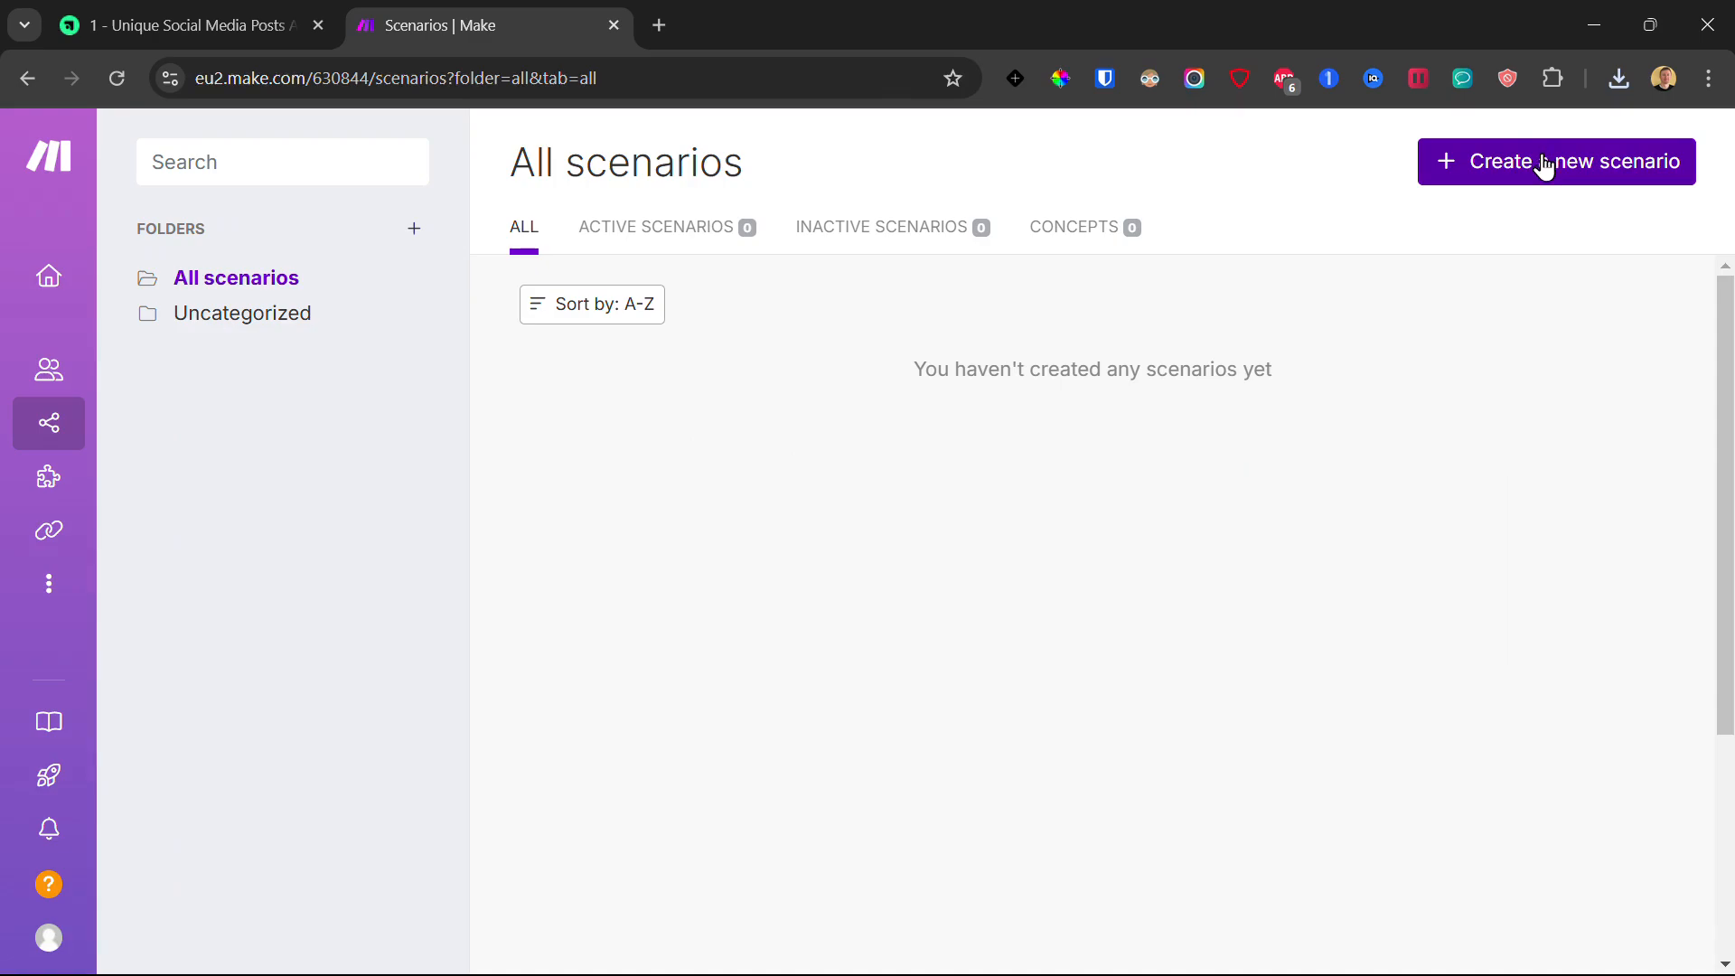
Step: Create a new, empty scenario from the Scenarios overview page
{"action": "left_click", "coordinate": [1510, 170]}
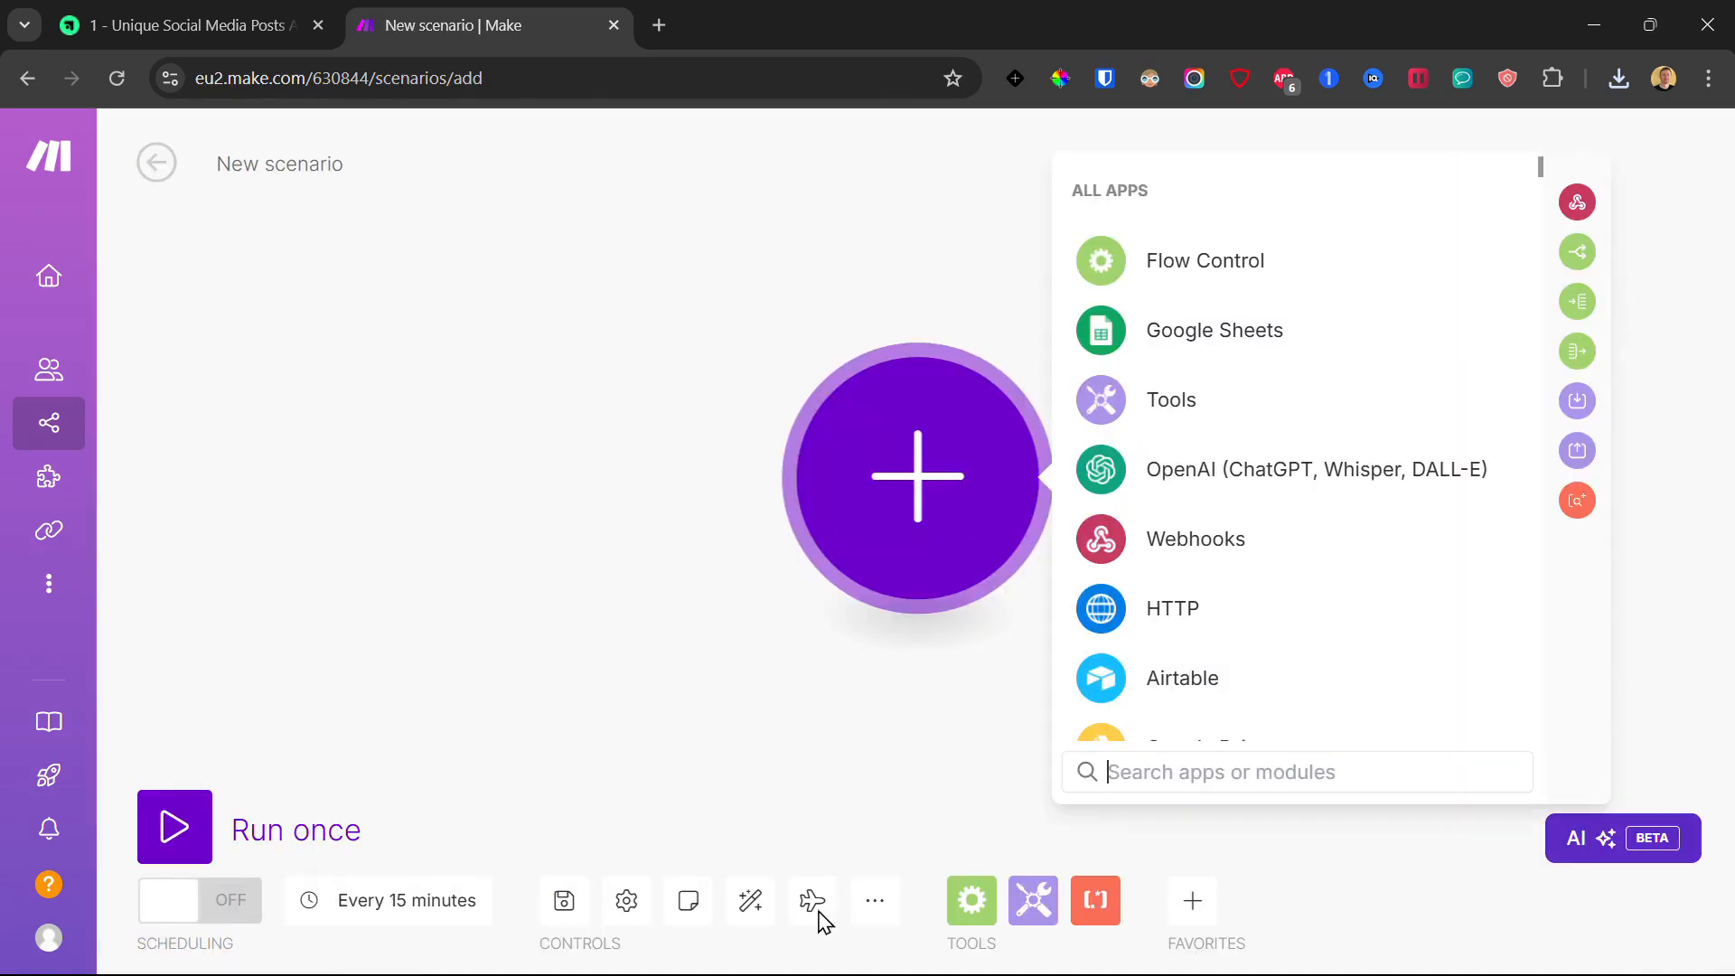
Step: Import the downloaded 'Automated Social Media Posts - v1.1 ENG Demo (template)' blueprint JSON into the scenario
{"action": "left_click", "coordinate": [878, 910]}
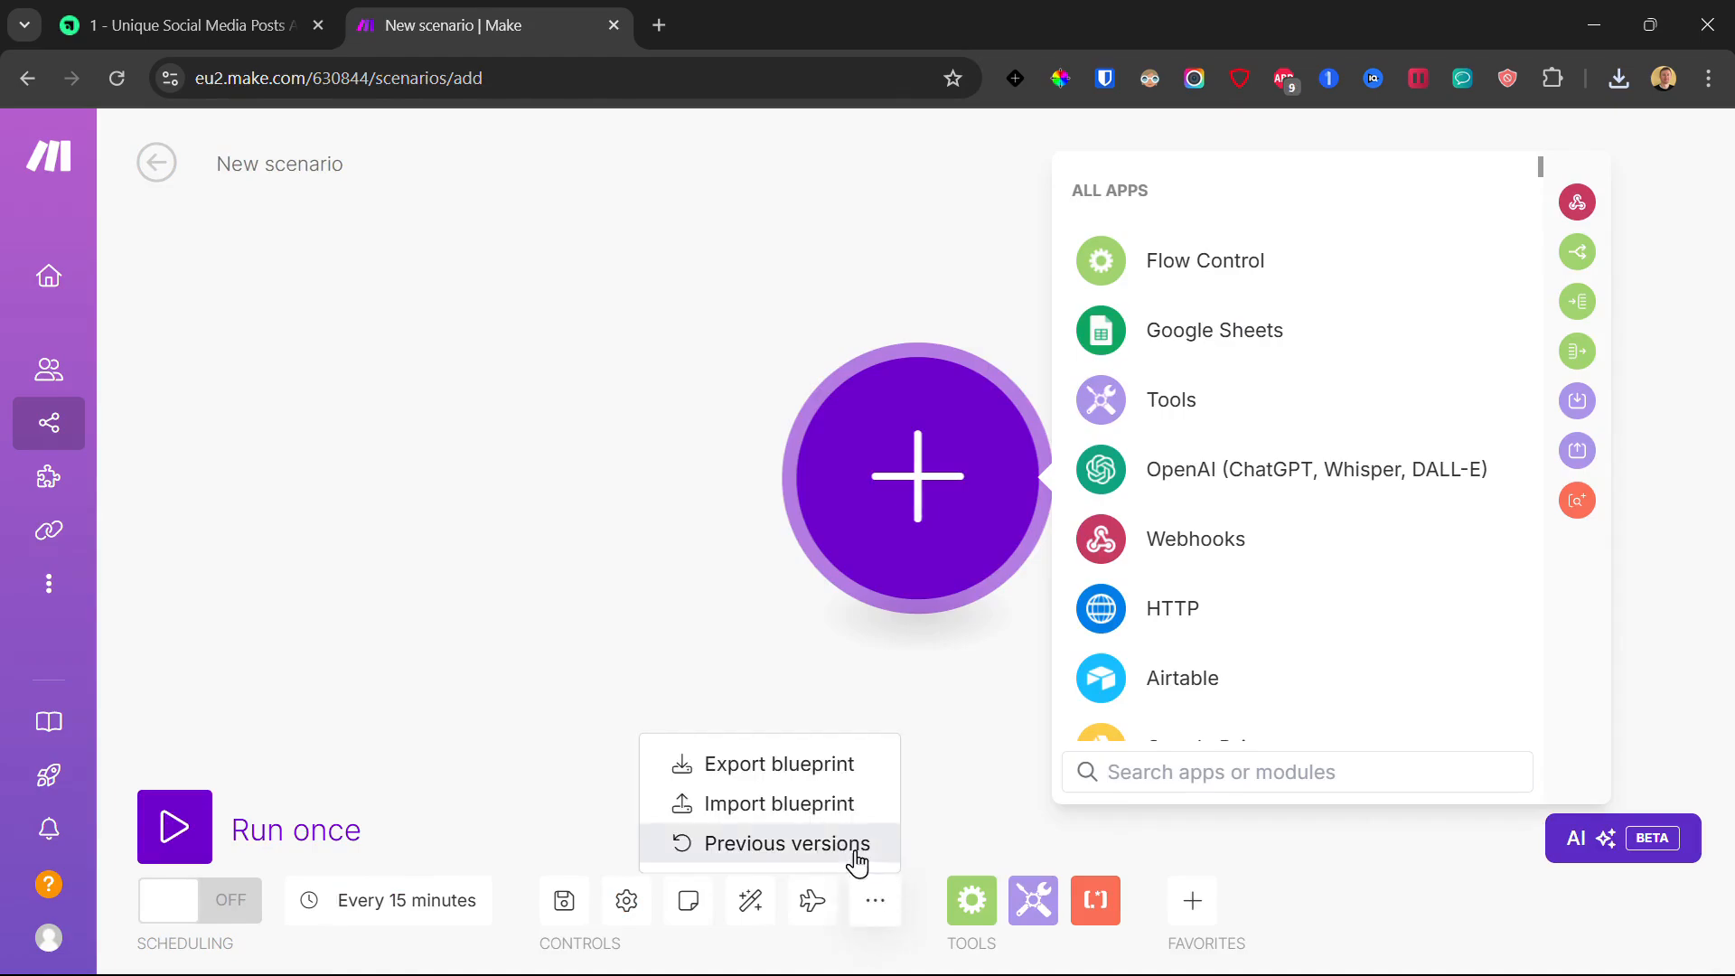
{"action": "left_click", "coordinate": [774, 804]}
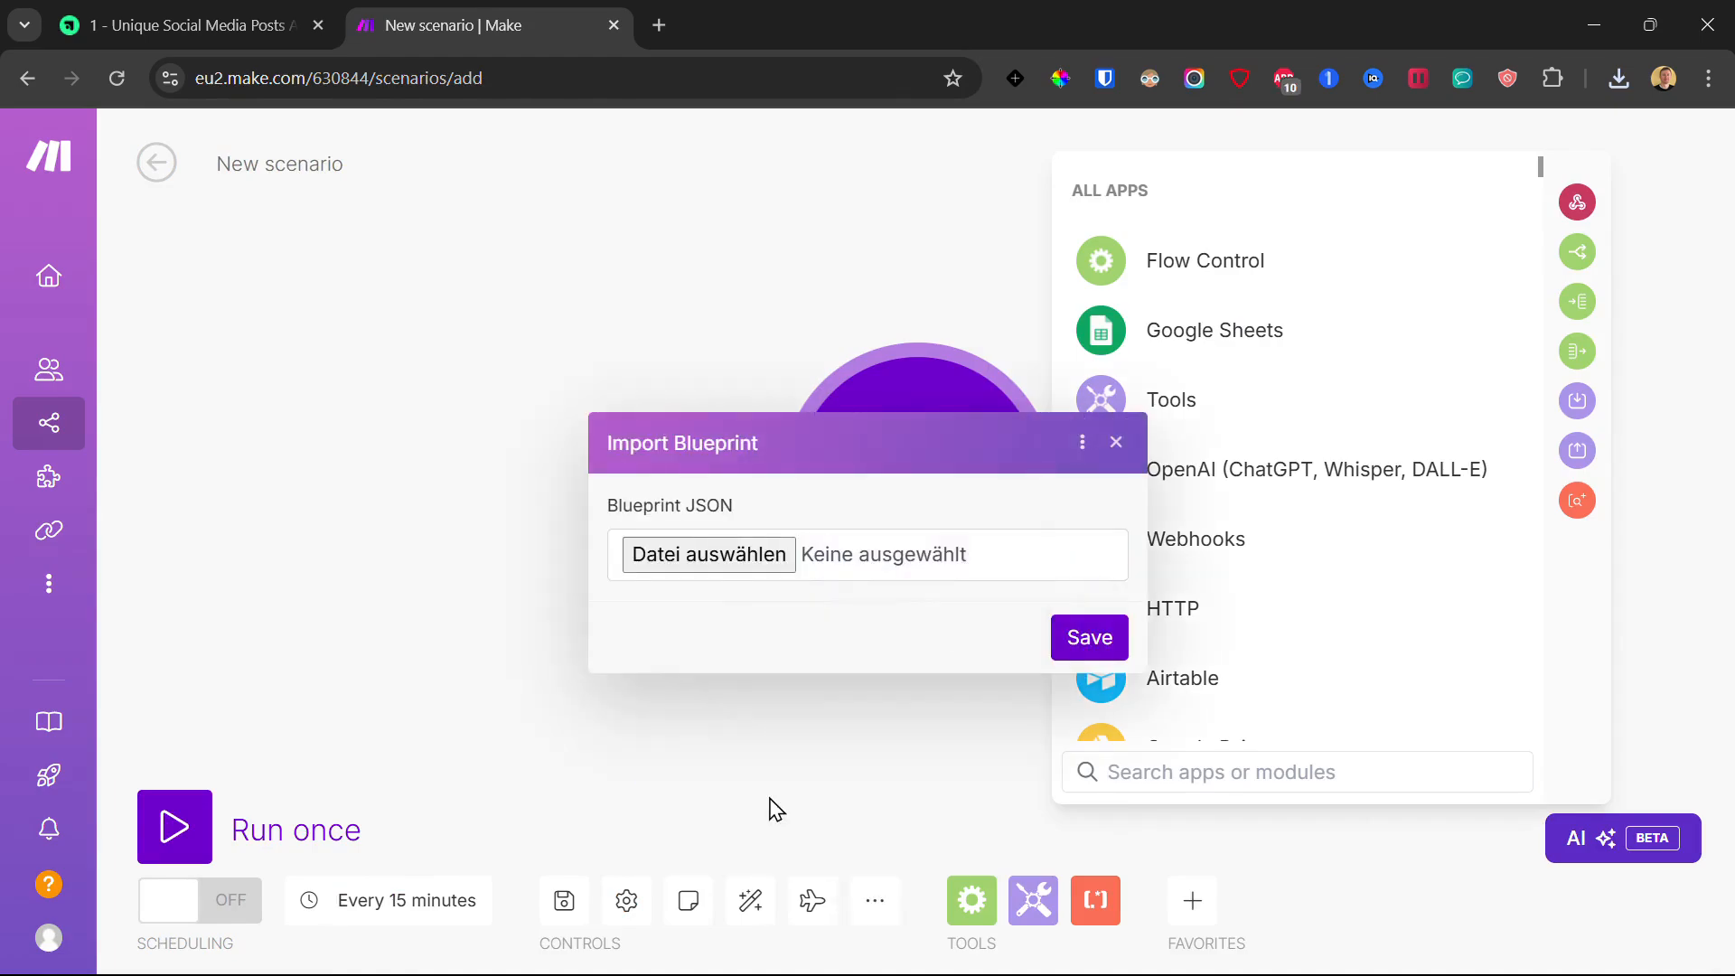
{"action": "left_click", "coordinate": [720, 561]}
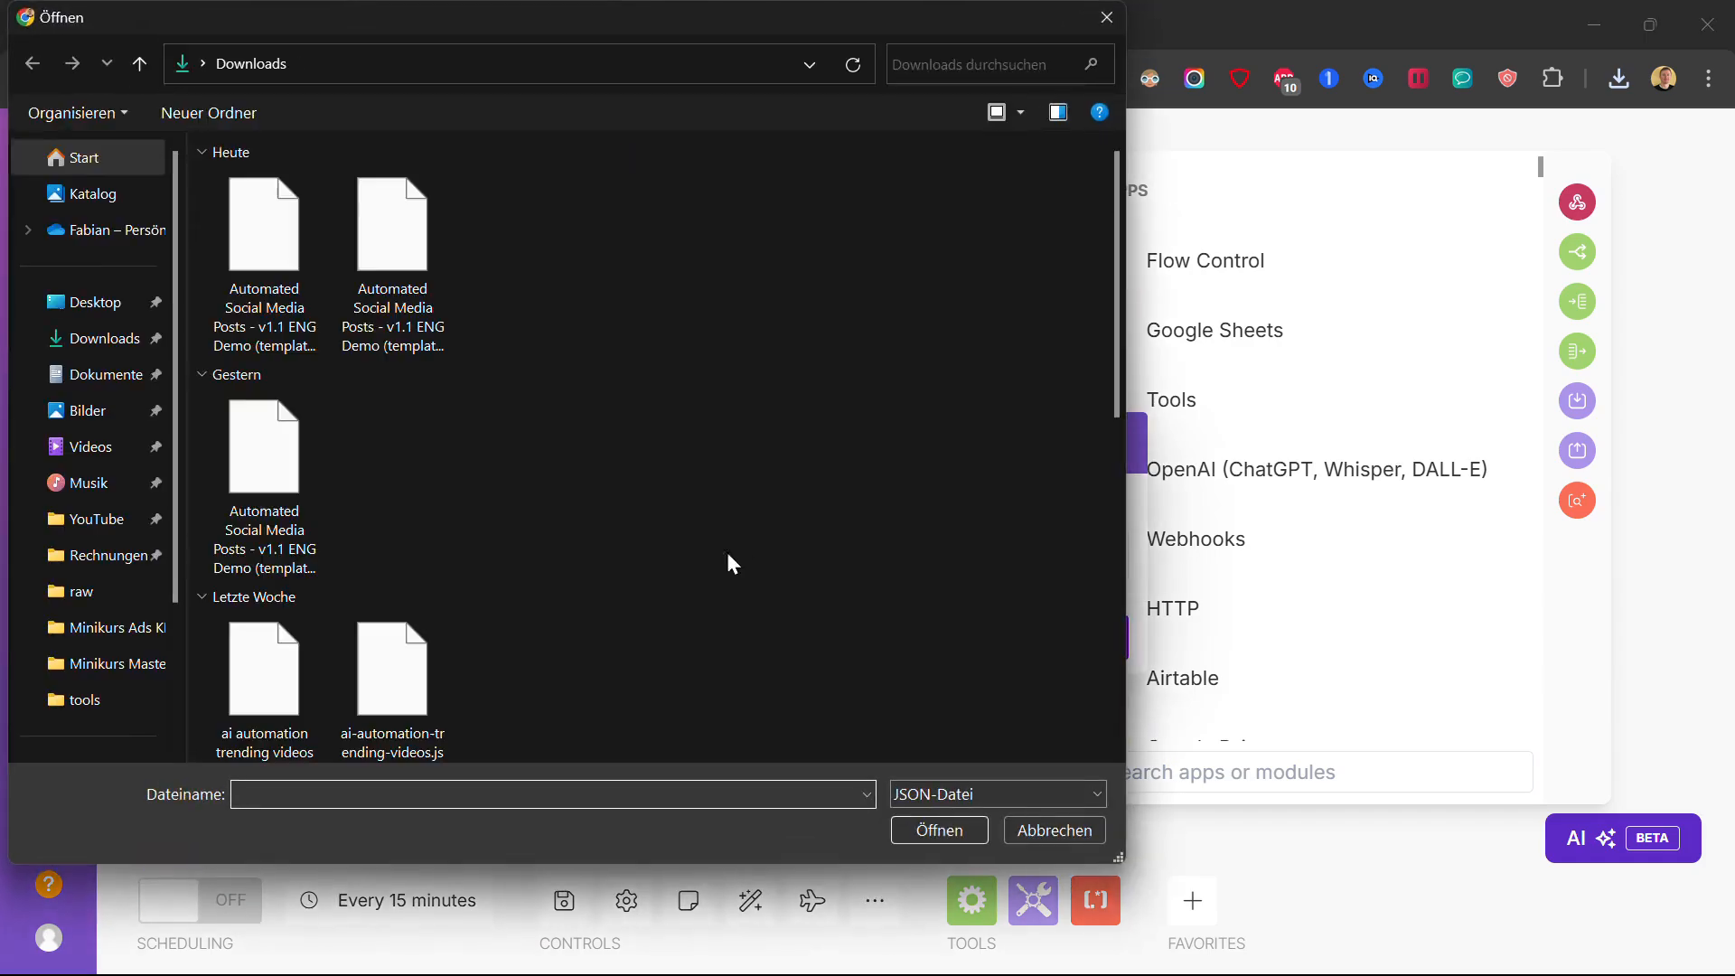
{"action": "double_click", "coordinate": [253, 238]}
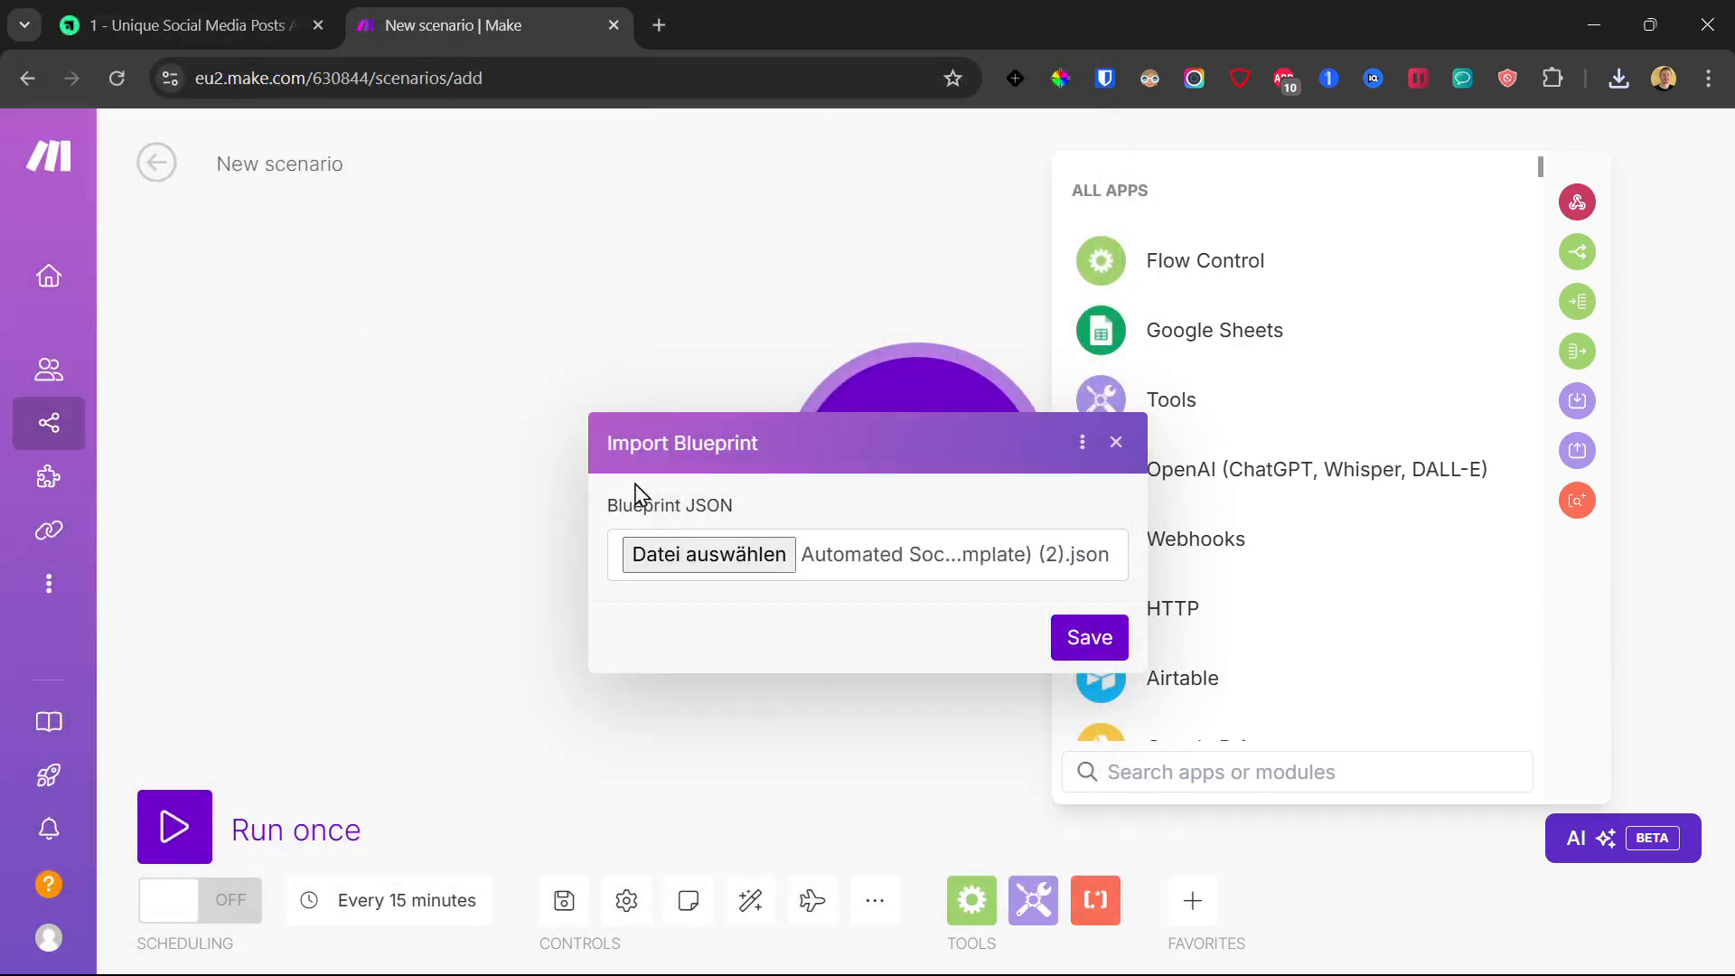
{"action": "left_click", "coordinate": [1090, 638]}
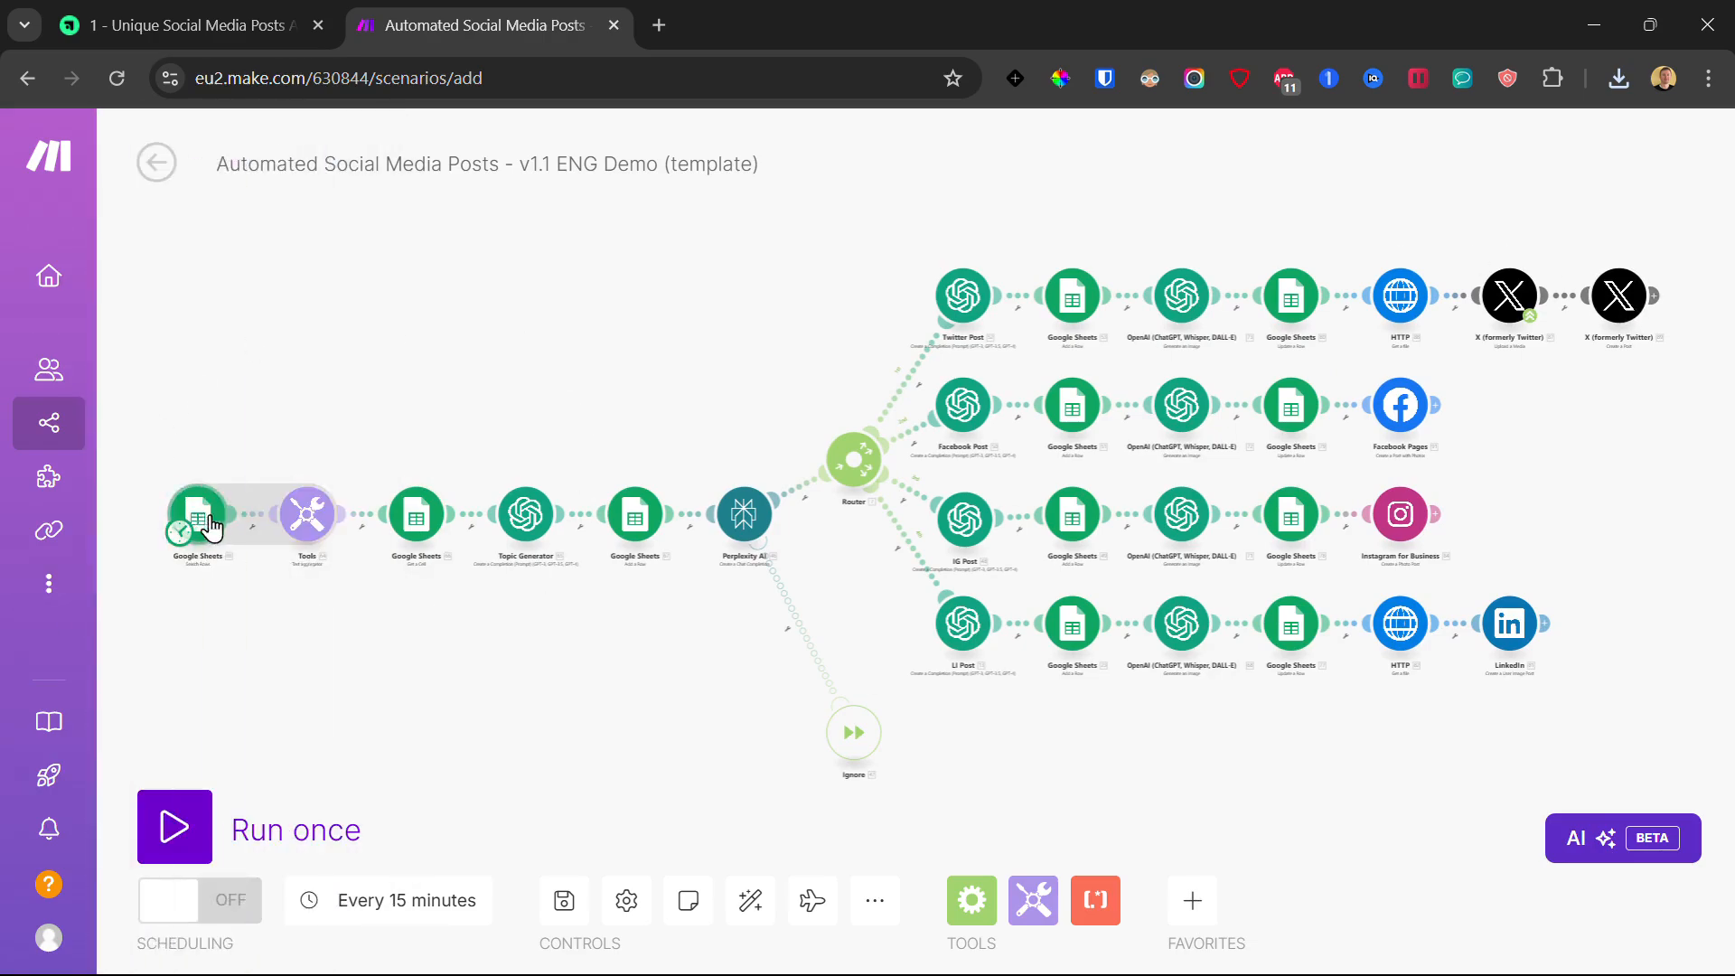
Step: Open the first Google Sheets module's settings, then bring up the course page listing template resources
{"action": "left_click", "coordinate": [205, 522]}
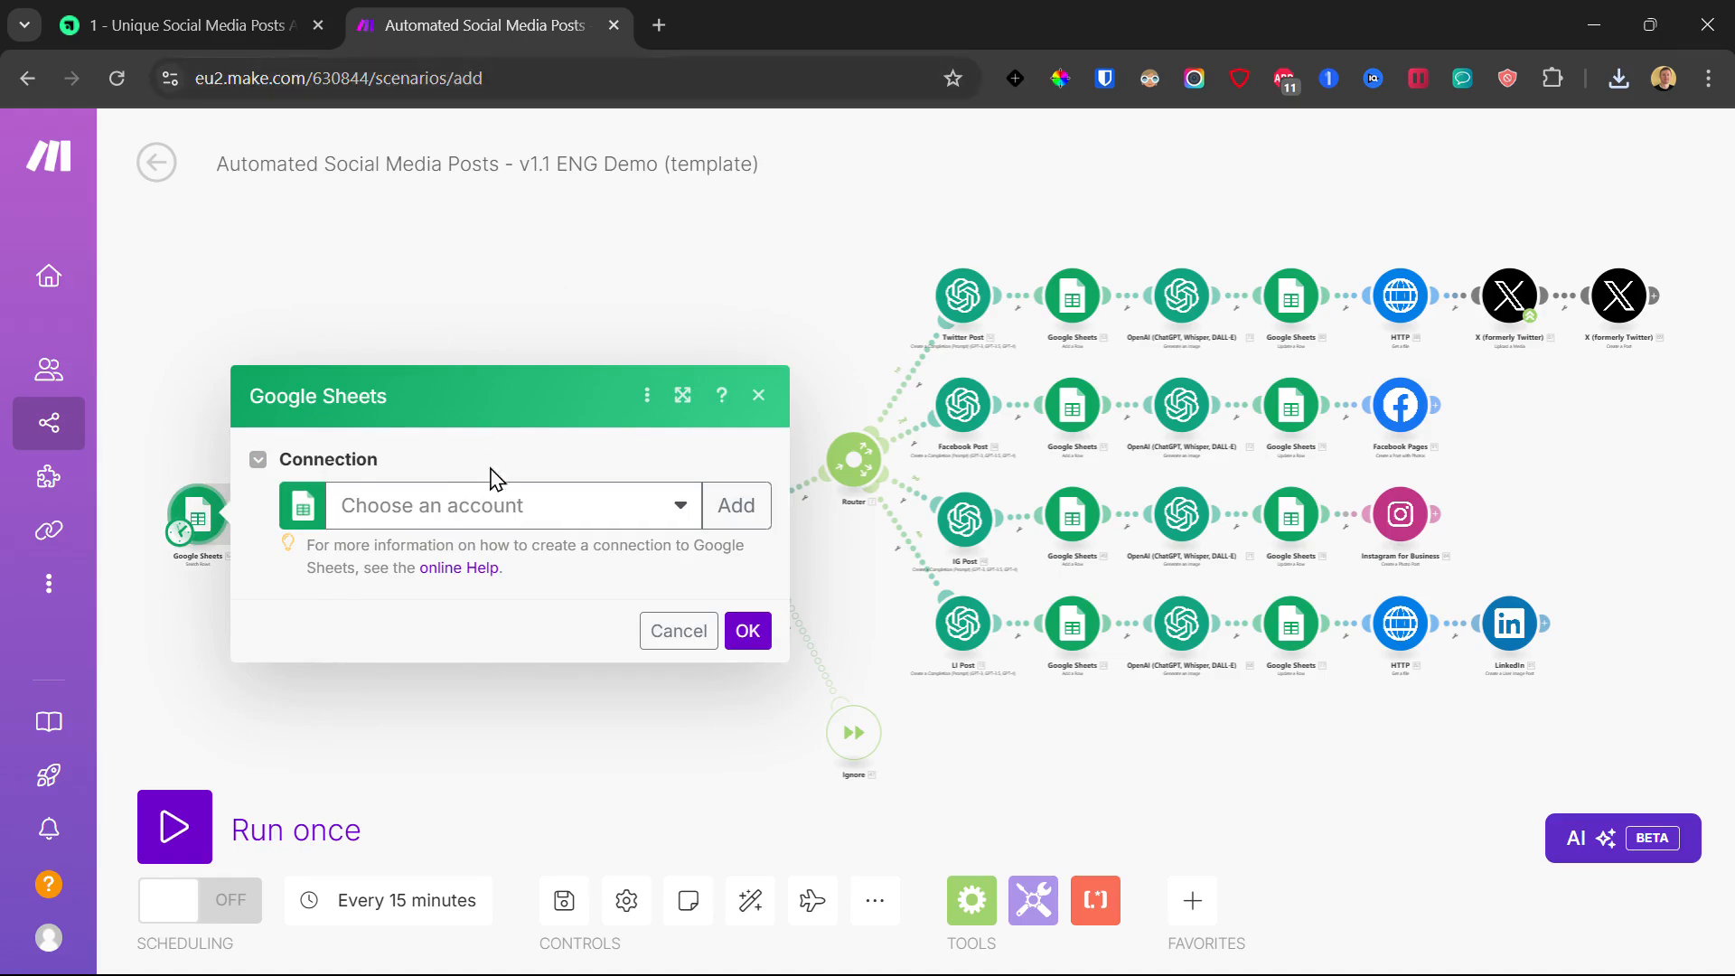
{"action": "left_click", "coordinate": [219, 11]}
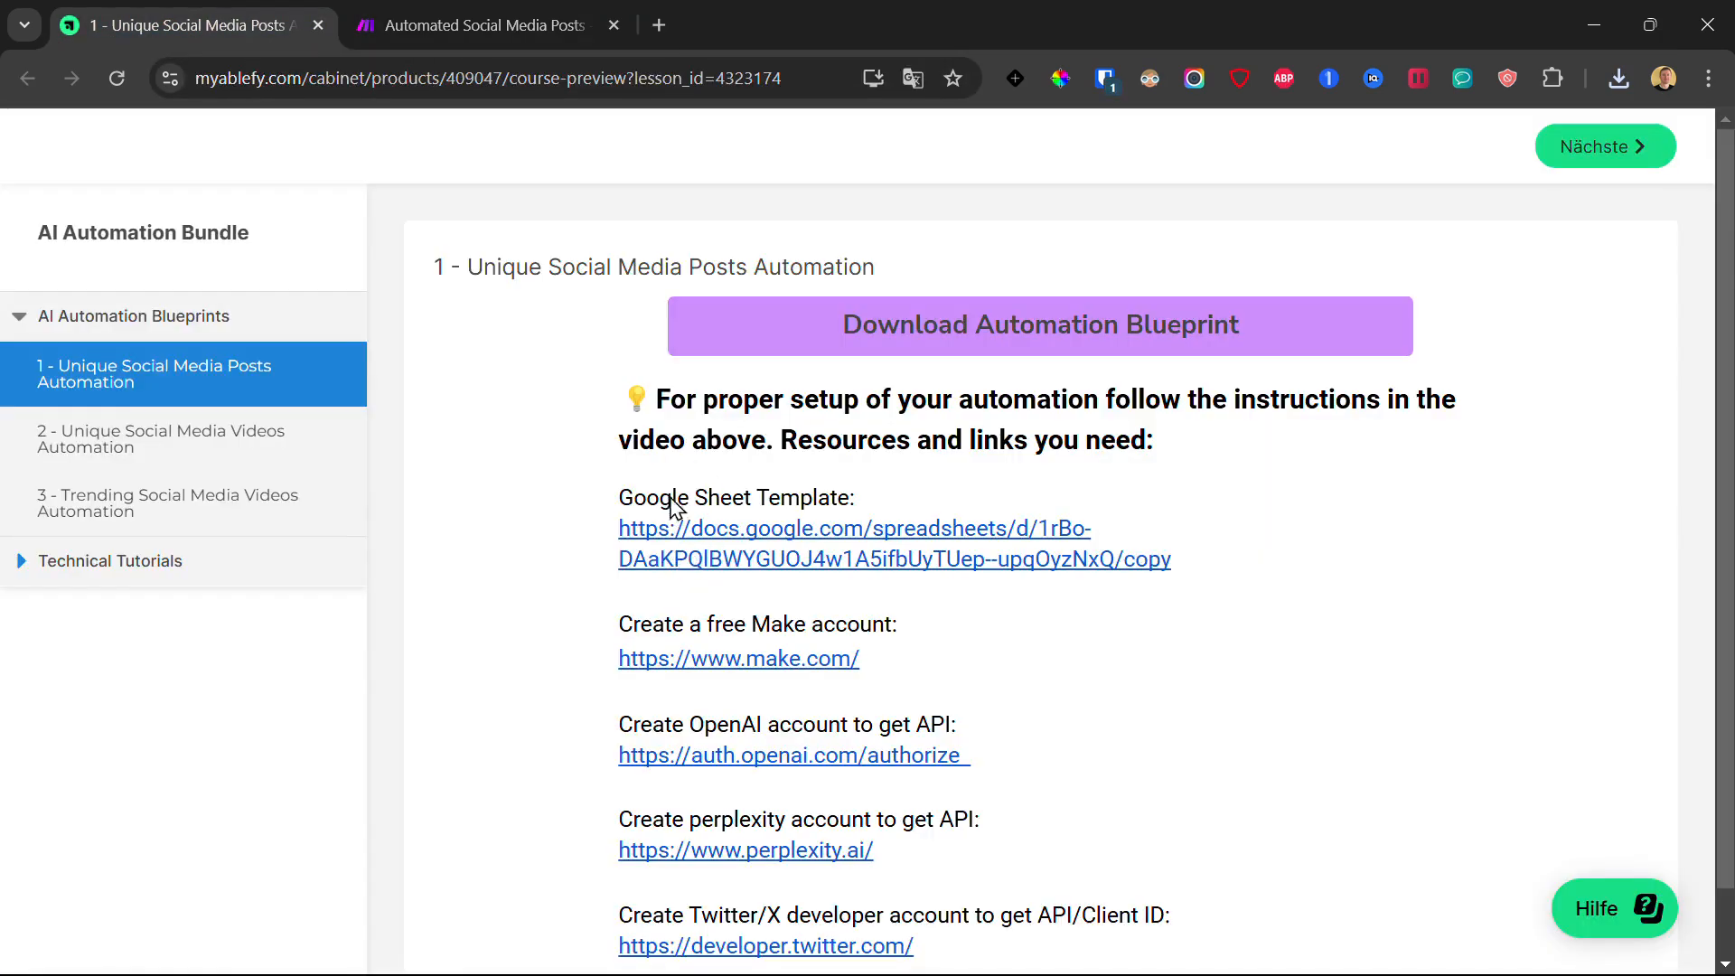
Step: Copy the 'TEMPLATE - Social Media AI Automation' spreadsheet to My Drive and select the 'Copy of' title prefix
{"action": "left_click", "coordinate": [703, 540]}
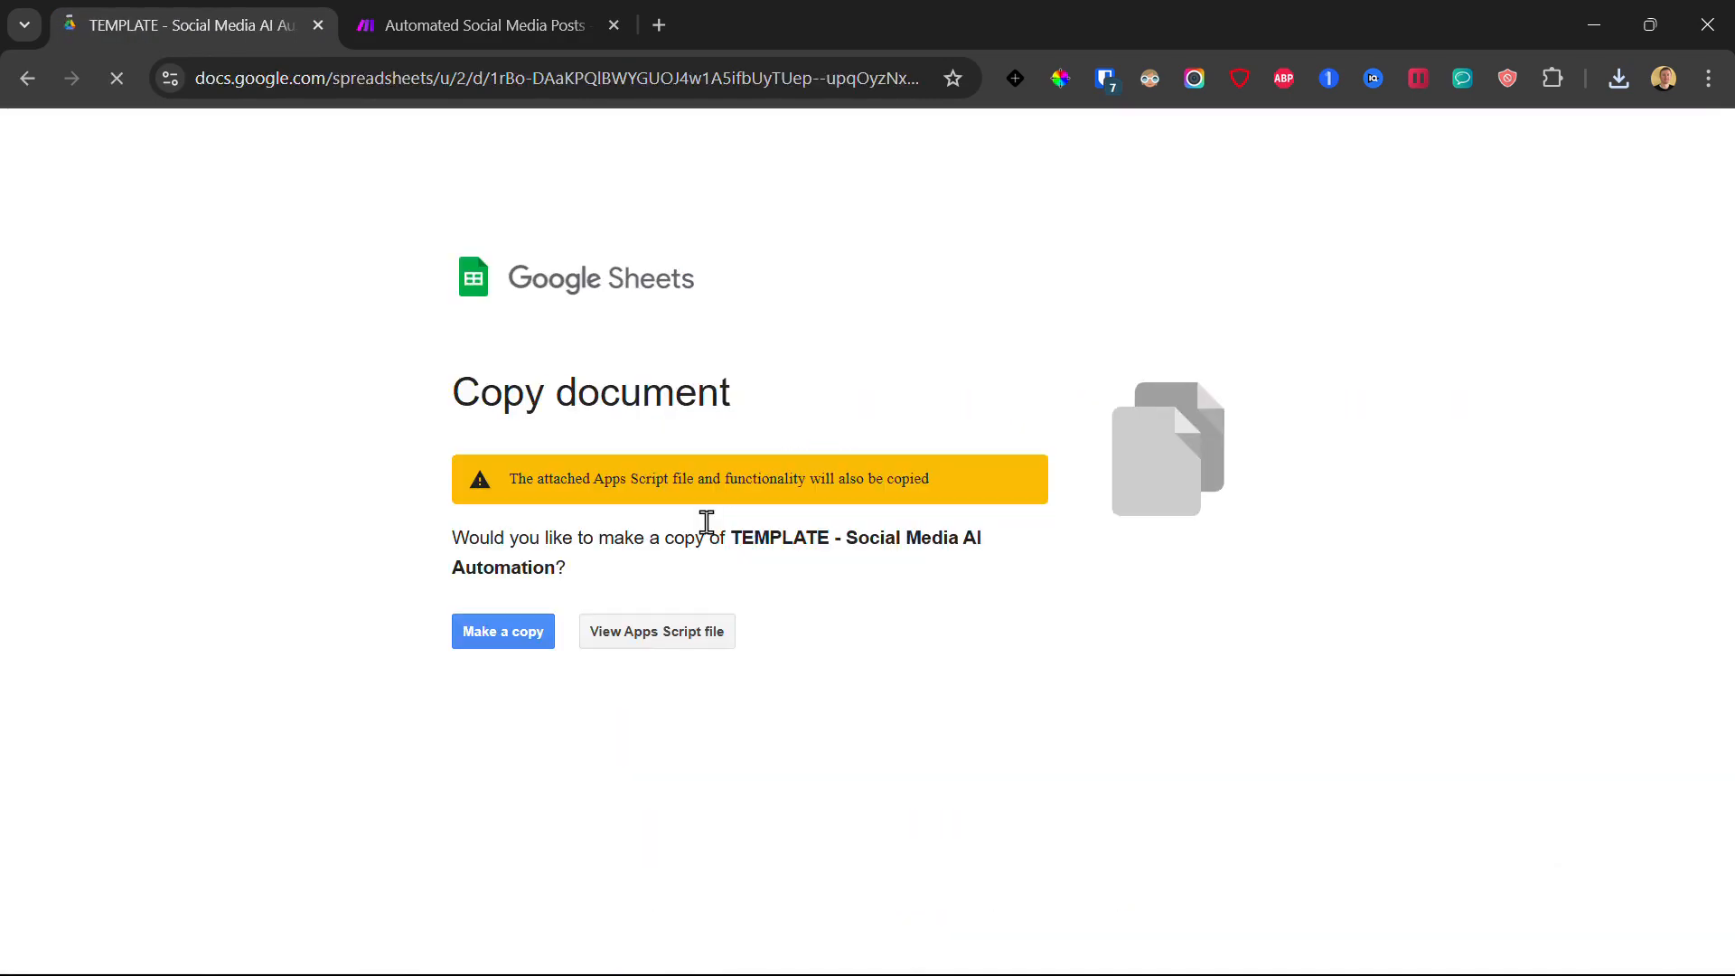
{"action": "left_click", "coordinate": [527, 638]}
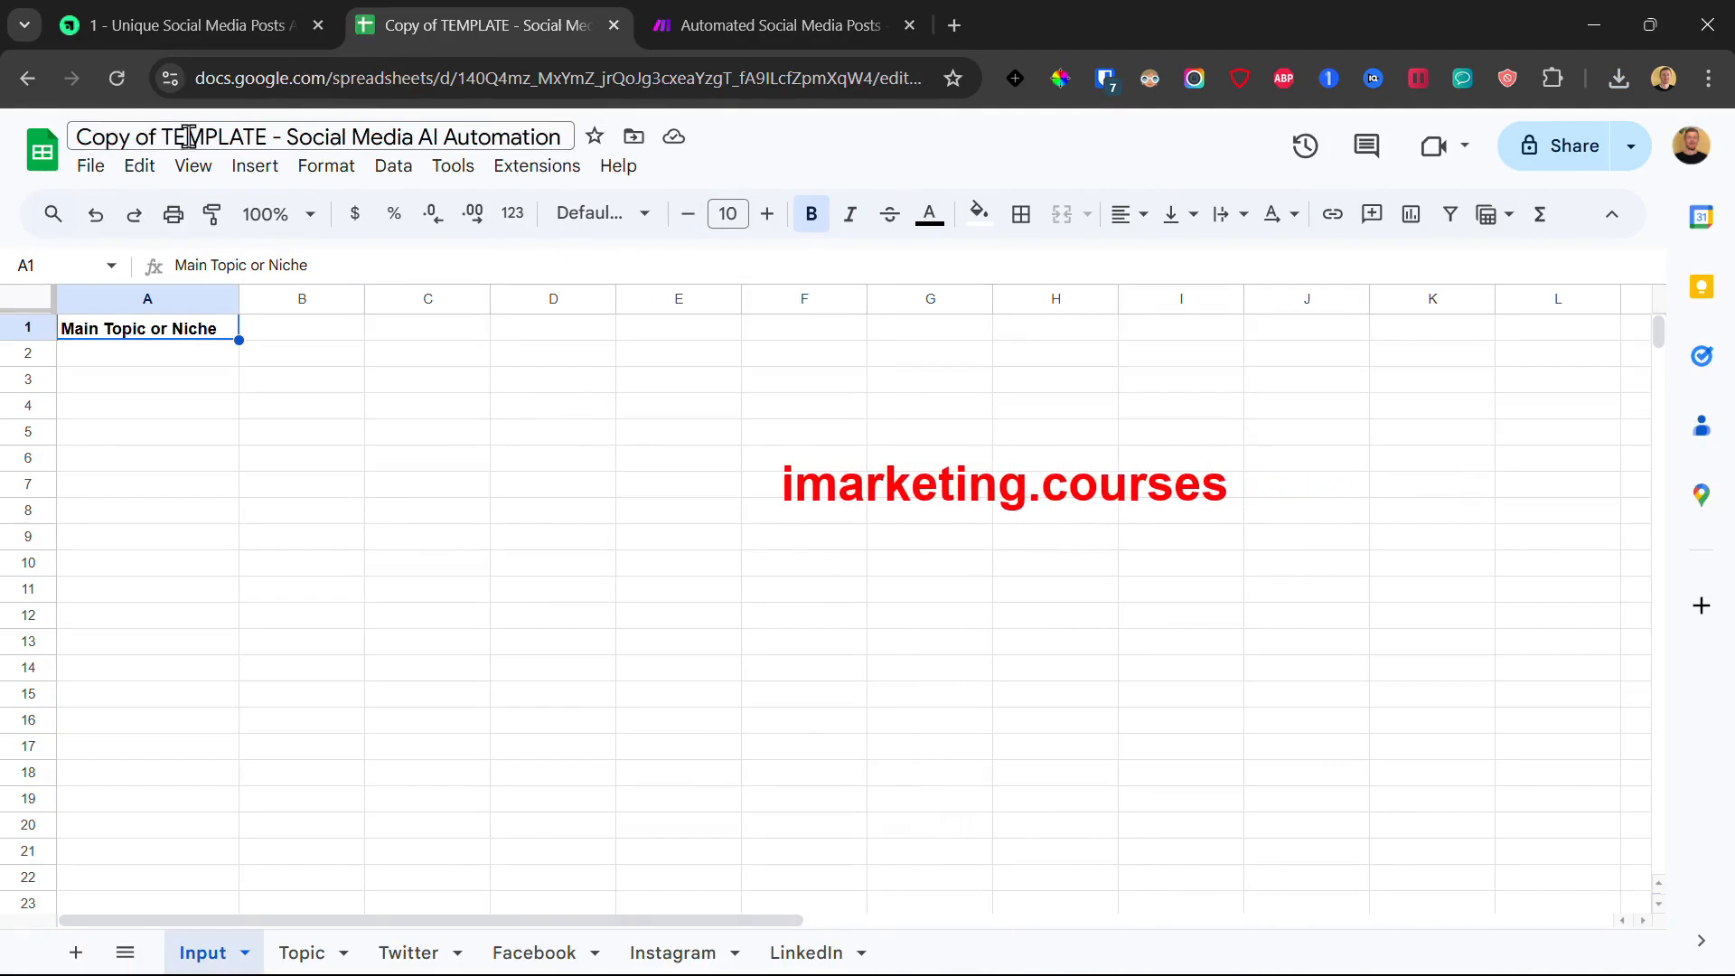
{"action": "left_click_drag", "start_coordinate": [266, 138], "coordinate": [61, 133]}
Step: Keep the copy's title, select the spreadsheet's web address, then go back to the Make scenario
{"action": "left_click", "coordinate": [262, 434]}
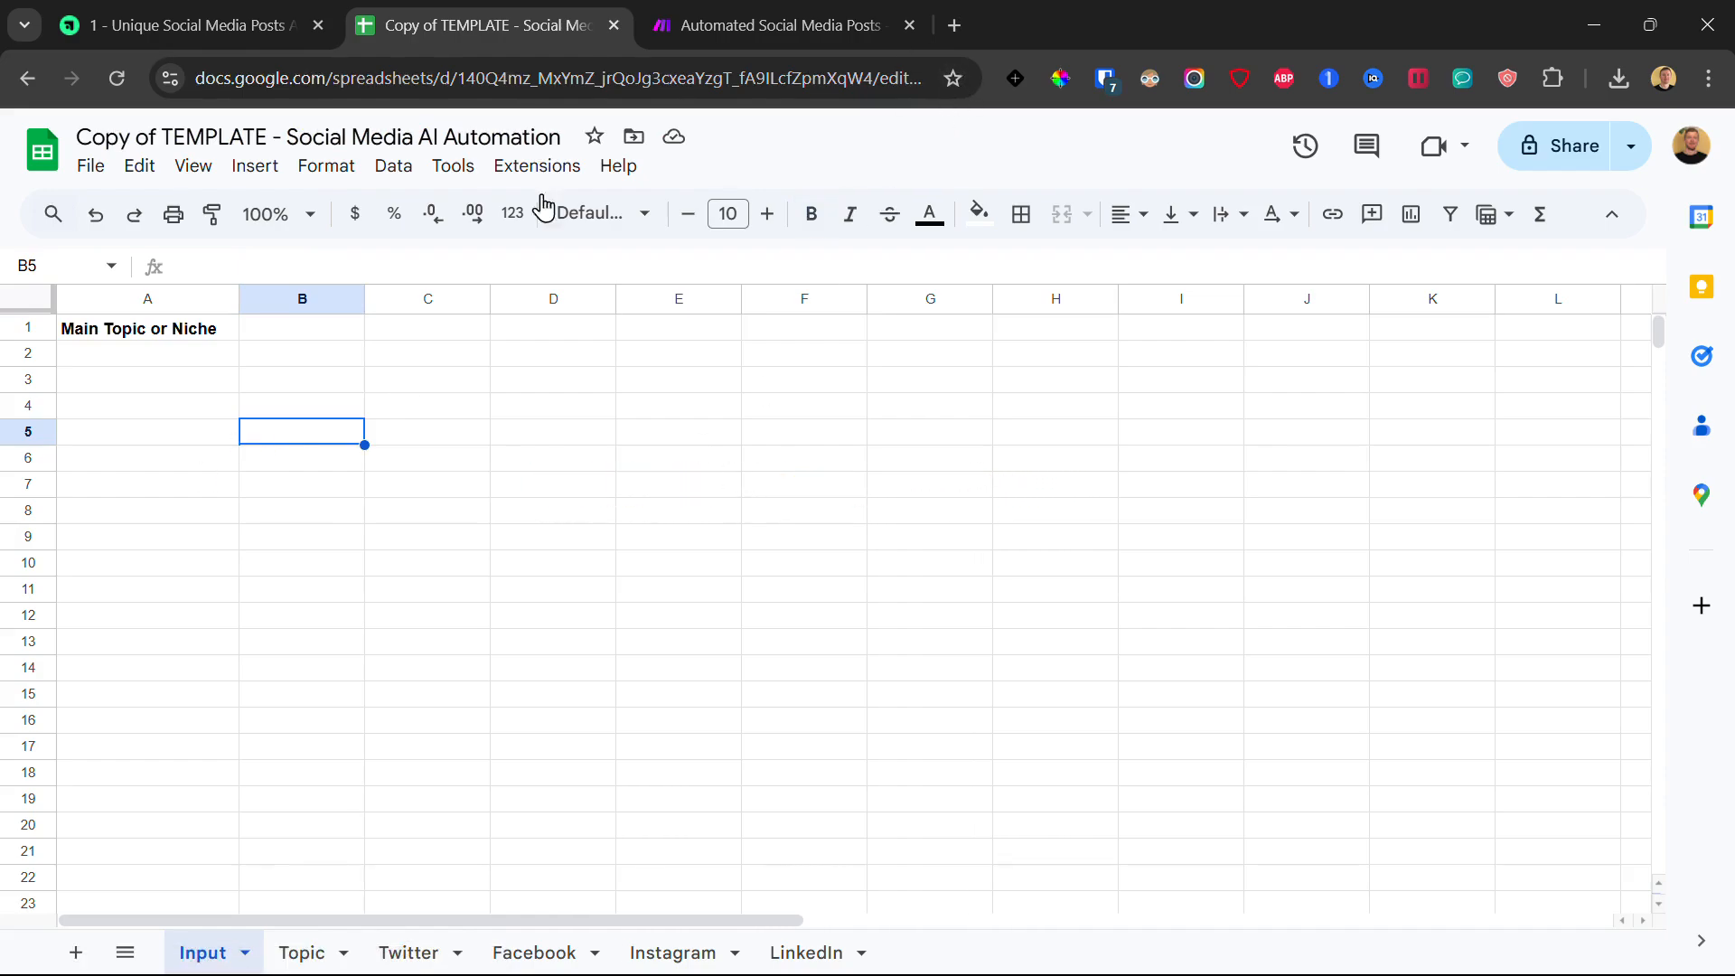
{"action": "left_click", "coordinate": [523, 91]}
{"action": "double_click", "coordinate": [396, 79]}
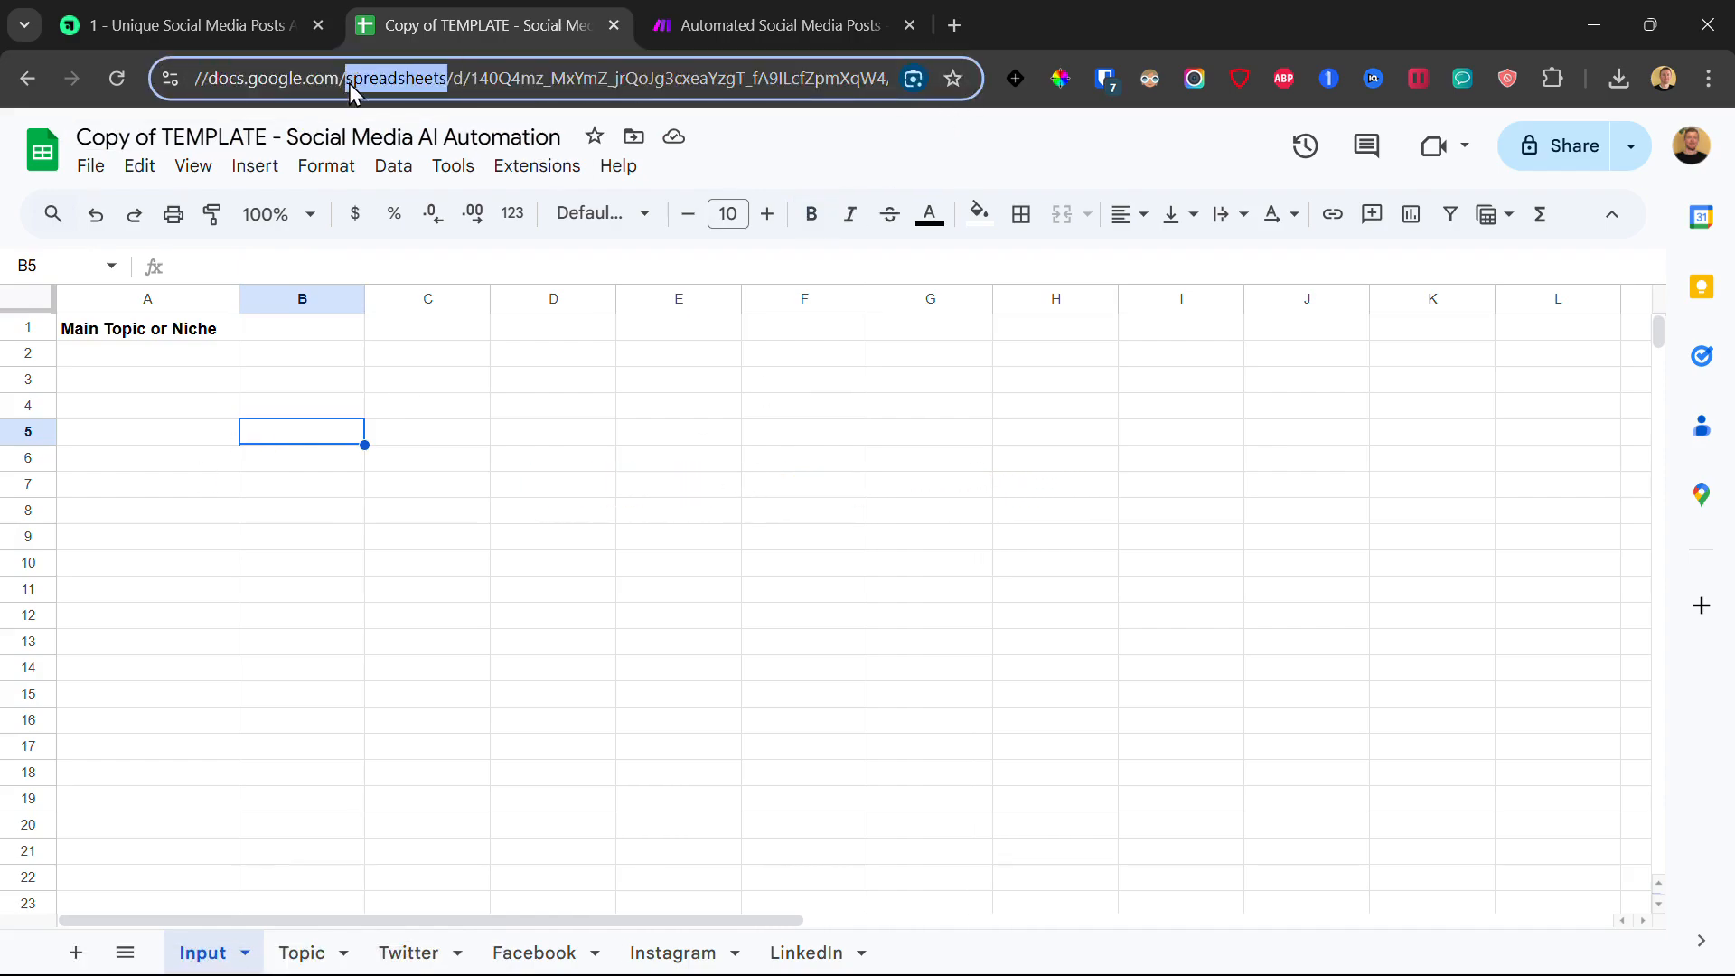
{"action": "triple_click", "coordinate": [350, 81]}
{"action": "left_click", "coordinate": [410, 388]}
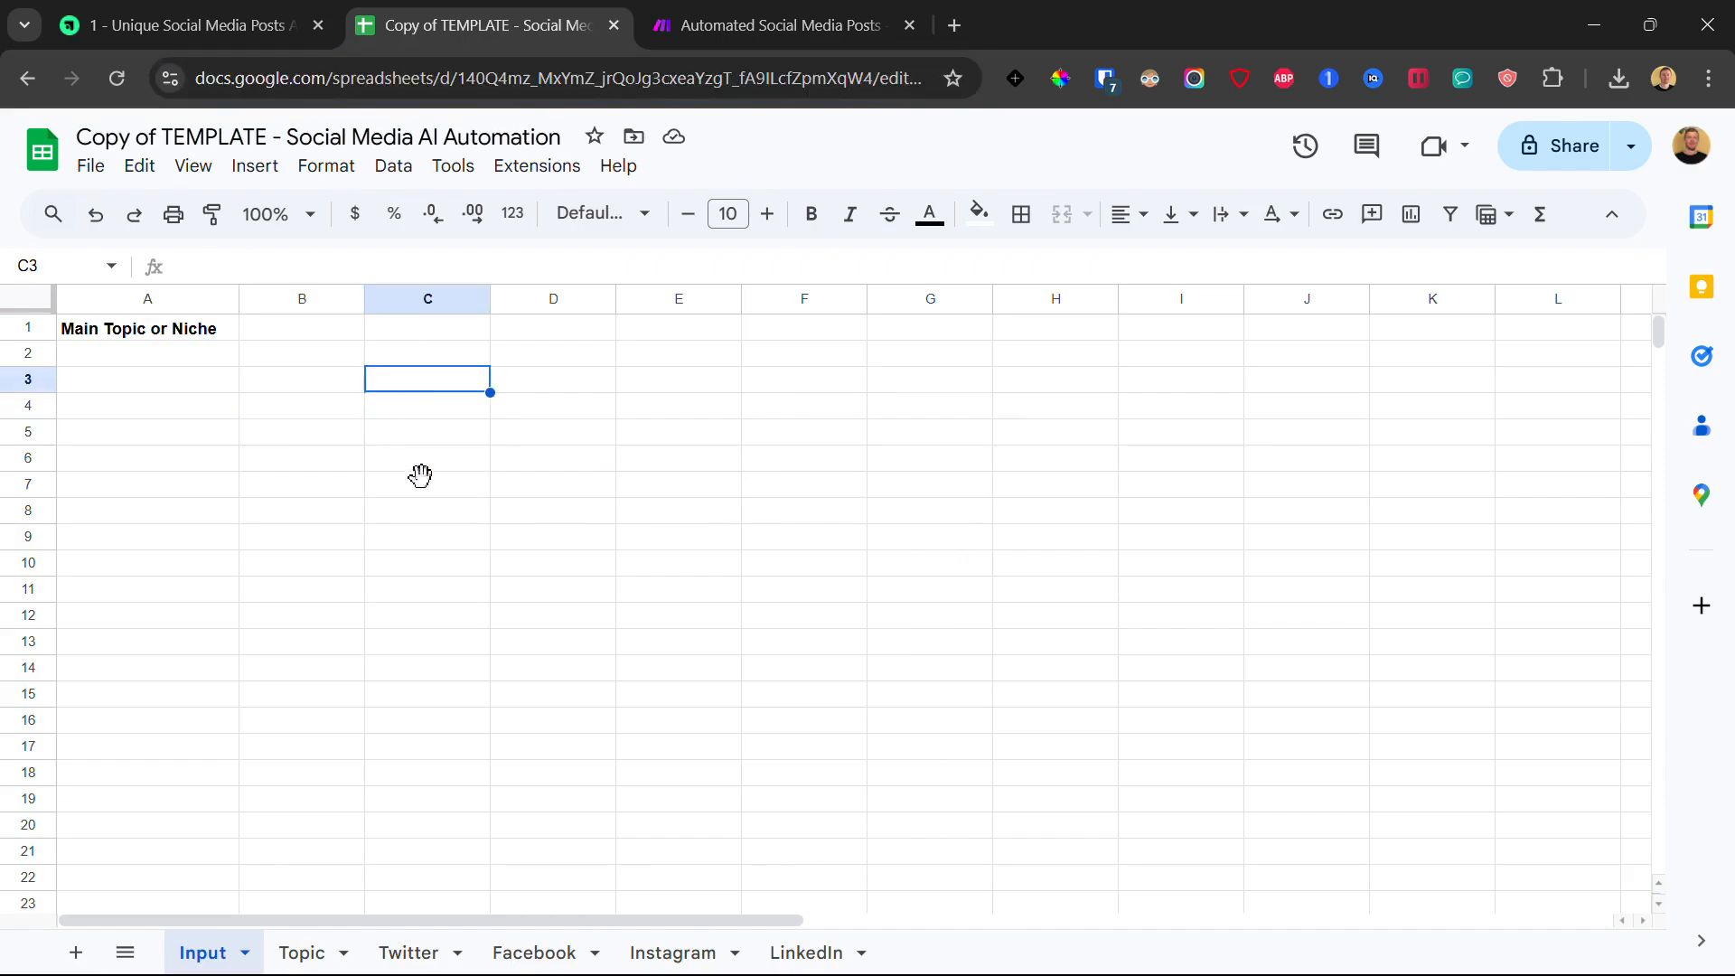
{"action": "left_click", "coordinate": [693, 14]}
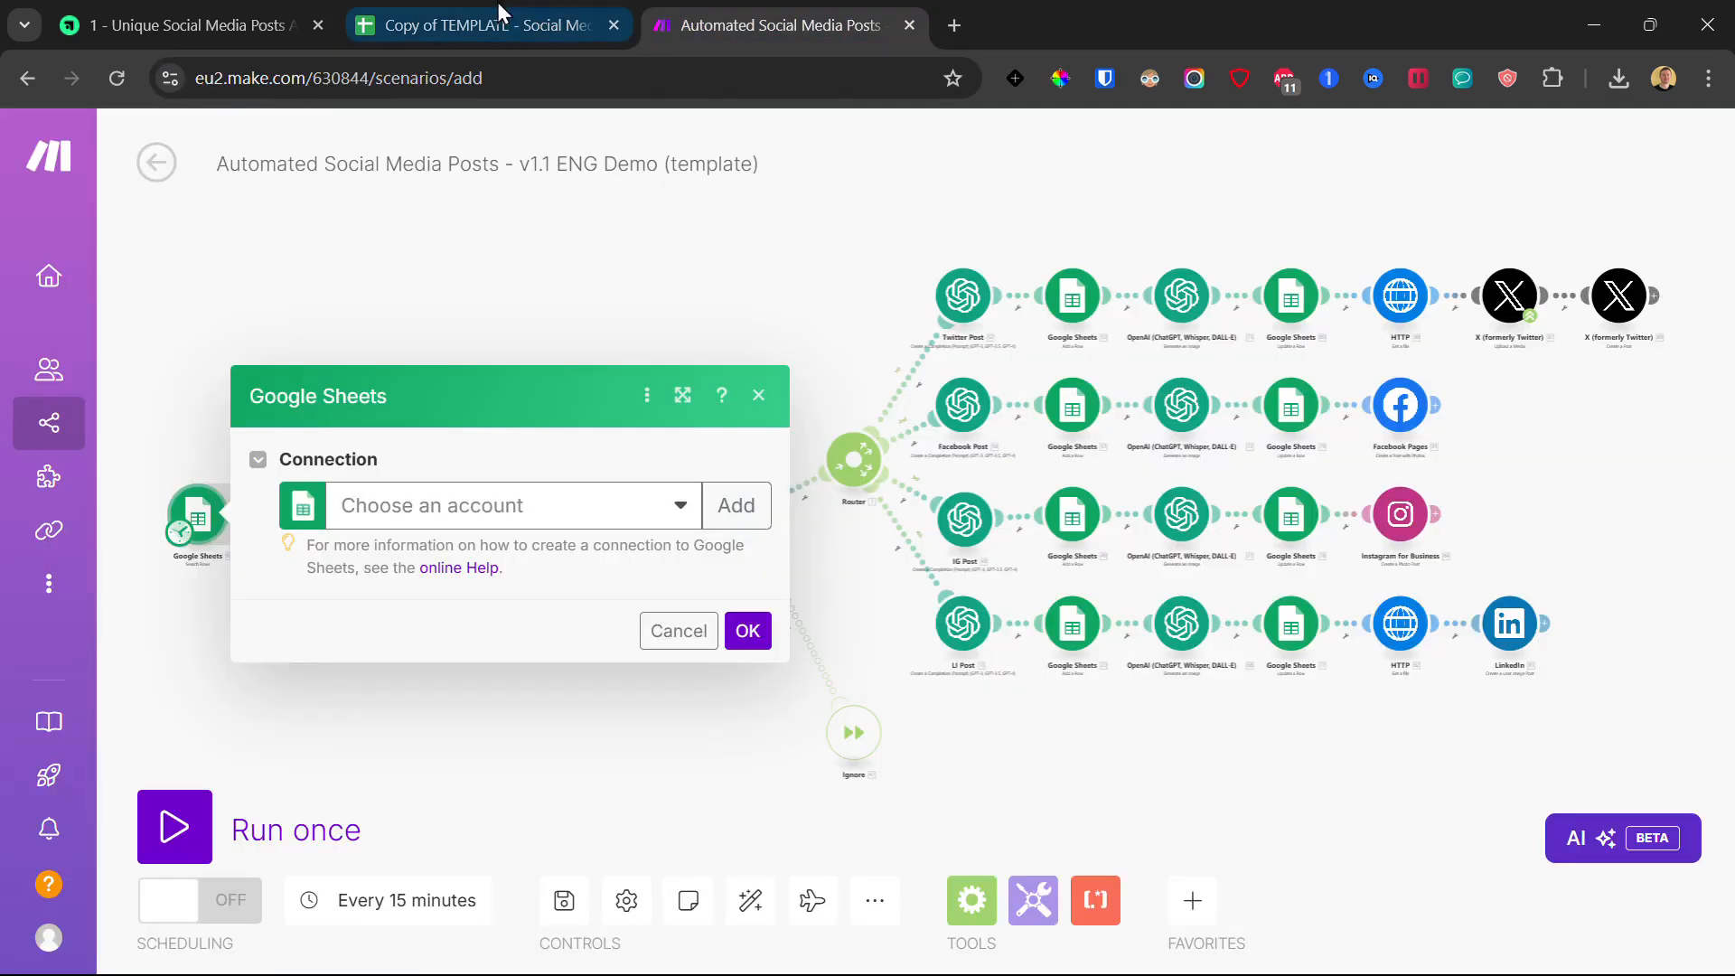
Step: Add a Google account connection named 'My Google connection' to the first Google Sheets module
{"action": "left_click", "coordinate": [447, 16]}
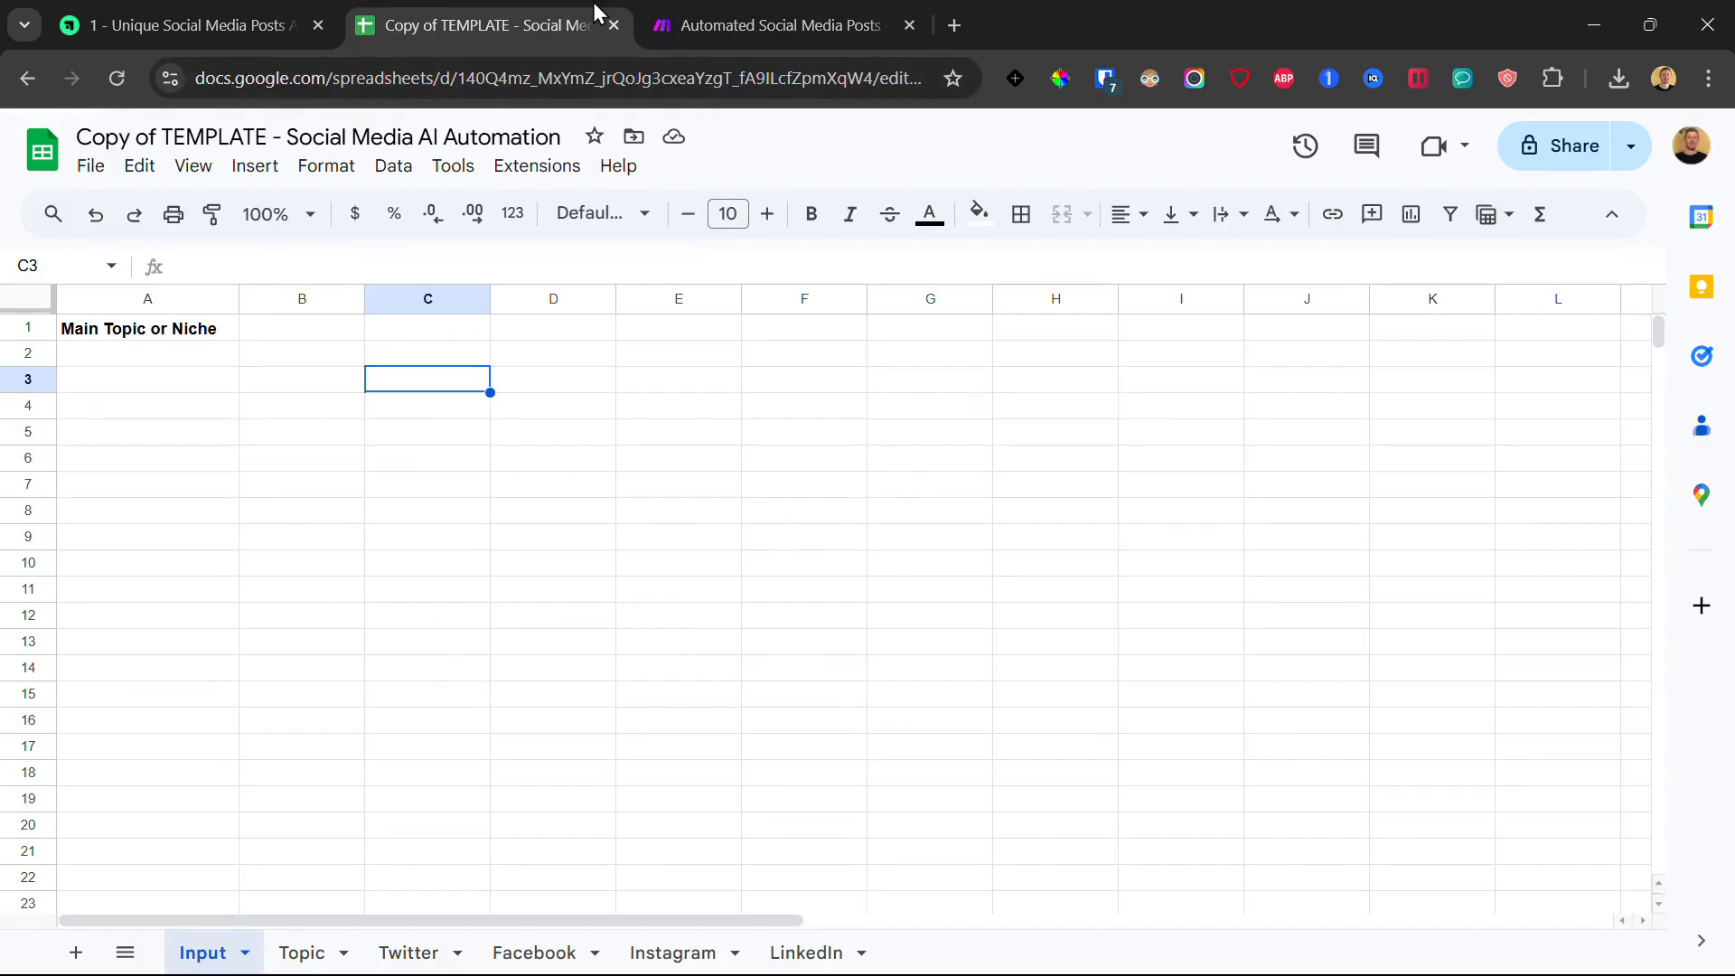
{"action": "left_click", "coordinate": [665, 4]}
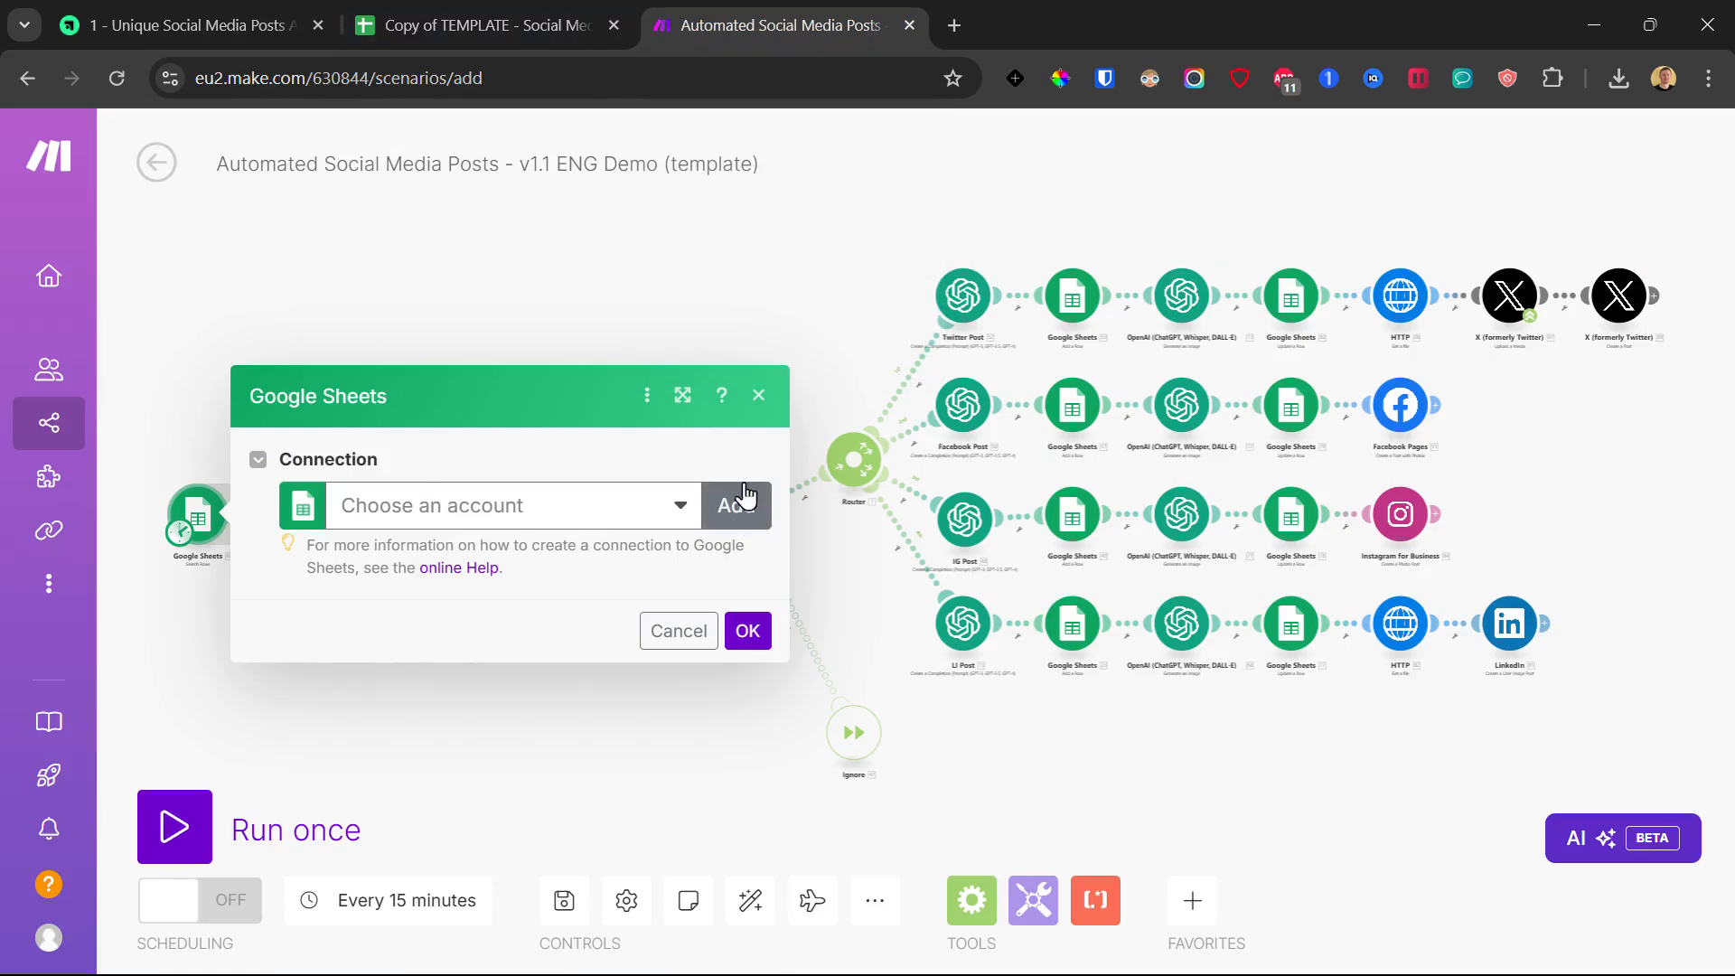
{"action": "left_click", "coordinate": [738, 514]}
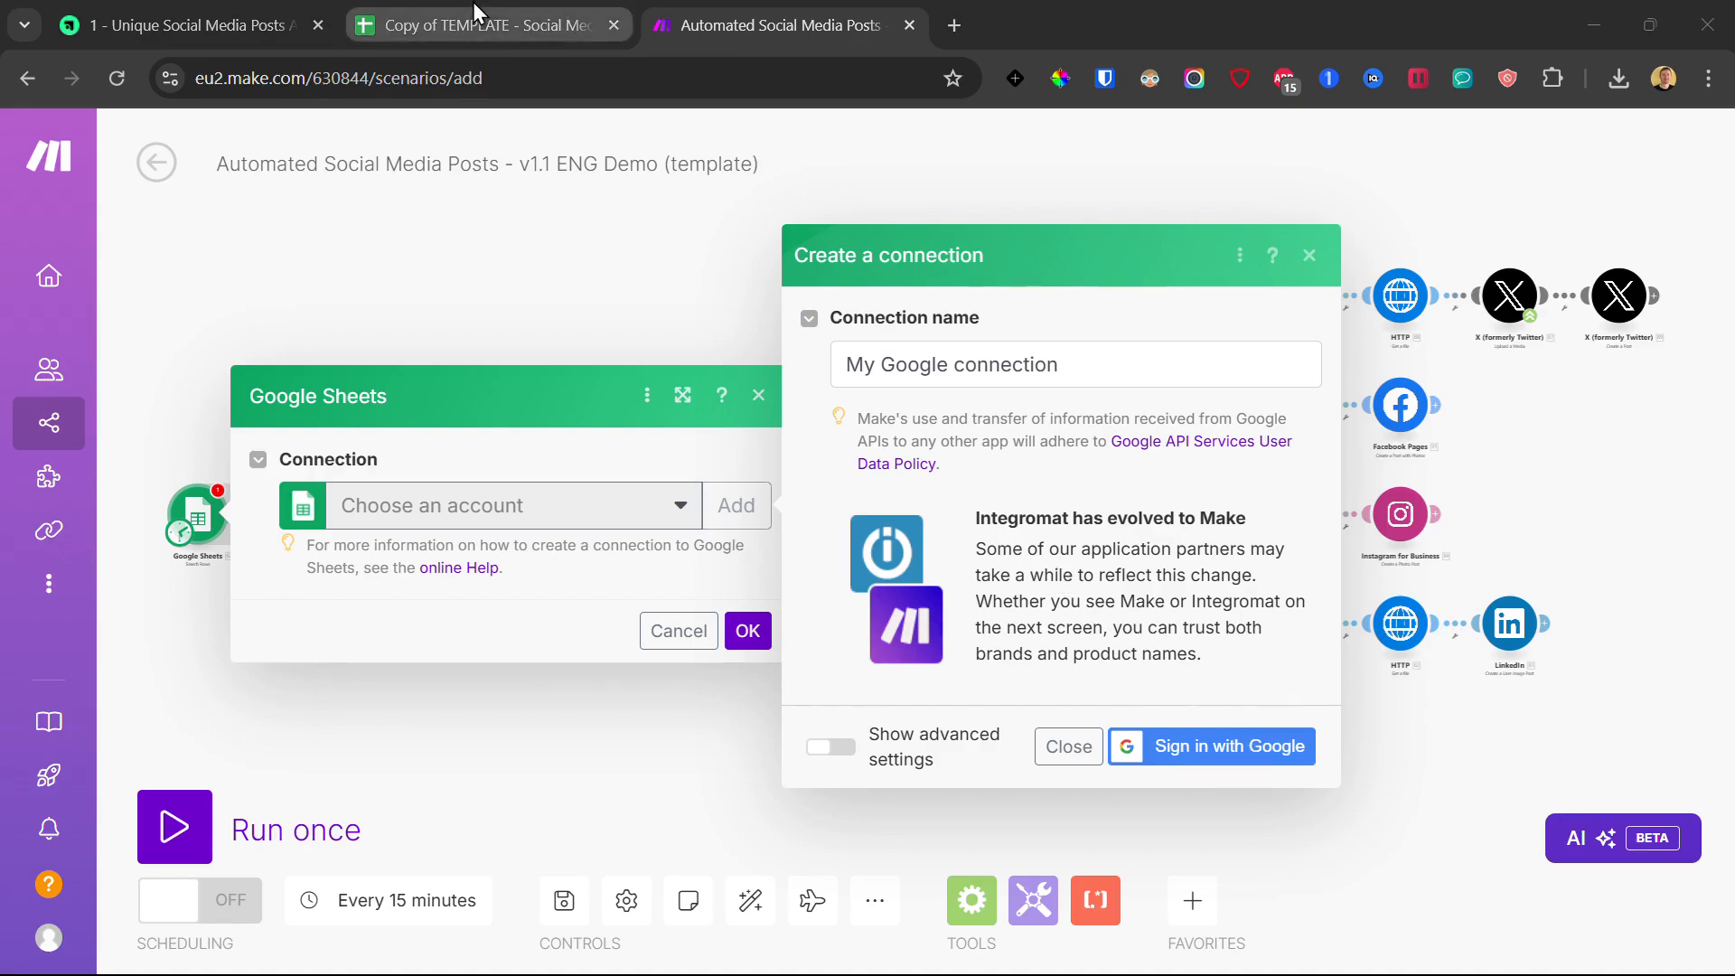
{"action": "left_click", "coordinate": [454, 29]}
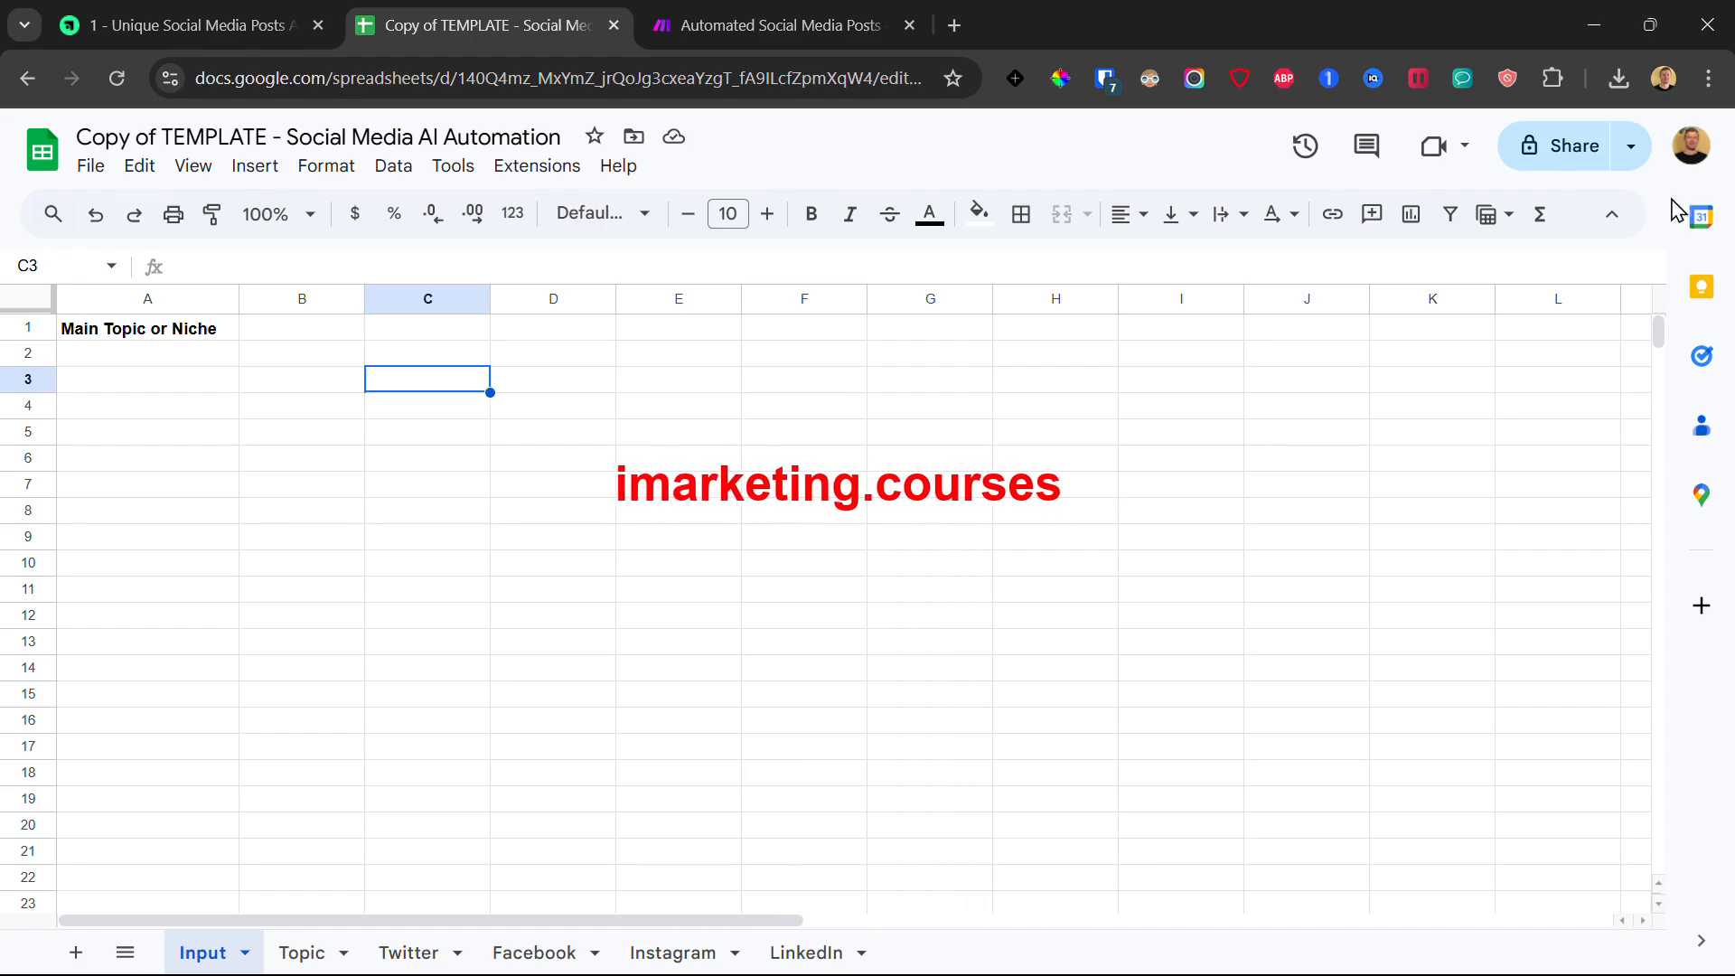
{"action": "left_click", "coordinate": [665, 24]}
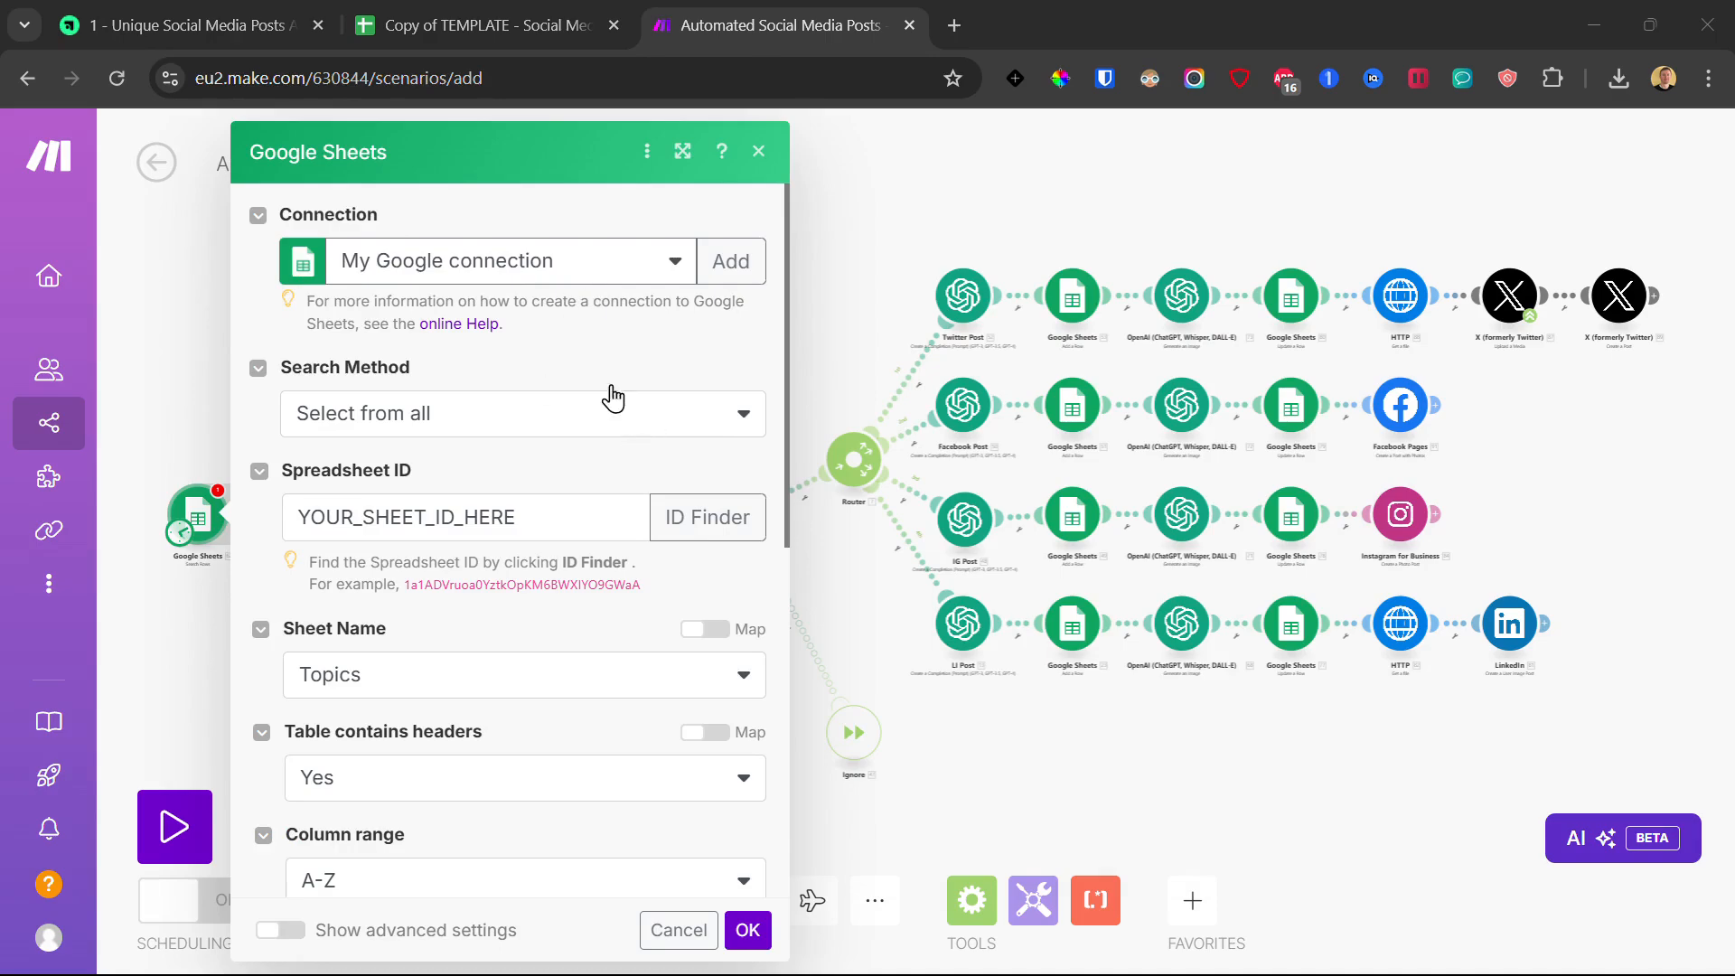
Step: Copy the spreadsheet ID from the copied sheet's web address
{"action": "double_click", "coordinate": [386, 515]}
{"action": "left_click", "coordinate": [492, 485]}
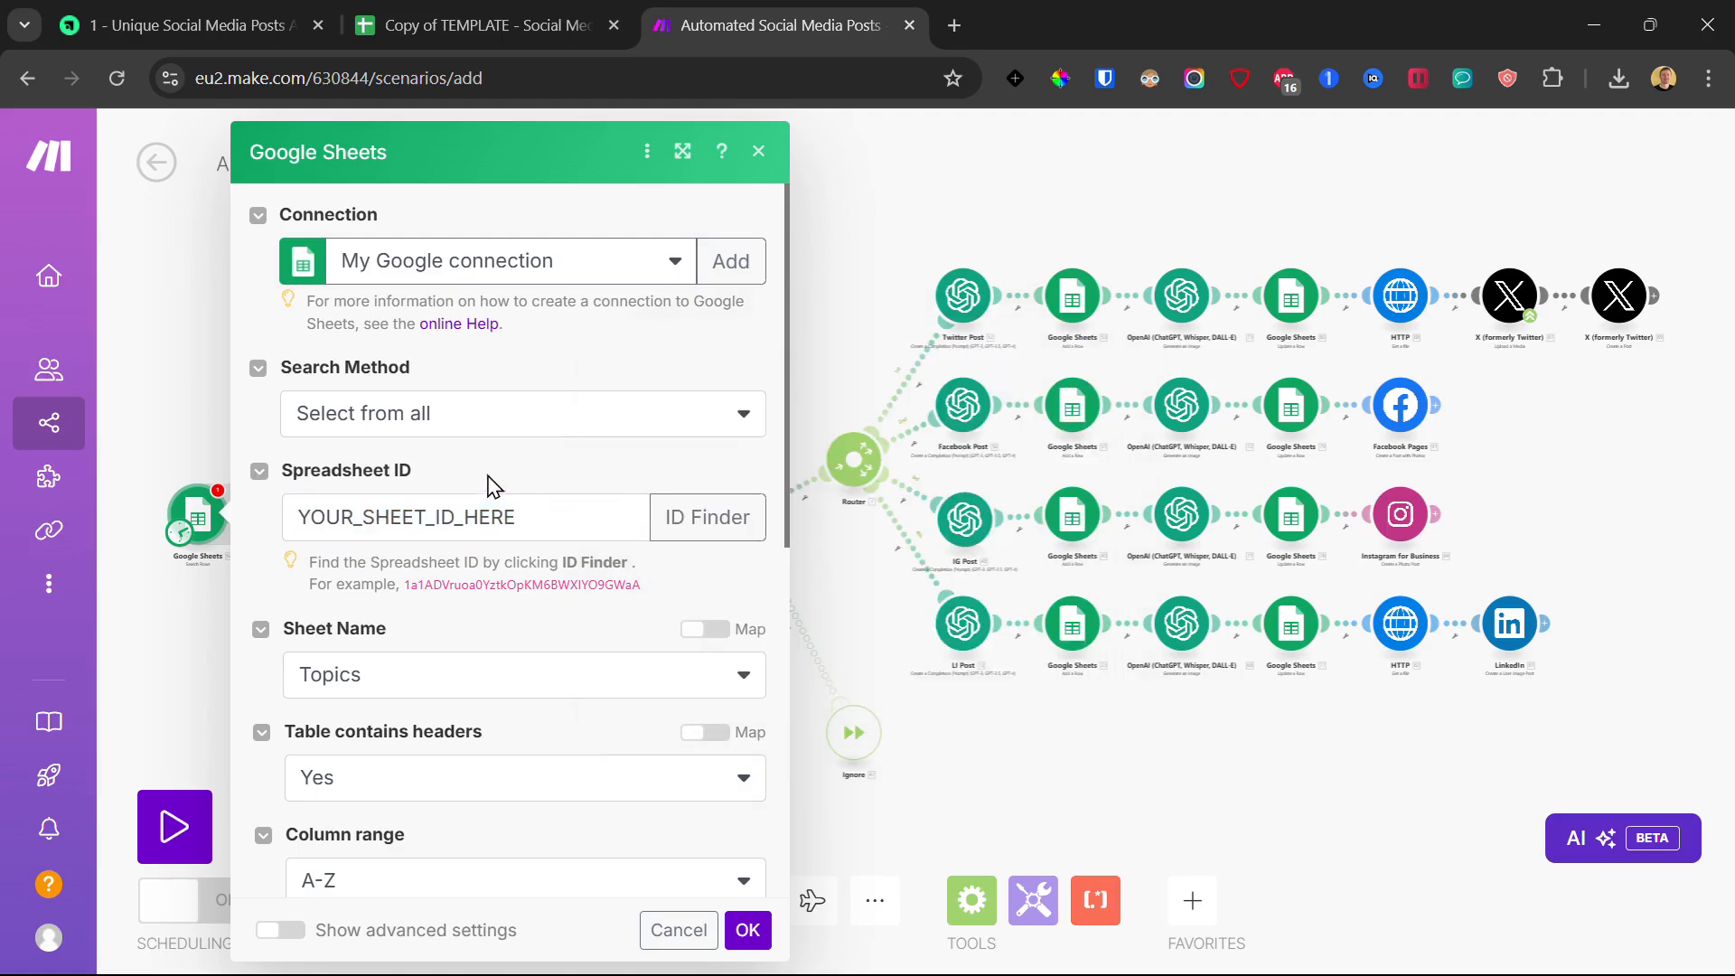
{"action": "left_click", "coordinate": [479, 25]}
{"action": "left_click_drag", "start_coordinate": [458, 86], "coordinate": [851, 110]}
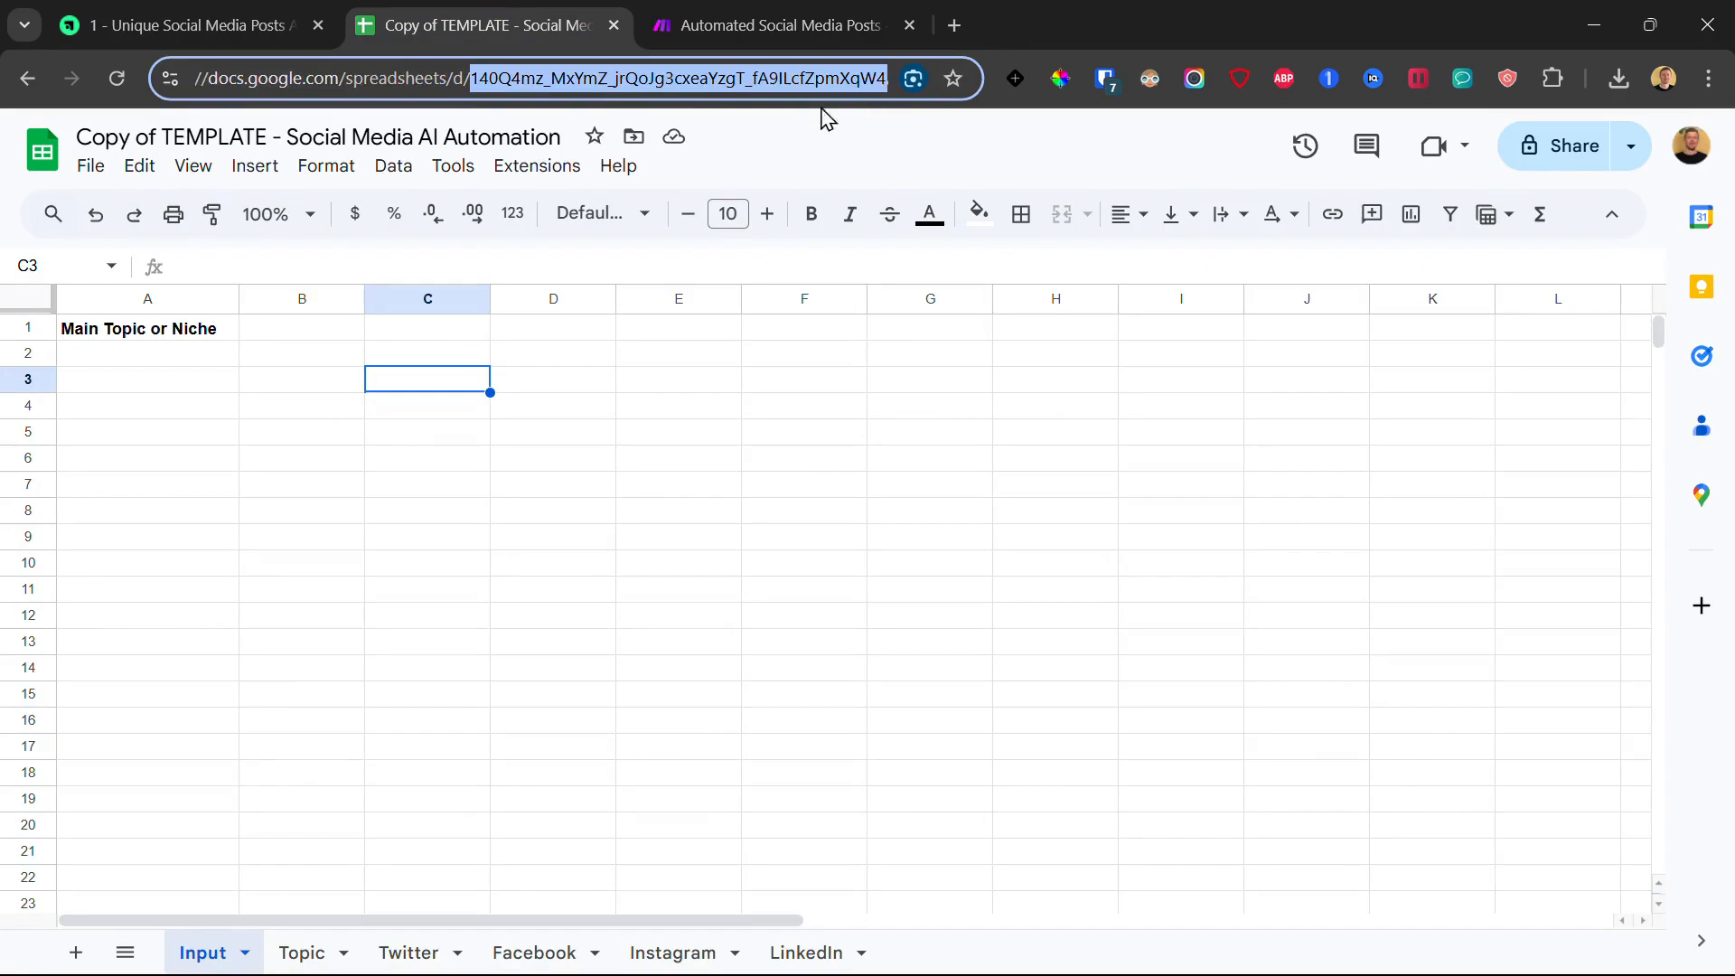
{"action": "right_click", "coordinate": [530, 79]}
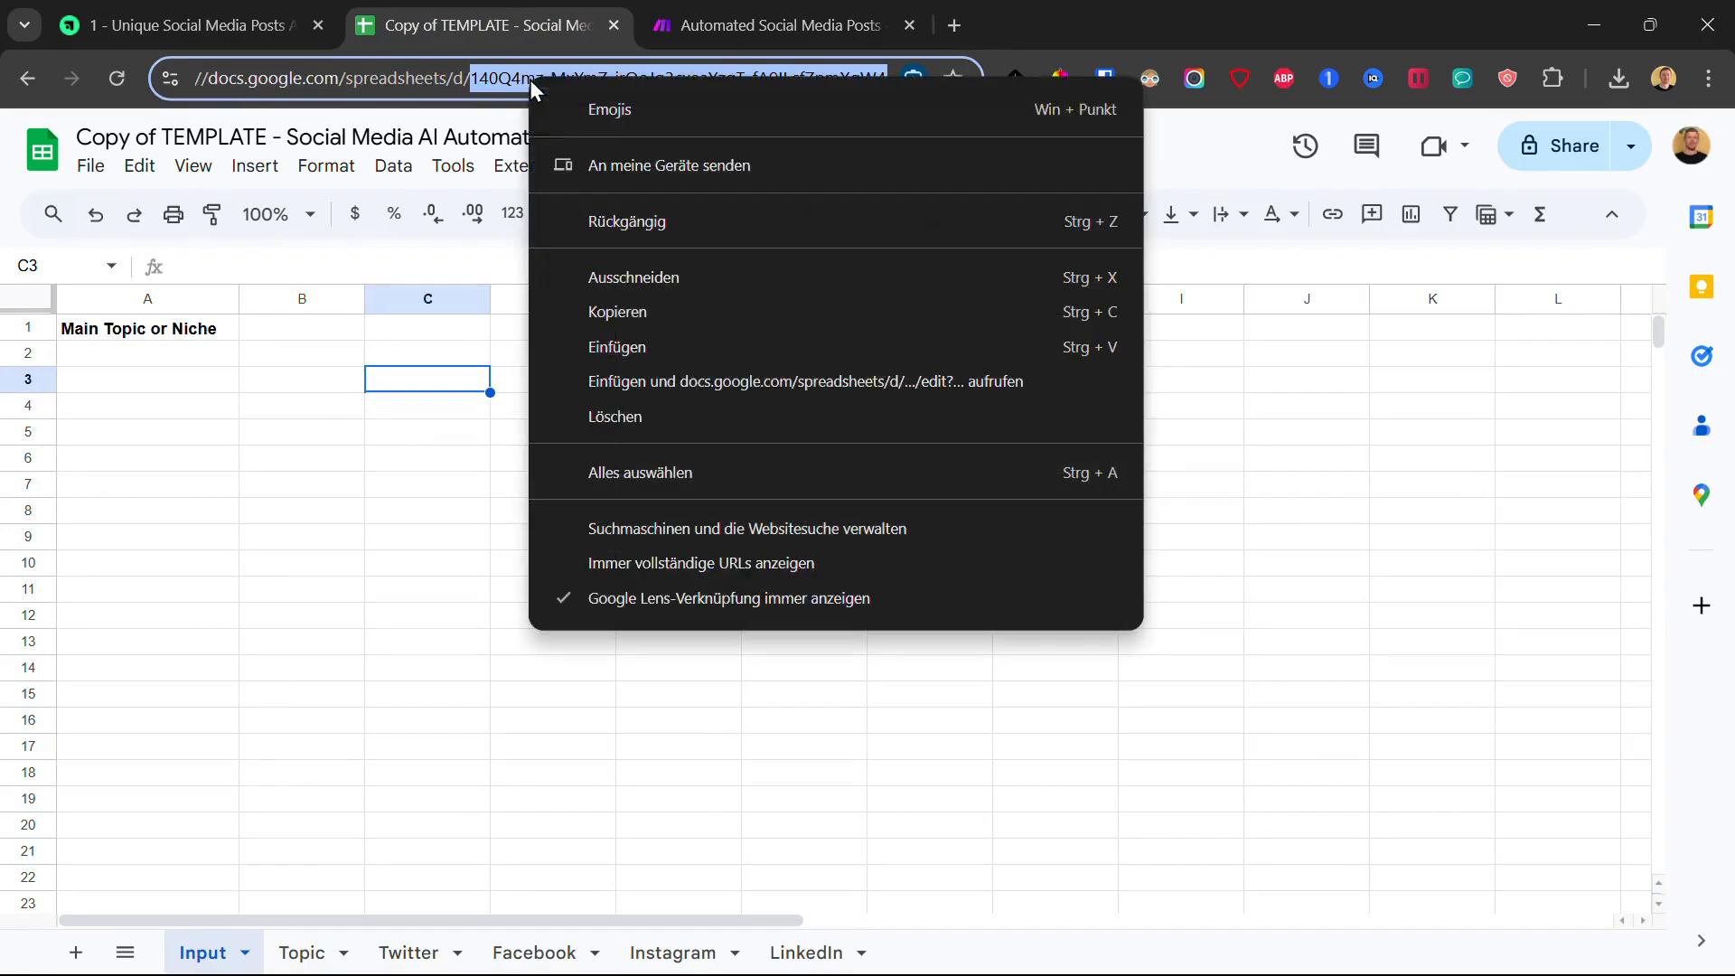
{"action": "left_click", "coordinate": [644, 313]}
{"action": "left_click", "coordinate": [685, 80]}
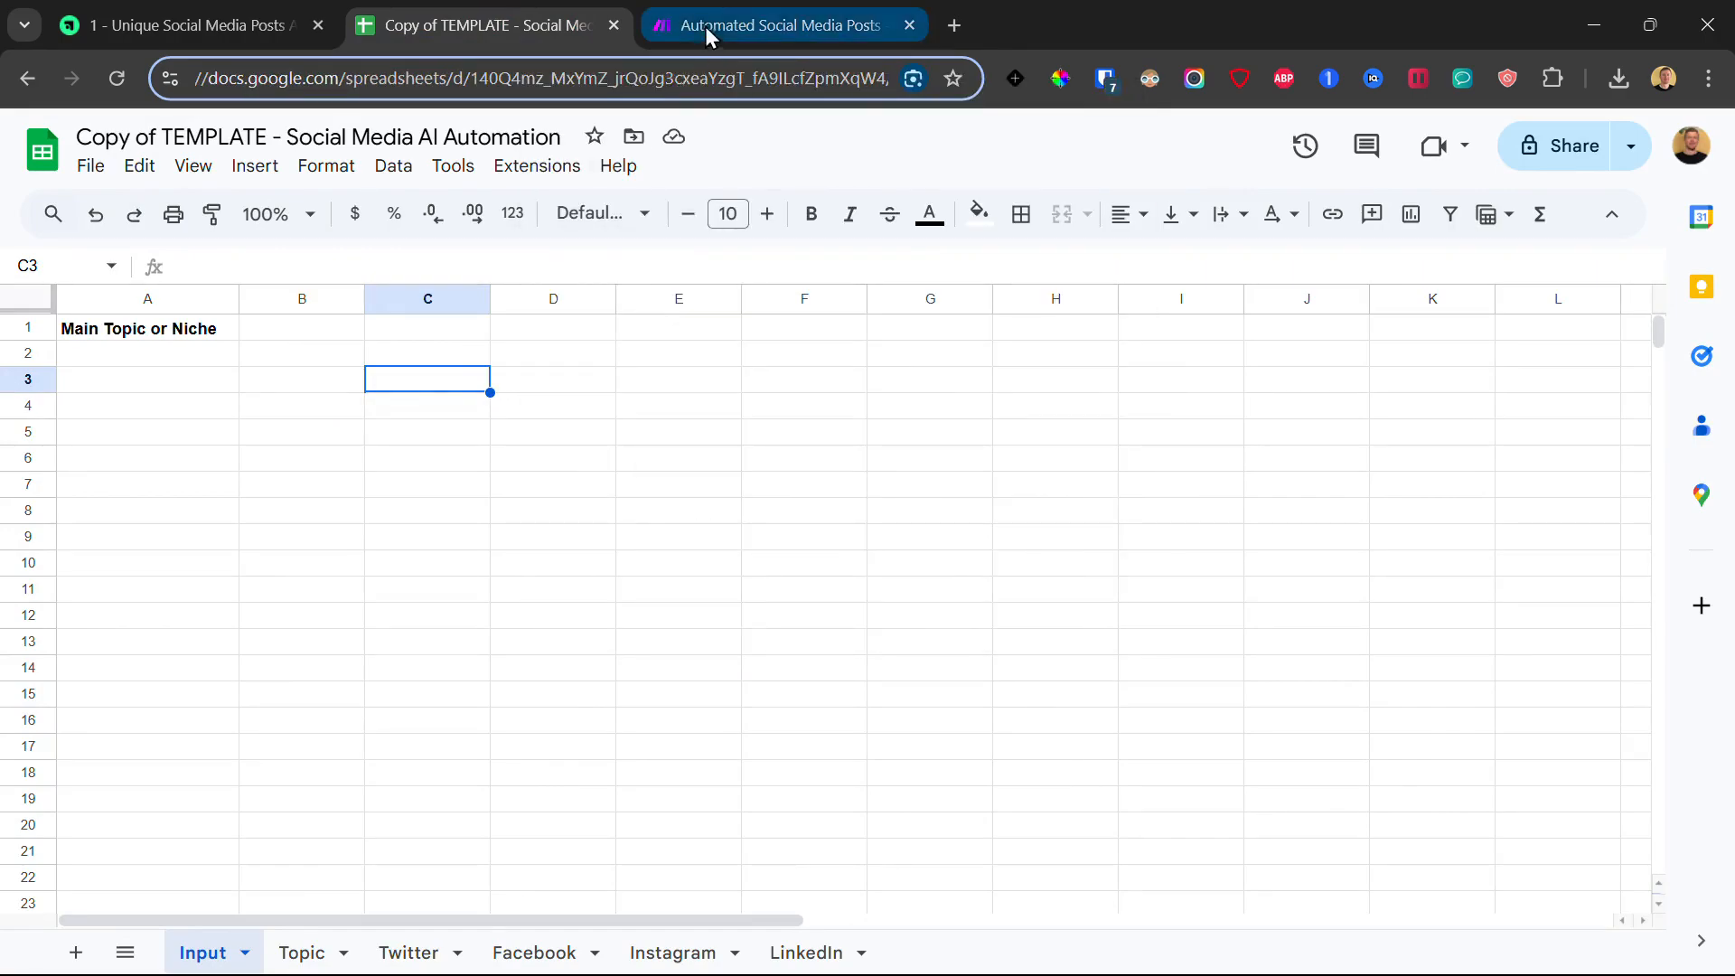
Step: Replace YOUR_SHEET_ID_HERE in the module's Spreadsheet ID with the copied ID
{"action": "left_click", "coordinate": [674, 13]}
{"action": "double_click", "coordinate": [469, 522]}
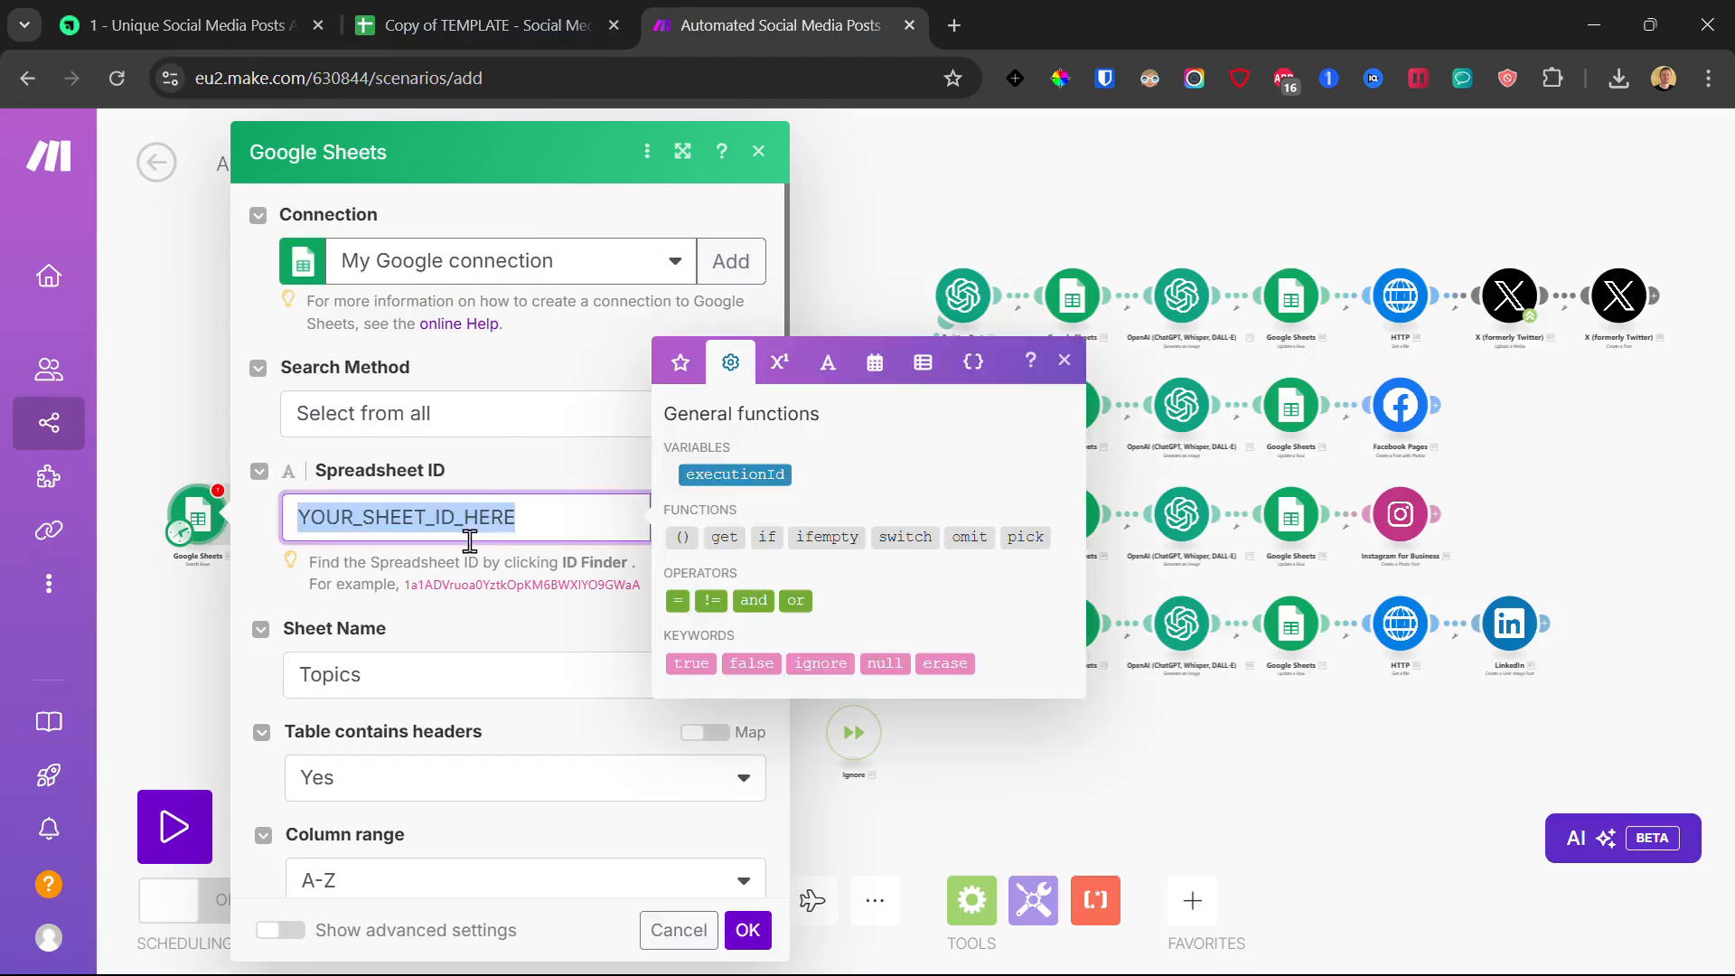
{"action": "key", "text": "ctrl+v"}
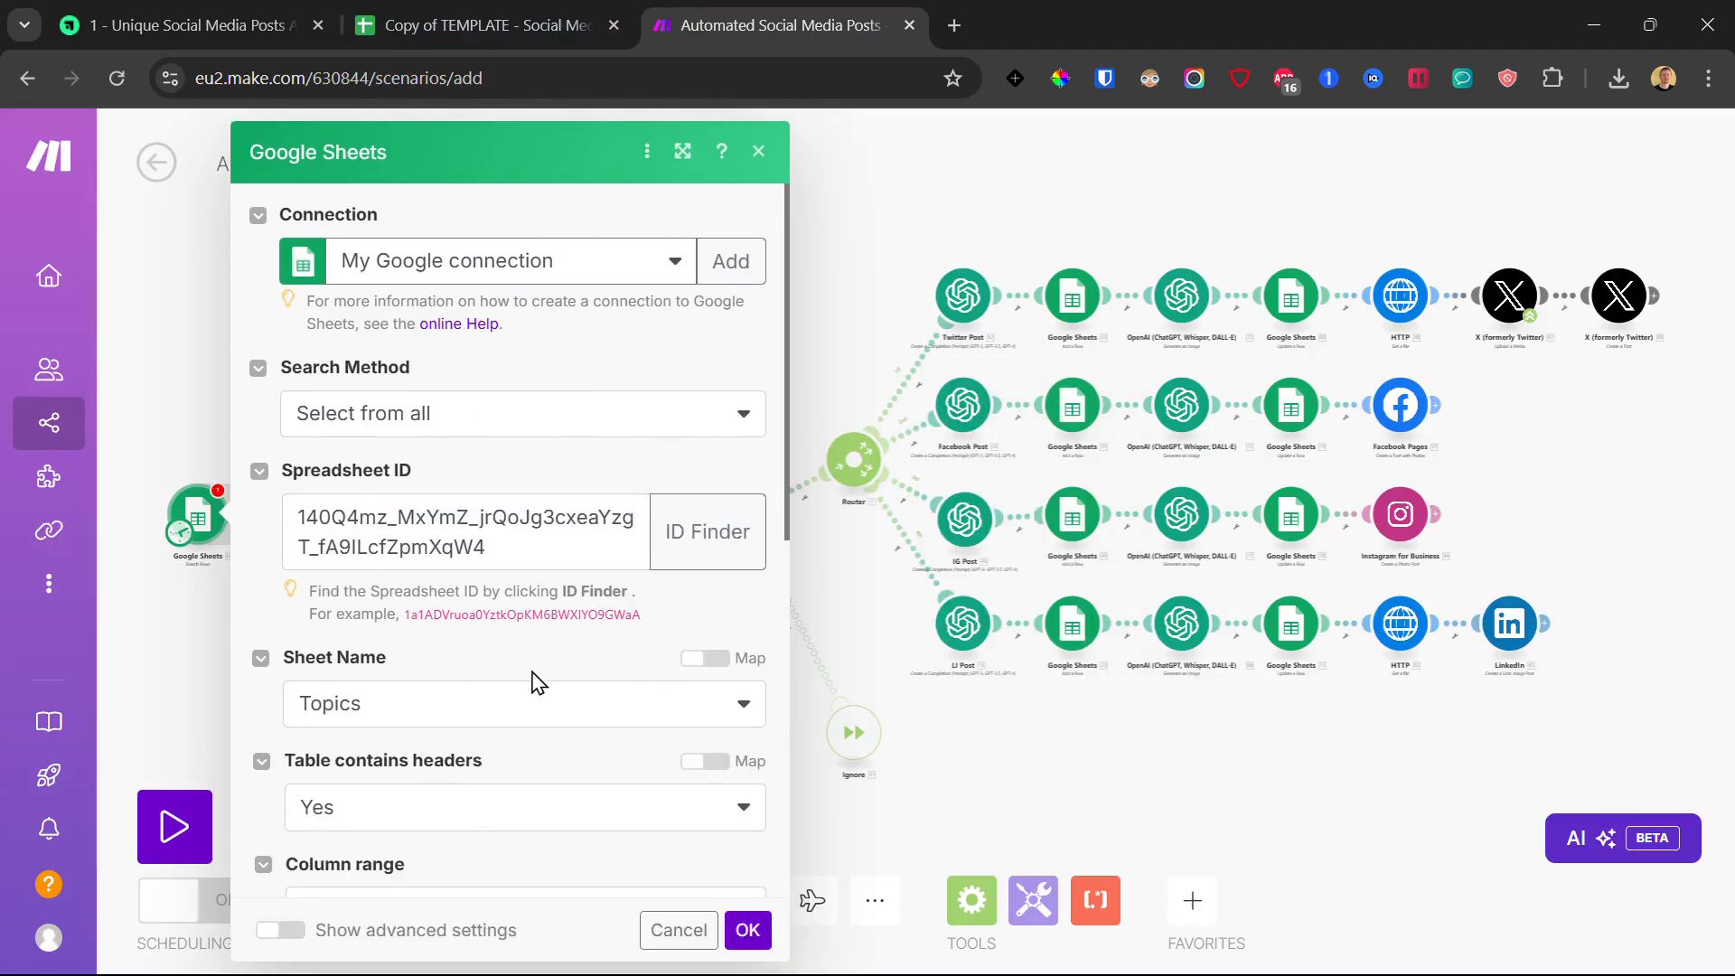
{"action": "scroll", "coordinate": [547, 672], "scroll_direction": "down", "scroll_amount": 3}
Step: Check the sheet list and edit the Subtopics (A) filter's column value
{"action": "left_click", "coordinate": [500, 466]}
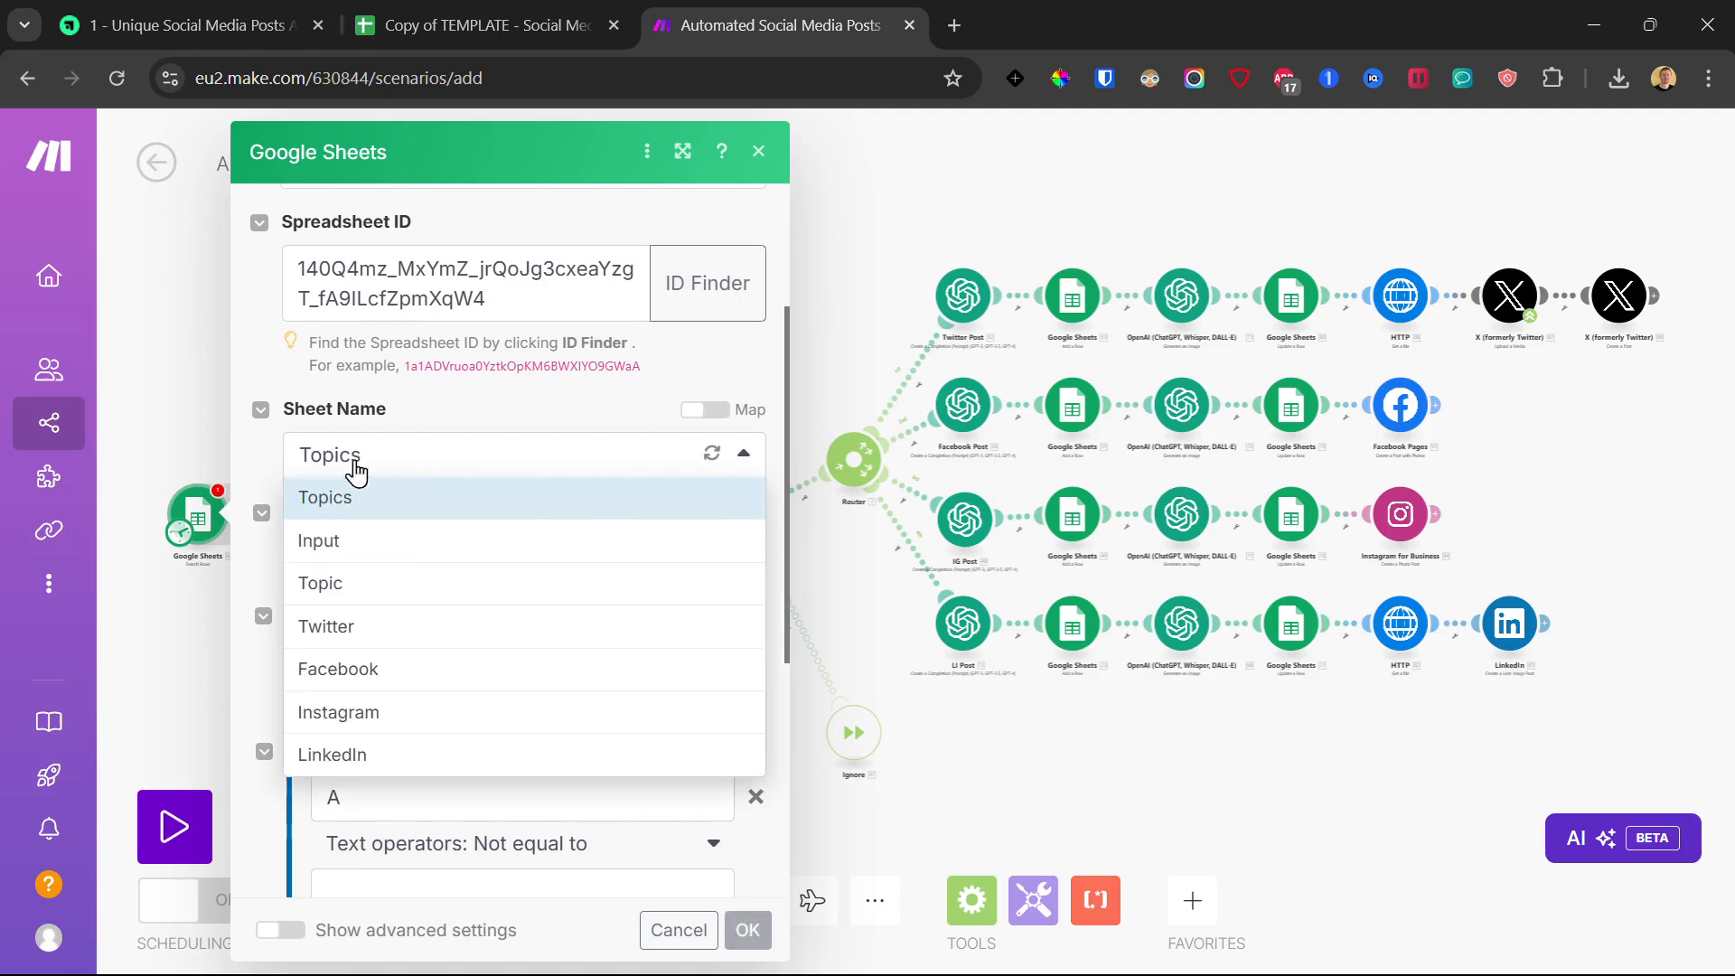
{"action": "left_click", "coordinate": [495, 421]}
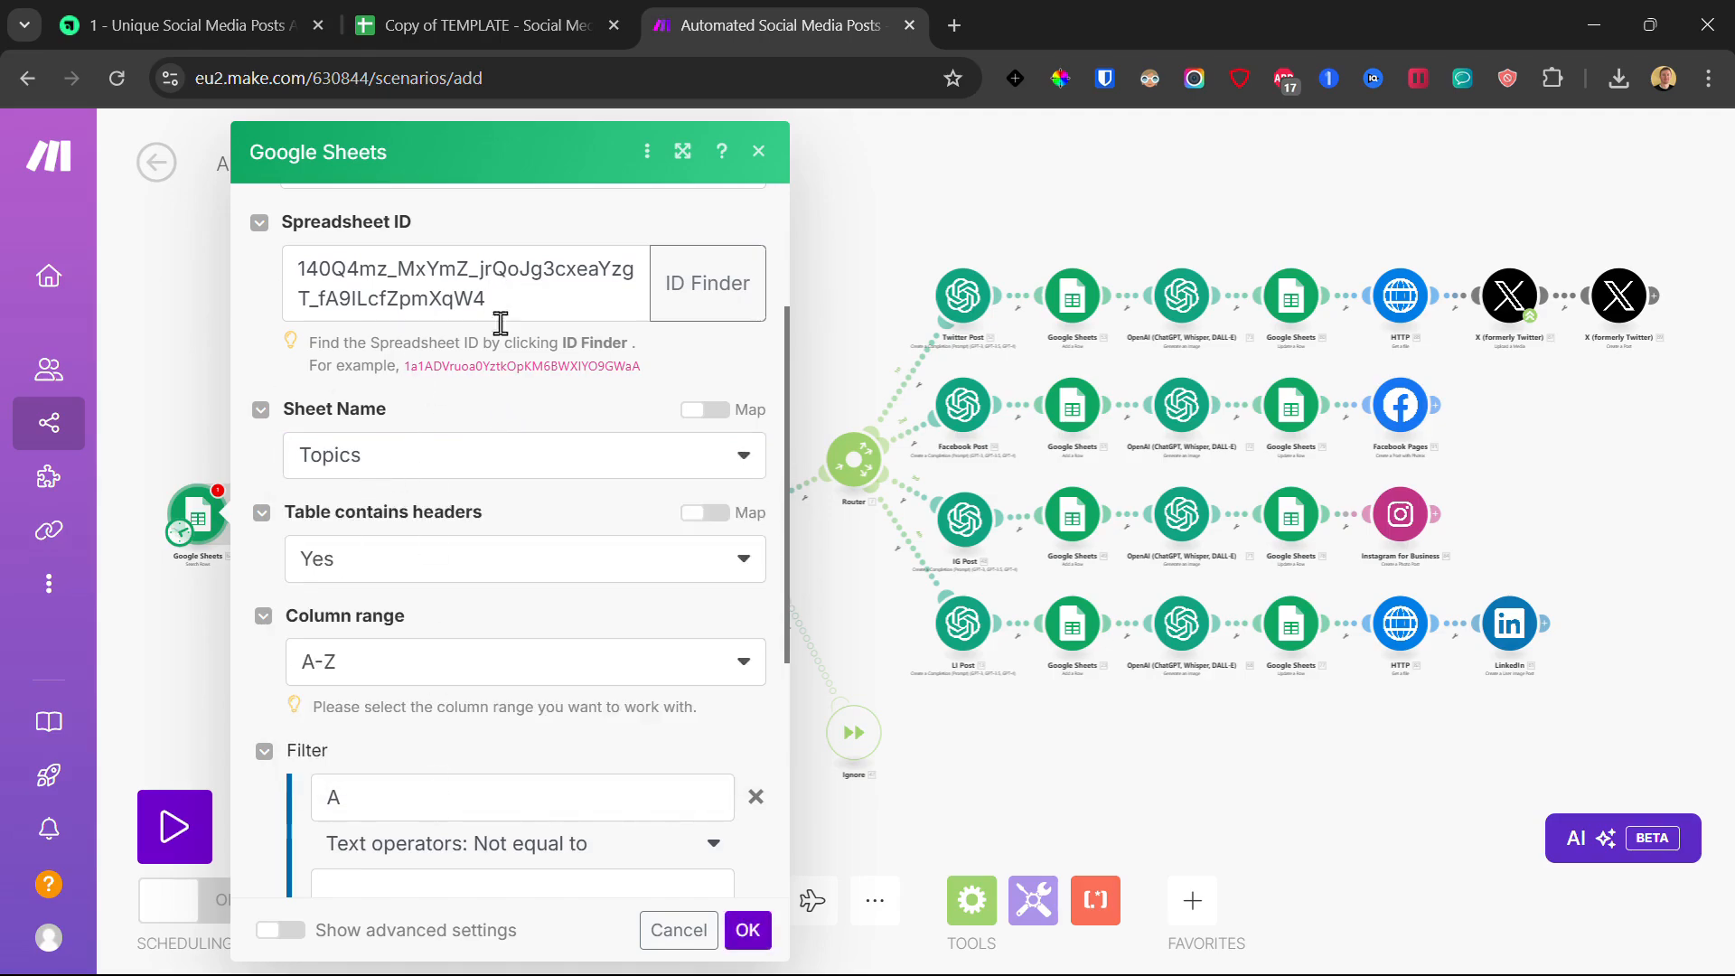
{"action": "left_click", "coordinate": [413, 473]}
{"action": "left_click", "coordinate": [412, 470]}
{"action": "scroll", "coordinate": [445, 494], "scroll_direction": "down", "scroll_amount": 3}
{"action": "left_click", "coordinate": [416, 562]}
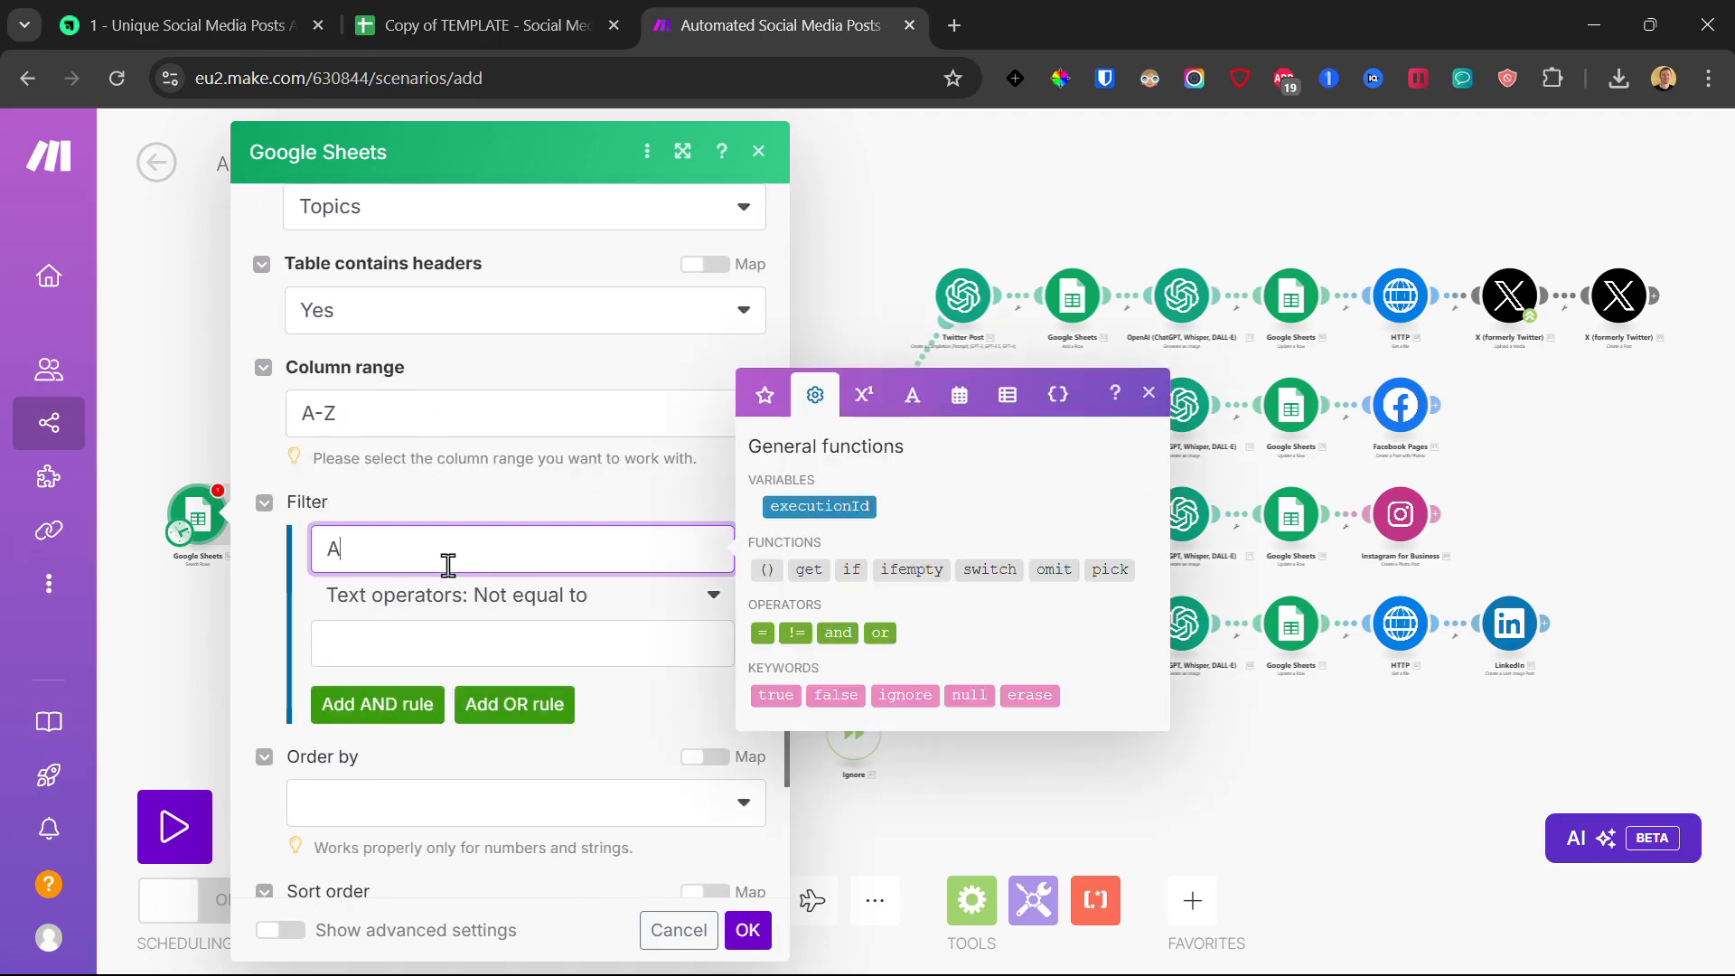
{"action": "key", "text": "BackSpace"}
{"action": "left_click", "coordinate": [542, 550]}
{"action": "left_click", "coordinate": [425, 521]}
Step: Choose the Topic sheet, review the remaining search settings, and confirm them
{"action": "scroll", "coordinate": [488, 529], "scroll_direction": "up", "scroll_amount": 3}
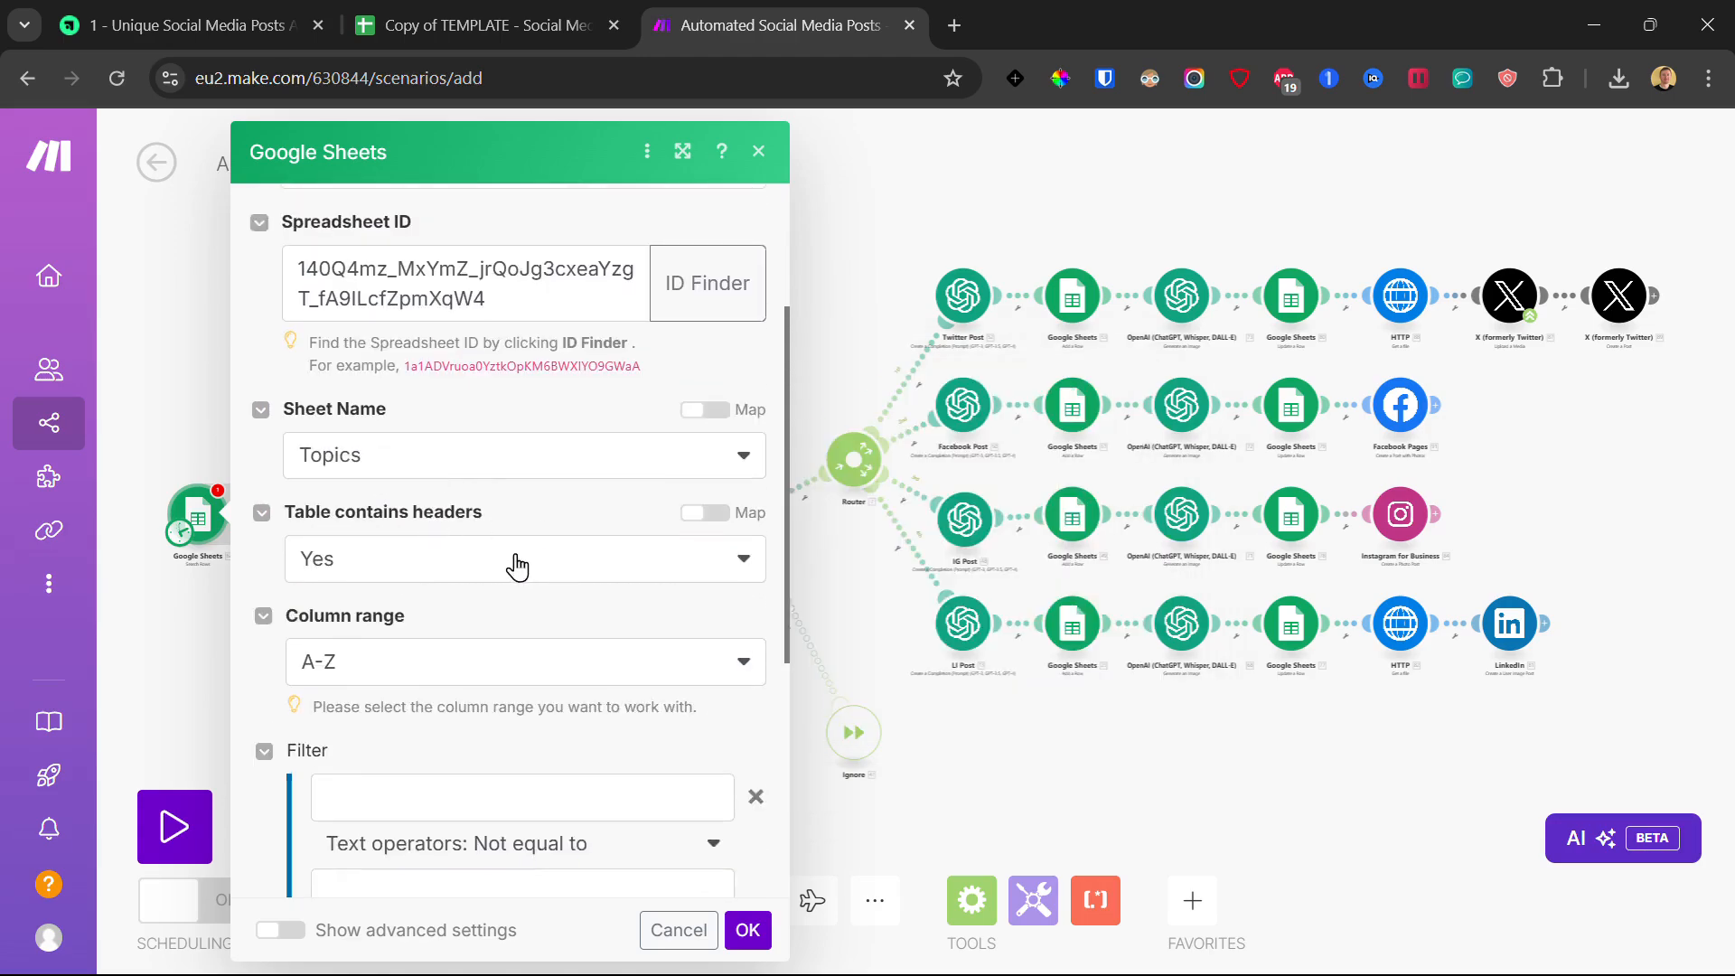
{"action": "left_click", "coordinate": [403, 454]}
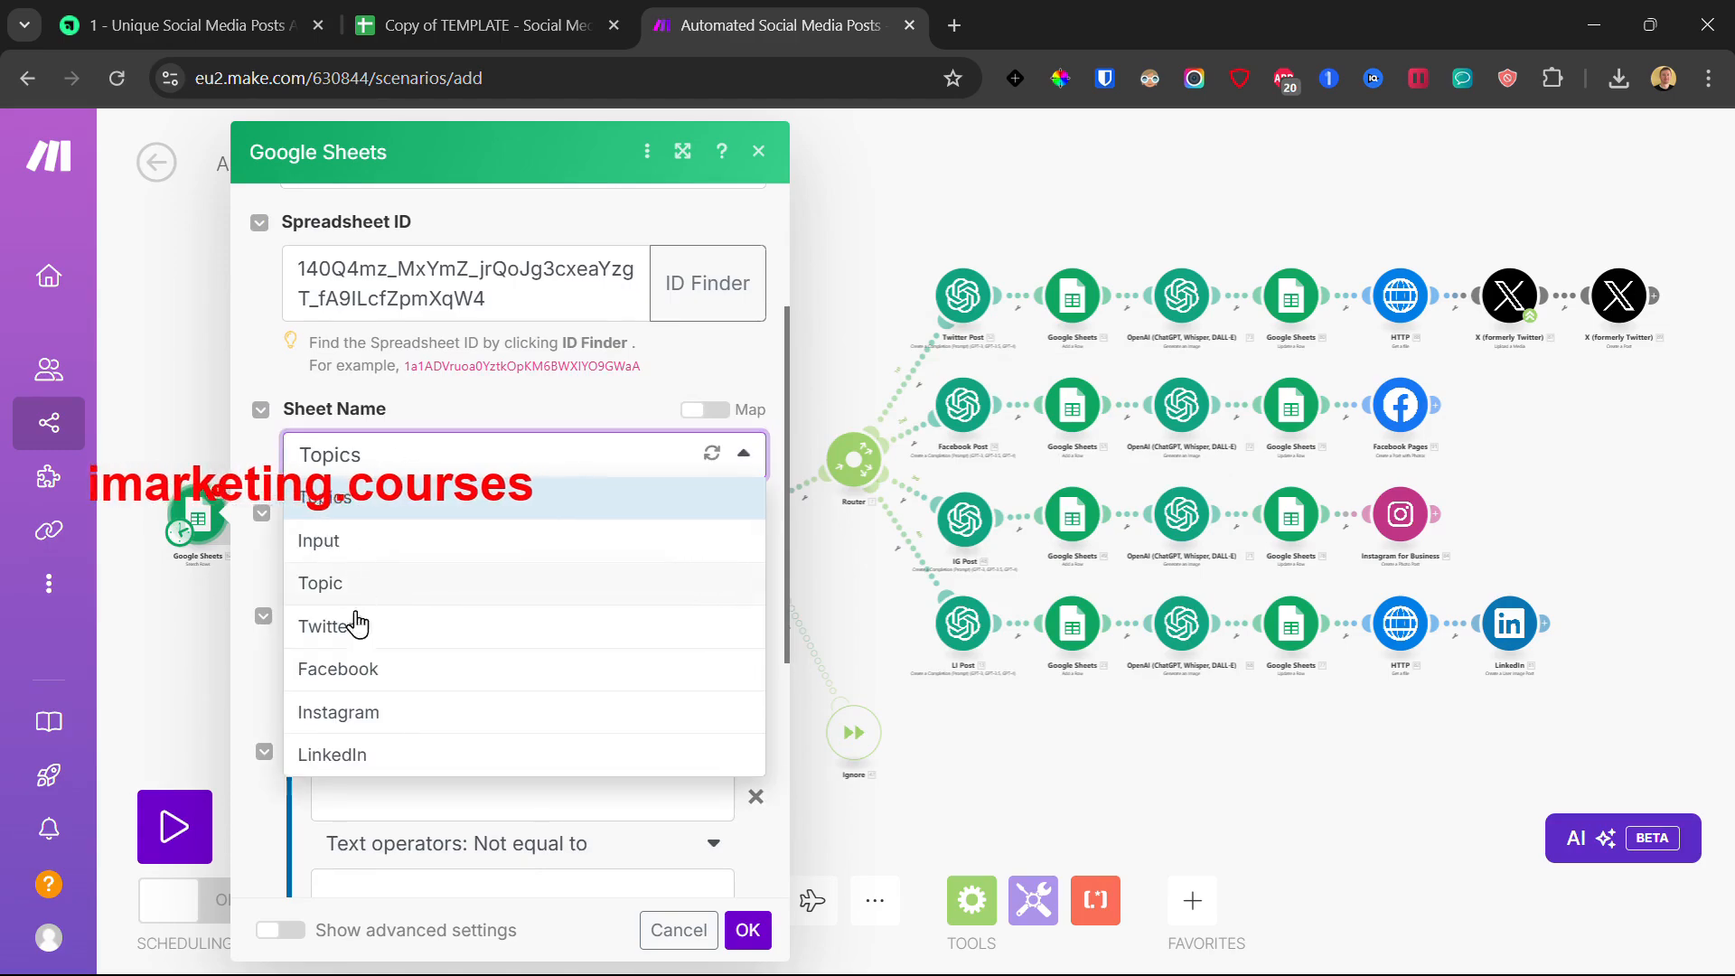
{"action": "left_click", "coordinate": [380, 588]}
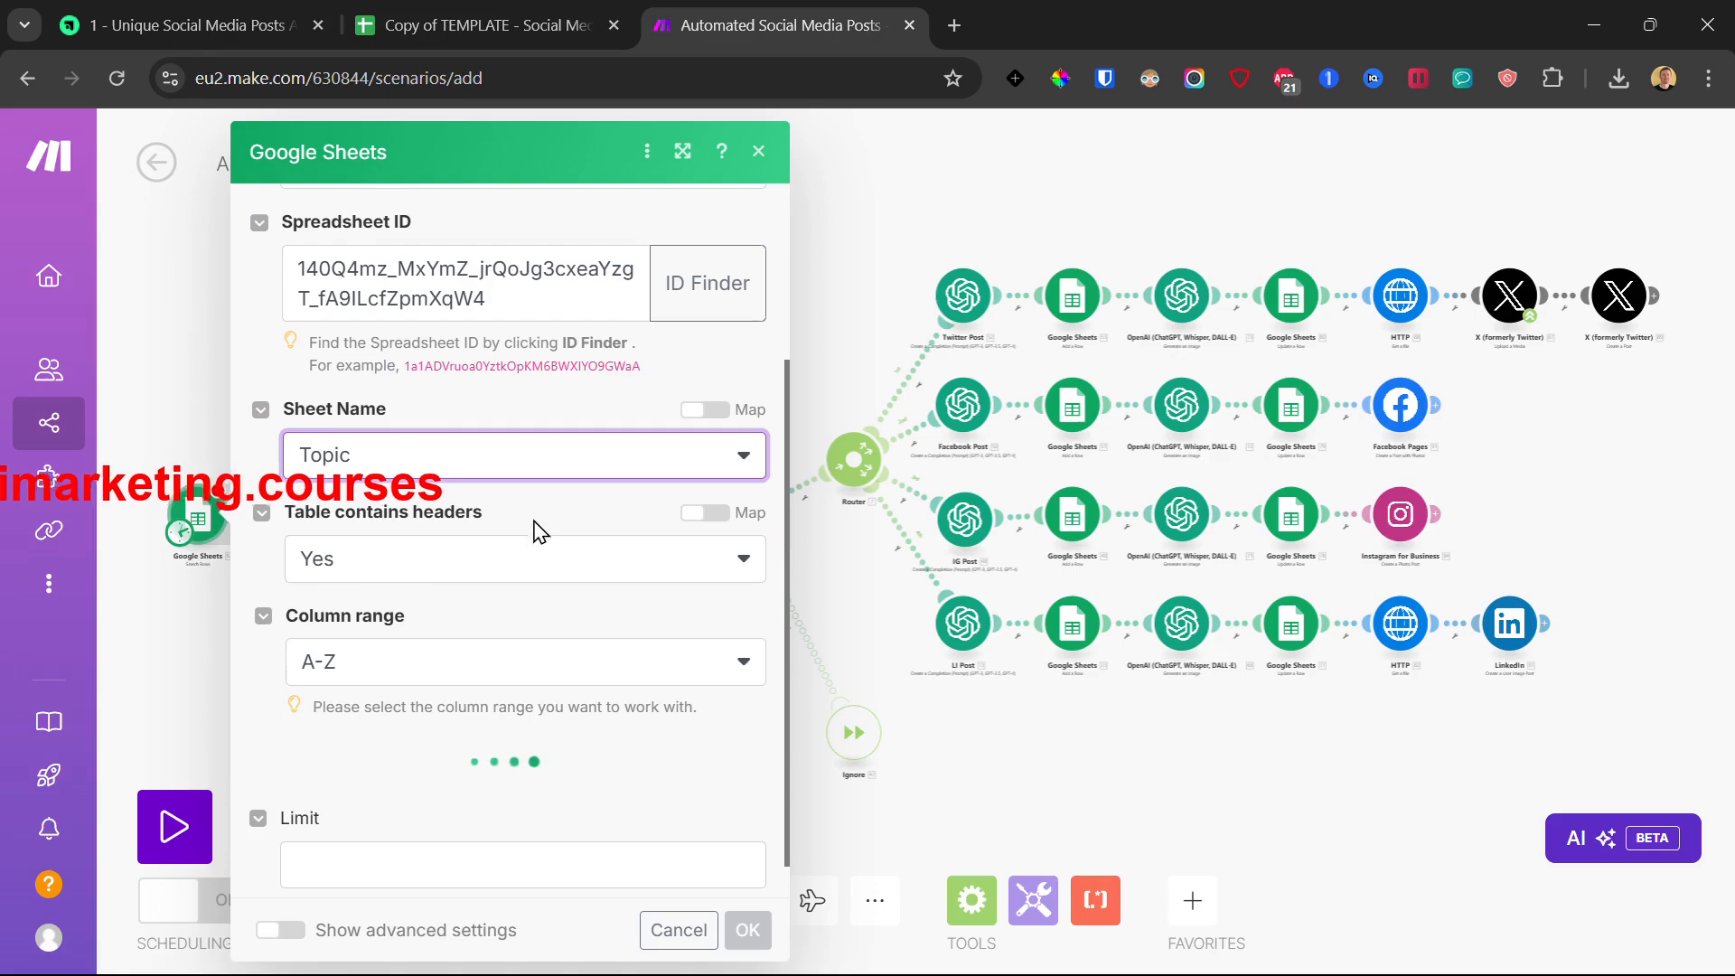
{"action": "scroll", "coordinate": [546, 531], "scroll_direction": "down", "scroll_amount": 3}
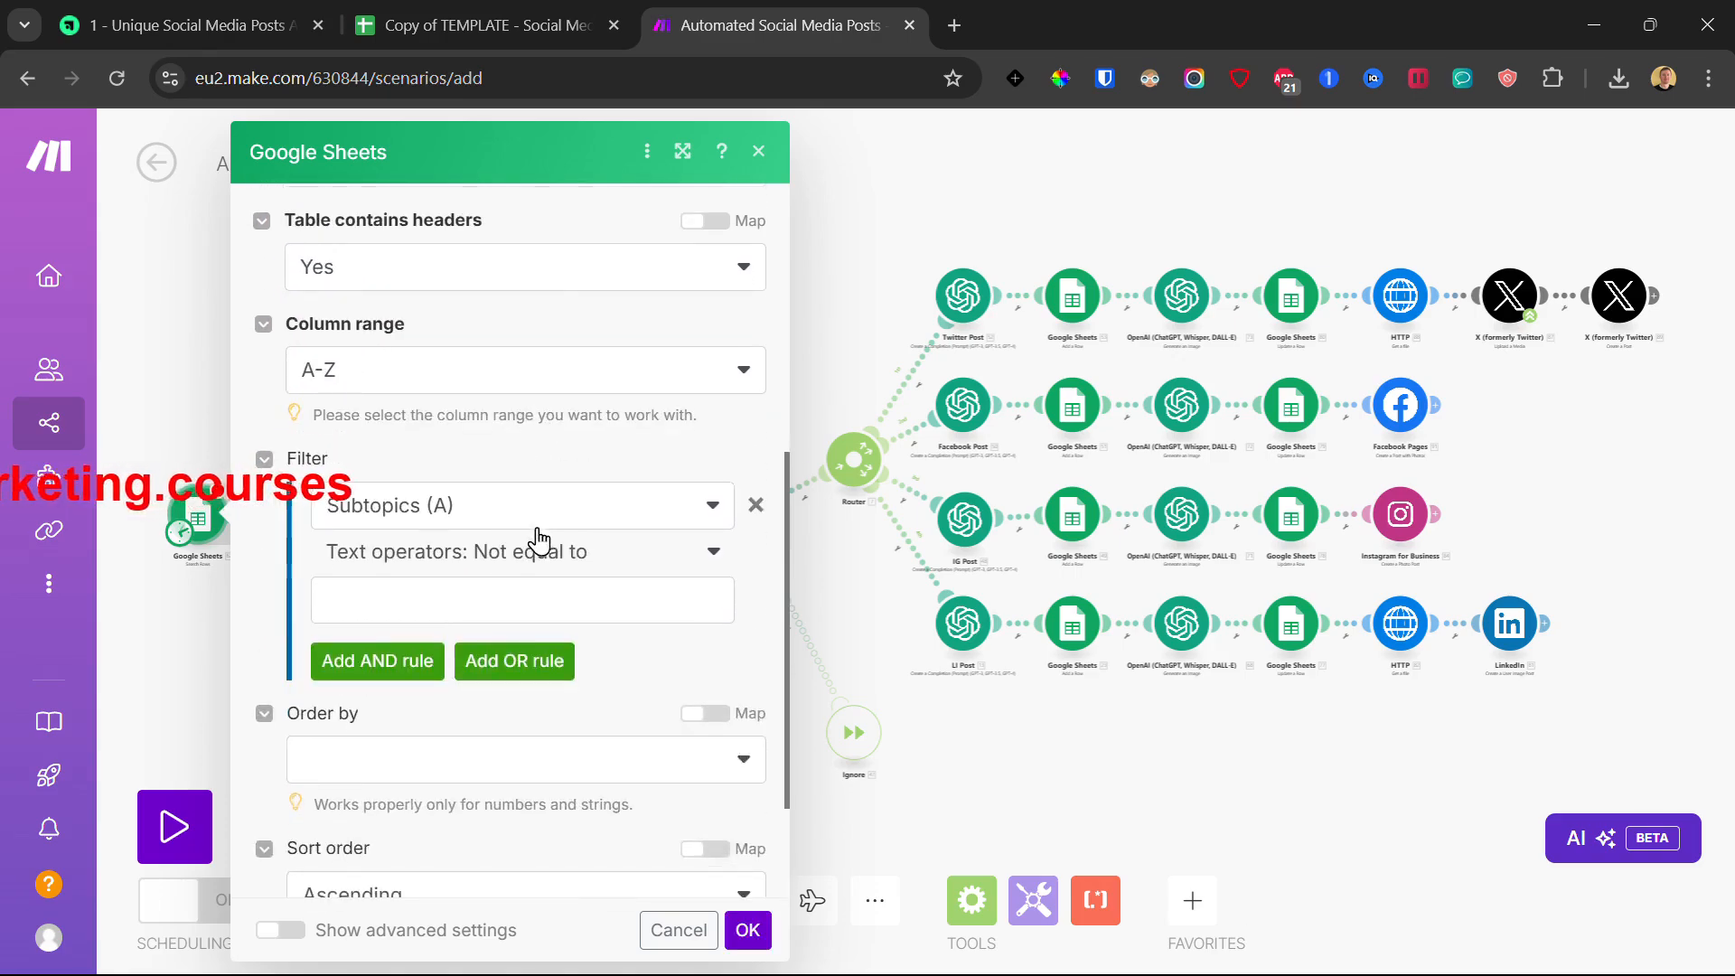
{"action": "scroll", "coordinate": [311, 534], "scroll_direction": "down", "scroll_amount": 2}
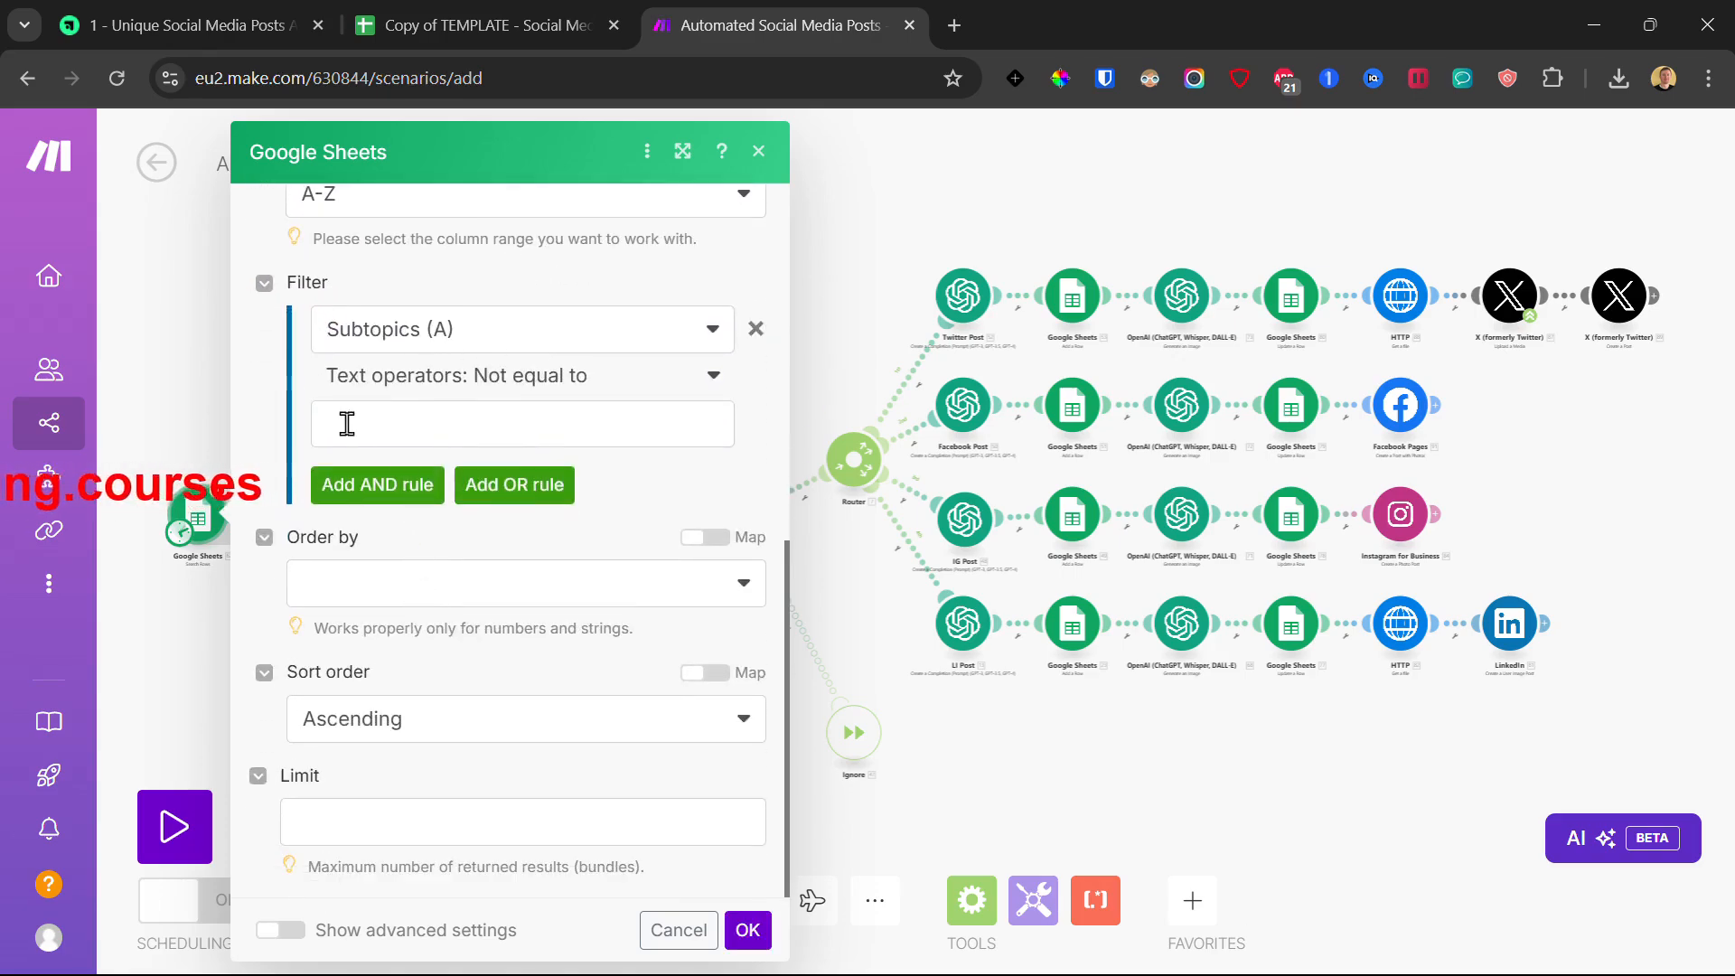
{"action": "left_click", "coordinate": [747, 930]}
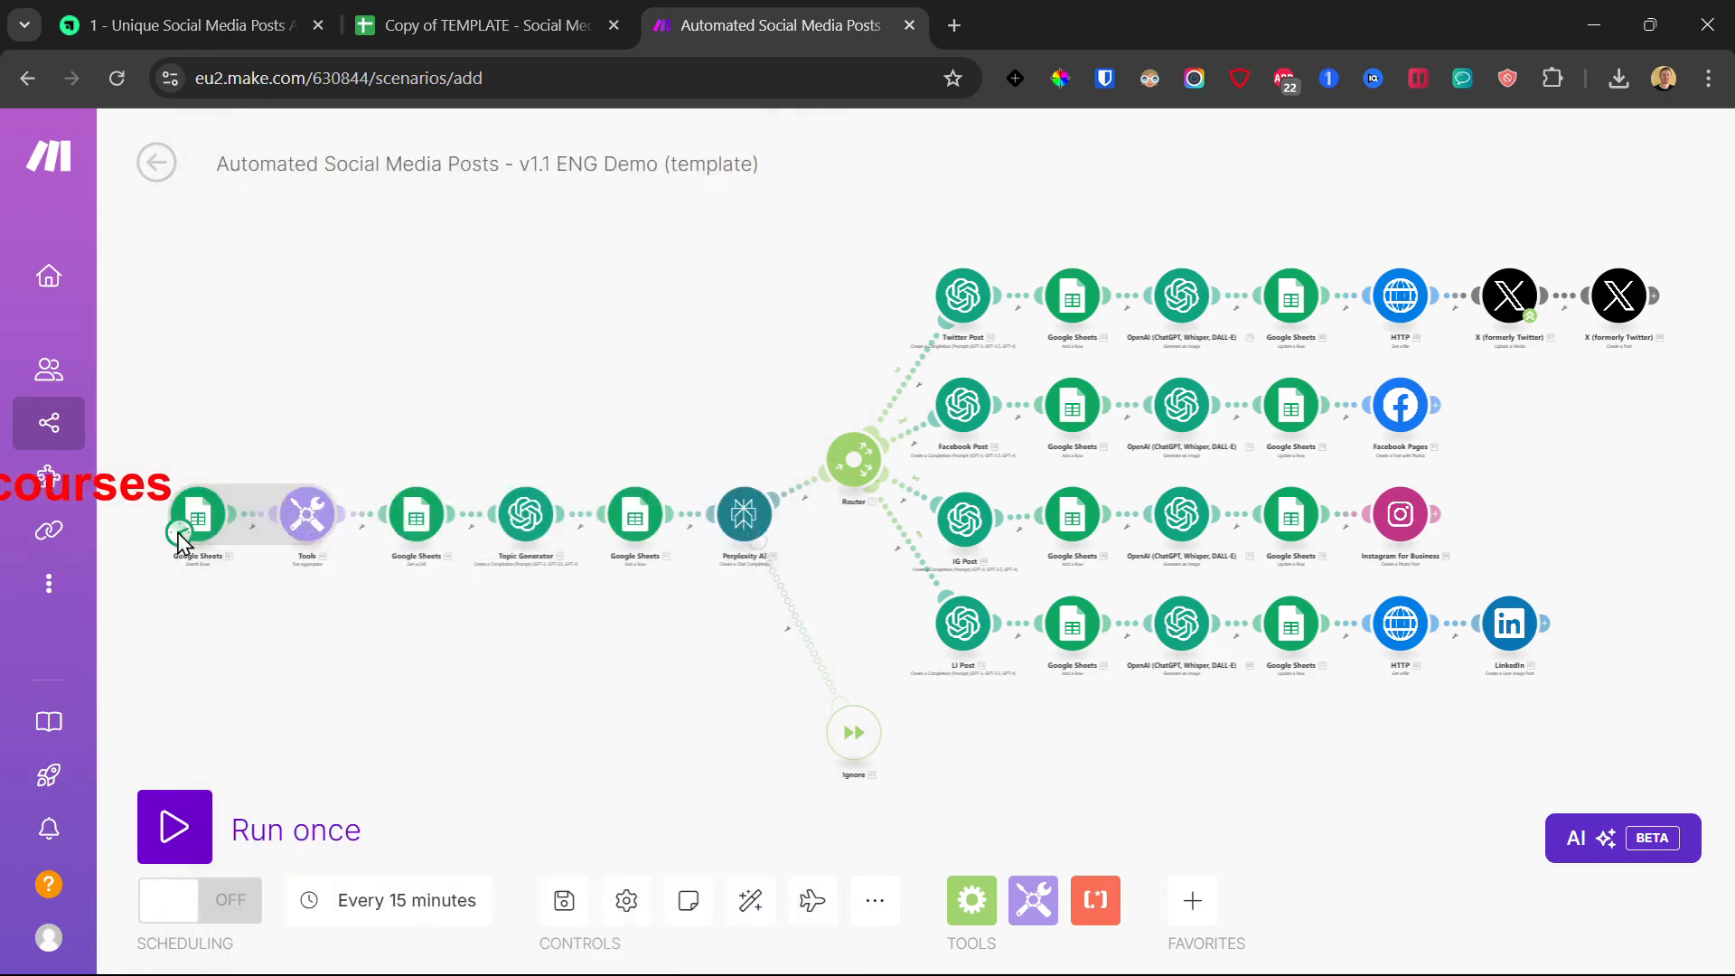
Step: Review the Tools text aggregator's Text mapping from Google Sheets - Search Rows [62]
{"action": "left_click", "coordinate": [306, 512]}
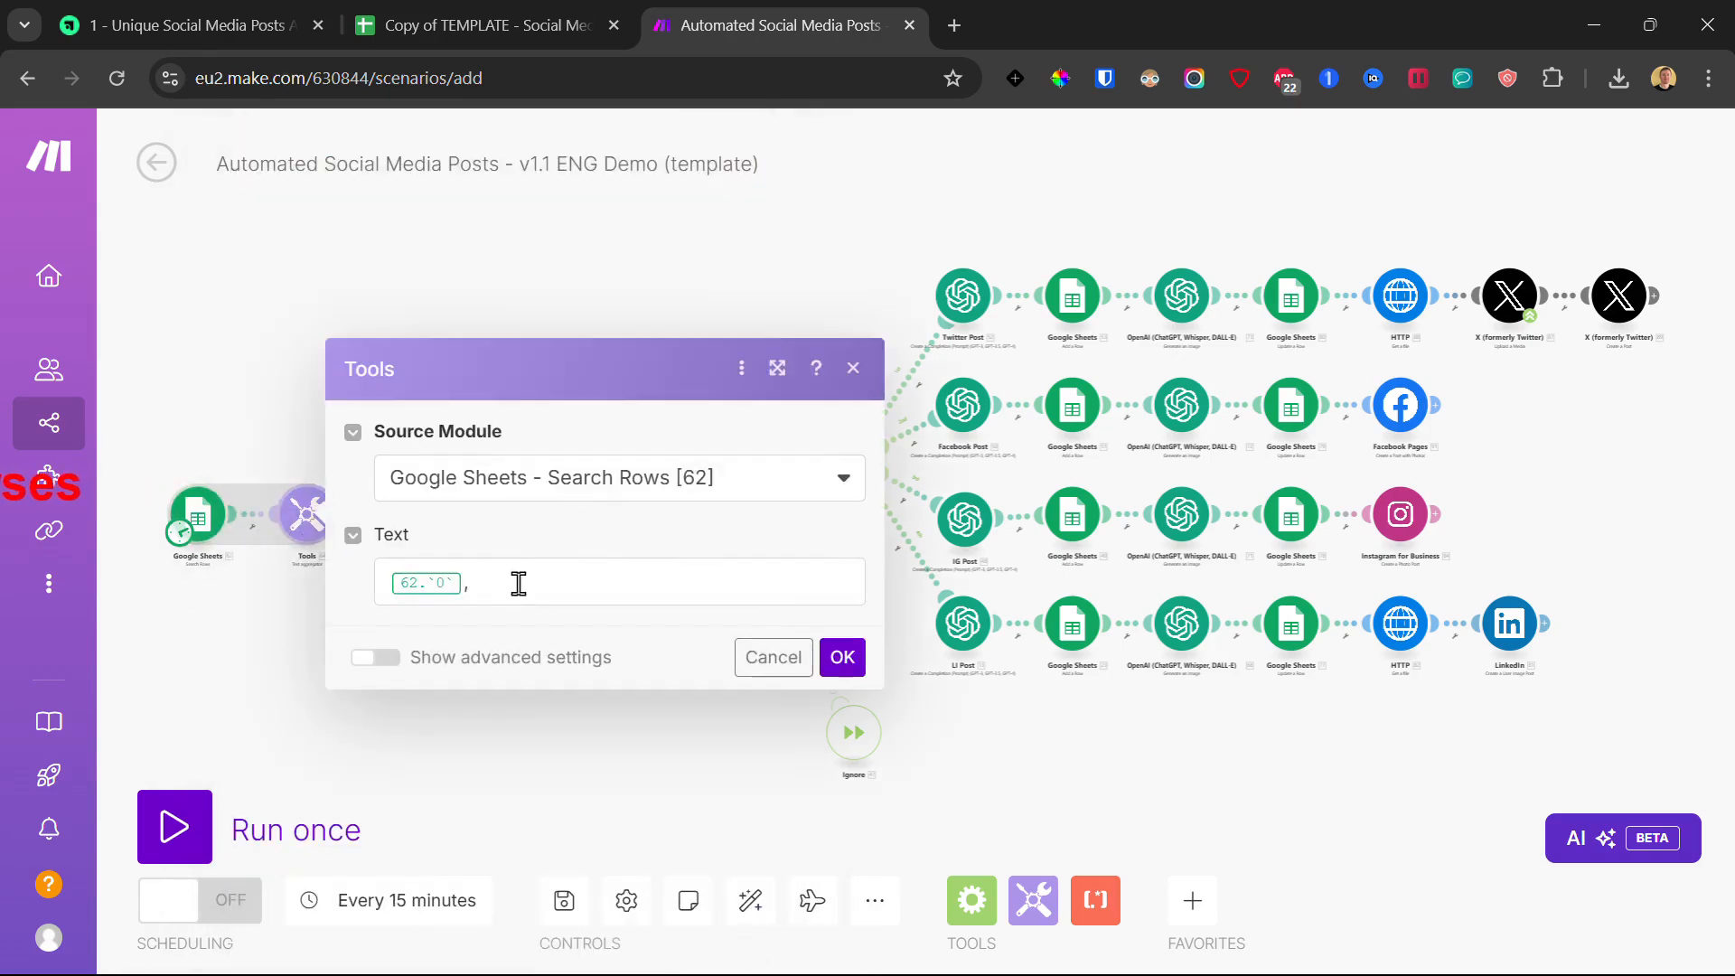
{"action": "left_click", "coordinate": [522, 583]}
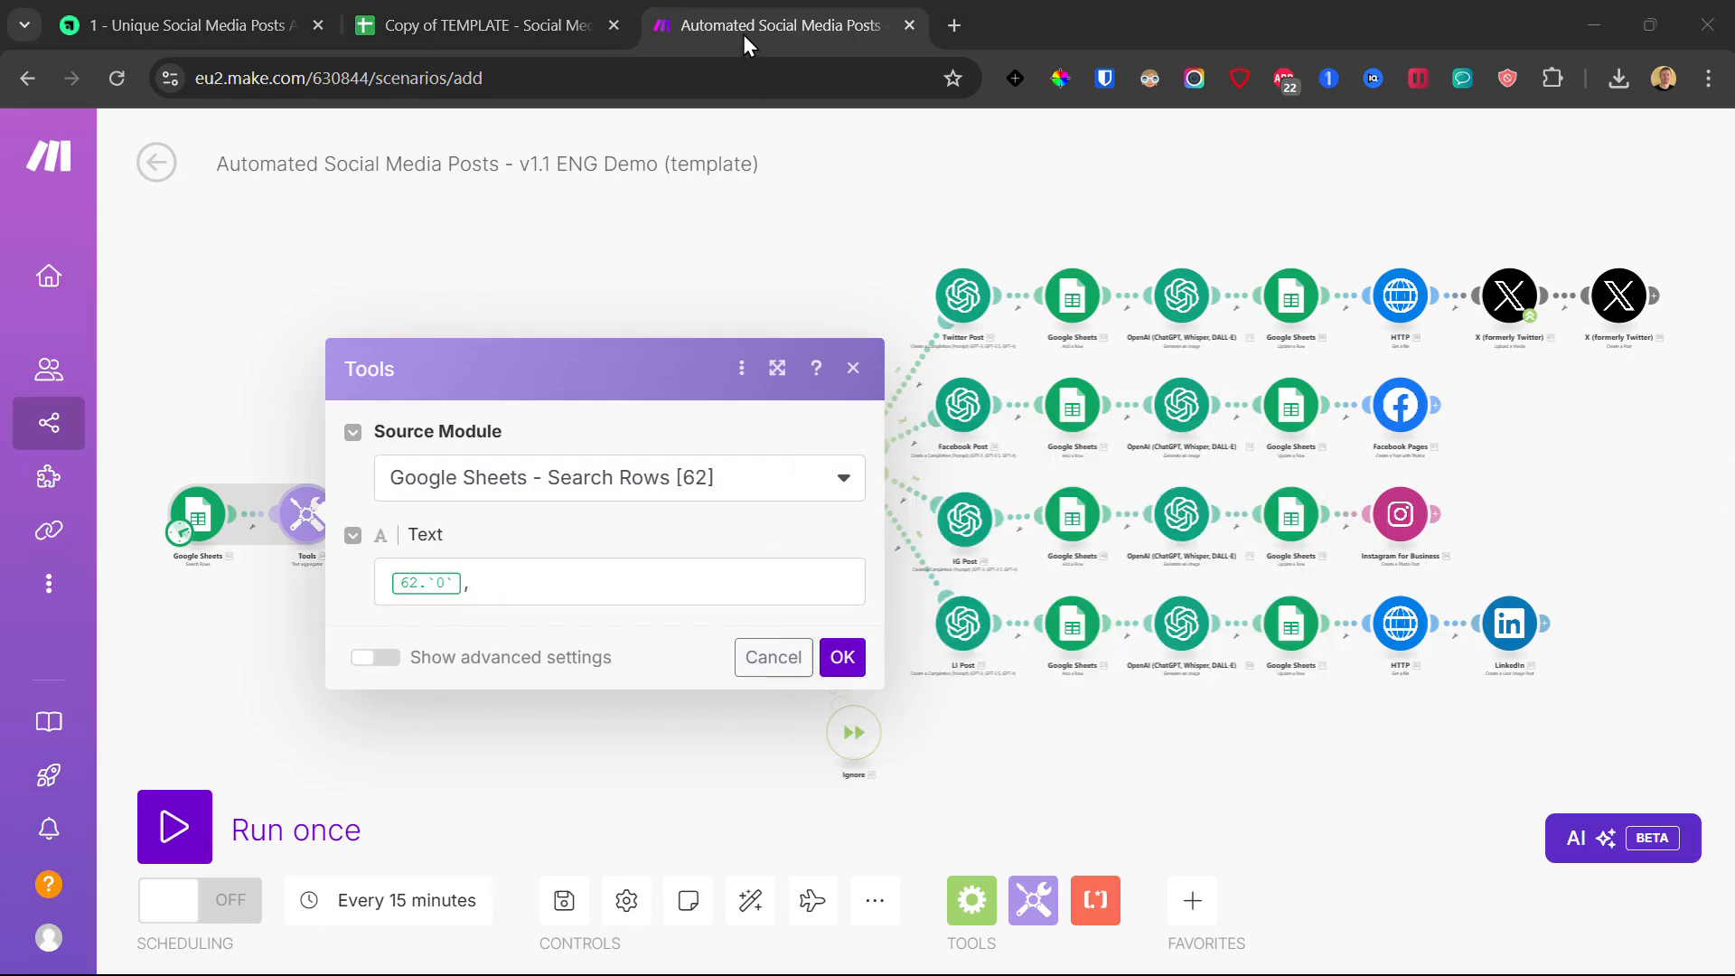
{"action": "left_click", "coordinate": [517, 580]}
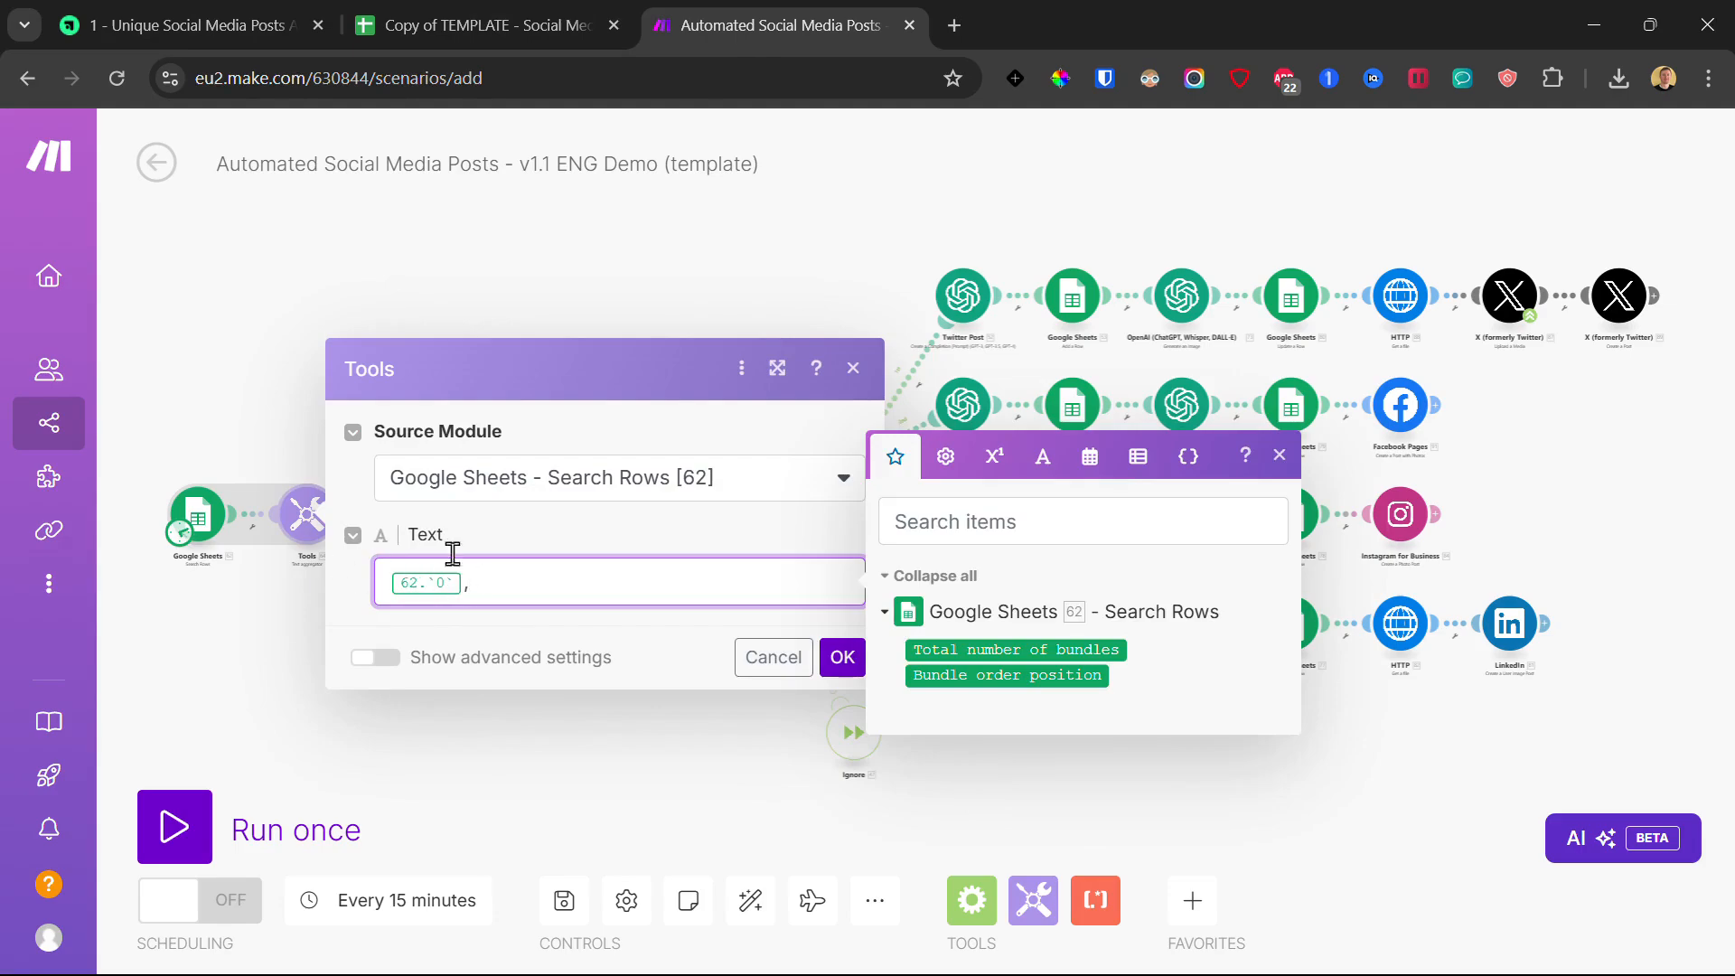
{"action": "left_click", "coordinate": [842, 659]}
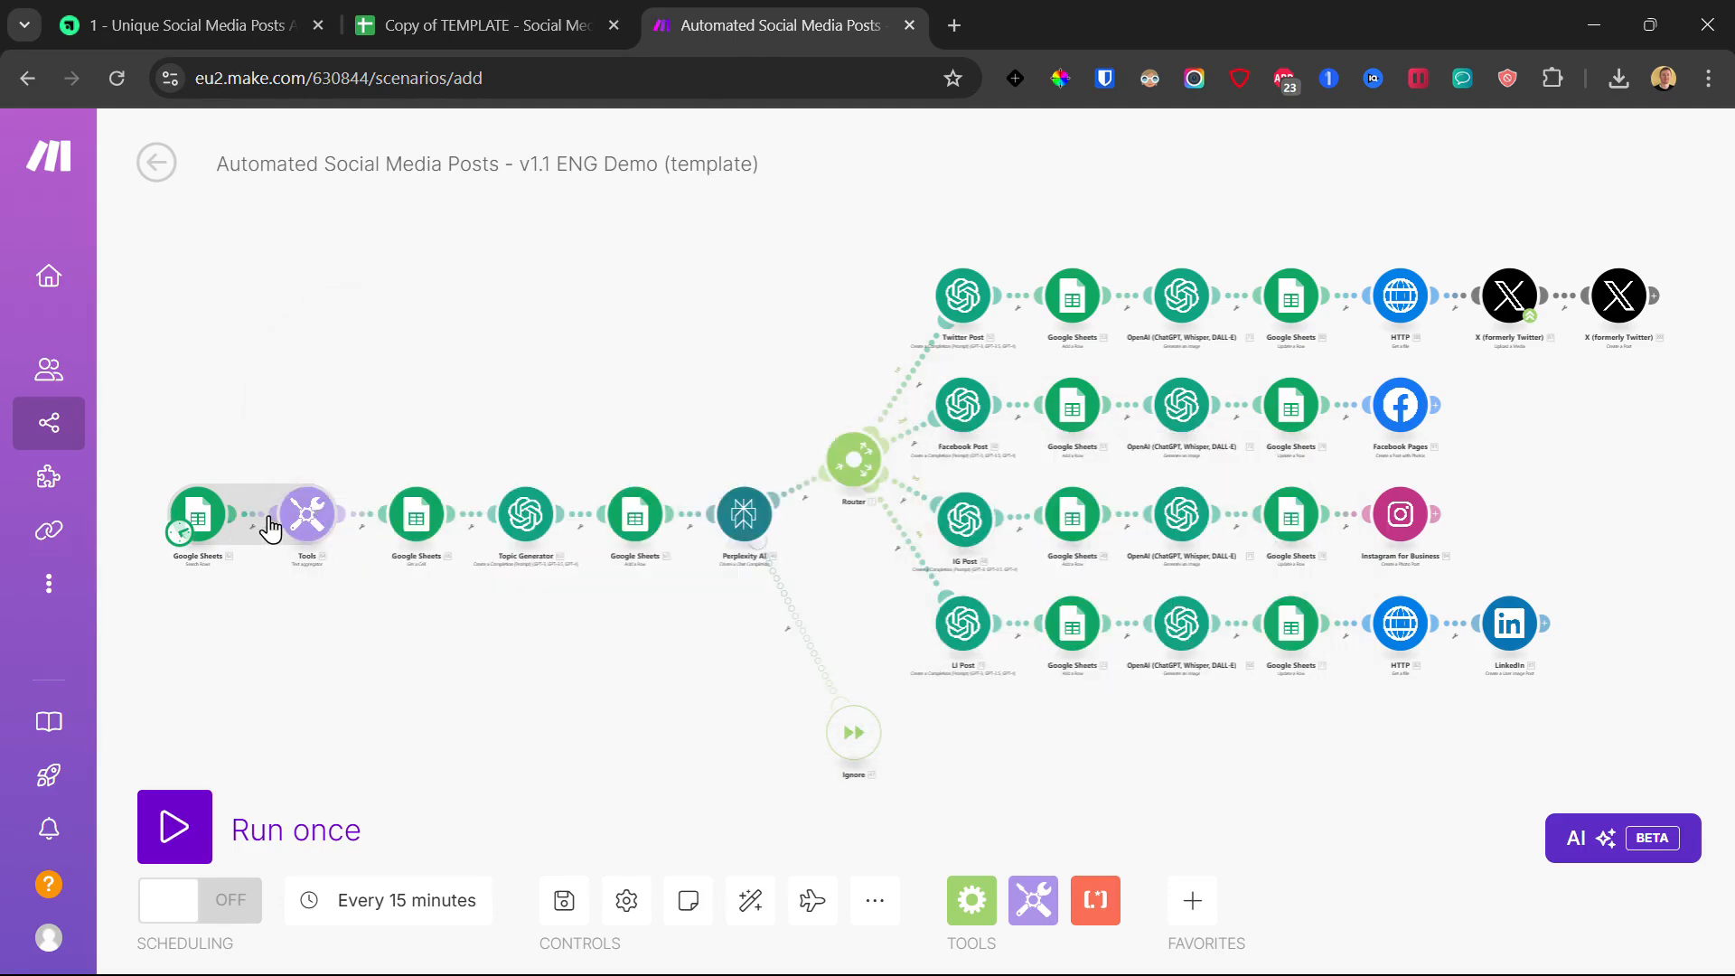
Step: Inspect the Google Sheets–Tools link and save the scenario
{"action": "left_click", "coordinate": [261, 526]}
{"action": "left_click", "coordinate": [312, 573]}
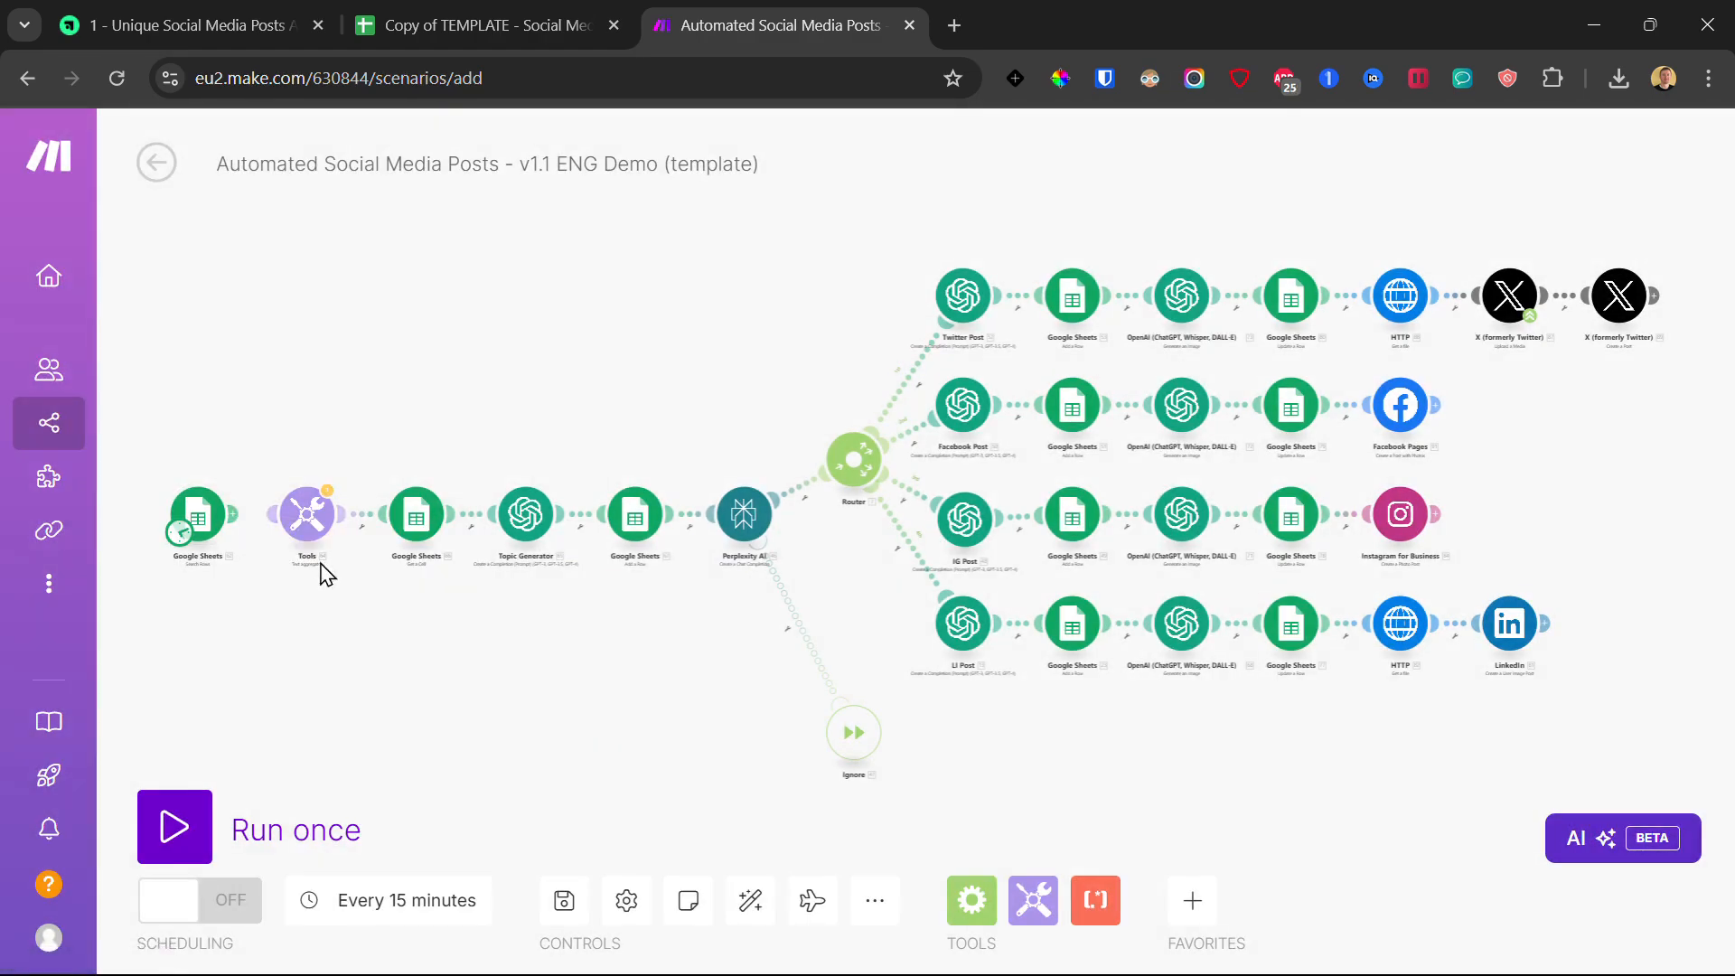
{"action": "left_click", "coordinate": [566, 900]}
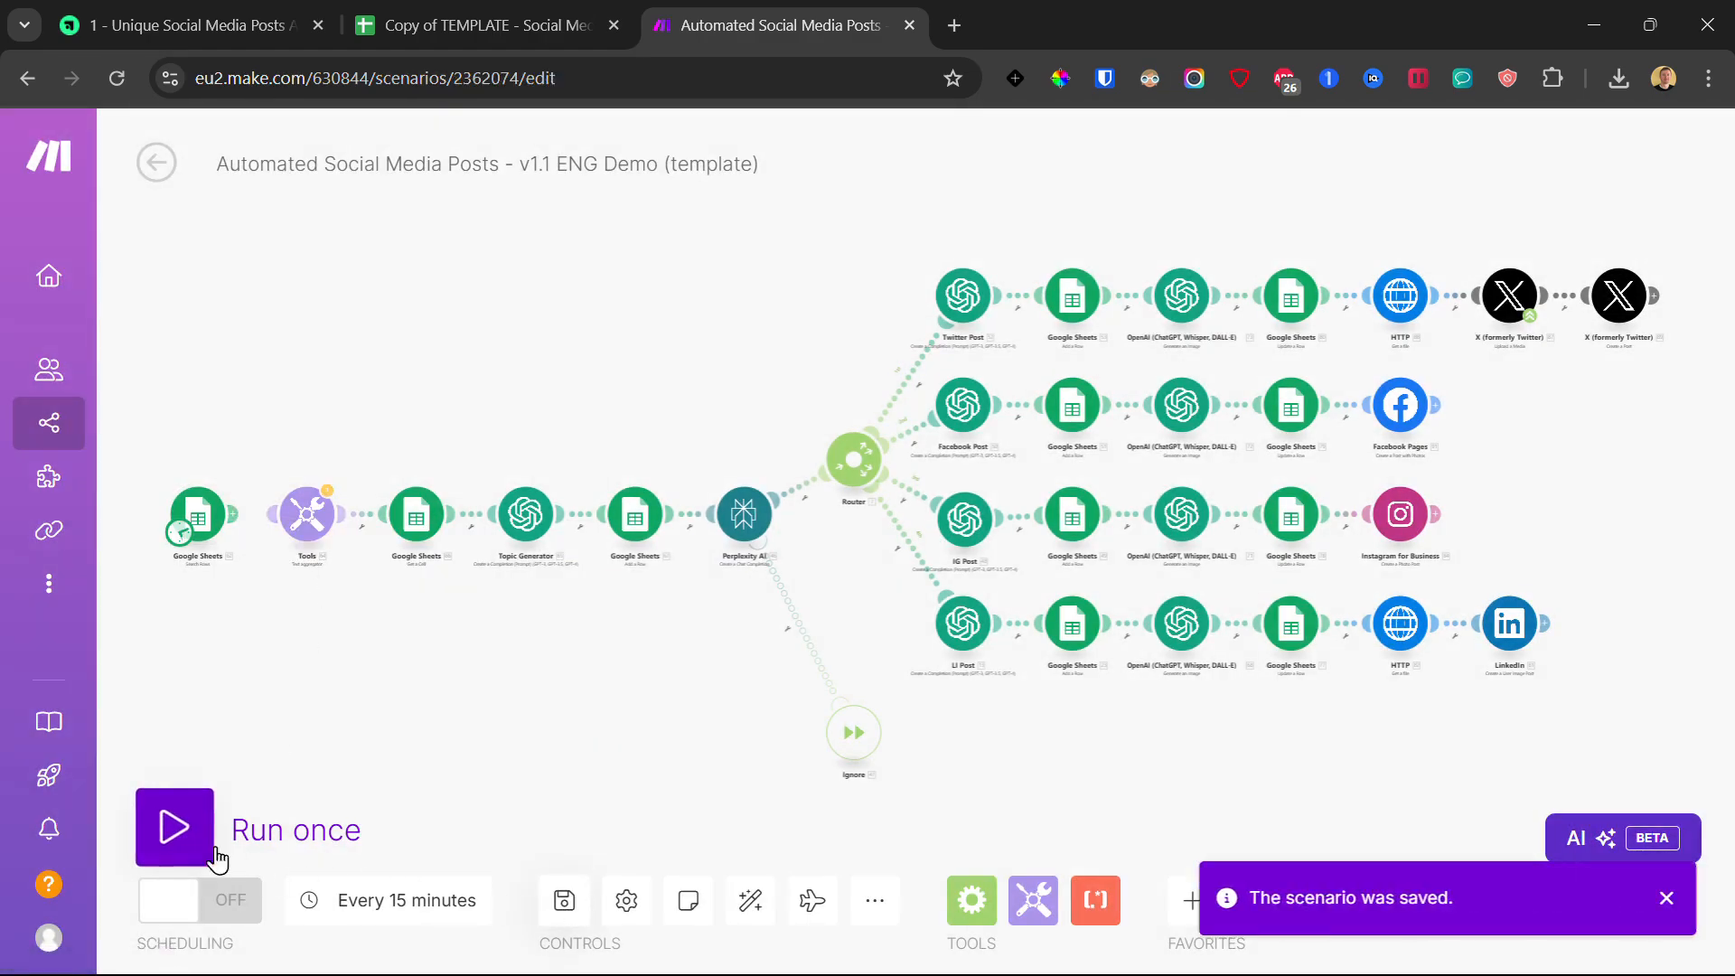
Step: Run the scenario once and dismiss the Google Sheets operation details after it completes
{"action": "left_click", "coordinate": [171, 825]}
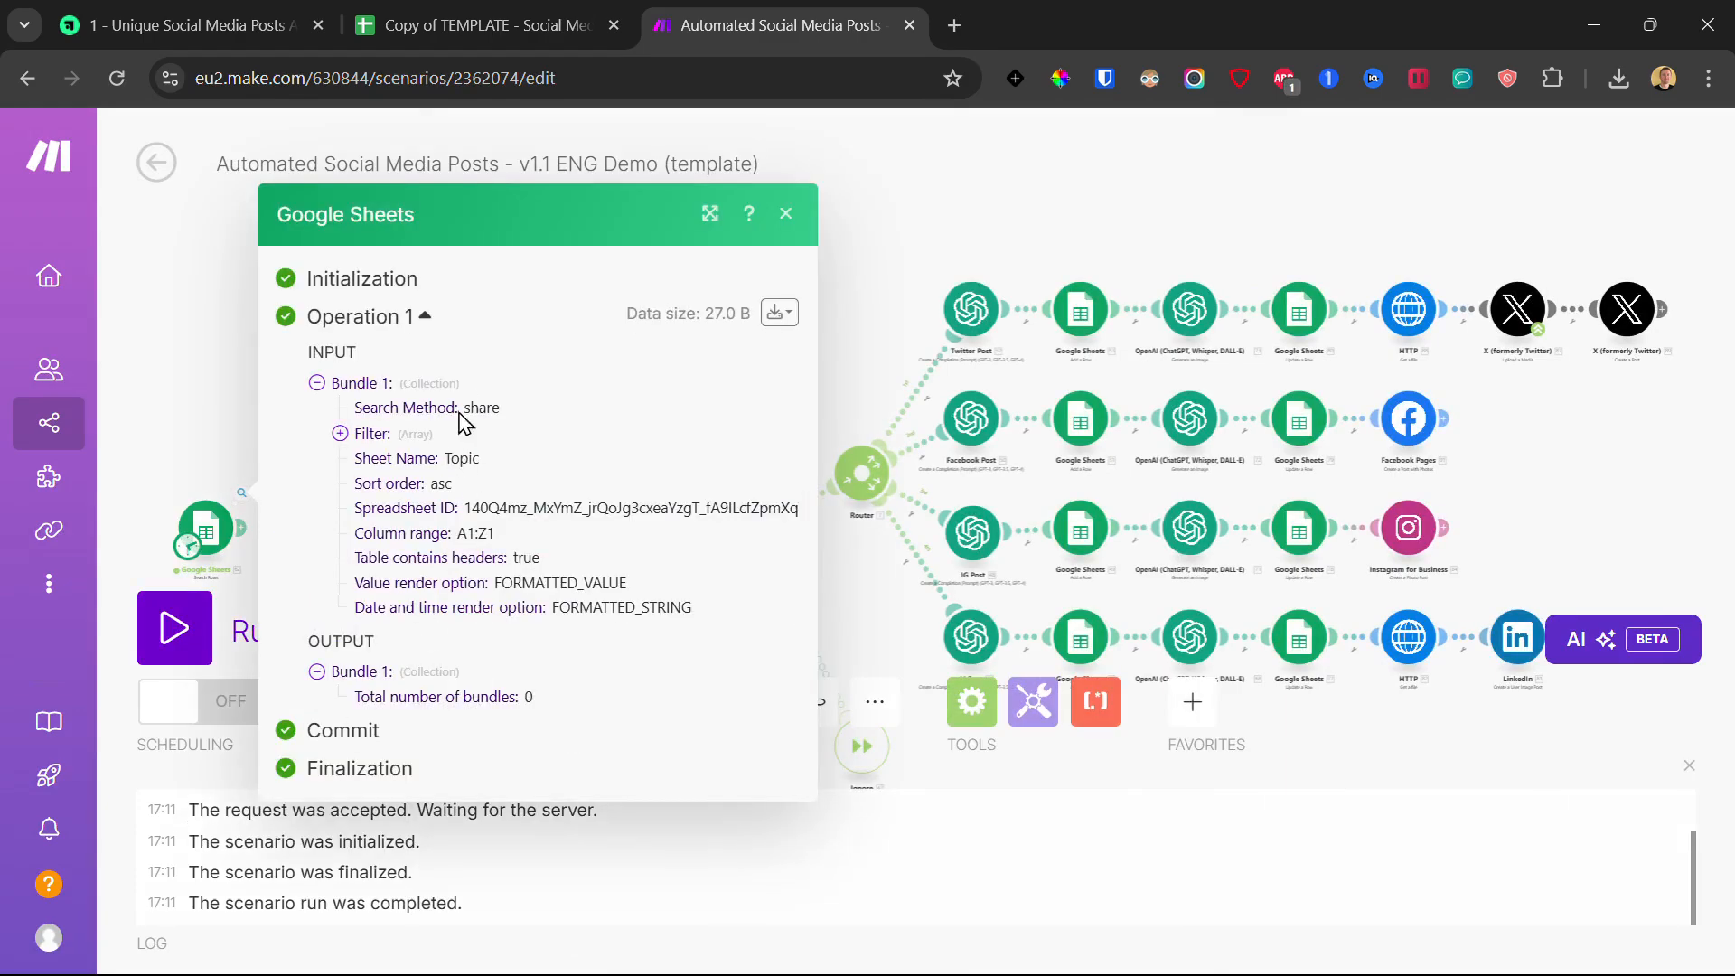
{"action": "left_click", "coordinate": [176, 446]}
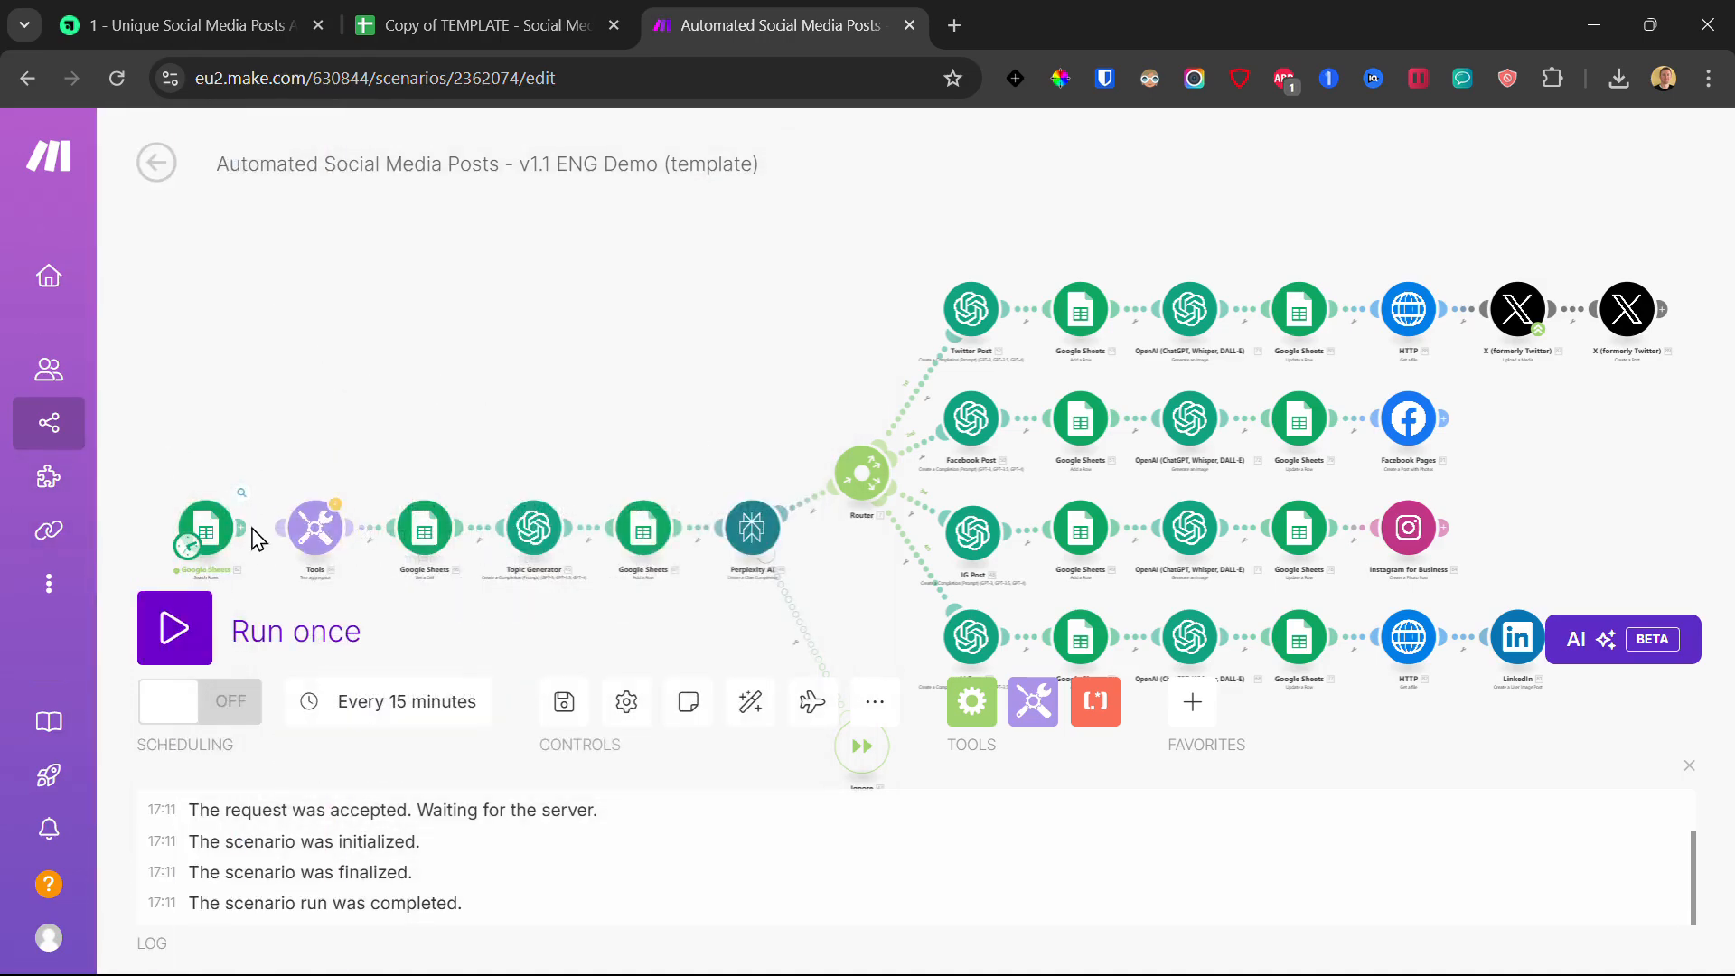
Step: Check the Tools text aggregator's mapping, then open the Google Sheets Get a Cell module
{"action": "scroll", "coordinate": [244, 533], "scroll_direction": "up", "scroll_amount": 1}
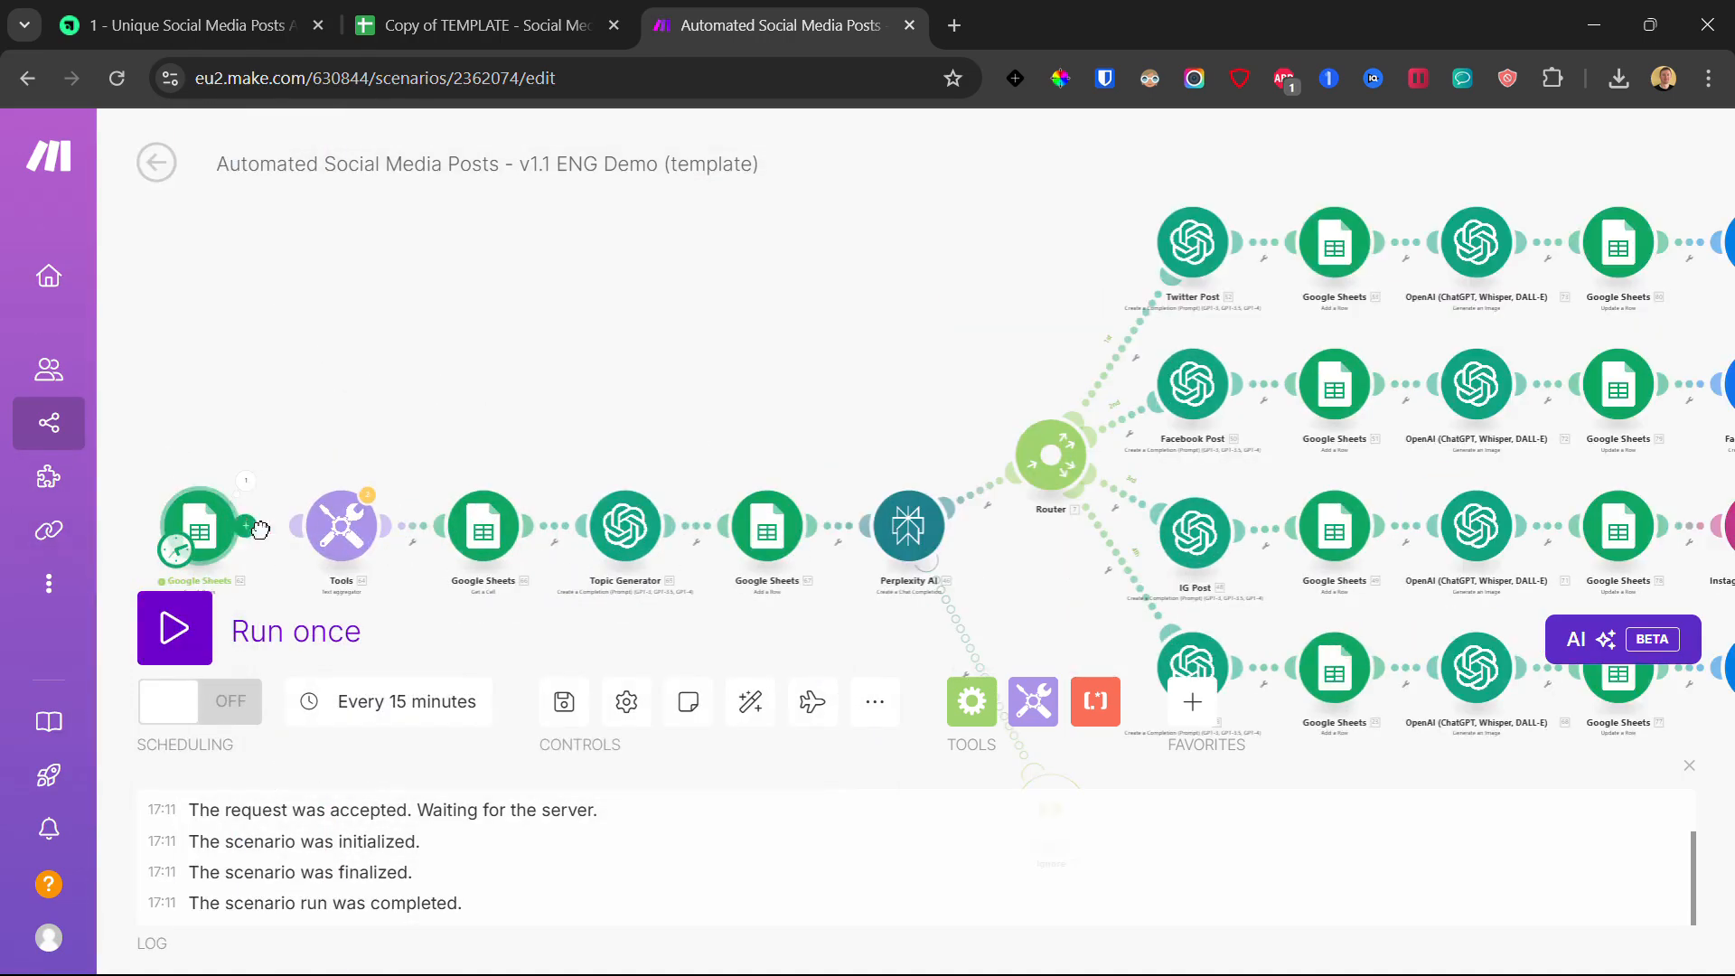
{"action": "left_click", "coordinate": [347, 533]}
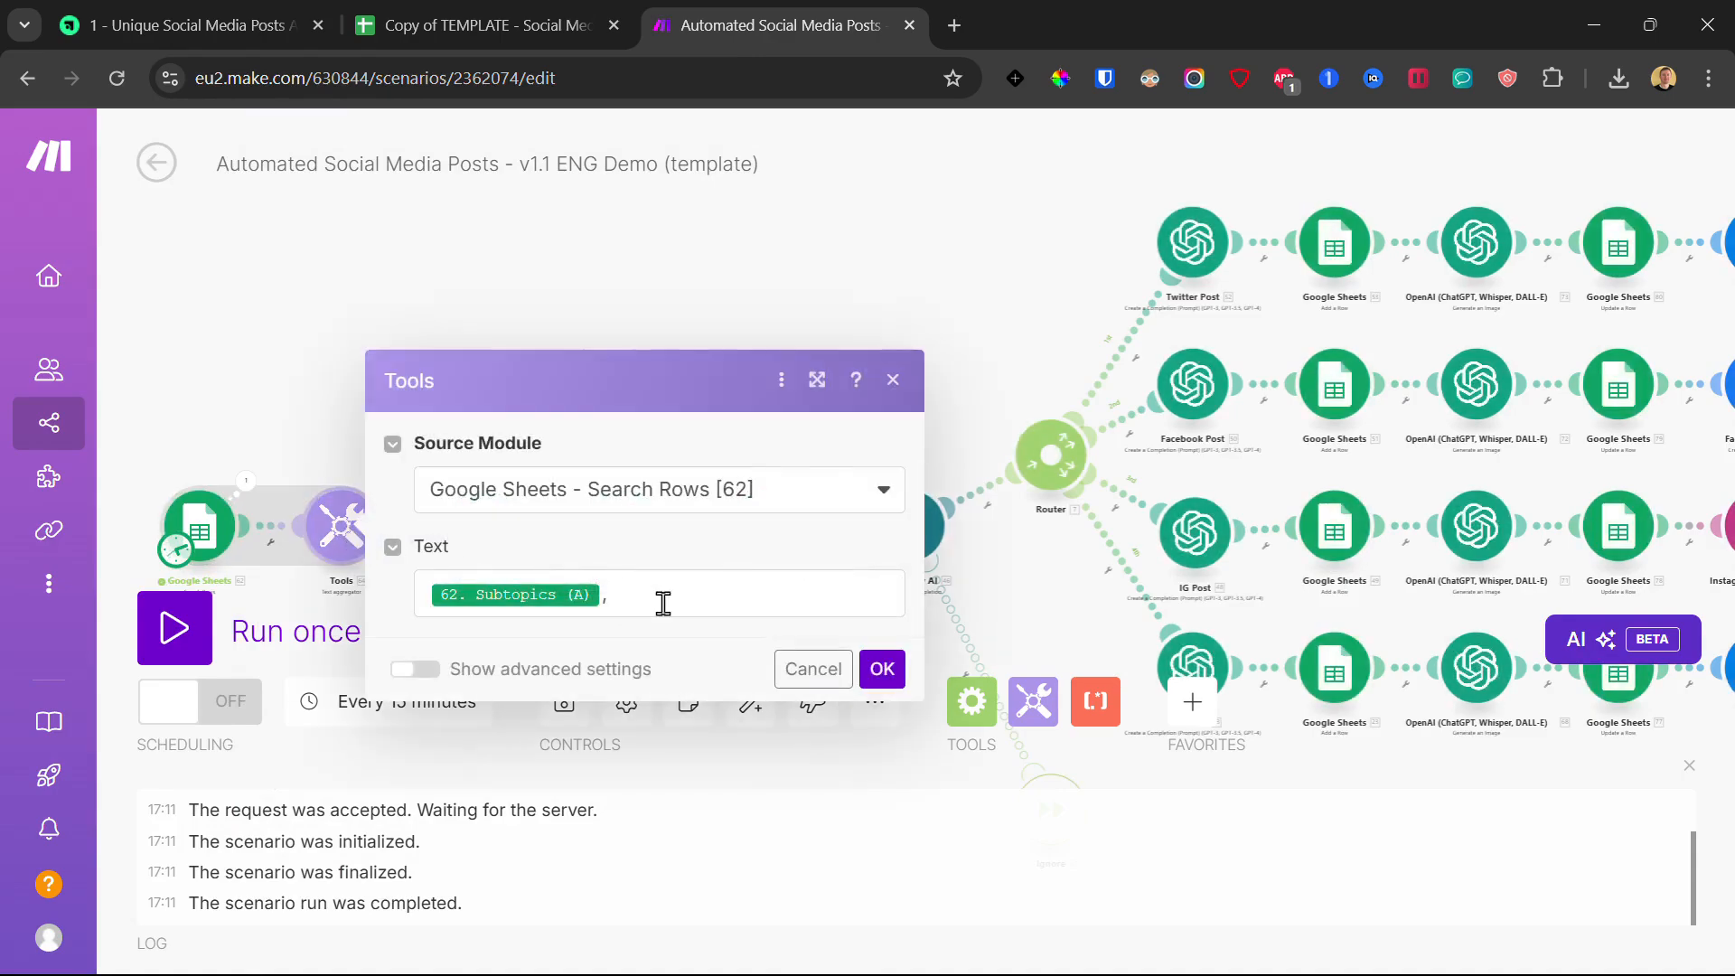
{"action": "left_click", "coordinate": [663, 603]}
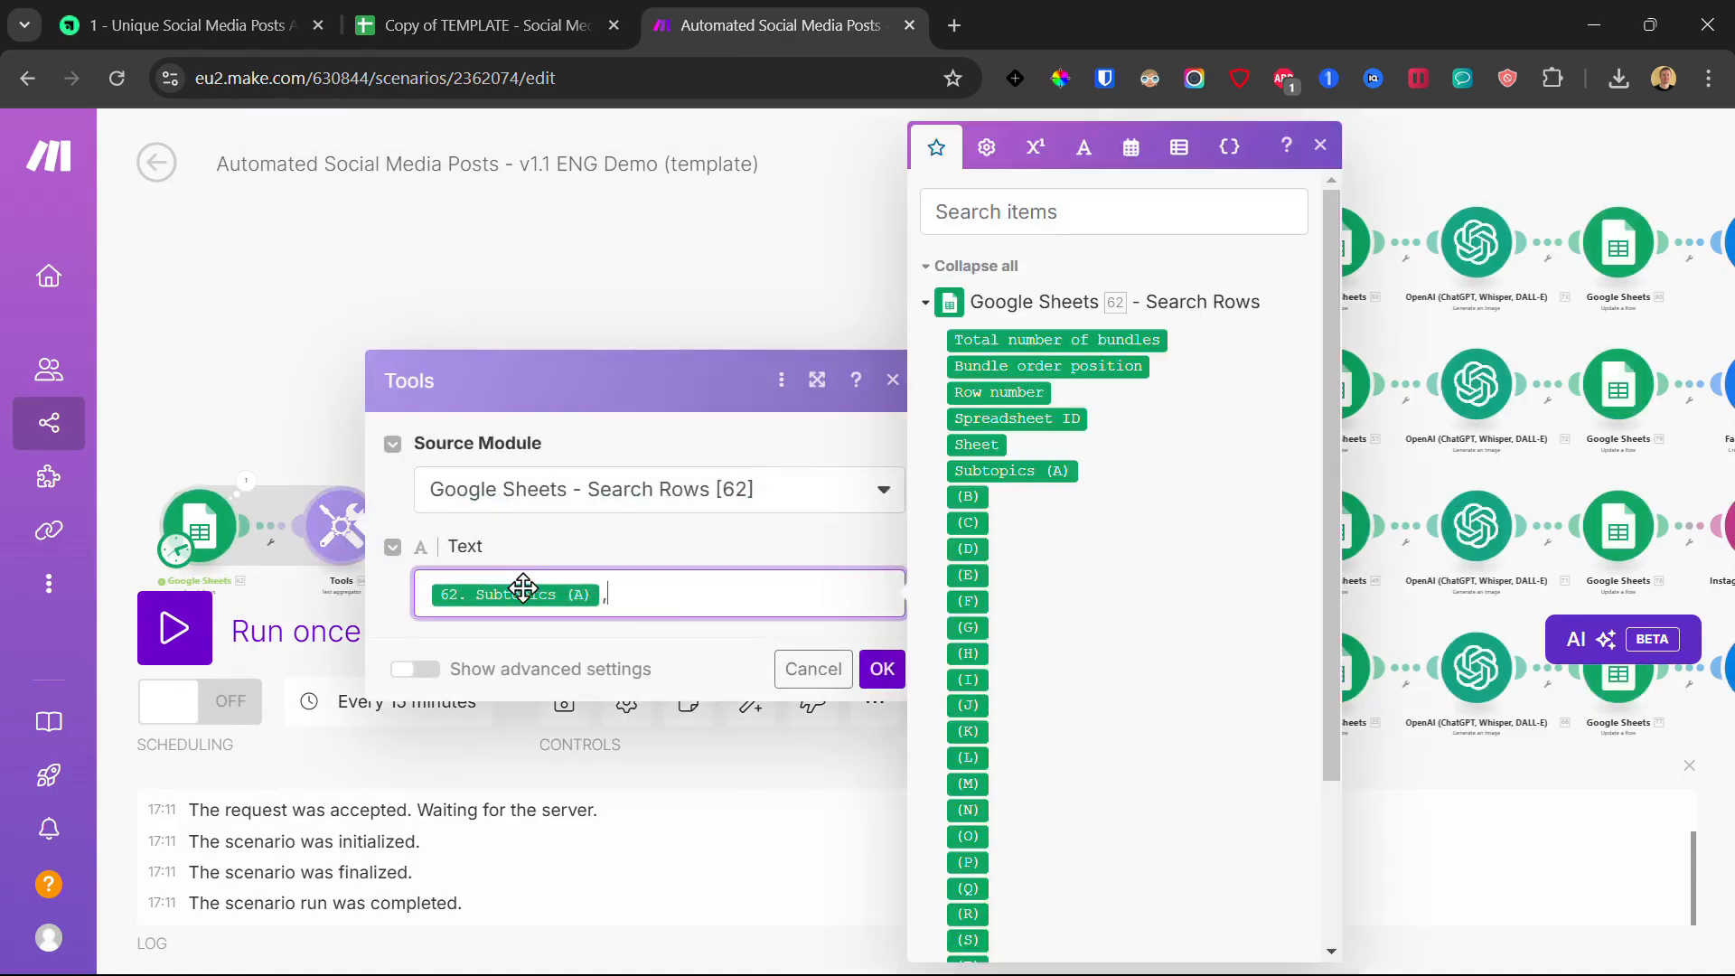
{"action": "left_click", "coordinate": [252, 409]}
{"action": "left_click_drag", "start_coordinate": [656, 398], "coordinate": [563, 364]}
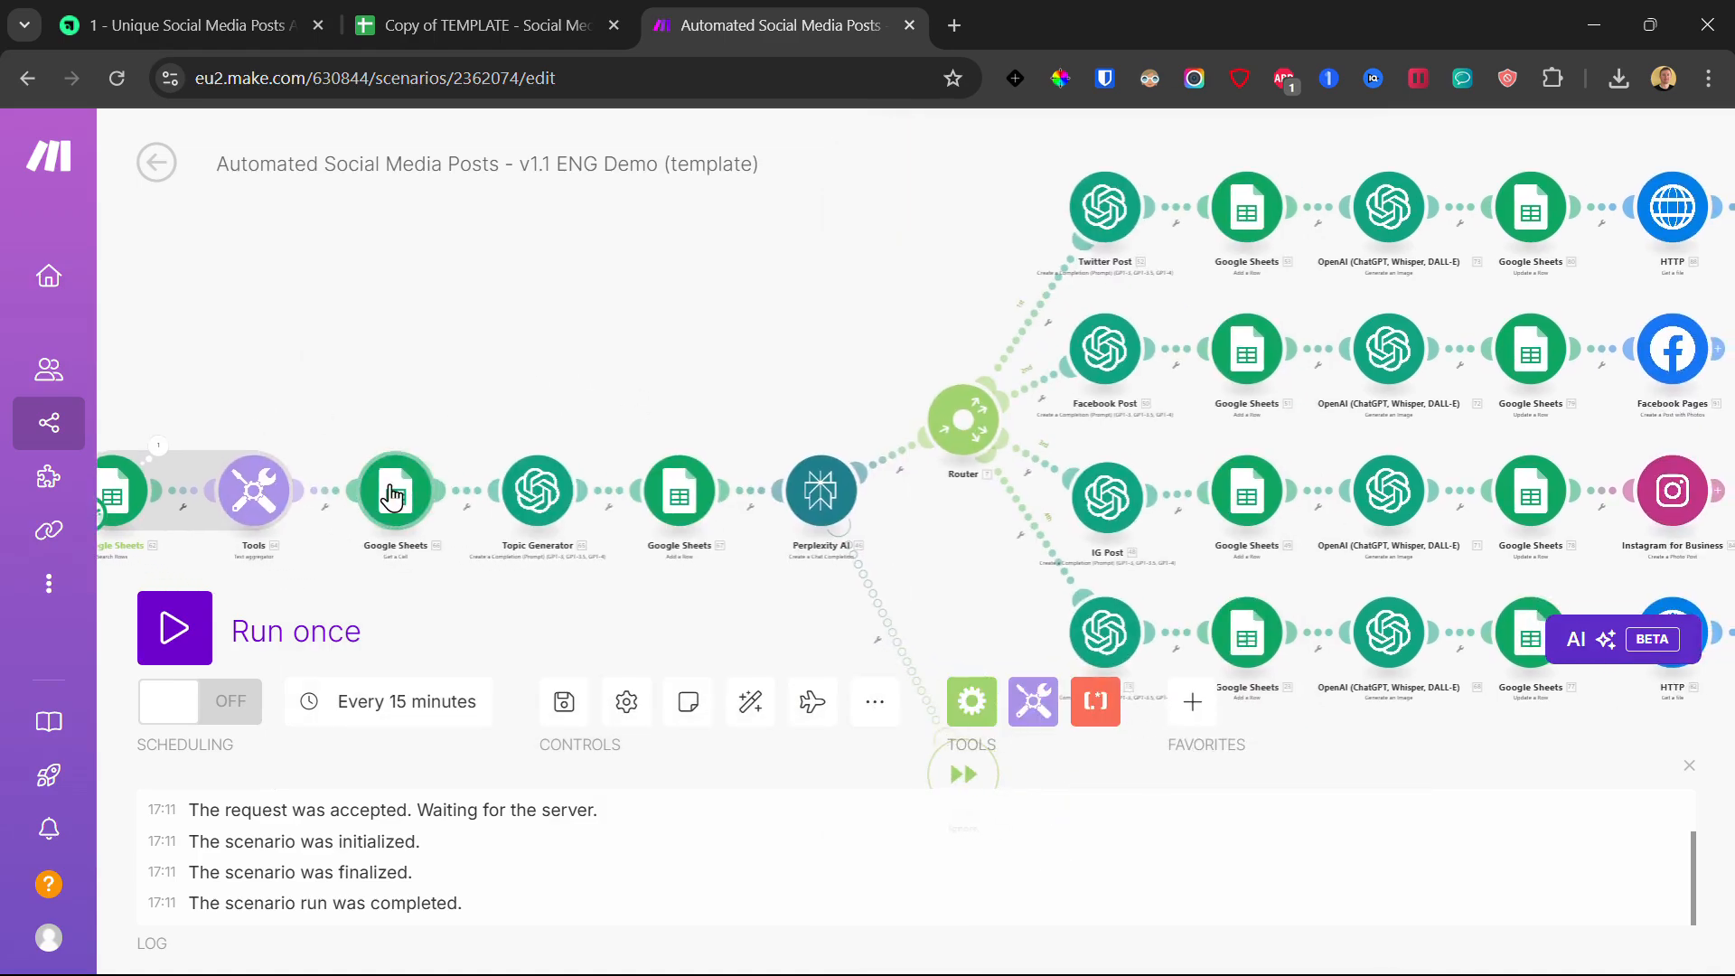
{"action": "left_click", "coordinate": [391, 496]}
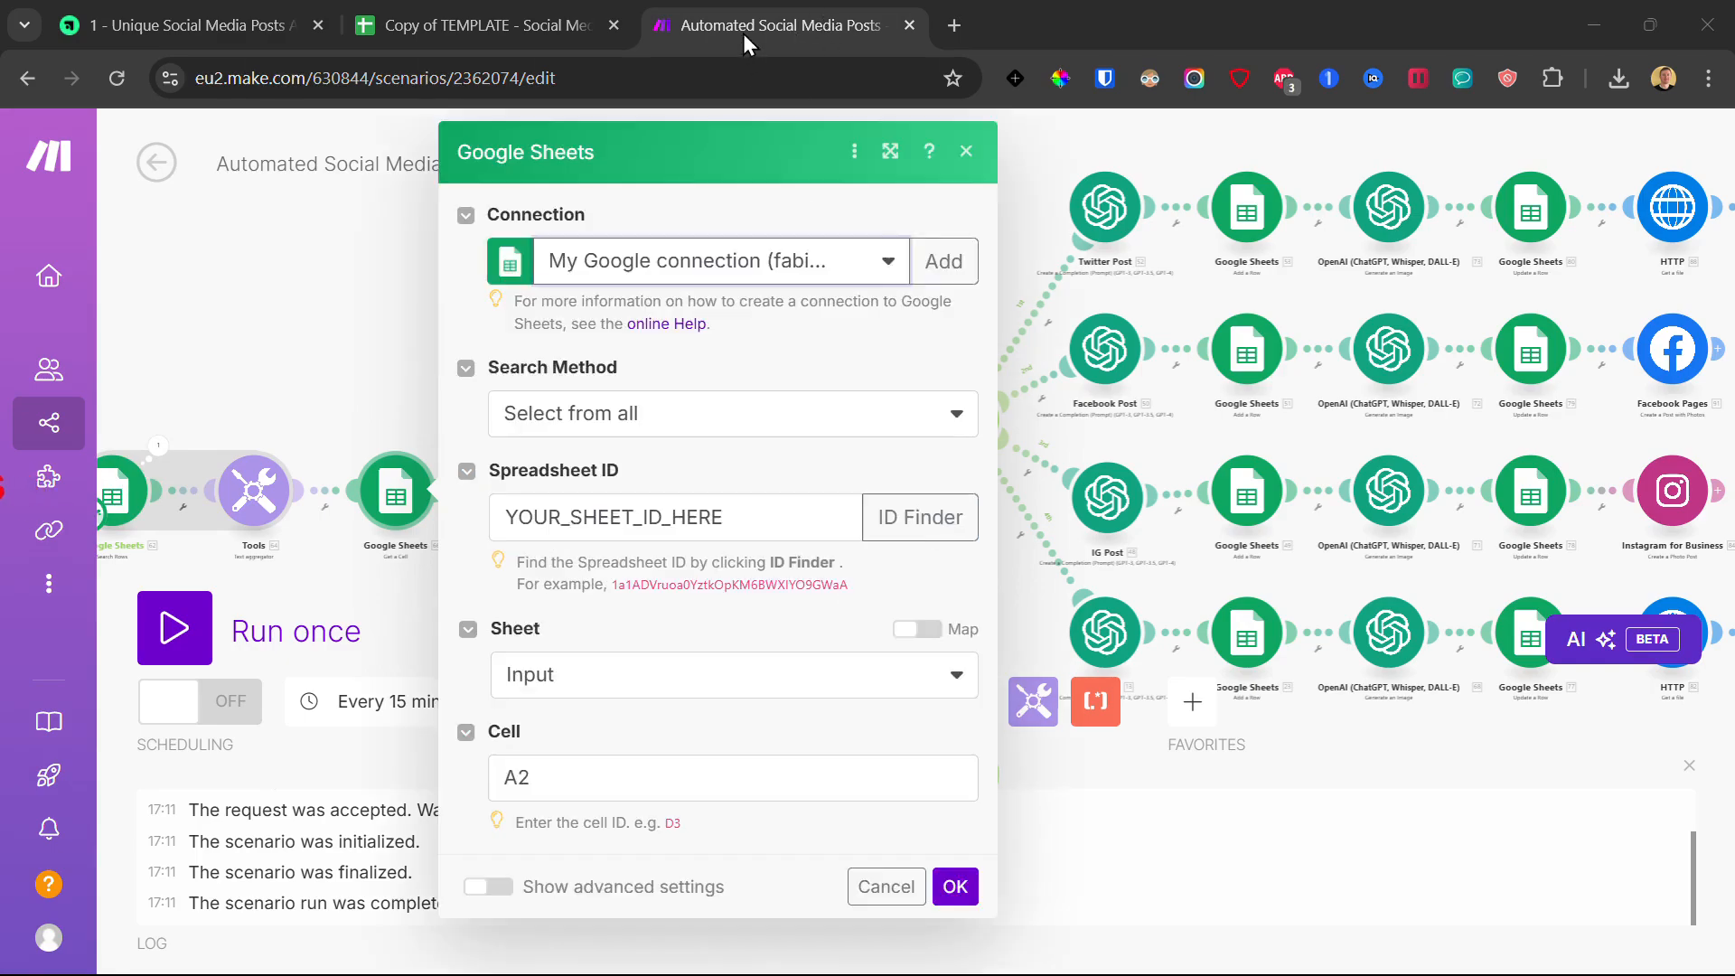
Step: Replace YOUR_SHEET_ID_HERE with the template's spreadsheet ID, choose the Input sheet, and save
{"action": "left_click", "coordinate": [596, 514]}
{"action": "double_click", "coordinate": [595, 514]}
{"action": "key", "text": "ctrl+v"}
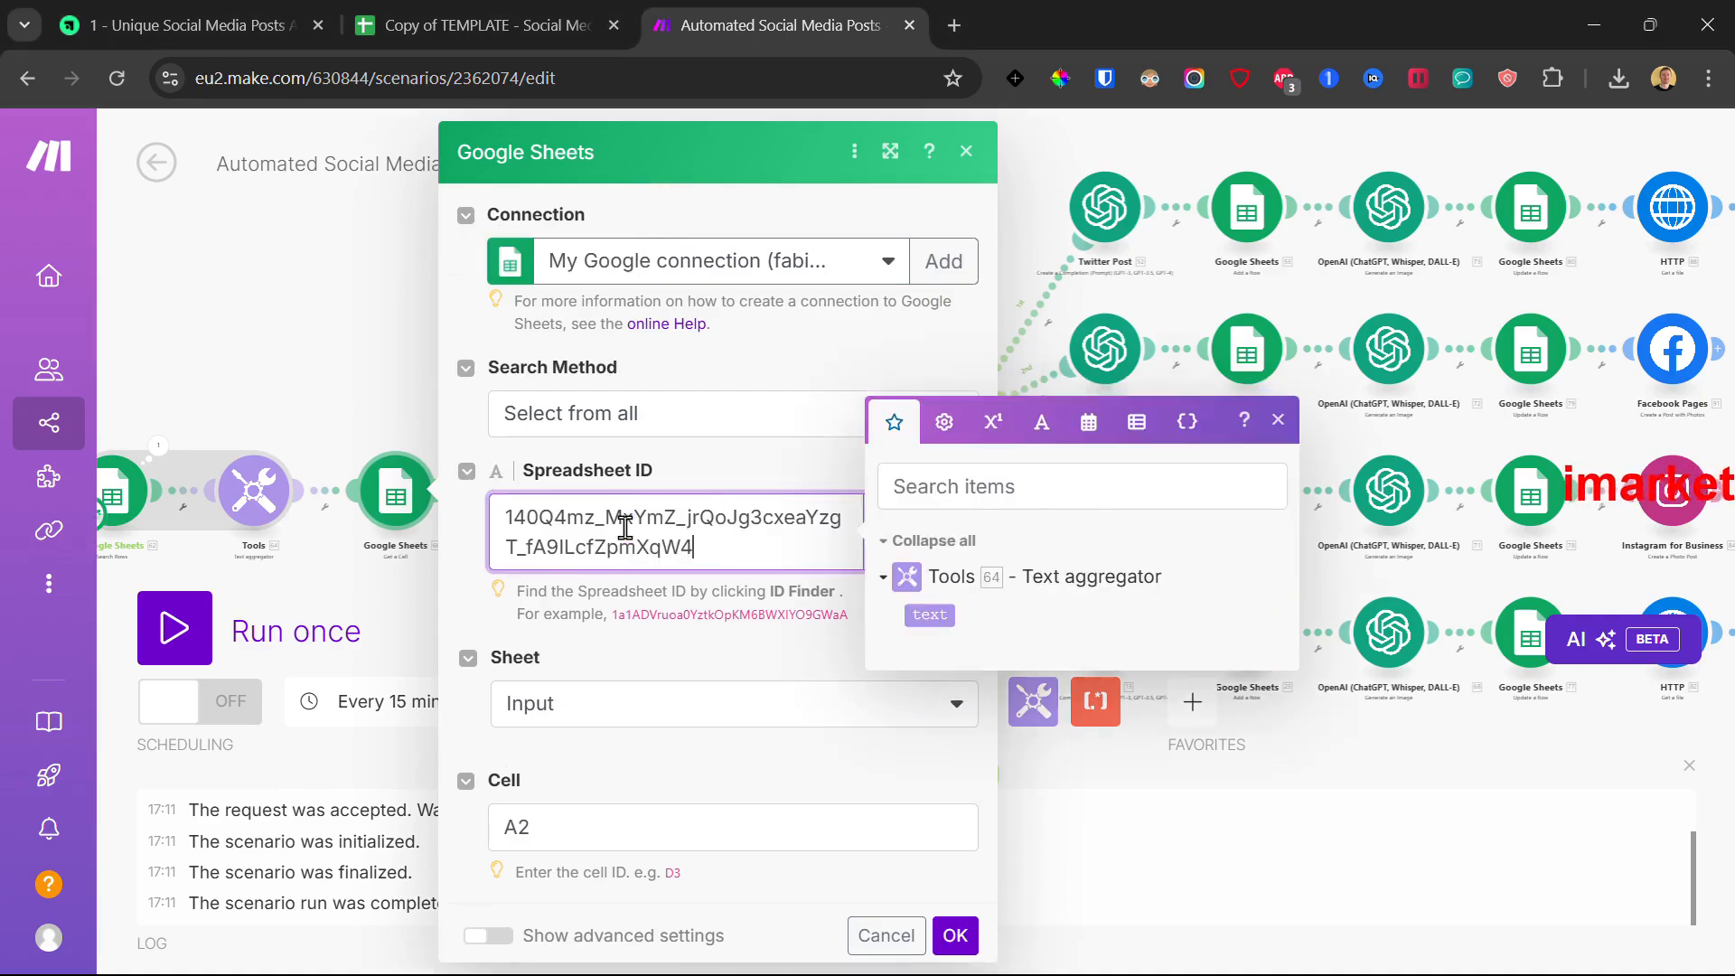
{"action": "left_click", "coordinate": [610, 470]}
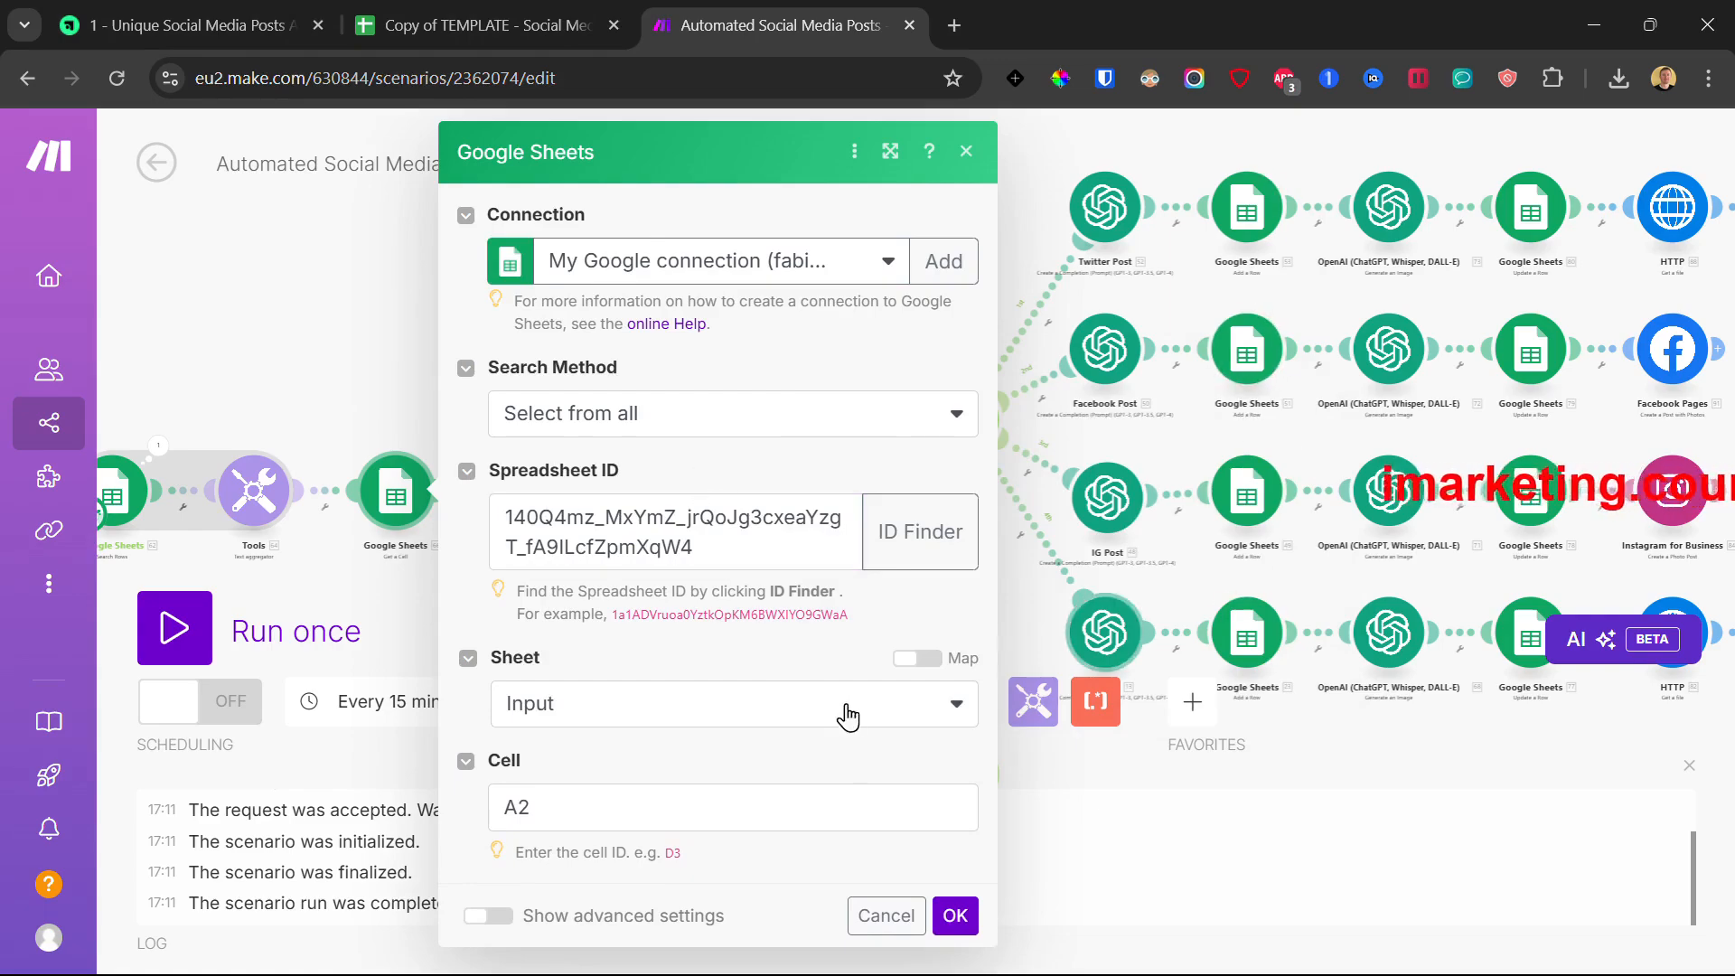
{"action": "left_click", "coordinate": [618, 707]}
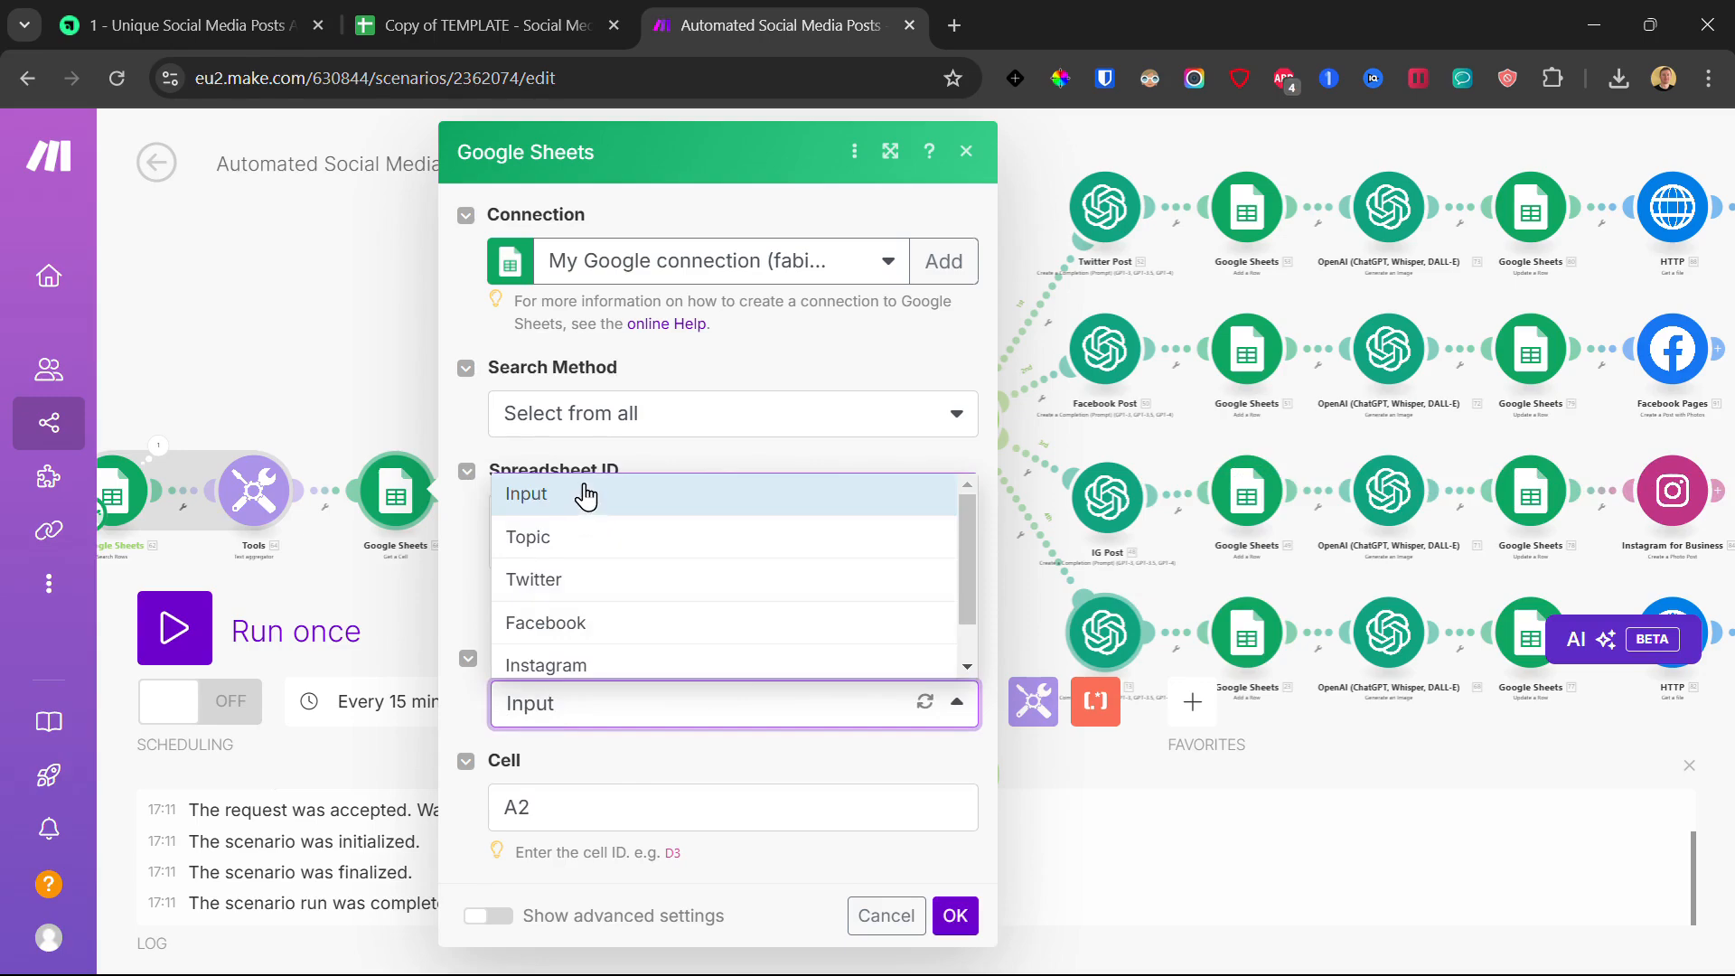
{"action": "left_click", "coordinate": [581, 491]}
{"action": "left_click", "coordinate": [498, 626]}
{"action": "left_click", "coordinate": [955, 915]}
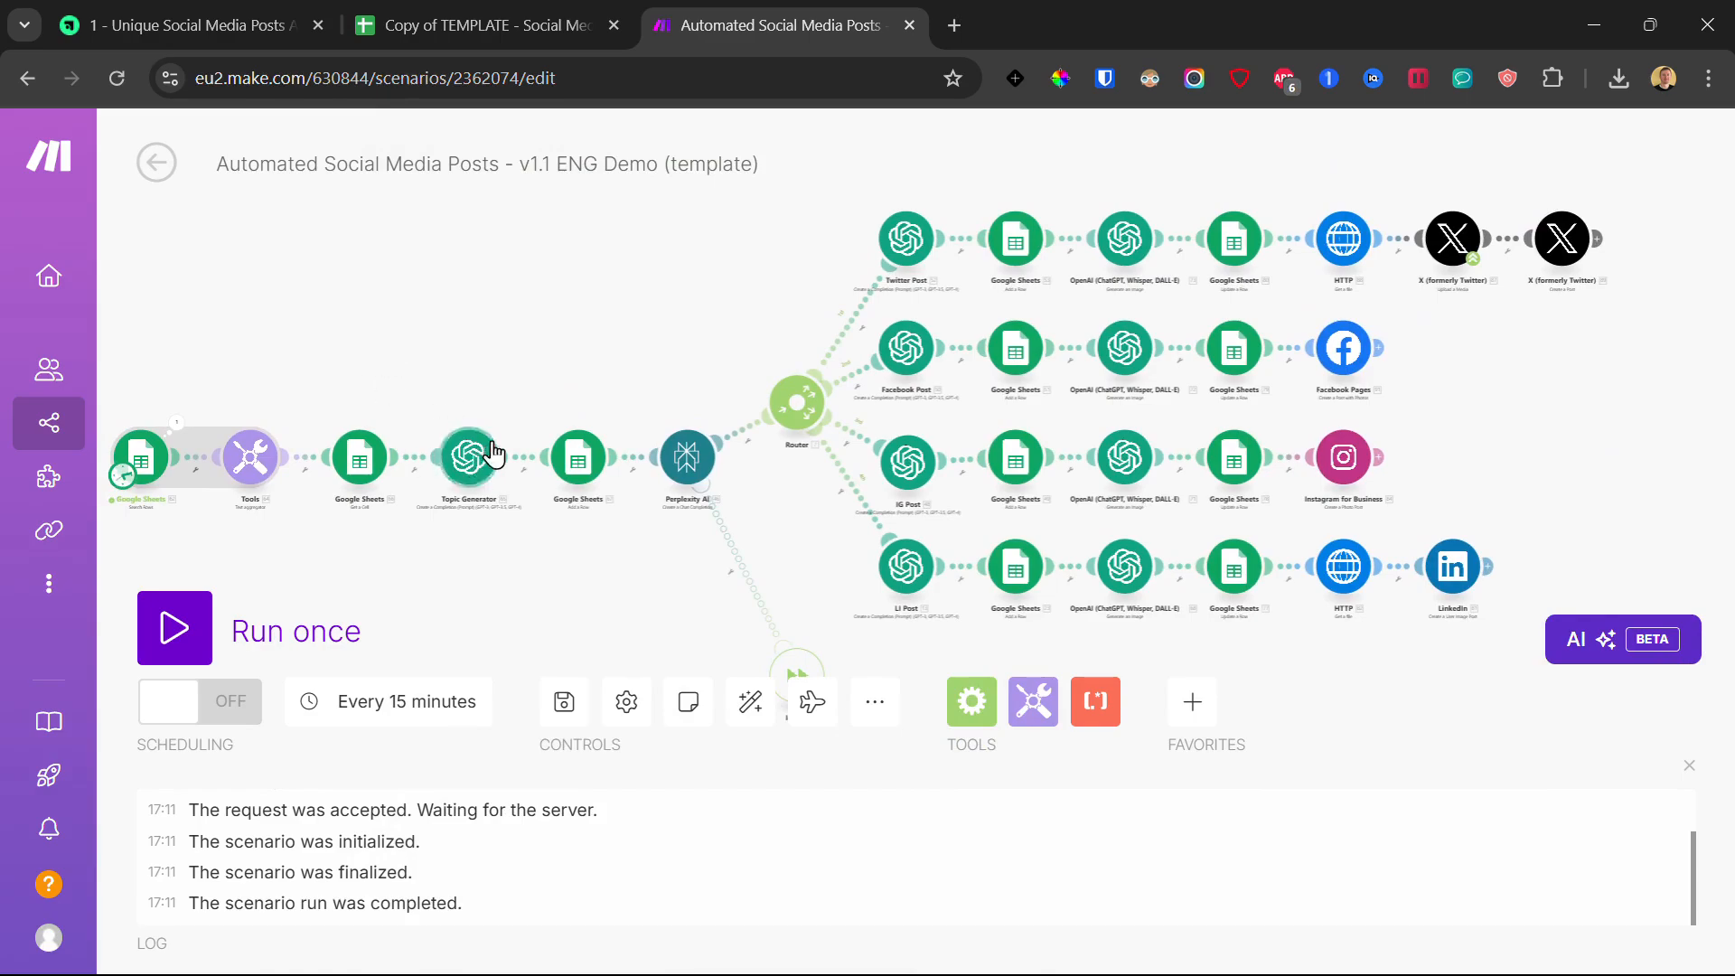
{"action": "left_click", "coordinate": [469, 460]}
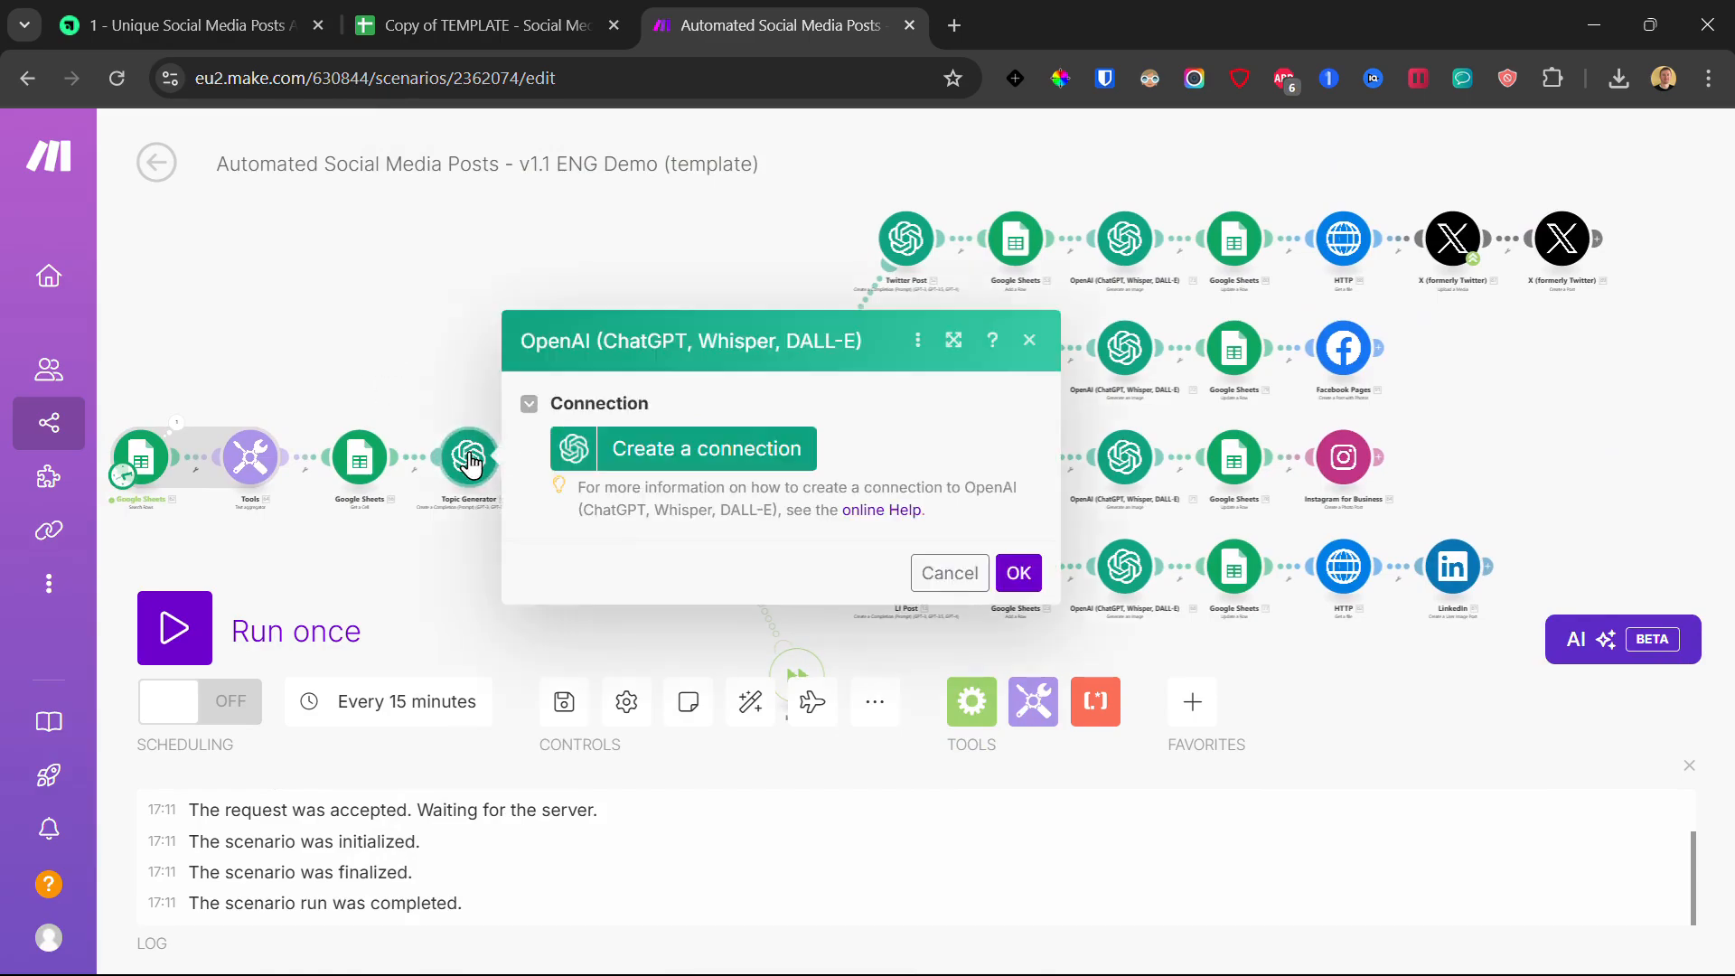
Step: Create a new OpenAI connection for Topic Generator, getting the API key from the course page
{"action": "left_click", "coordinate": [690, 451]}
{"action": "left_click_drag", "start_coordinate": [944, 377], "coordinate": [1003, 380]}
{"action": "left_click_drag", "start_coordinate": [942, 509], "coordinate": [1055, 506]}
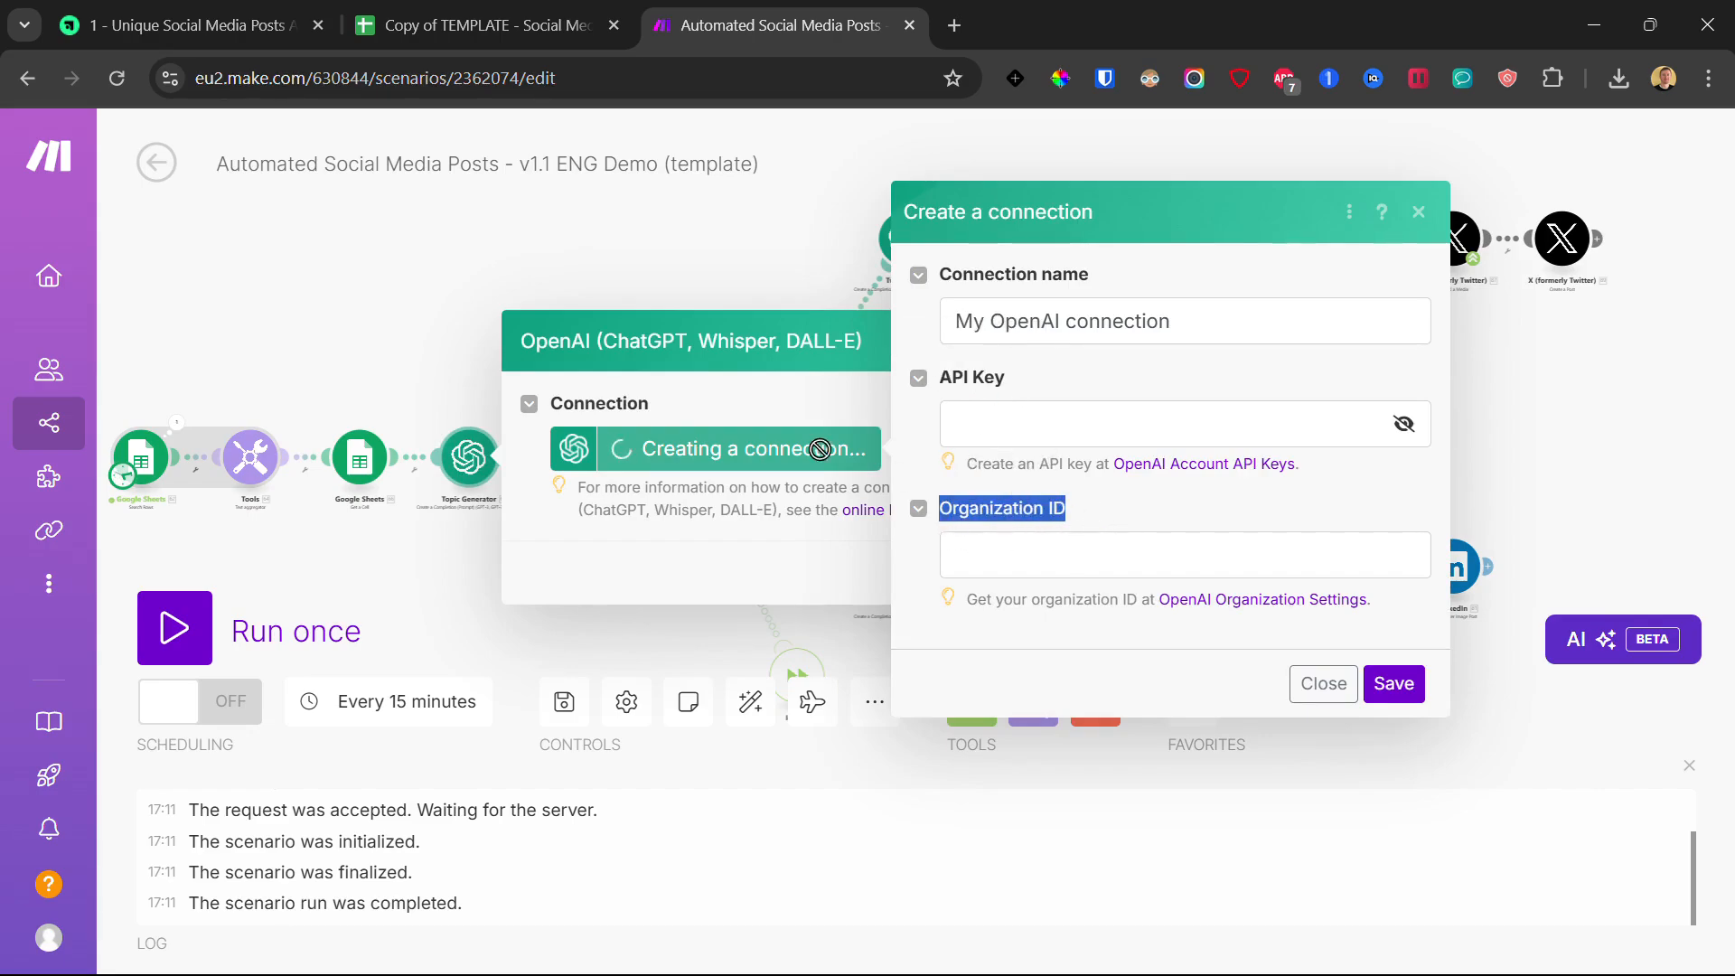
{"action": "left_click", "coordinate": [739, 398]}
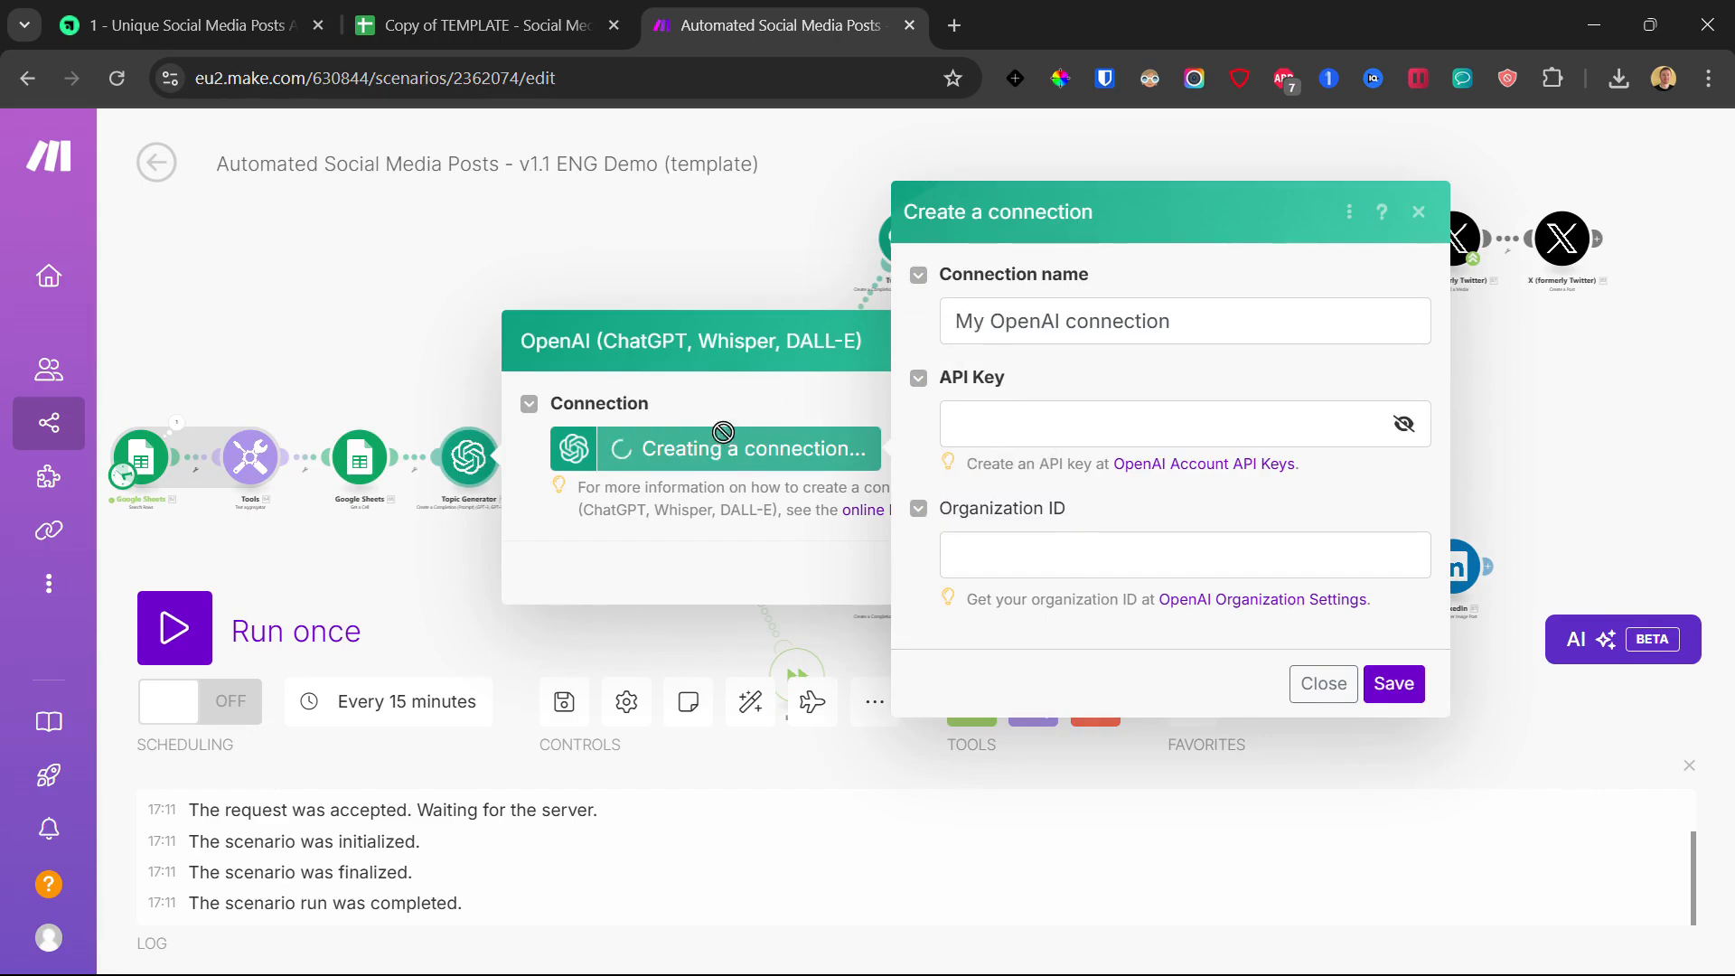
{"action": "left_click", "coordinate": [190, 25]}
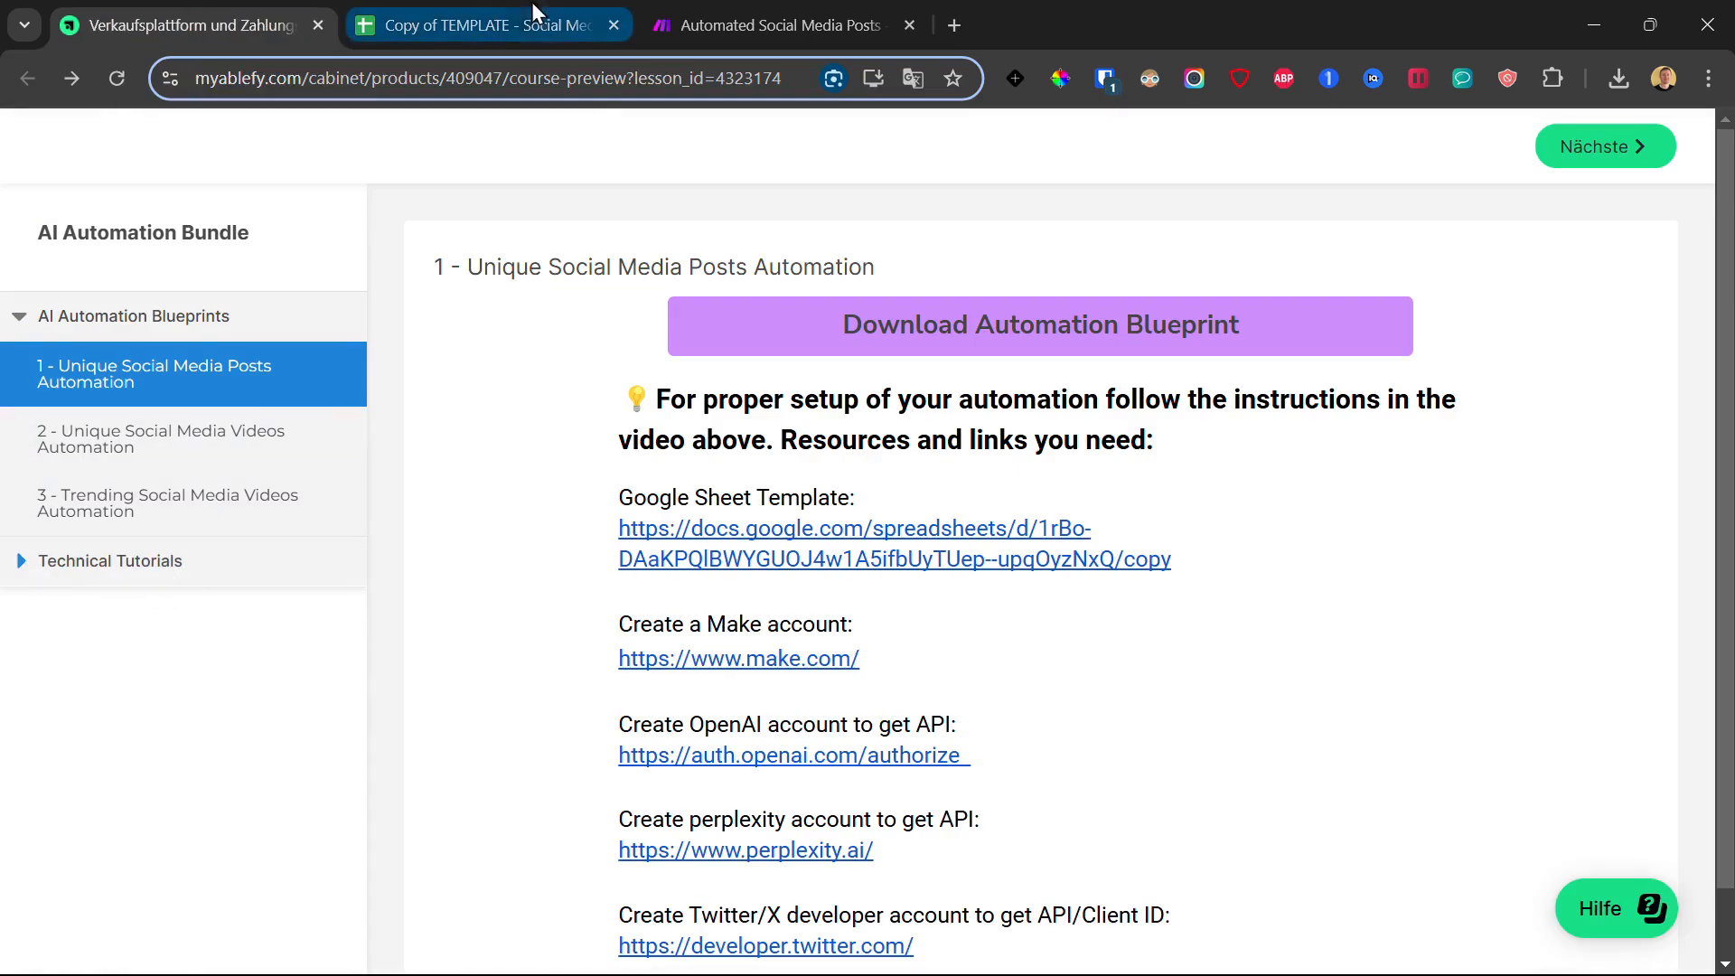
{"action": "left_click", "coordinate": [506, 12]}
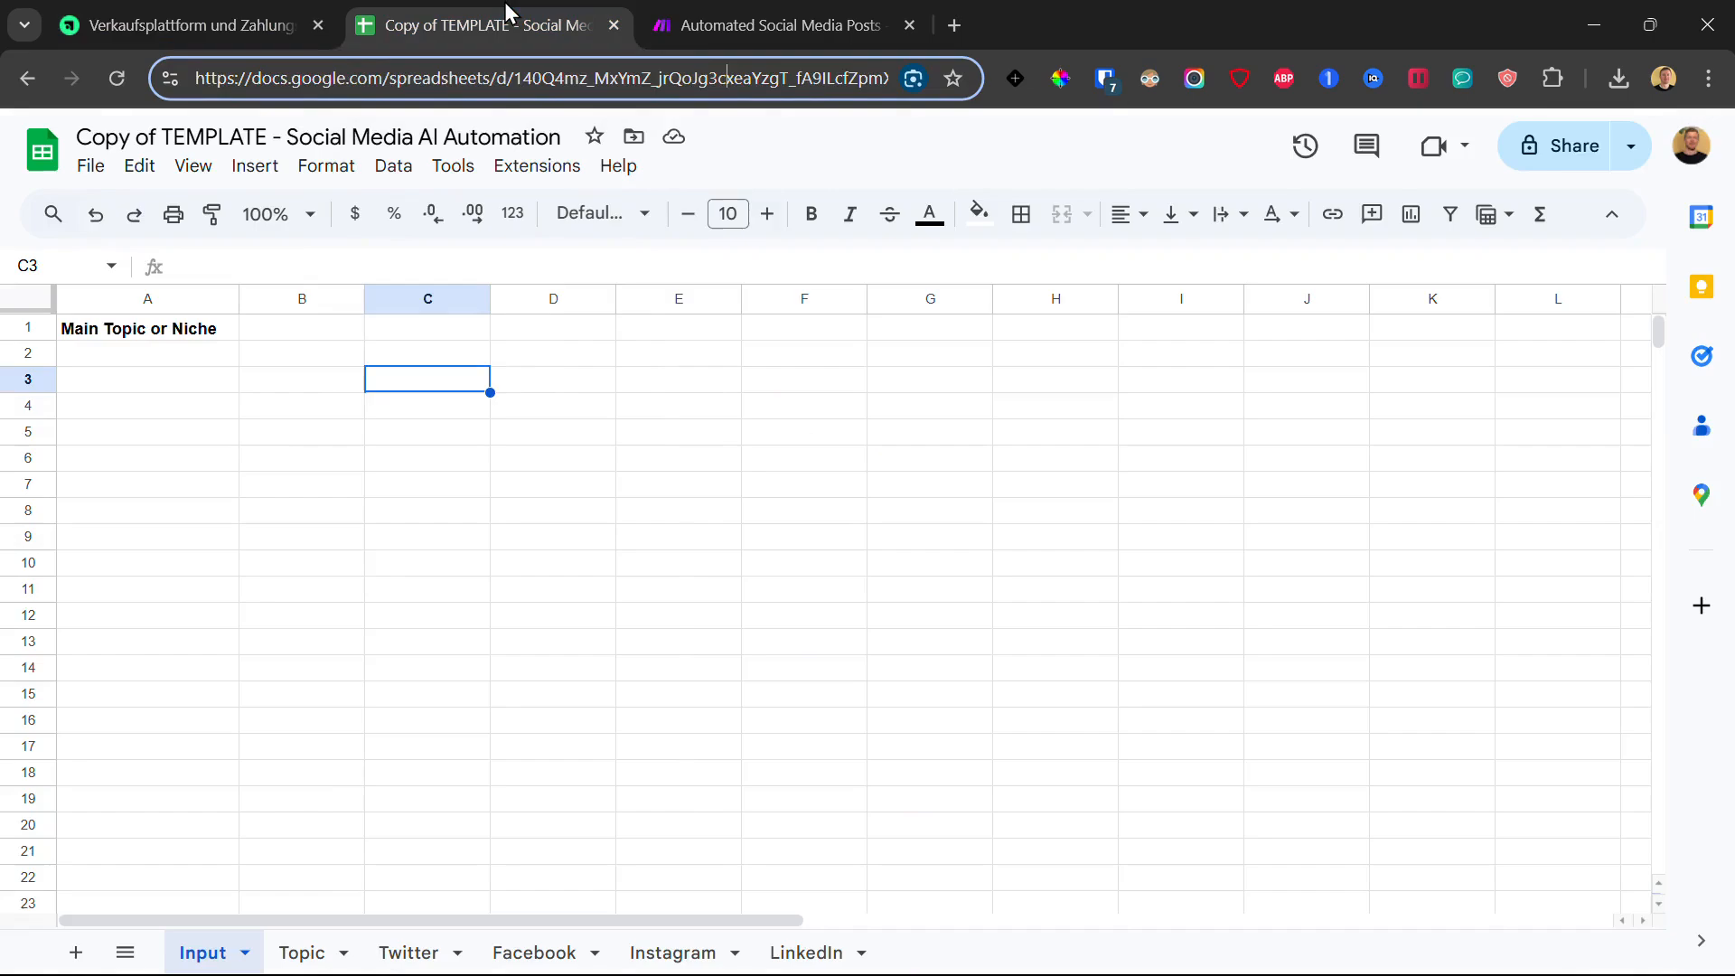
{"action": "left_click", "coordinate": [664, 12]}
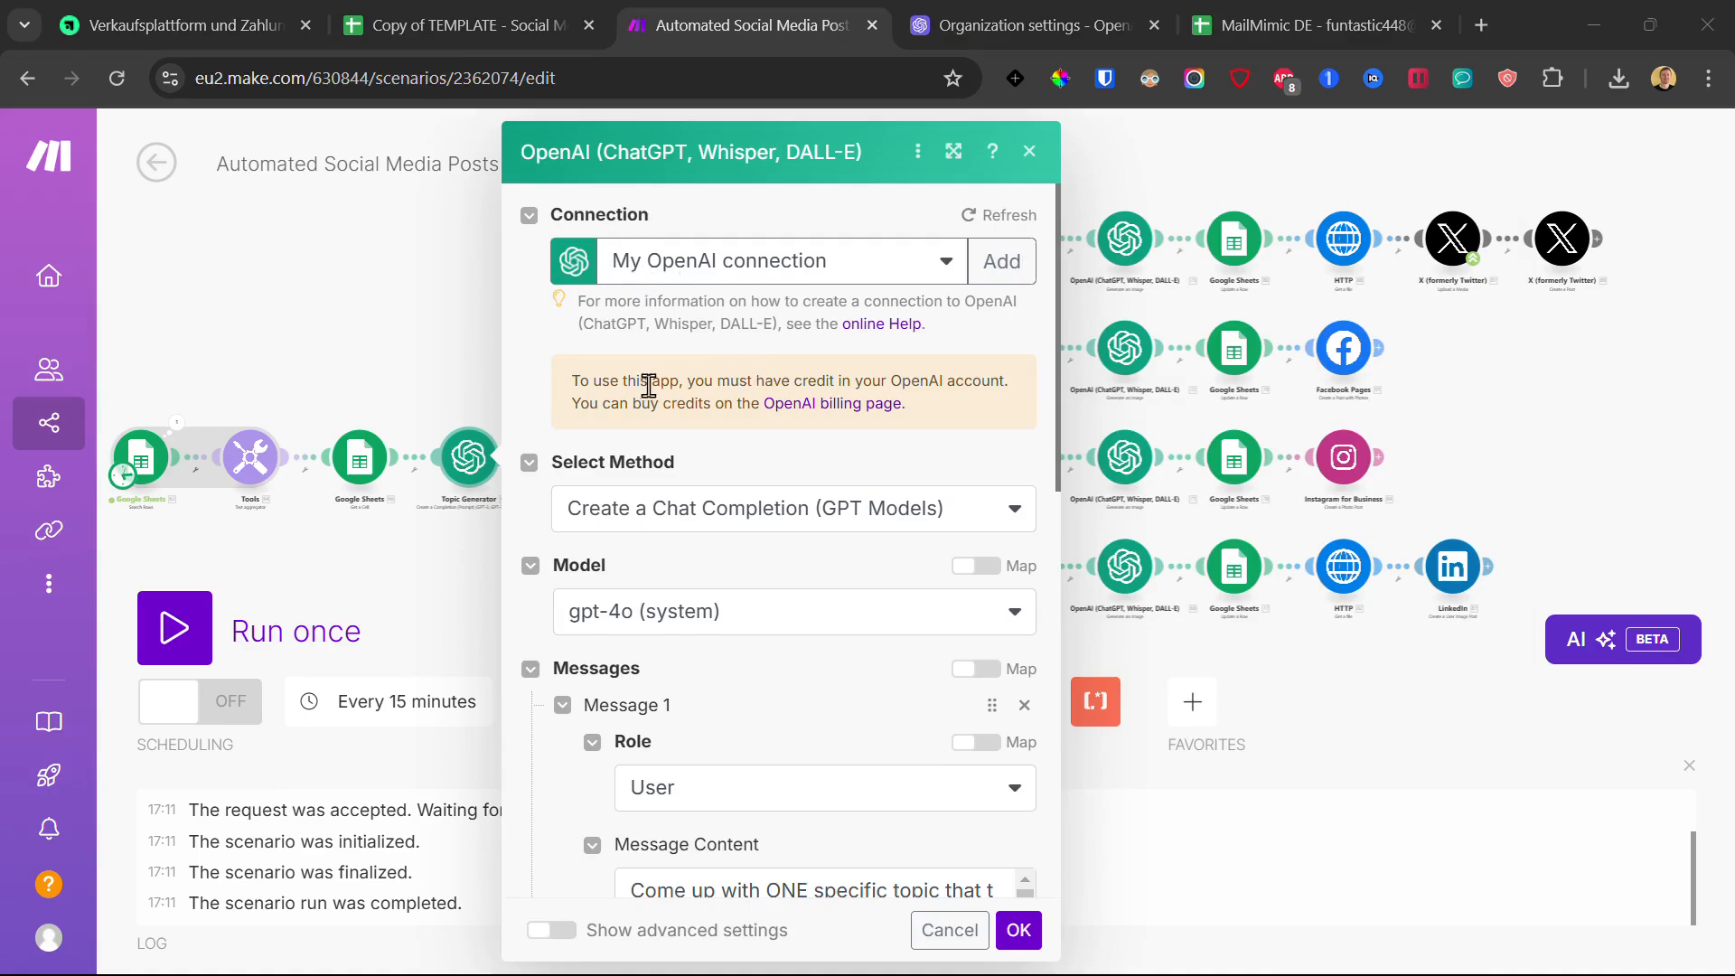
Step: Review the Topic Generator's gpt-4o prompt and token limit, then confirm
{"action": "scroll", "coordinate": [569, 404], "scroll_direction": "down", "scroll_amount": 10}
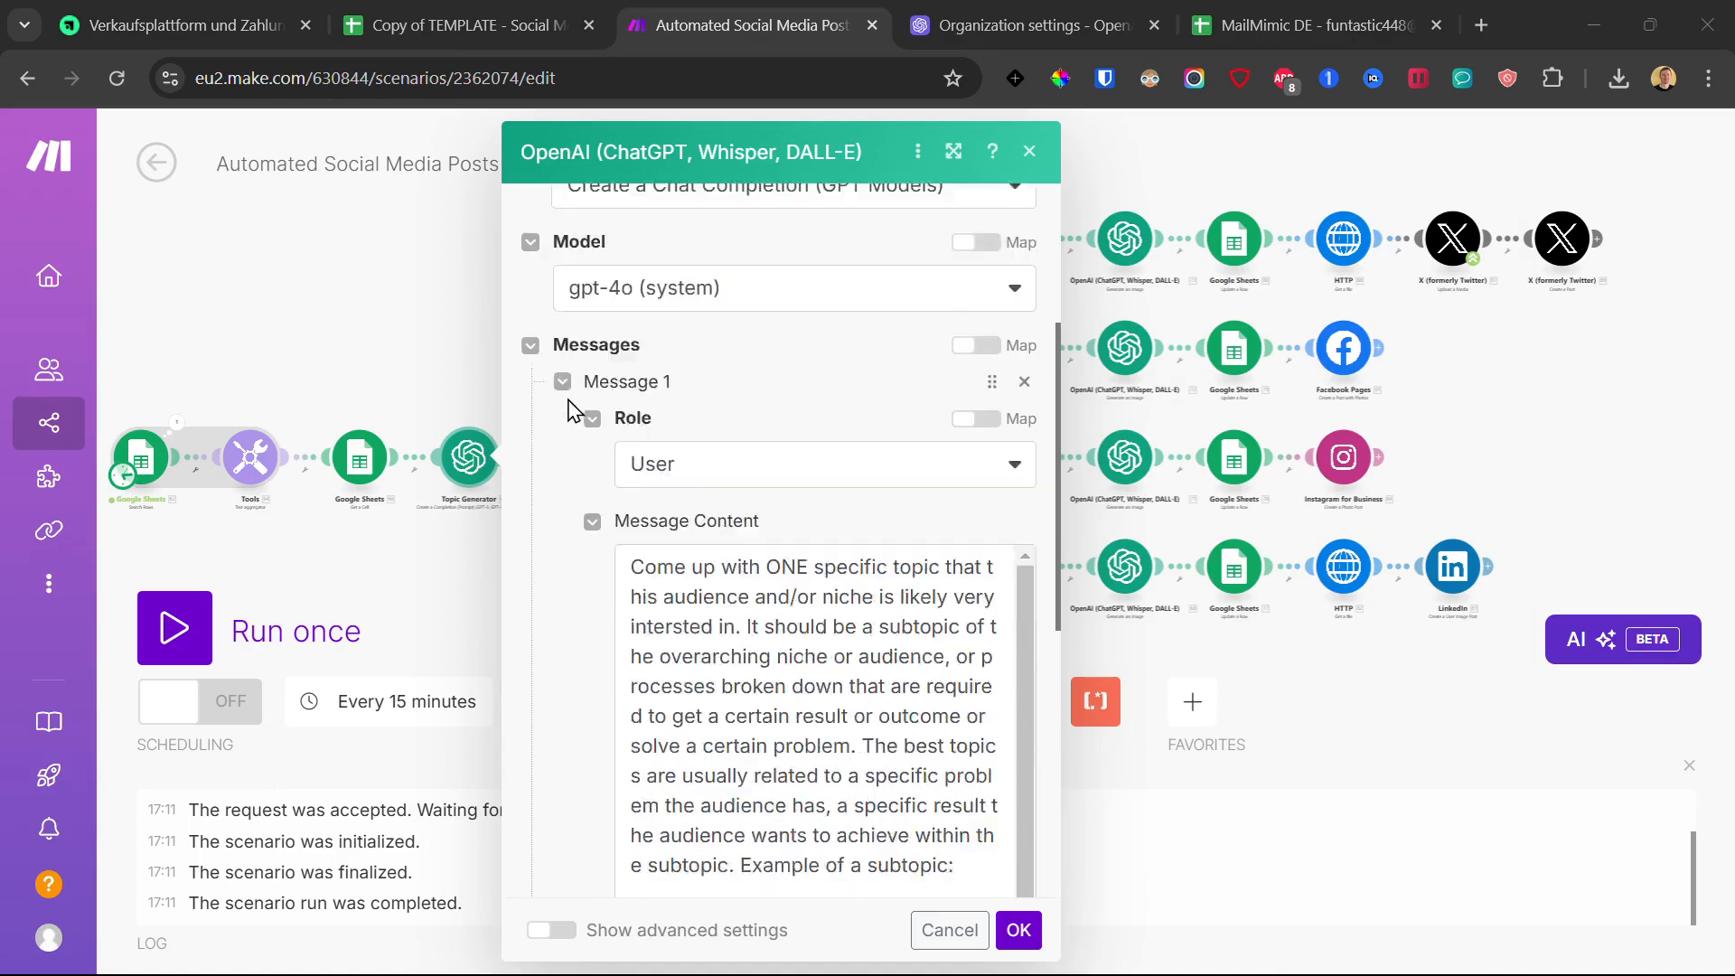
{"action": "scroll", "coordinate": [661, 425], "scroll_direction": "down", "scroll_amount": 1}
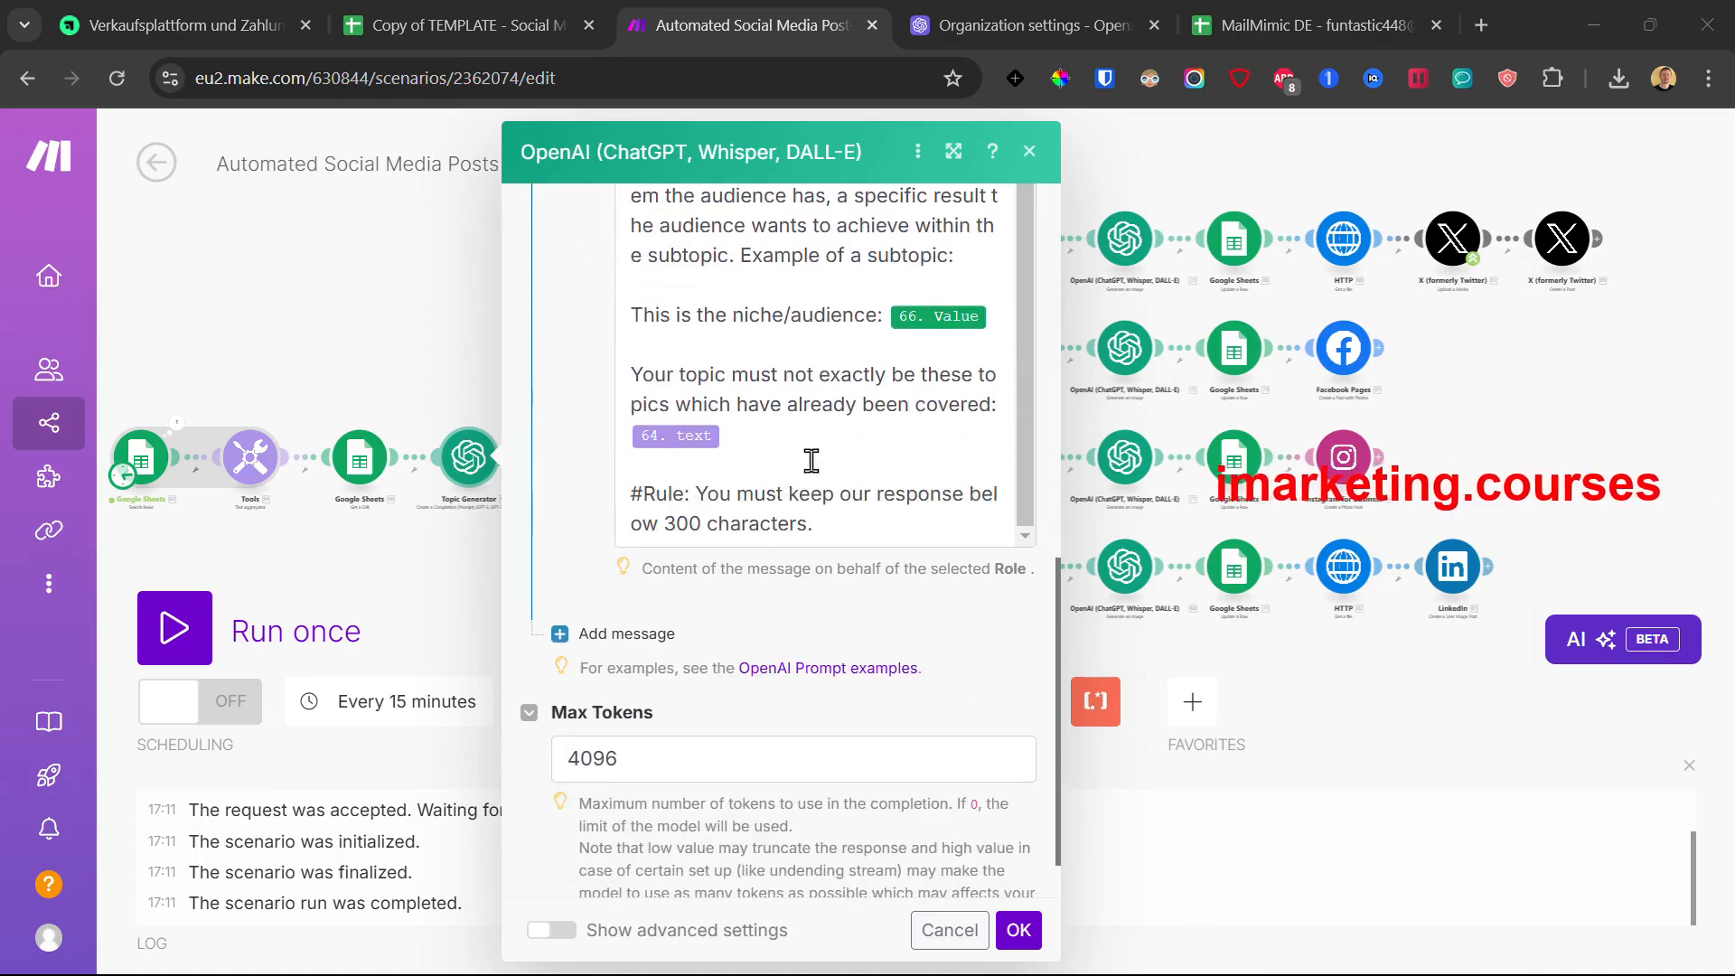
{"action": "left_click", "coordinate": [1018, 929]}
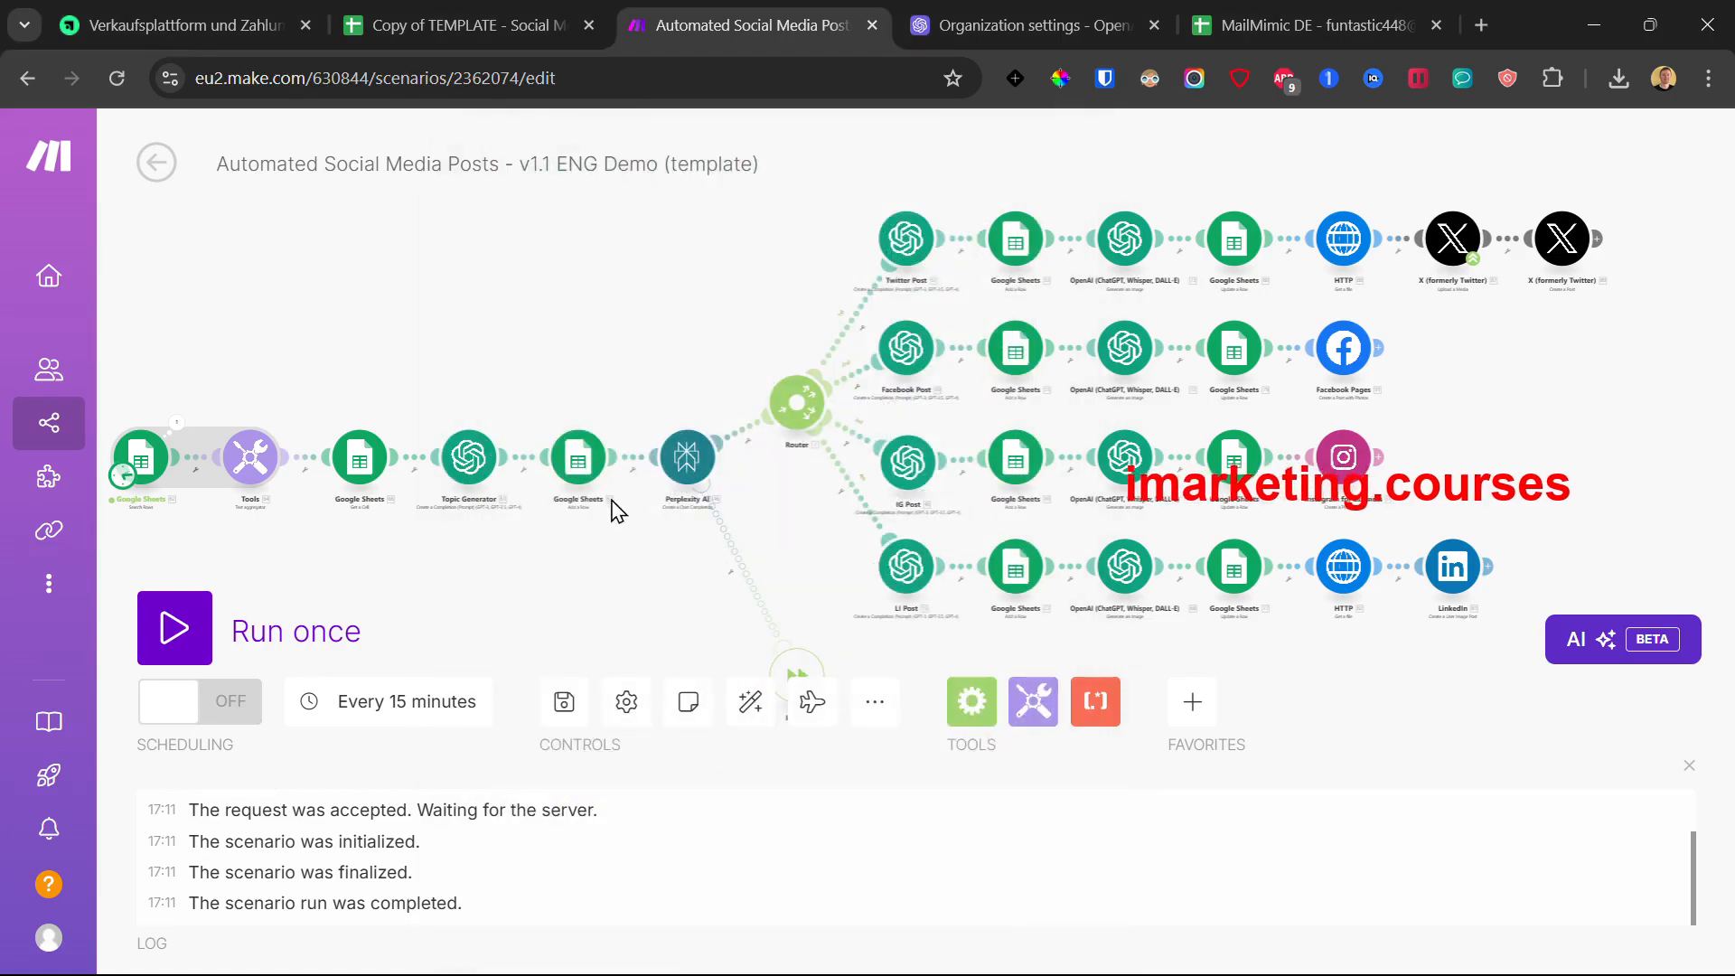
Step: Copy the spreadsheet ID from the Google Sheets template's web address
{"action": "left_click", "coordinate": [581, 463]}
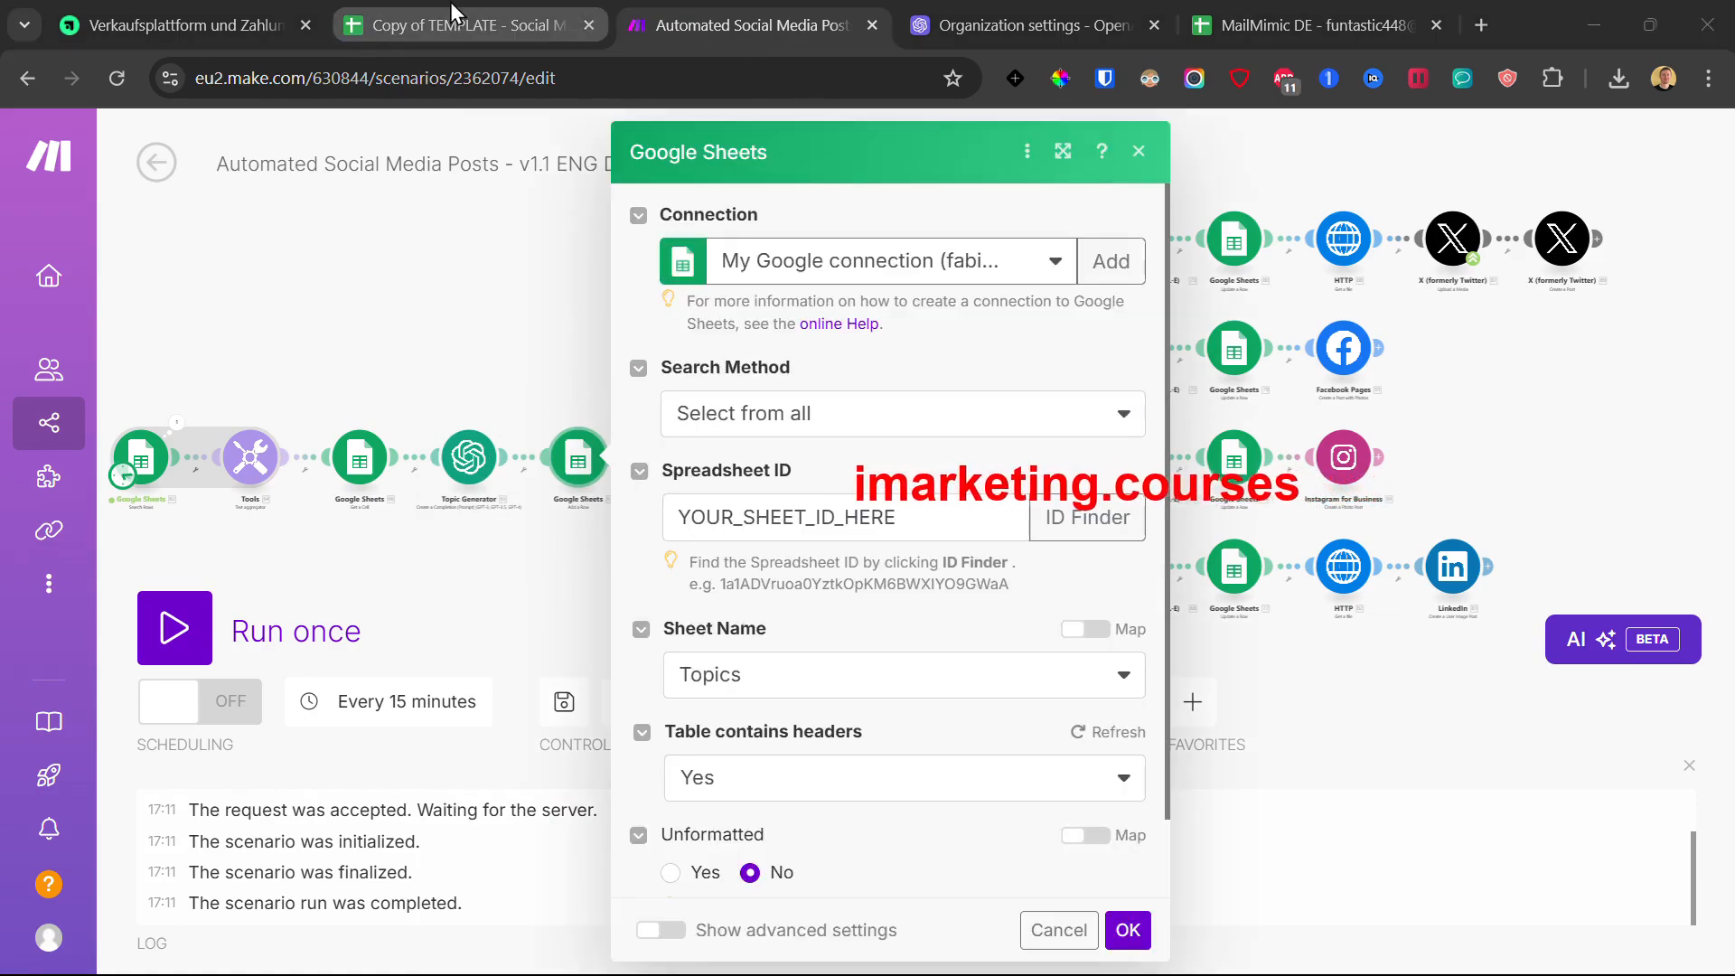
{"action": "left_click", "coordinate": [453, 34]}
{"action": "left_click_drag", "start_coordinate": [513, 78], "coordinate": [829, 81]}
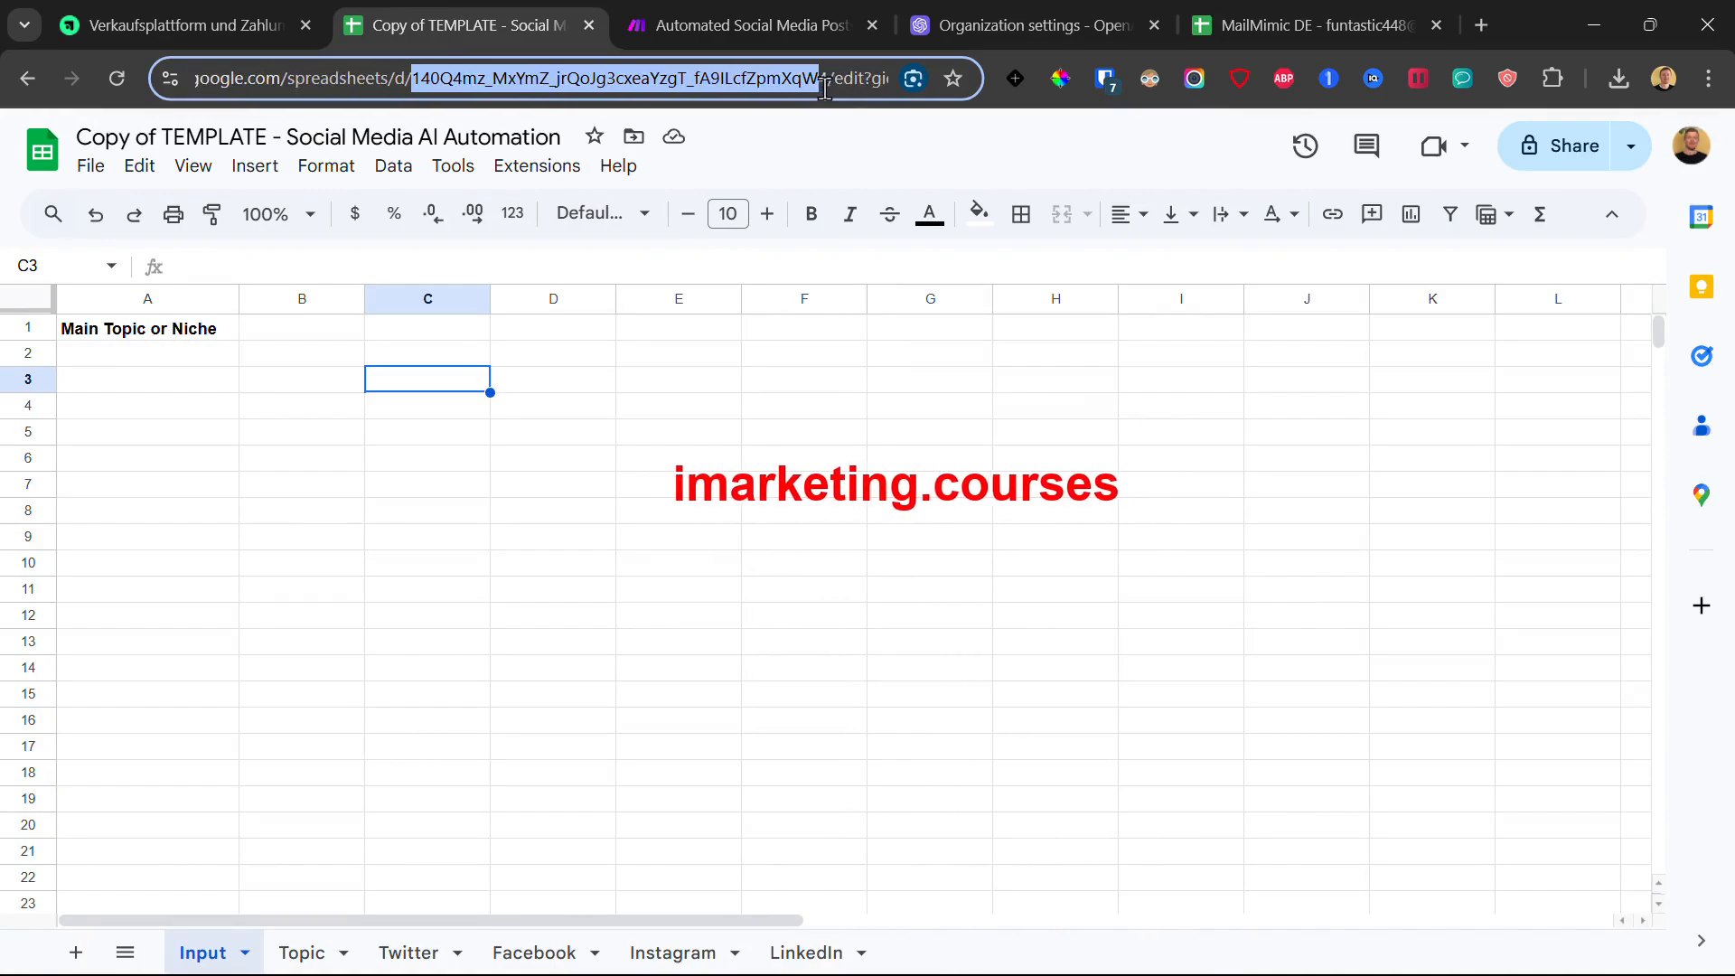
{"action": "right_click", "coordinate": [673, 80]}
{"action": "left_click", "coordinate": [735, 295]}
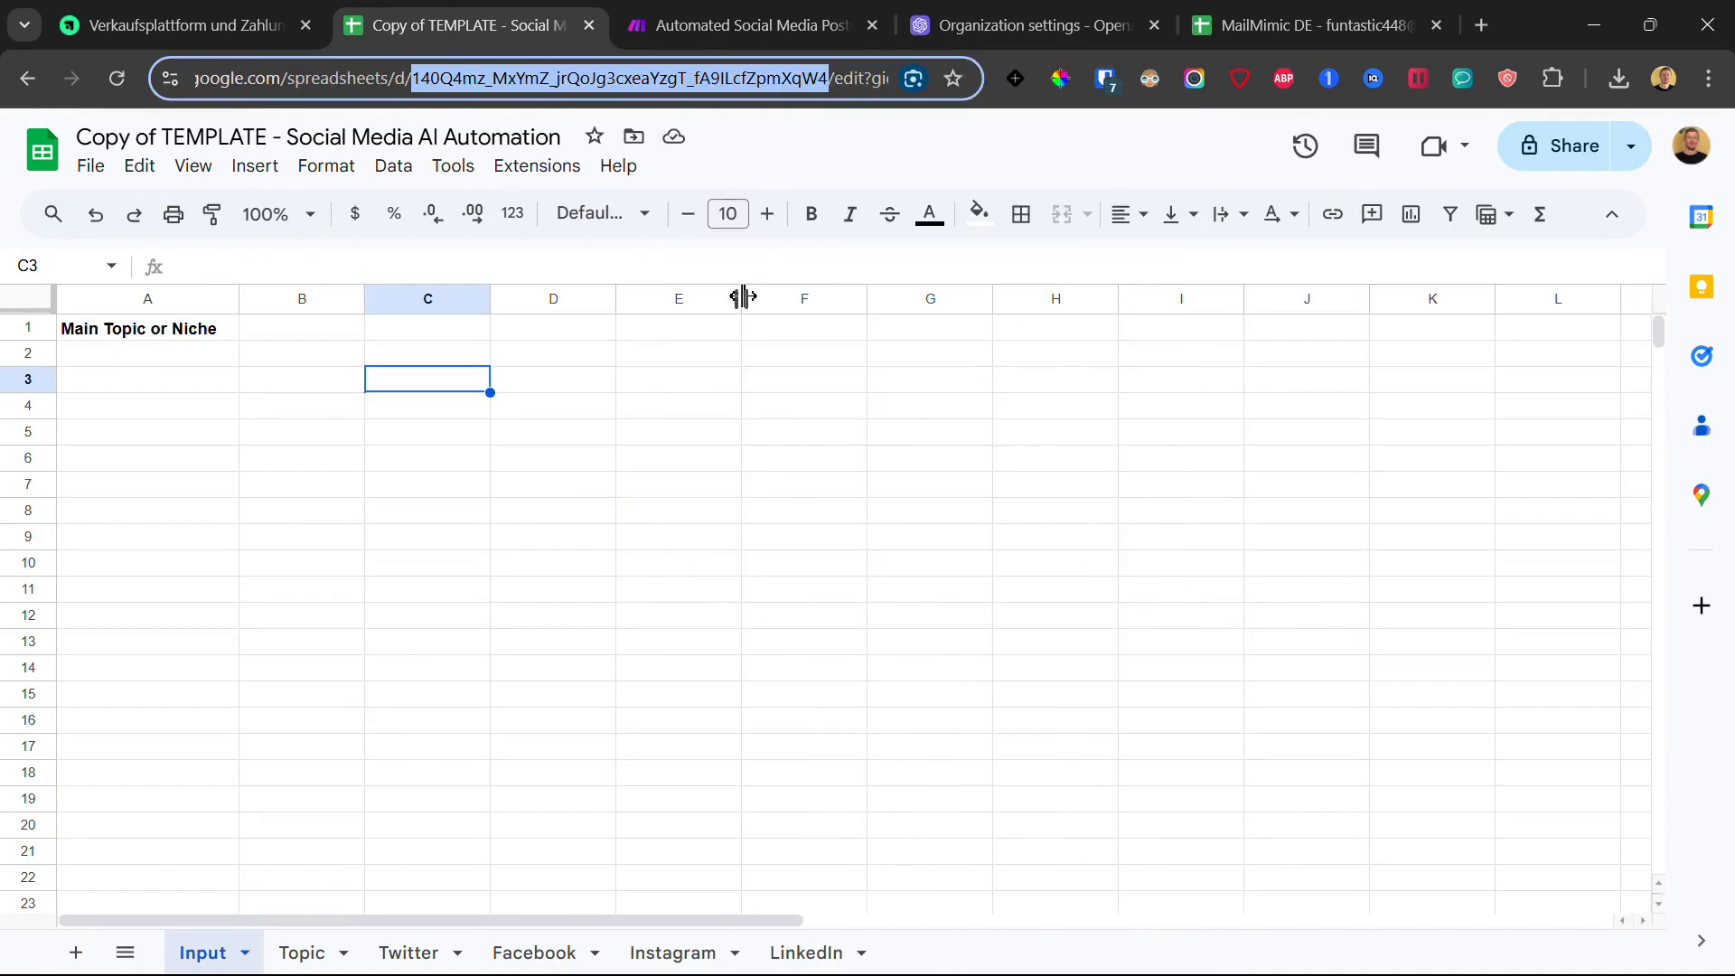
{"action": "left_click", "coordinate": [695, 4]}
Step: Paste the spreadsheet ID into the Google Sheets step, choose the Topic sheet, and save
{"action": "double_click", "coordinate": [824, 506]}
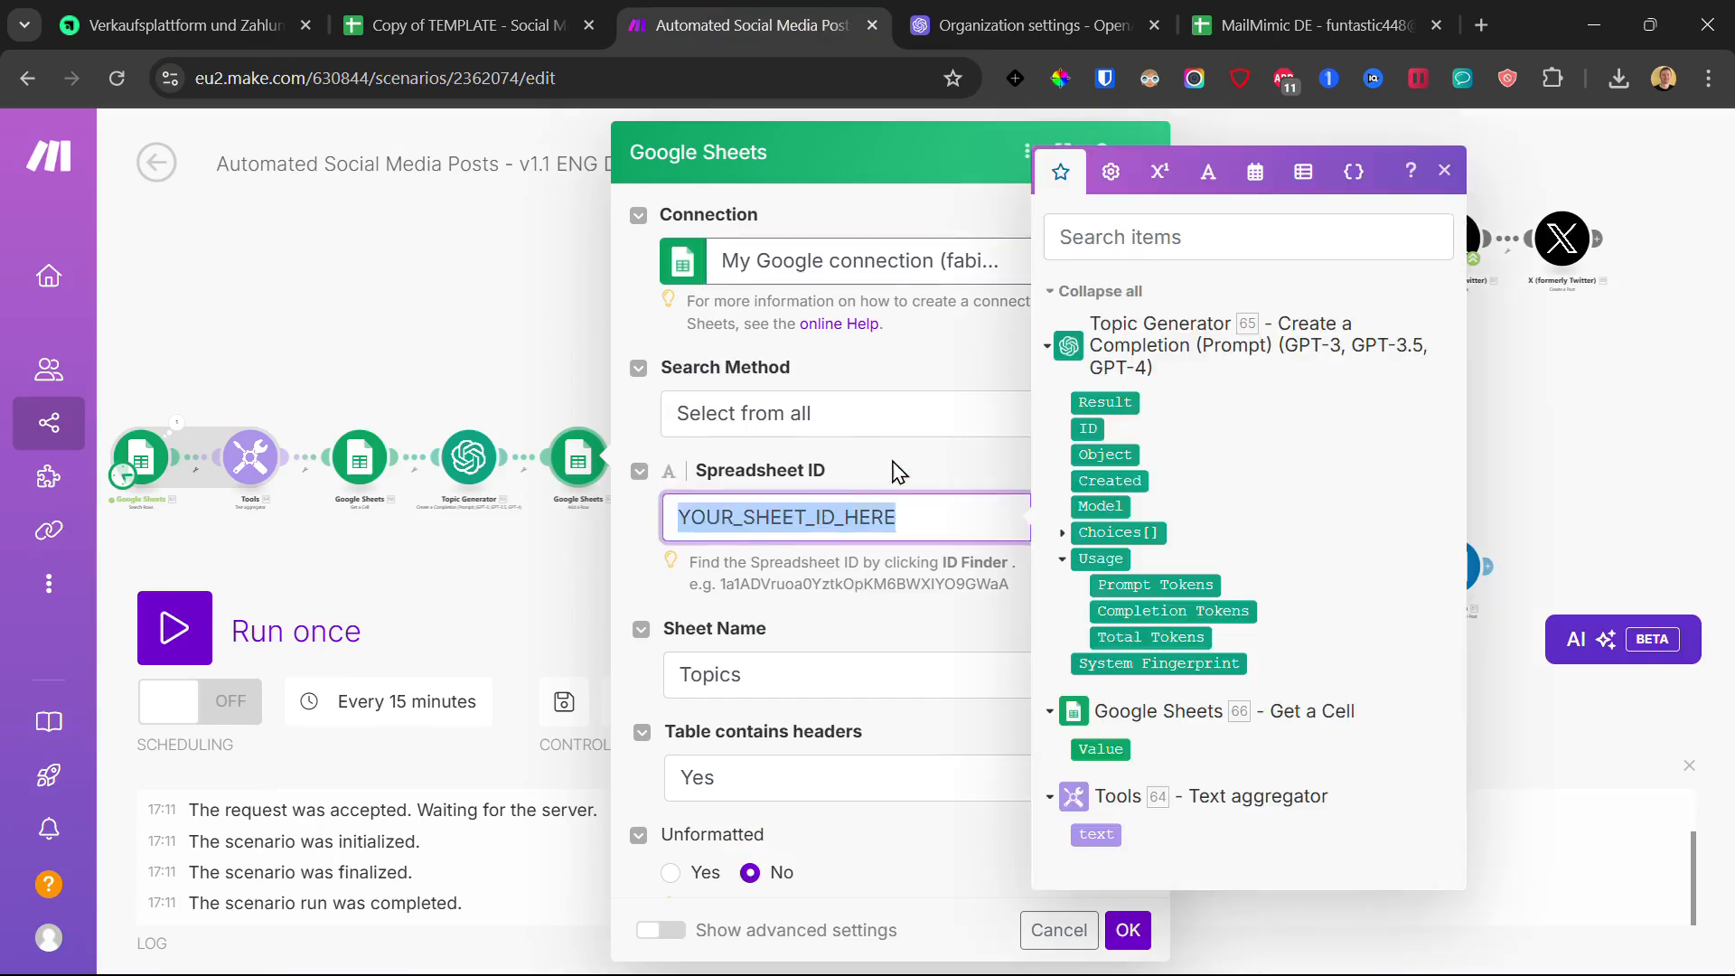
{"action": "key", "text": "ctrl+v"}
{"action": "left_click", "coordinate": [786, 669]}
{"action": "left_click", "coordinate": [773, 703]}
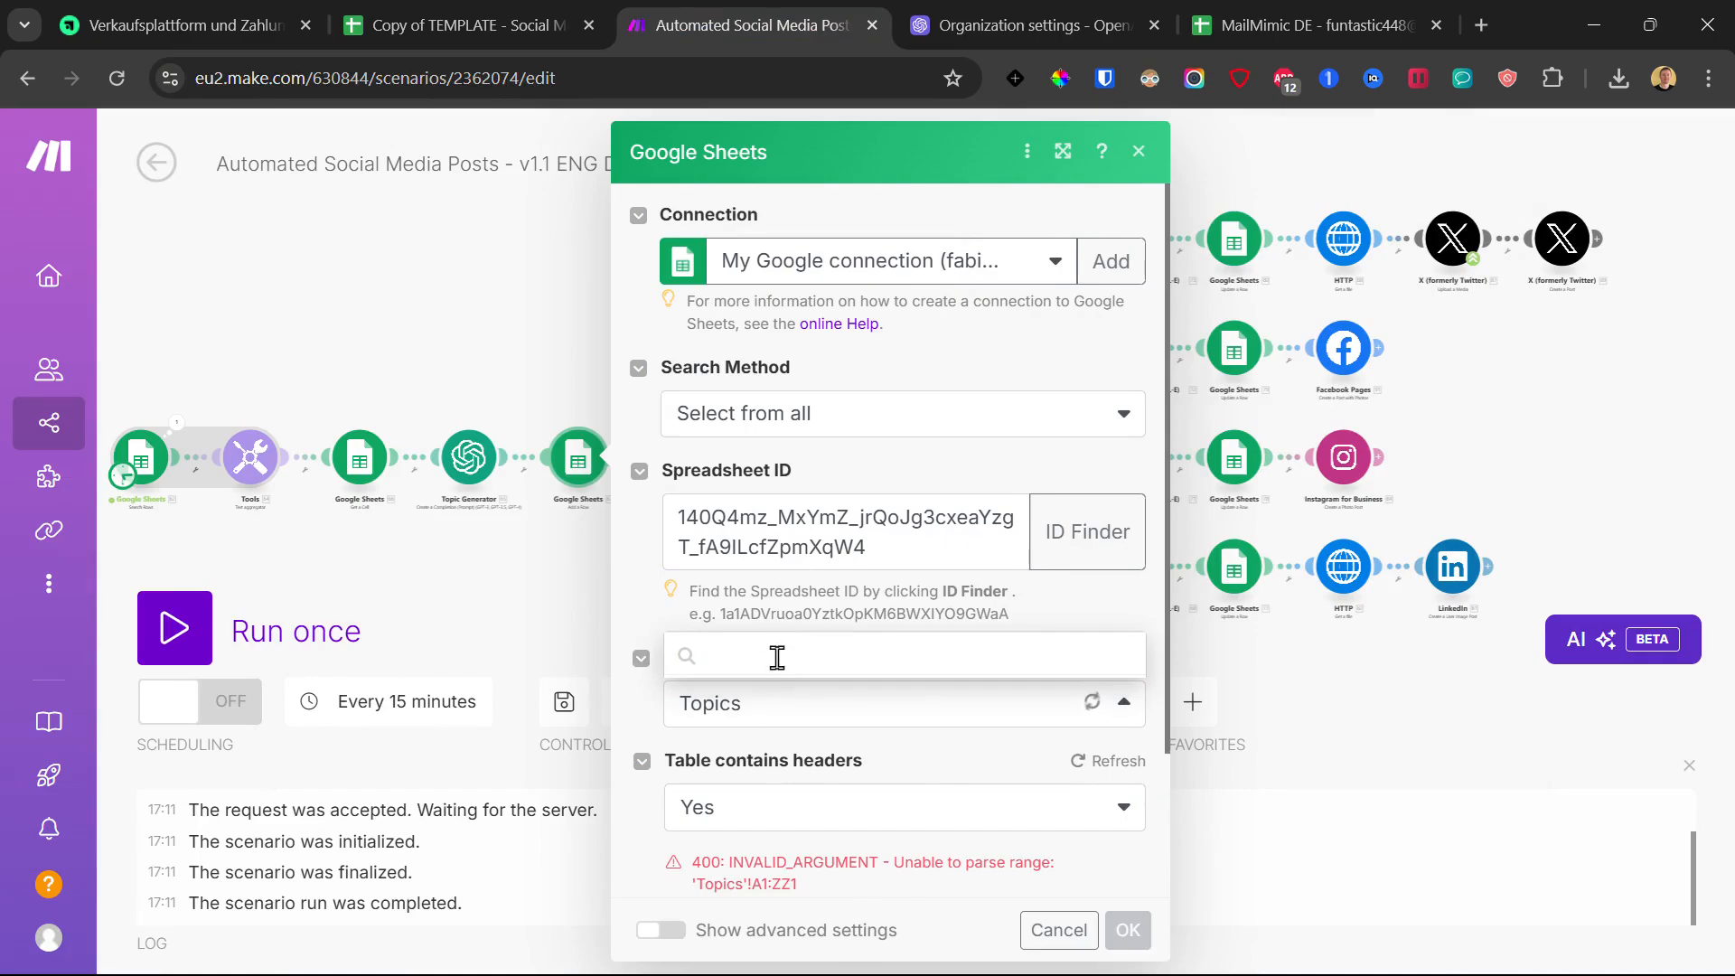
{"action": "left_click", "coordinate": [784, 587]}
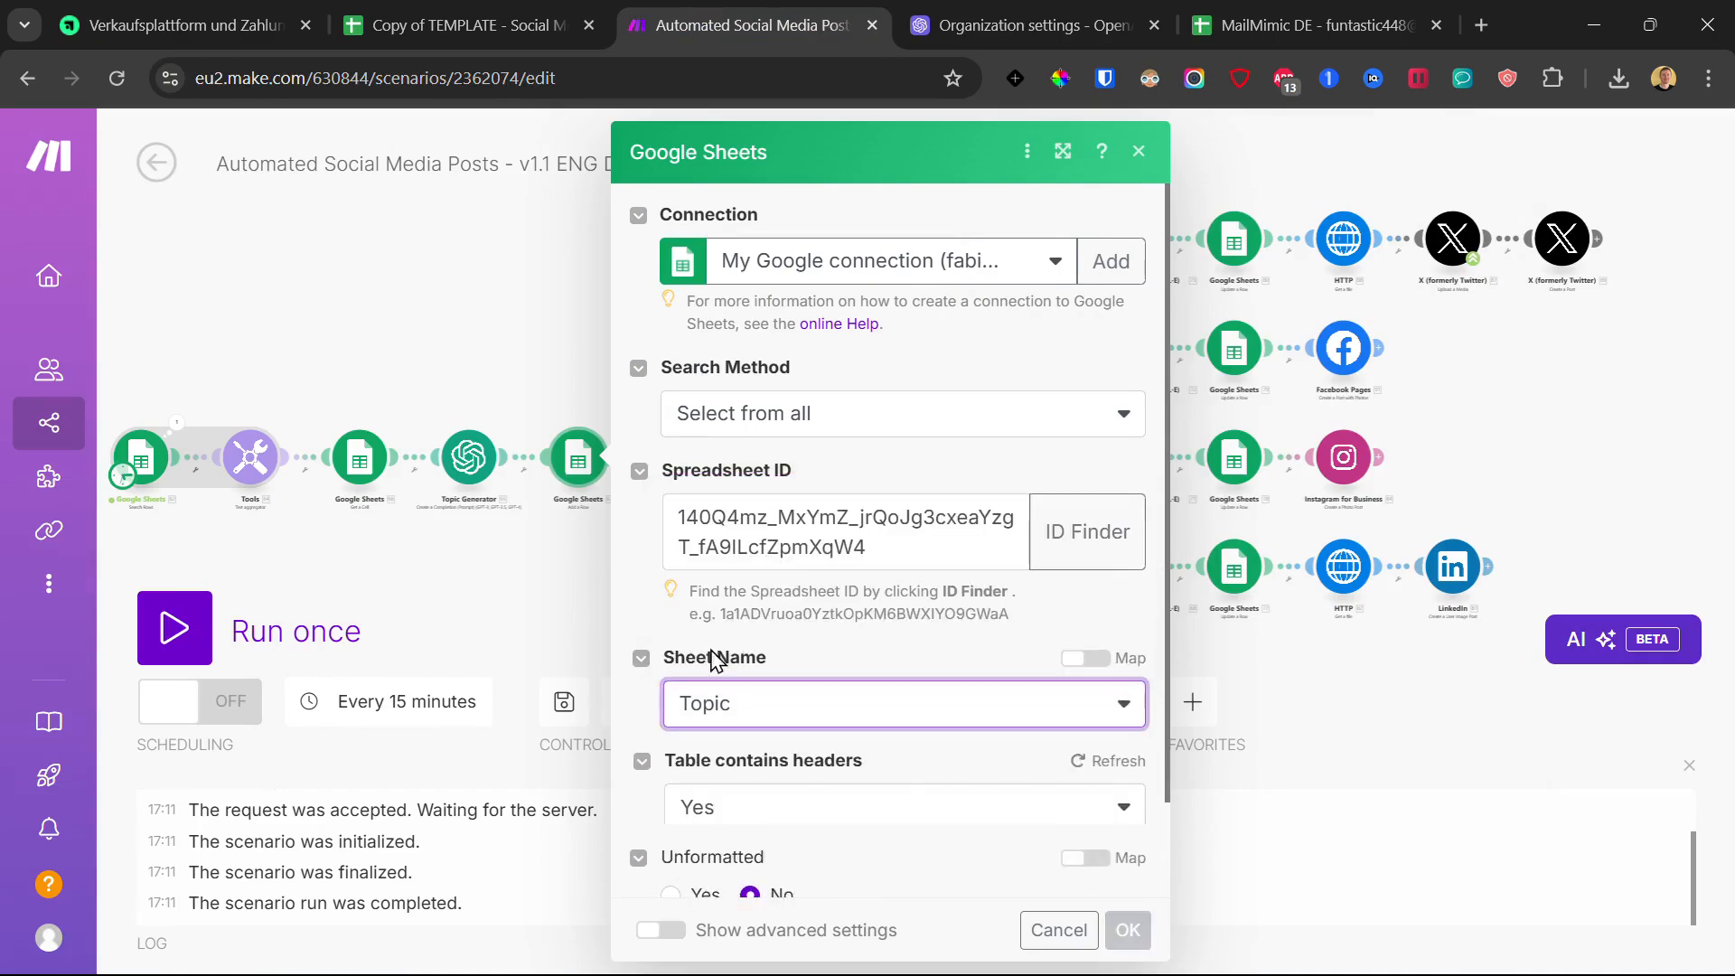
{"action": "scroll", "coordinate": [760, 692], "scroll_direction": "down", "scroll_amount": 2}
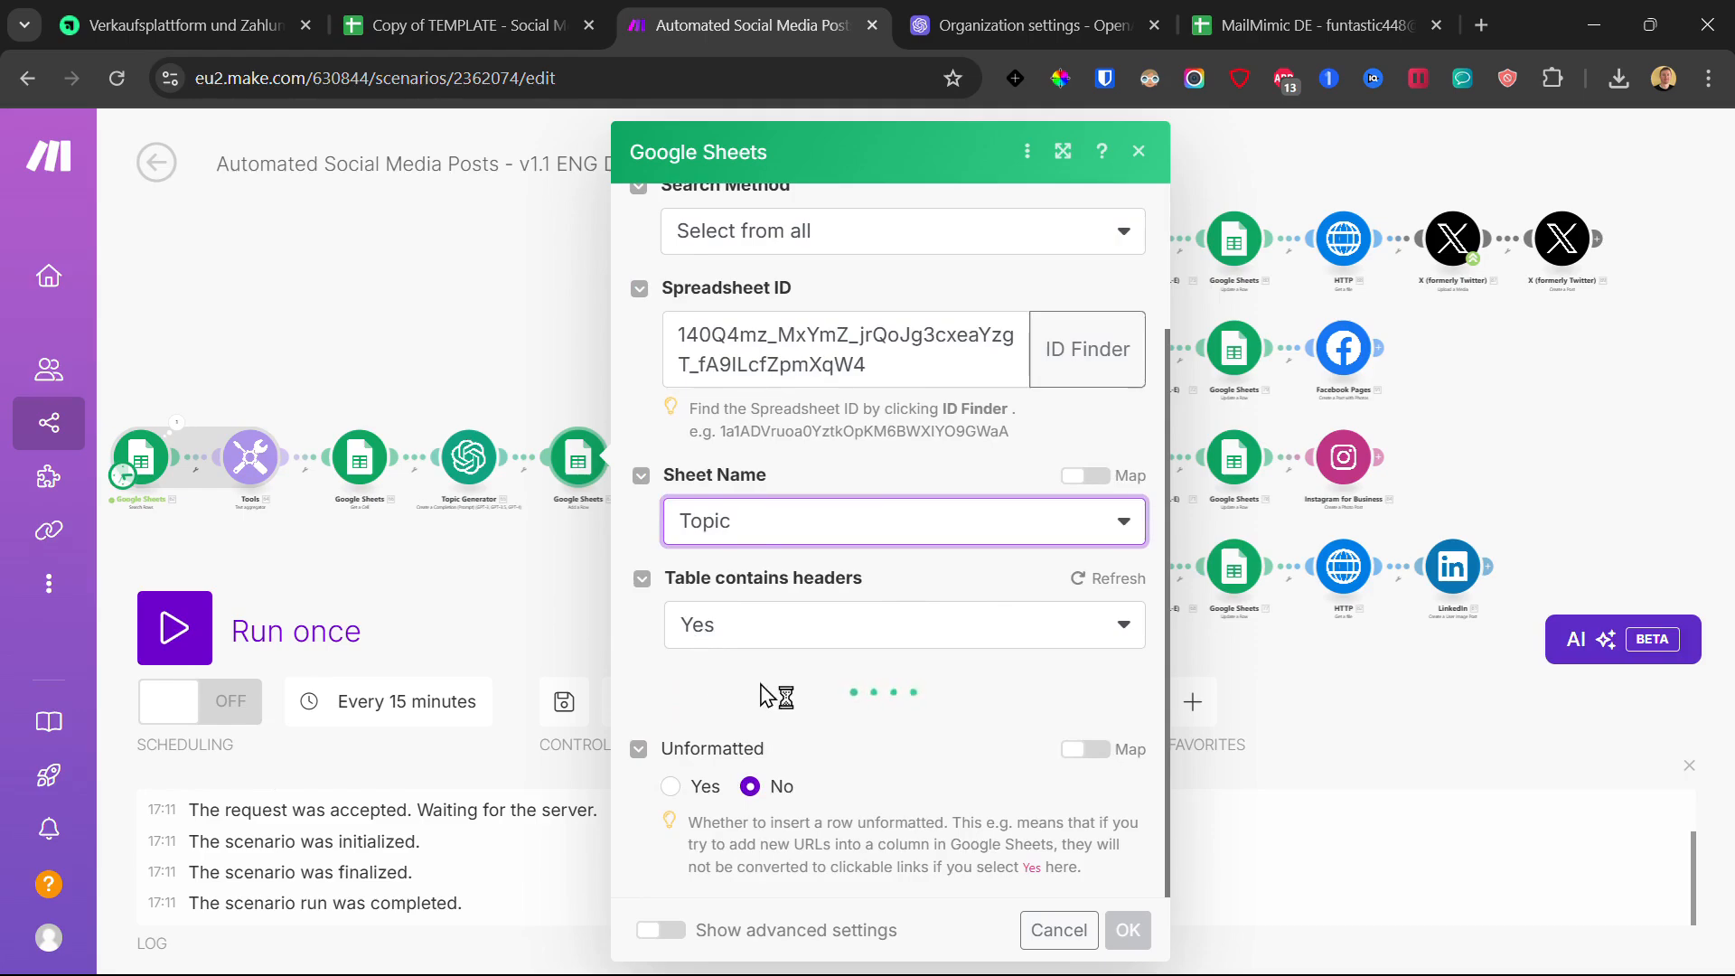
{"action": "scroll", "coordinate": [763, 688], "scroll_direction": "down", "scroll_amount": 10}
{"action": "scroll", "coordinate": [763, 686], "scroll_direction": "up", "scroll_amount": 12}
{"action": "scroll", "coordinate": [764, 686], "scroll_direction": "down", "scroll_amount": 12}
{"action": "scroll", "coordinate": [768, 687], "scroll_direction": "up", "scroll_amount": 9}
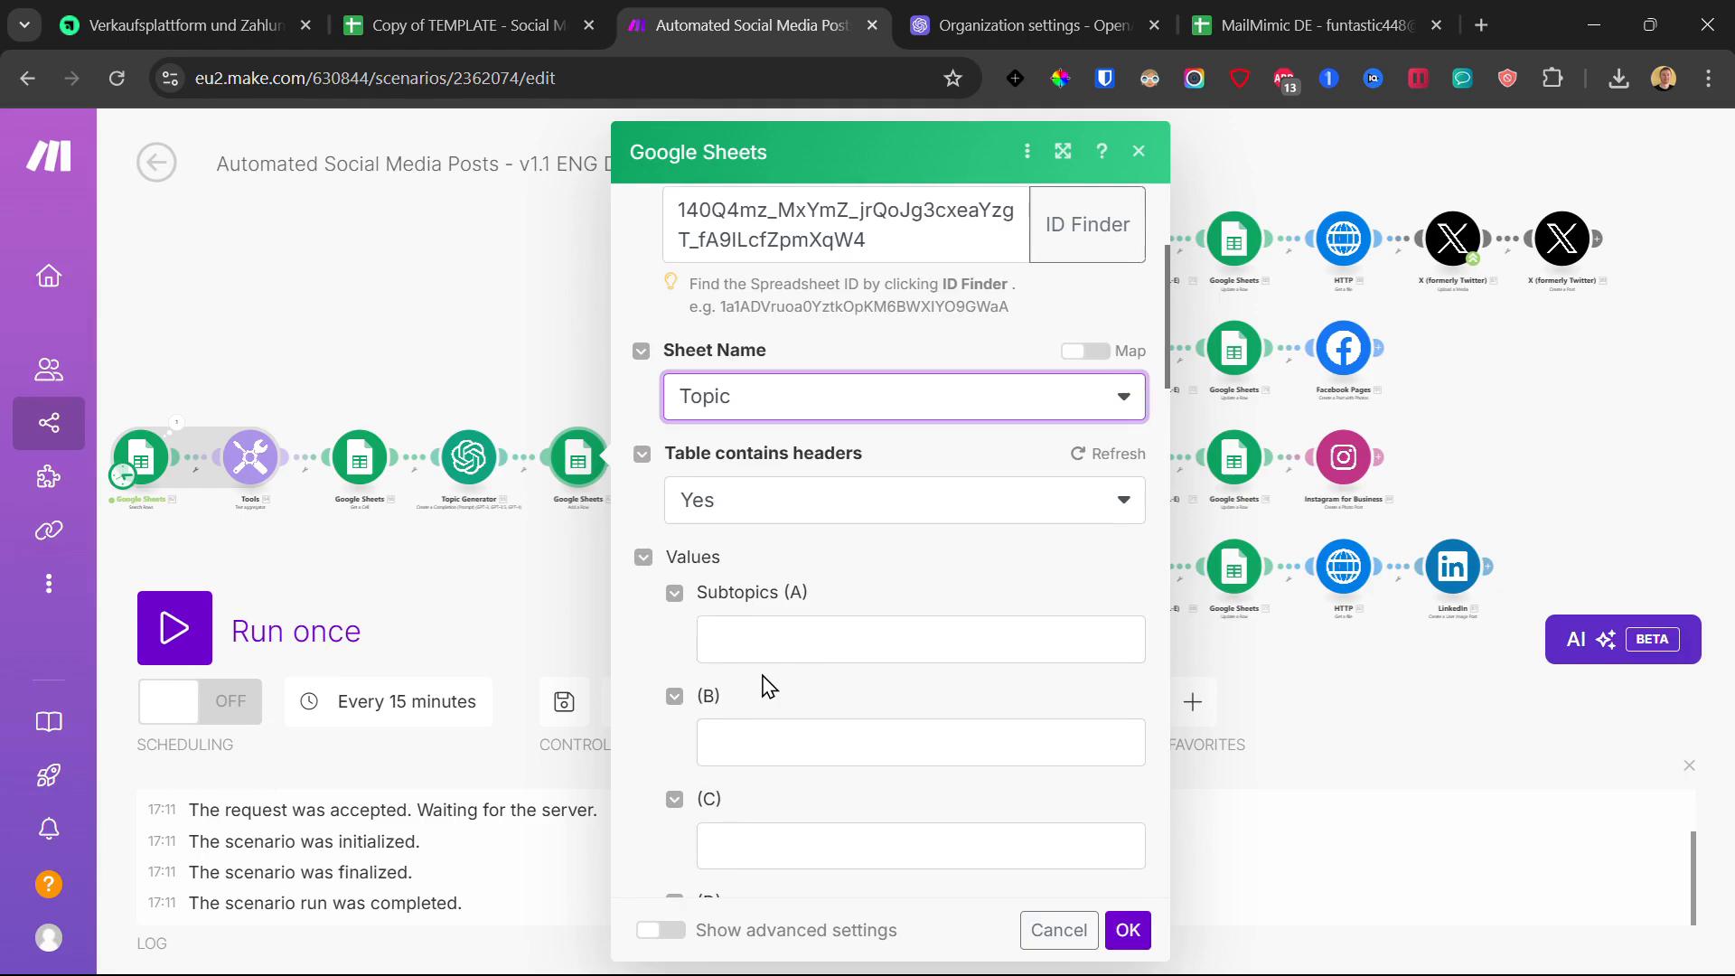
{"action": "scroll", "coordinate": [764, 687], "scroll_direction": "up", "scroll_amount": 3}
{"action": "scroll", "coordinate": [764, 685], "scroll_direction": "down", "scroll_amount": 15}
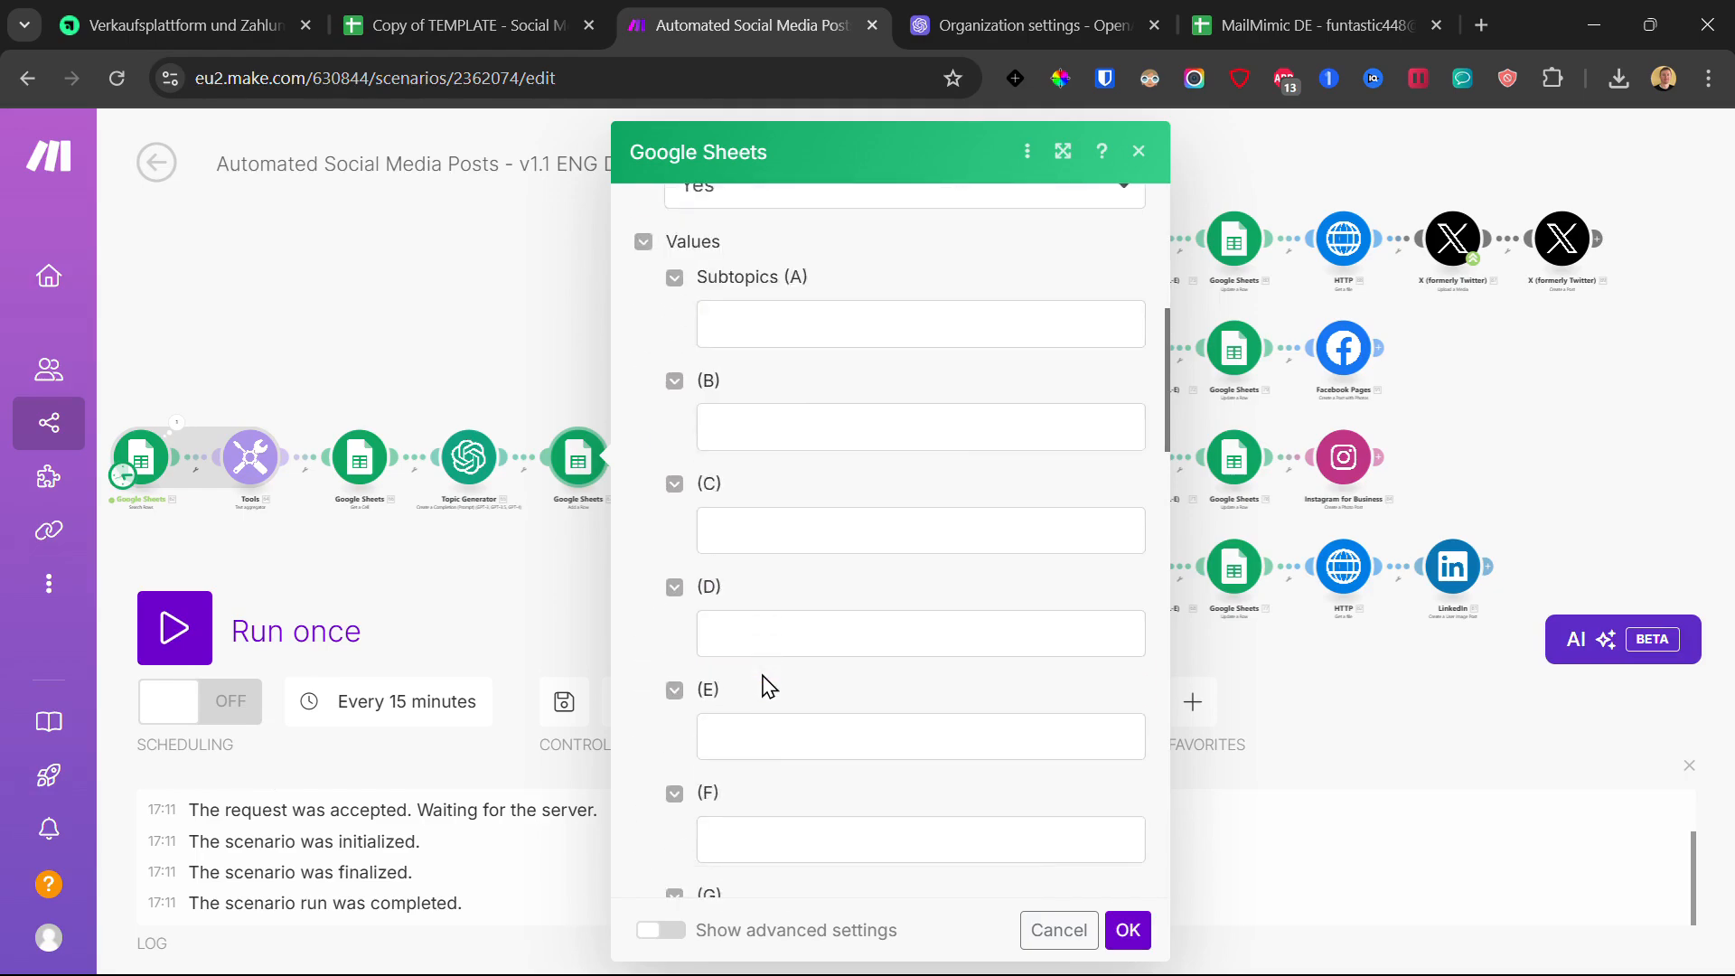
{"action": "scroll", "coordinate": [761, 672], "scroll_direction": "down", "scroll_amount": 1}
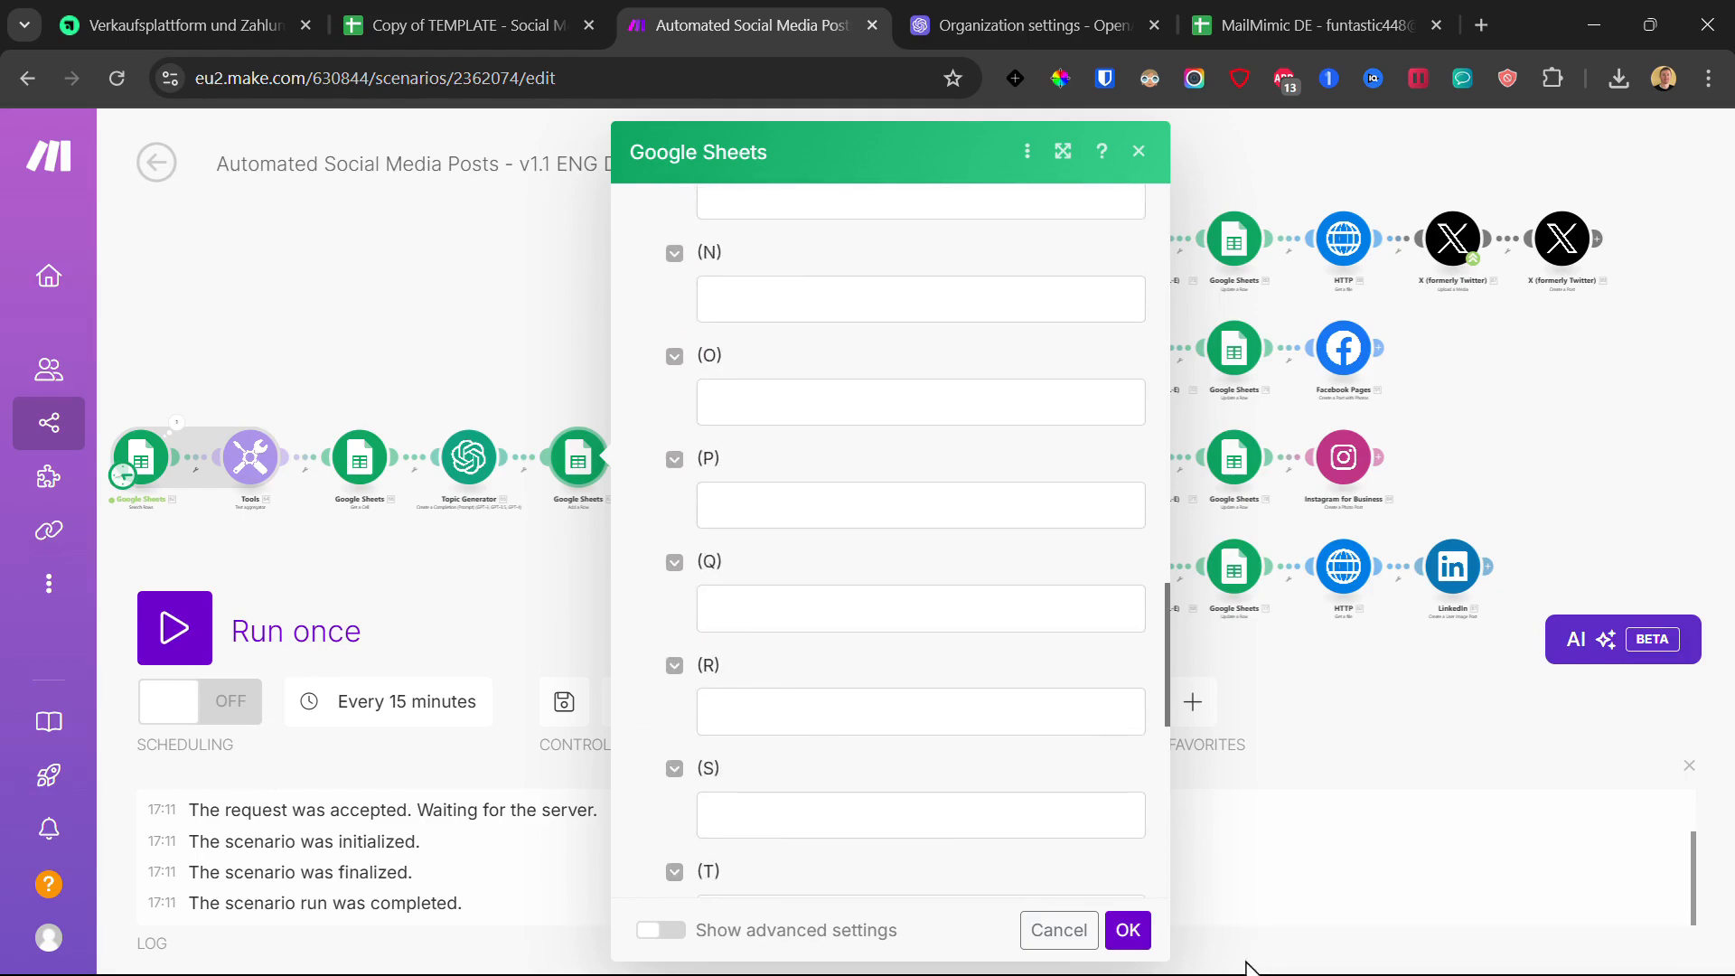
{"action": "left_click", "coordinate": [1128, 931]}
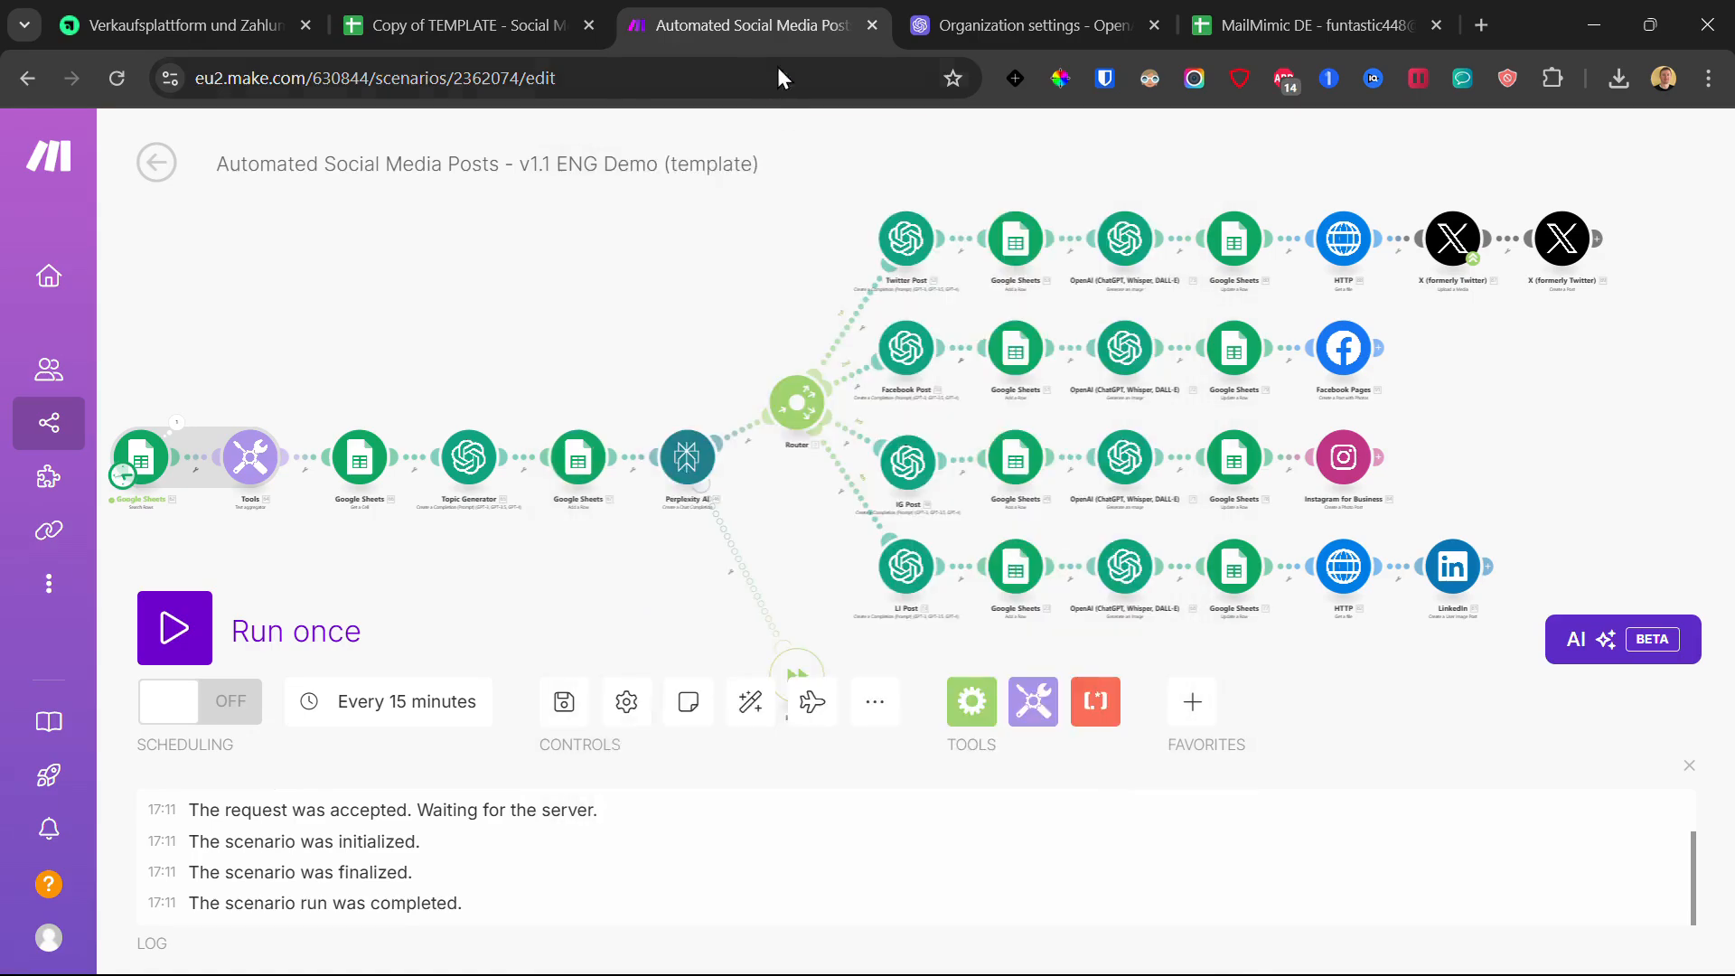
Step: Map Topic Generator's Choices[]: Message.Content into Subtopics (A) and save
{"action": "left_click", "coordinate": [569, 459]}
{"action": "scroll", "coordinate": [821, 546], "scroll_direction": "down", "scroll_amount": 5}
{"action": "left_click", "coordinate": [768, 461]}
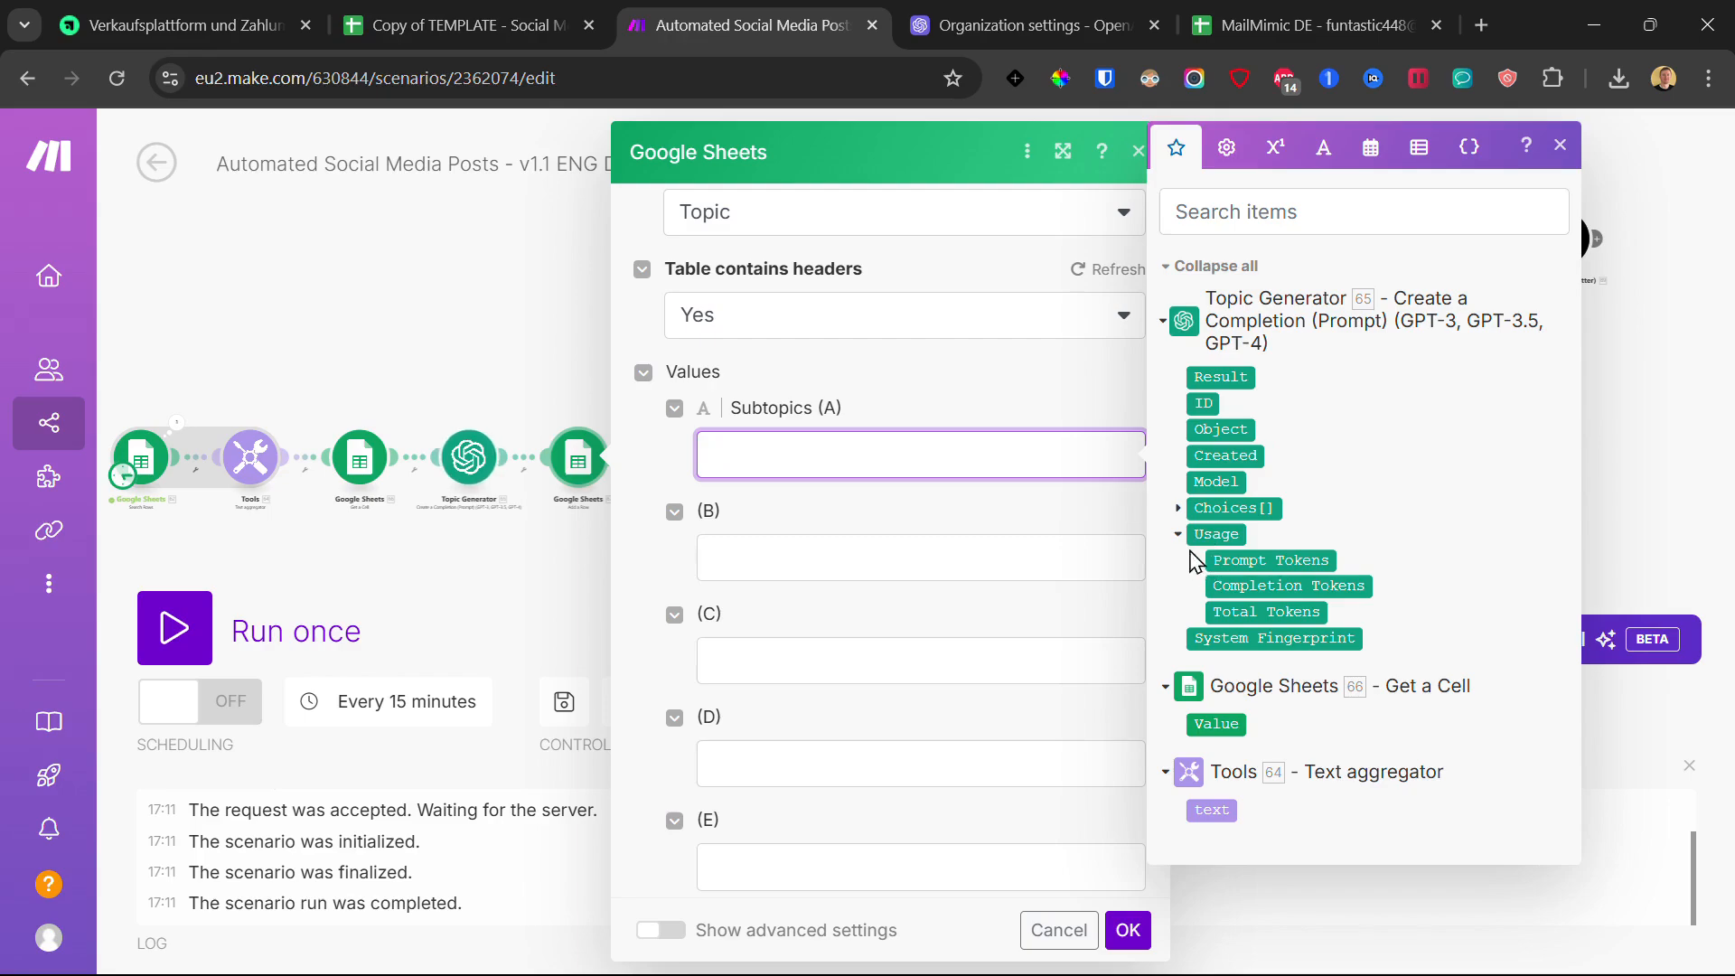
{"action": "left_click", "coordinate": [1180, 509]}
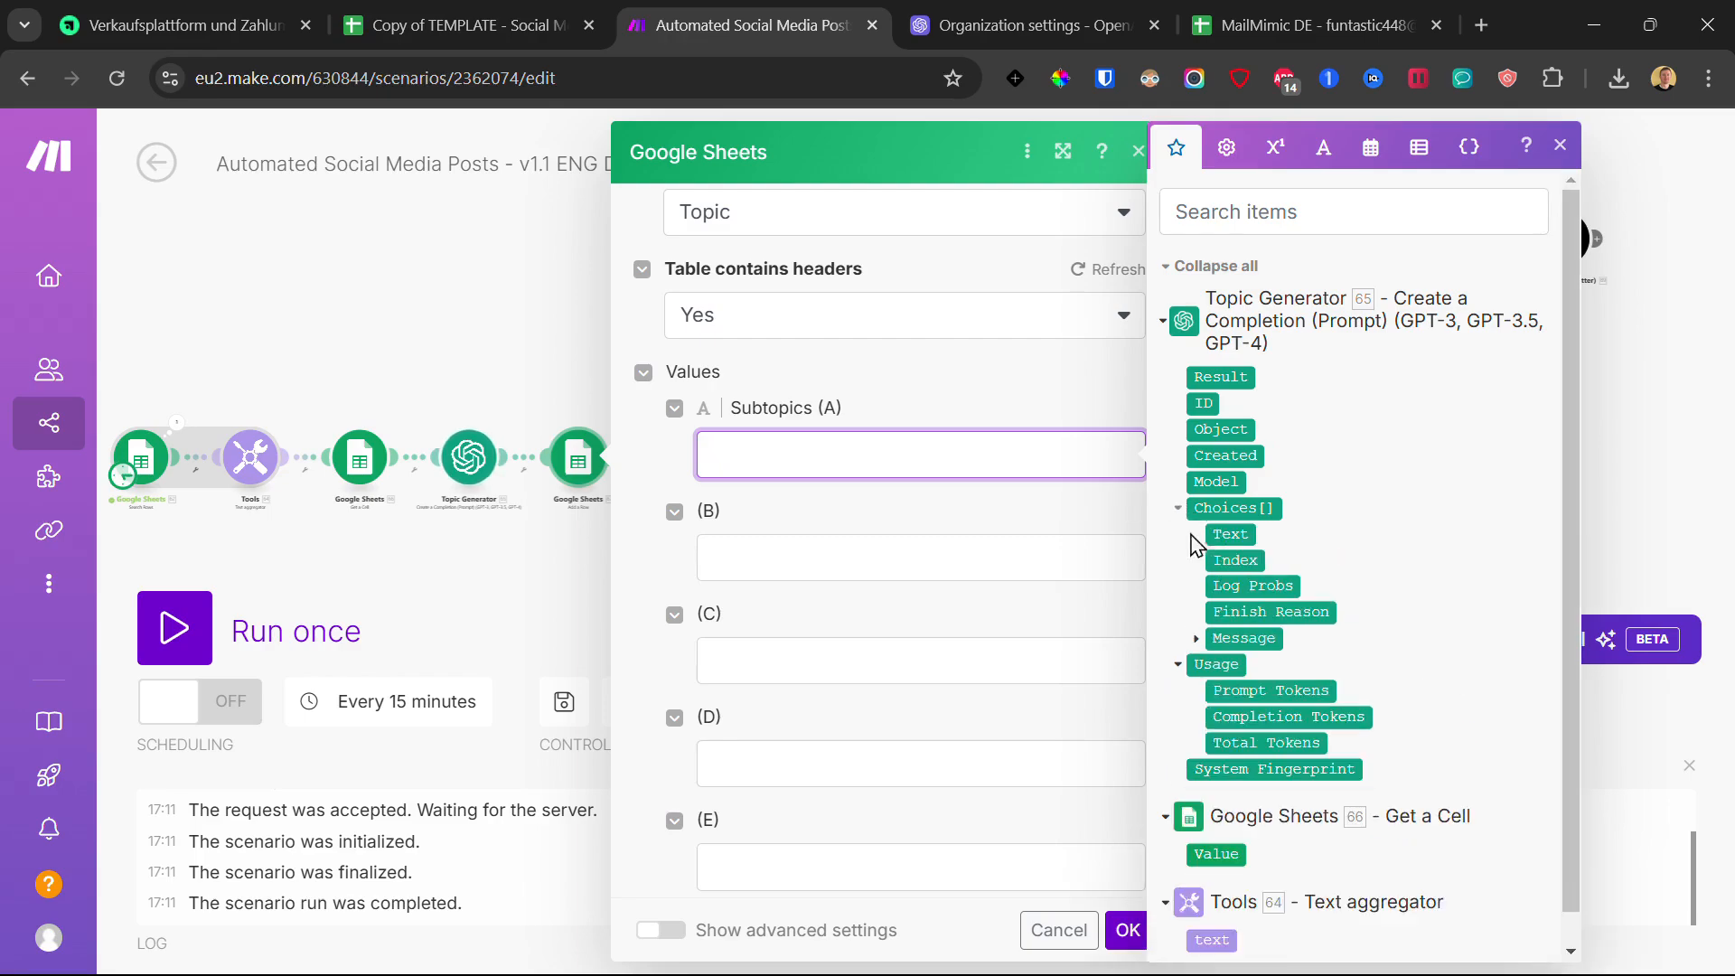
{"action": "left_click", "coordinate": [1198, 640]}
{"action": "left_click", "coordinate": [1263, 690]}
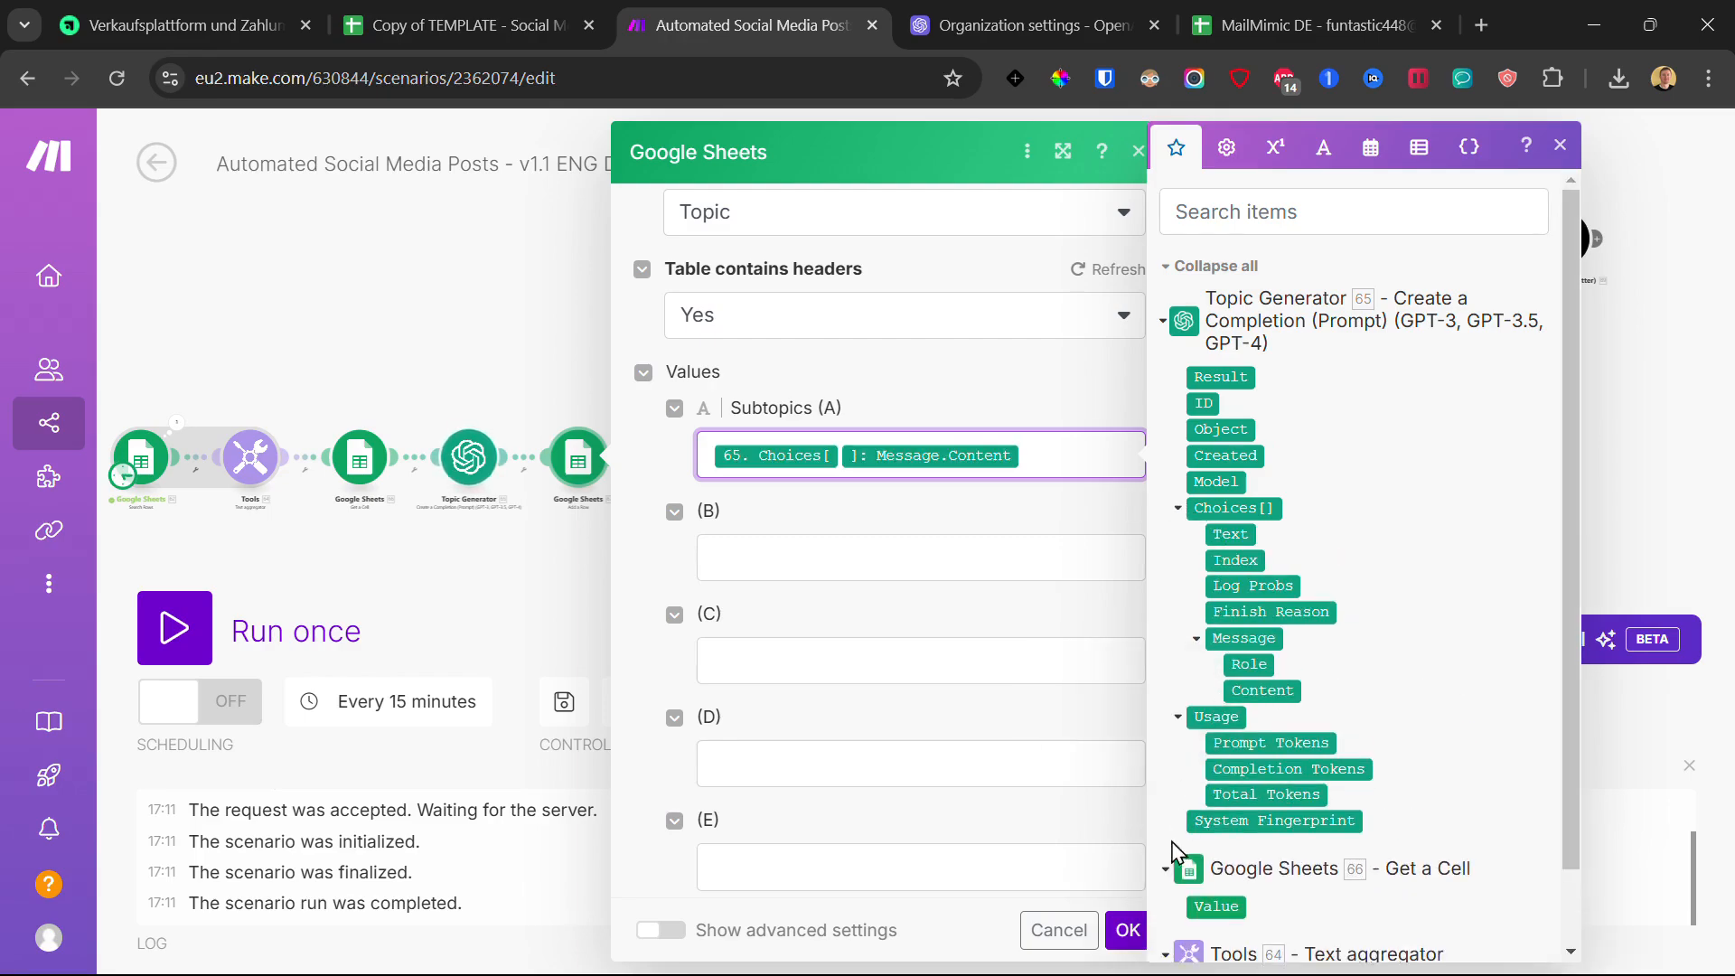
{"action": "left_click", "coordinate": [1127, 931]}
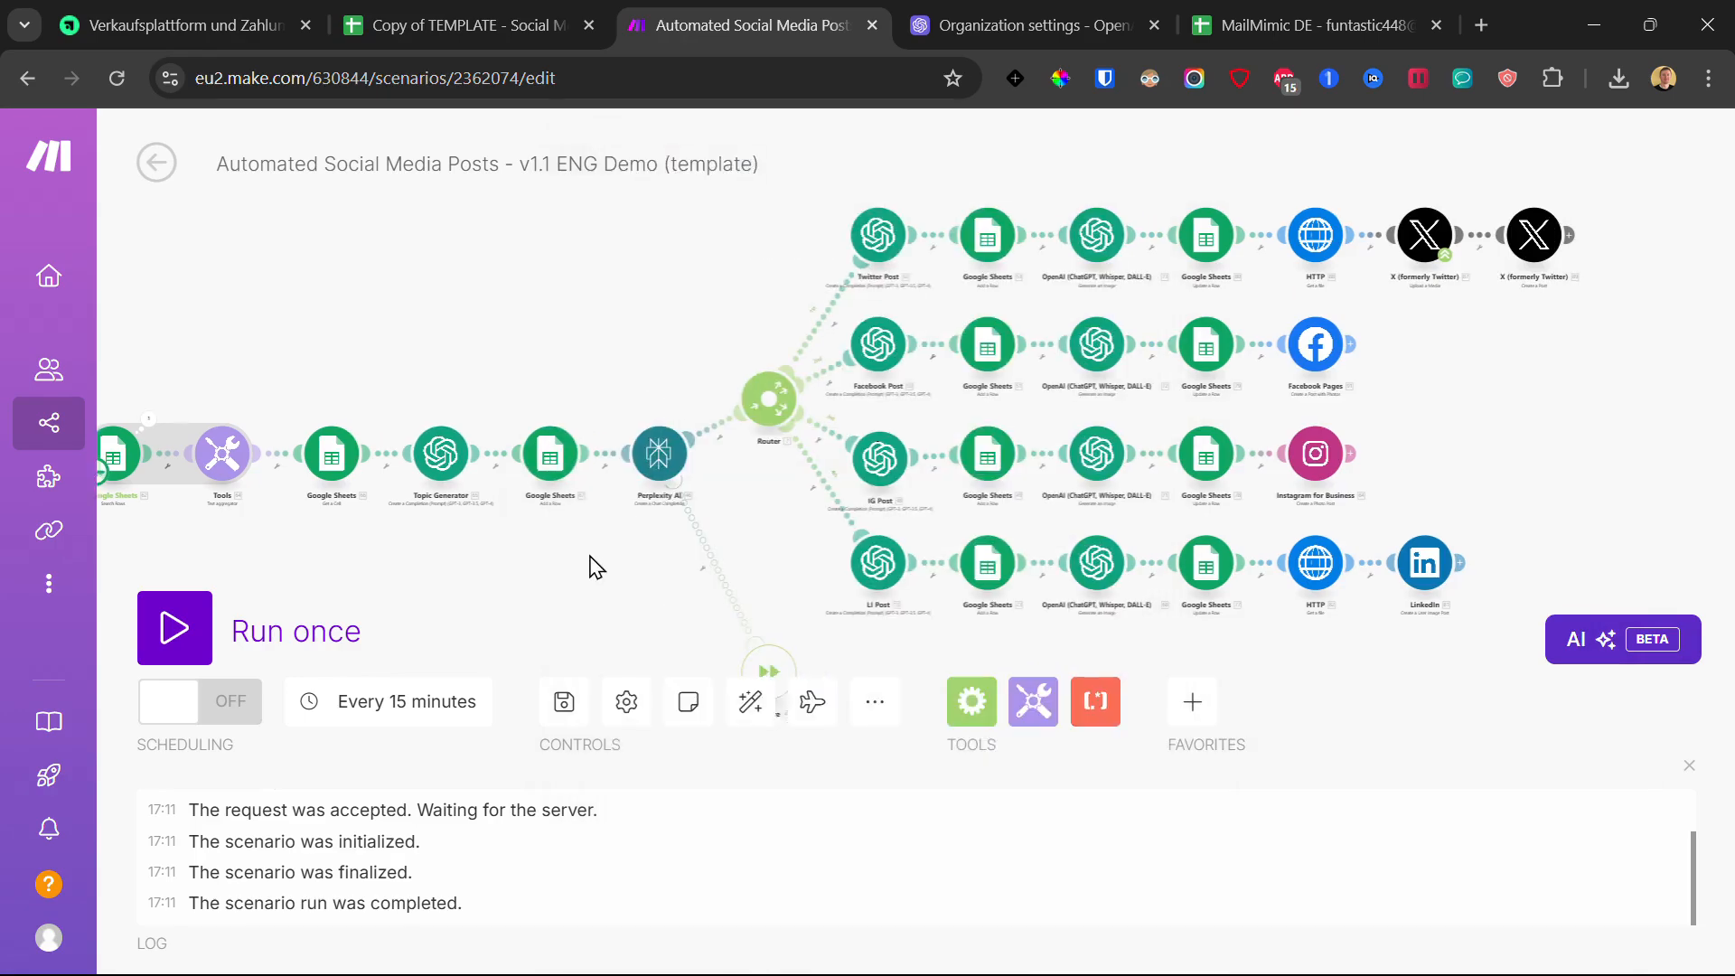
Step: Create My Perplexity connection for the Perplexity AI step using the course's API key
{"action": "left_click", "coordinate": [639, 452]}
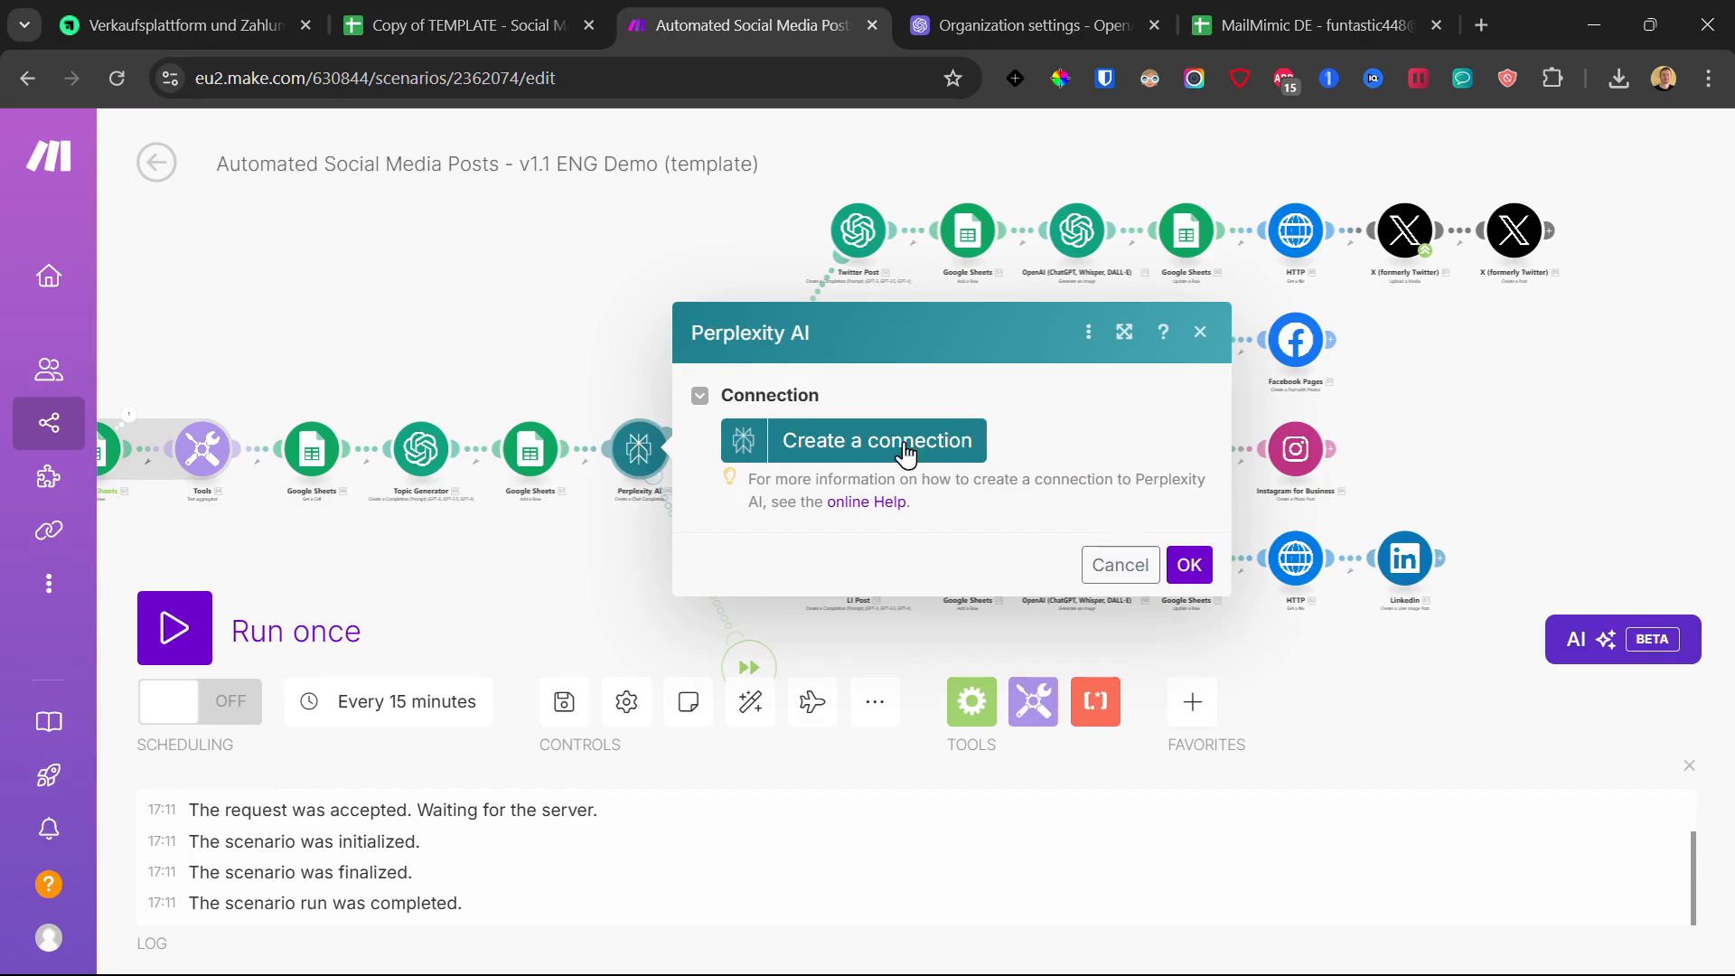
{"action": "left_click", "coordinate": [933, 443]}
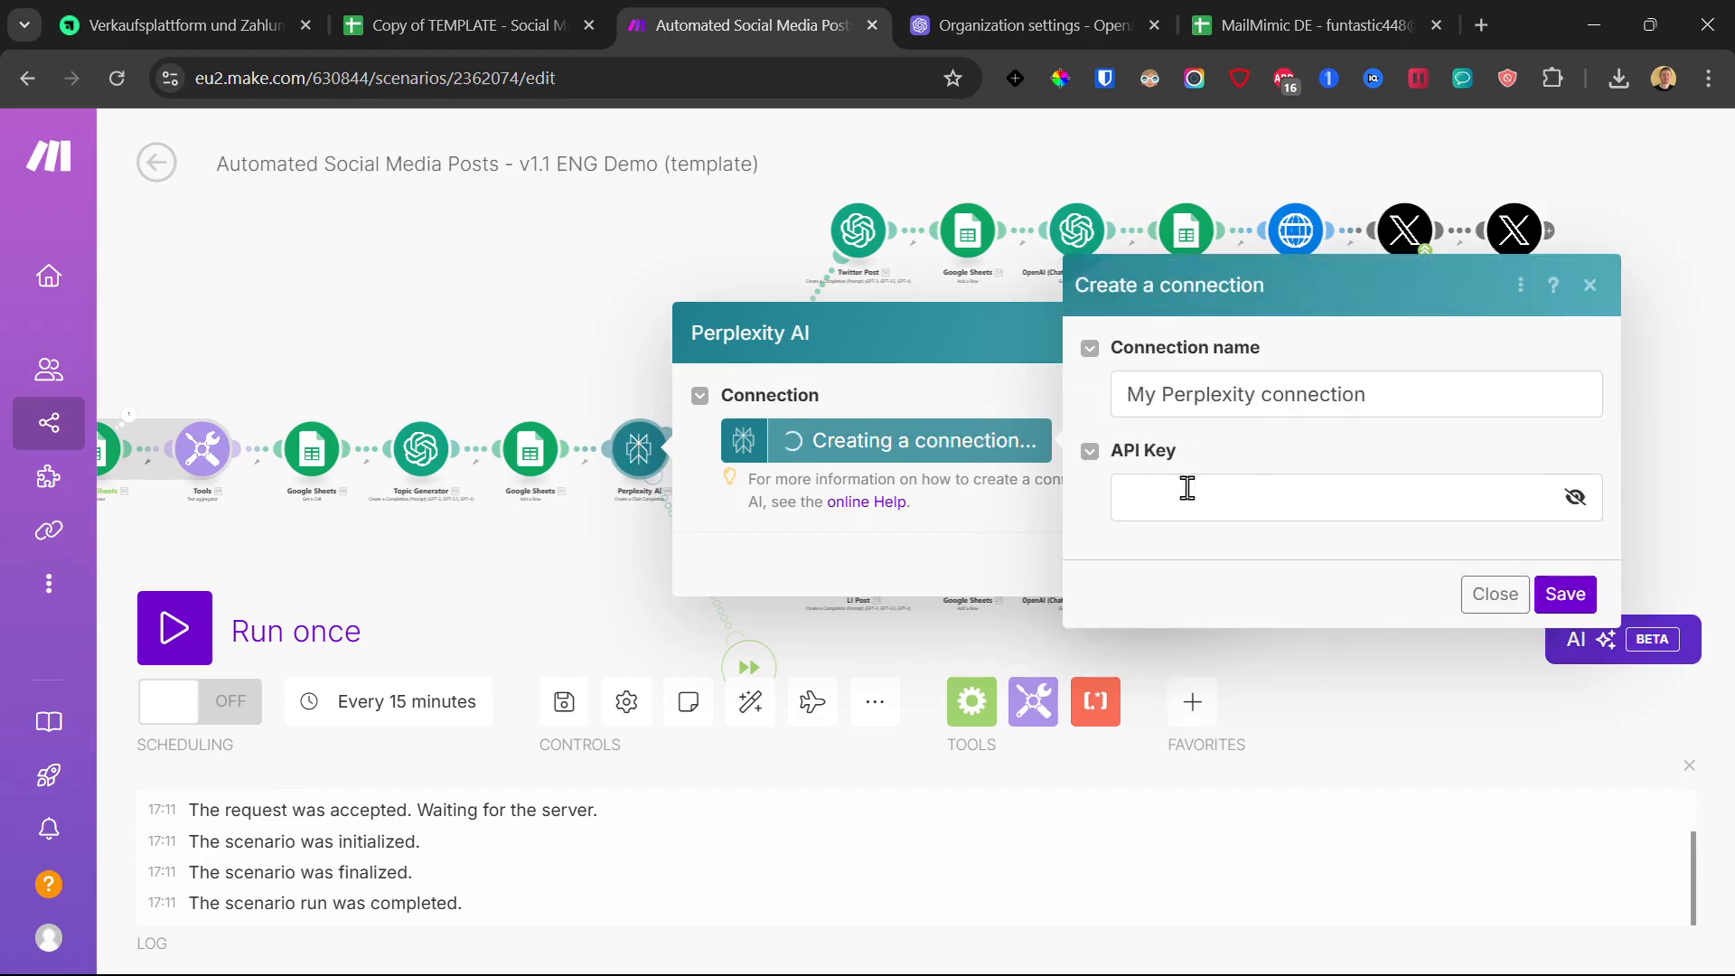
{"action": "left_click", "coordinate": [181, 25]}
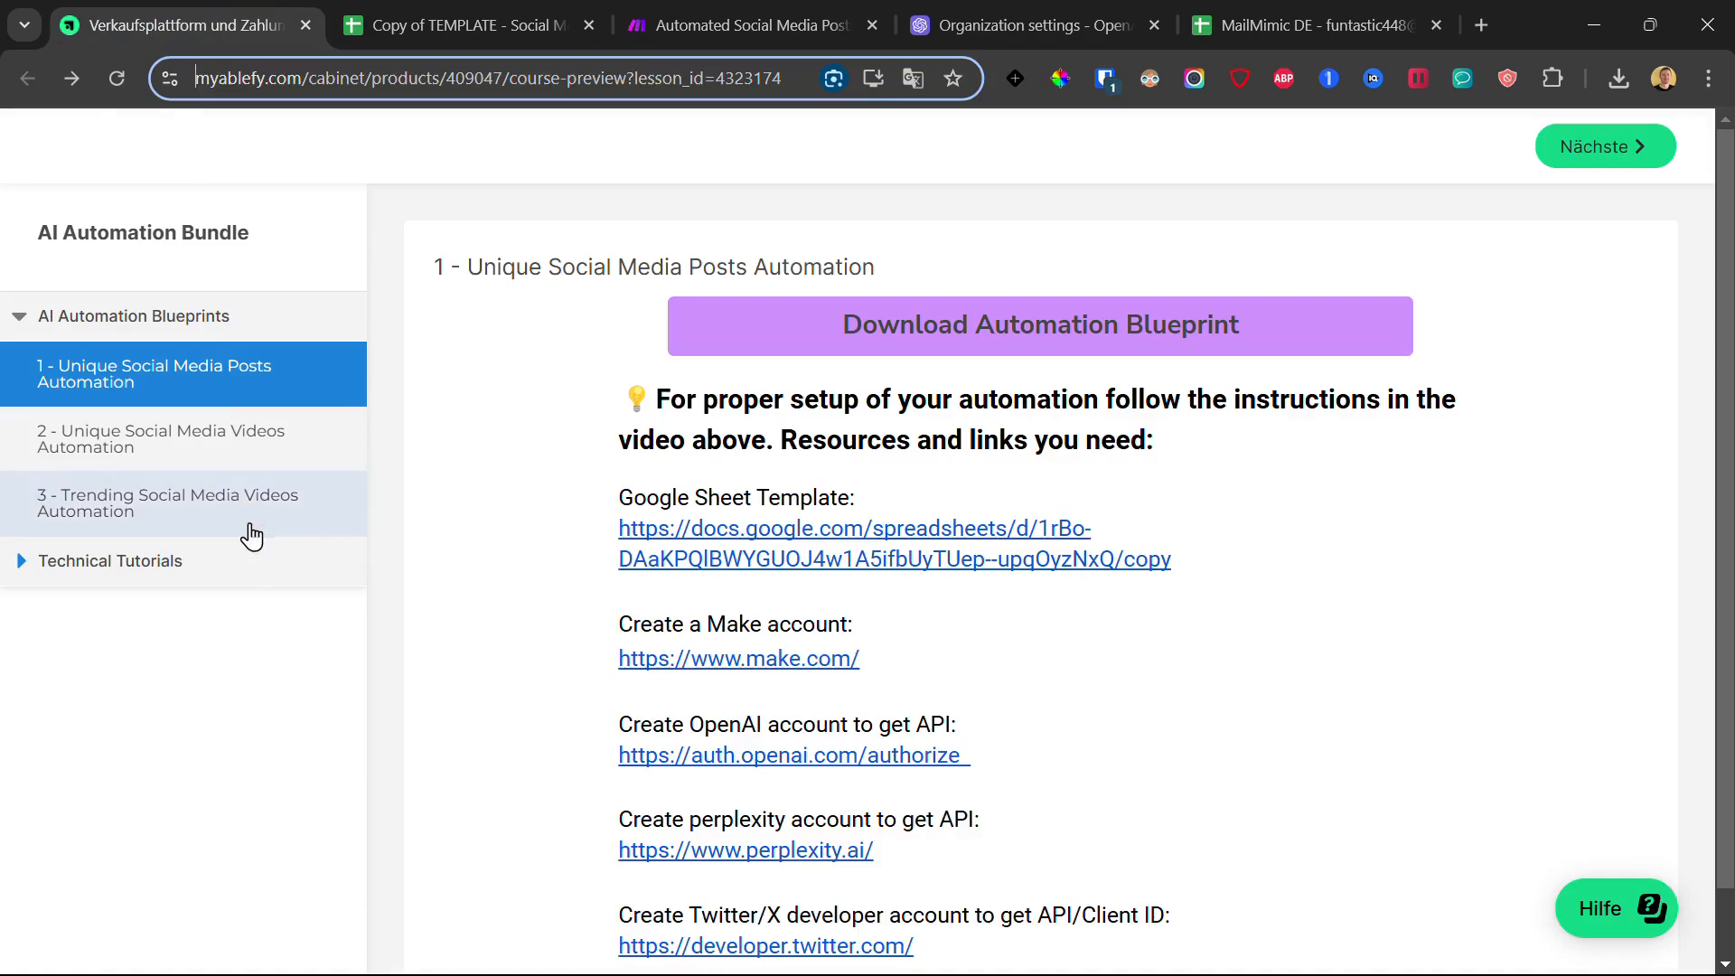
{"action": "left_click", "coordinate": [654, 7]}
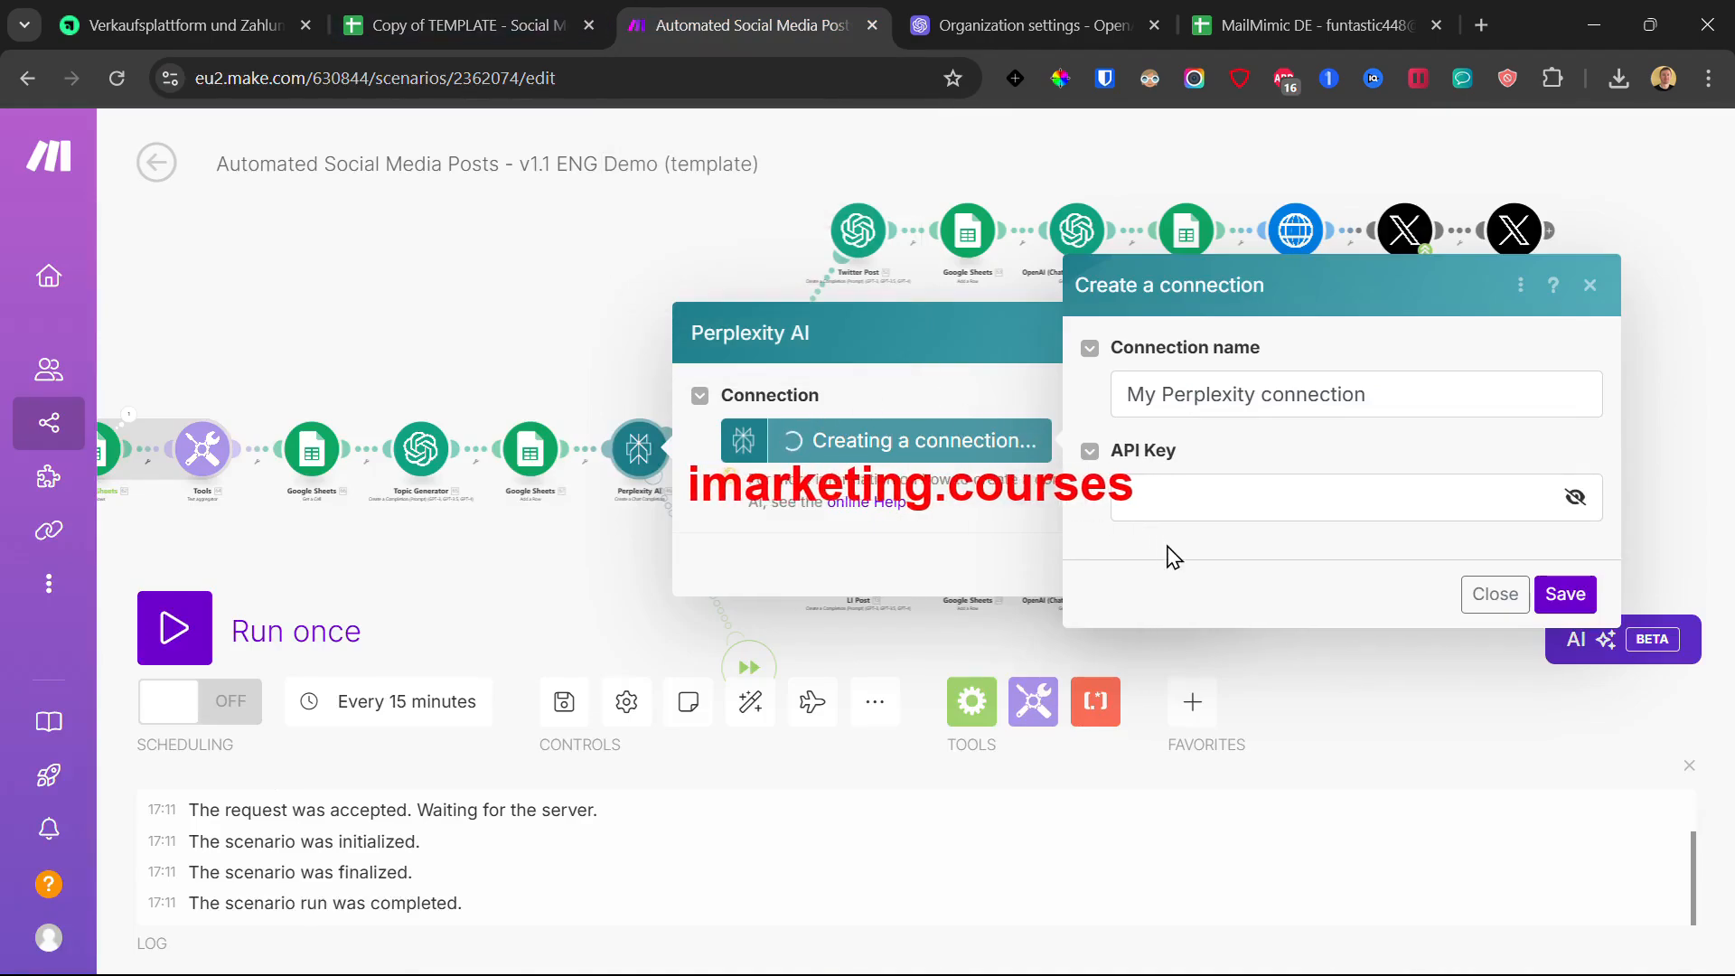
Step: Review the Perplexity prompt on 65. Result with 4096 max tokens and confirm
{"action": "scroll", "coordinate": [806, 395], "scroll_direction": "down", "scroll_amount": 4}
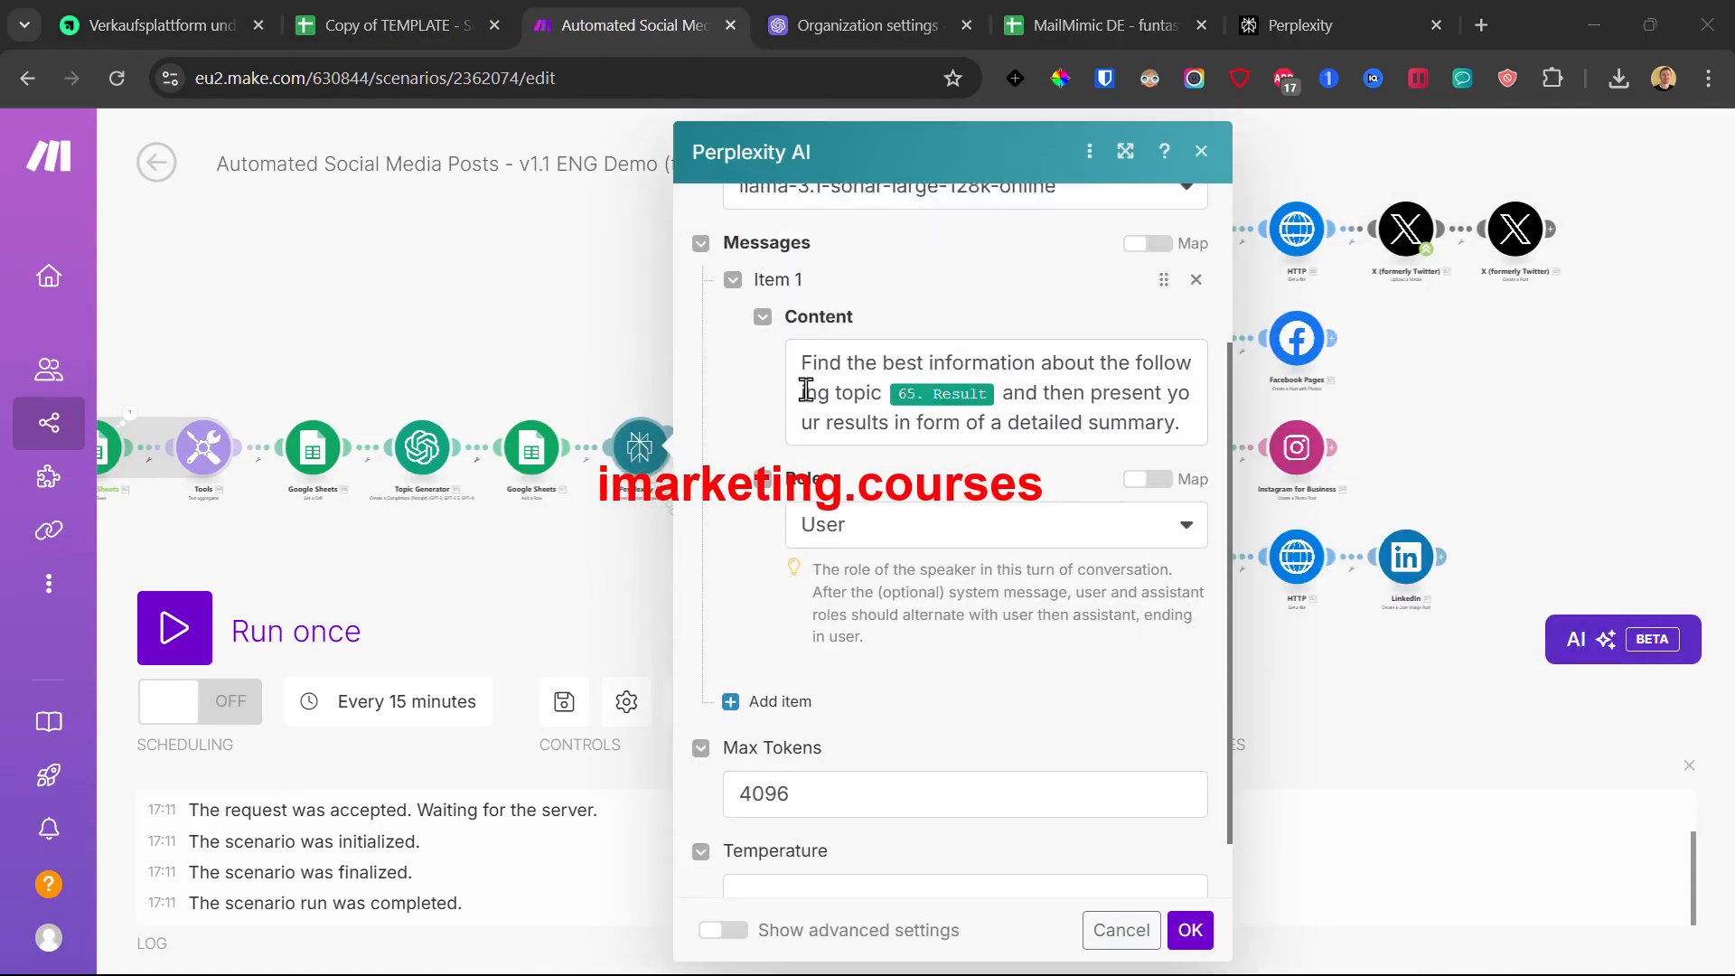
{"action": "scroll", "coordinate": [908, 384], "scroll_direction": "down", "scroll_amount": 1}
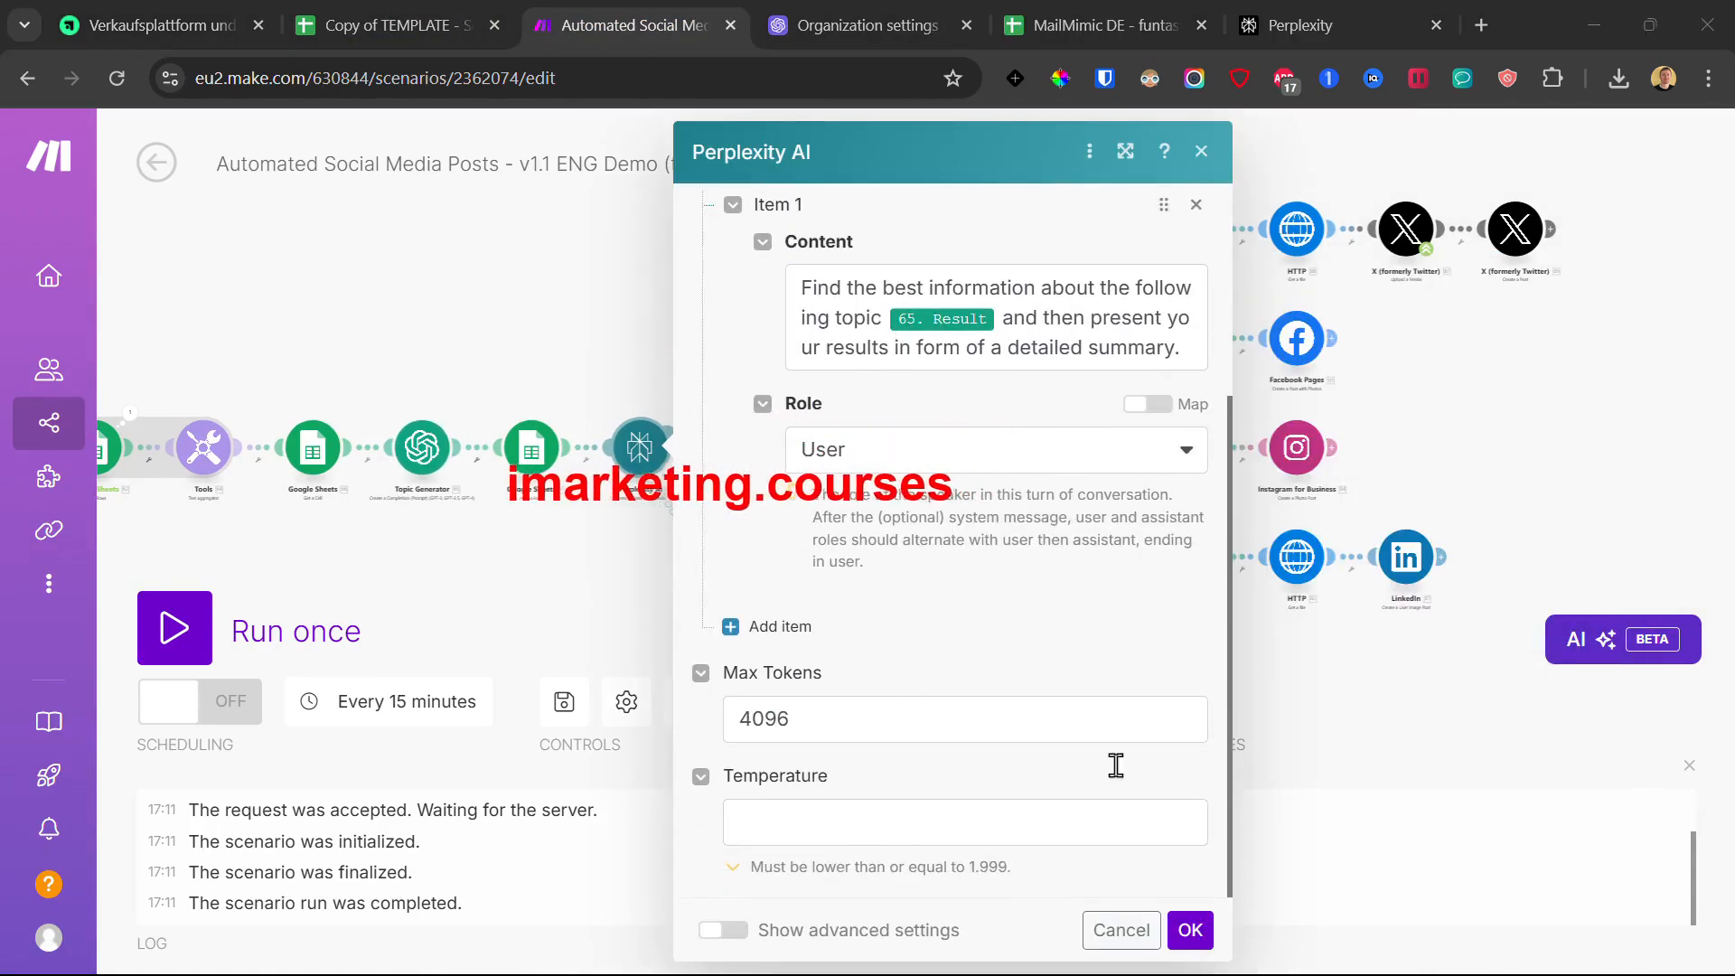
{"action": "left_click", "coordinate": [1189, 931]}
{"action": "scroll", "coordinate": [680, 467], "scroll_direction": "up", "scroll_amount": 2}
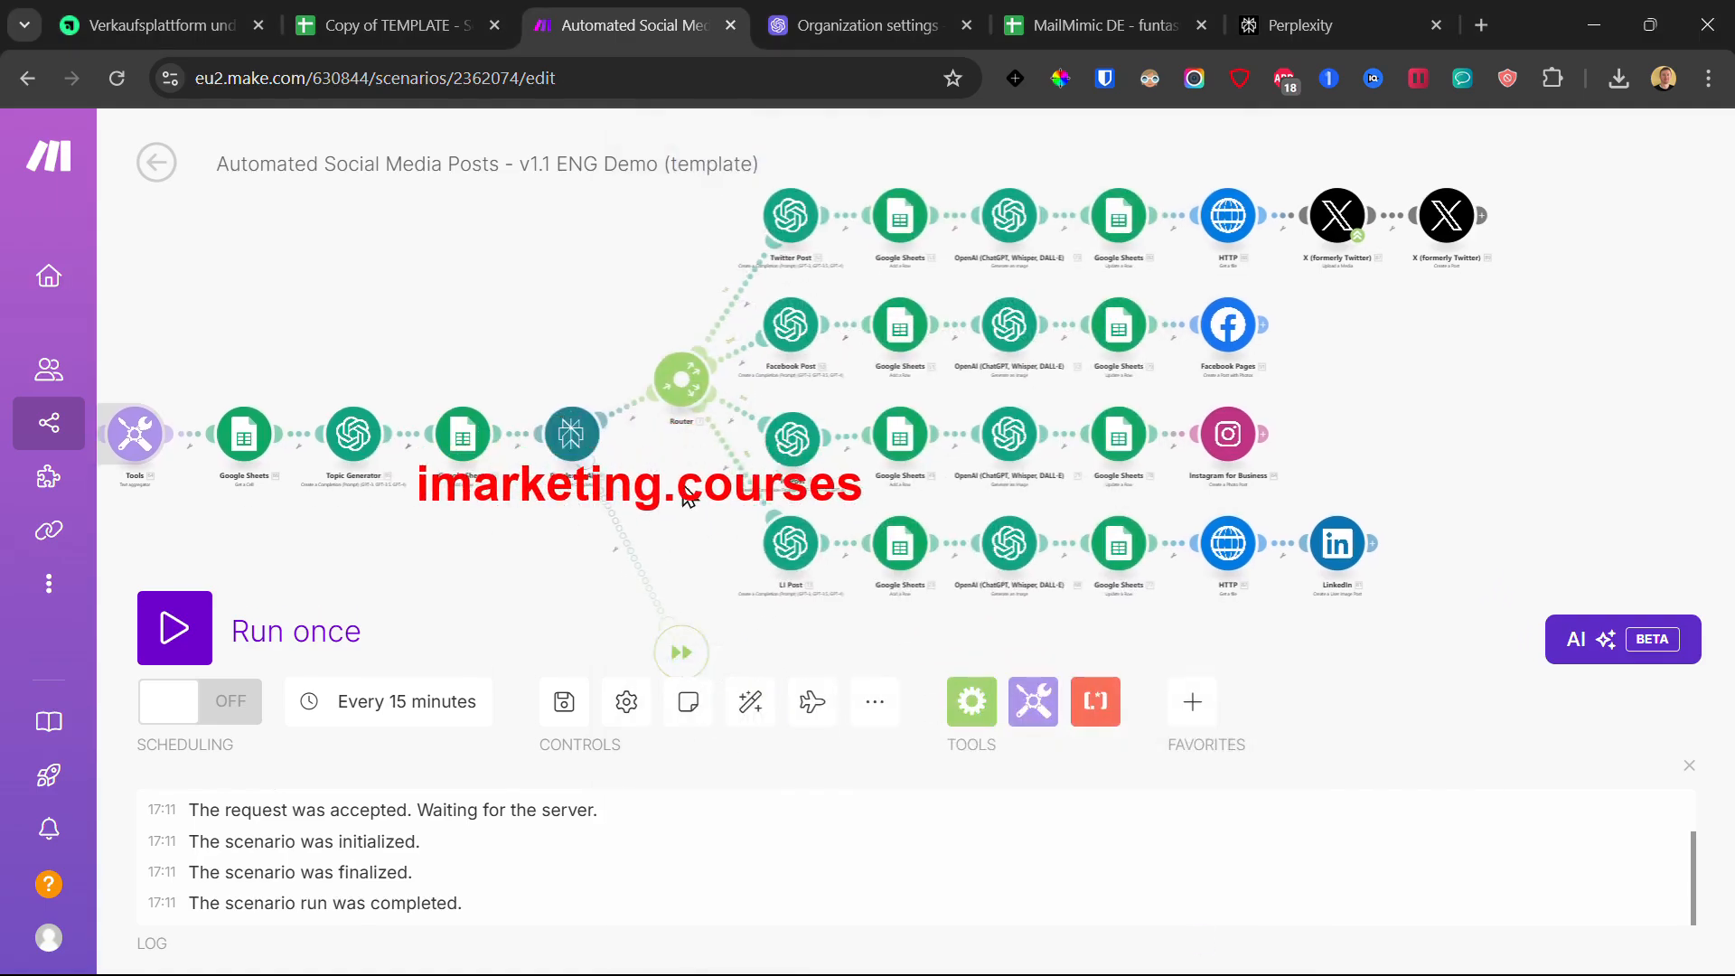
Step: Set the Twitter Post module to use My OpenAI connection and save
{"action": "left_click_drag", "start_coordinate": [676, 455], "coordinate": [657, 613]}
{"action": "left_click_drag", "start_coordinate": [609, 324], "coordinate": [578, 286]}
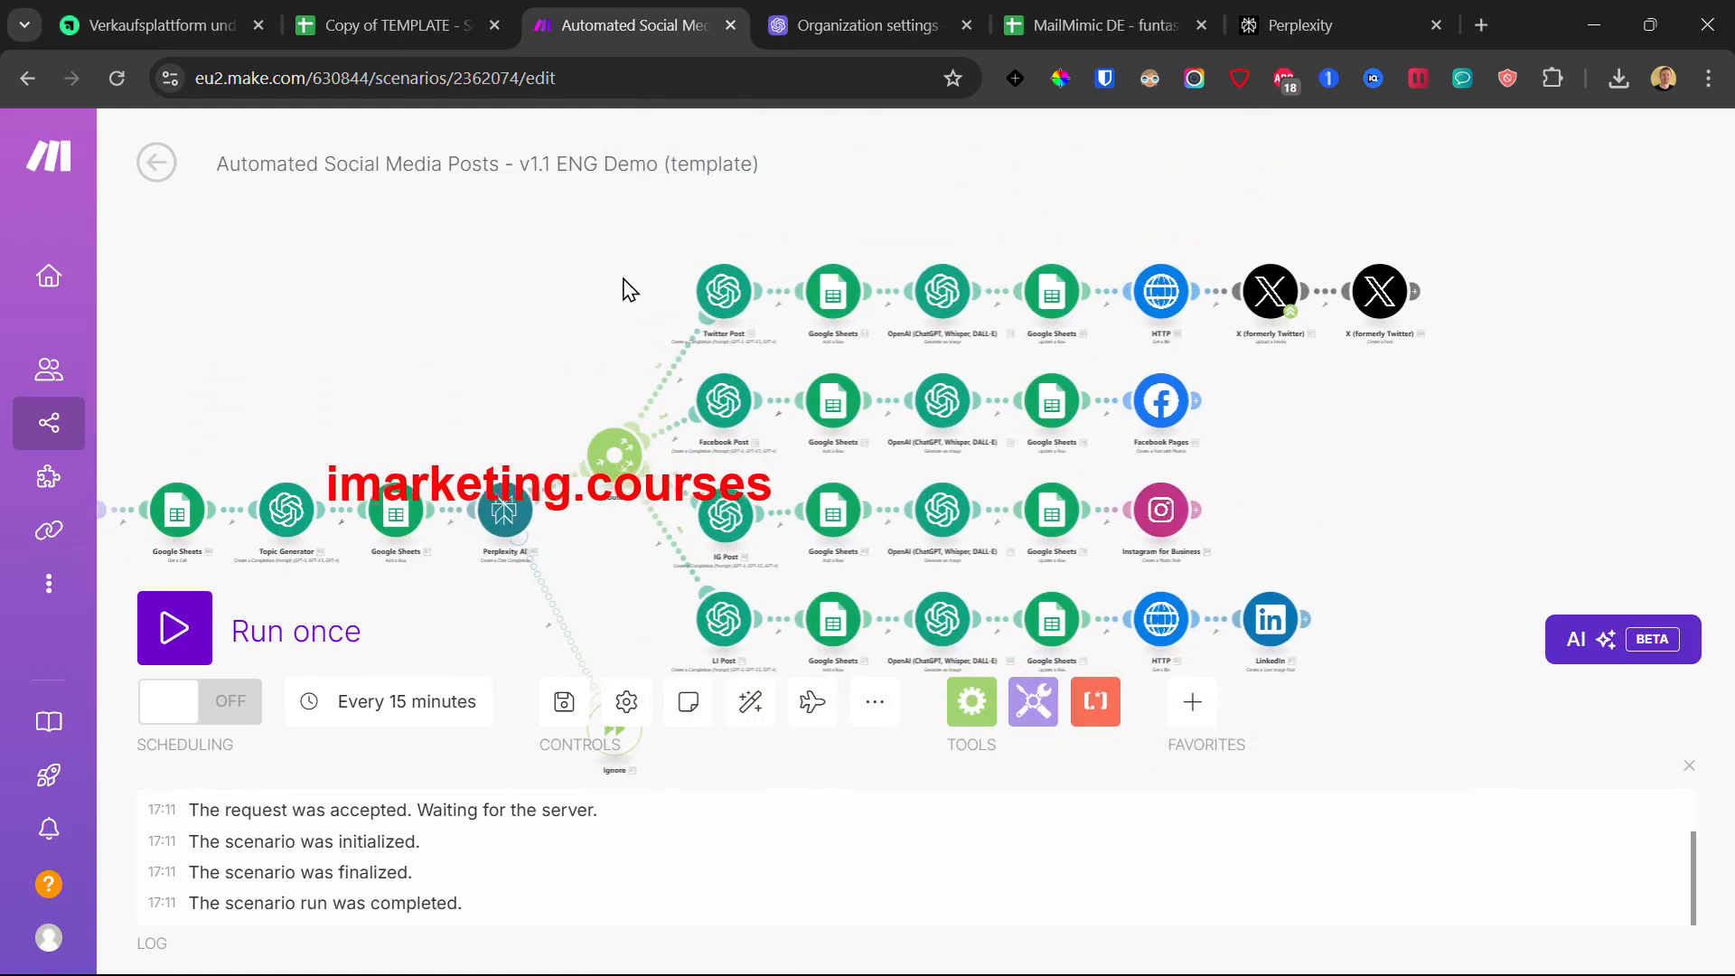
{"action": "left_click", "coordinate": [720, 295]}
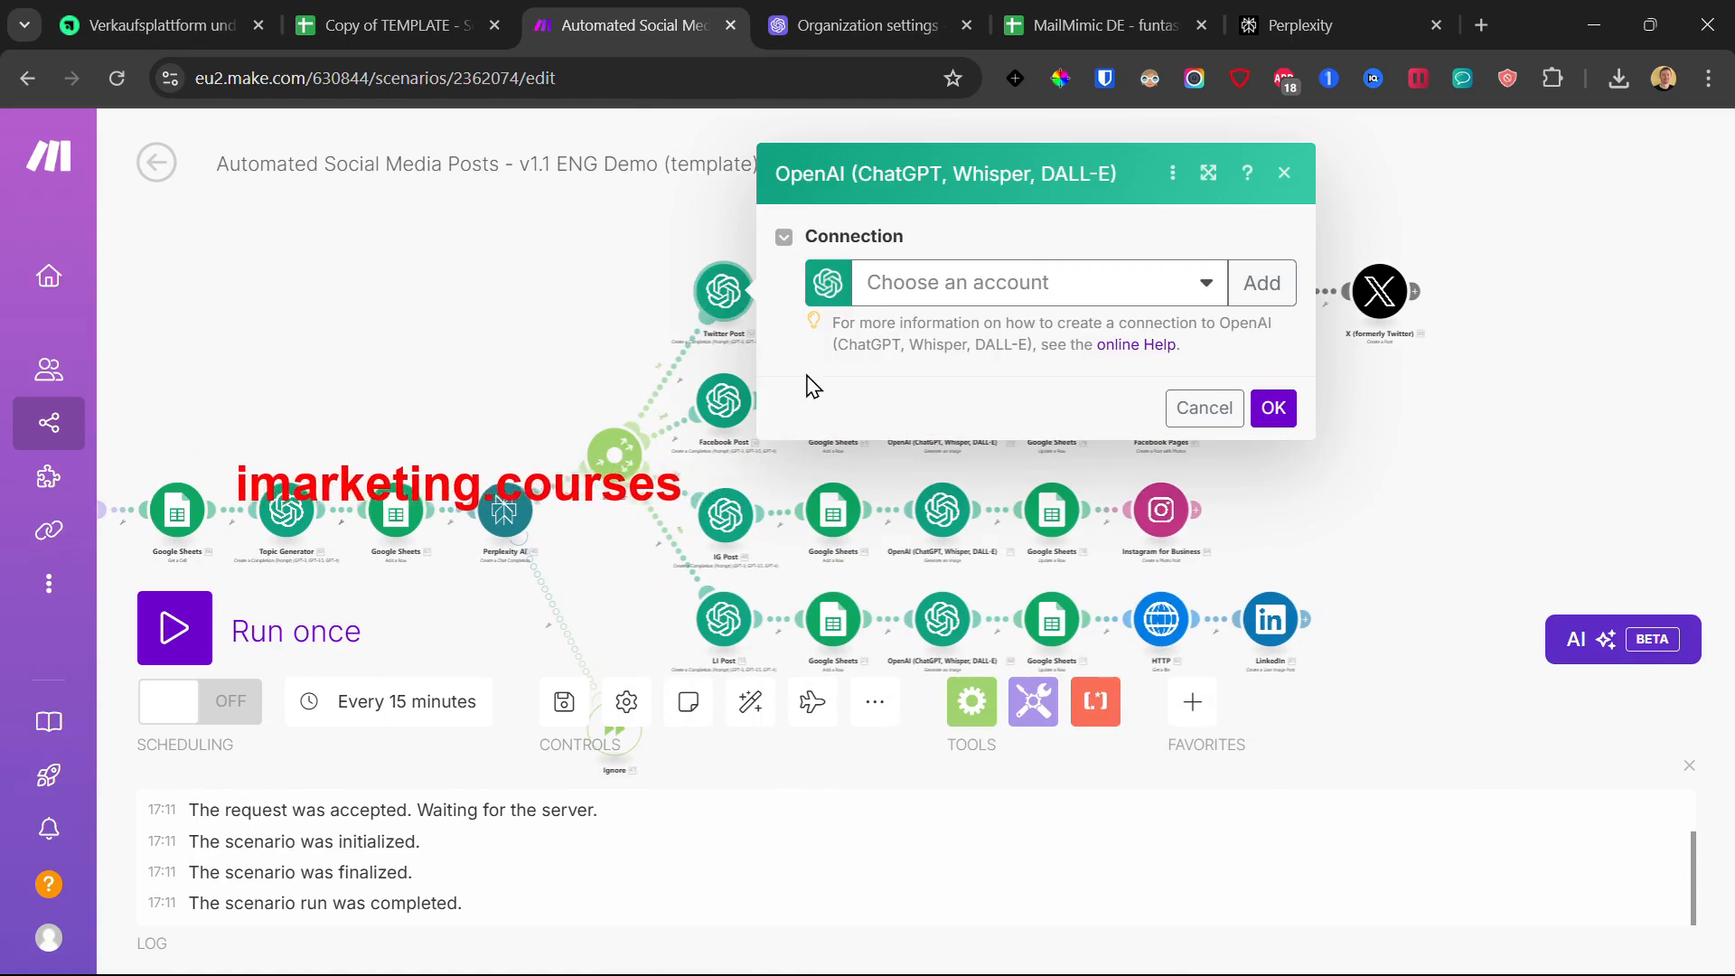
{"action": "left_click", "coordinate": [881, 283]}
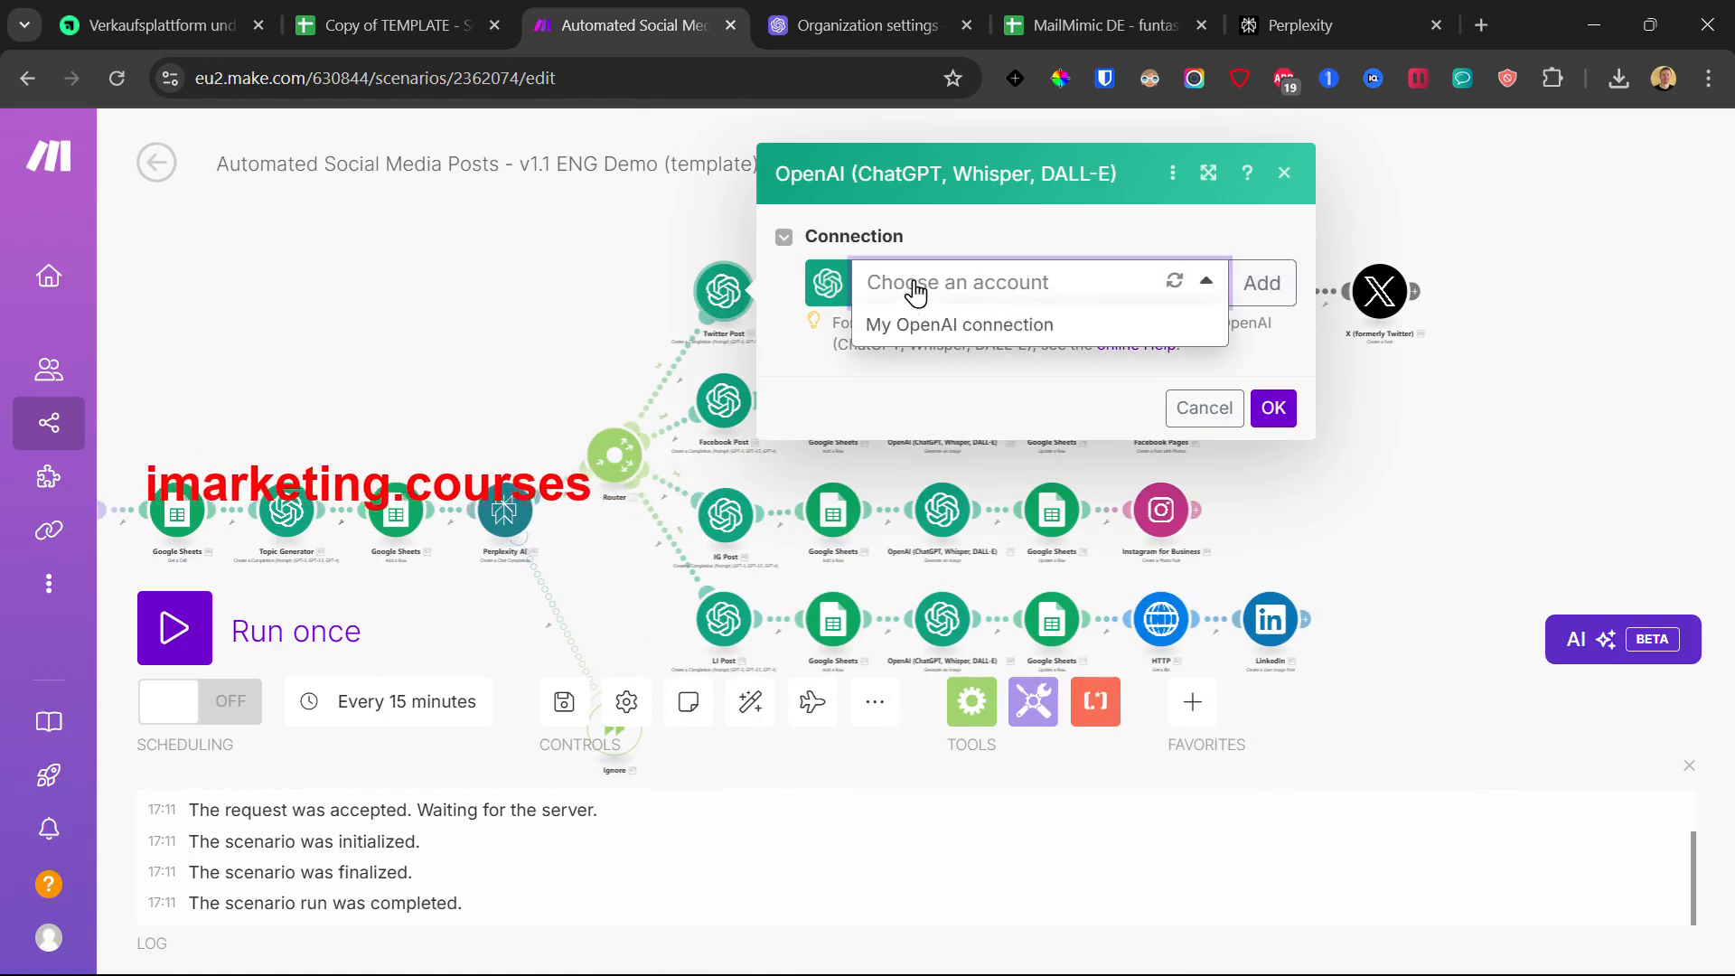
{"action": "left_click", "coordinate": [936, 327]}
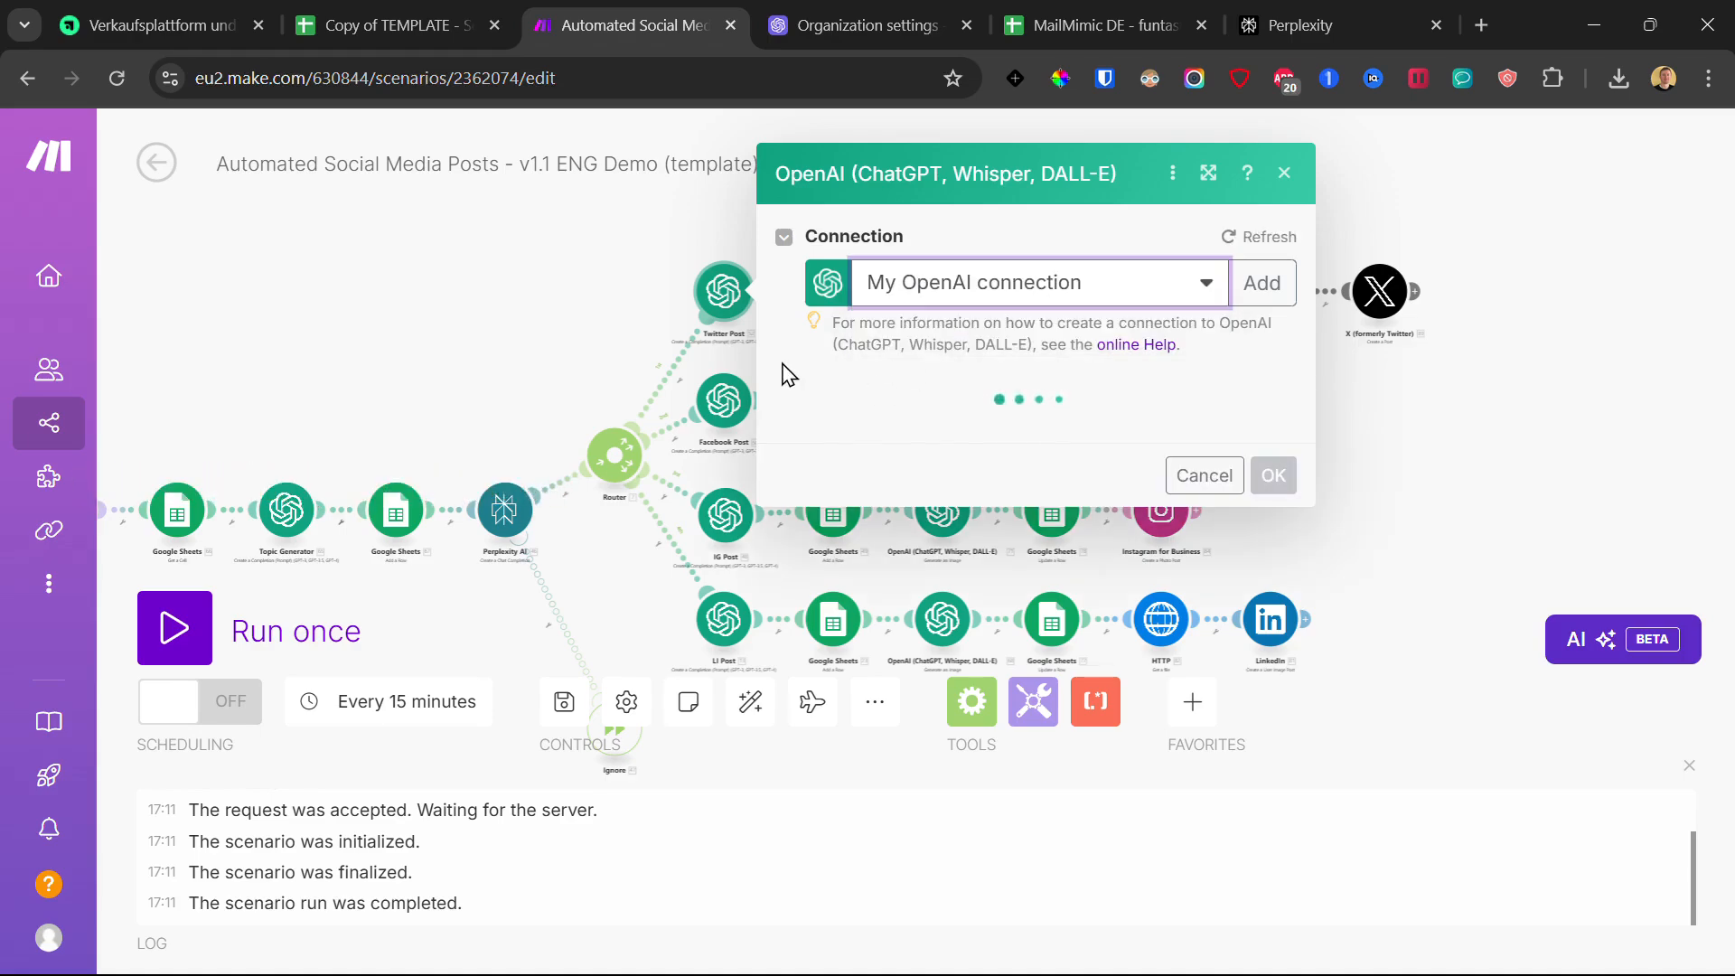
{"action": "scroll", "coordinate": [1175, 506], "scroll_direction": "down", "scroll_amount": 7}
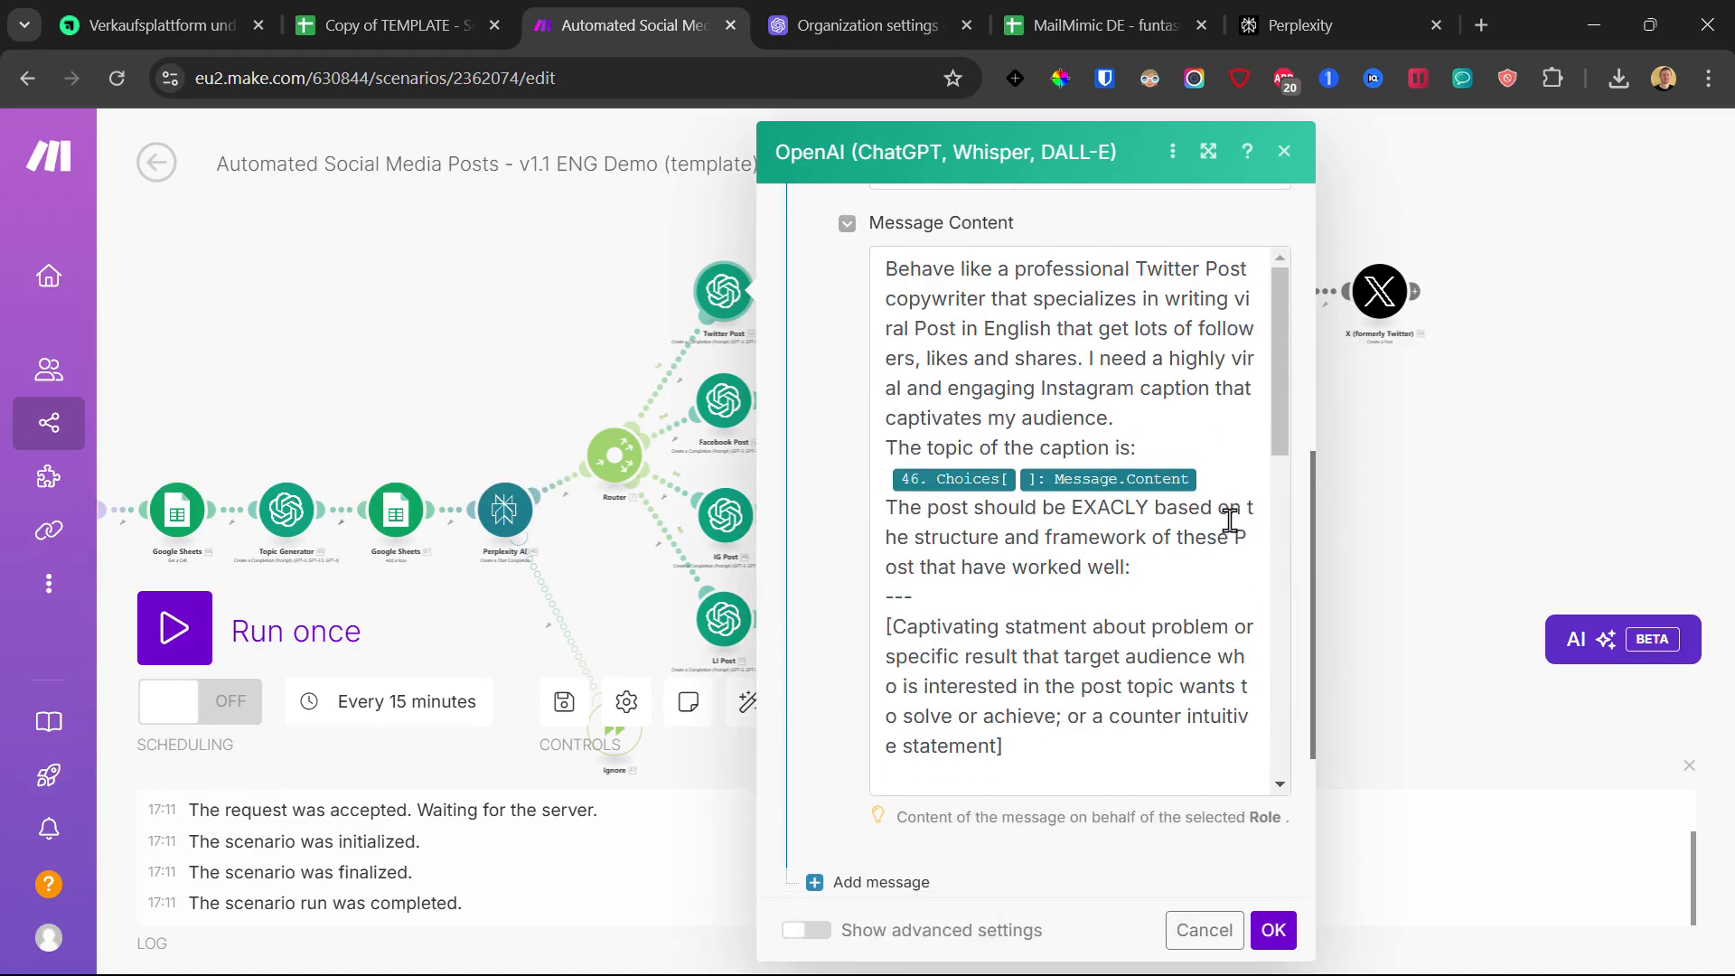
{"action": "scroll", "coordinate": [1114, 529], "scroll_direction": "down", "scroll_amount": 10}
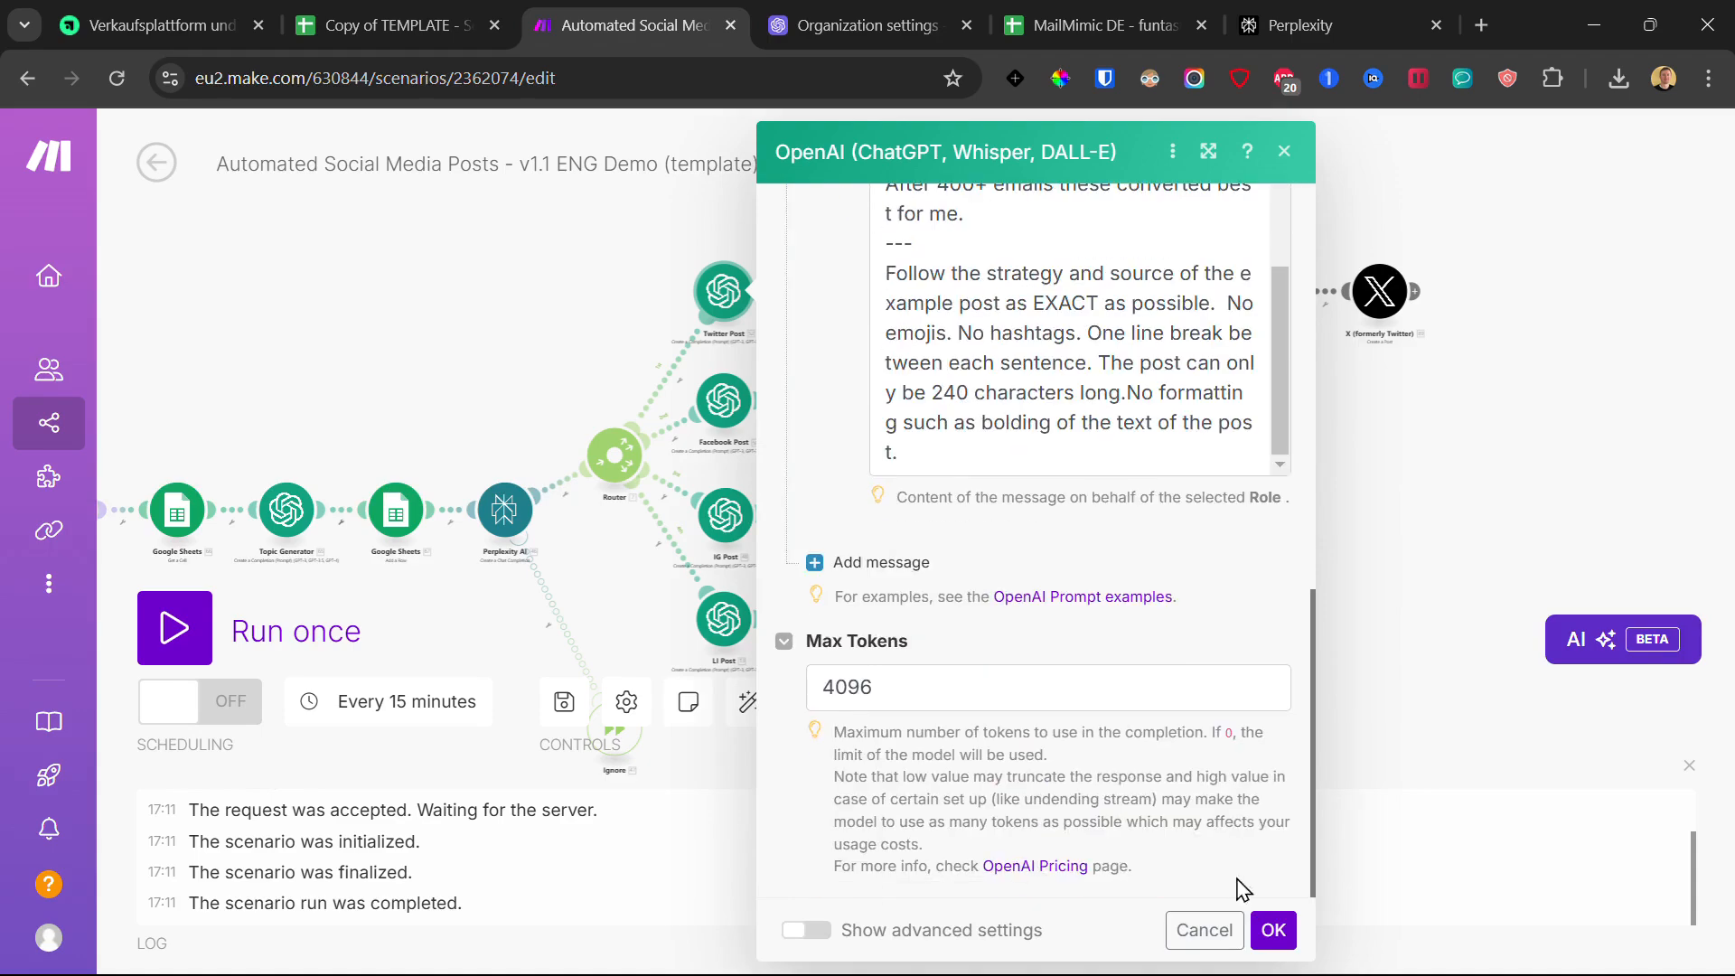
{"action": "left_click", "coordinate": [1273, 931]}
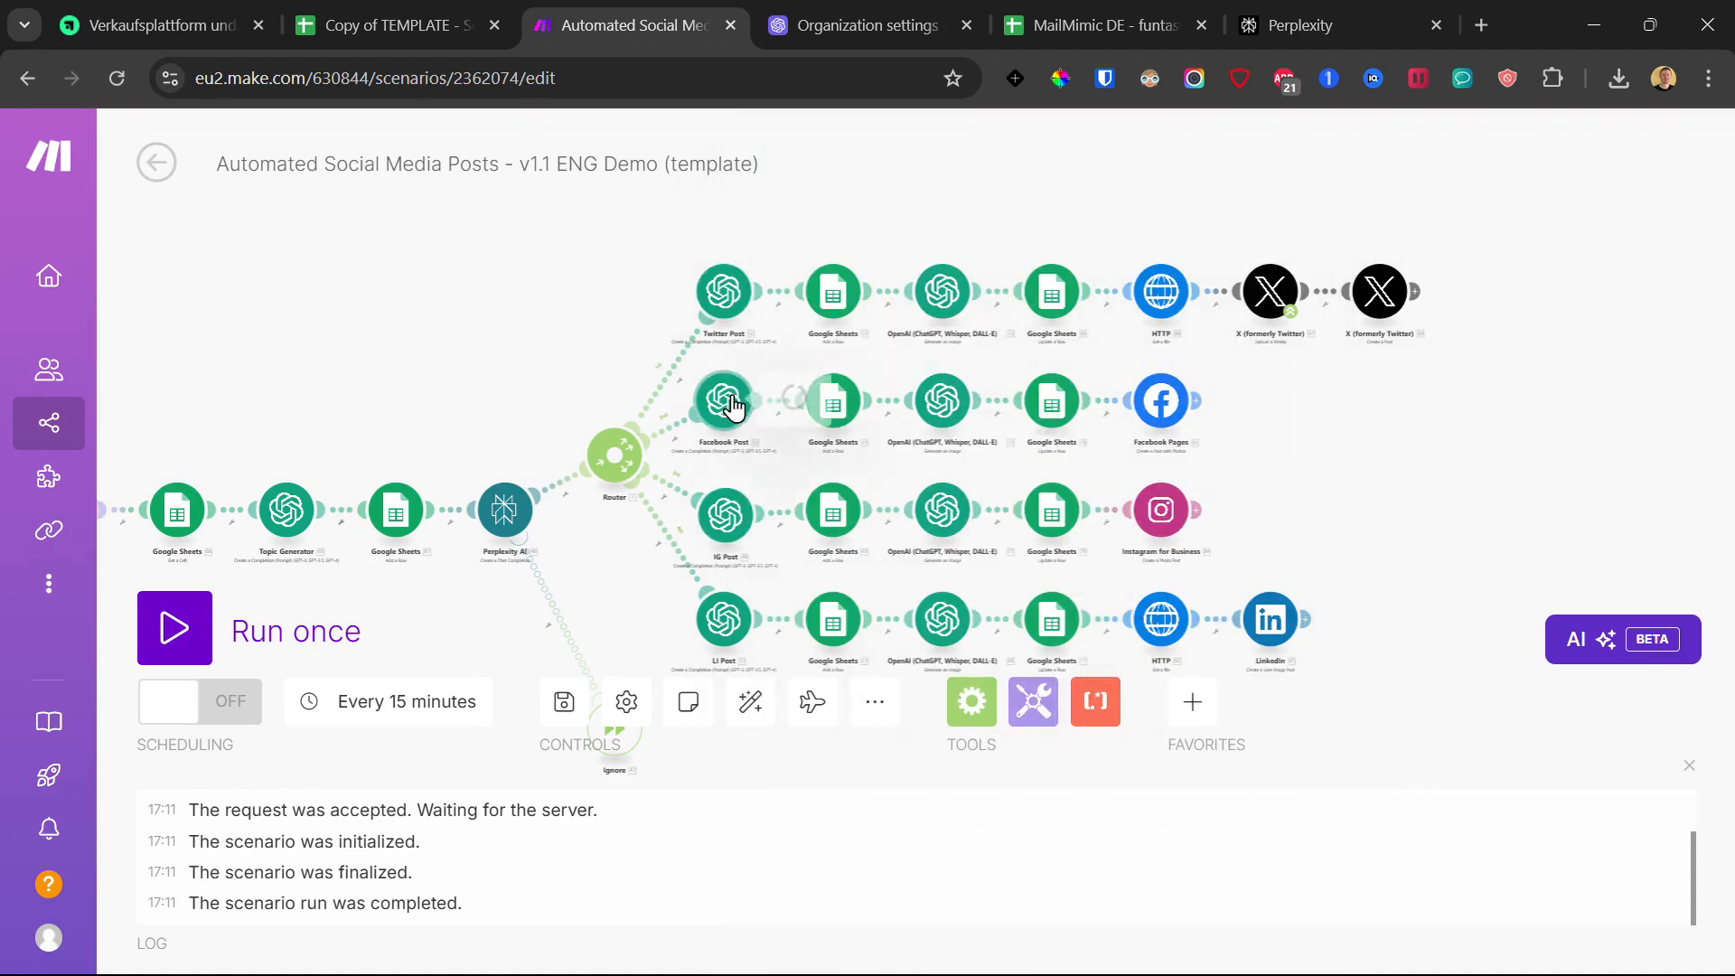
Step: Switch the Facebook Post and IG Post modules to My OpenAI connection
{"action": "left_click", "coordinate": [726, 400]}
{"action": "left_click", "coordinate": [1012, 393]}
{"action": "left_click", "coordinate": [974, 450]}
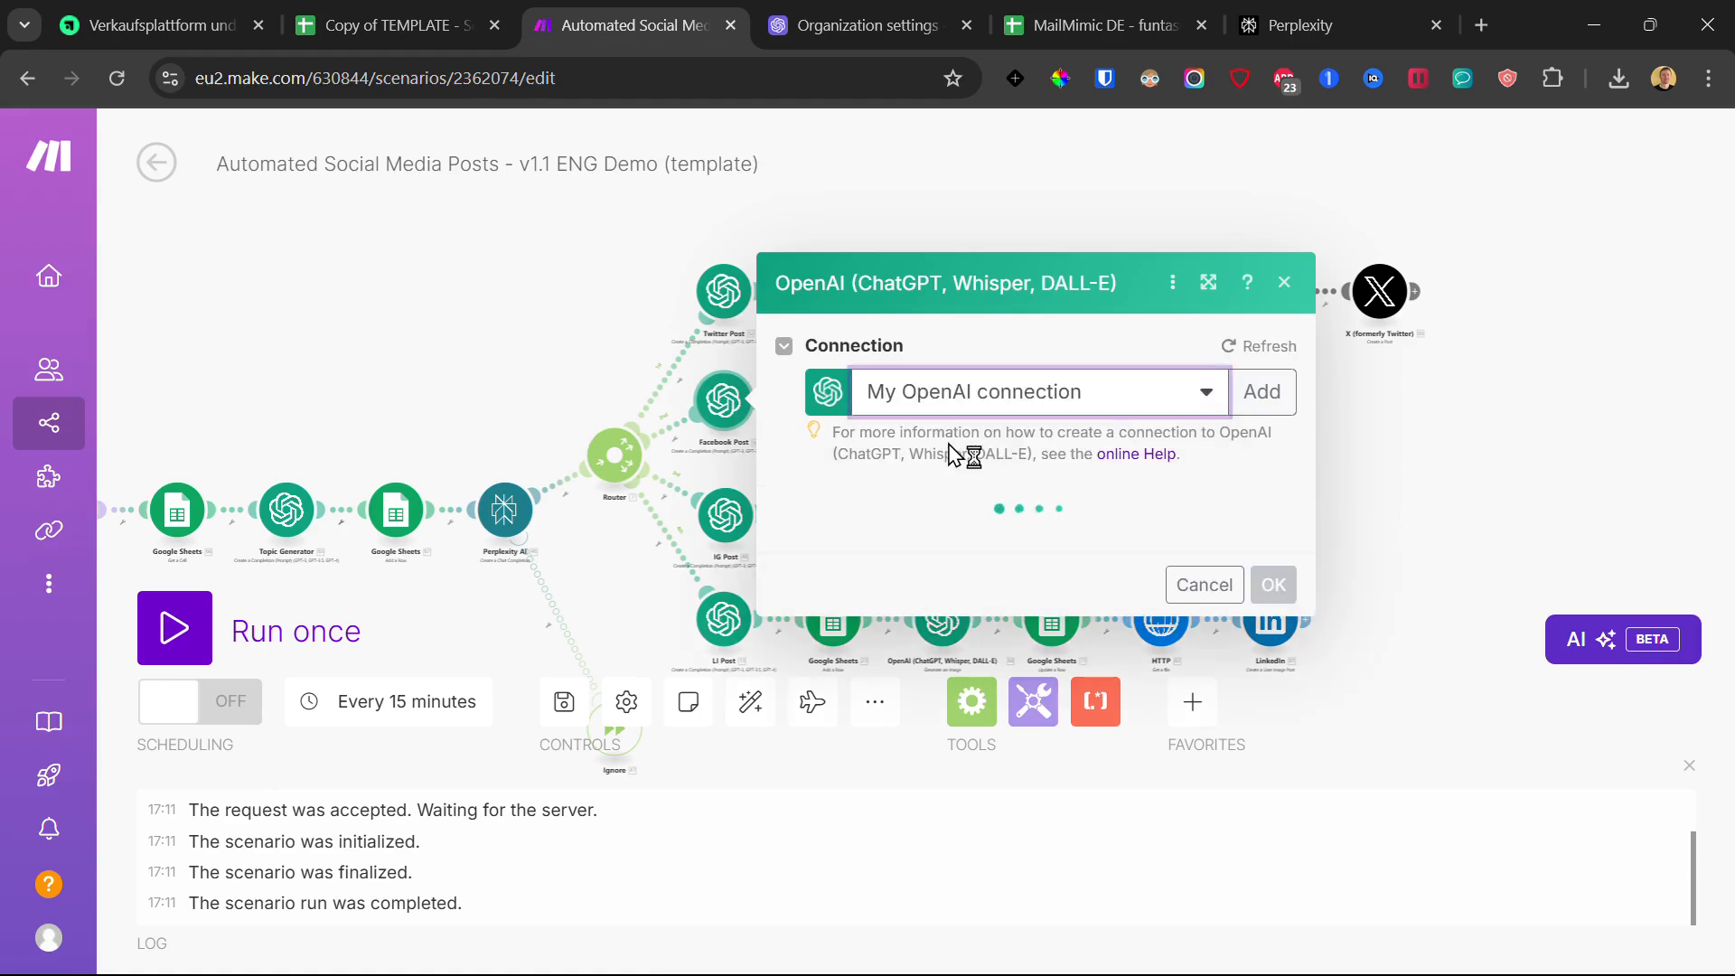
{"action": "scroll", "coordinate": [1184, 624], "scroll_direction": "down", "scroll_amount": 8}
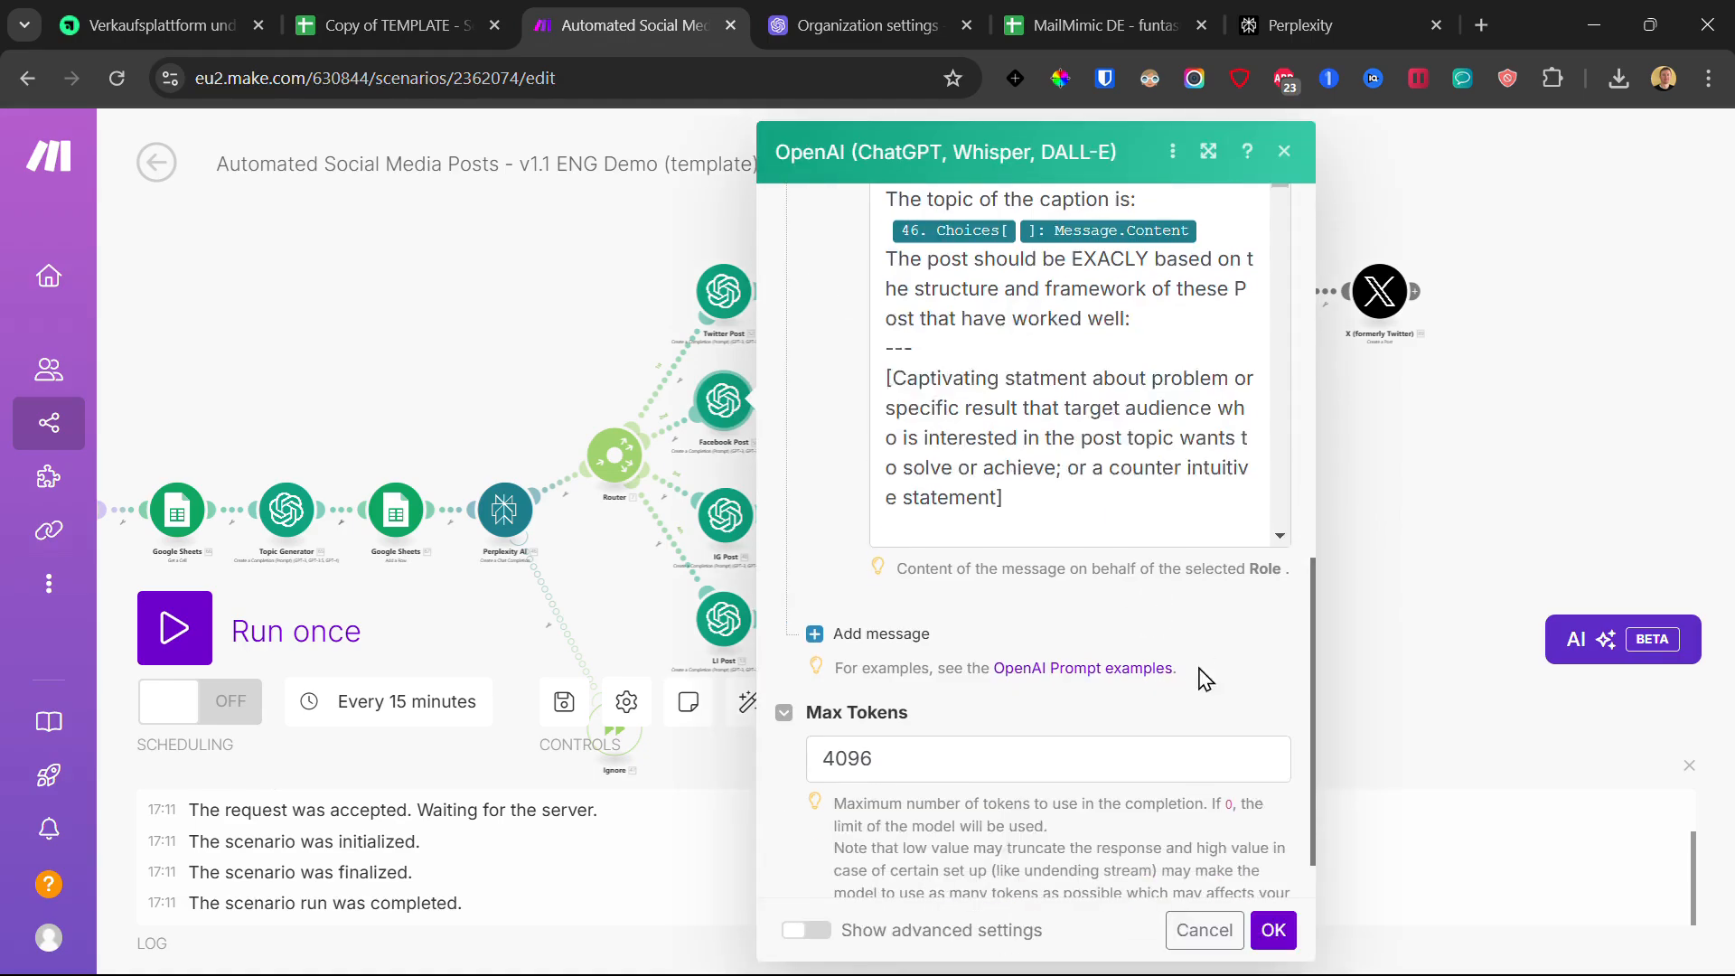
{"action": "left_click", "coordinate": [1275, 931]}
{"action": "left_click", "coordinate": [757, 517]}
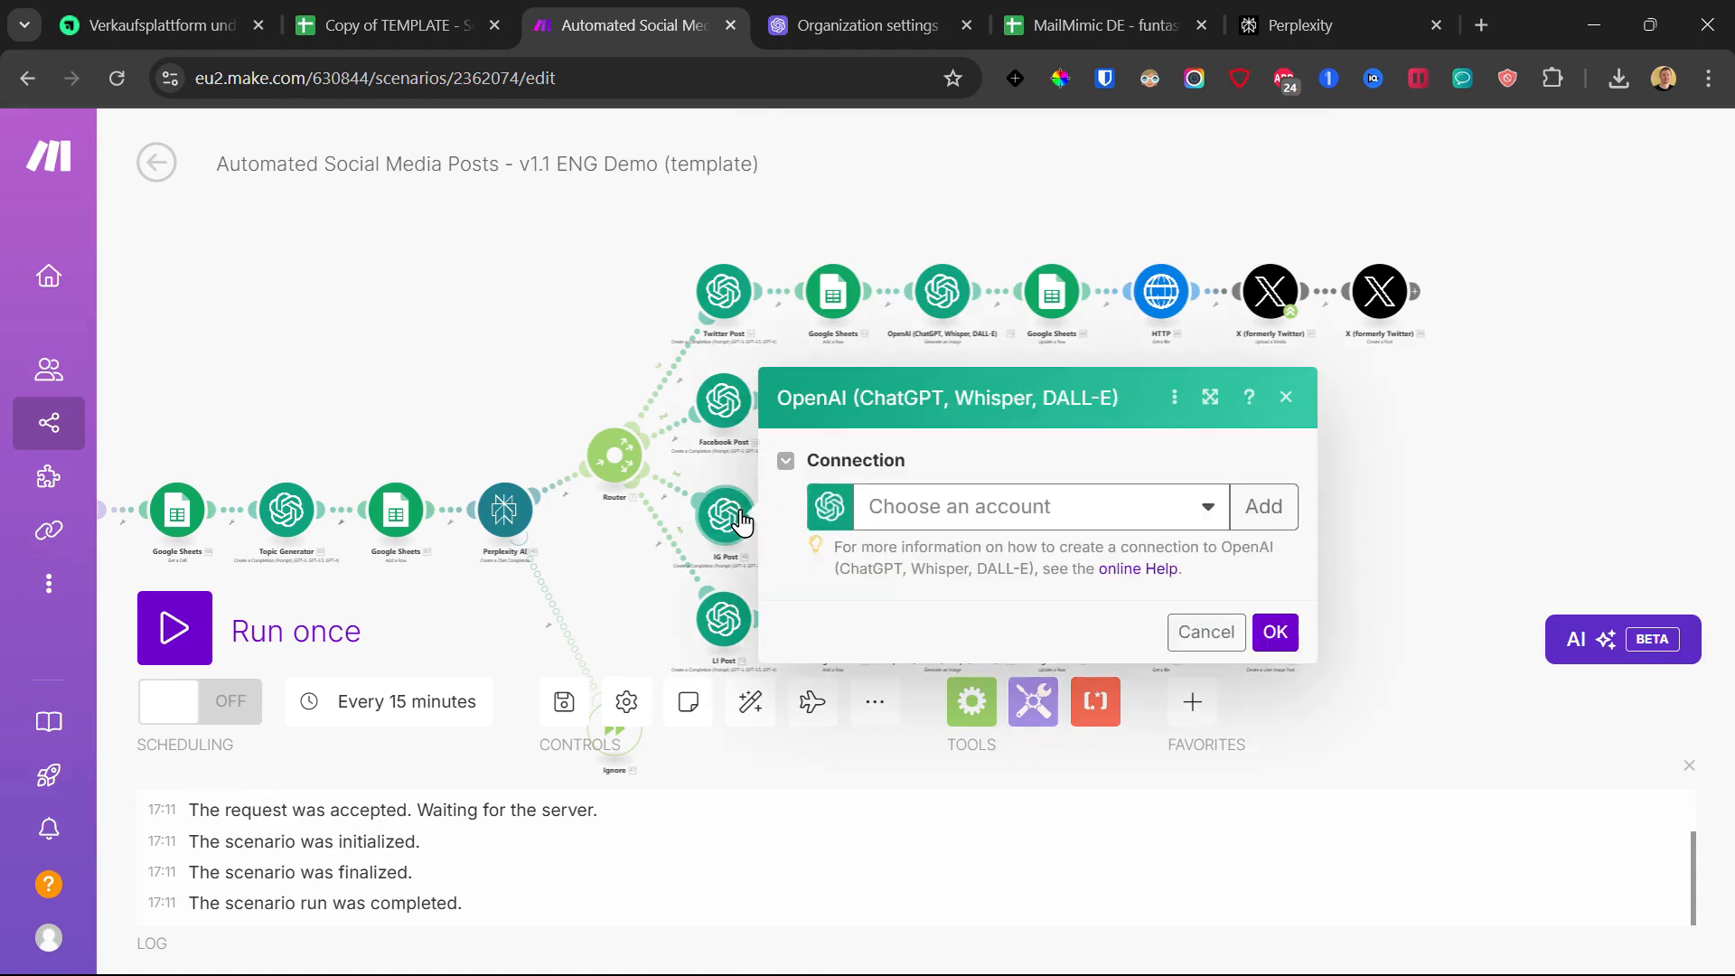
{"action": "left_click", "coordinate": [969, 504]}
{"action": "left_click", "coordinate": [1057, 551]}
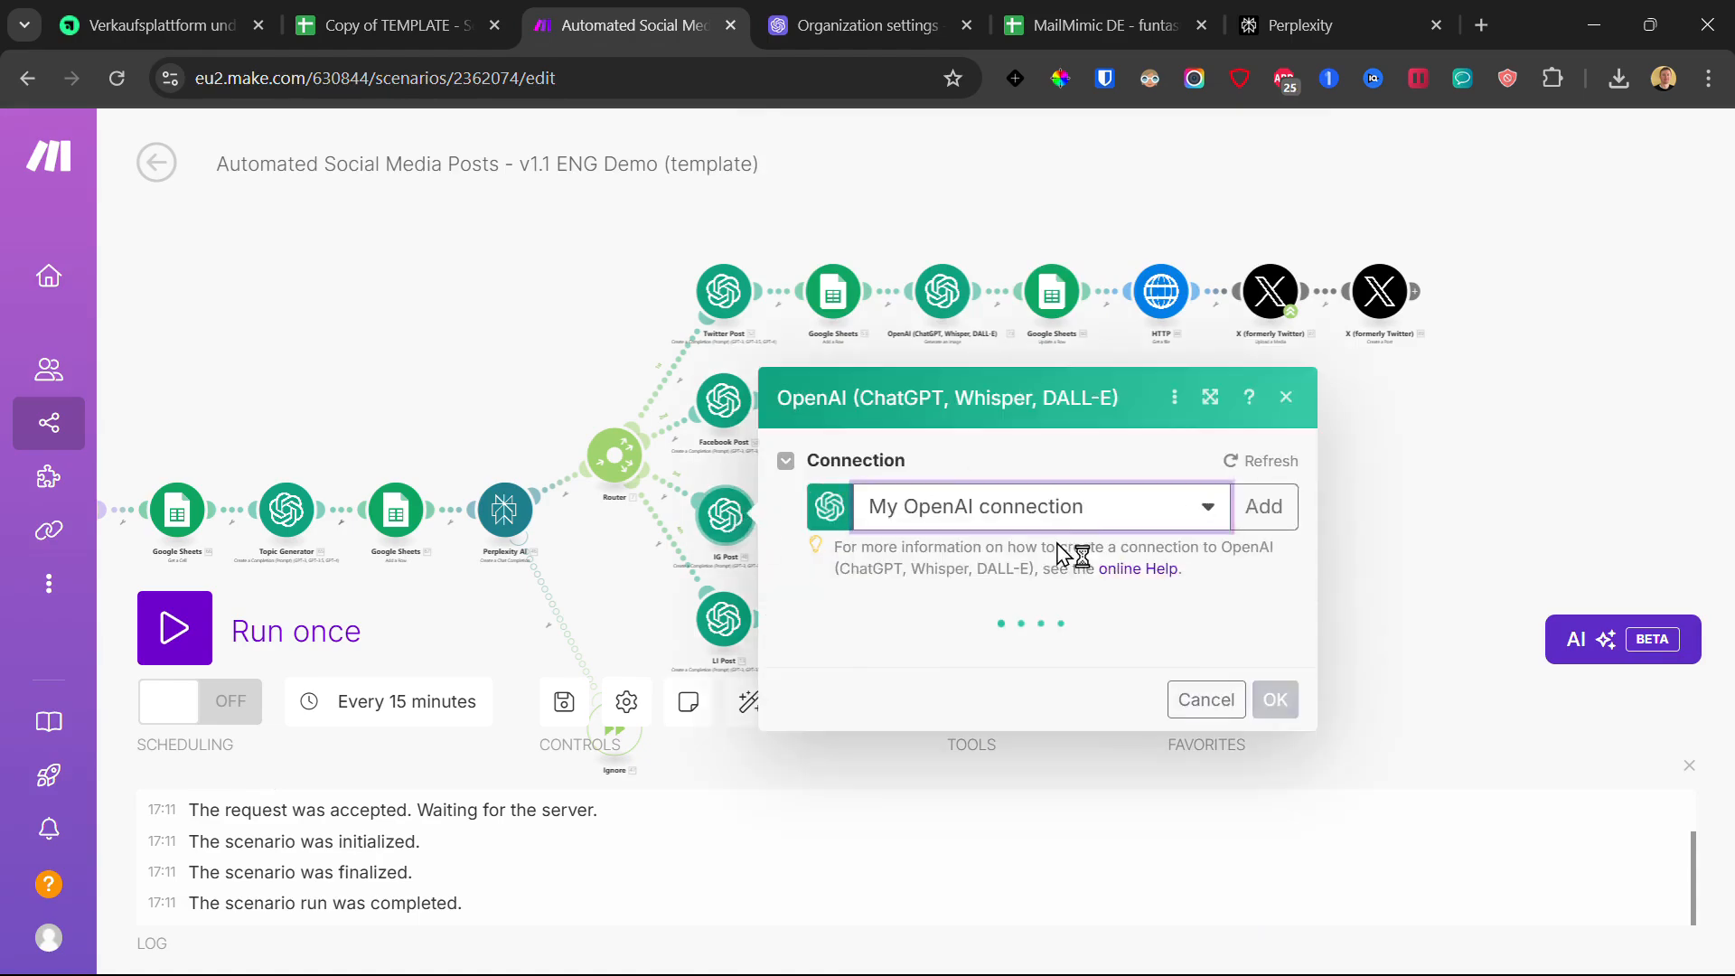
{"action": "scroll", "coordinate": [1020, 529], "scroll_direction": "down", "scroll_amount": 15}
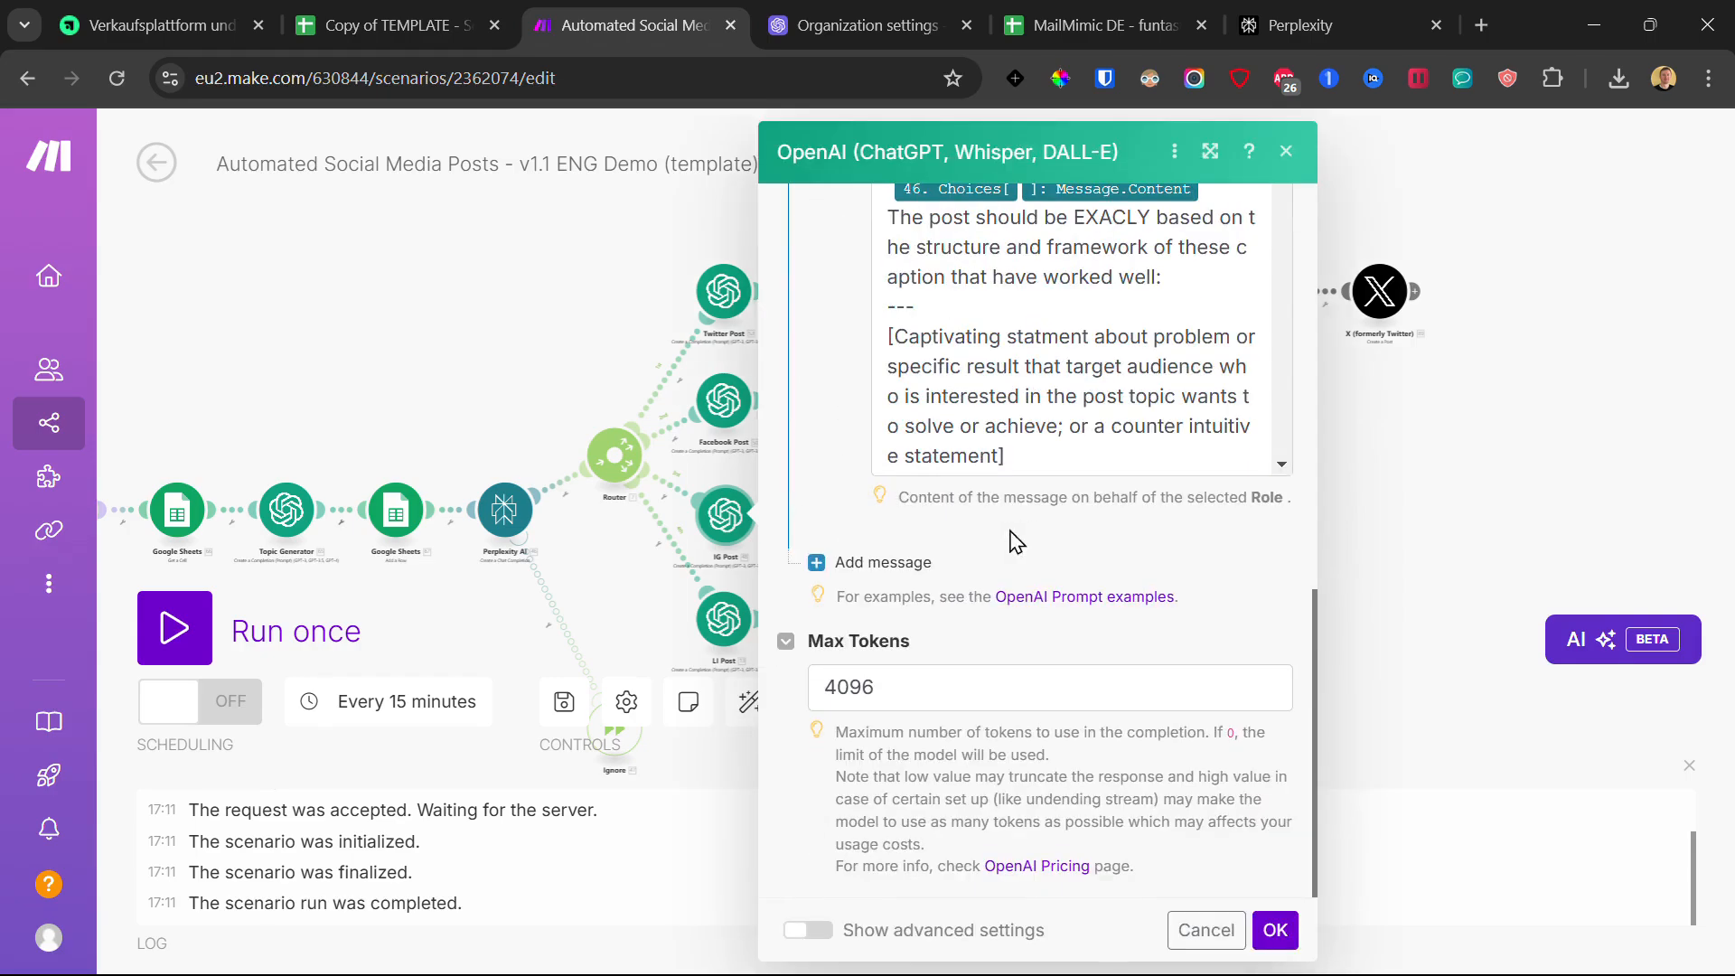
{"action": "left_click", "coordinate": [1275, 930]}
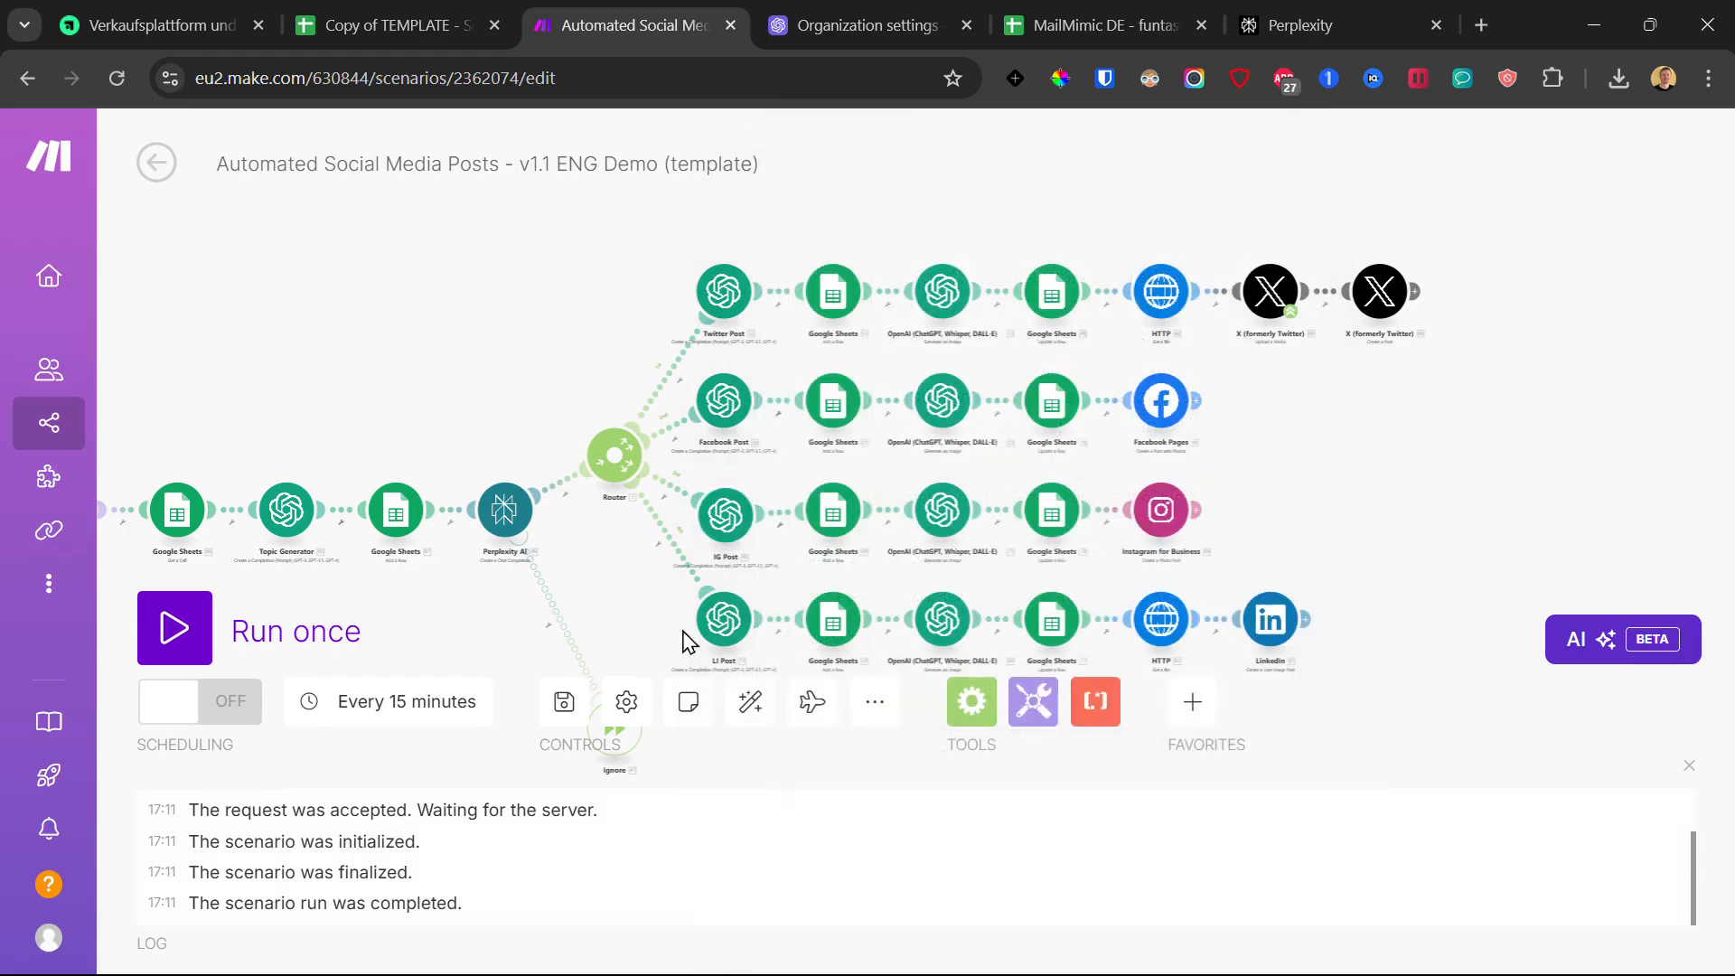
Step: Set the LI Post module to My OpenAI connection and save
{"action": "left_click", "coordinate": [734, 644]}
{"action": "left_click", "coordinate": [1018, 629]}
{"action": "left_click", "coordinate": [986, 662]}
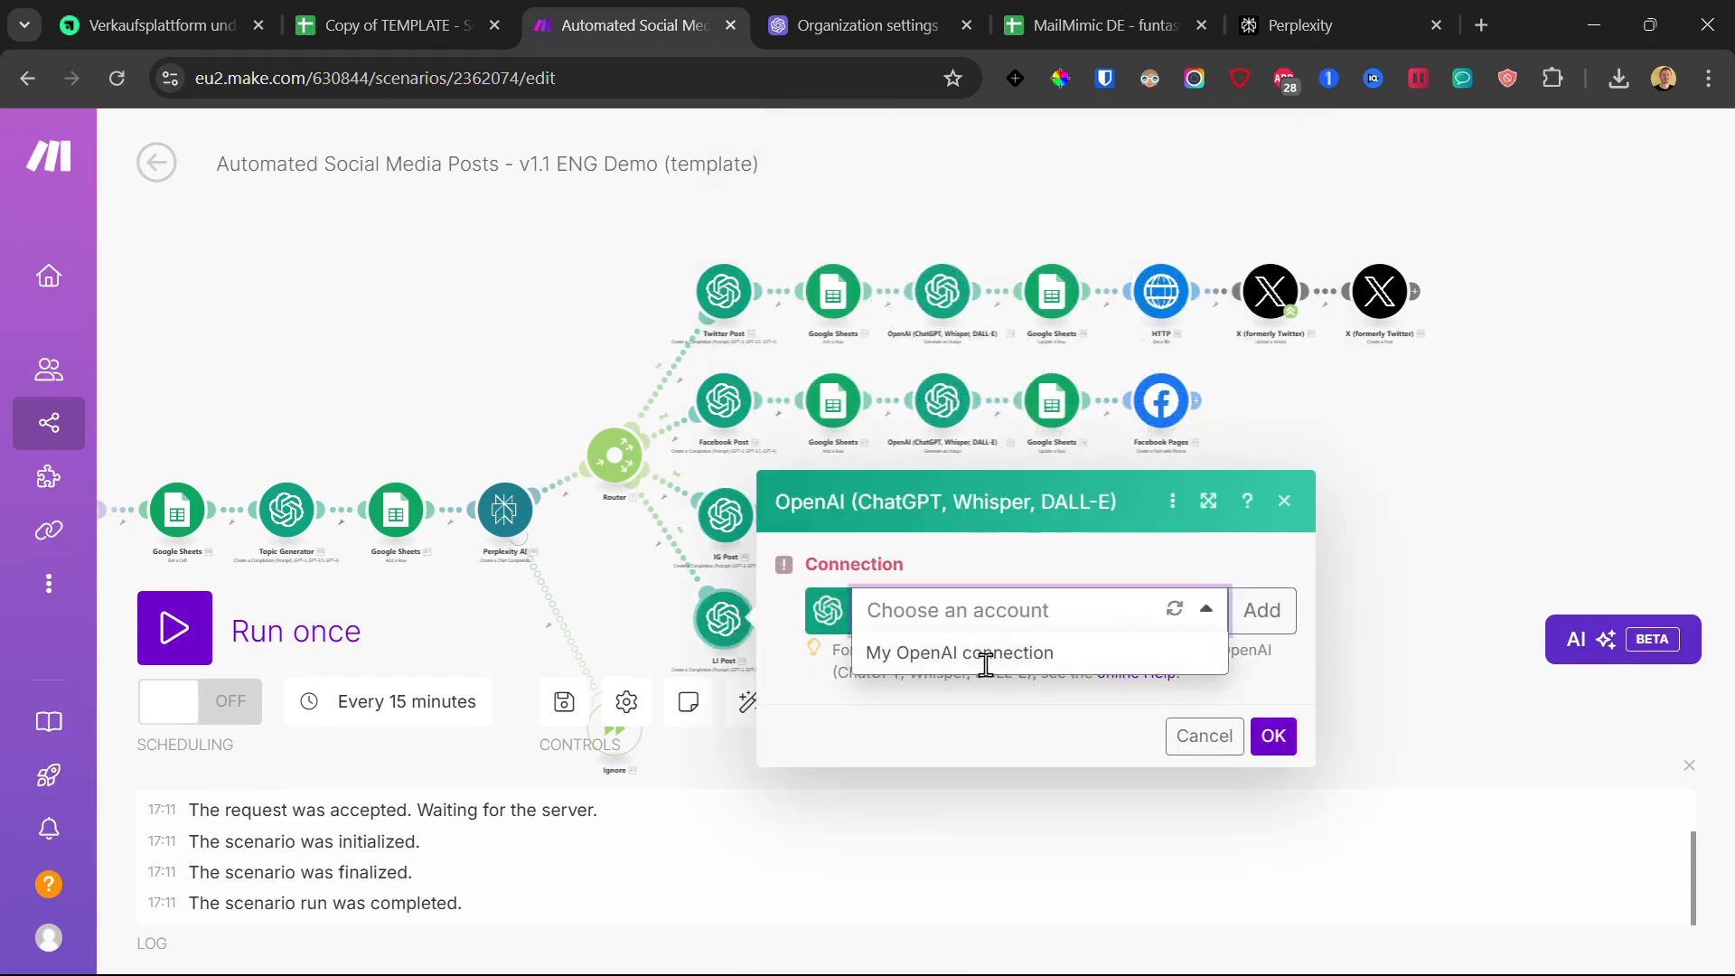
{"action": "left_click", "coordinate": [1008, 611]}
{"action": "left_click", "coordinate": [990, 638]}
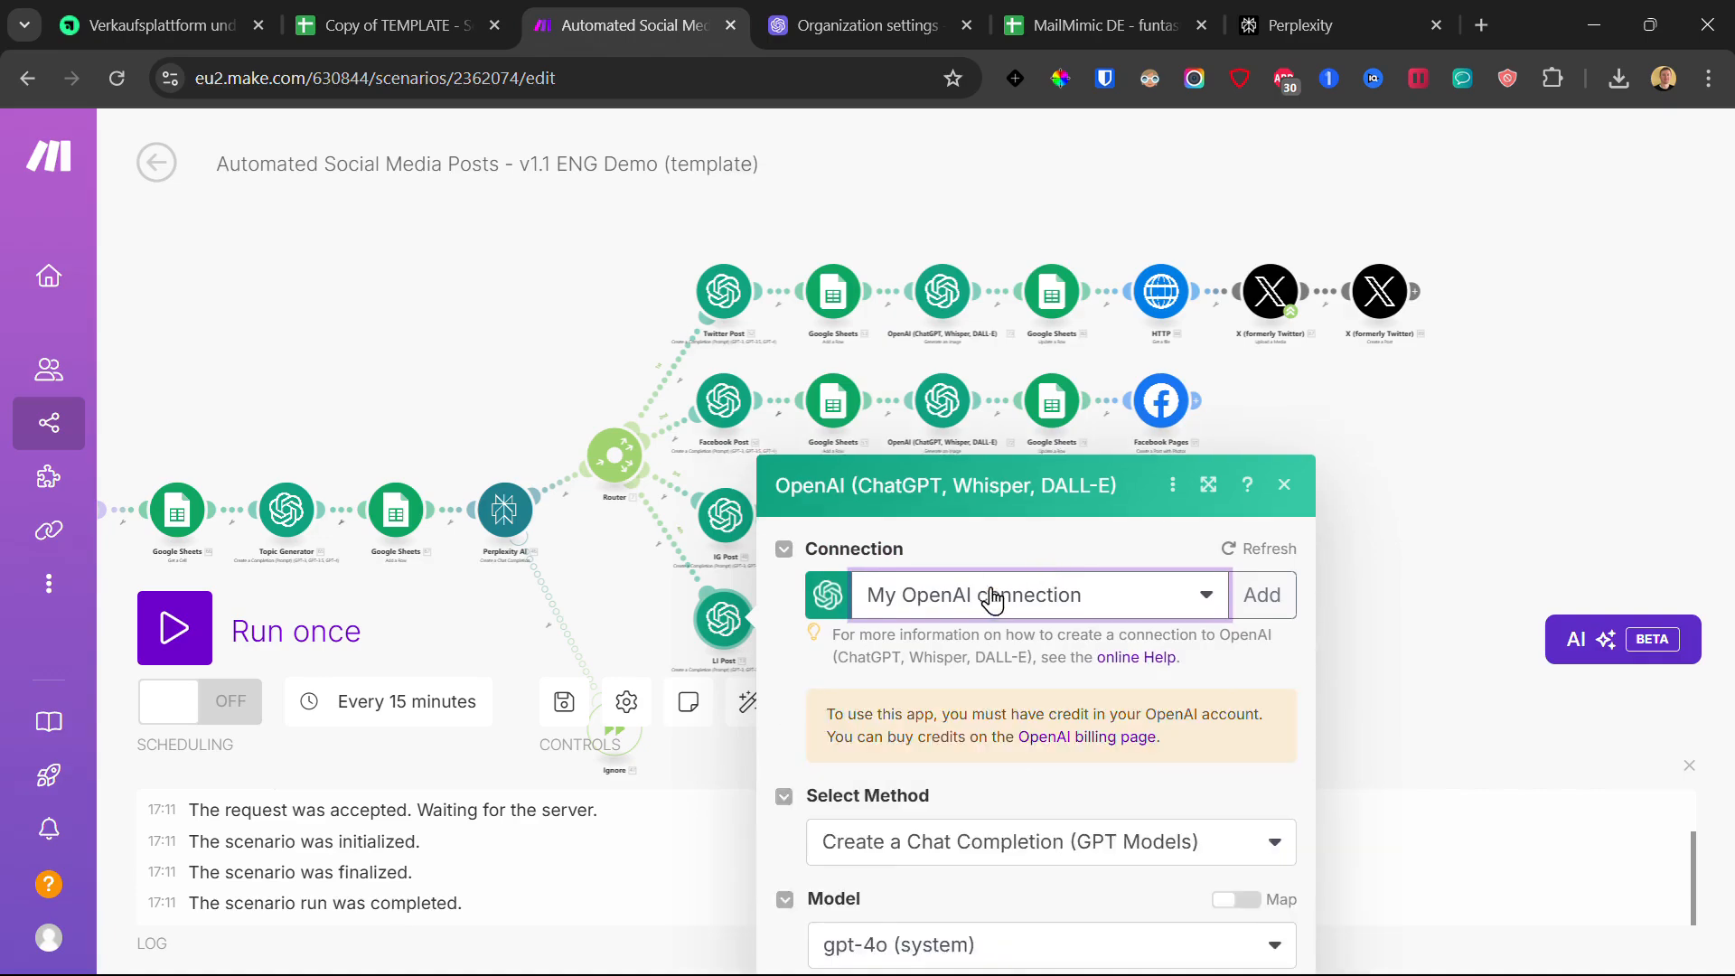
{"action": "scroll", "coordinate": [1132, 701], "scroll_direction": "down", "scroll_amount": 10}
{"action": "left_click", "coordinate": [1252, 930]}
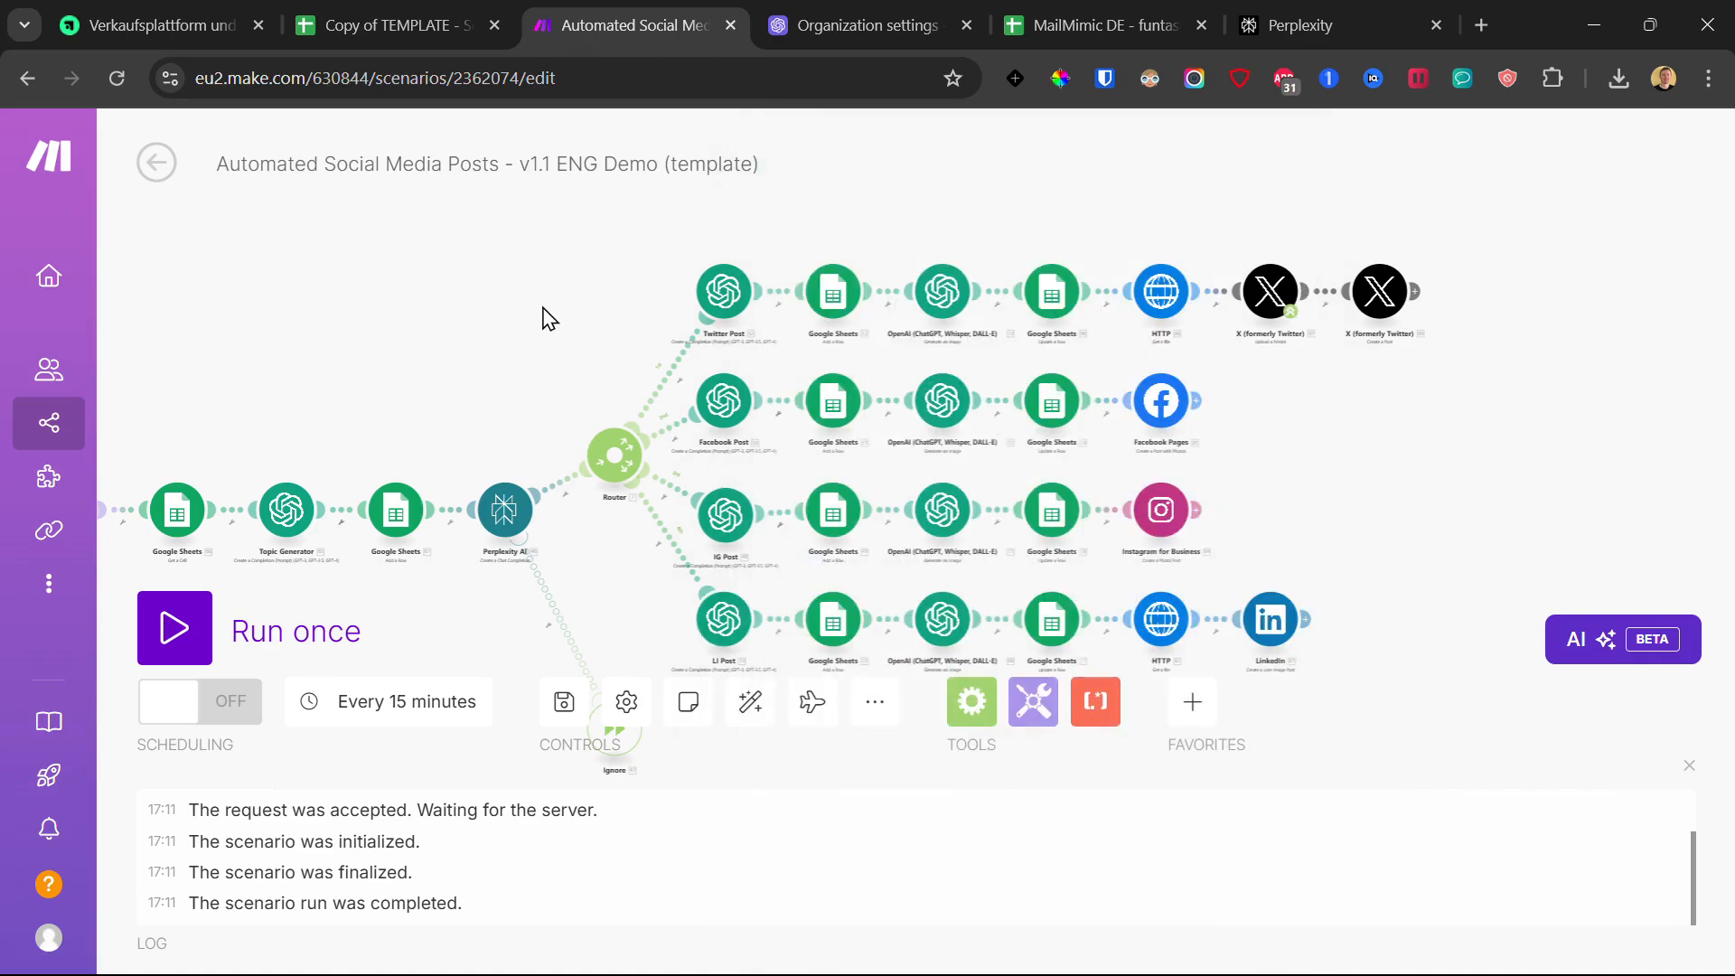
Step: Paste the spreadsheet ID into the Twitter row's Sheets module, keeping the Twitter sheet
{"action": "left_click", "coordinate": [826, 279]}
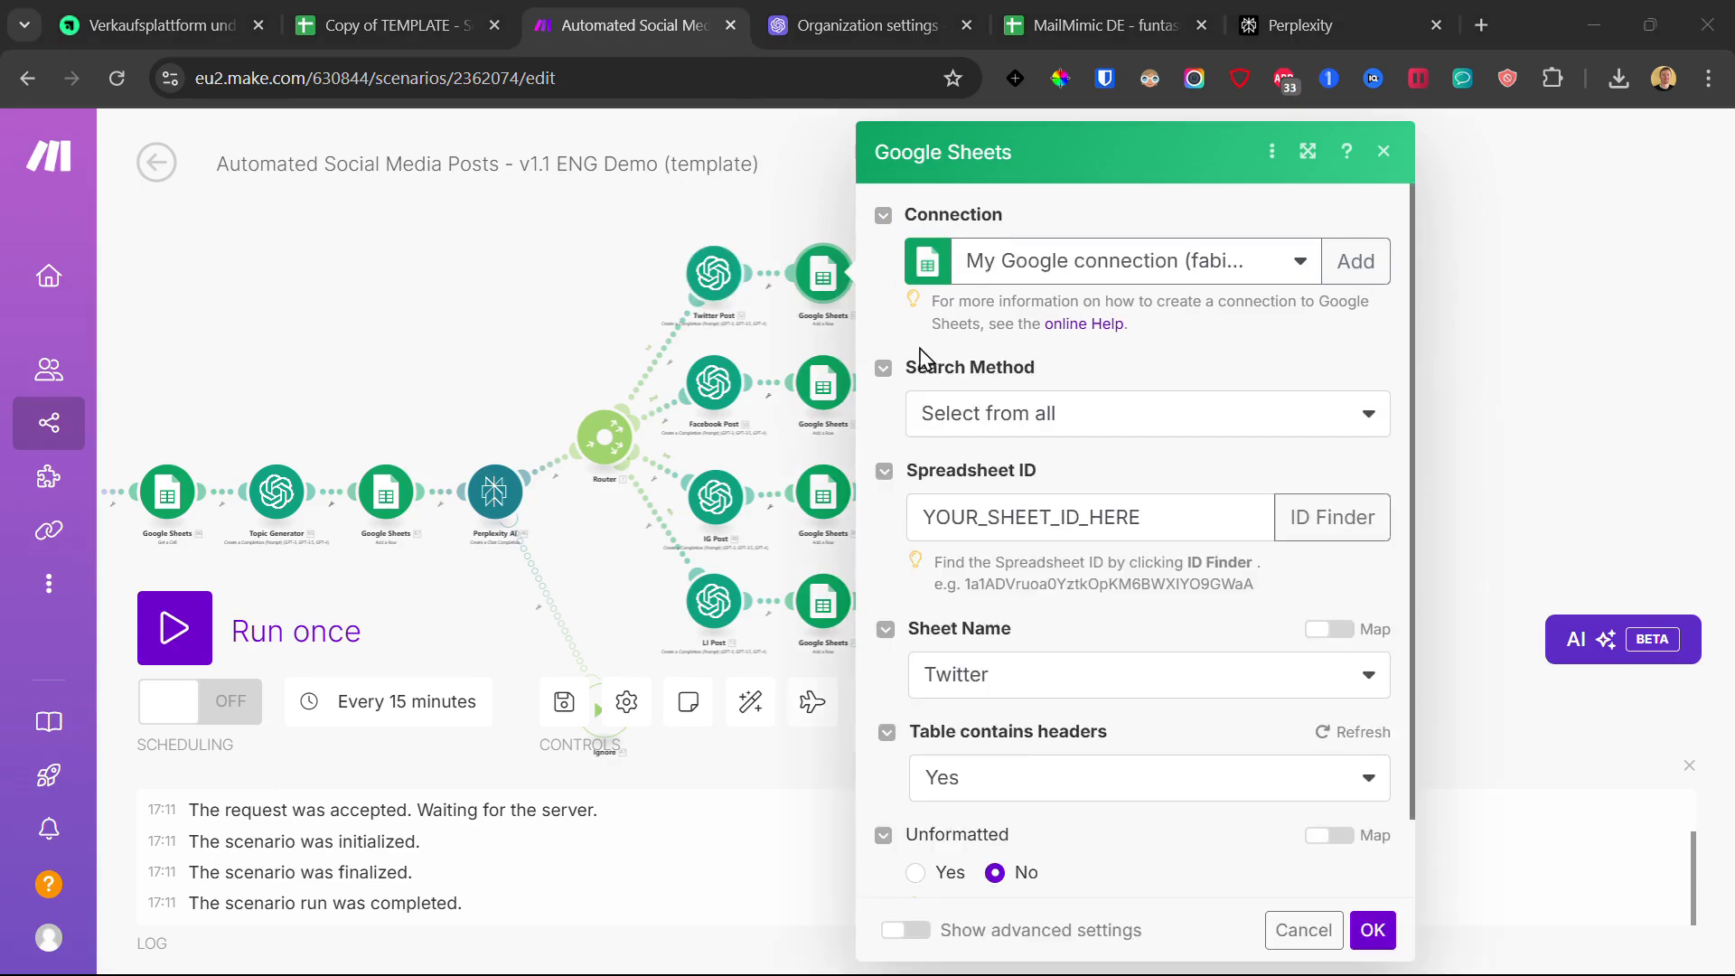
{"action": "double_click", "coordinate": [1078, 519]}
{"action": "left_click", "coordinate": [1109, 480]}
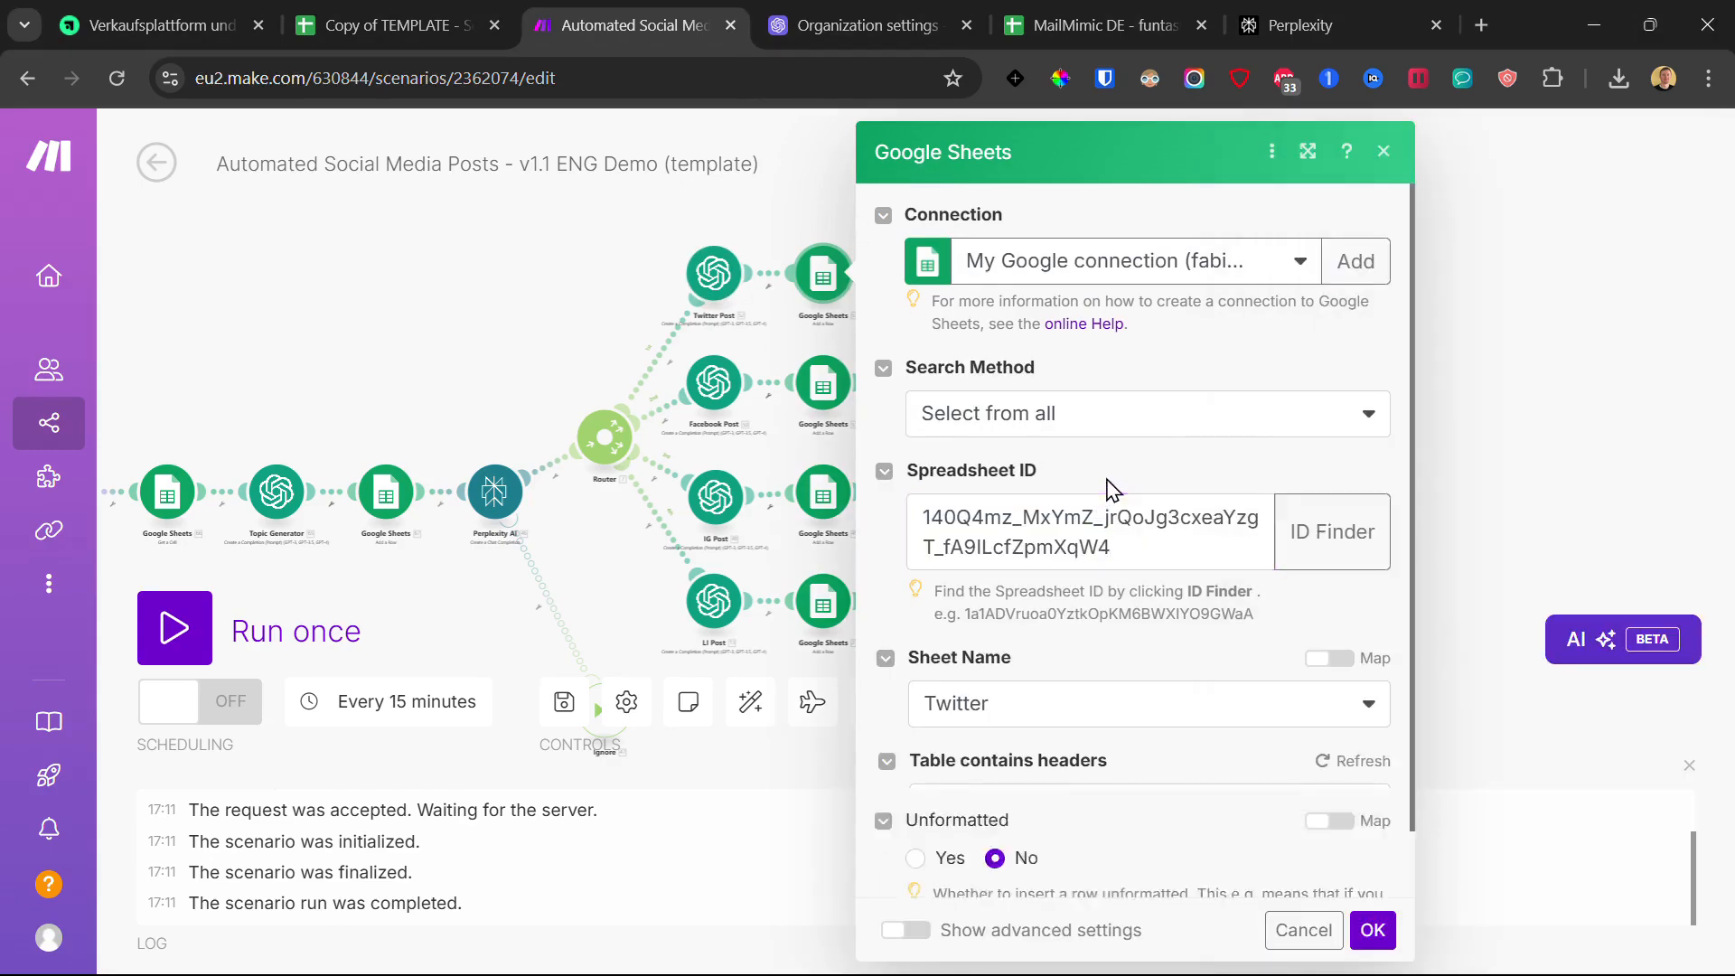
{"action": "scroll", "coordinate": [1121, 466], "scroll_direction": "down", "scroll_amount": 2}
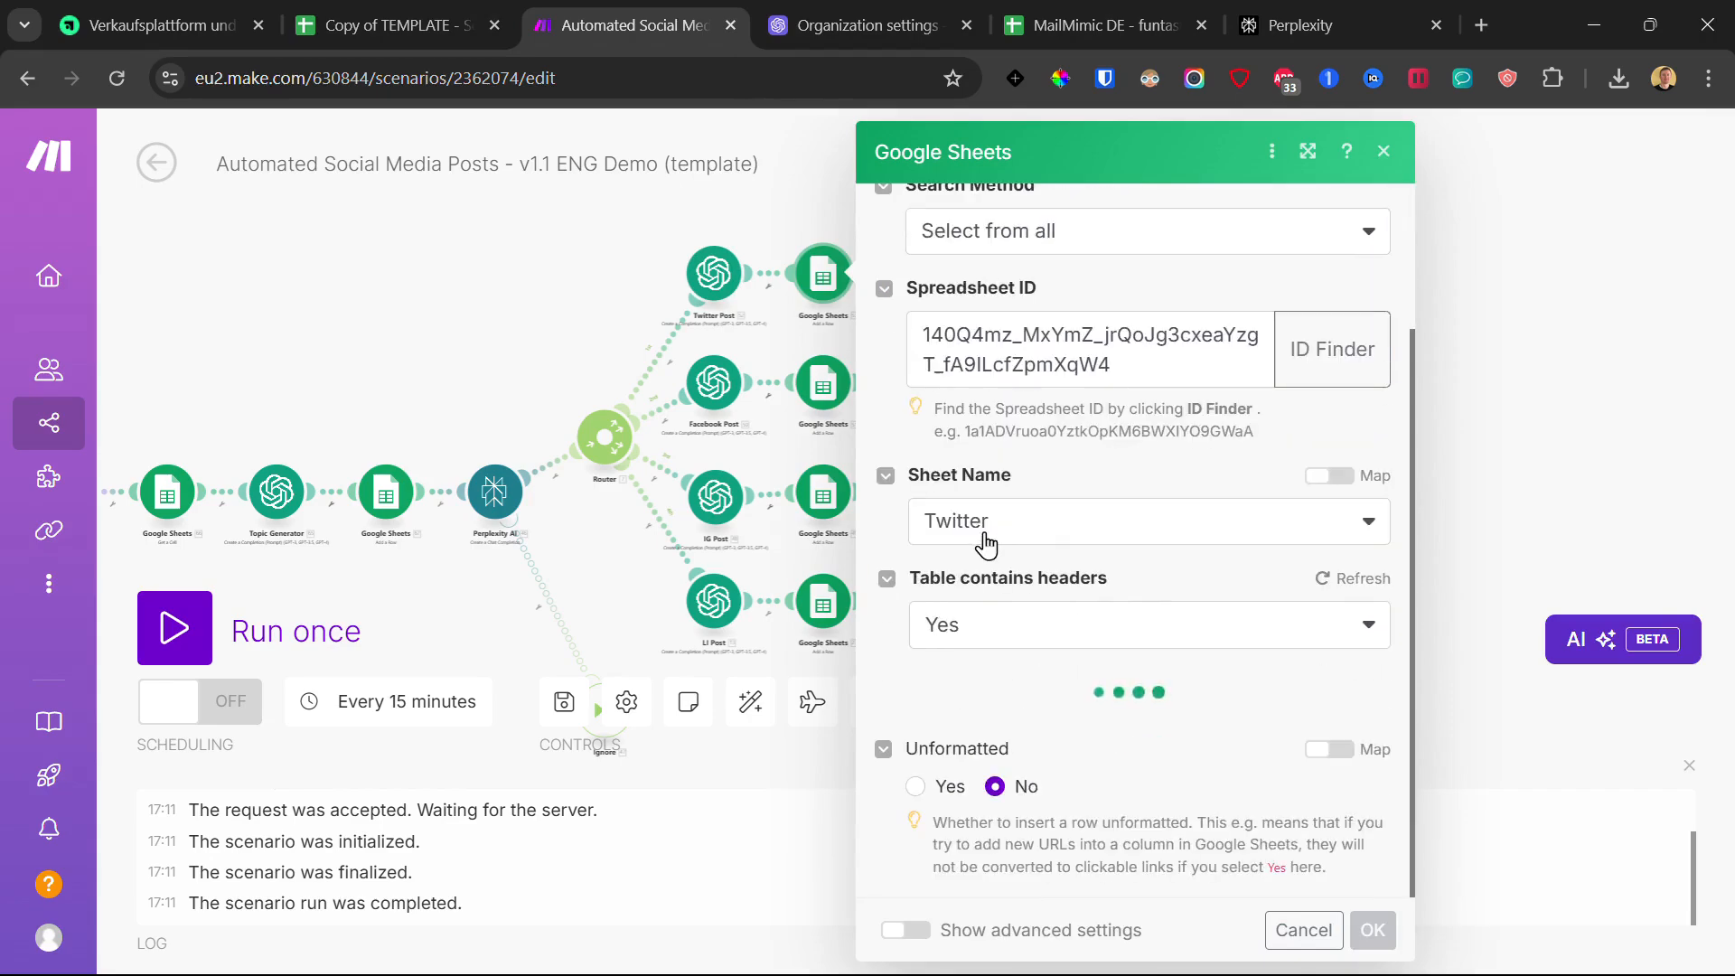
{"action": "scroll", "coordinate": [1006, 537], "scroll_direction": "down", "scroll_amount": 1}
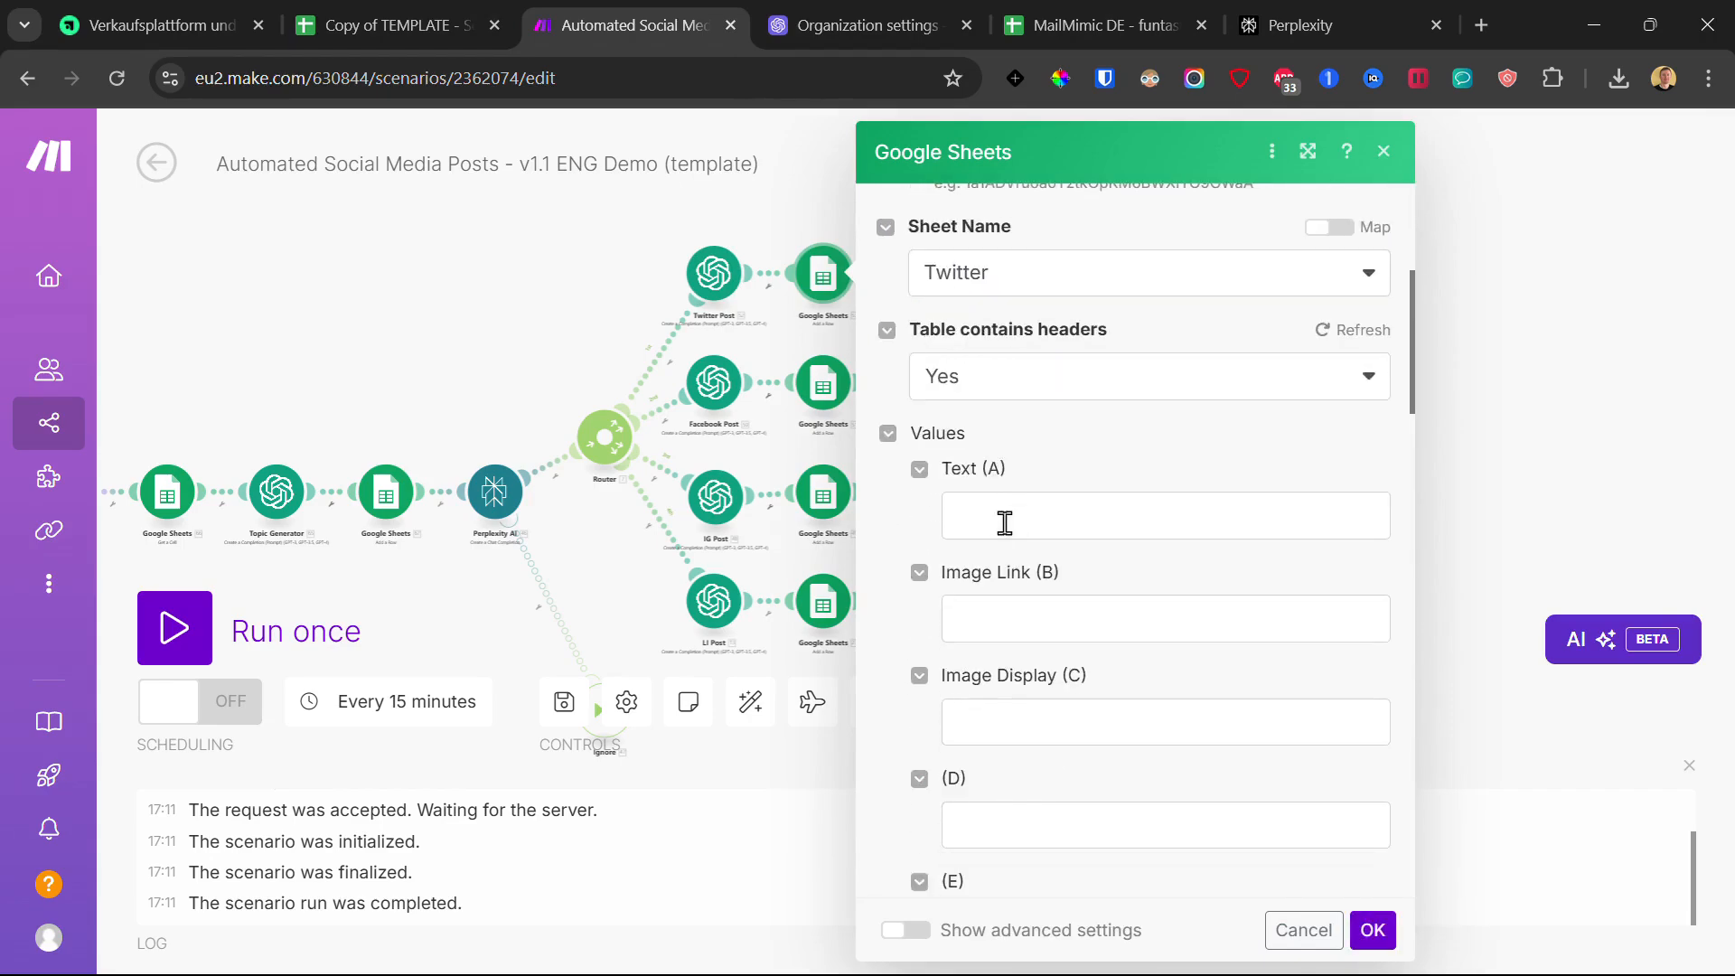
{"action": "left_click", "coordinate": [978, 281]}
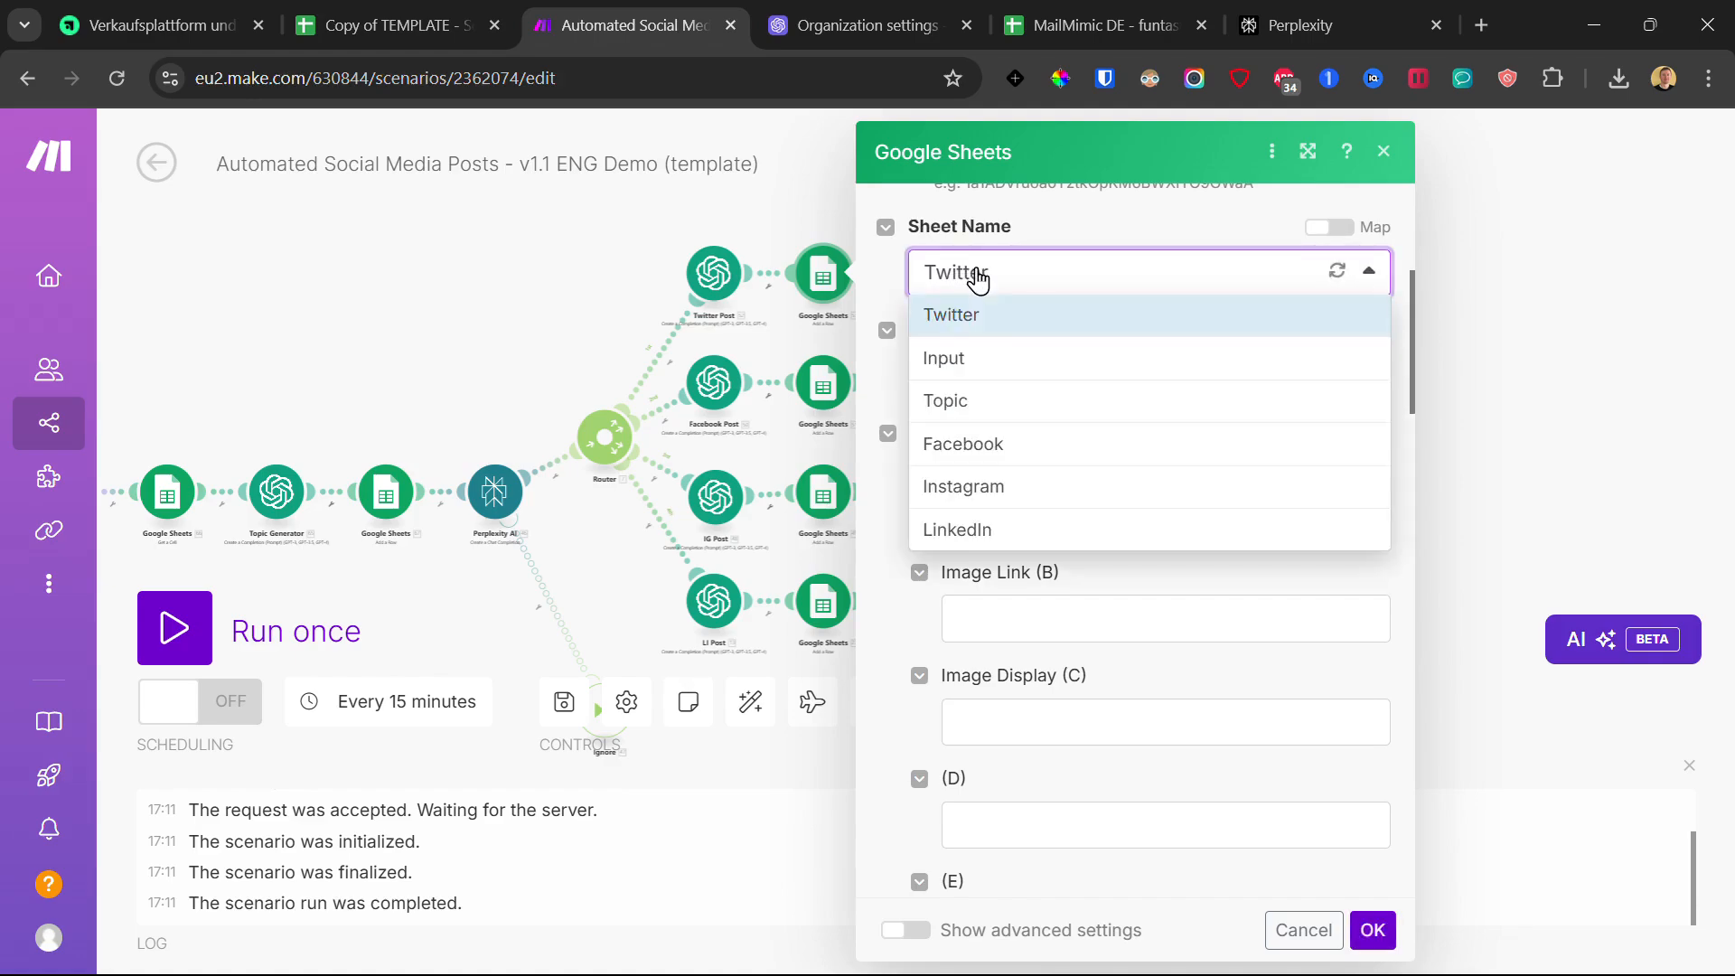
{"action": "left_click", "coordinate": [976, 317]}
Step: Map Twitter Post's 52. Choices[]: Message.Content into Text (A) and save
{"action": "scroll", "coordinate": [985, 461], "scroll_direction": "down", "scroll_amount": 1}
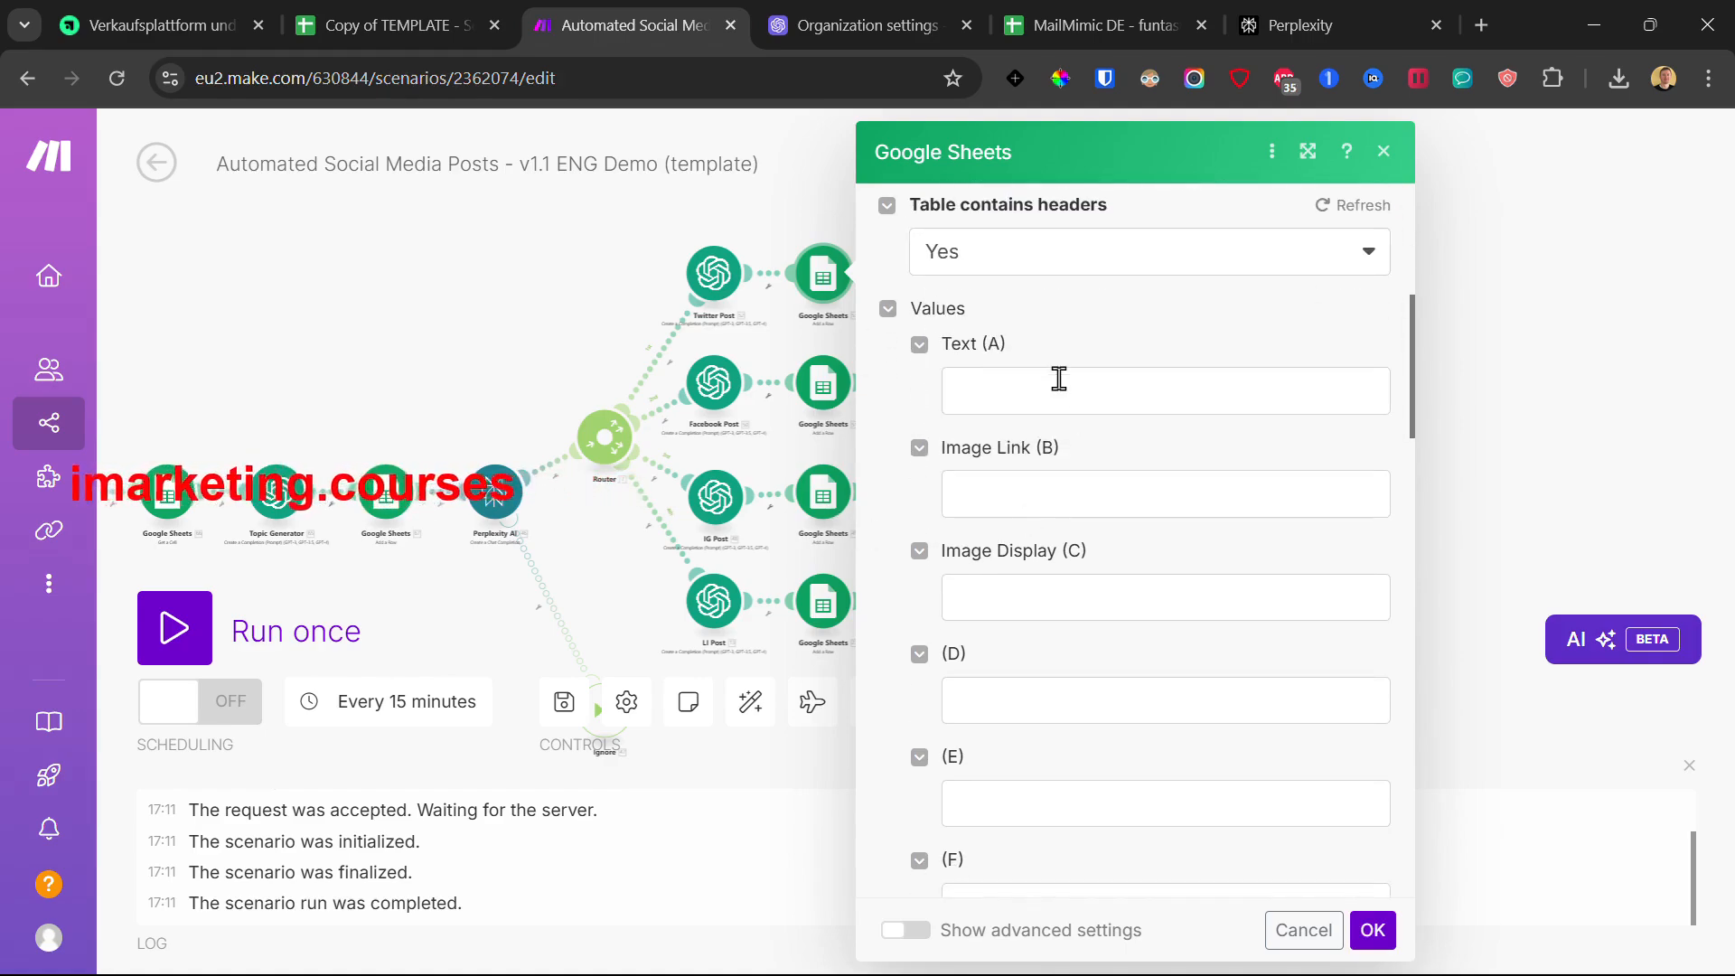
{"action": "left_click", "coordinate": [995, 390]}
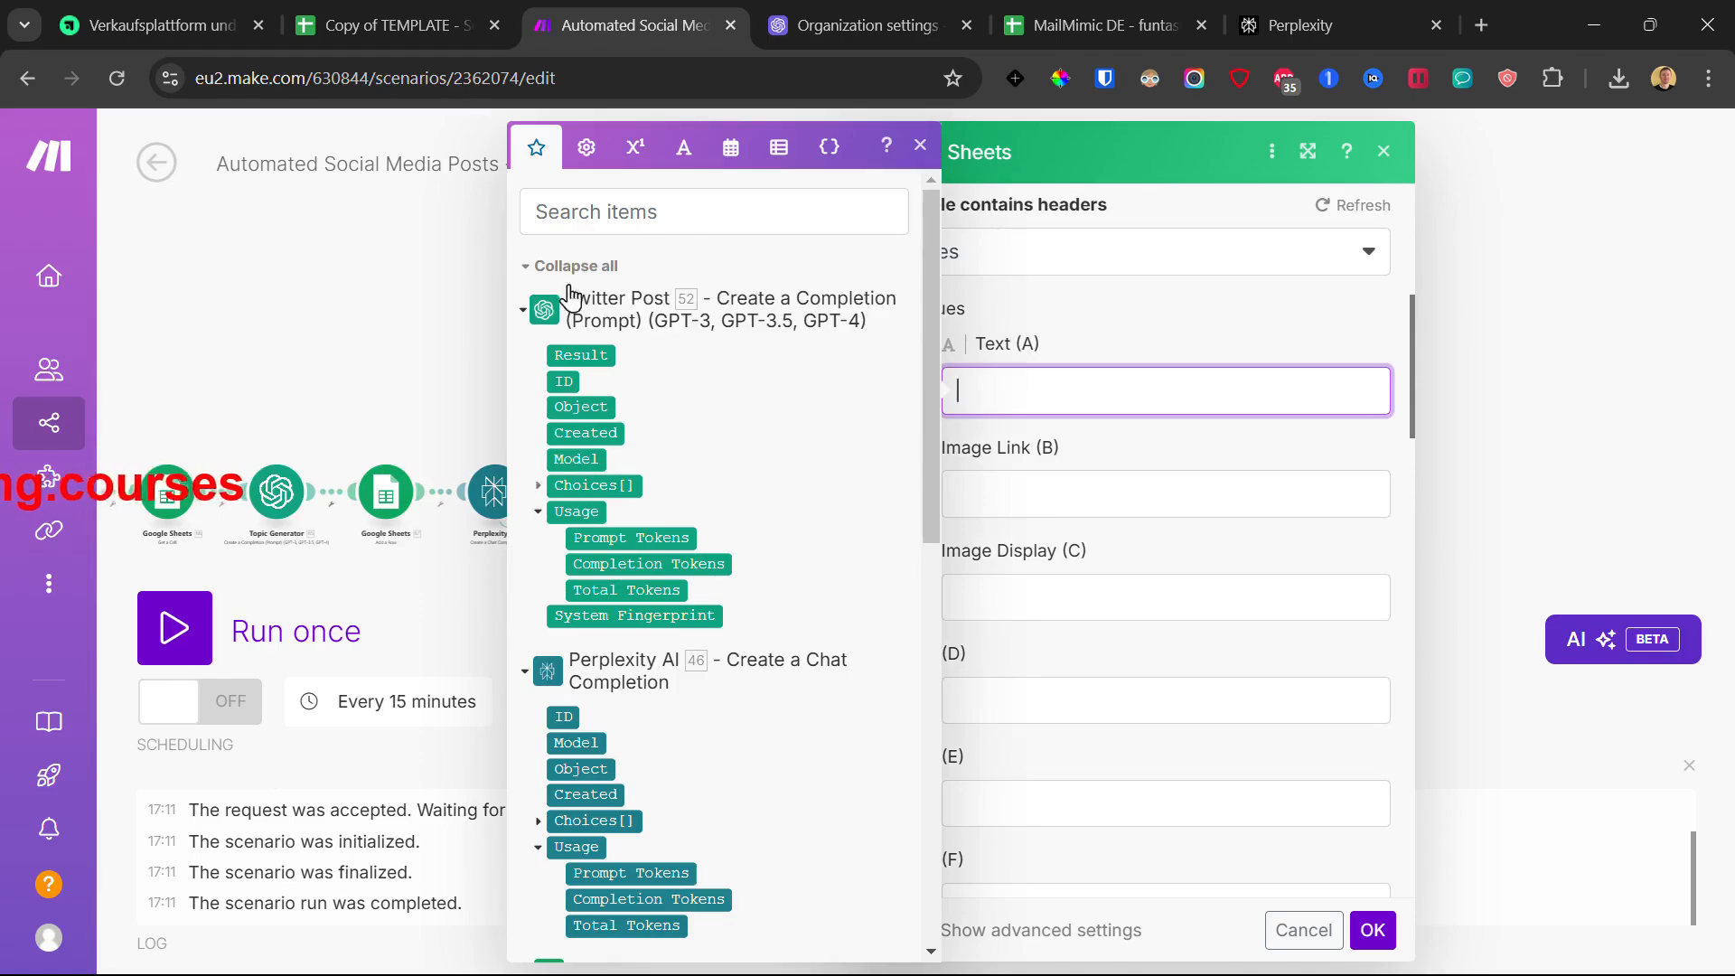
{"action": "left_click", "coordinate": [539, 485]}
{"action": "left_click", "coordinate": [555, 616]}
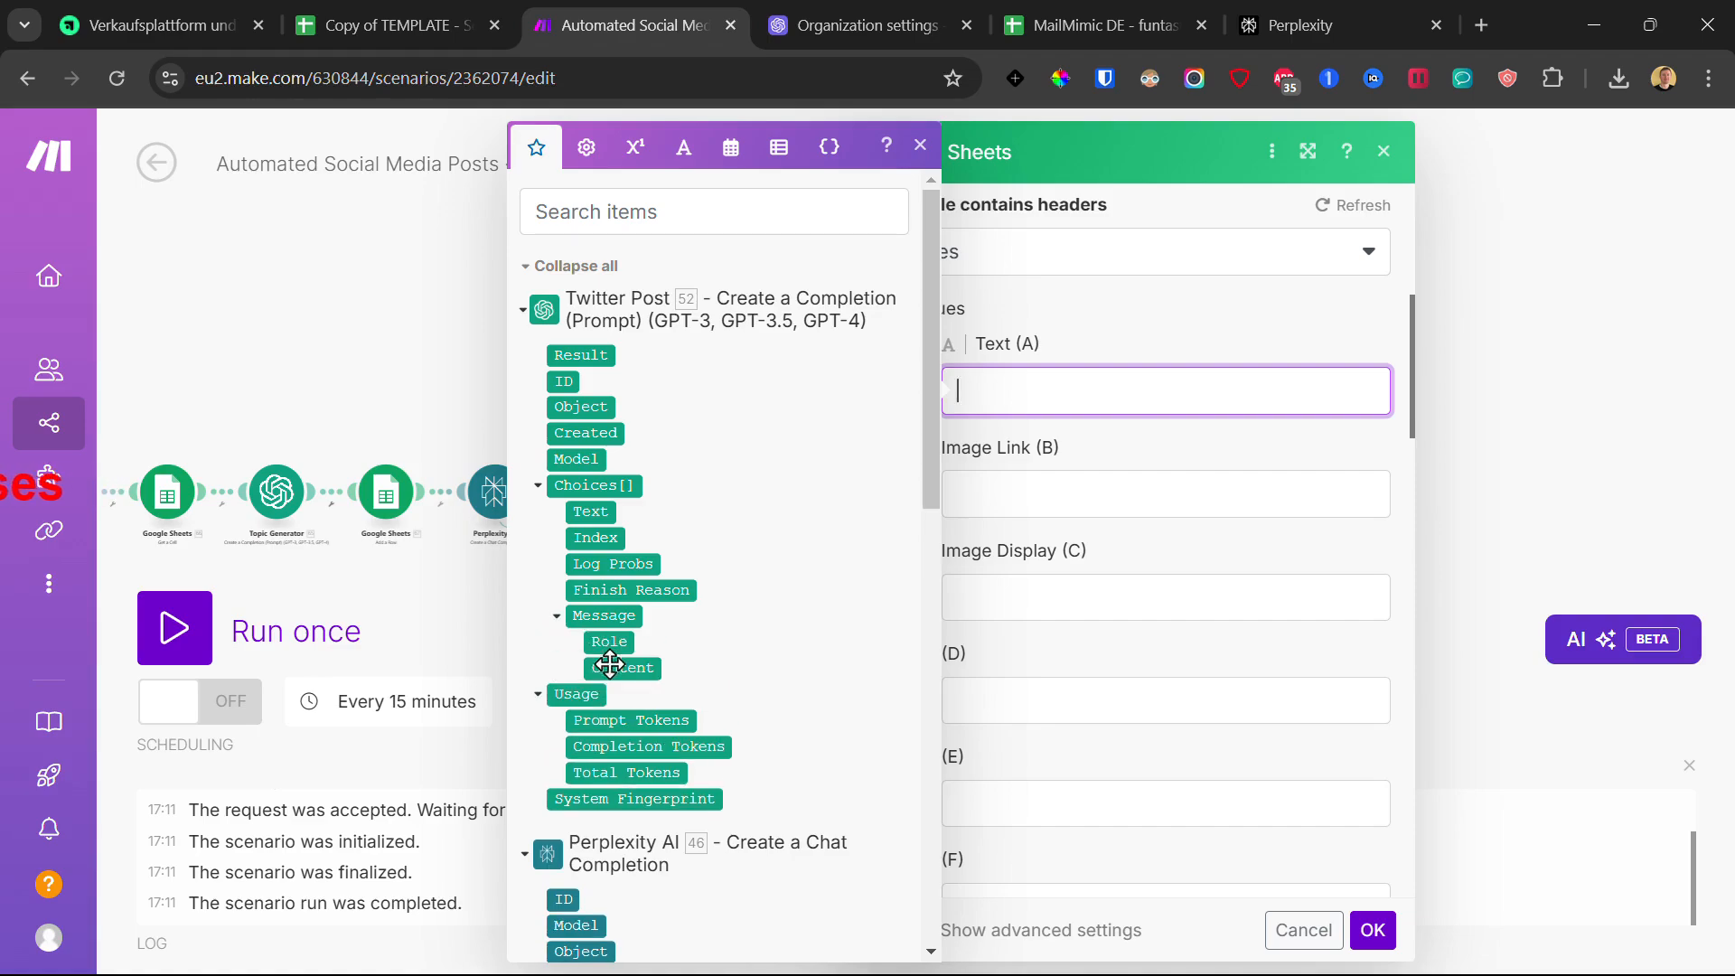
{"action": "left_click", "coordinate": [610, 666]}
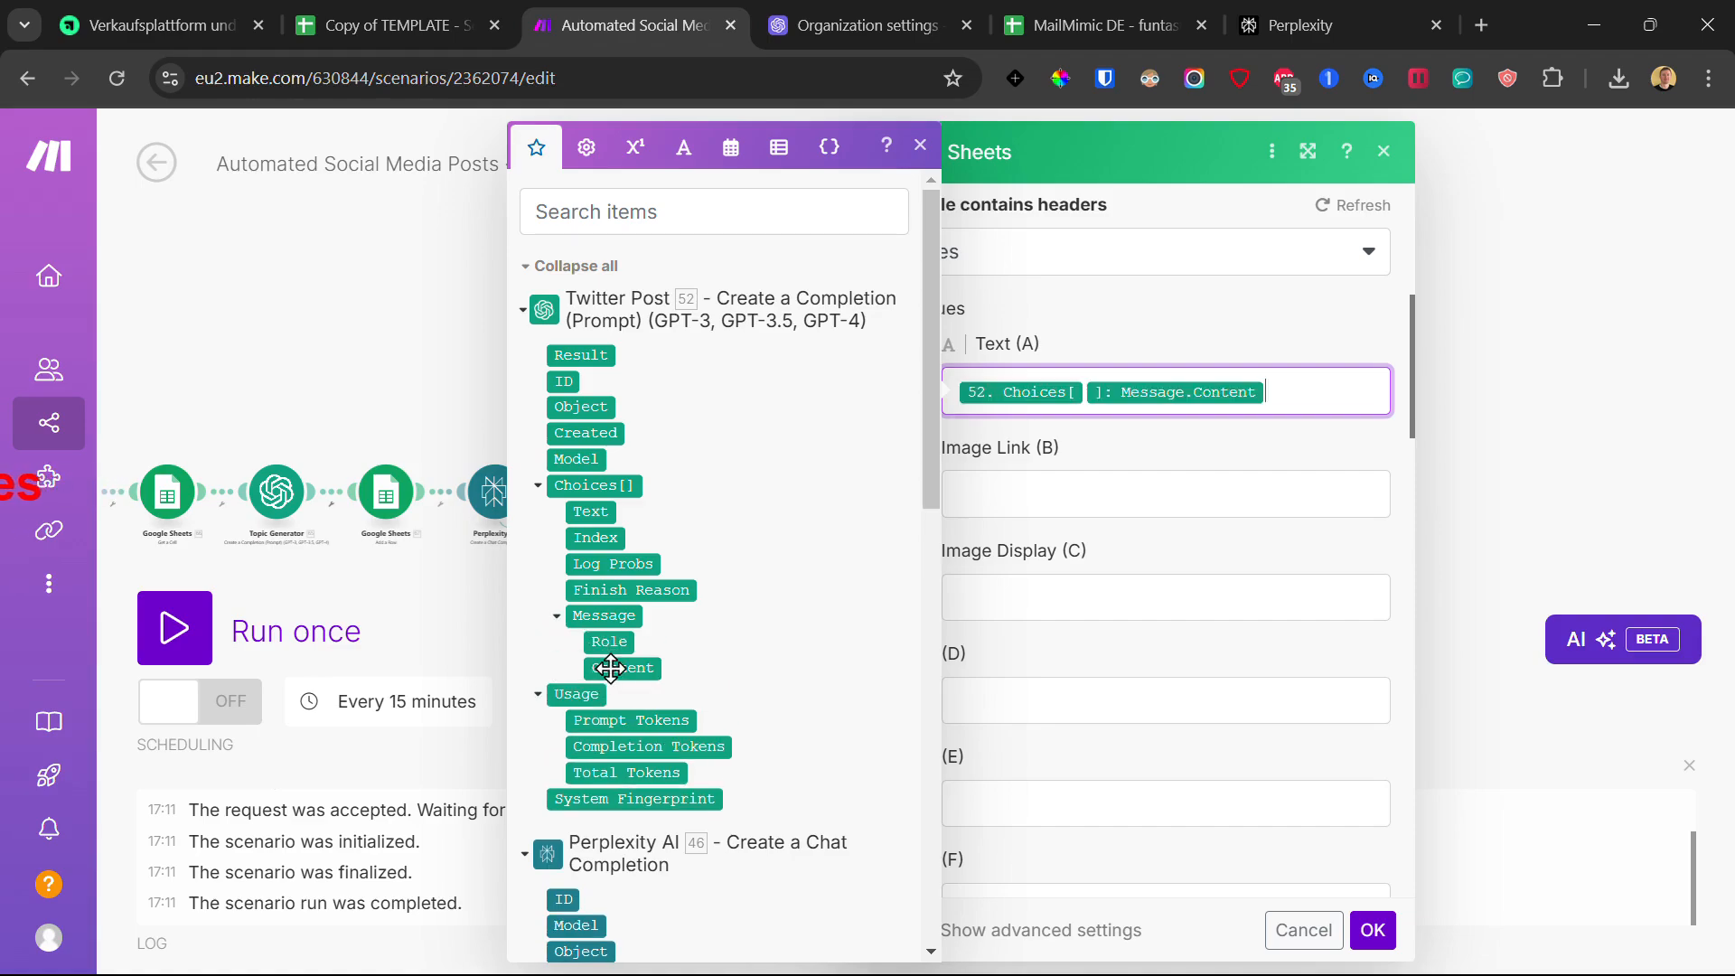
{"action": "left_click", "coordinate": [1369, 930]}
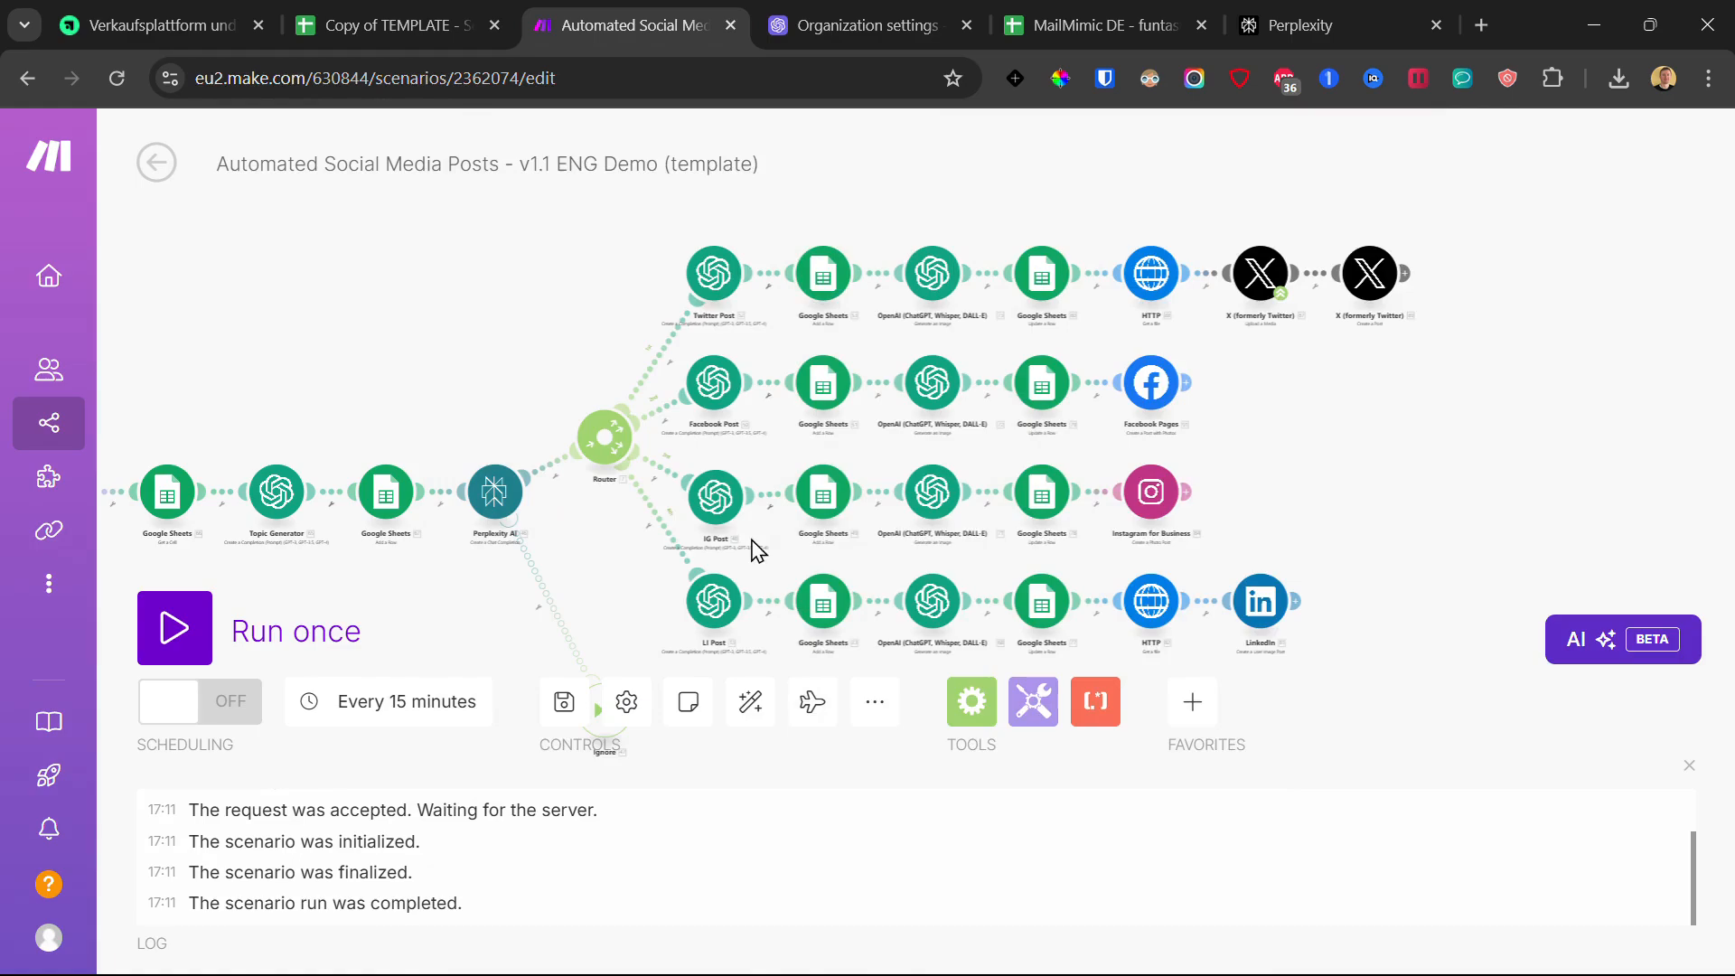
Step: Paste the spreadsheet ID into the Facebook row's Google Sheets module
{"action": "left_click", "coordinate": [831, 392]}
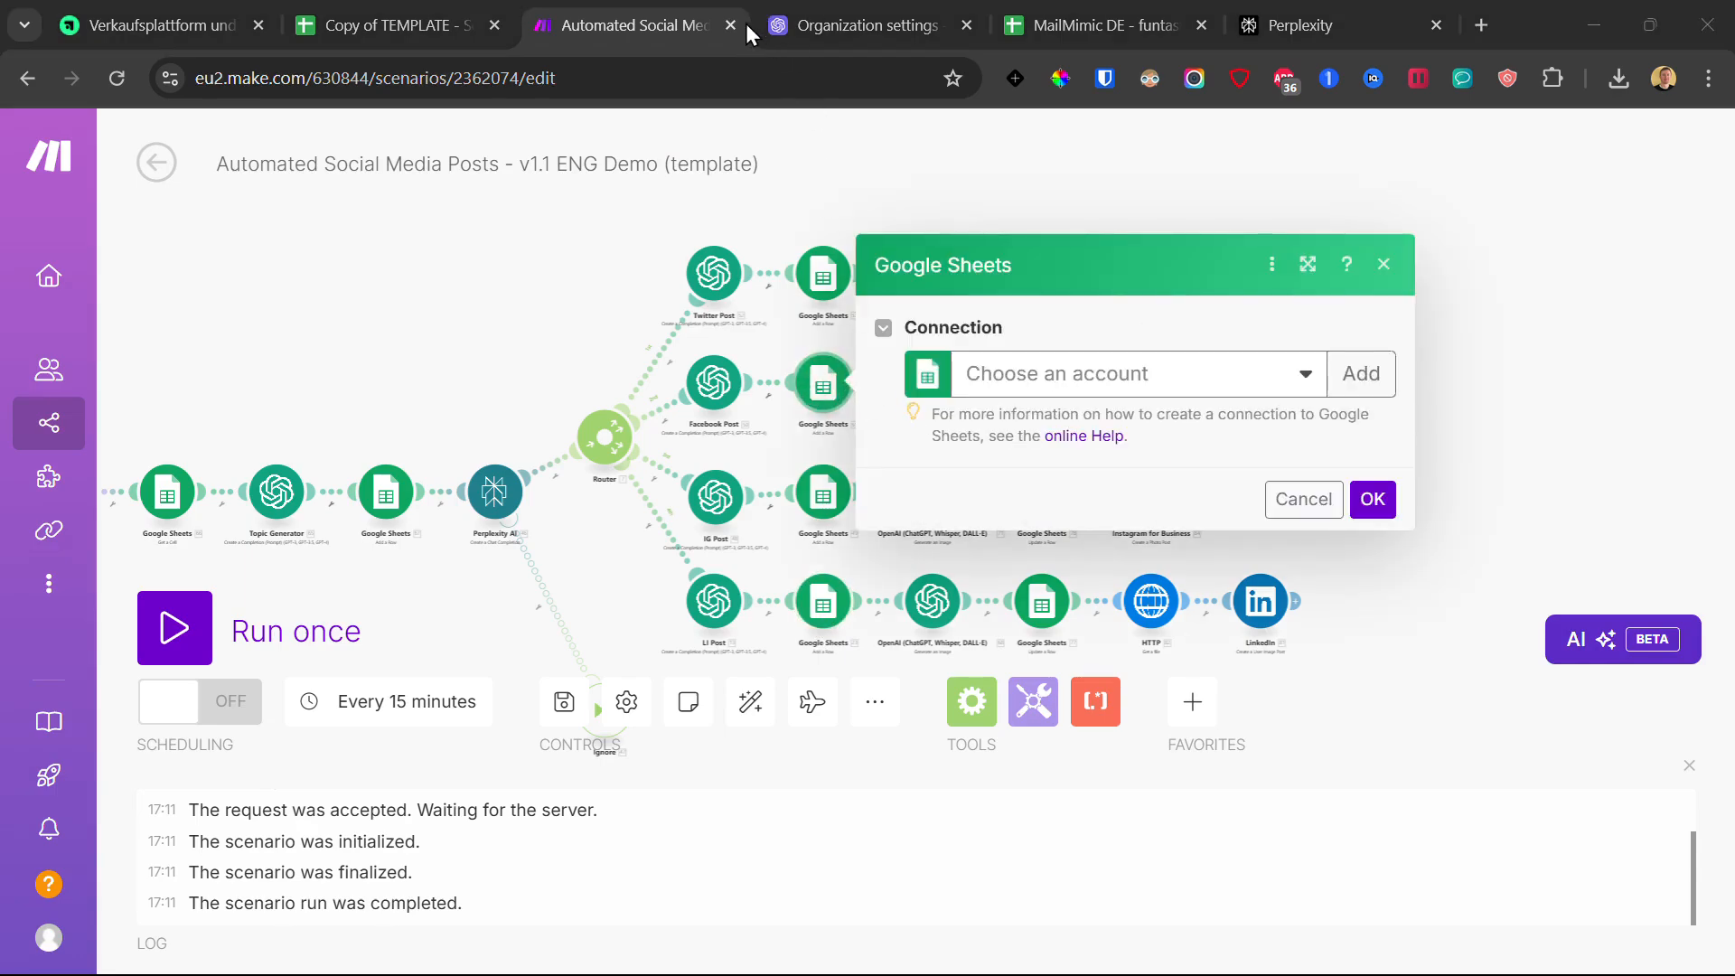
{"action": "double_click", "coordinate": [1126, 506]}
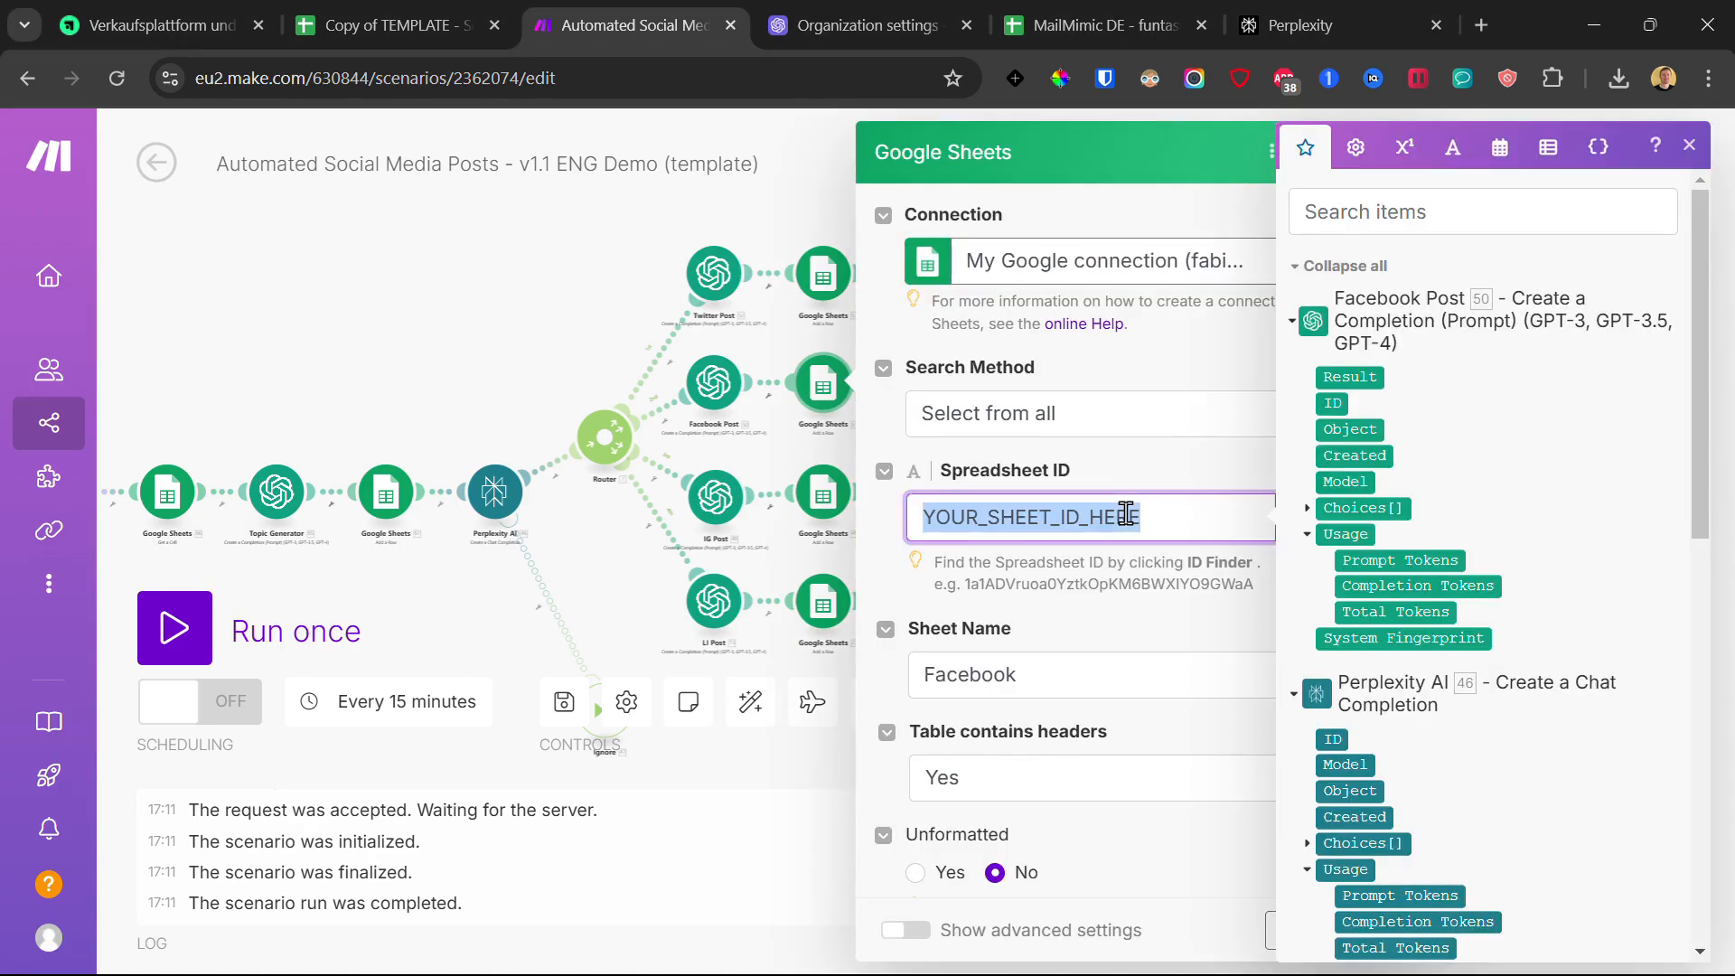
{"action": "left_click", "coordinate": [1134, 483]}
{"action": "scroll", "coordinate": [1087, 499], "scroll_direction": "down", "scroll_amount": 2}
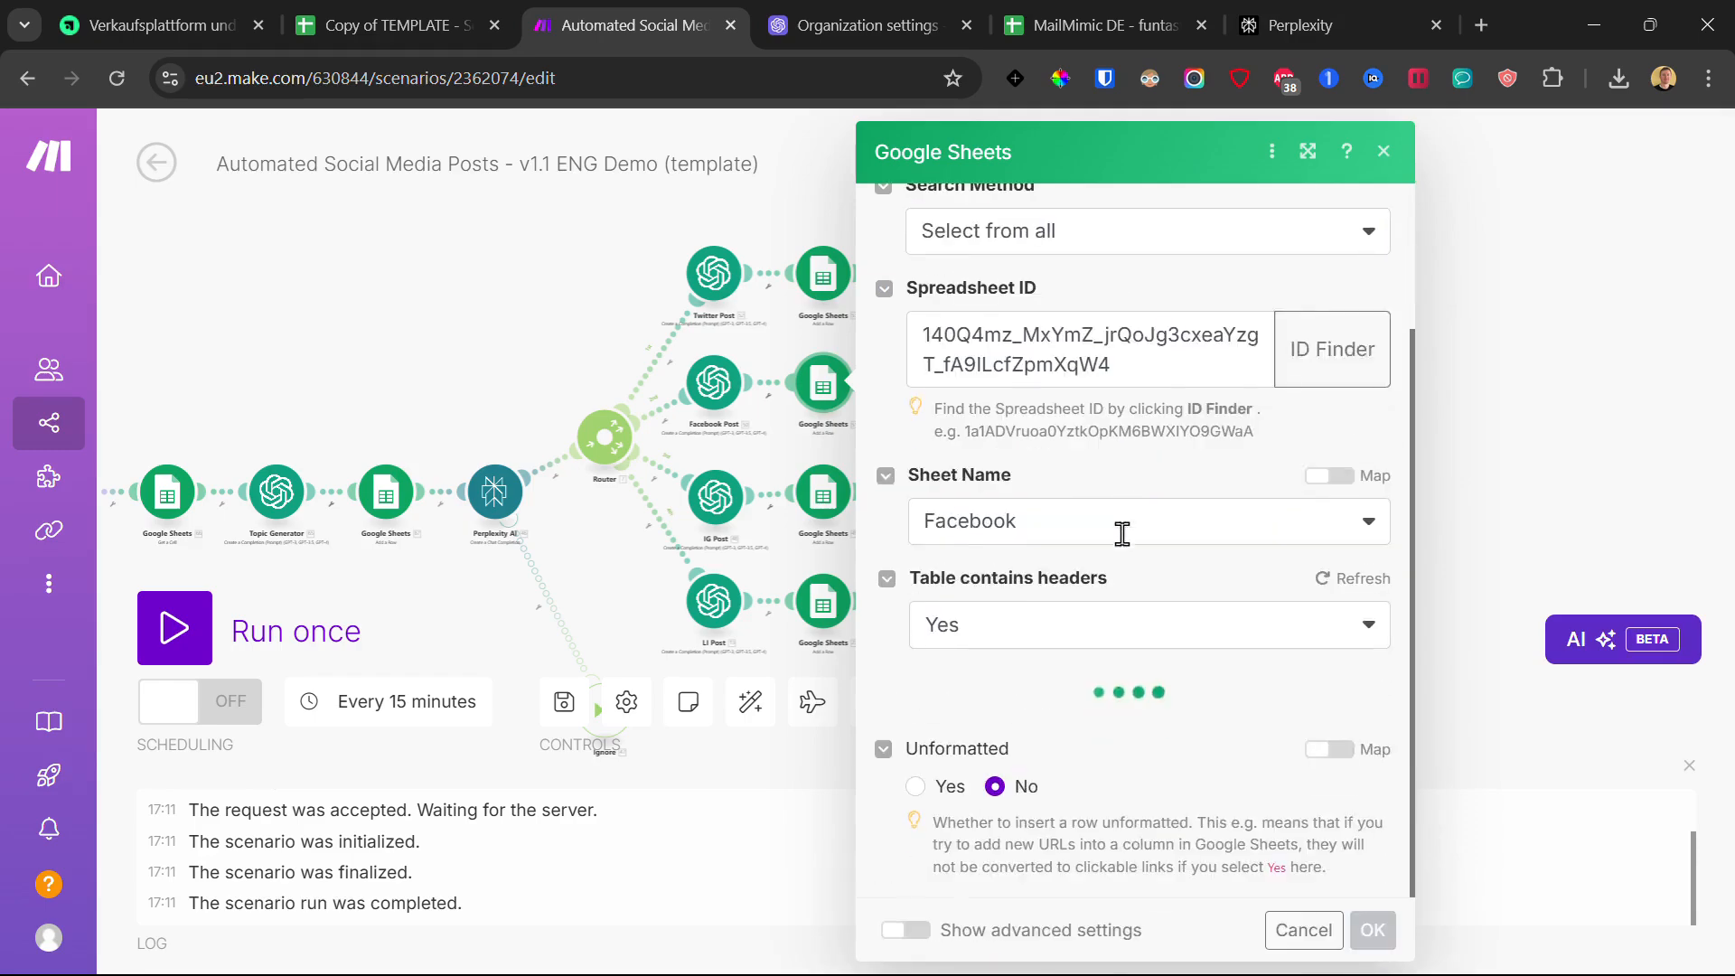
{"action": "scroll", "coordinate": [1086, 589], "scroll_direction": "down", "scroll_amount": 3}
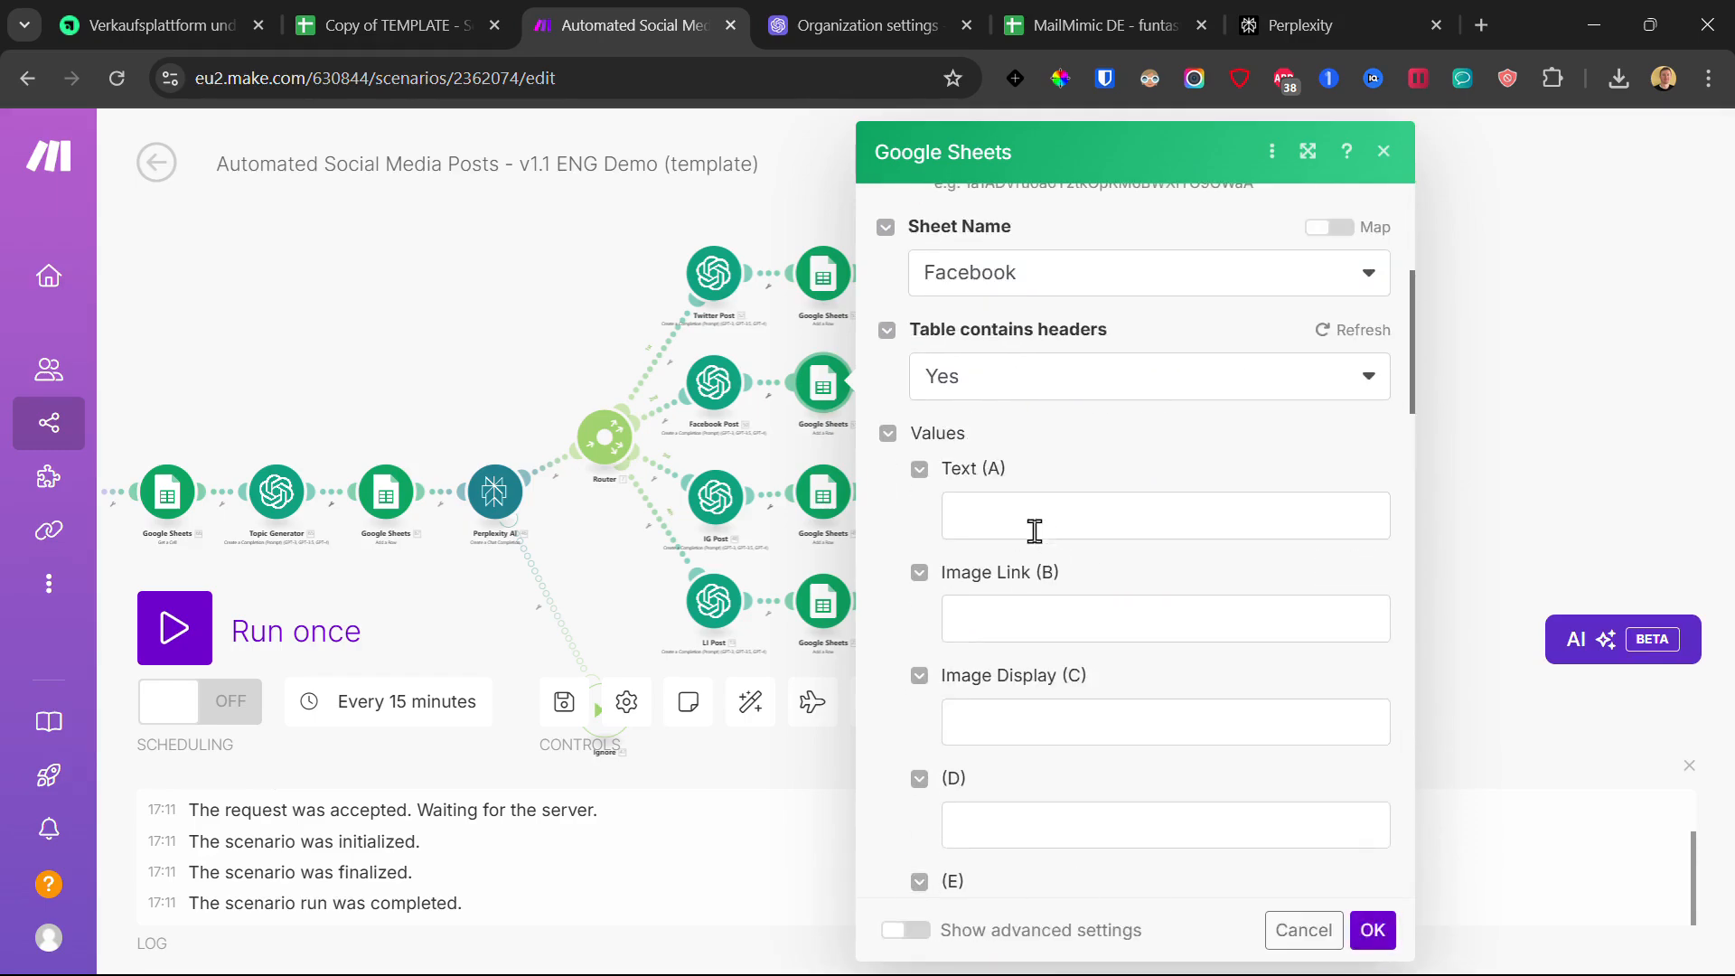
Step: Map Facebook Post's 50. Choices[]: Message.Content into Text (A) and save
{"action": "left_click", "coordinate": [1007, 507]}
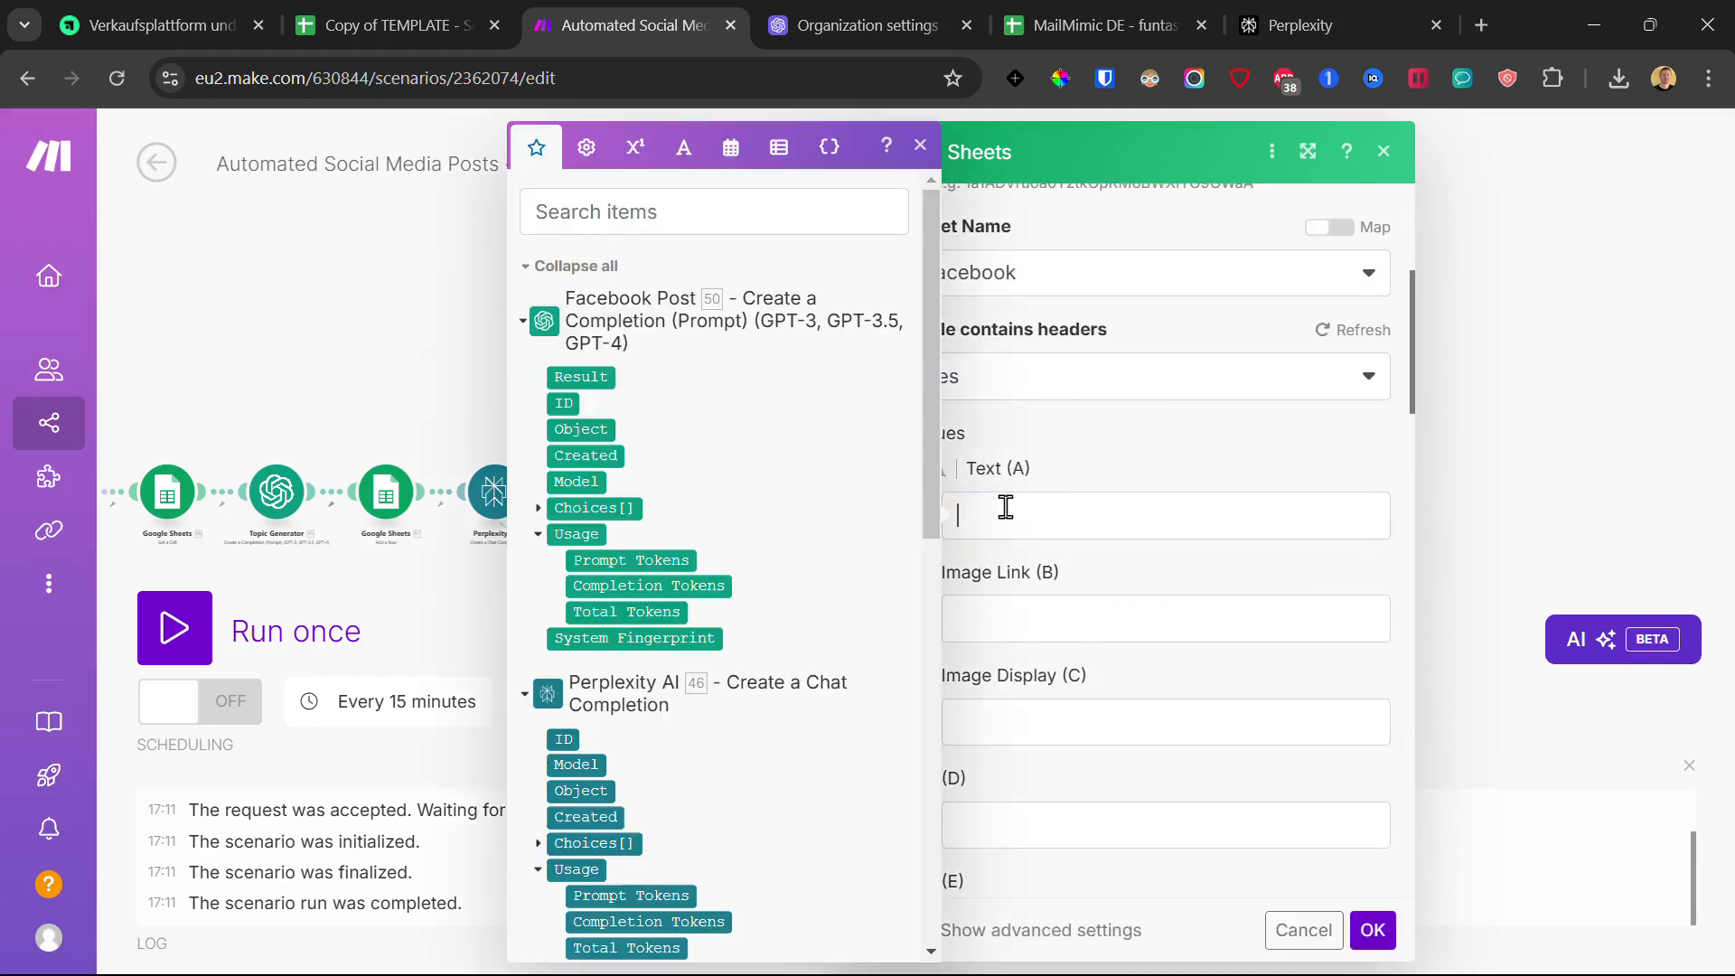
{"action": "left_click", "coordinate": [538, 511]}
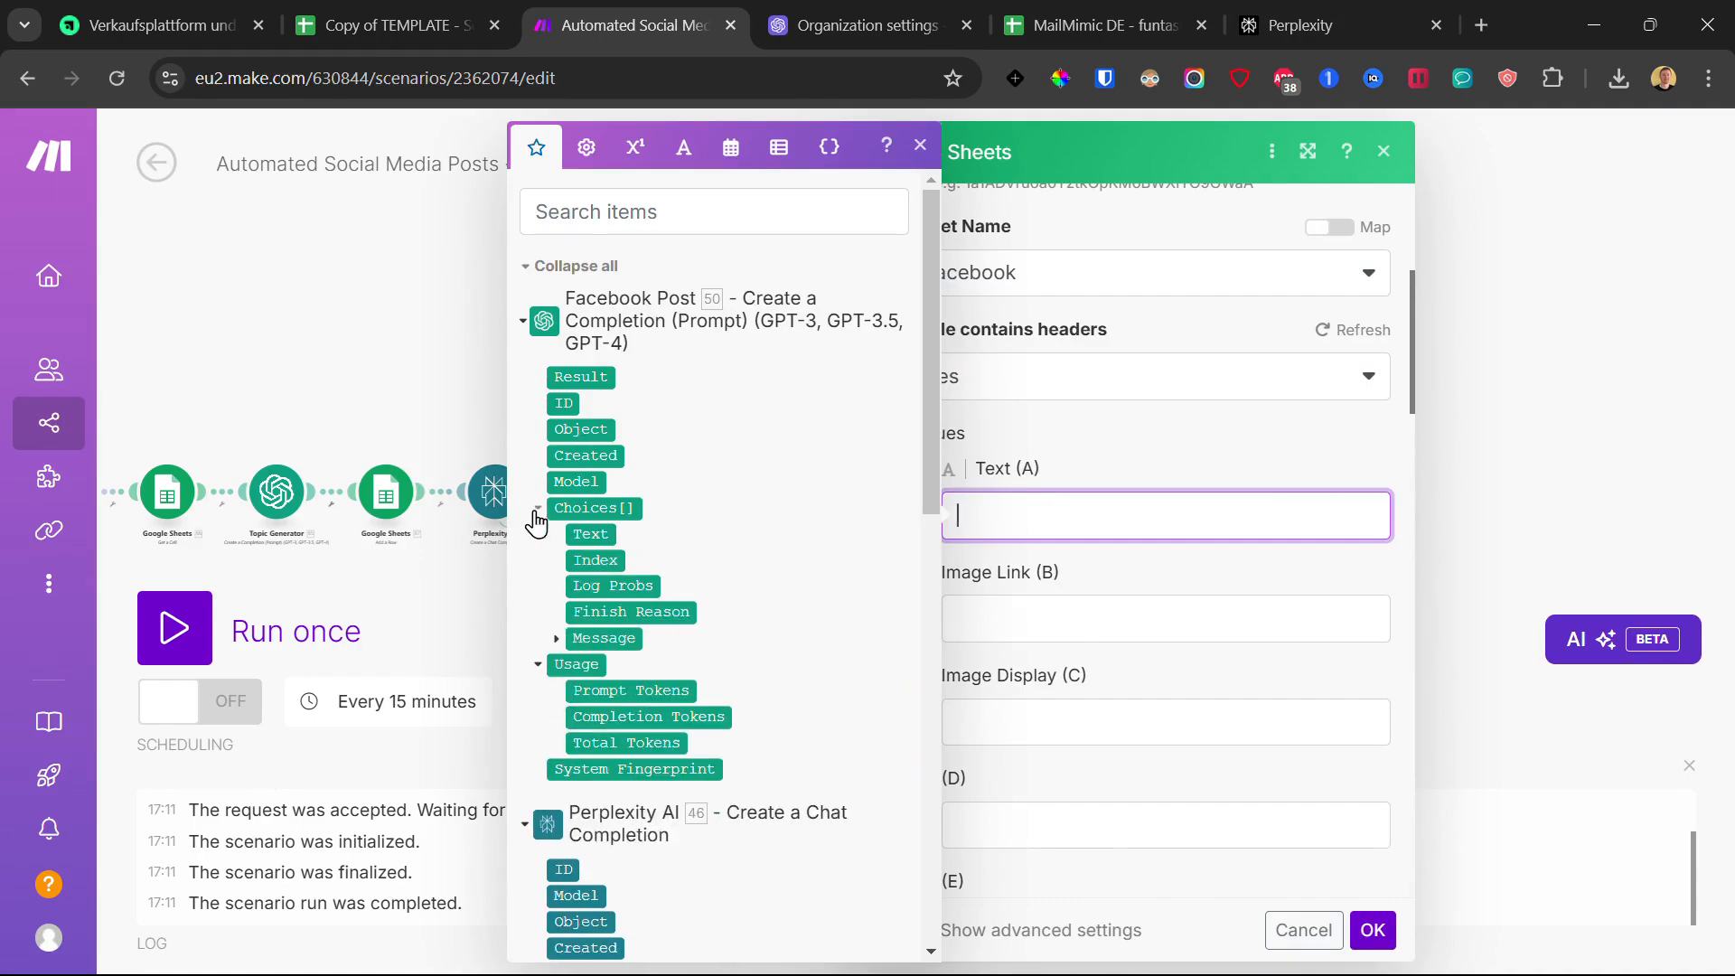
{"action": "left_click", "coordinate": [556, 639]}
{"action": "left_click", "coordinate": [610, 691]}
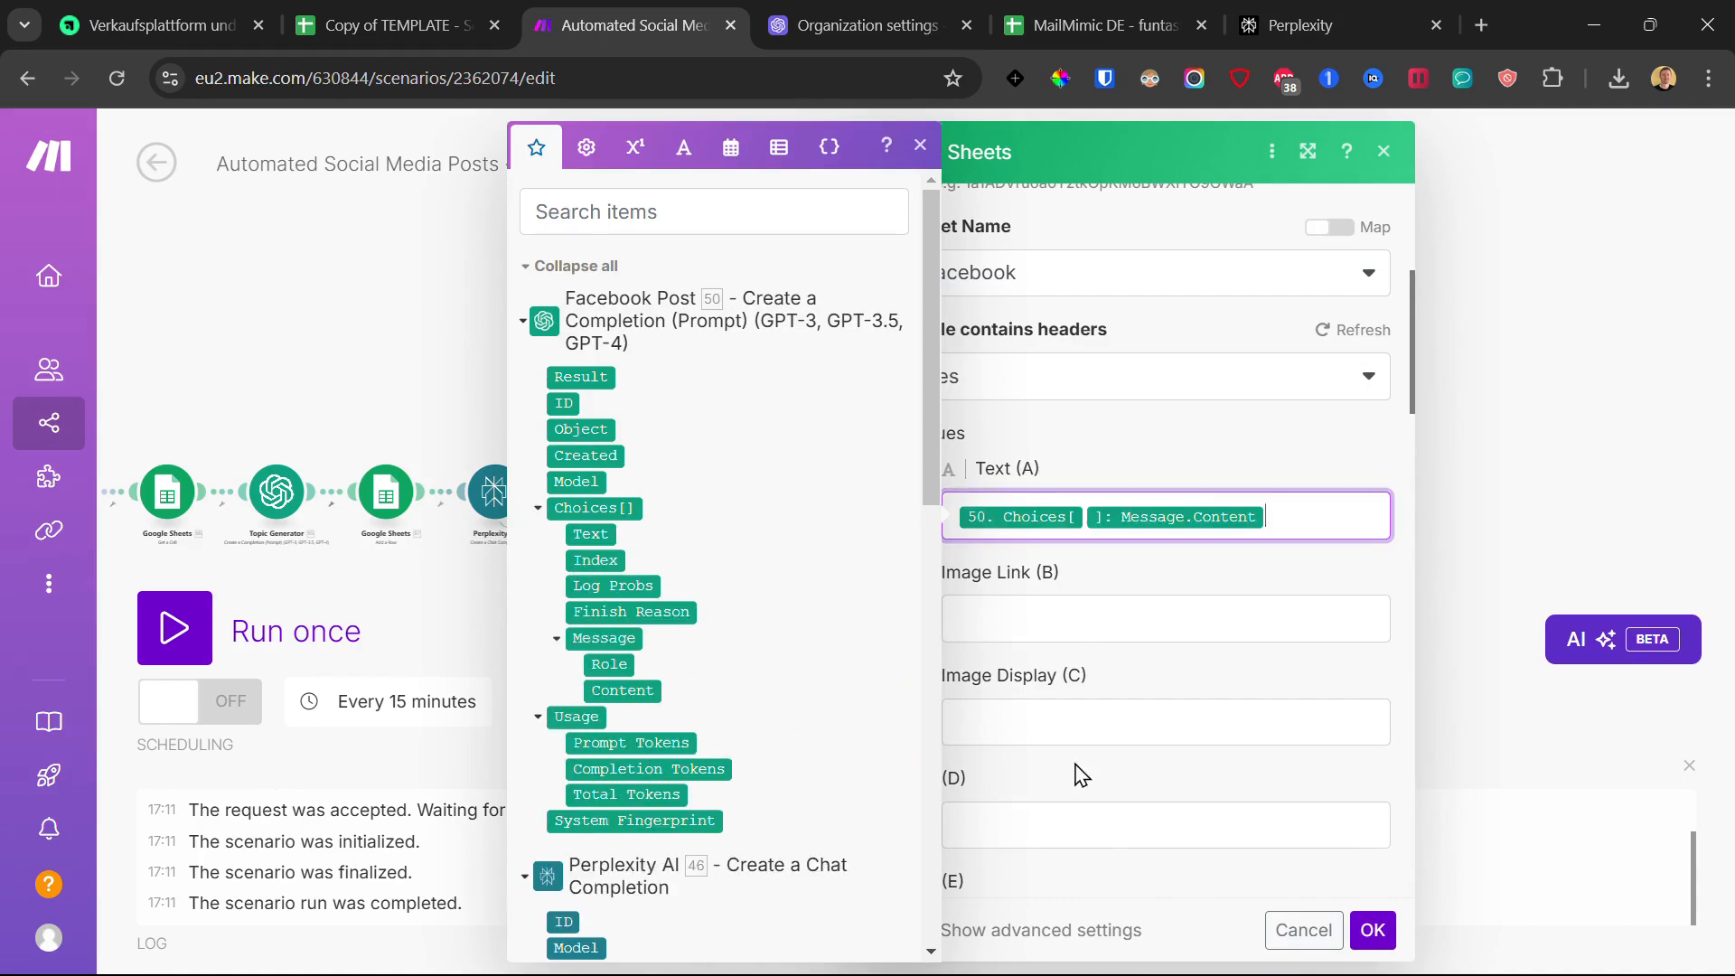
{"action": "left_click", "coordinate": [1374, 929]}
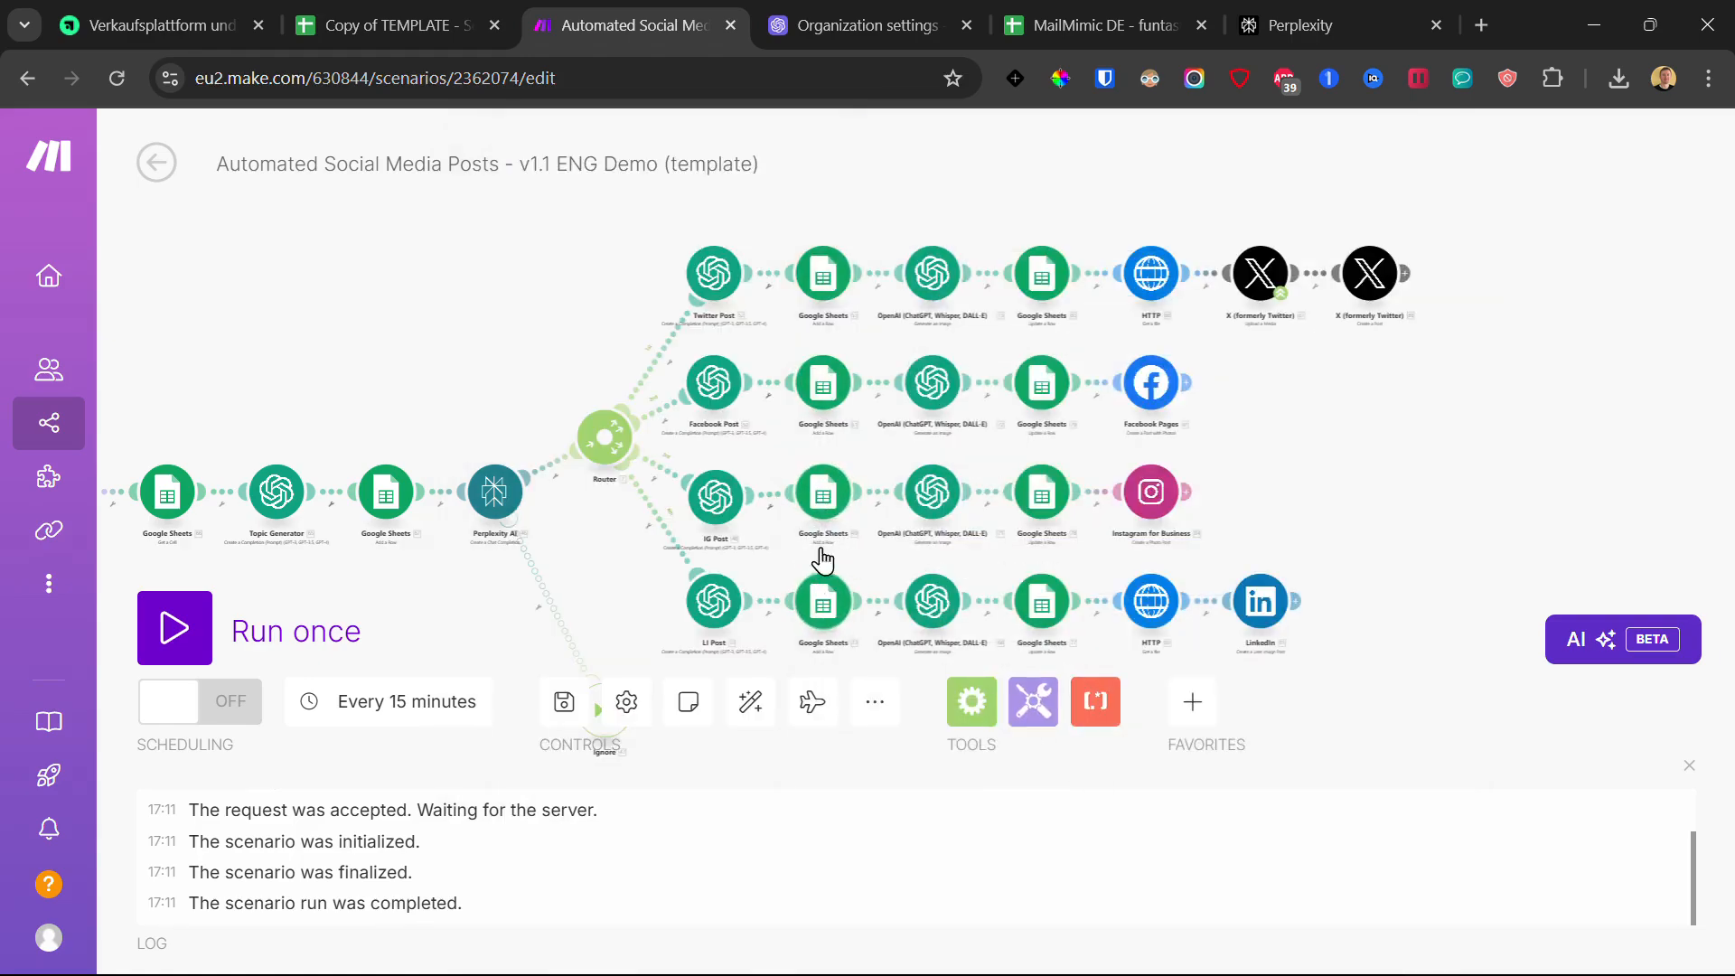
{"action": "left_click", "coordinate": [824, 486]}
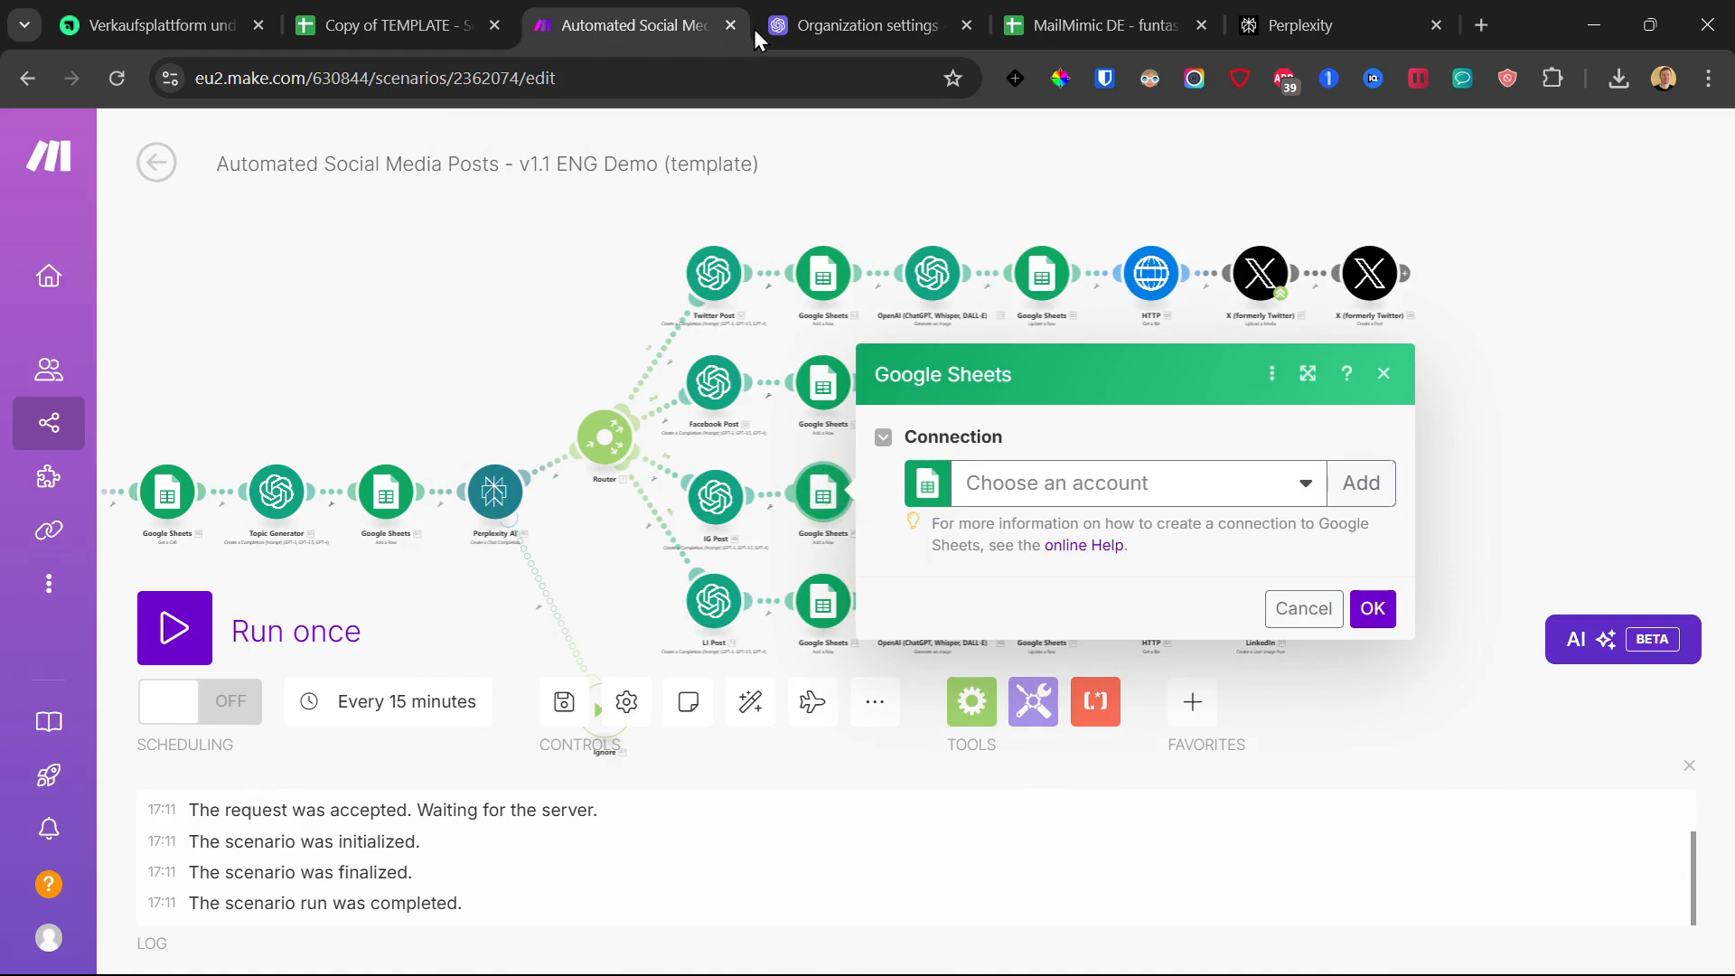
Step: Paste the spreadsheet ID into the IG row's Sheets module and map IG Post's Message.Content into Text (A)
{"action": "left_click", "coordinate": [1075, 511]}
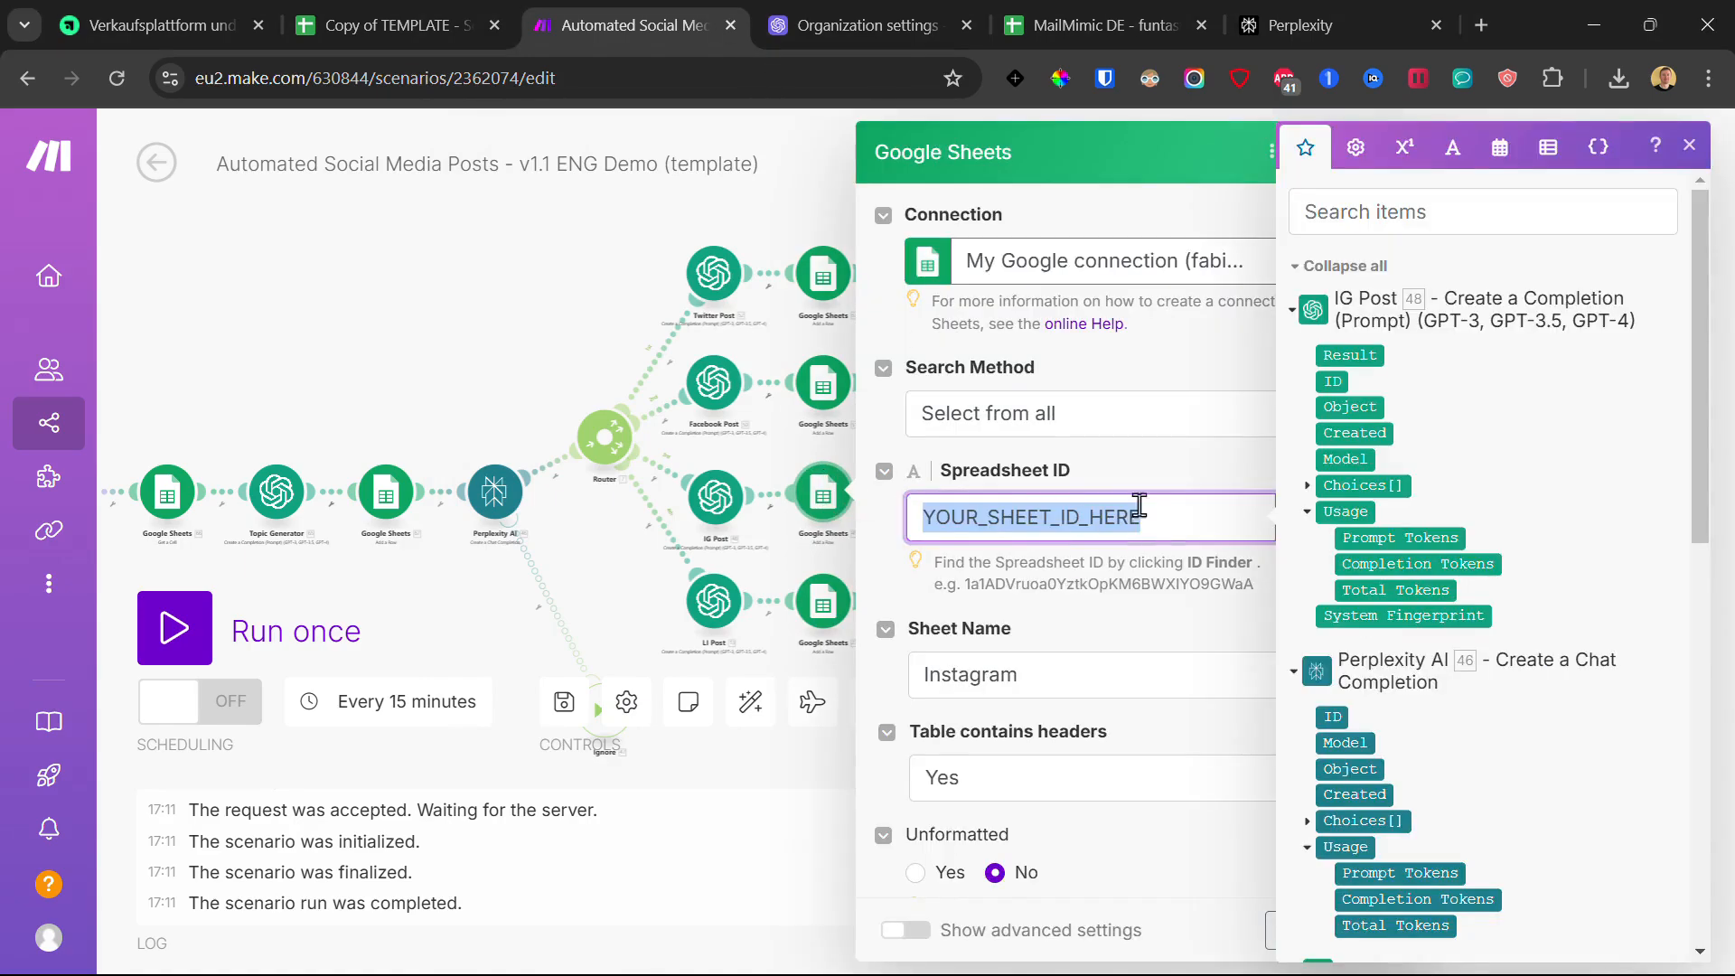
{"action": "left_click", "coordinate": [1173, 471]}
{"action": "scroll", "coordinate": [1128, 565], "scroll_direction": "down", "scroll_amount": 2}
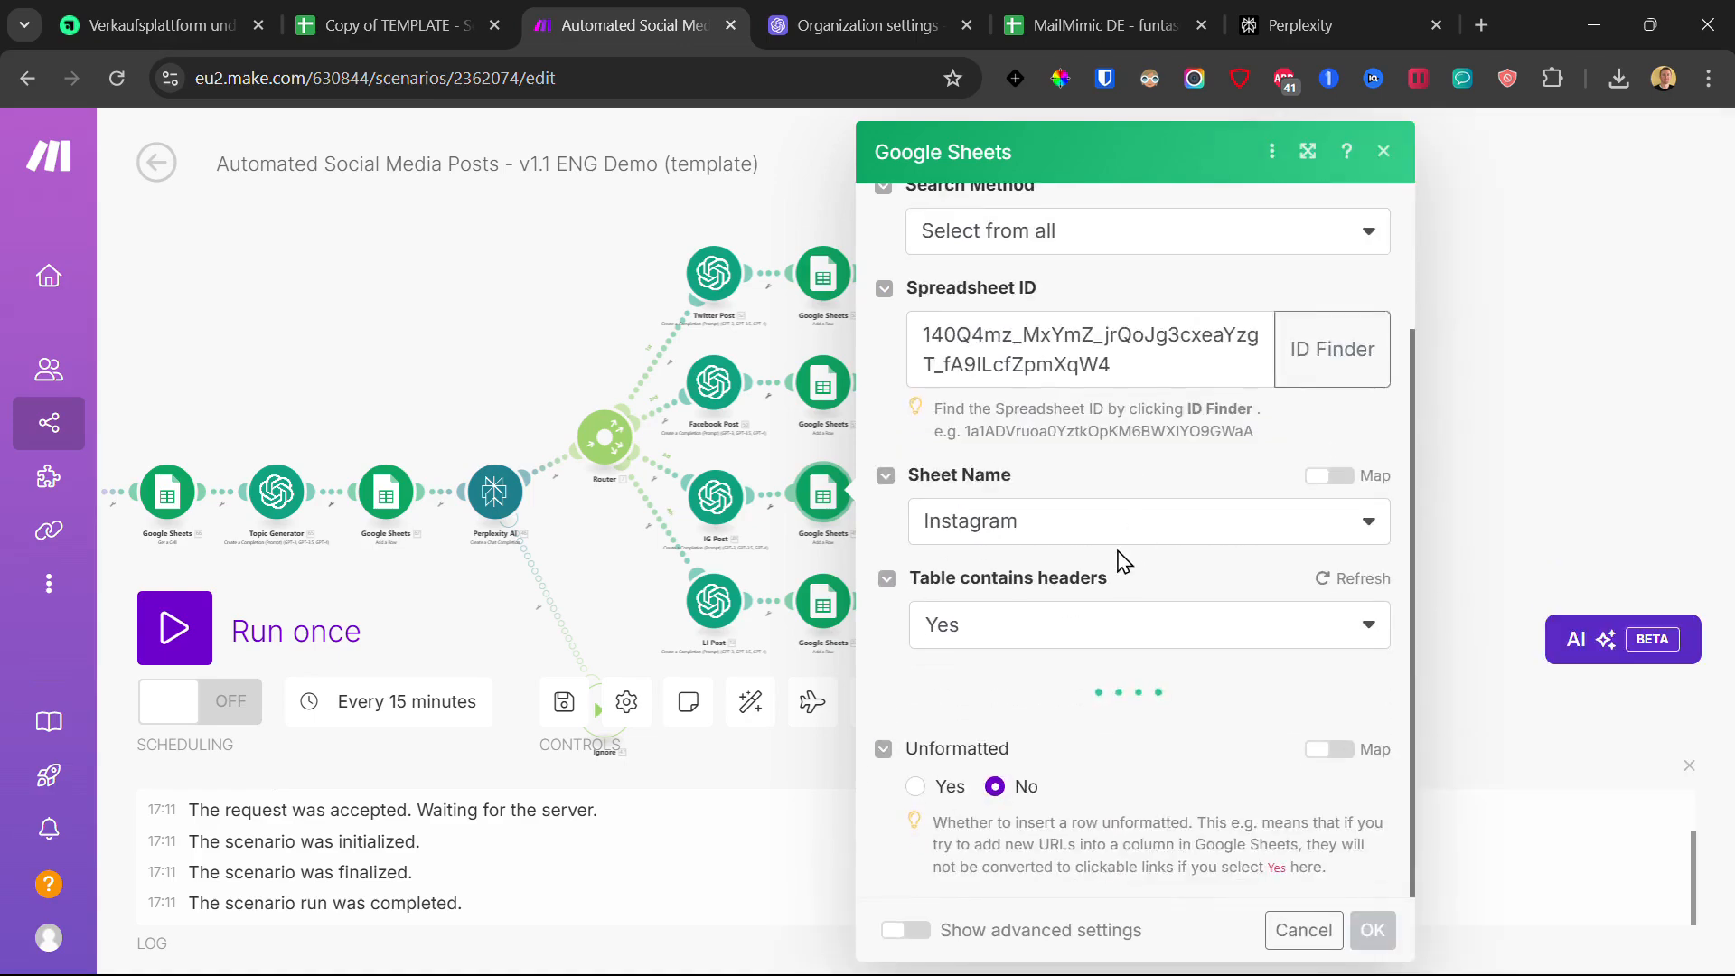
{"action": "scroll", "coordinate": [1112, 550], "scroll_direction": "down", "scroll_amount": 5}
{"action": "left_click", "coordinate": [1001, 390]}
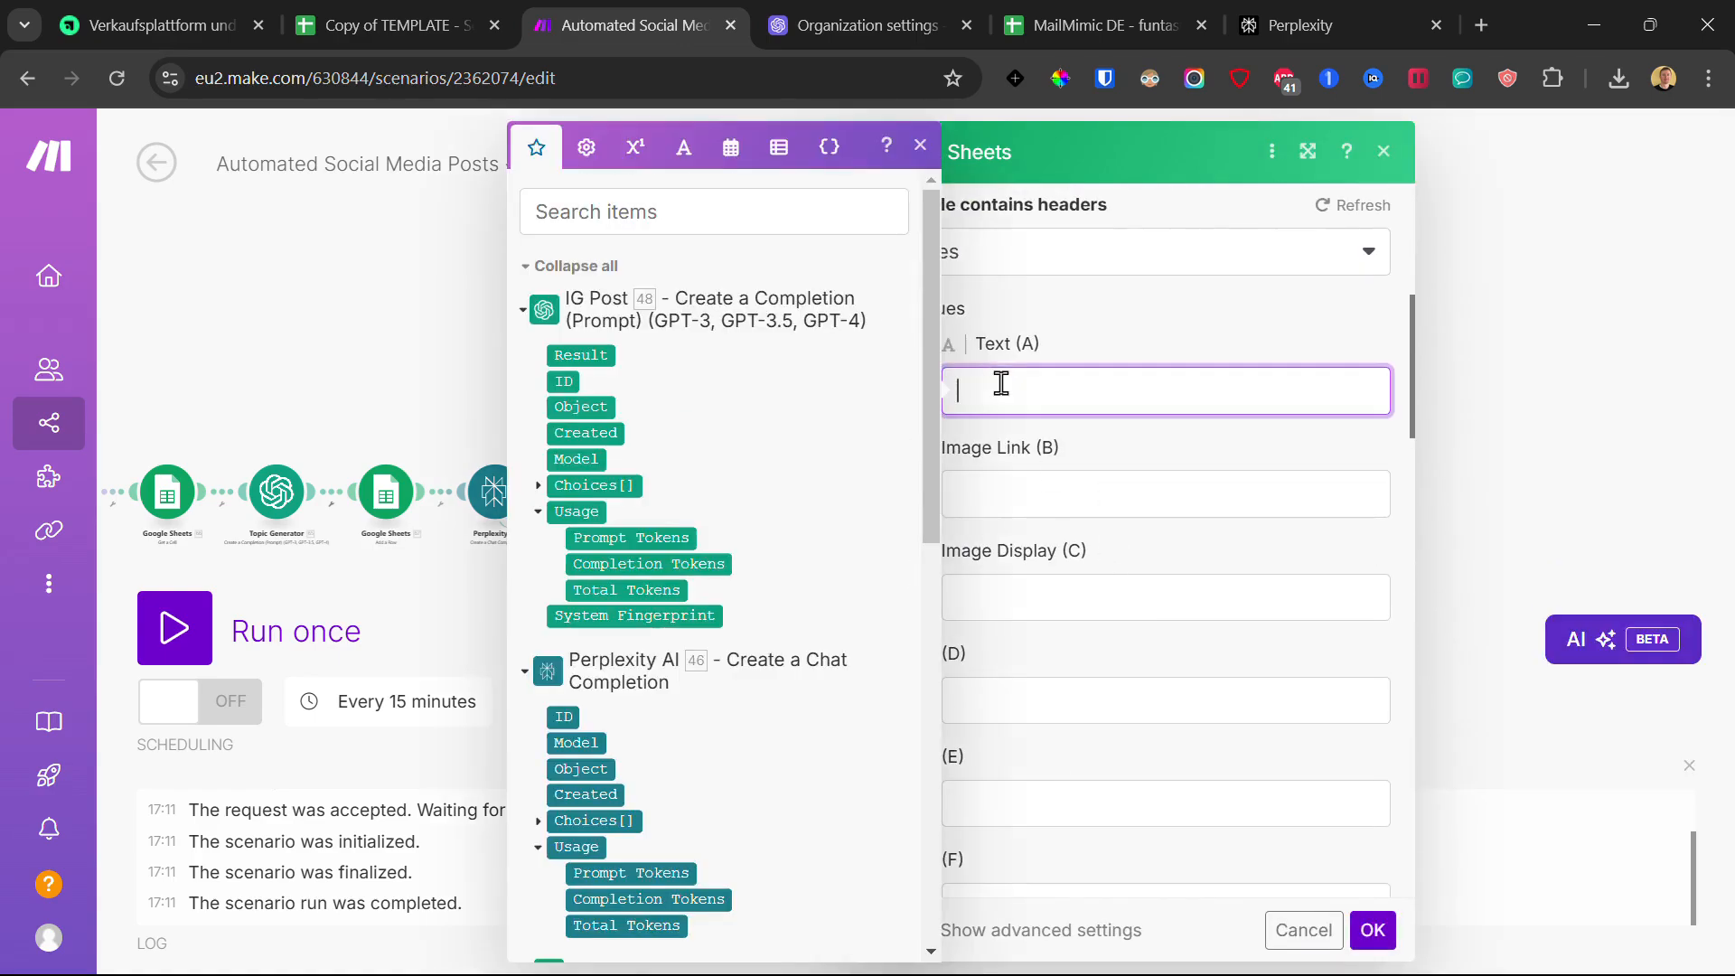
{"action": "left_click", "coordinate": [539, 486]}
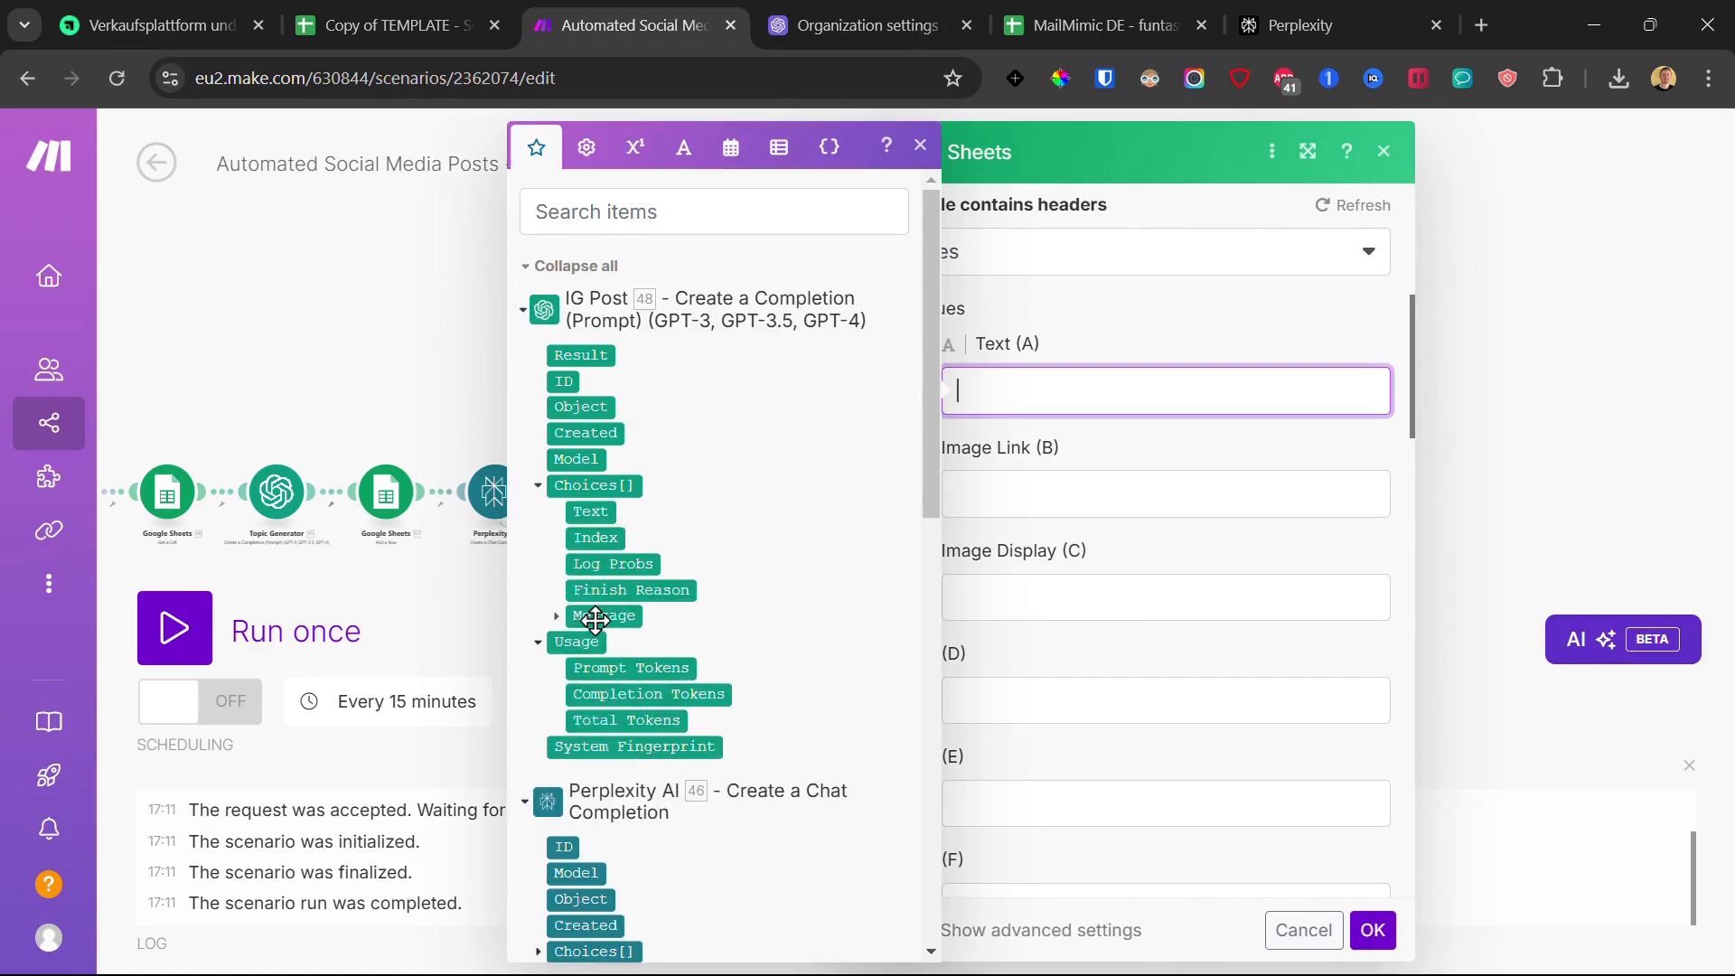
{"action": "left_click", "coordinate": [558, 619]}
{"action": "left_click", "coordinate": [612, 667]}
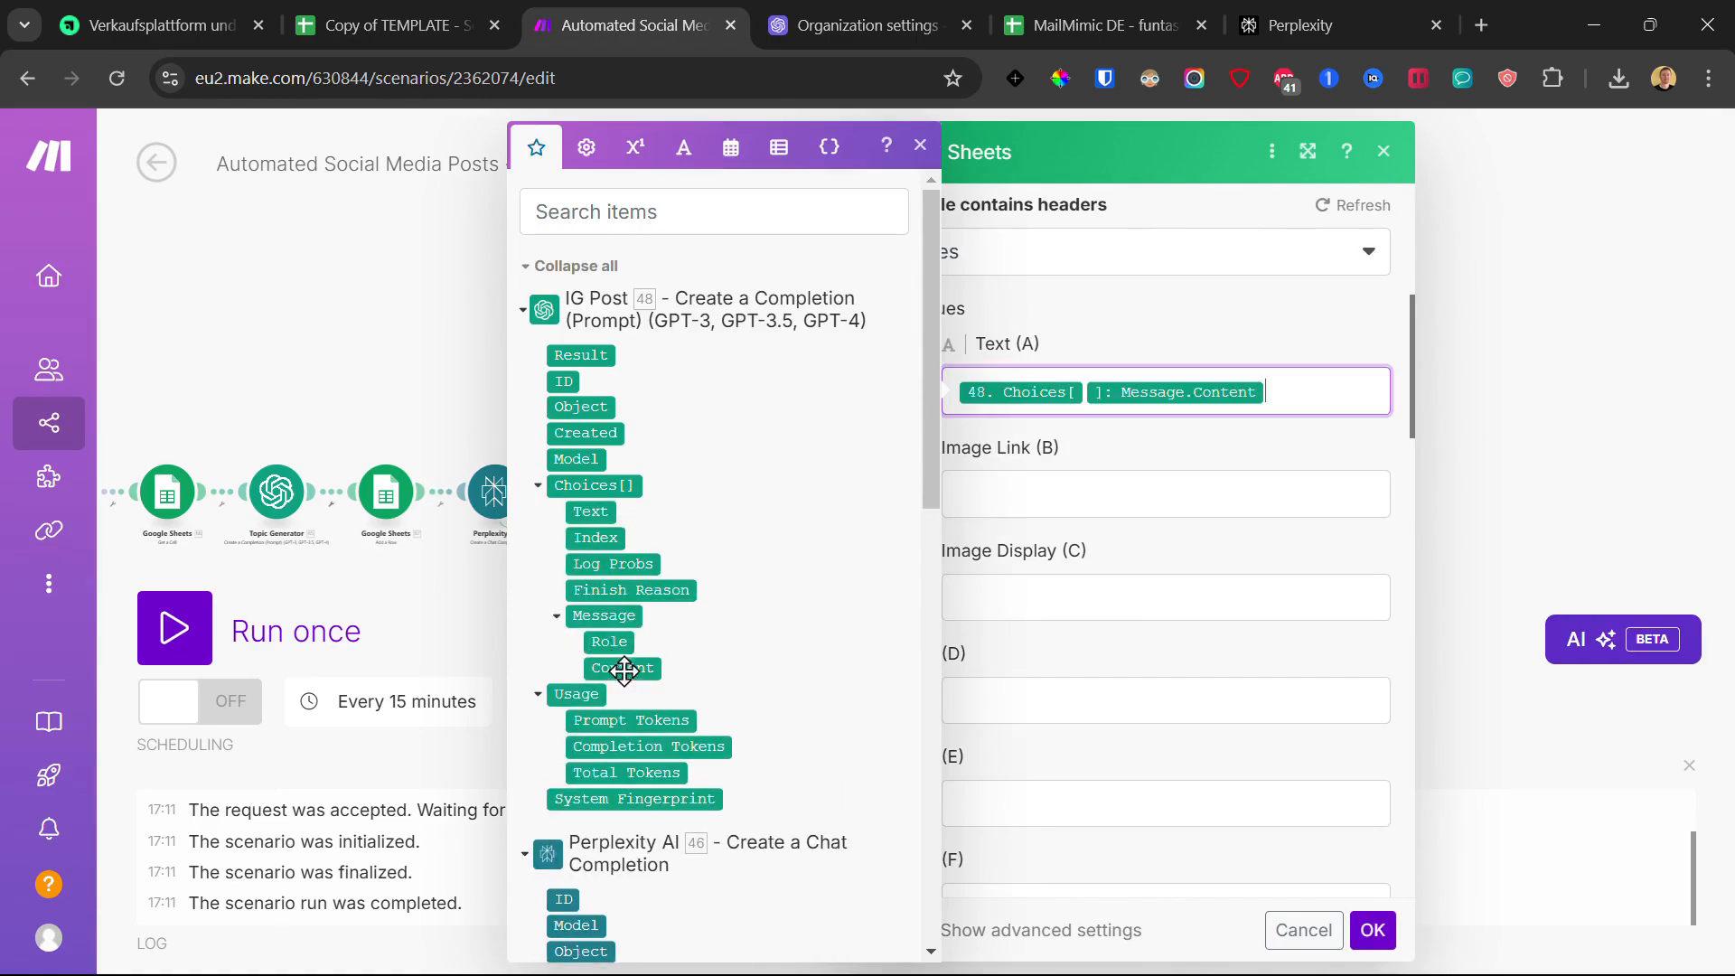
{"action": "left_click", "coordinate": [1375, 938]}
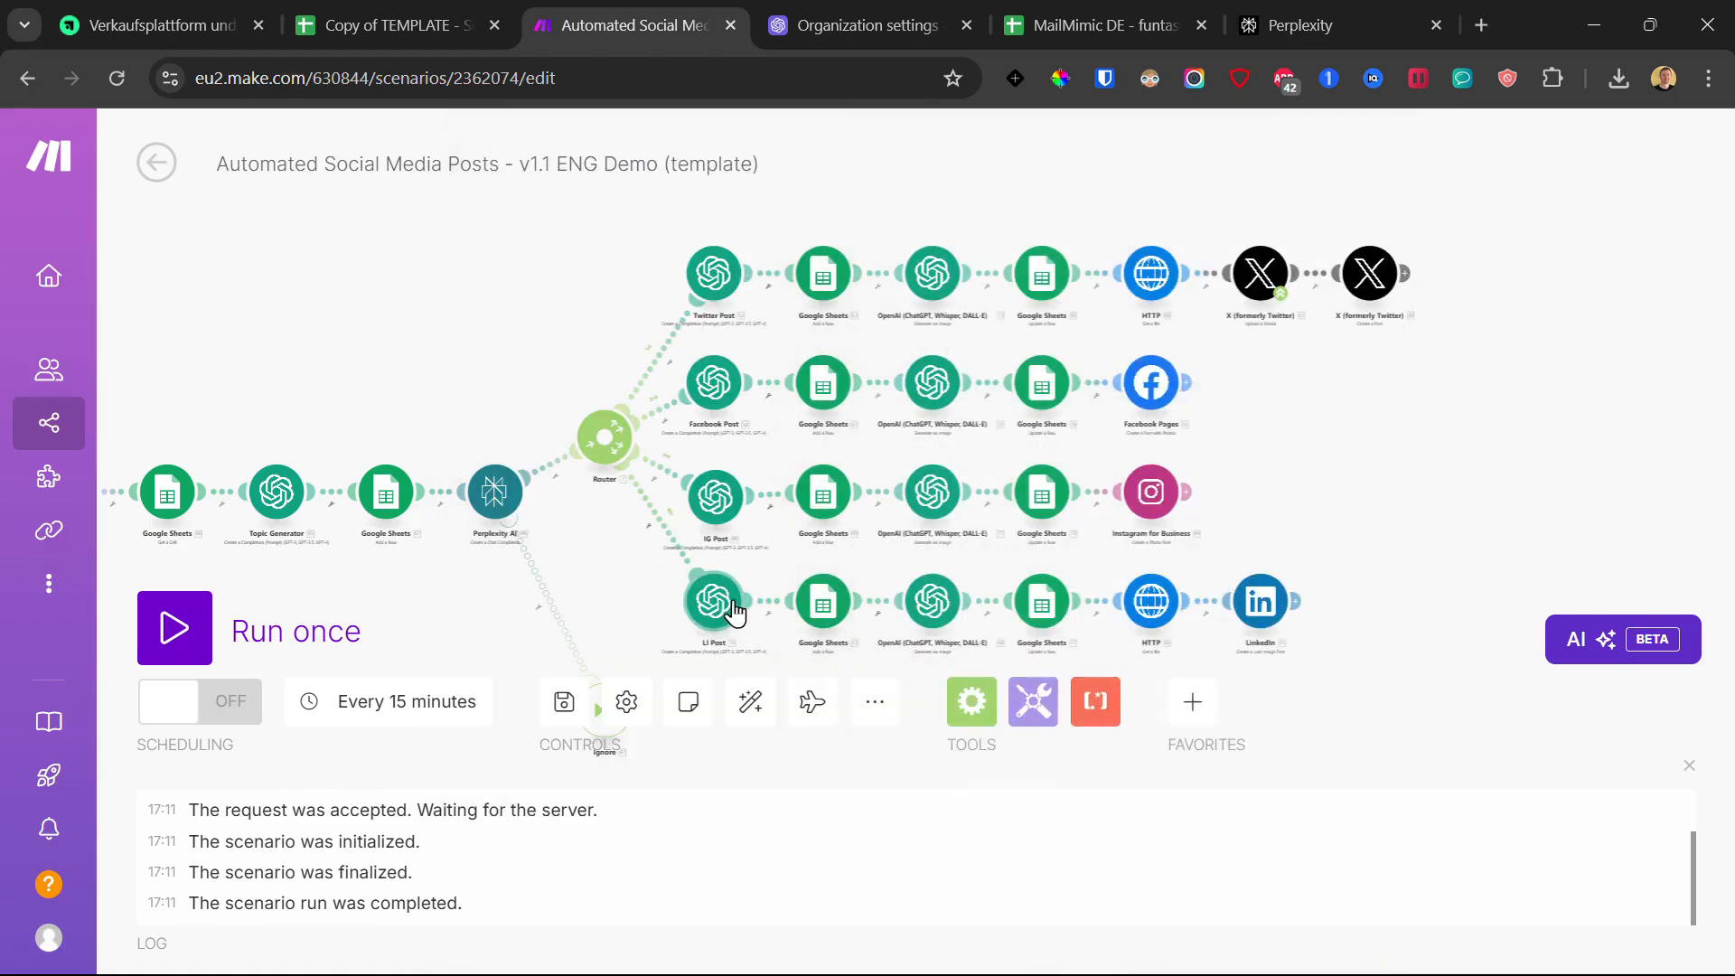
Step: Paste the spreadsheet ID into the LinkedIn row's Google Sheets module
{"action": "left_click", "coordinate": [720, 612]}
{"action": "left_click", "coordinate": [630, 576]}
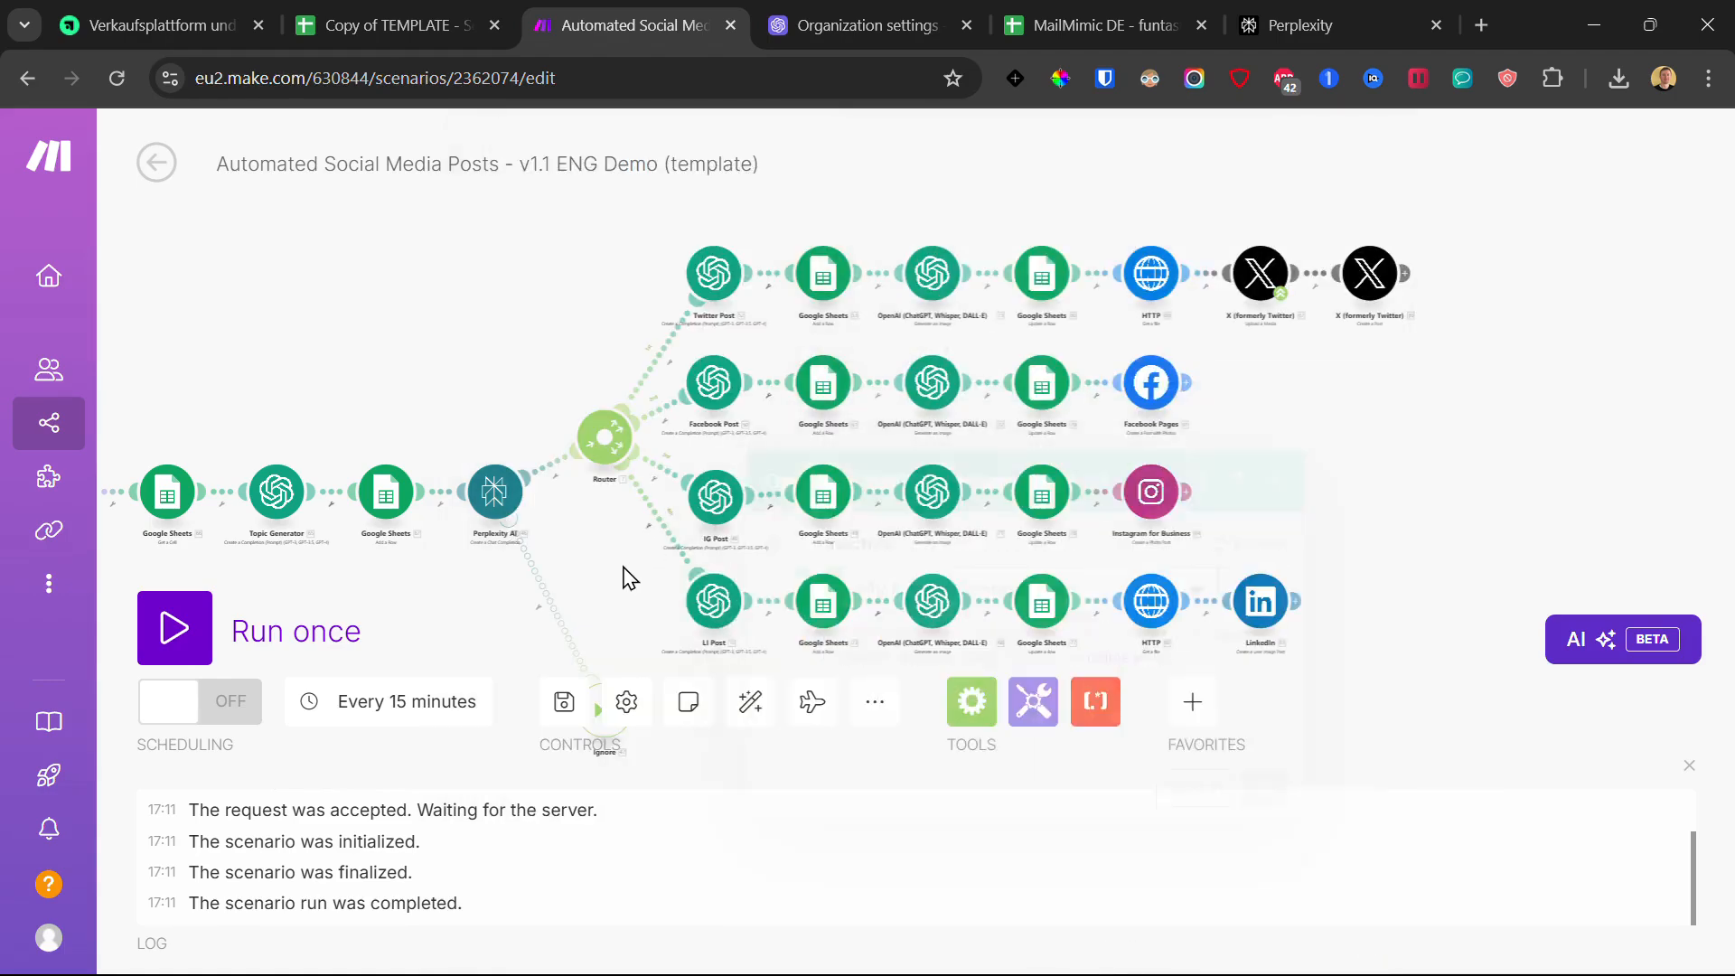
{"action": "left_click", "coordinate": [820, 611]}
{"action": "double_click", "coordinate": [1073, 515]}
{"action": "left_click", "coordinate": [1105, 484]}
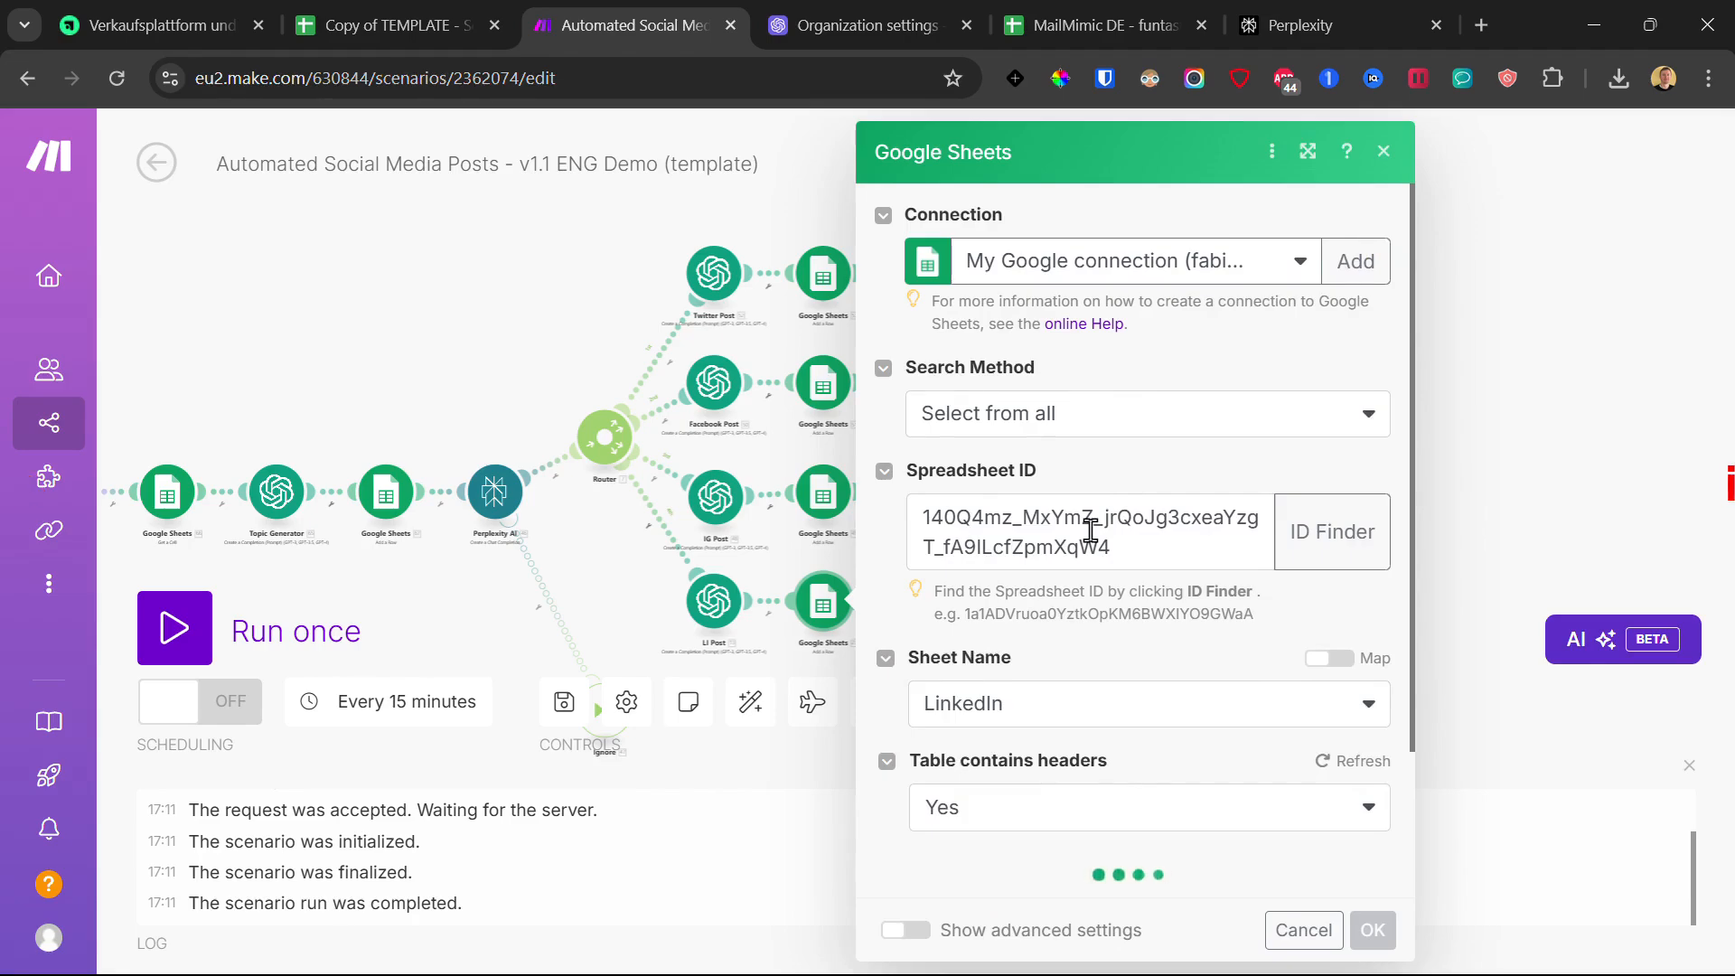
Step: Map LI Post's 13. Choices[]: Message.Content into Text (A), save, and dismiss the missing-account error
{"action": "scroll", "coordinate": [1093, 538], "scroll_direction": "down", "scroll_amount": 5}
{"action": "left_click", "coordinate": [1052, 570]}
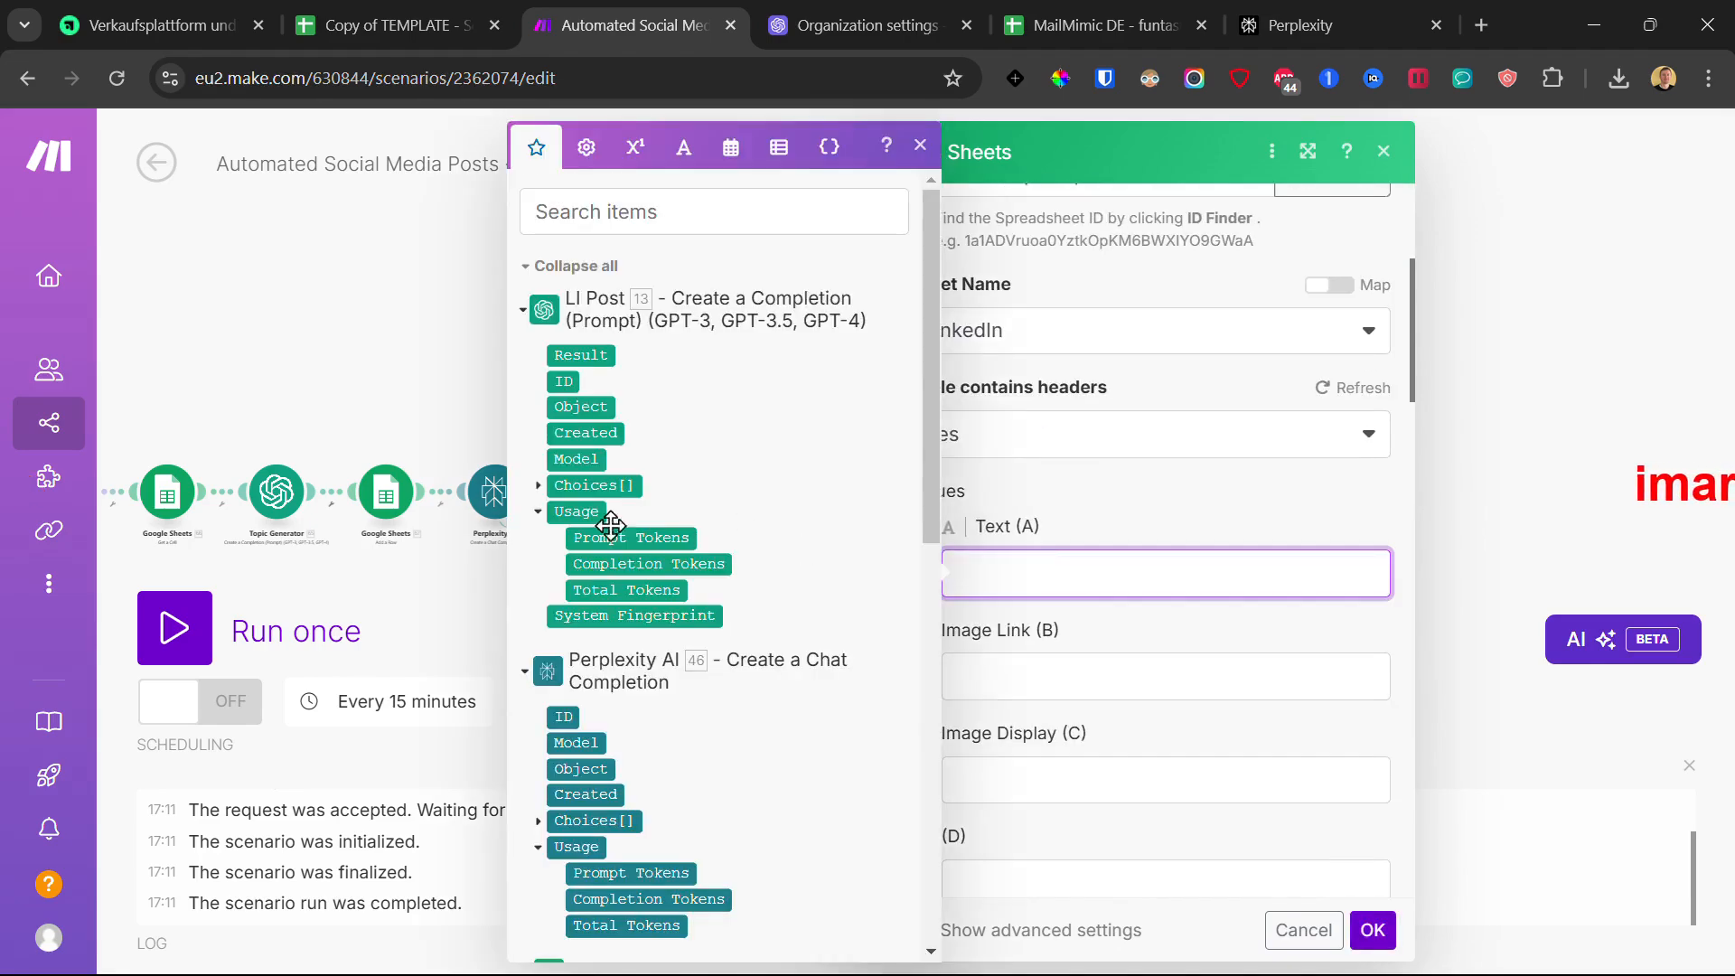
{"action": "left_click", "coordinate": [539, 485]}
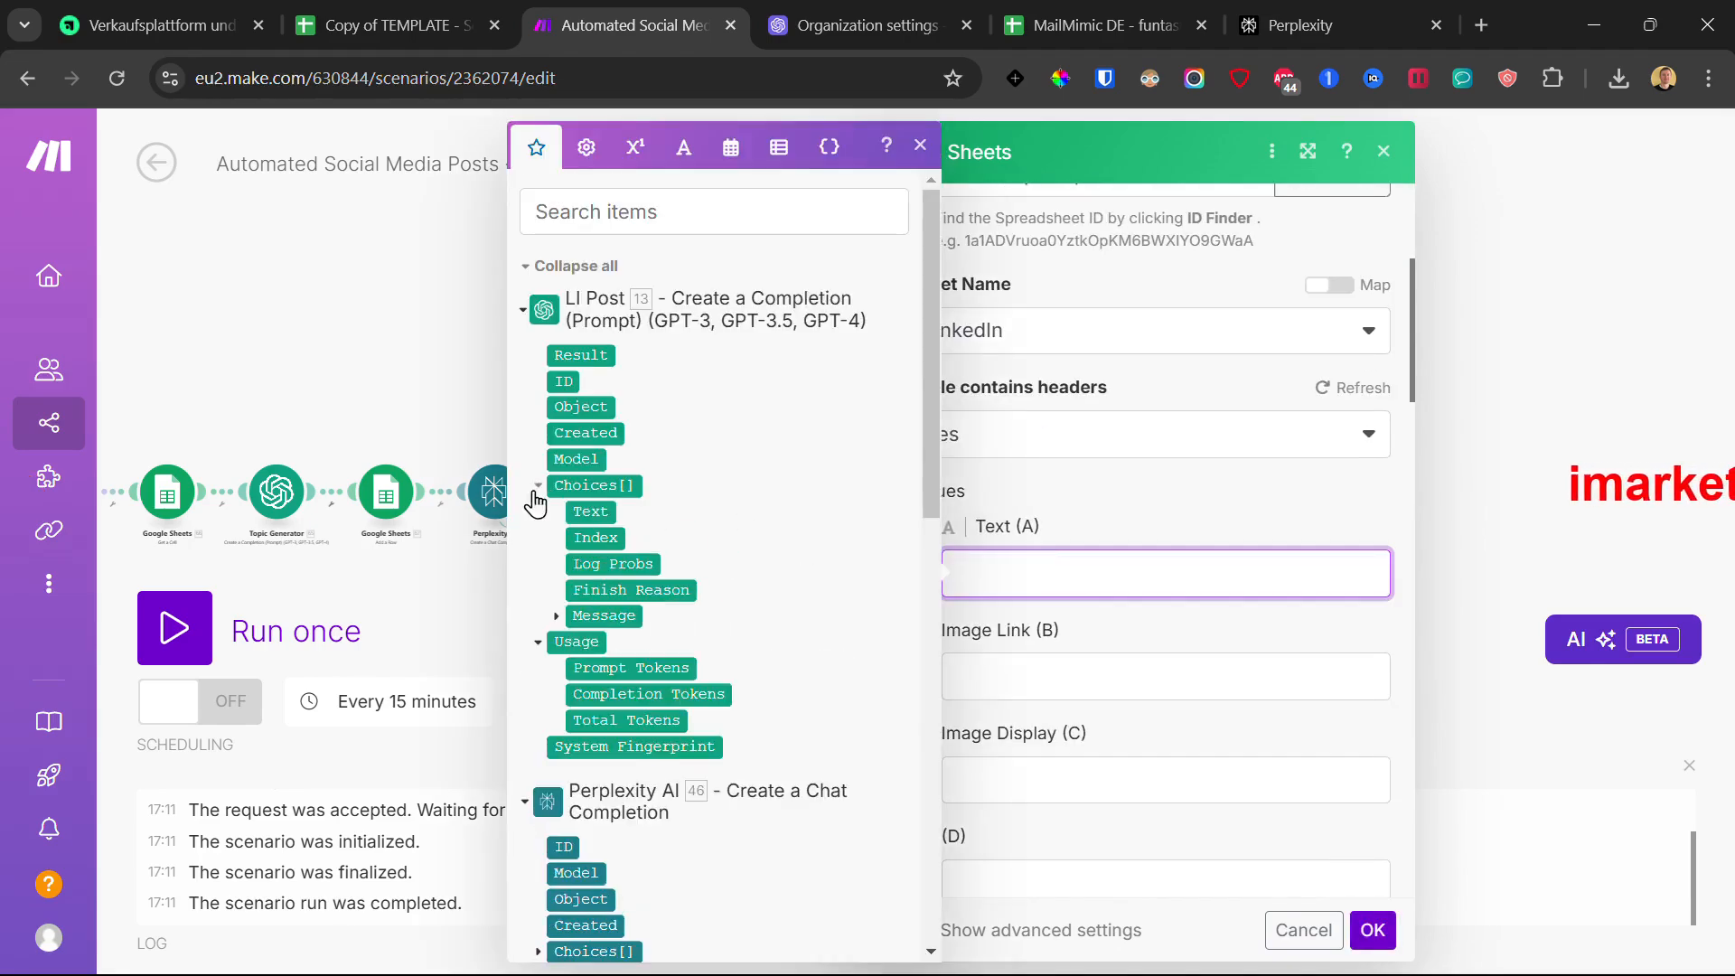
{"action": "left_click", "coordinate": [565, 614]}
{"action": "left_click", "coordinate": [620, 668]}
{"action": "left_click", "coordinate": [1371, 940]}
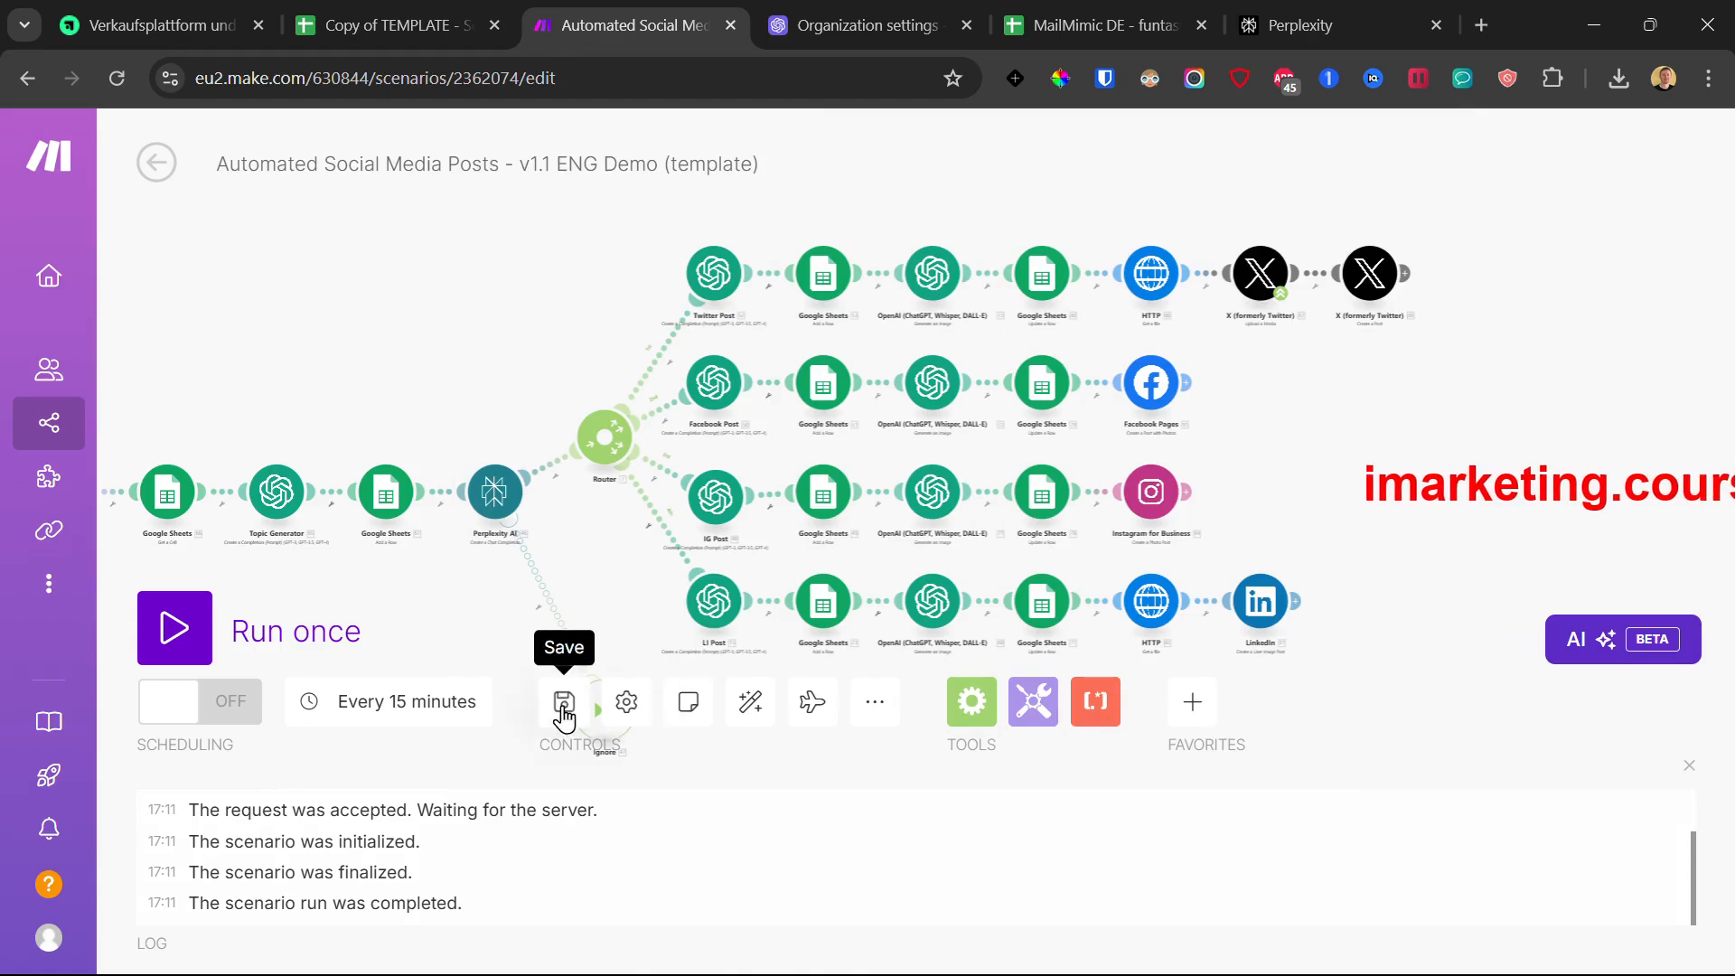
{"action": "left_click", "coordinate": [564, 705]}
{"action": "left_click", "coordinate": [430, 414]}
Step: Save the scenario and dismiss the missing OpenAI connection error
{"action": "left_click_drag", "start_coordinate": [418, 339], "coordinate": [416, 318]}
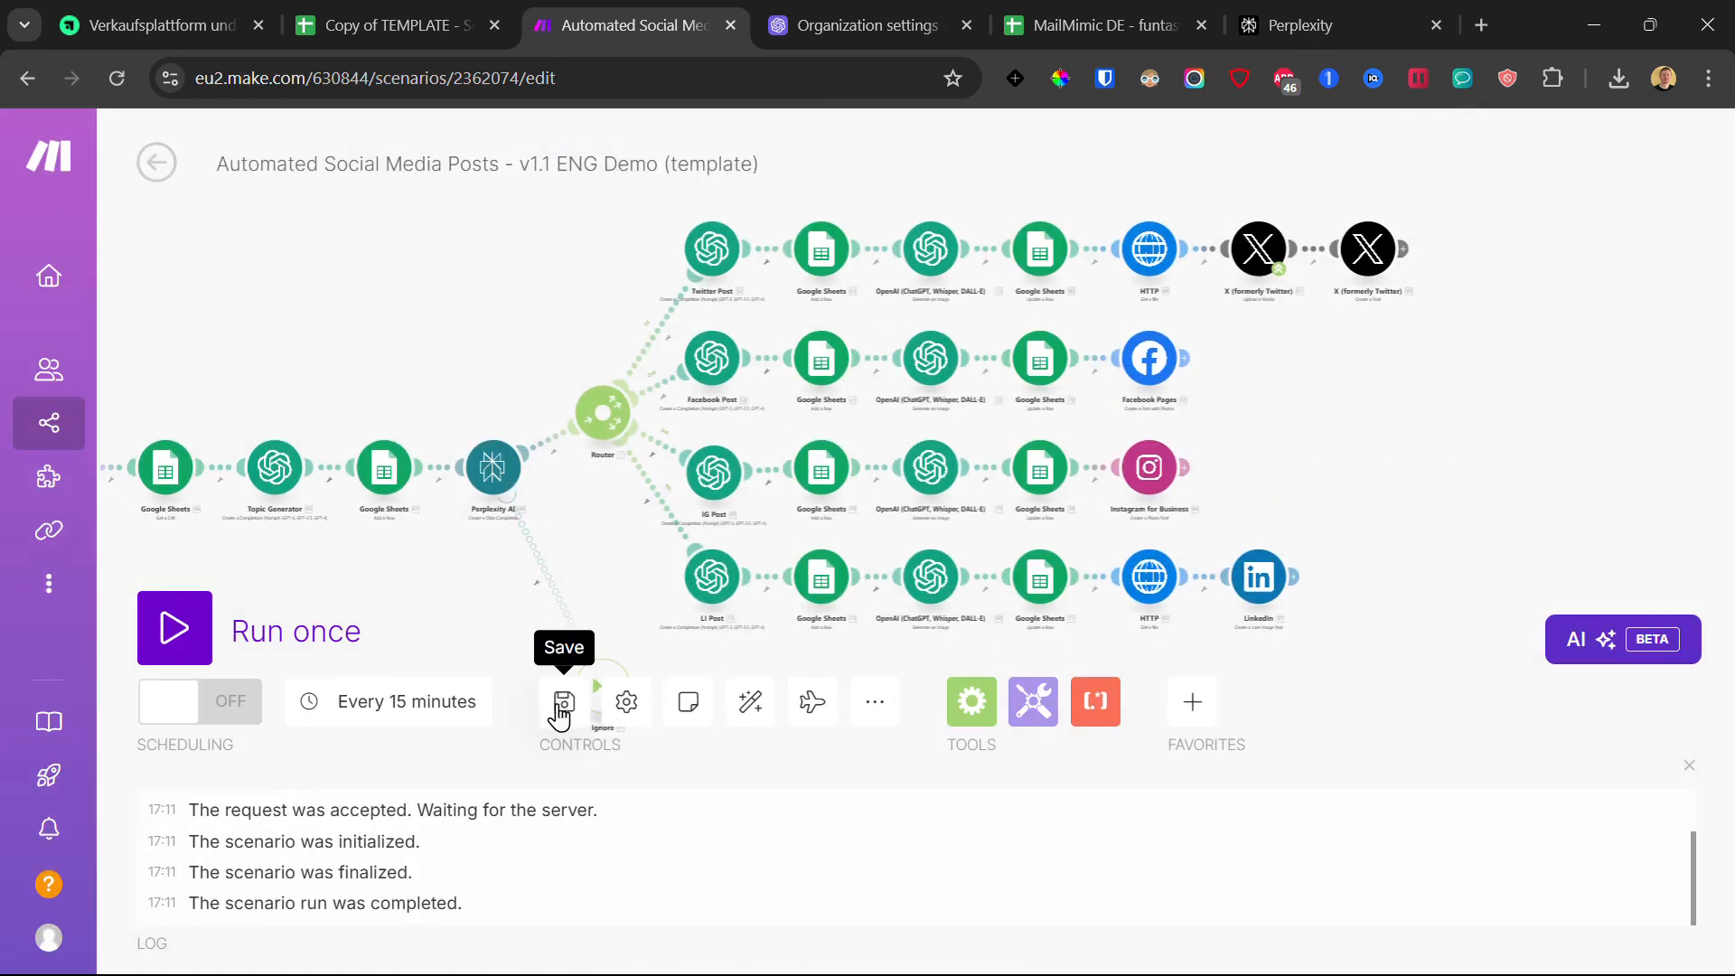
{"action": "left_click", "coordinate": [564, 705]}
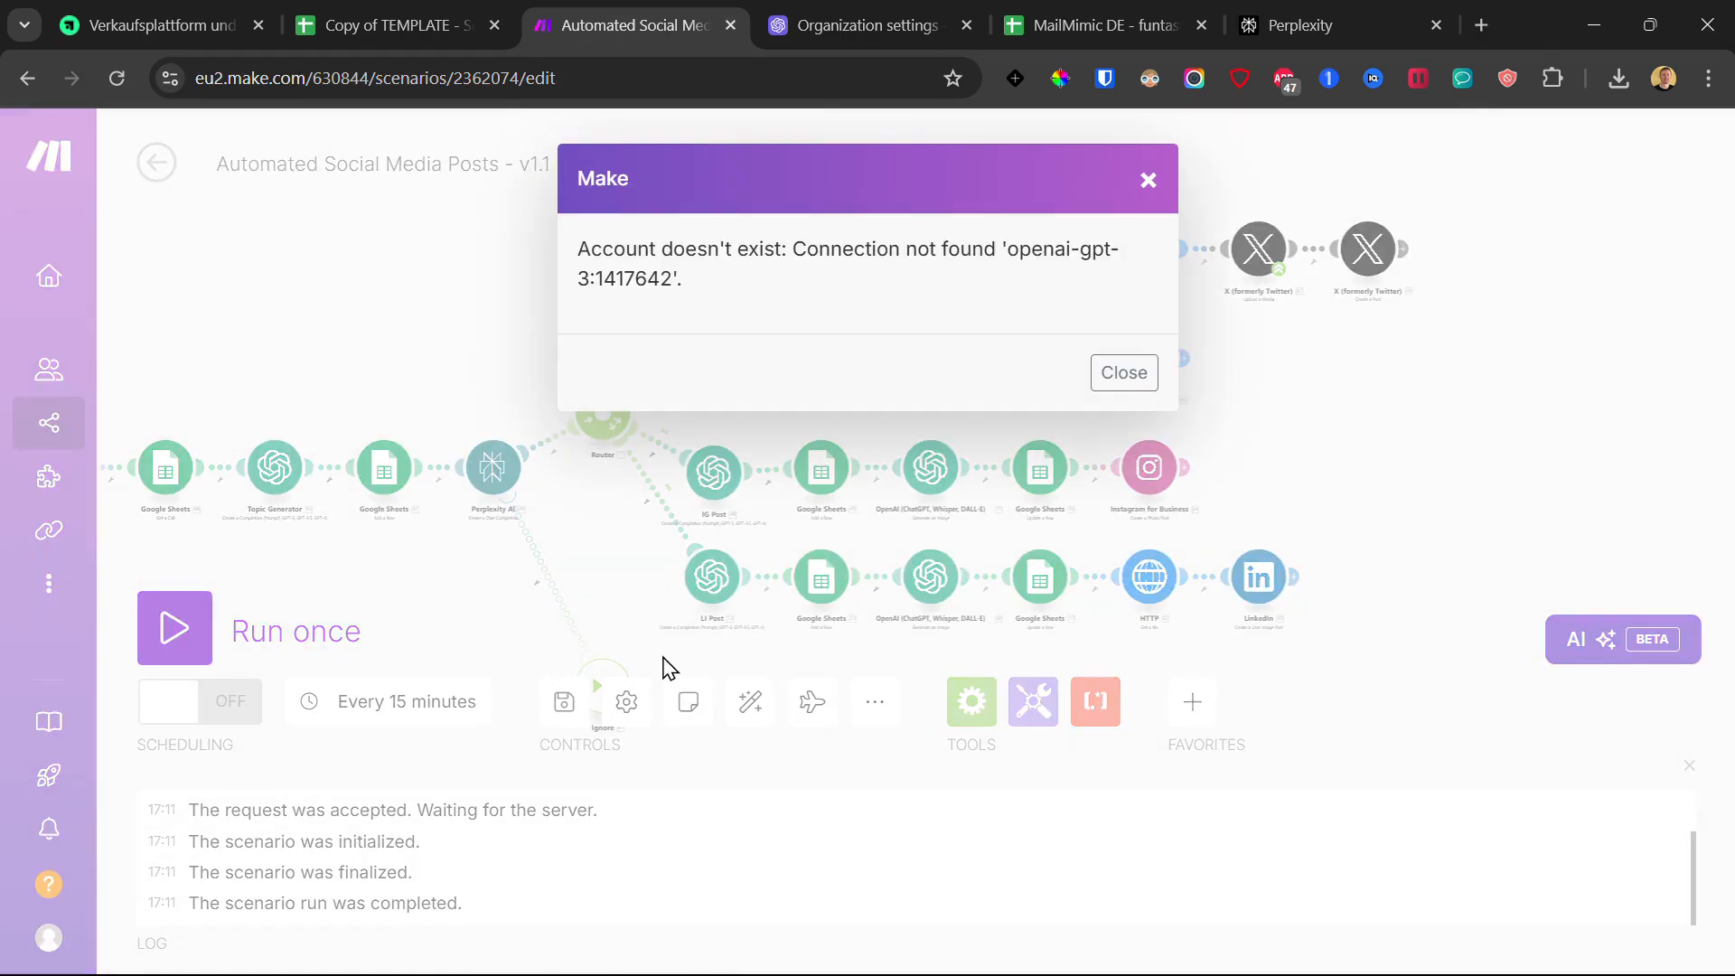
{"action": "left_click", "coordinate": [1148, 184]}
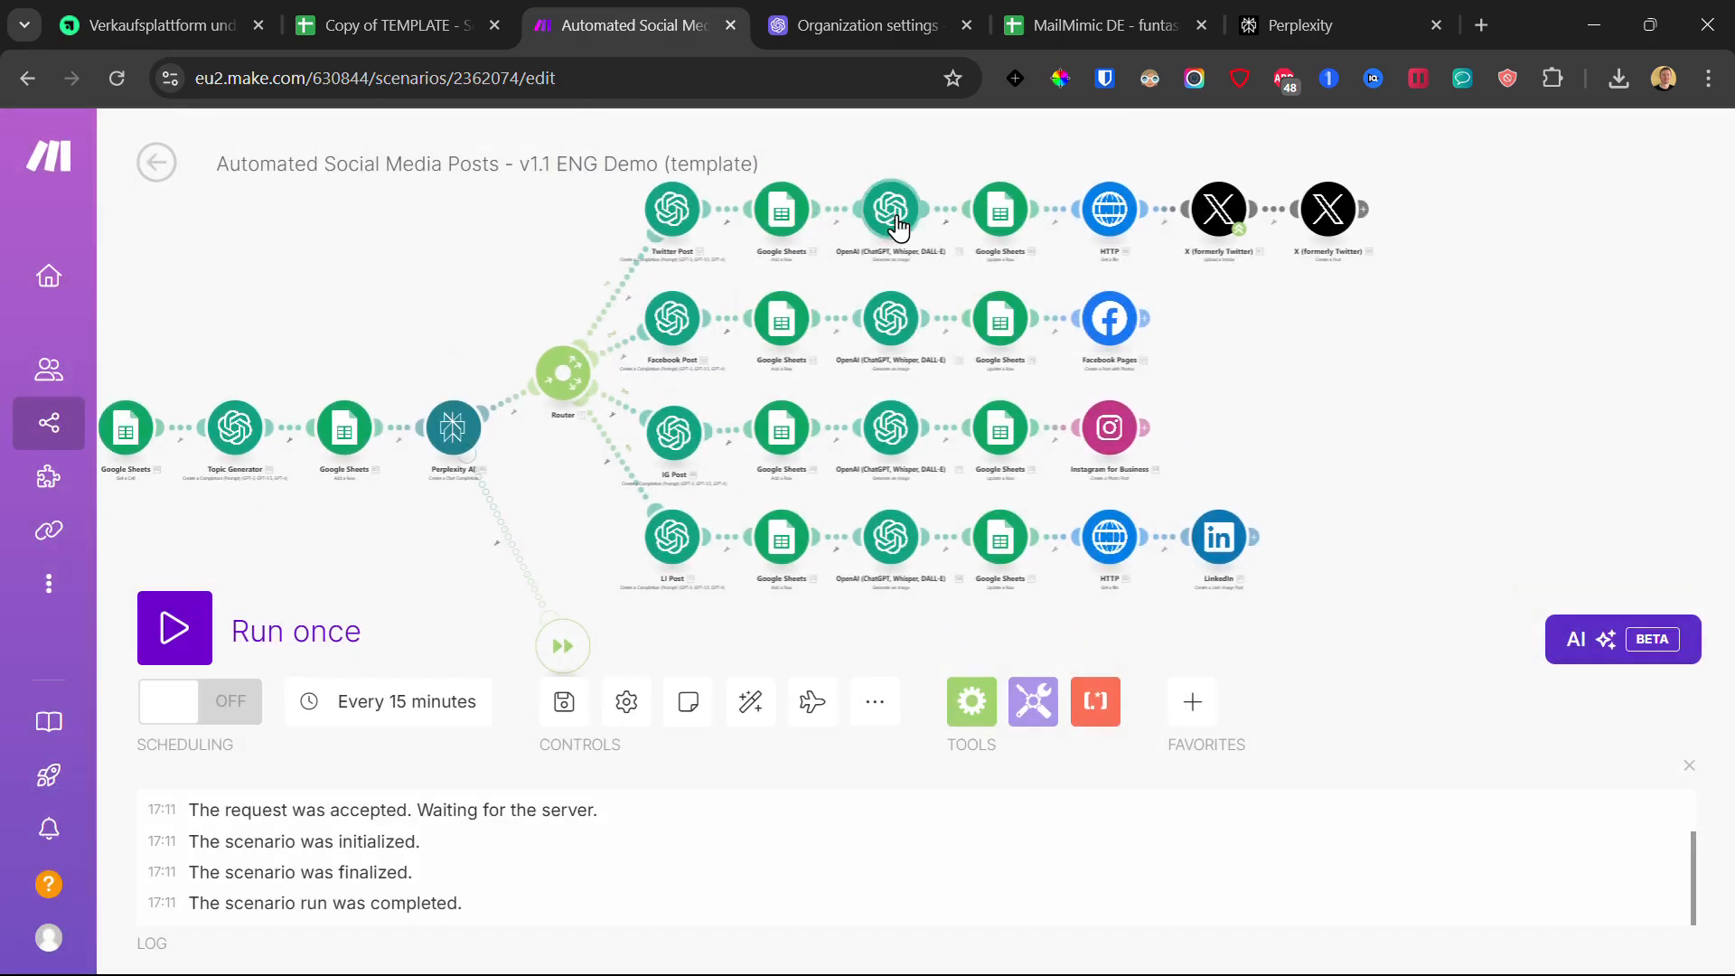
Step: Give the Twitter DALL-E module My OpenAI connection and confirm the Facebook image module
{"action": "left_click", "coordinate": [892, 217]}
{"action": "left_click", "coordinate": [1140, 264]}
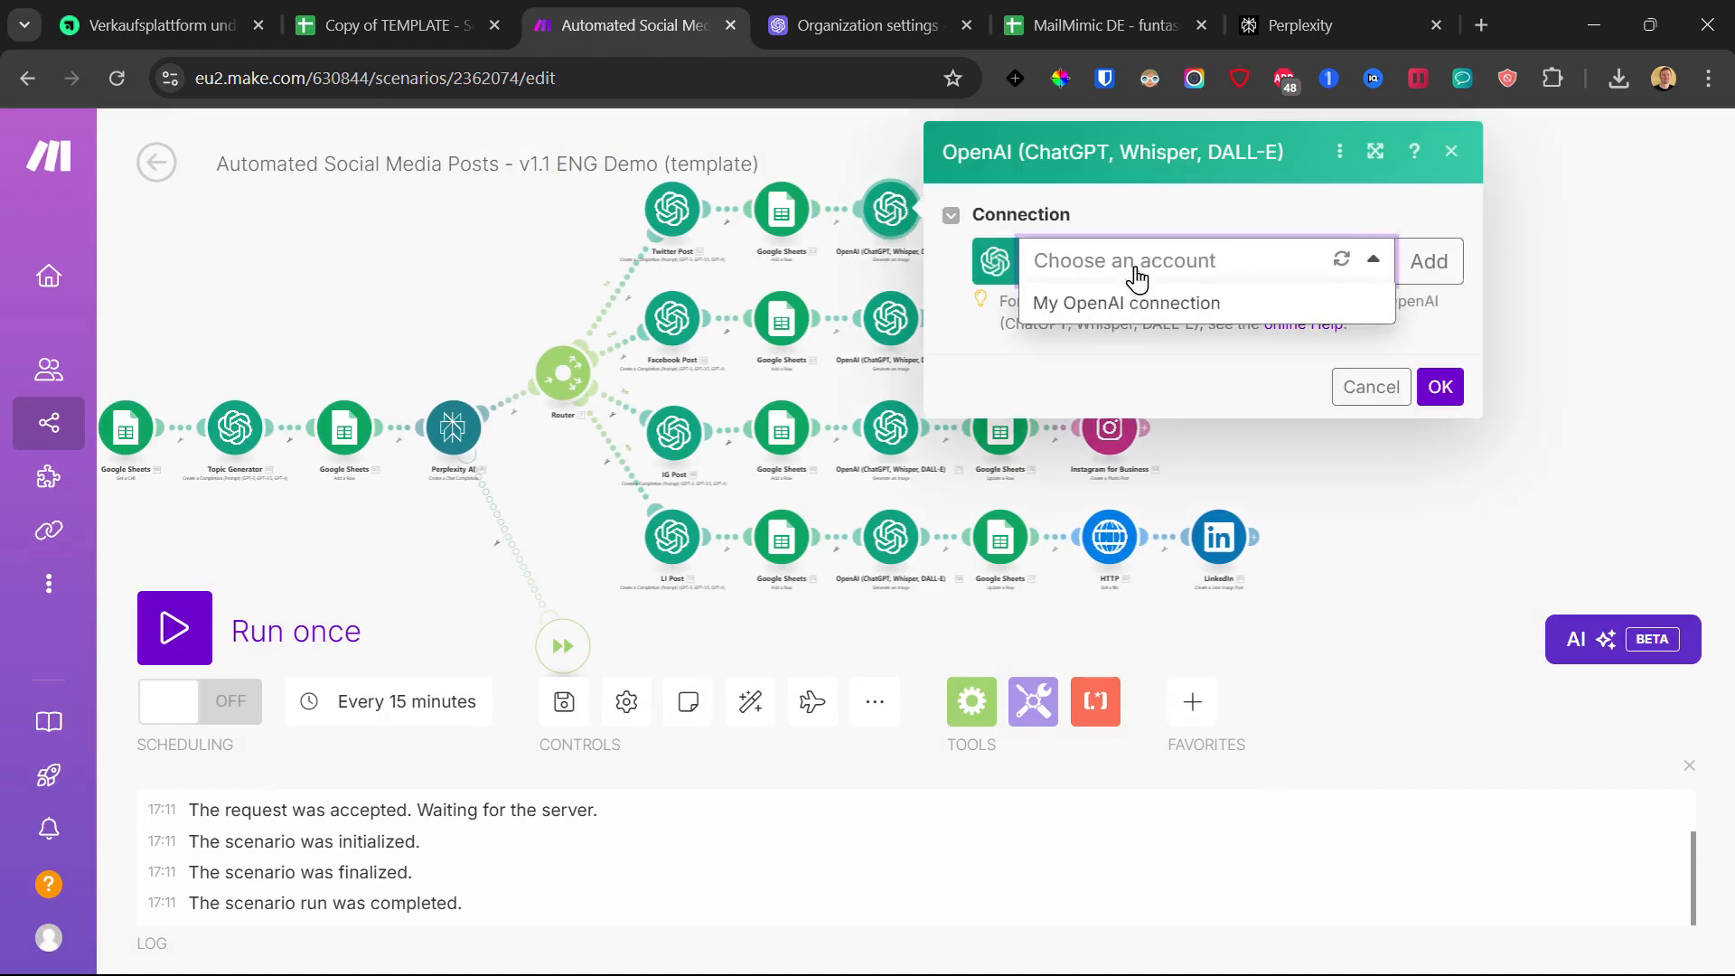
{"action": "left_click", "coordinate": [1134, 298]}
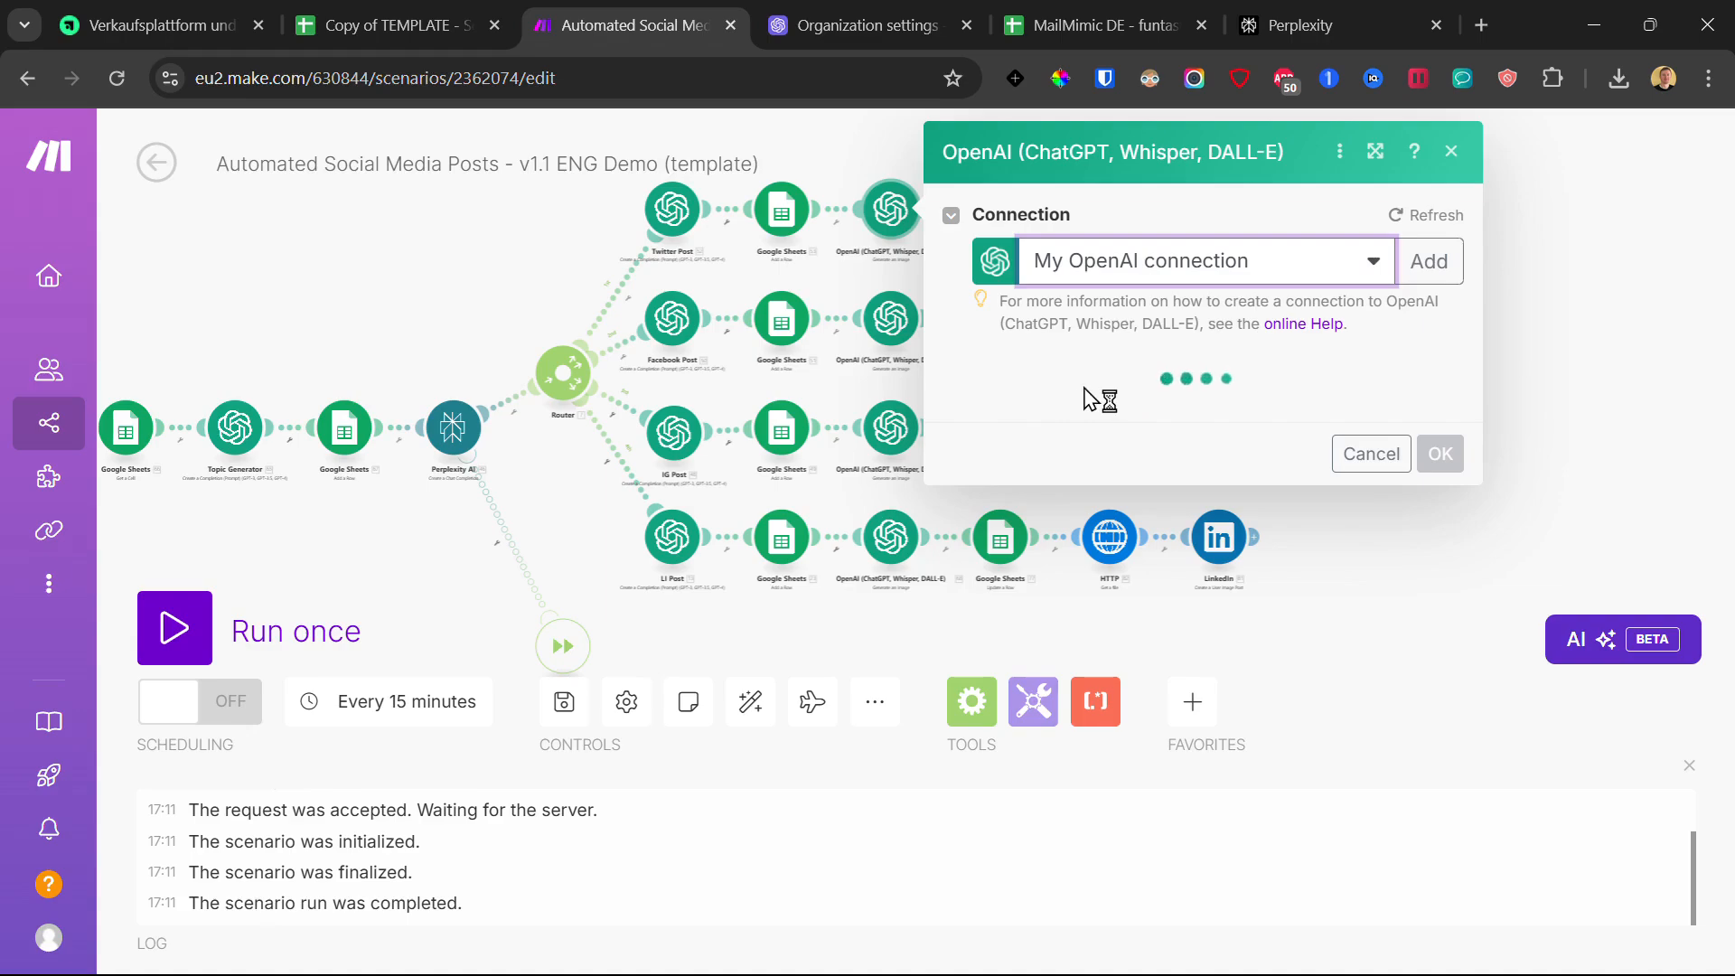
{"action": "scroll", "coordinate": [1211, 554], "scroll_direction": "down", "scroll_amount": 10}
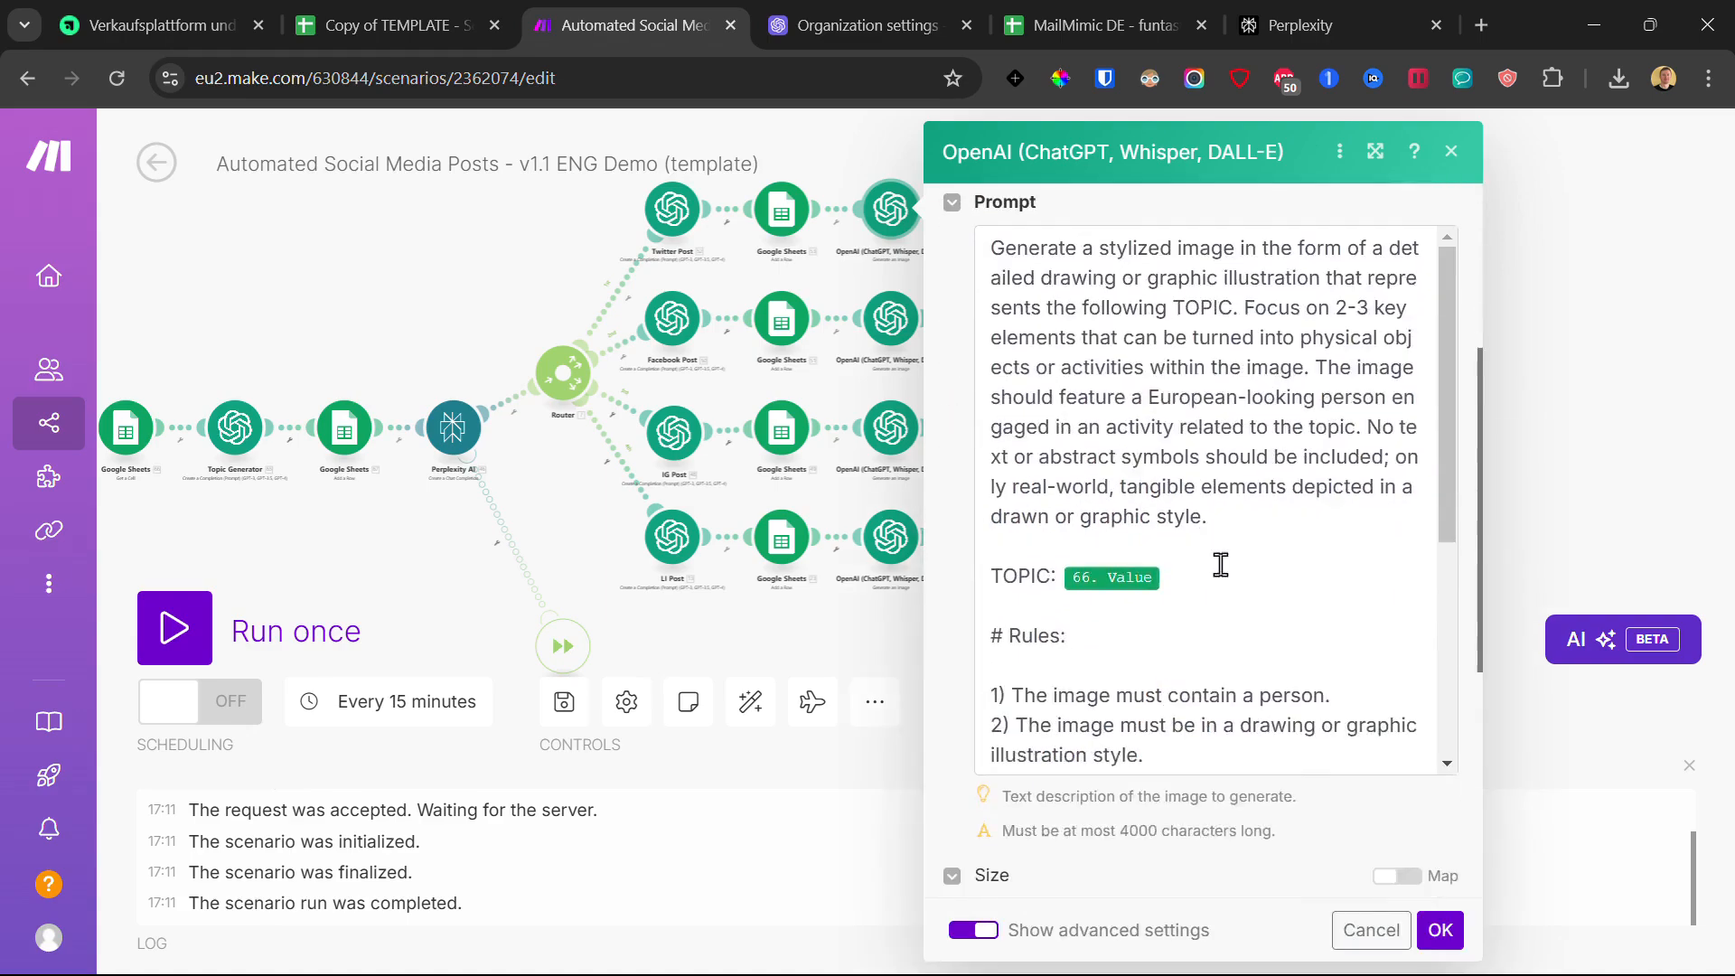
{"action": "scroll", "coordinate": [1325, 745], "scroll_direction": "down", "scroll_amount": 5}
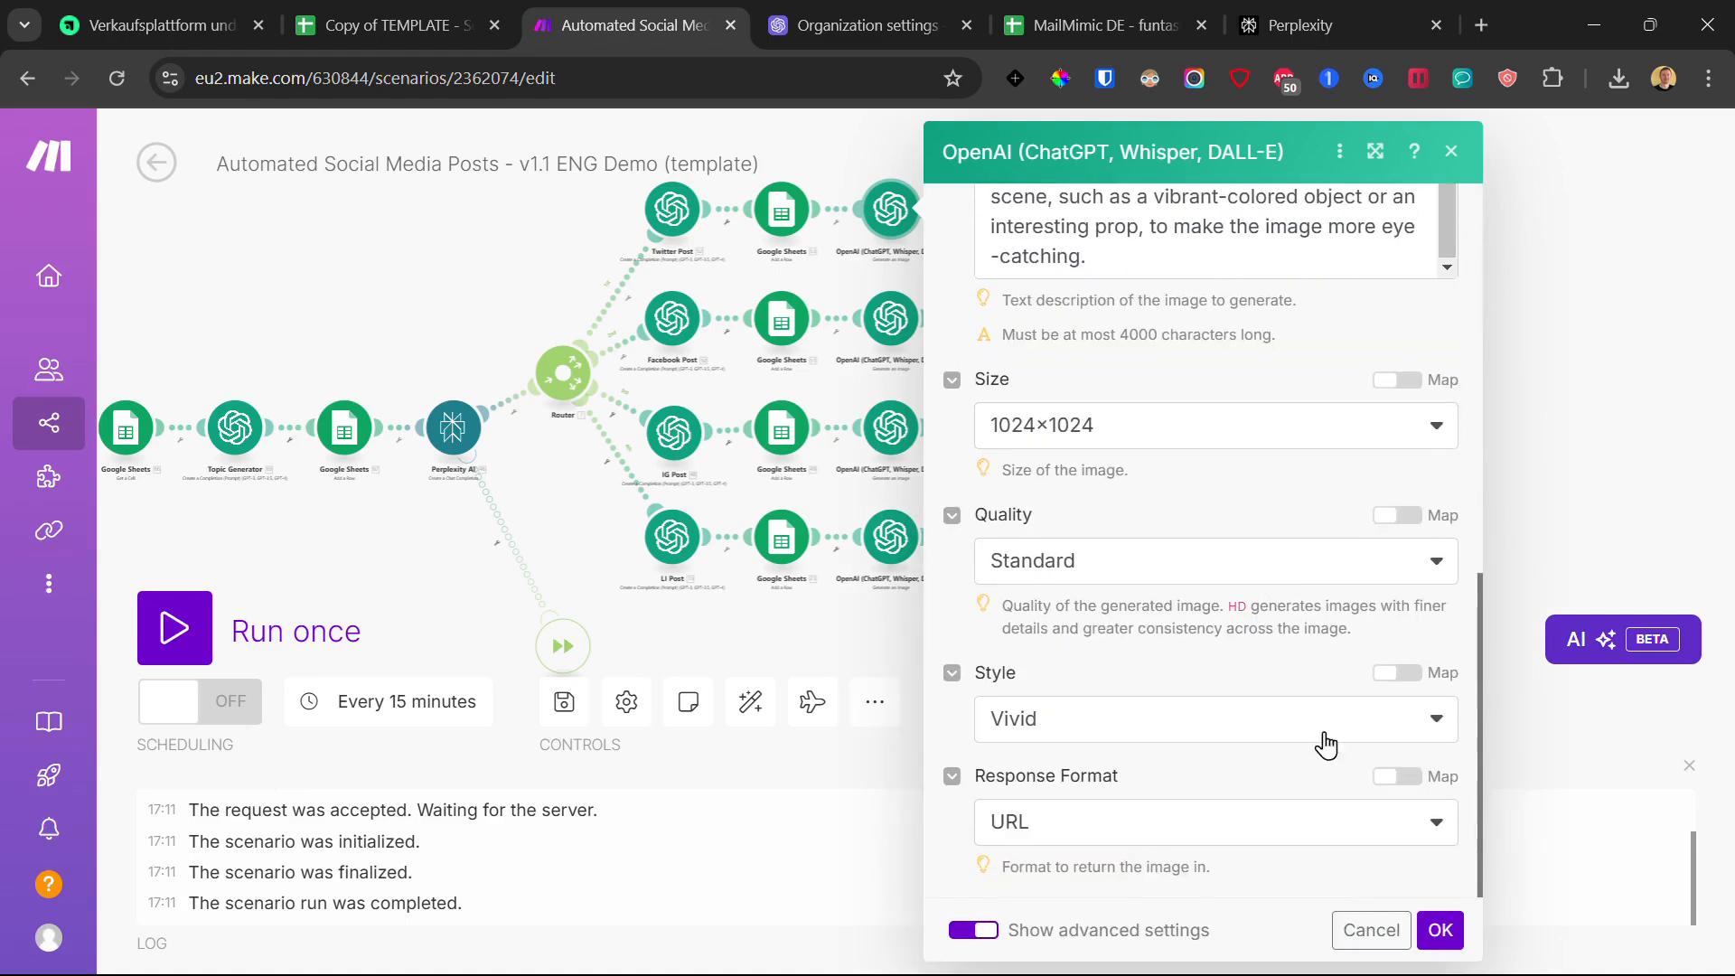
{"action": "left_click", "coordinate": [1441, 931]}
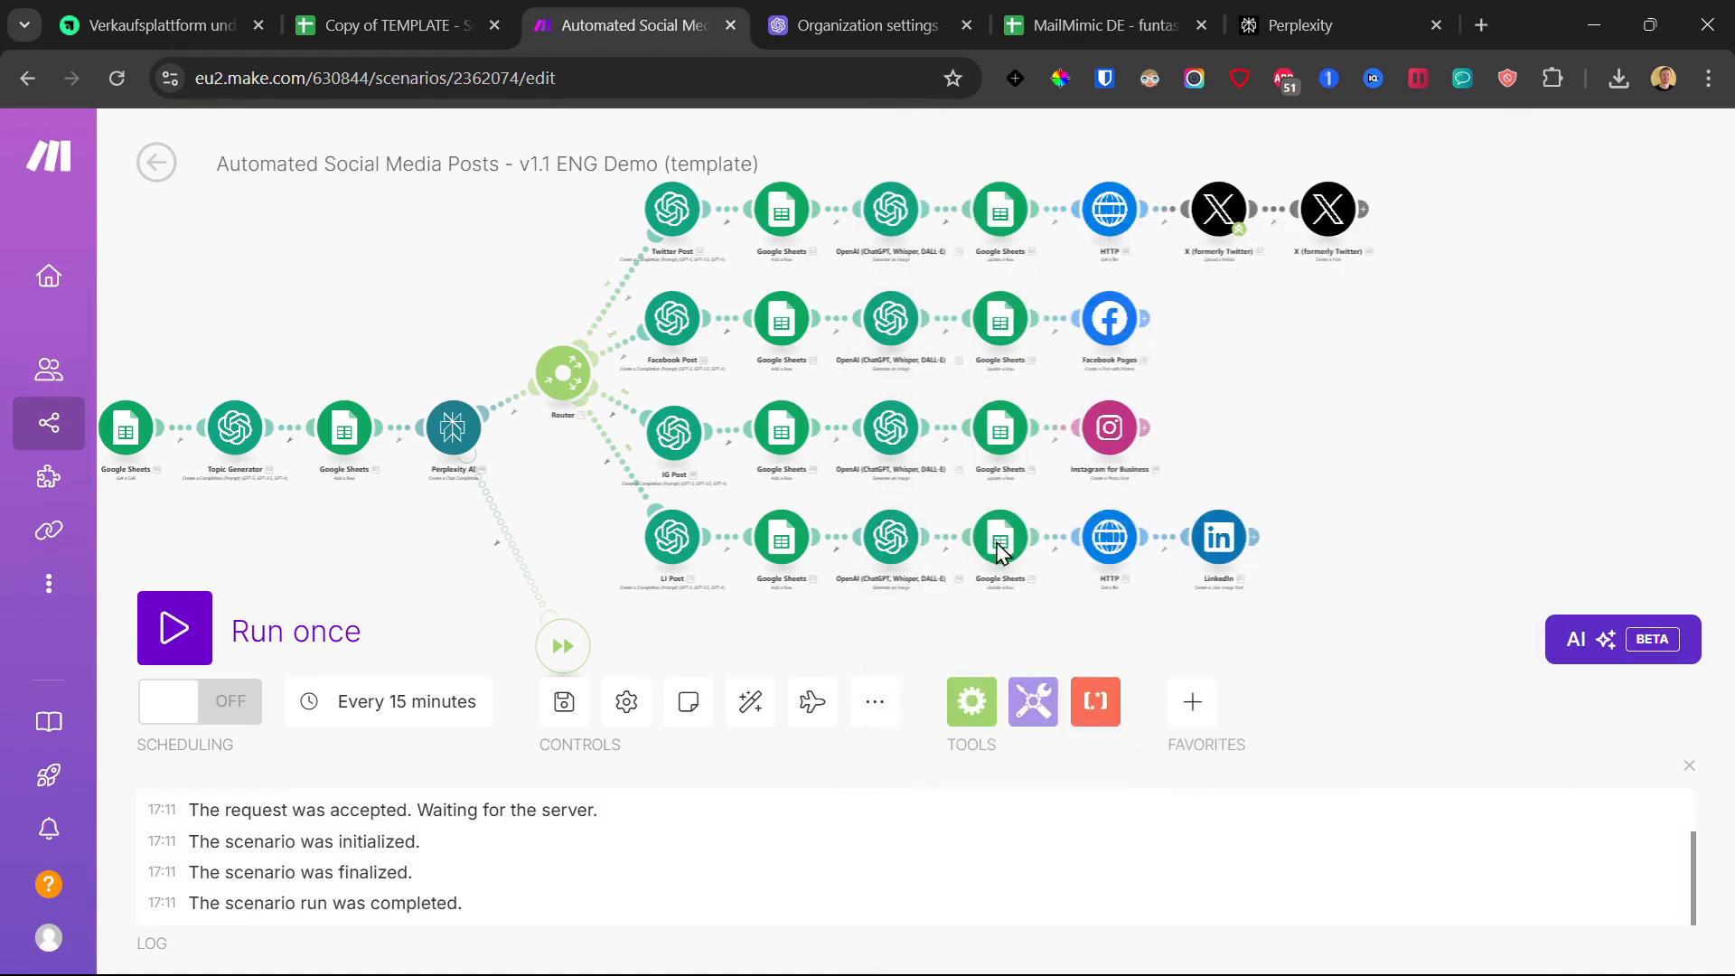
{"action": "left_click", "coordinate": [896, 314]}
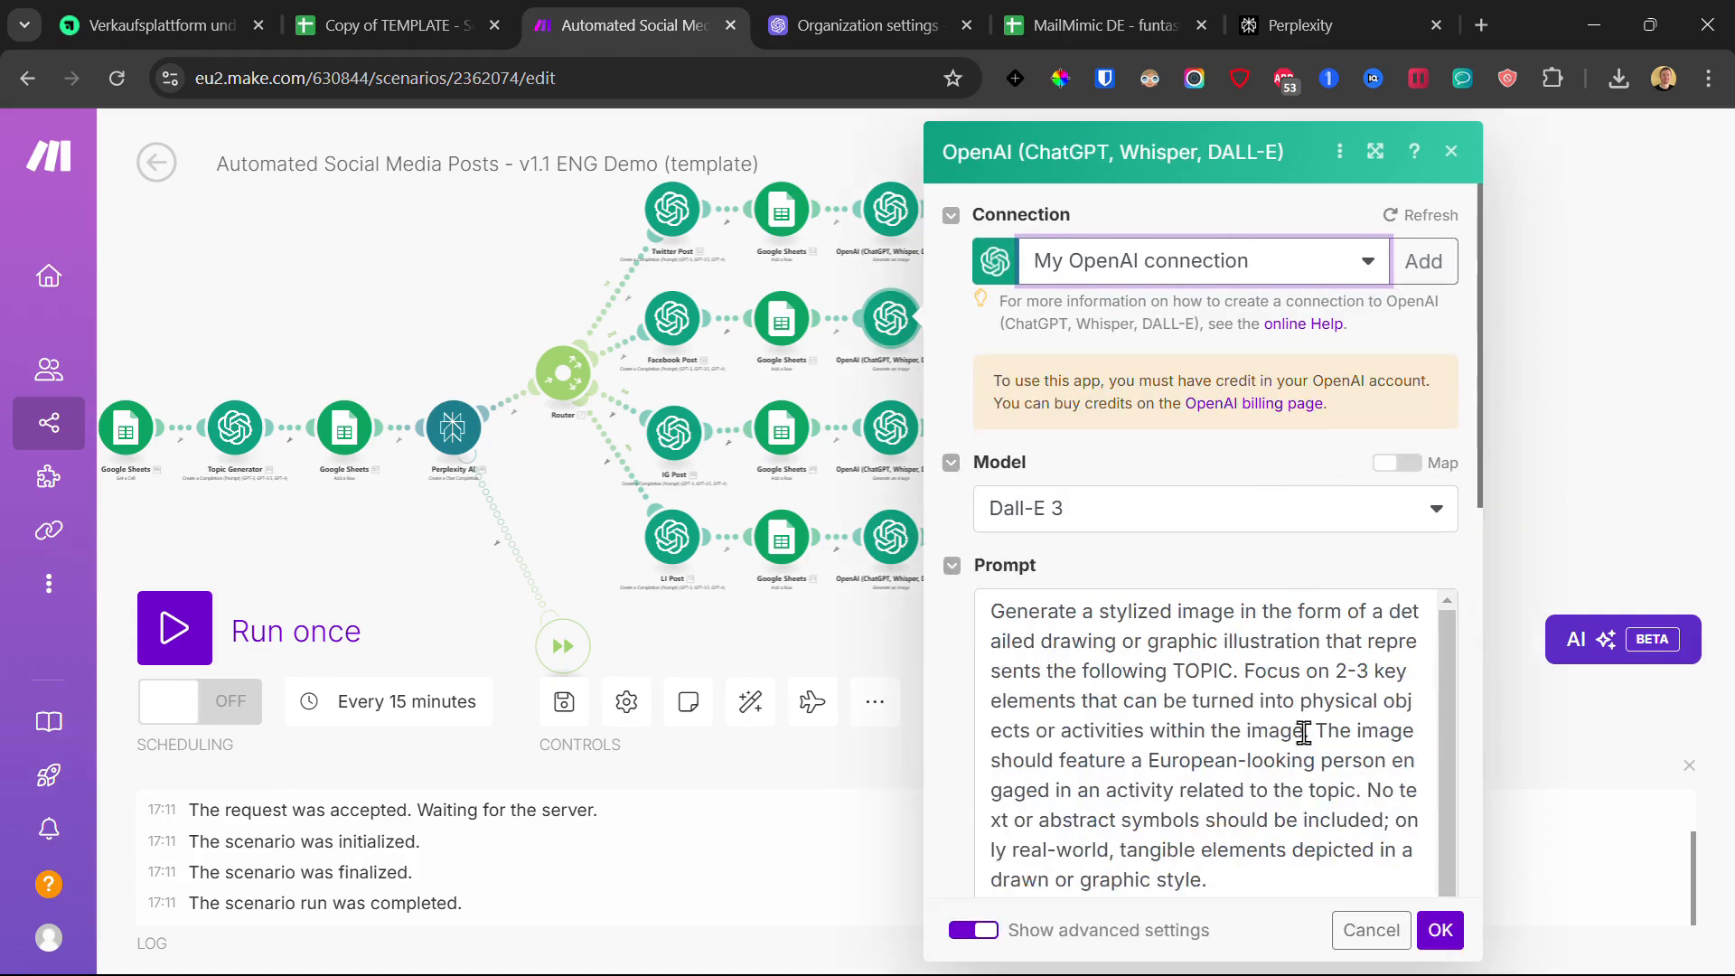
{"action": "left_click", "coordinate": [1441, 931]}
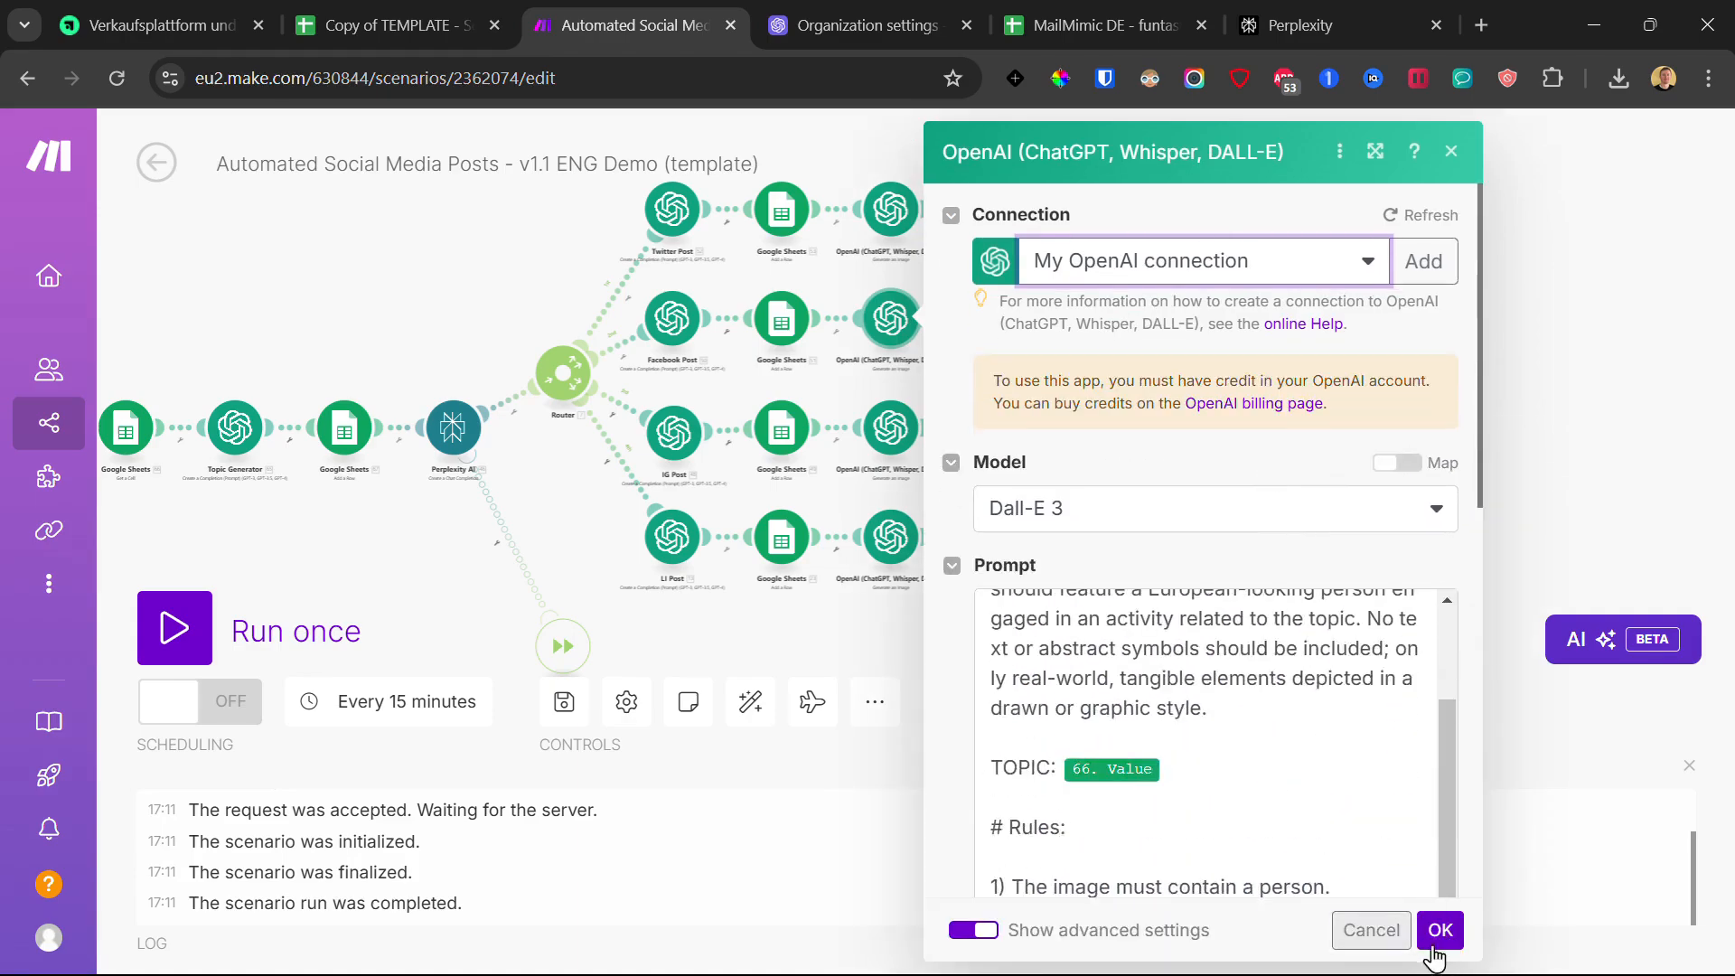
Step: Assign My OpenAI connection to the Instagram and LinkedIn DALL-E modules, then save again
{"action": "left_click", "coordinate": [881, 434]}
{"action": "left_click", "coordinate": [1202, 418]}
{"action": "left_click", "coordinate": [1175, 463]}
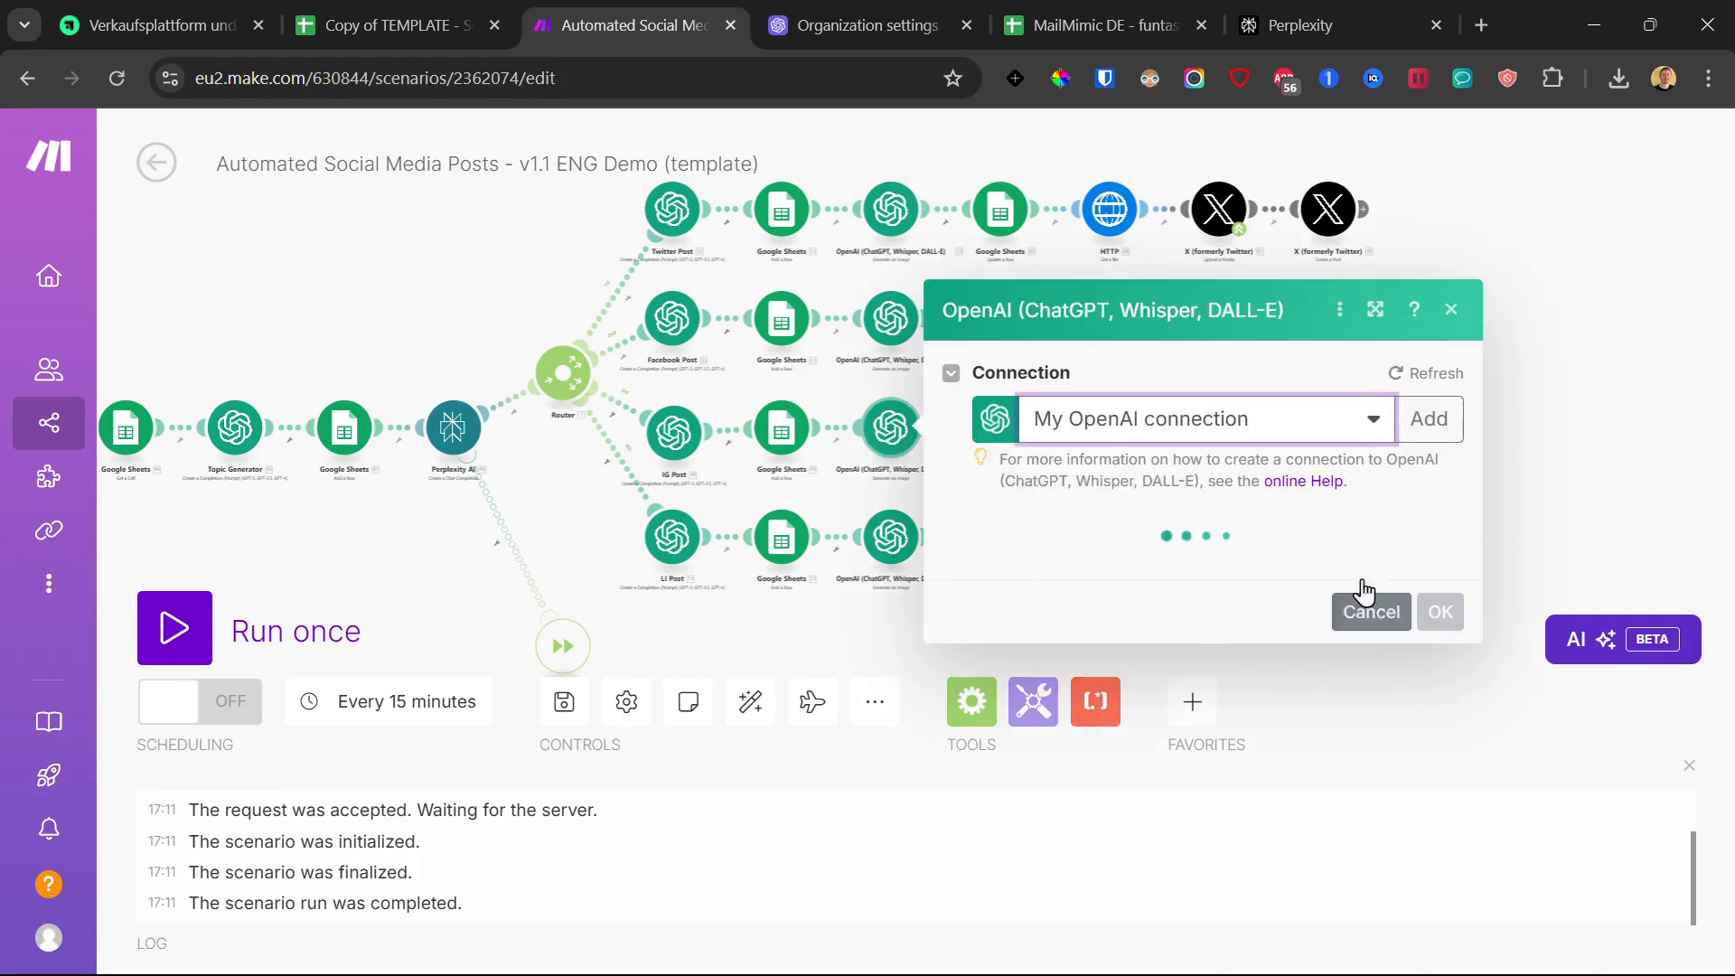
{"action": "scroll", "coordinate": [1278, 697], "scroll_direction": "down", "scroll_amount": 5}
{"action": "left_click", "coordinate": [1441, 930]}
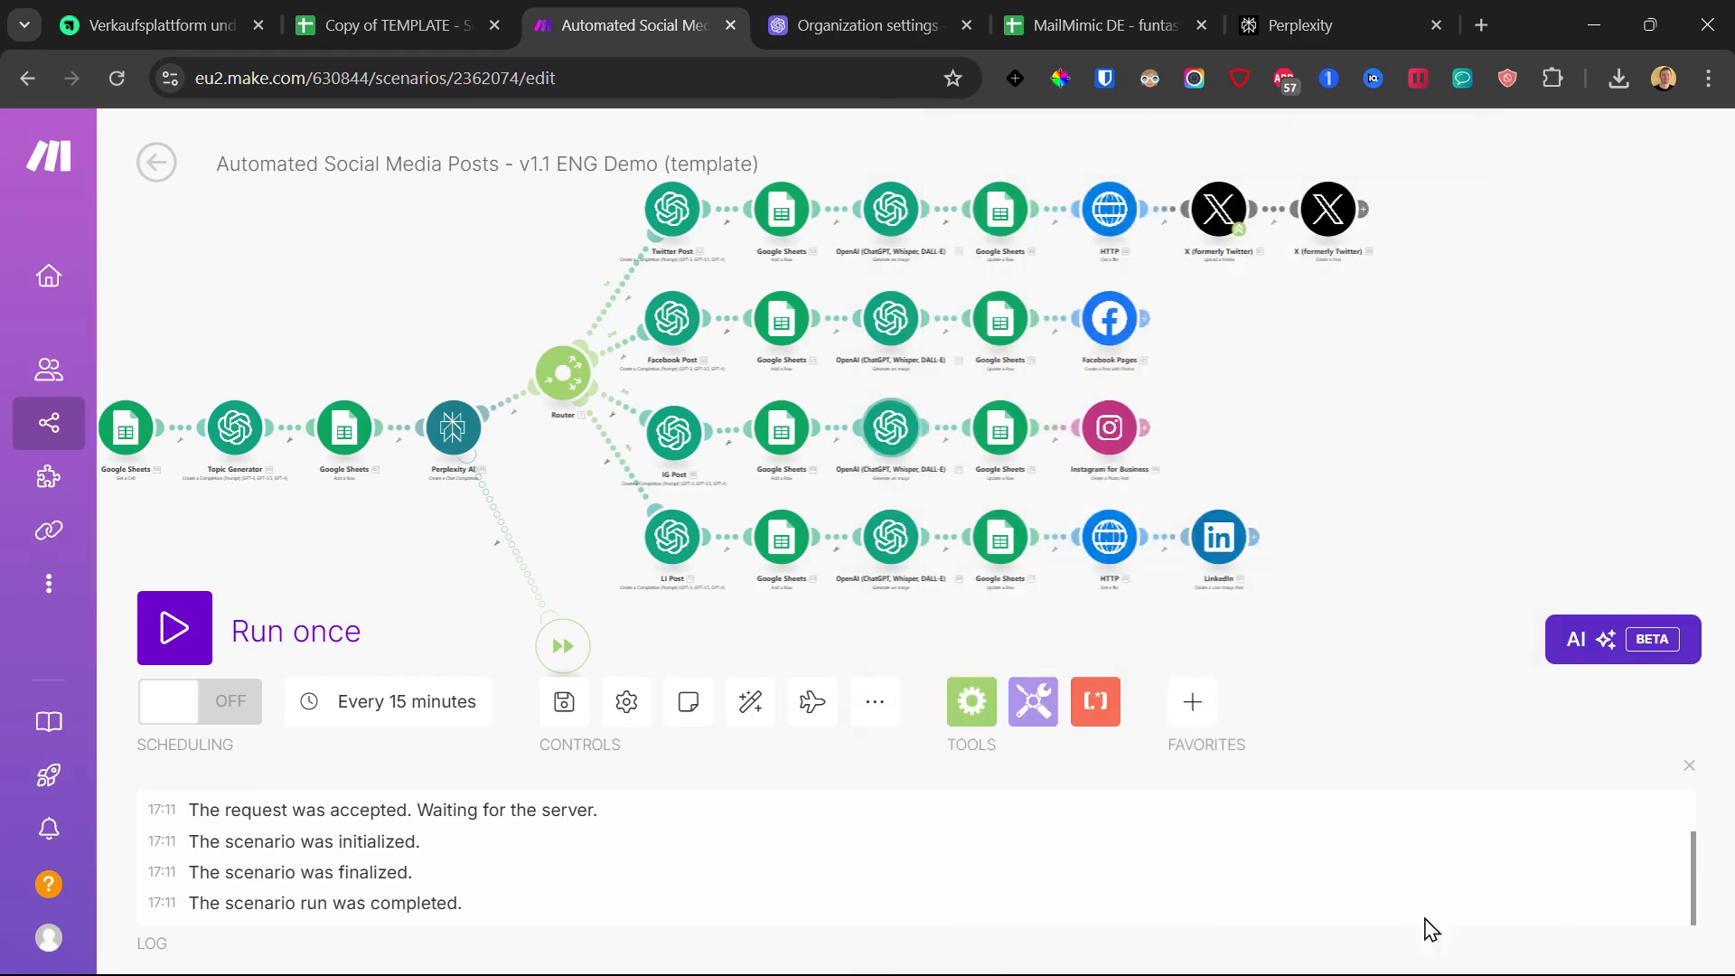
{"action": "left_click", "coordinate": [910, 546]}
{"action": "left_click", "coordinate": [1224, 543]}
{"action": "left_click", "coordinate": [1178, 571]}
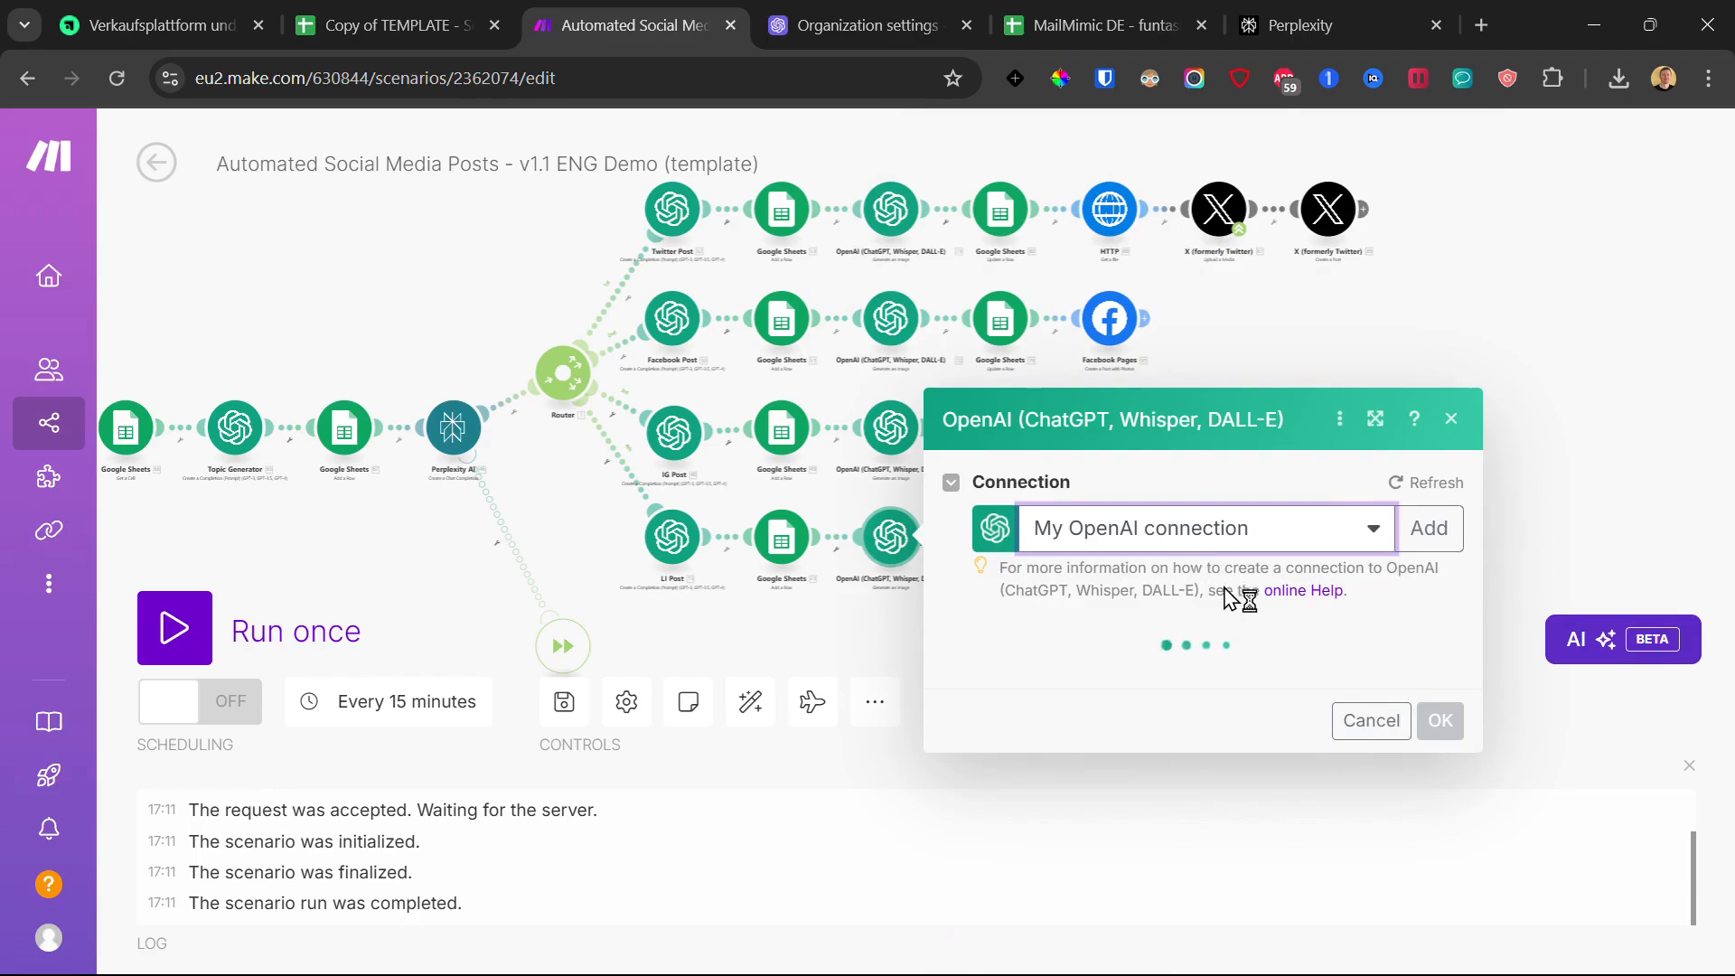
{"action": "scroll", "coordinate": [1336, 724], "scroll_direction": "down", "scroll_amount": 10}
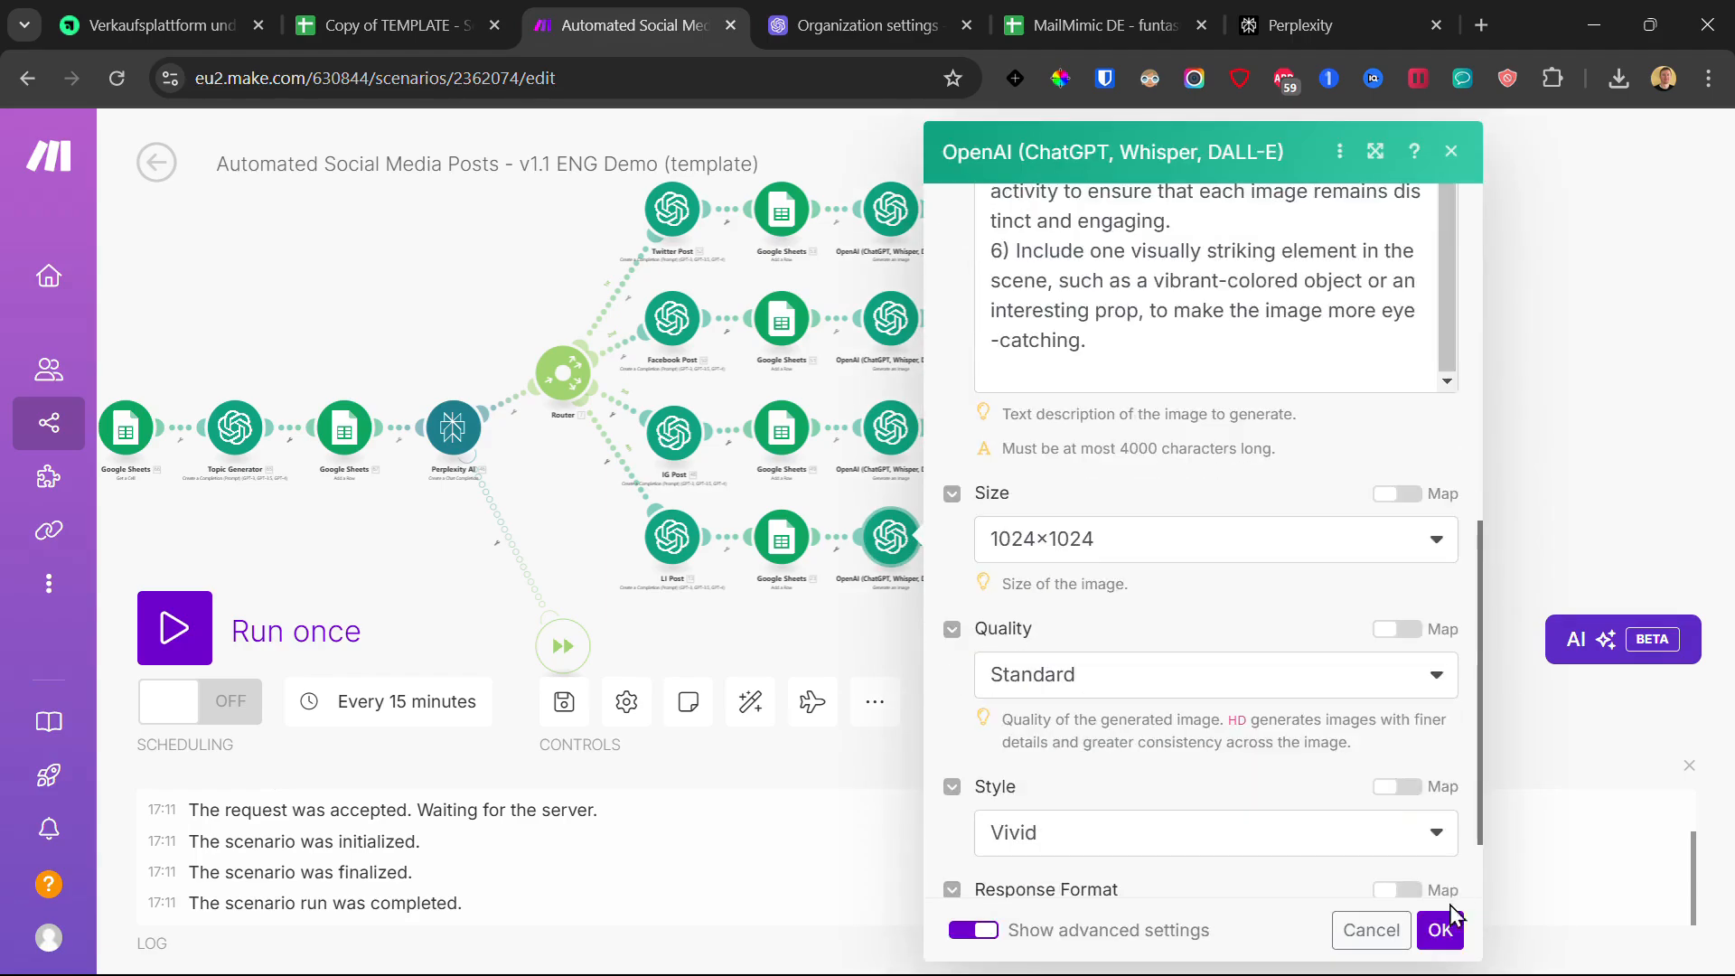
{"action": "left_click", "coordinate": [1441, 930]}
{"action": "left_click", "coordinate": [566, 703]}
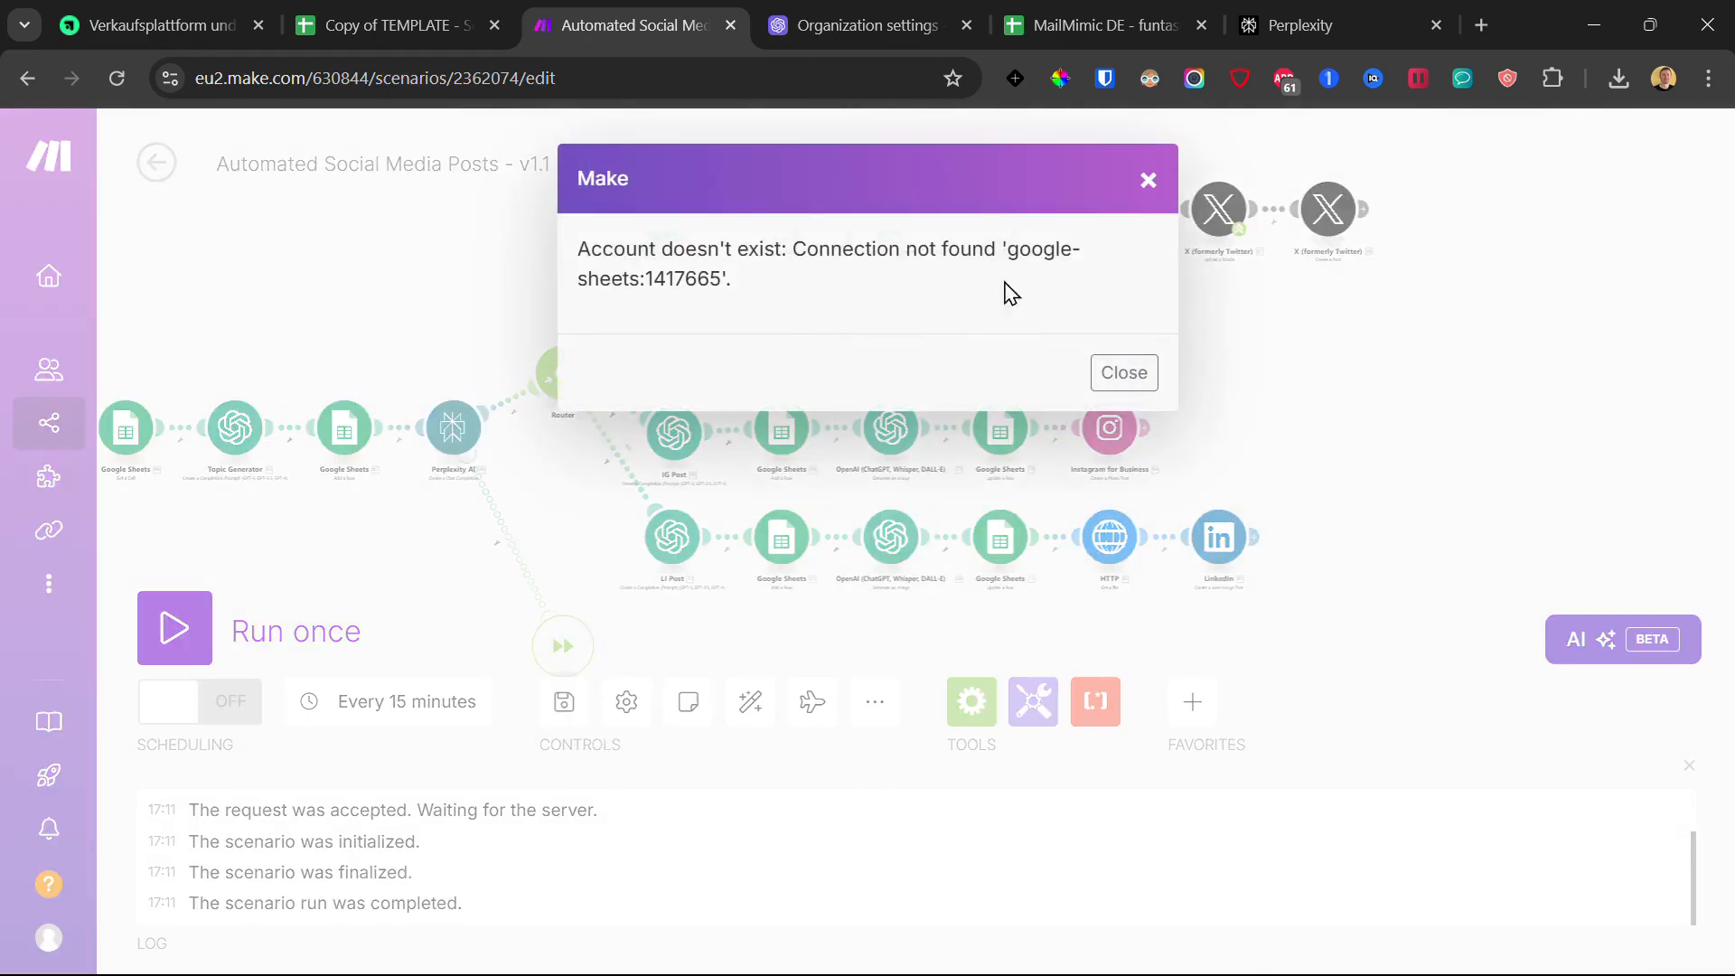
Step: Dismiss the Google Sheets error and paste the template Spreadsheet ID into the Twitter Update a Row module
{"action": "left_click_drag", "start_coordinate": [578, 250], "coordinate": [791, 289]}
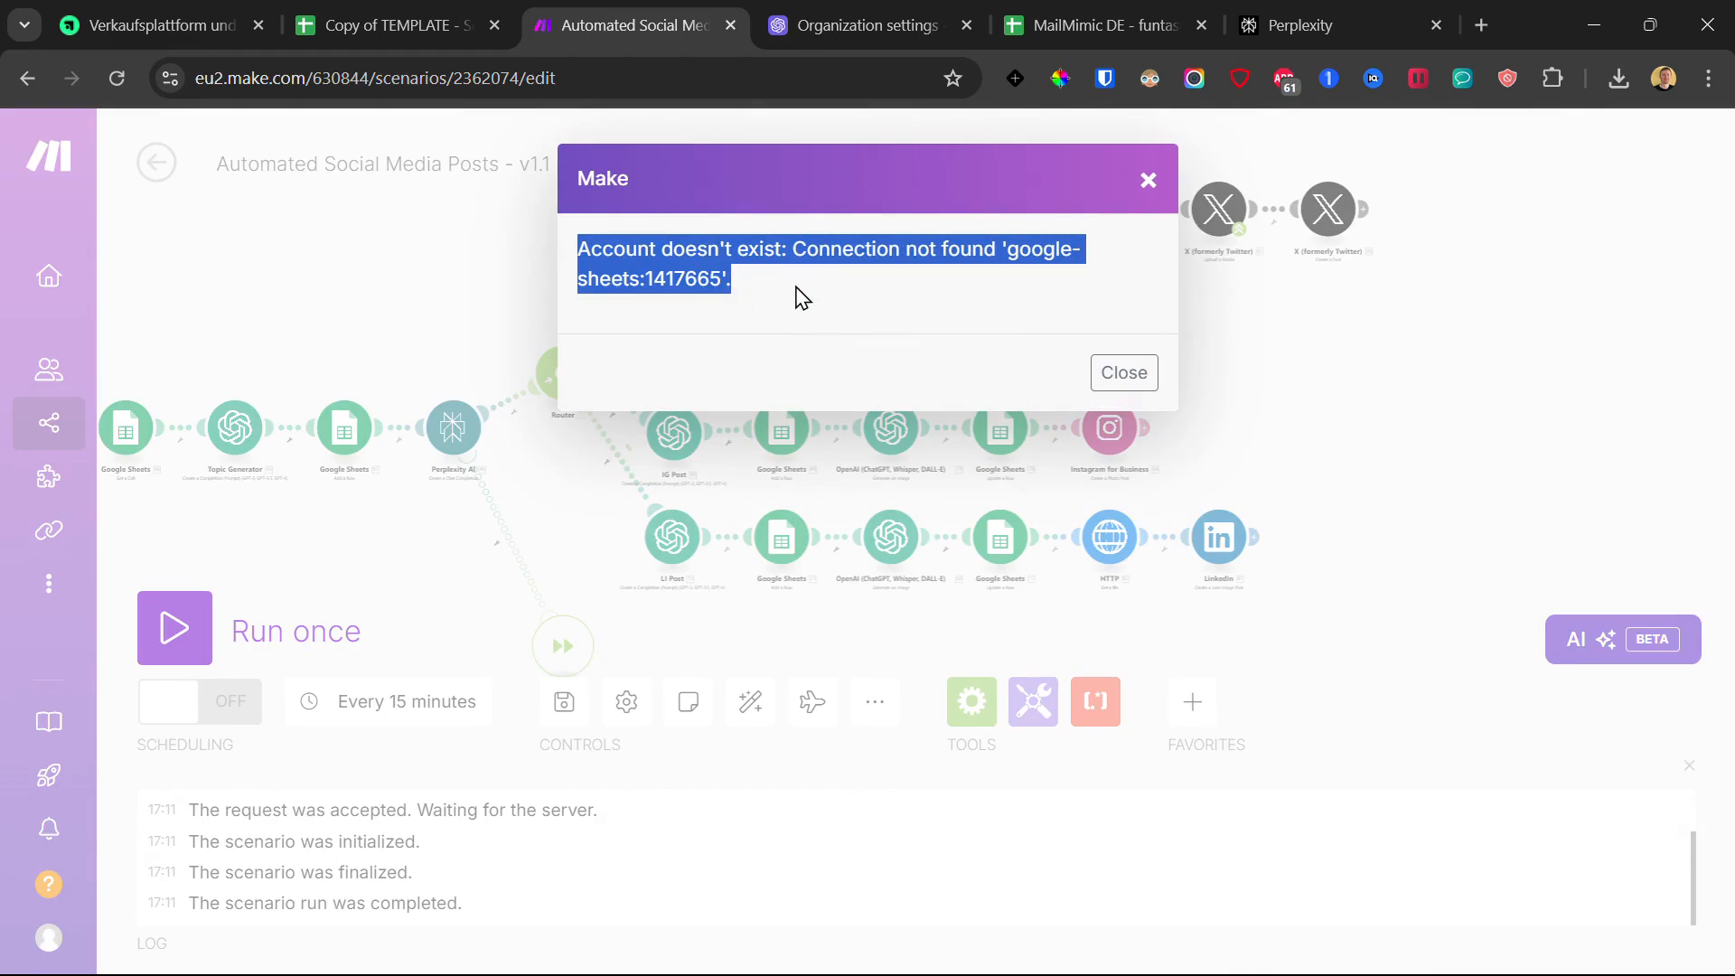
{"action": "left_click", "coordinate": [1148, 180]}
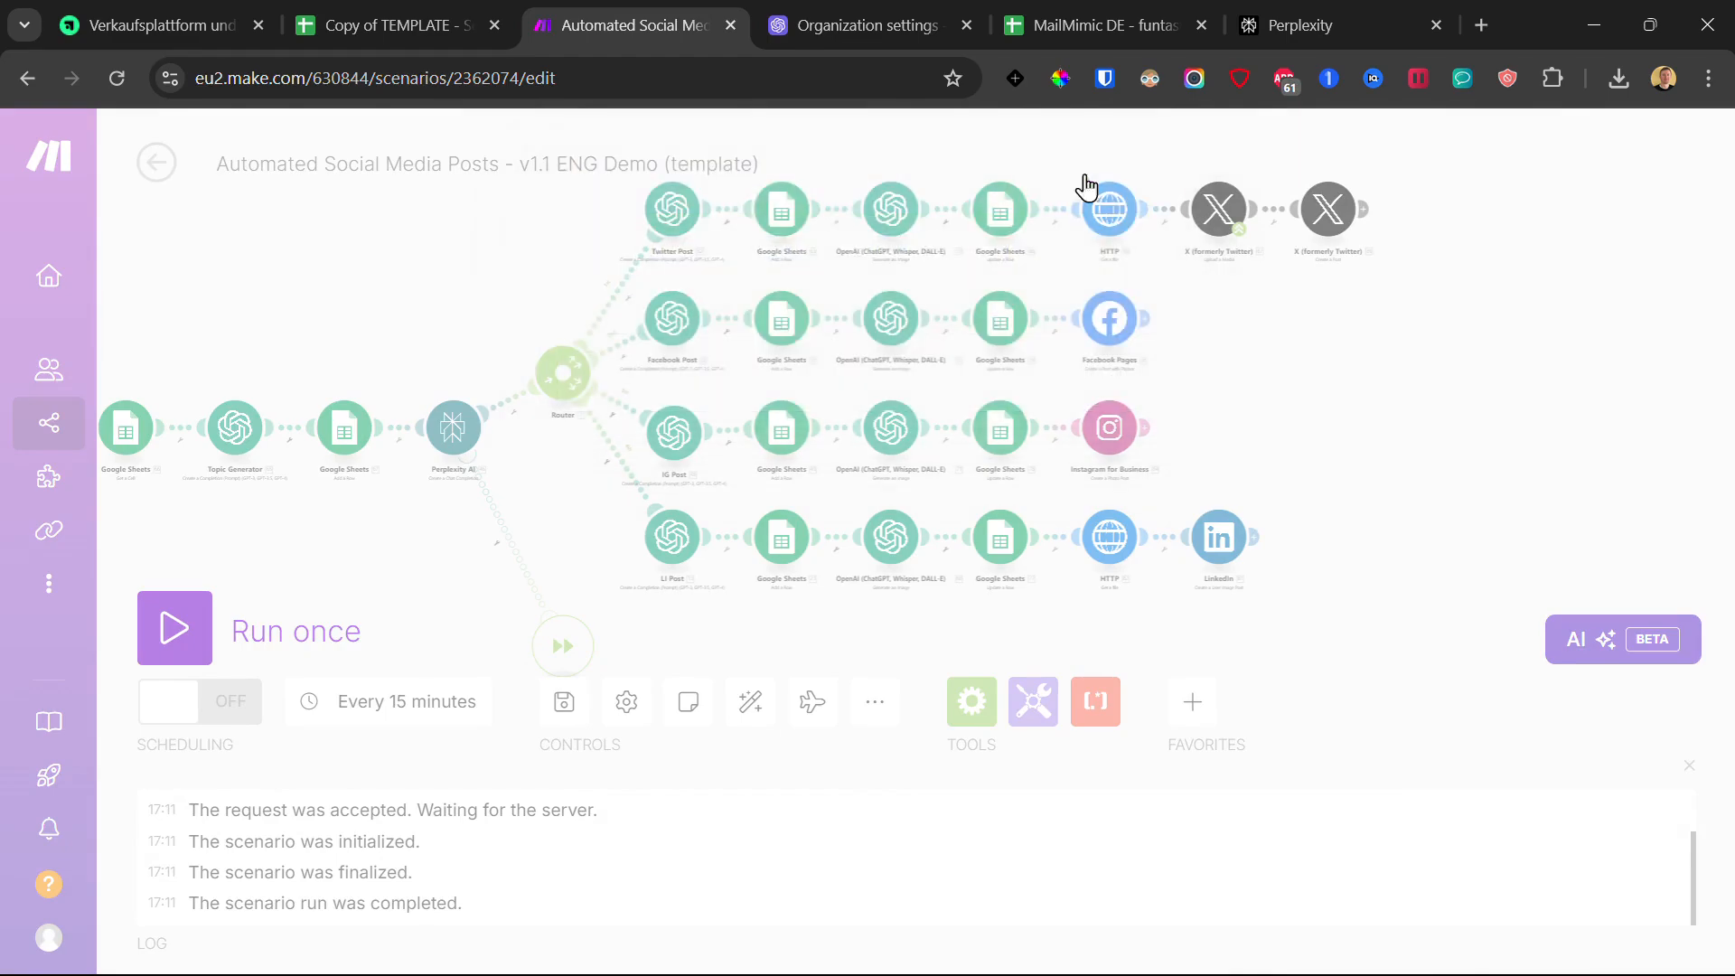
{"action": "left_click", "coordinate": [1003, 213]}
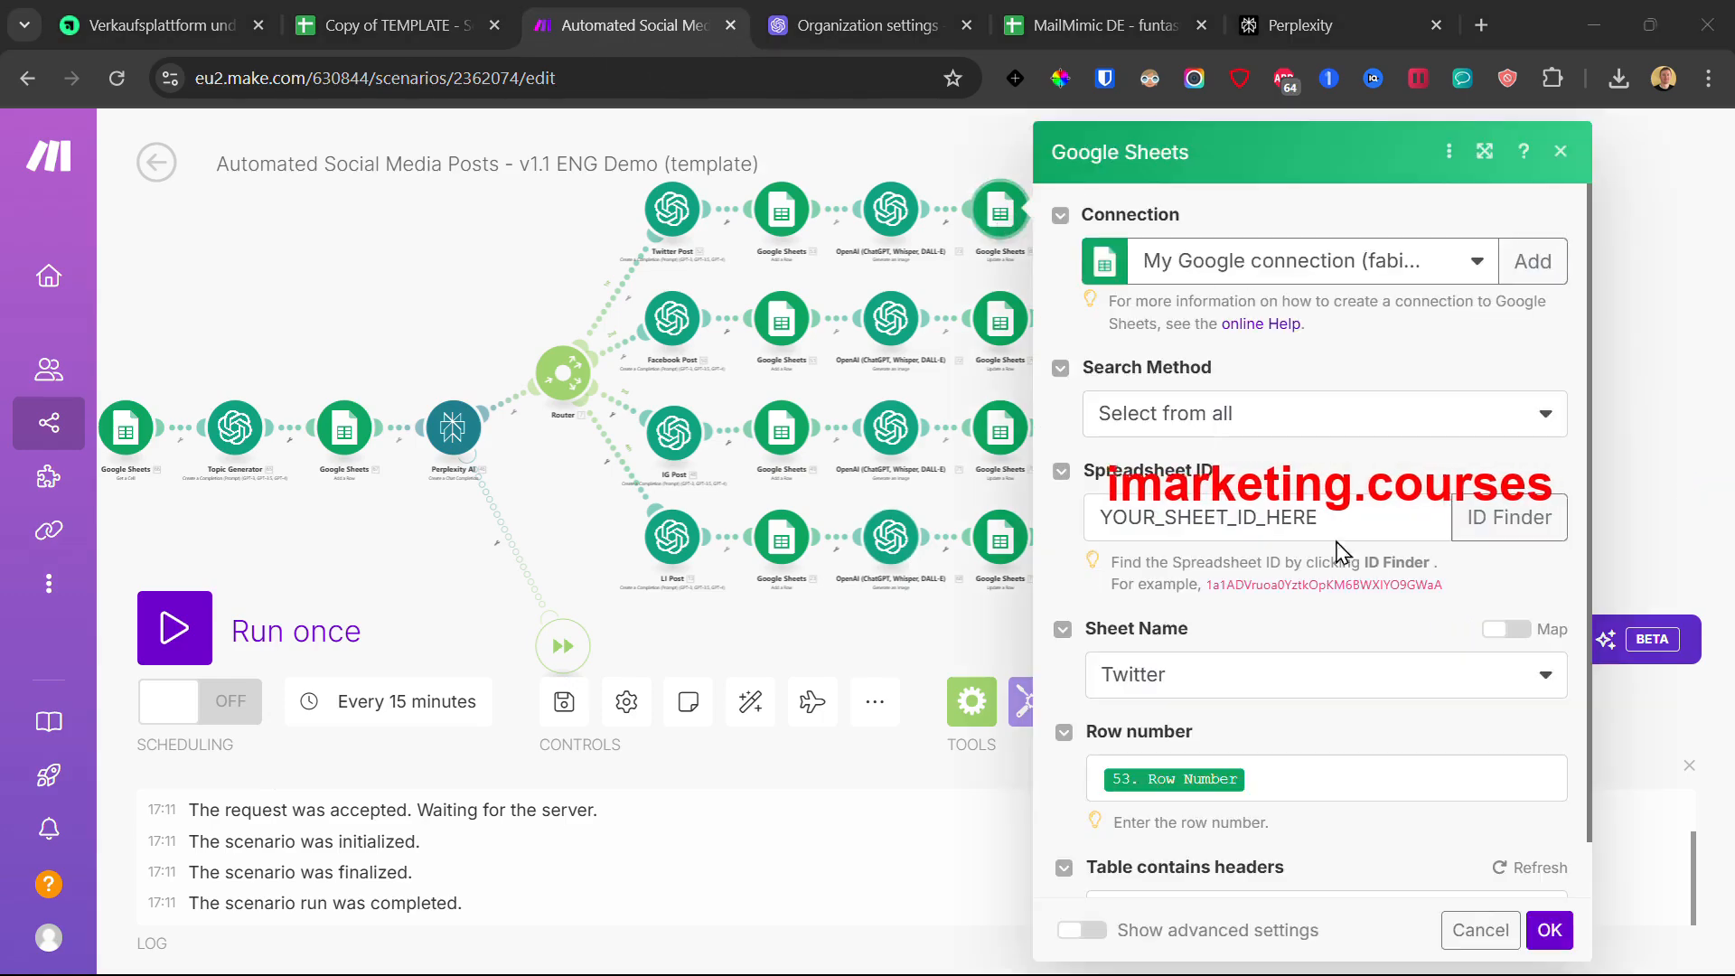
{"action": "double_click", "coordinate": [1346, 496]}
{"action": "left_click", "coordinate": [1356, 466]}
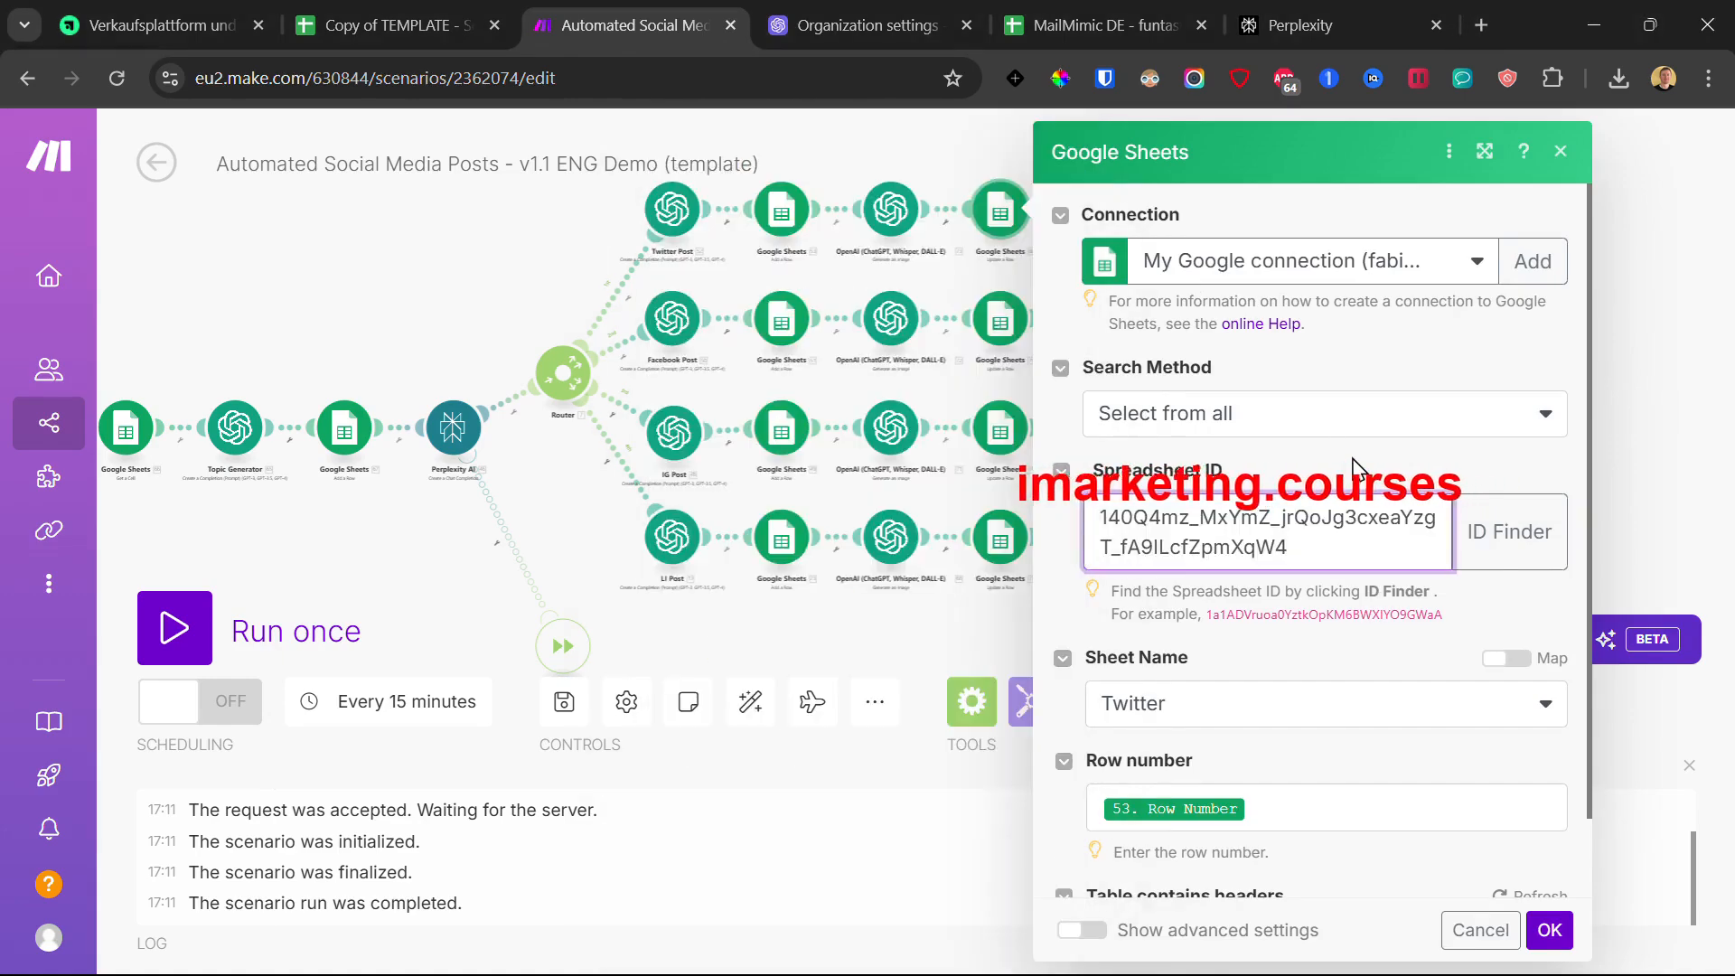
Step: Map 73. Data[]: URL into Image Link (B) and confirm the Twitter Sheets module
{"action": "scroll", "coordinate": [1345, 510], "scroll_direction": "down", "scroll_amount": 3}
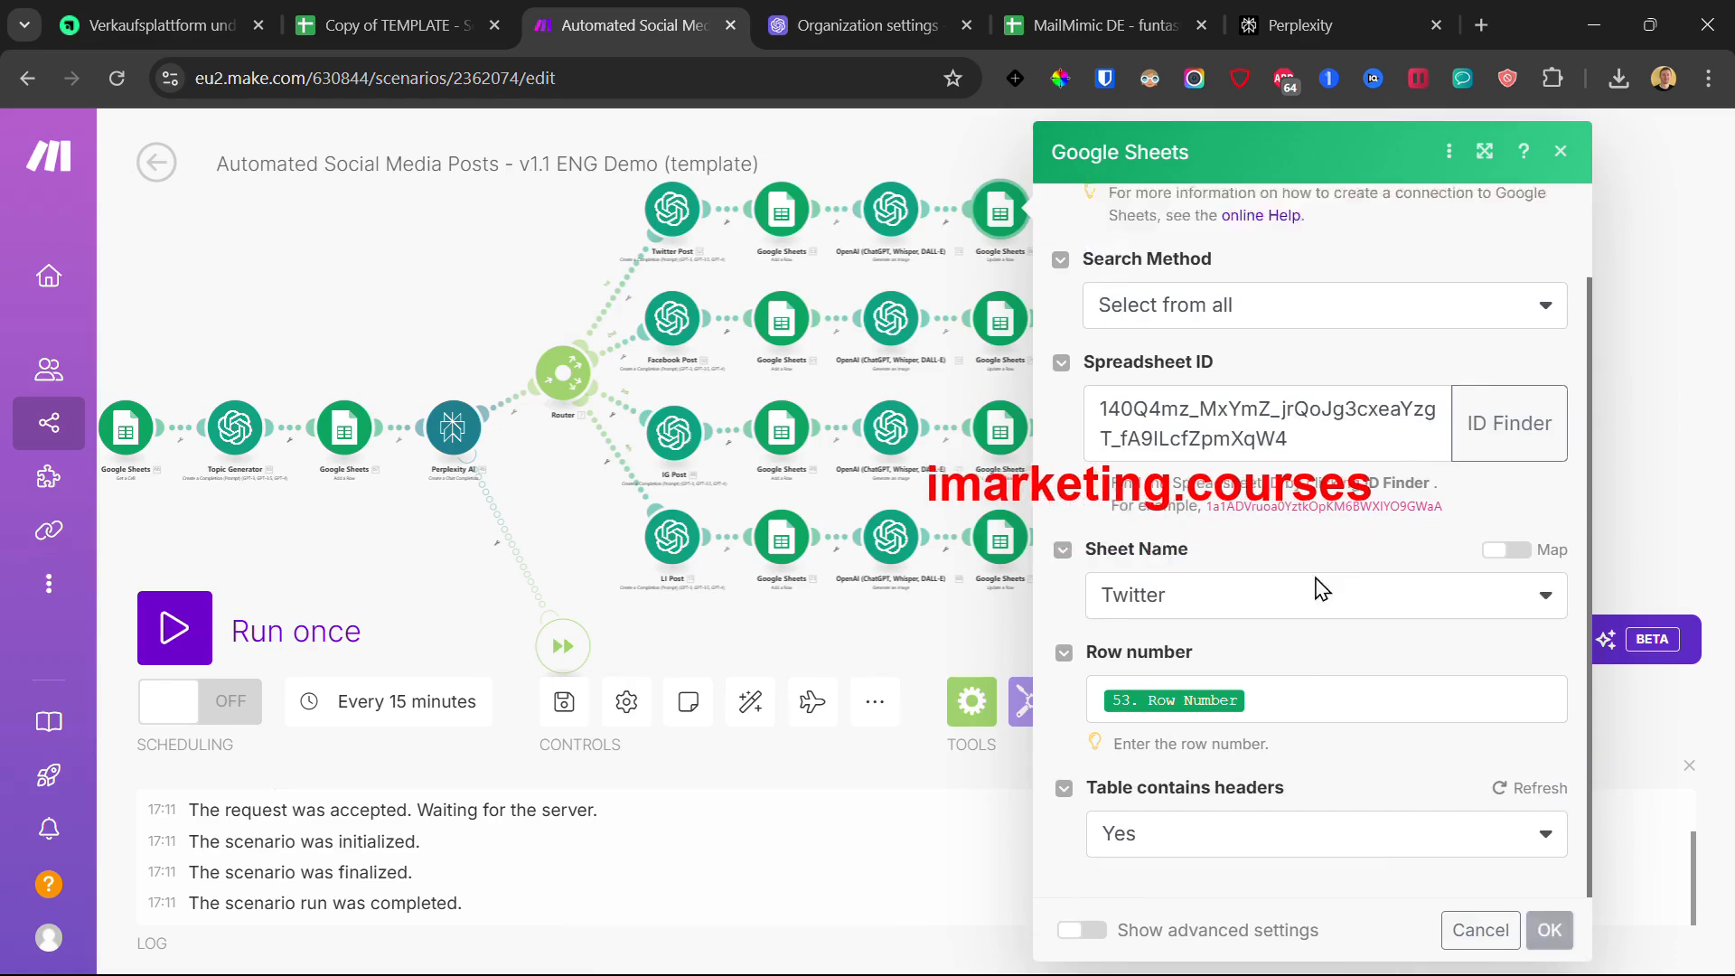
{"action": "scroll", "coordinate": [1286, 548], "scroll_direction": "down", "scroll_amount": 5}
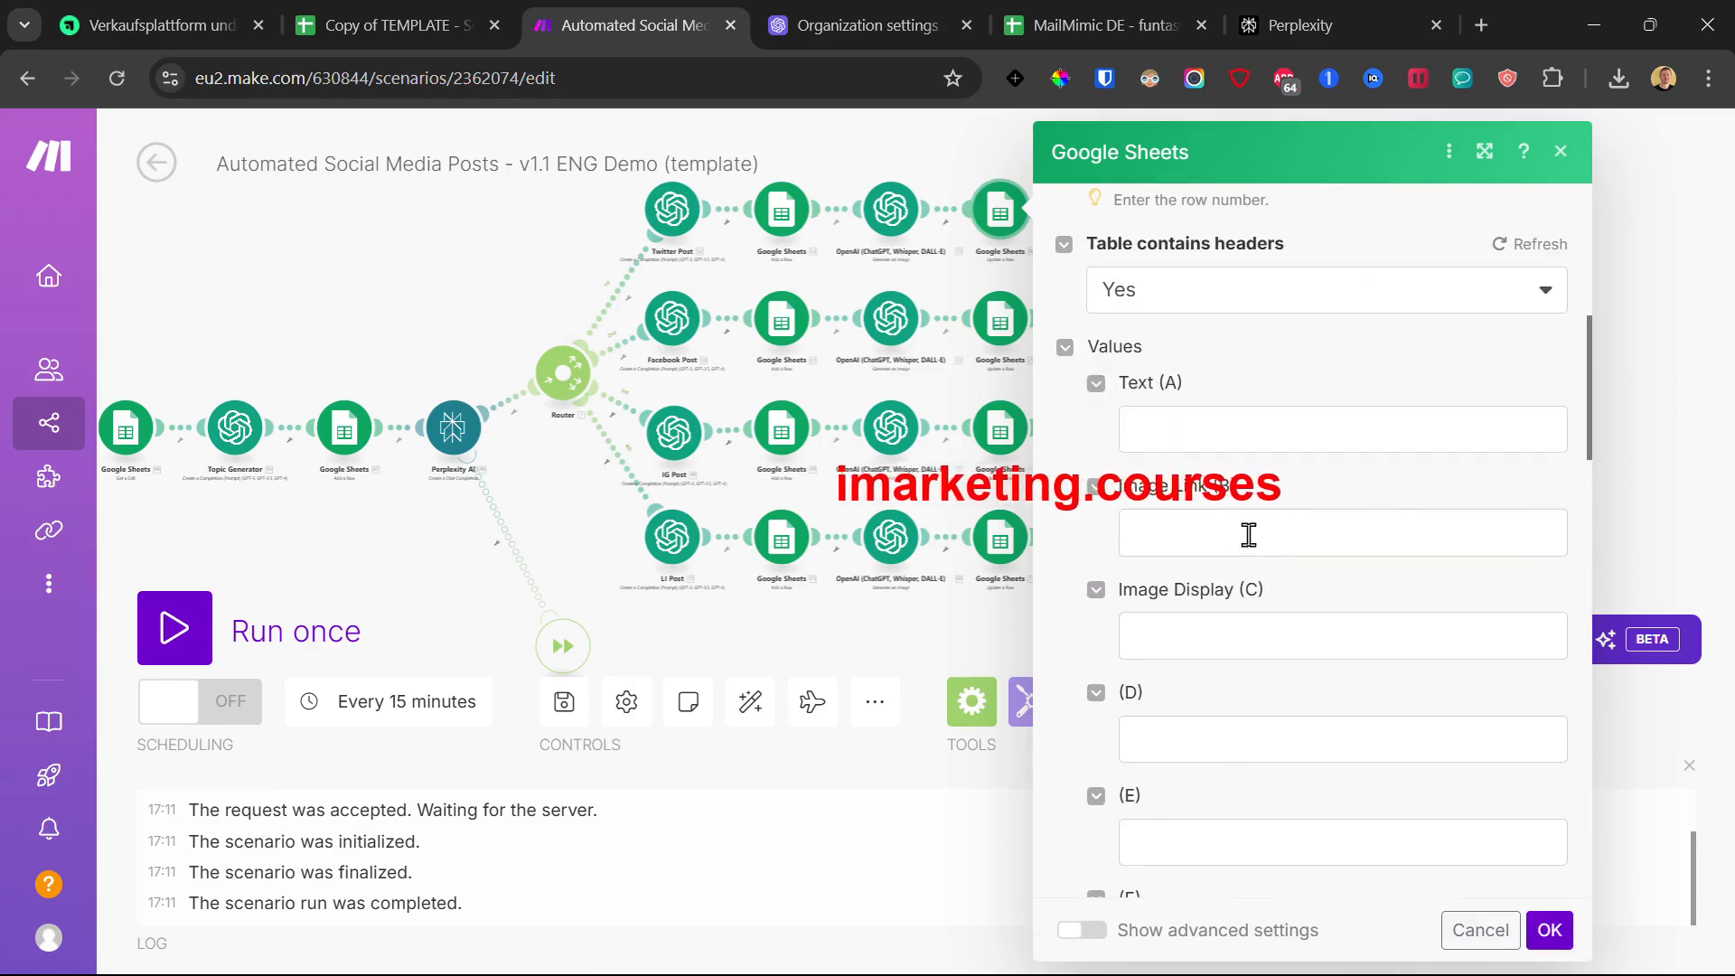
{"action": "left_click", "coordinate": [1219, 532]}
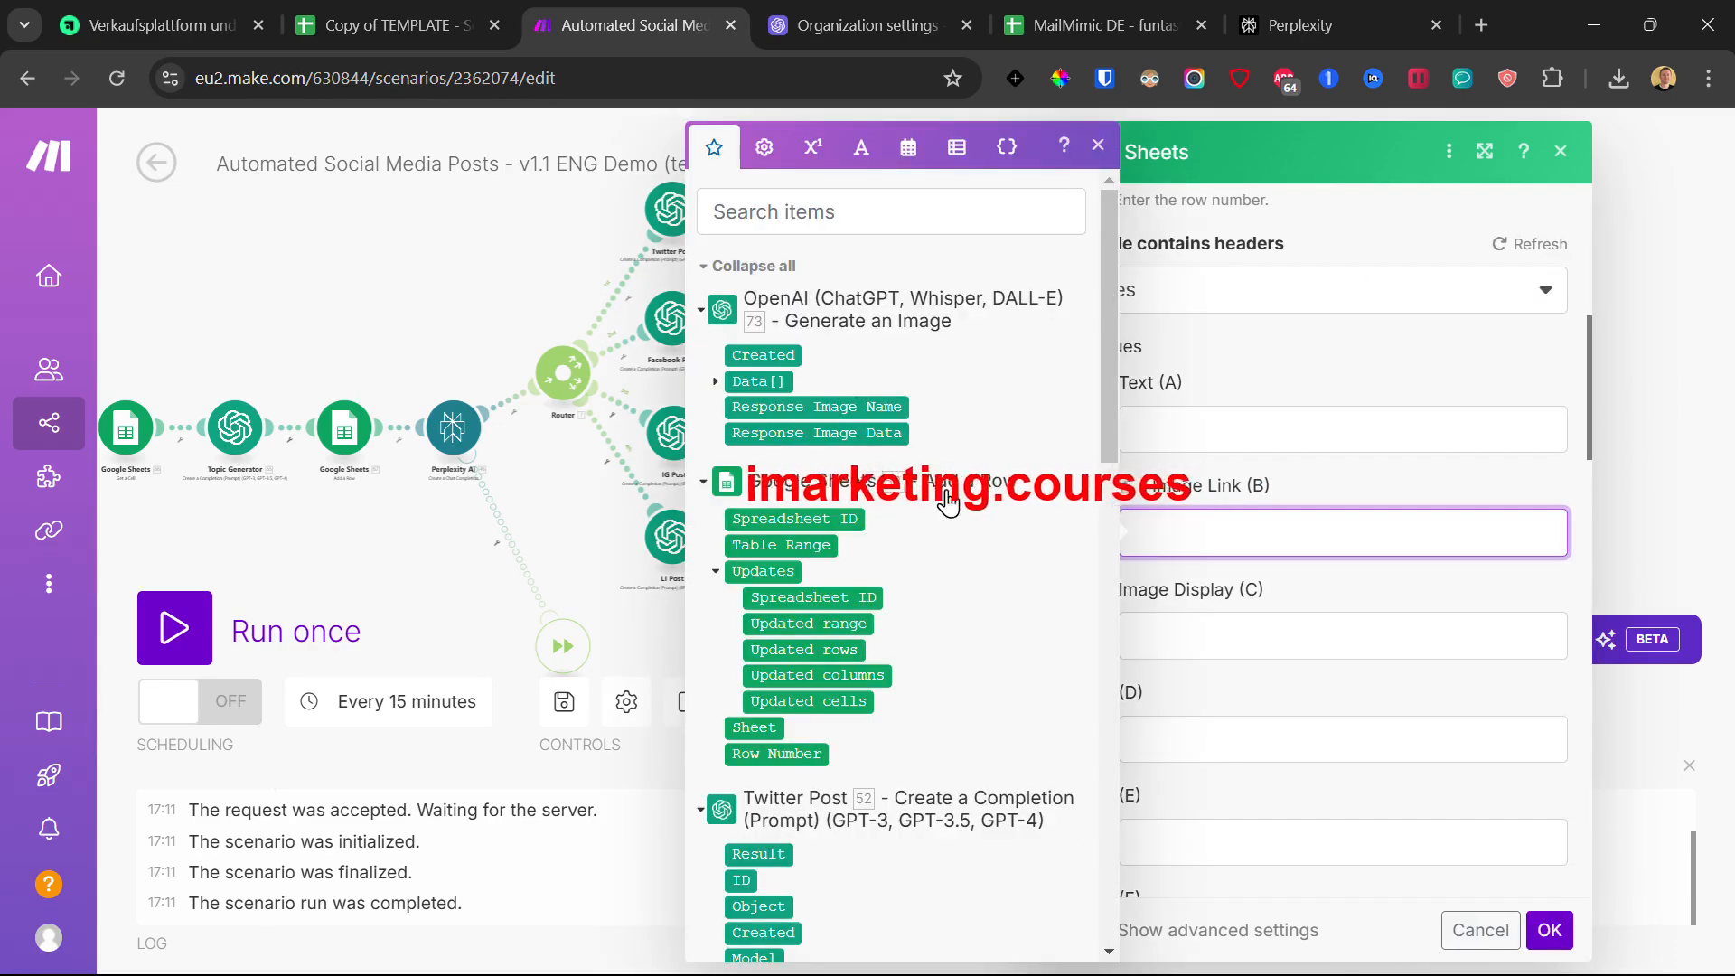
{"action": "left_click", "coordinate": [718, 383]}
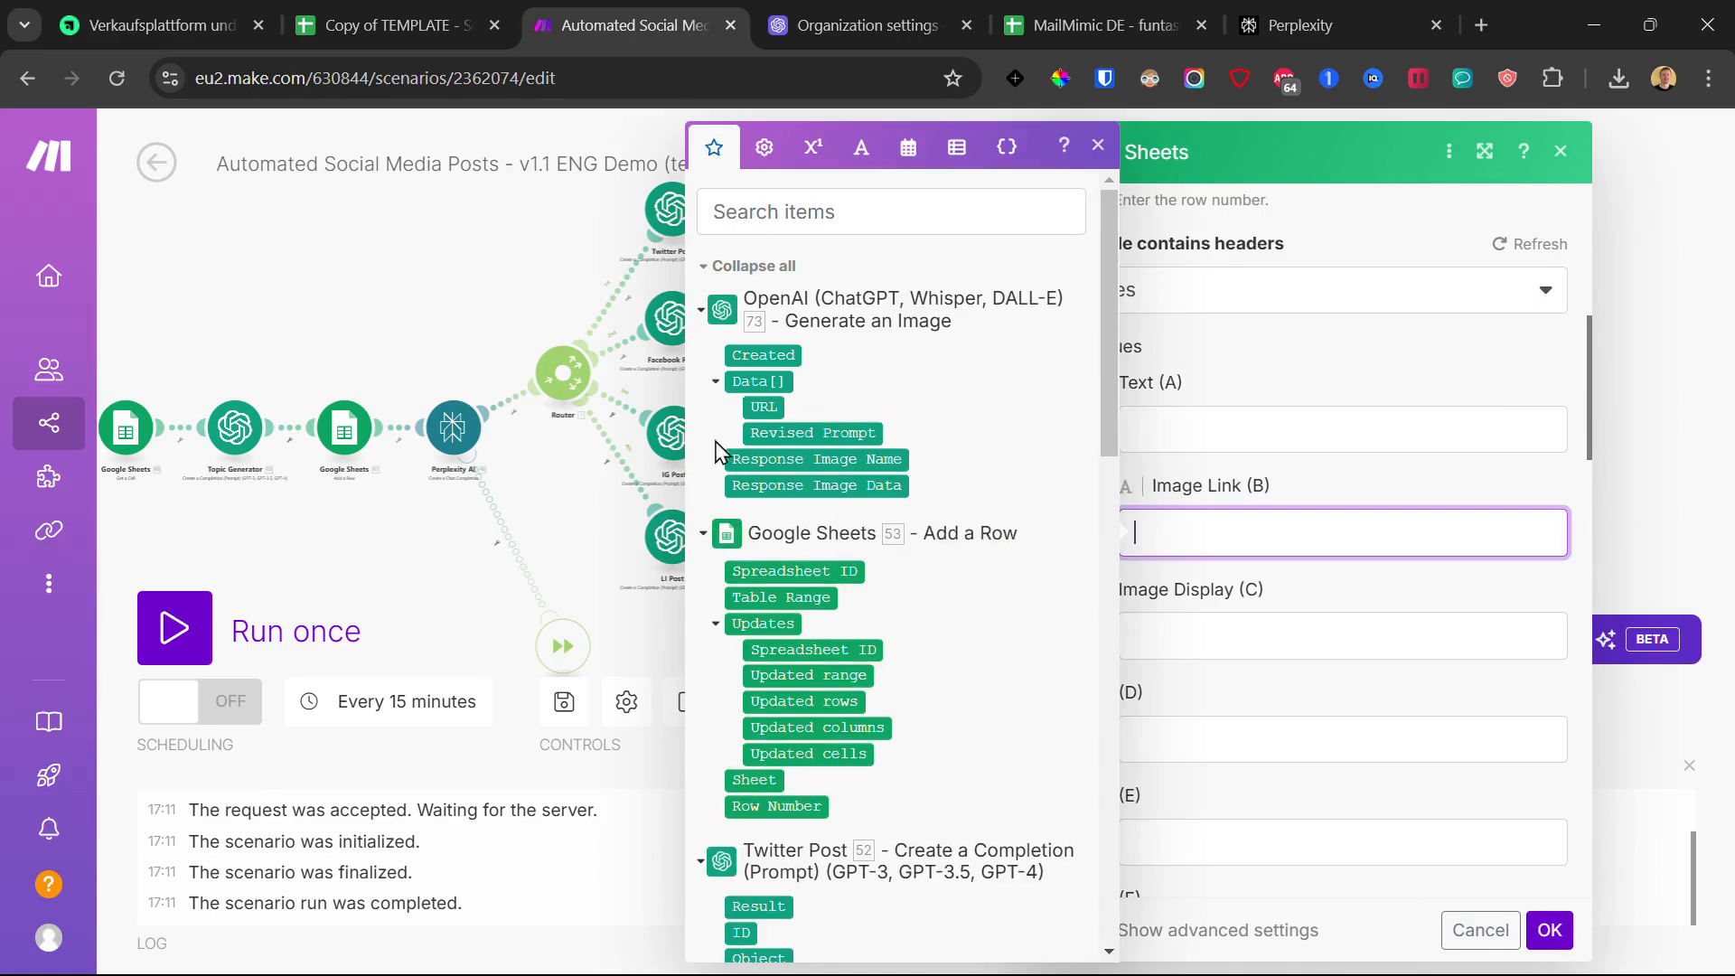
{"action": "left_click", "coordinate": [764, 406]}
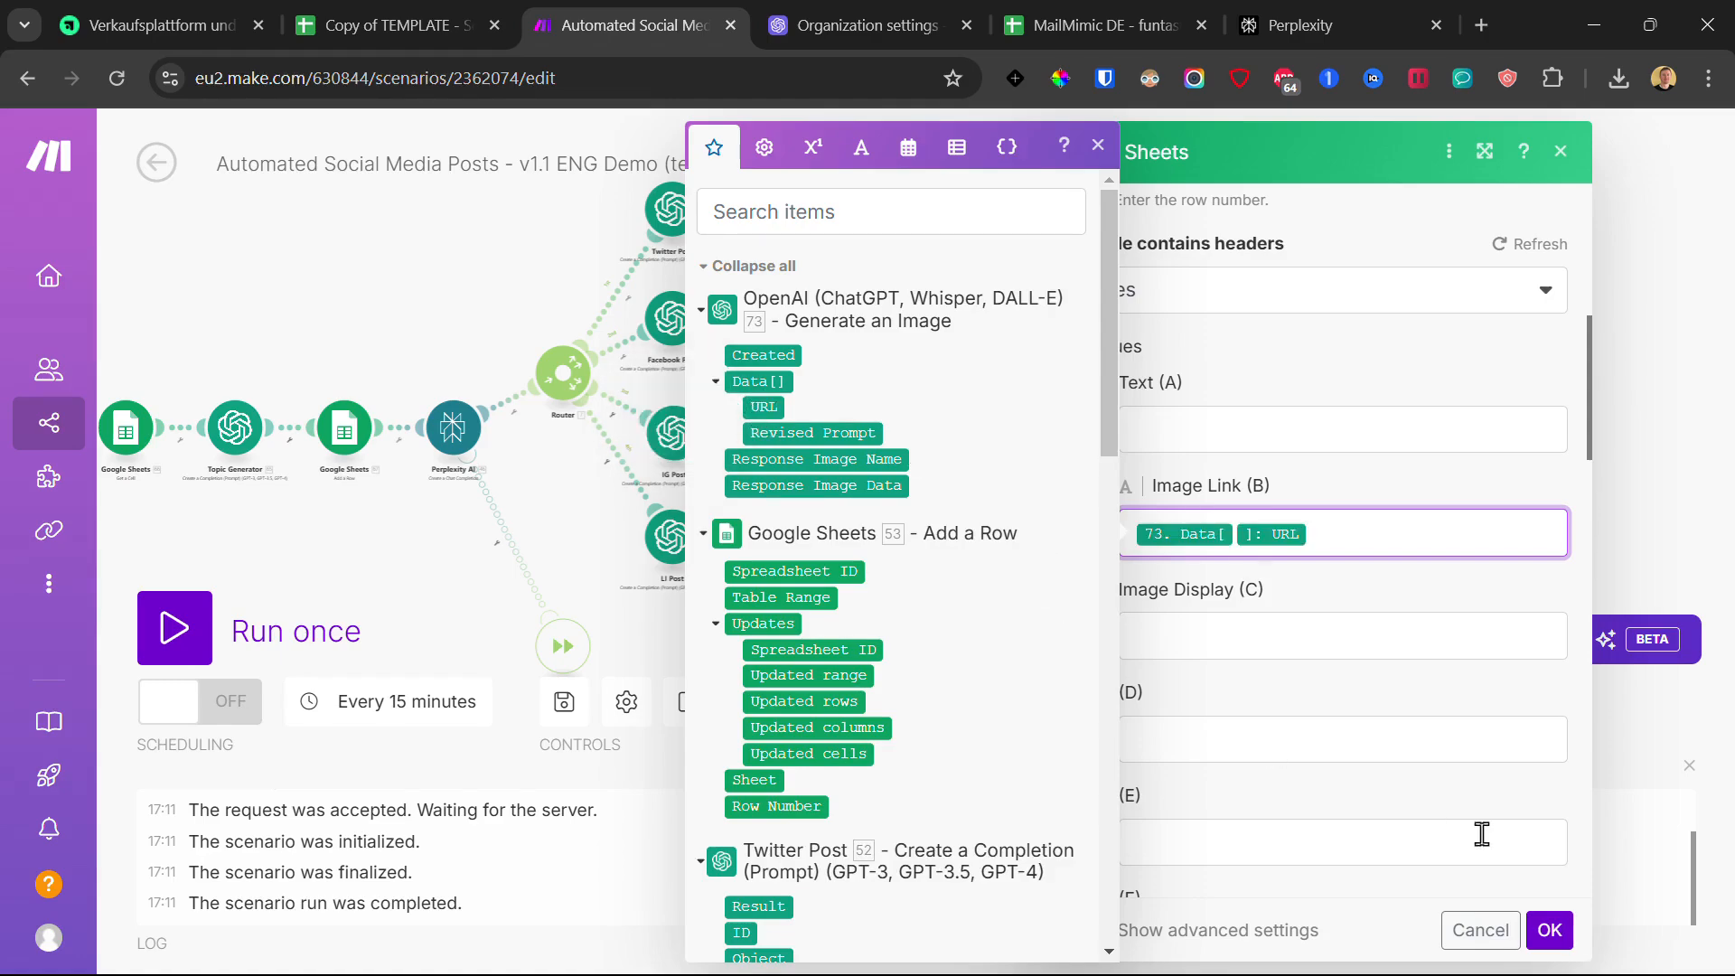
{"action": "left_click", "coordinate": [1548, 931]}
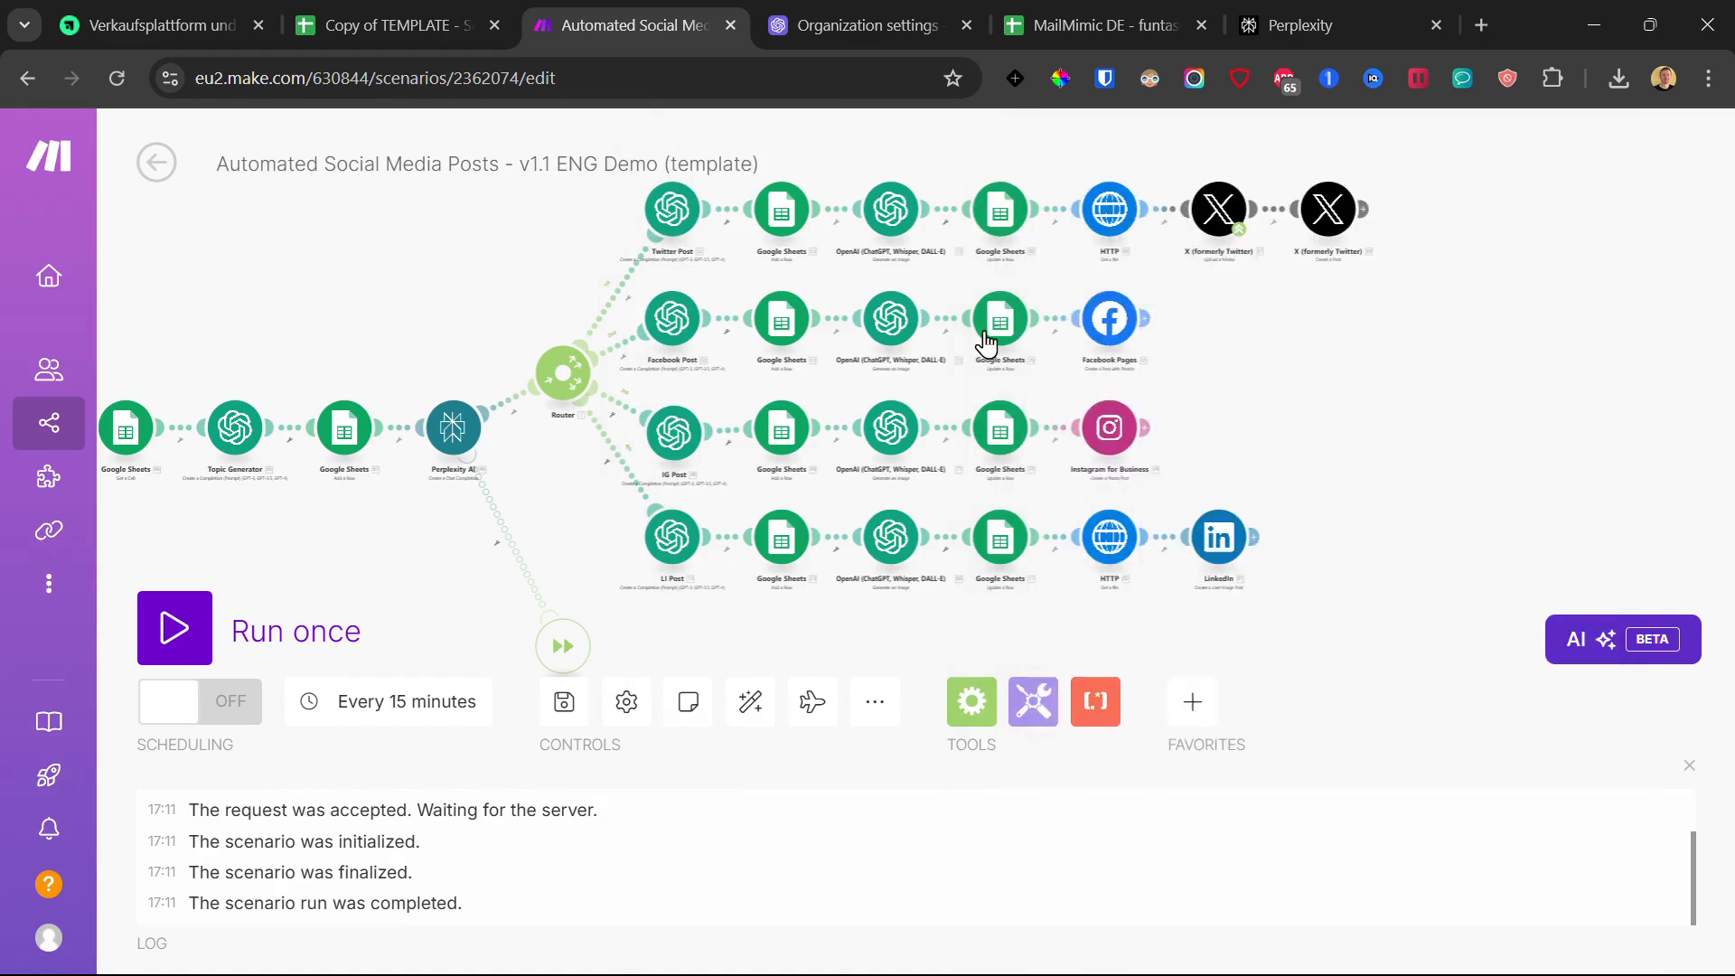
Step: Point the Facebook row-update Sheets module at the pasted spreadsheet ID, mapping Data[] URL to Image Link (B)
{"action": "left_click", "coordinate": [995, 325]}
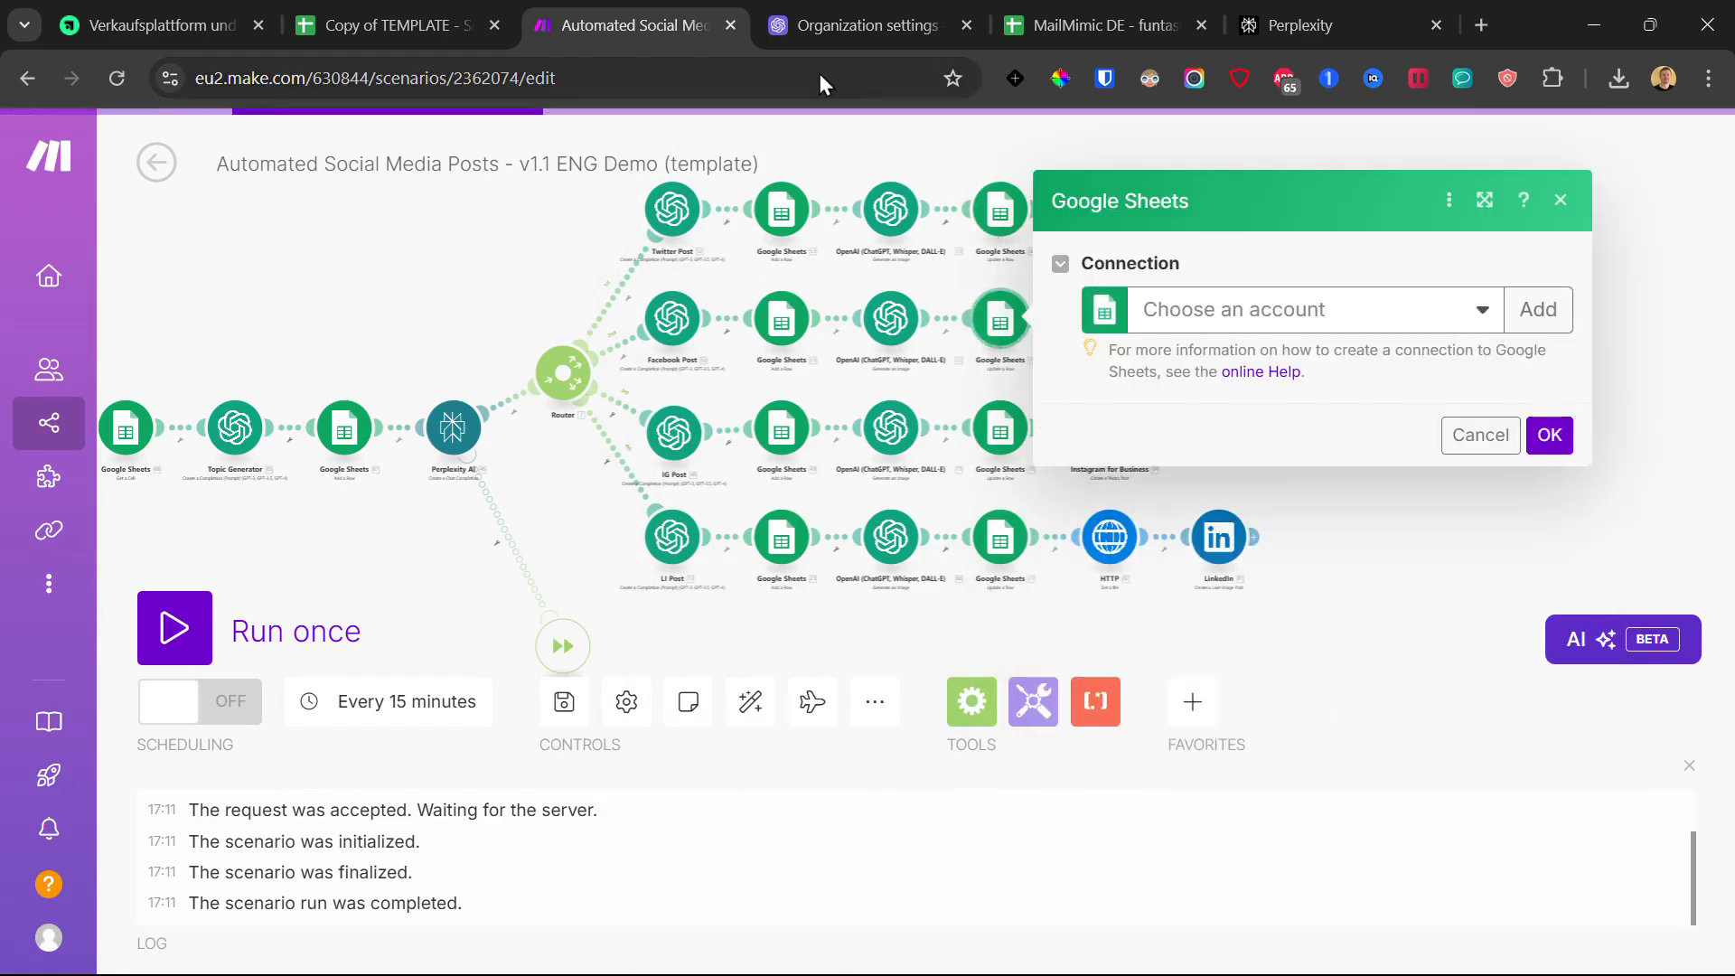
{"action": "double_click", "coordinate": [1408, 551]}
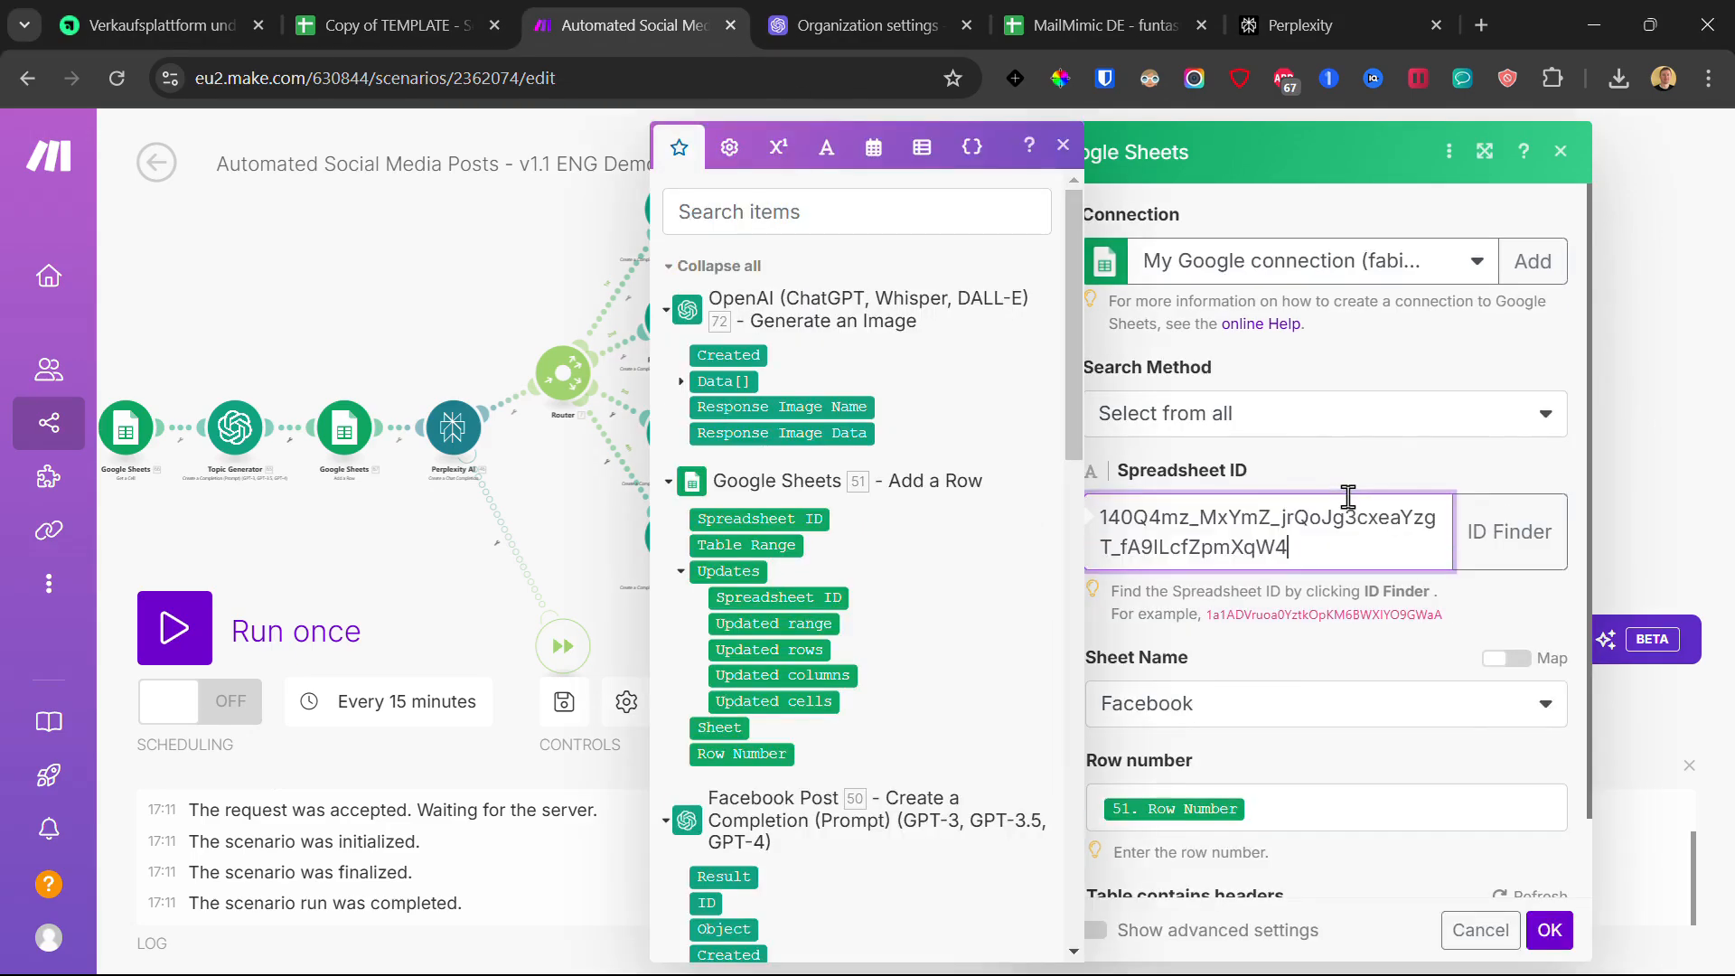
{"action": "left_click", "coordinate": [1343, 662]}
{"action": "scroll", "coordinate": [1344, 642], "scroll_direction": "down", "scroll_amount": 2}
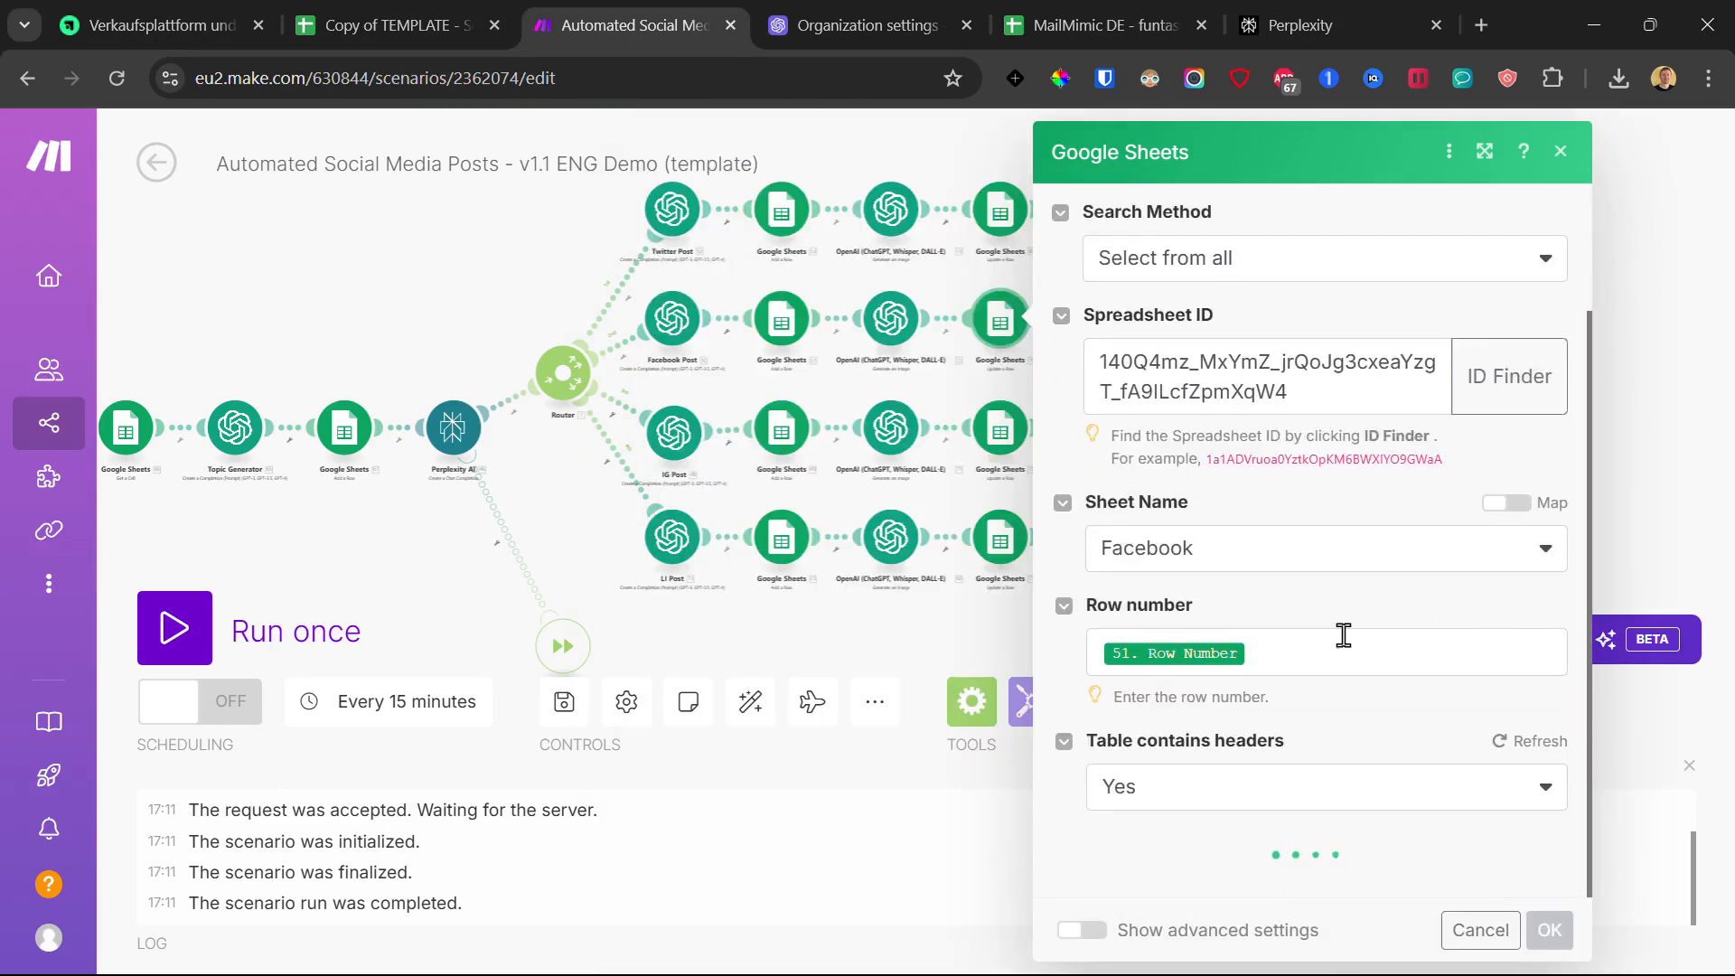
{"action": "scroll", "coordinate": [1337, 624], "scroll_direction": "down", "scroll_amount": 5}
{"action": "left_click", "coordinate": [1166, 441]}
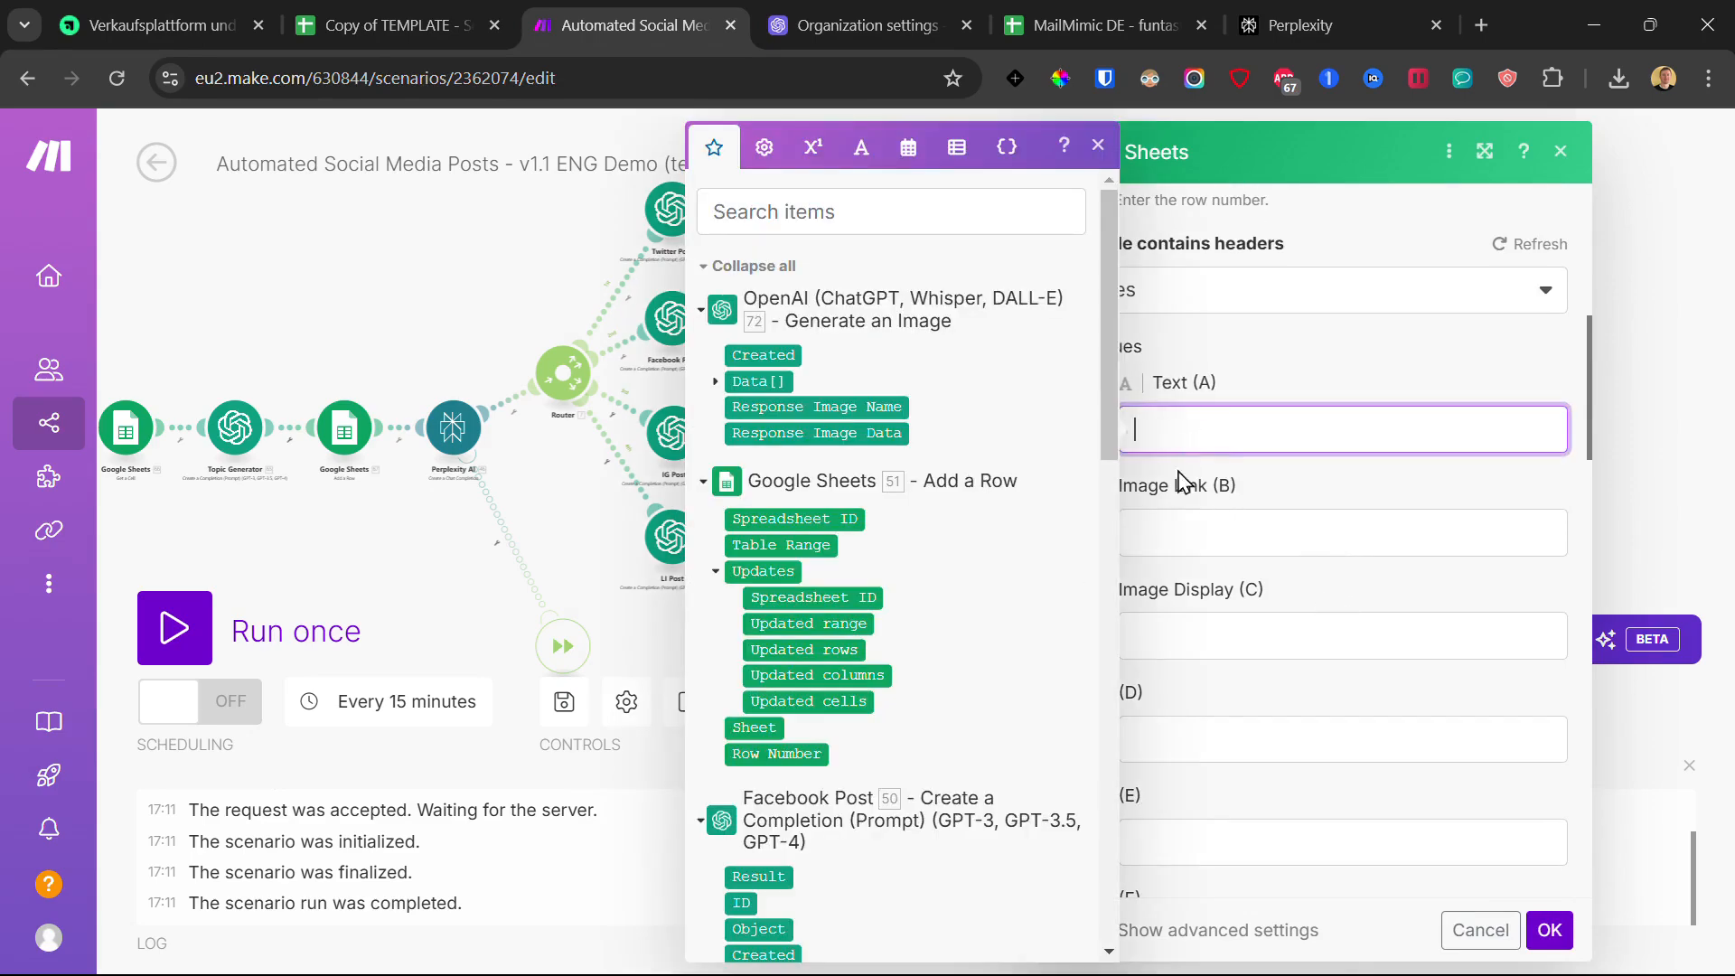
{"action": "left_click", "coordinate": [717, 381]}
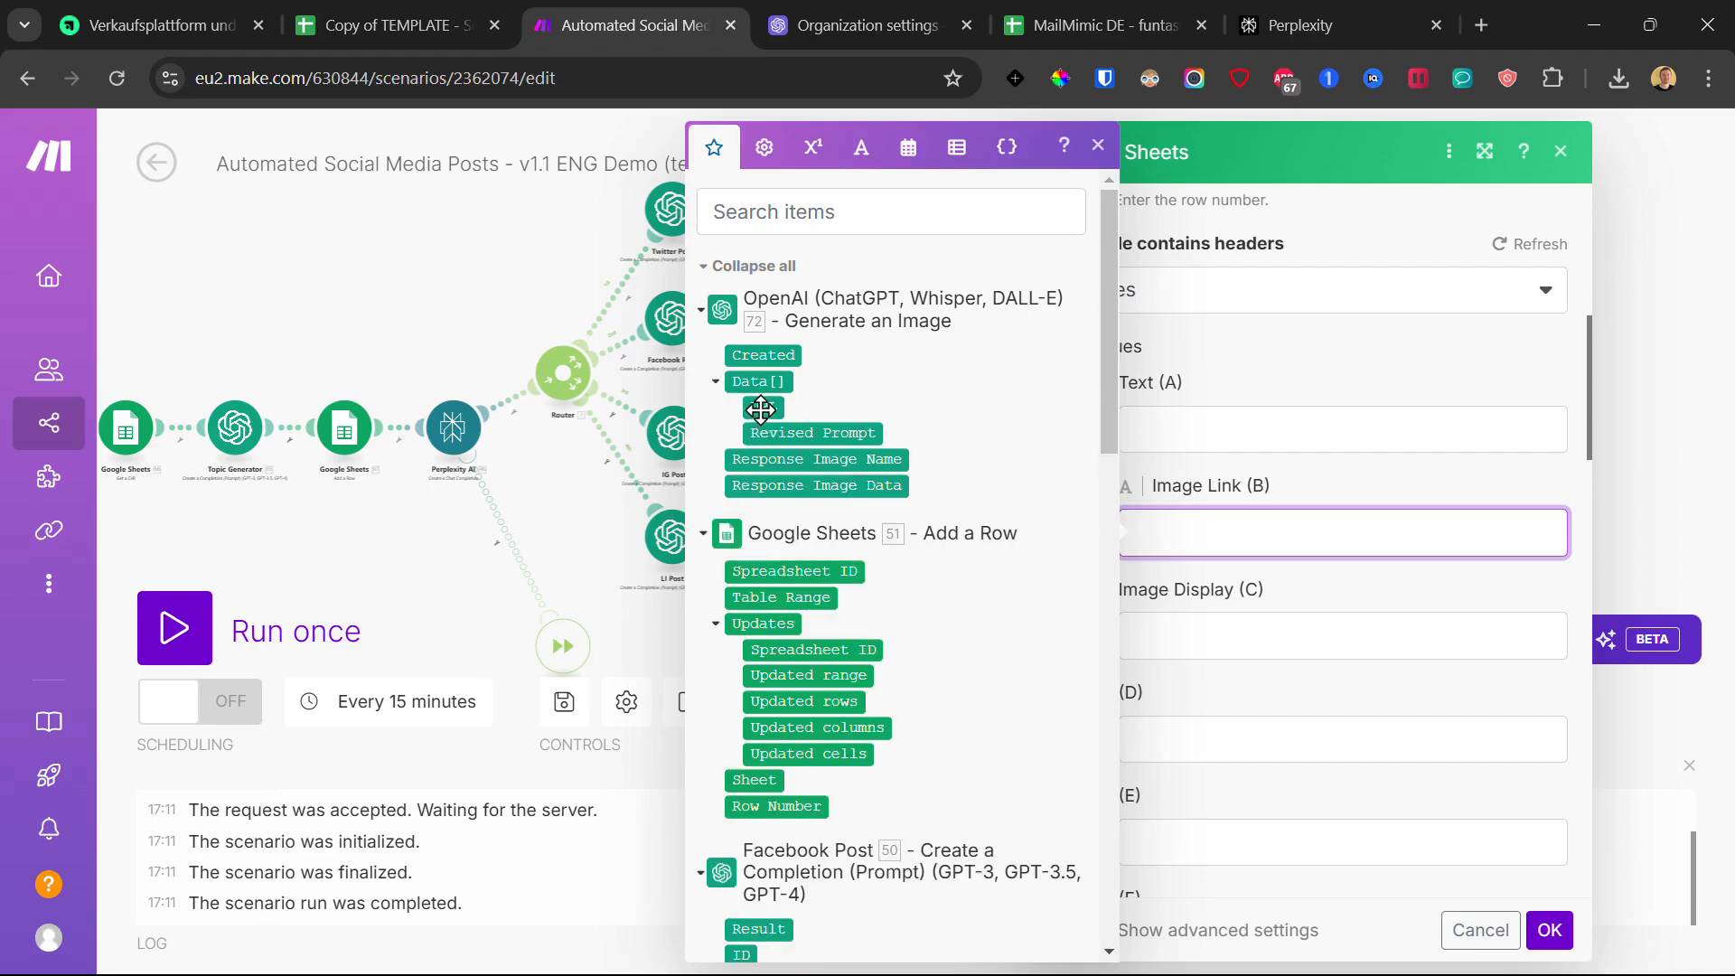
{"action": "left_click", "coordinate": [760, 408]}
{"action": "left_click", "coordinate": [1549, 932]}
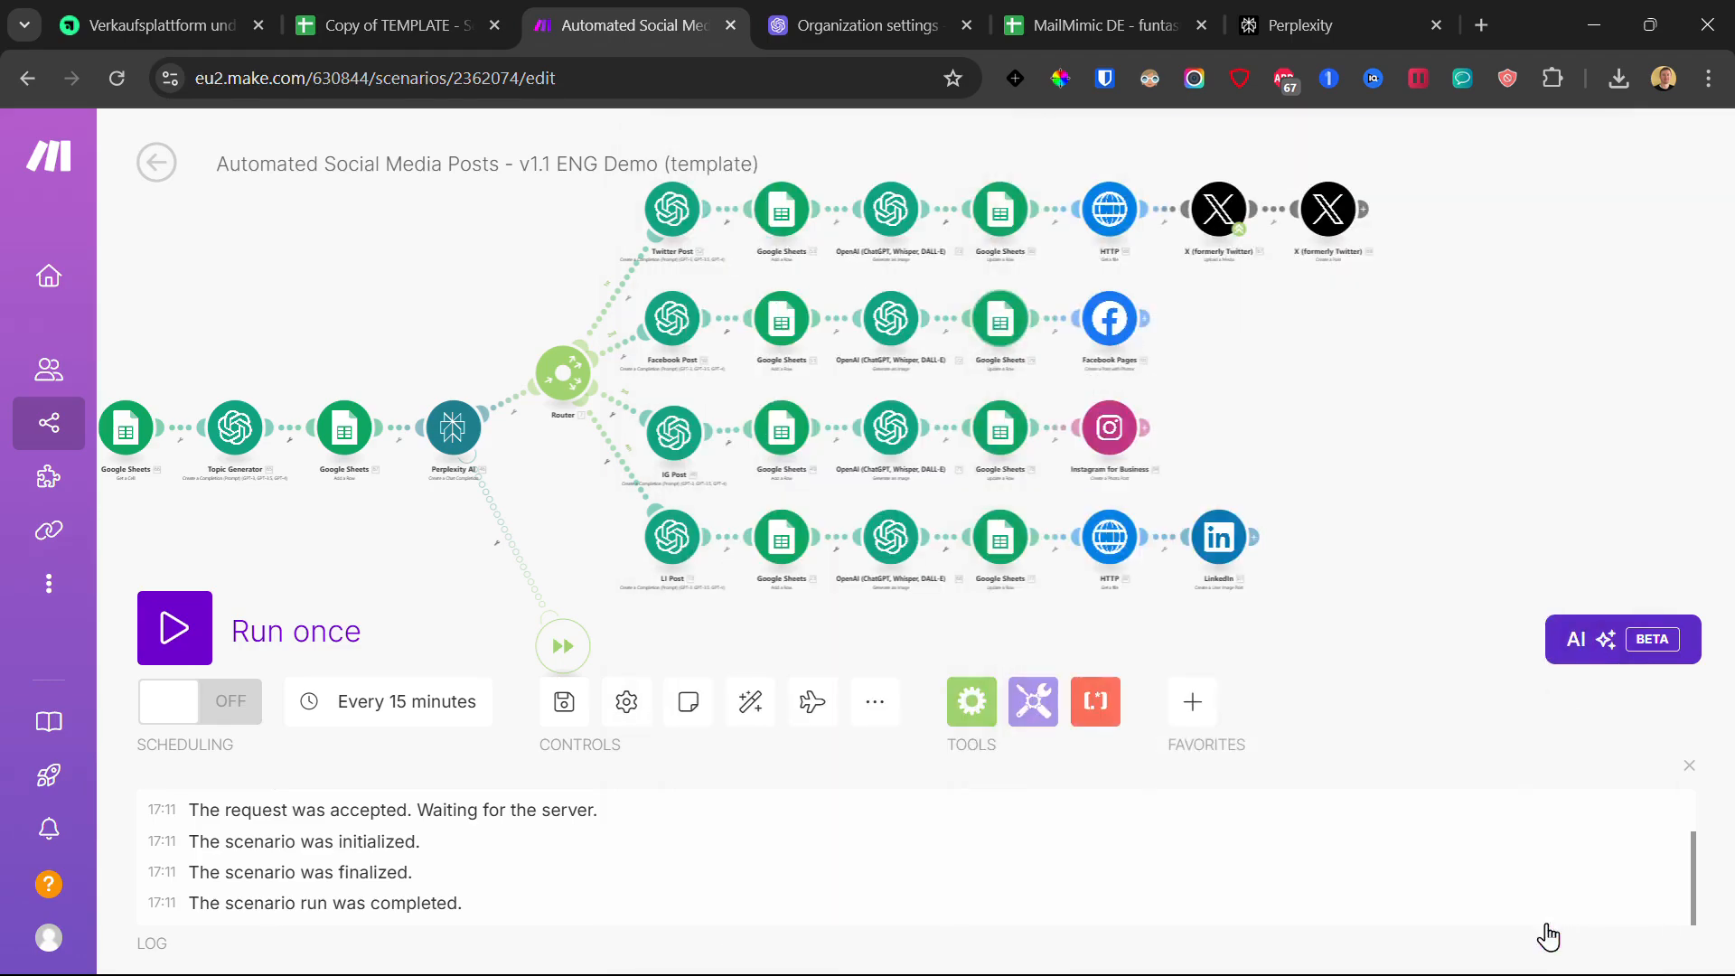
Step: Paste the copied spreadsheet ID into the Instagram Sheets module and map Data[] URL to Image Link (B)
{"action": "left_click", "coordinate": [1003, 438]}
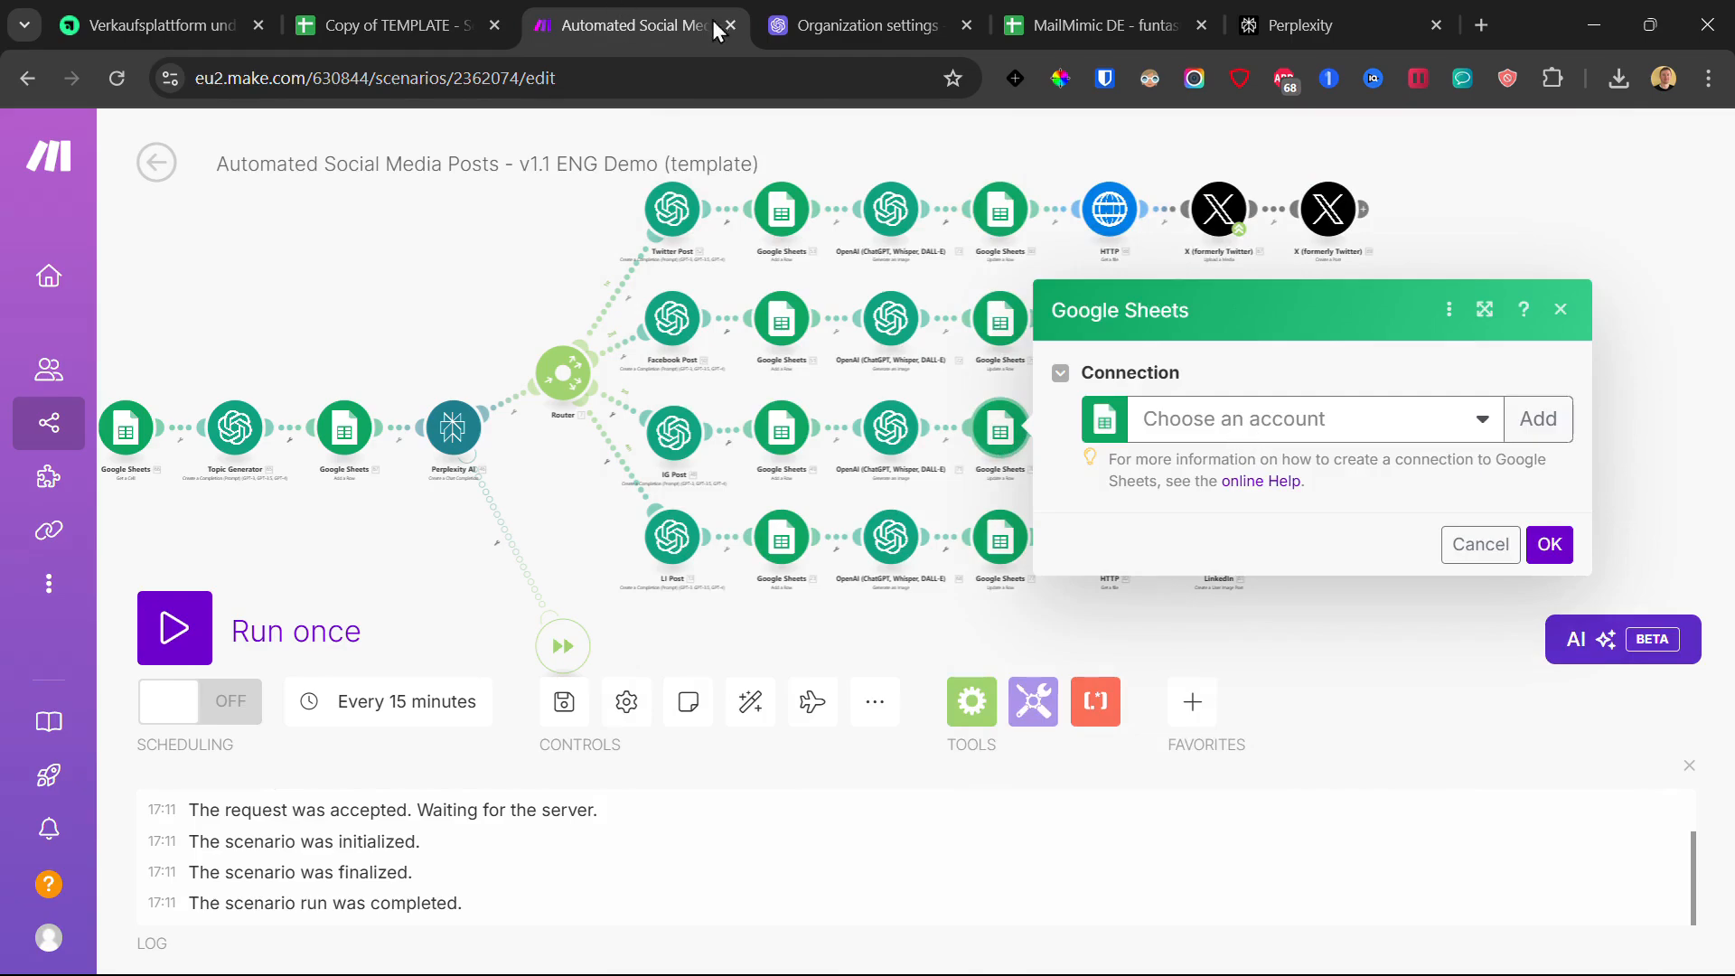
{"action": "double_click", "coordinate": [1290, 519]}
{"action": "left_click", "coordinate": [1301, 589]}
{"action": "scroll", "coordinate": [1334, 614], "scroll_direction": "down", "scroll_amount": 2}
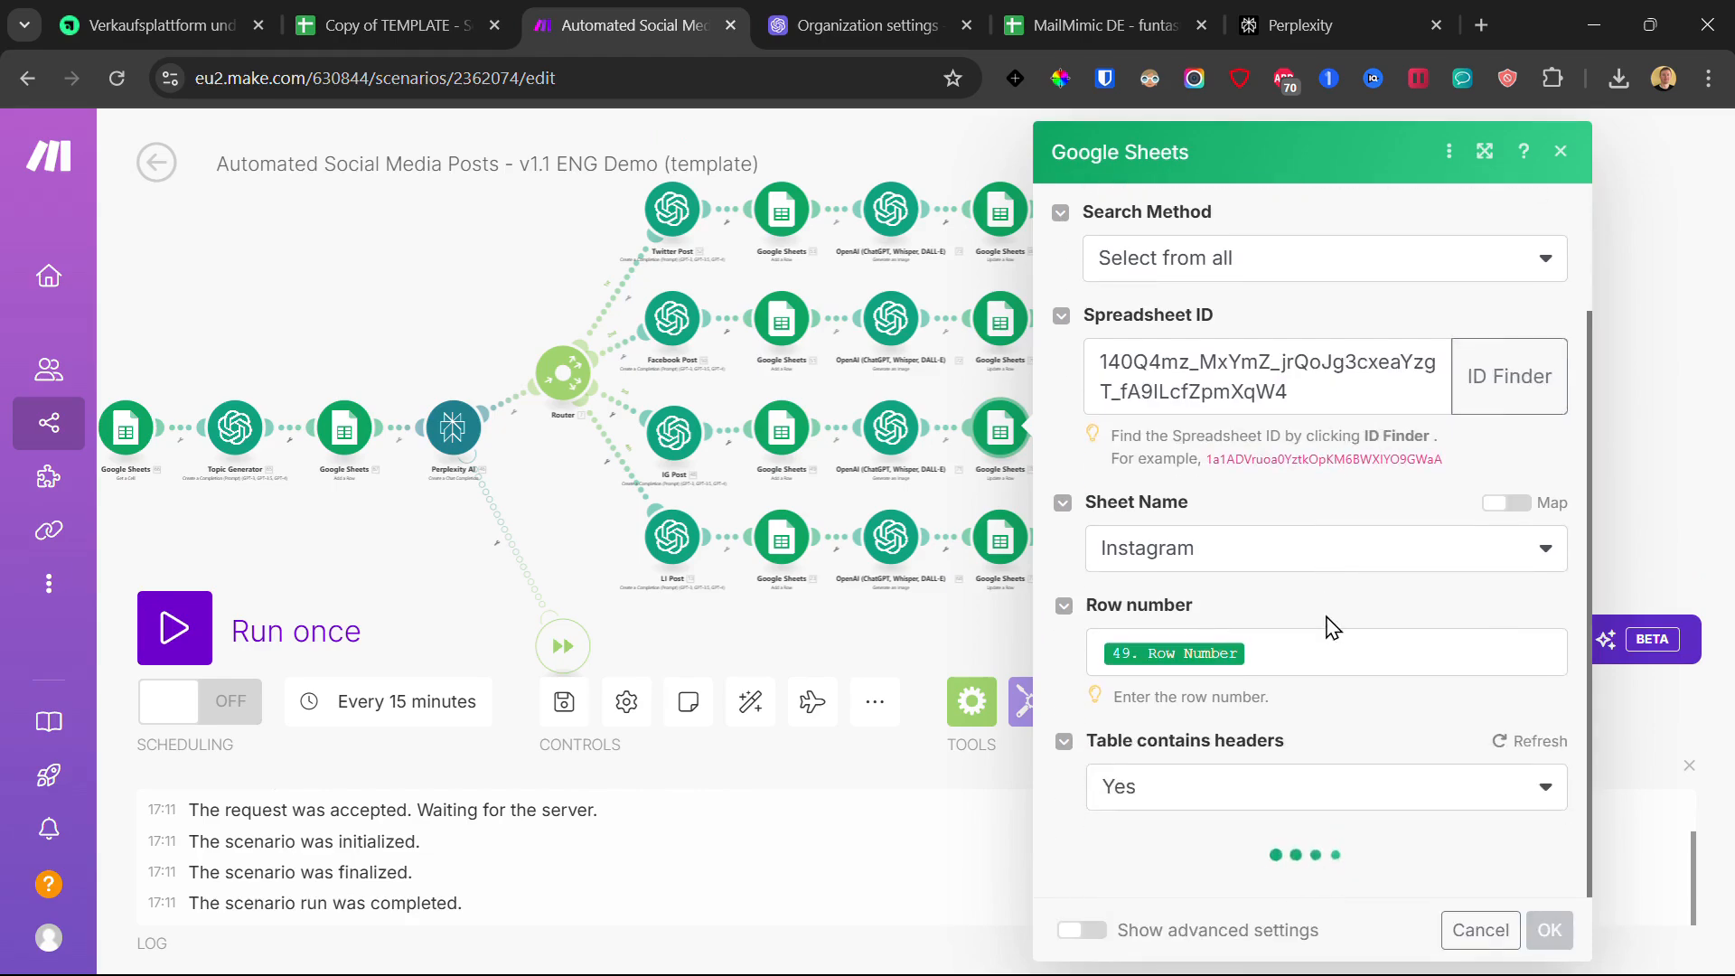
{"action": "scroll", "coordinate": [1326, 624], "scroll_direction": "down", "scroll_amount": 3}
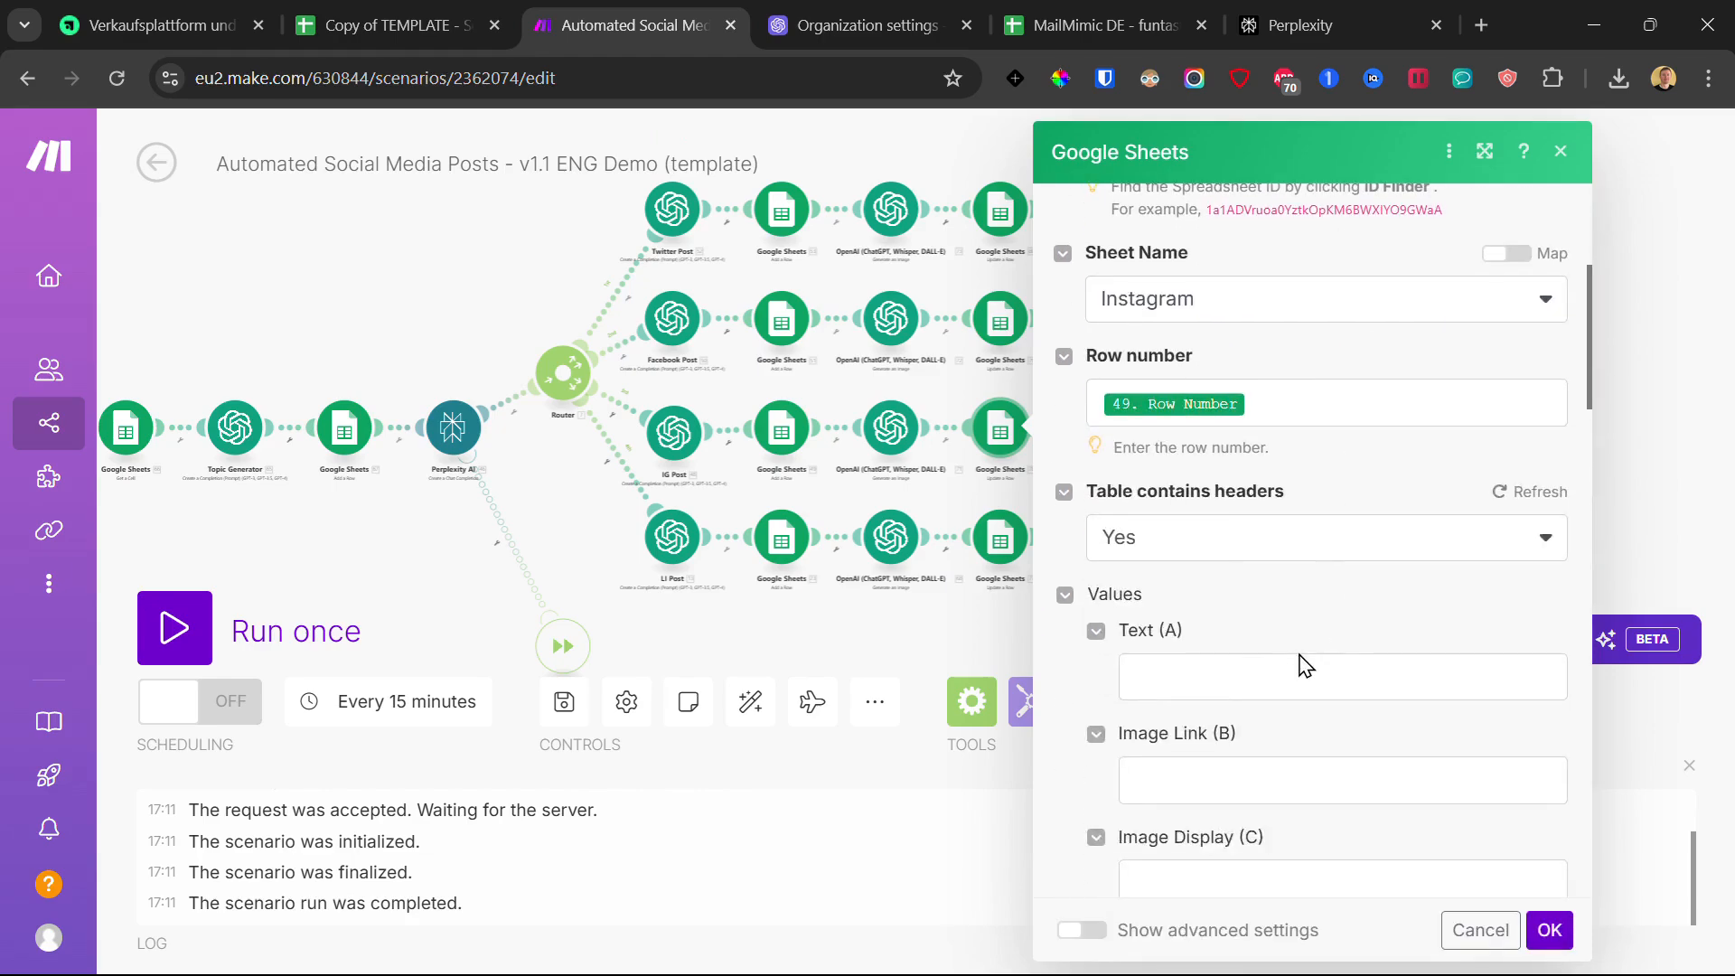
{"action": "left_click", "coordinate": [1250, 780]}
{"action": "left_click", "coordinate": [717, 383]}
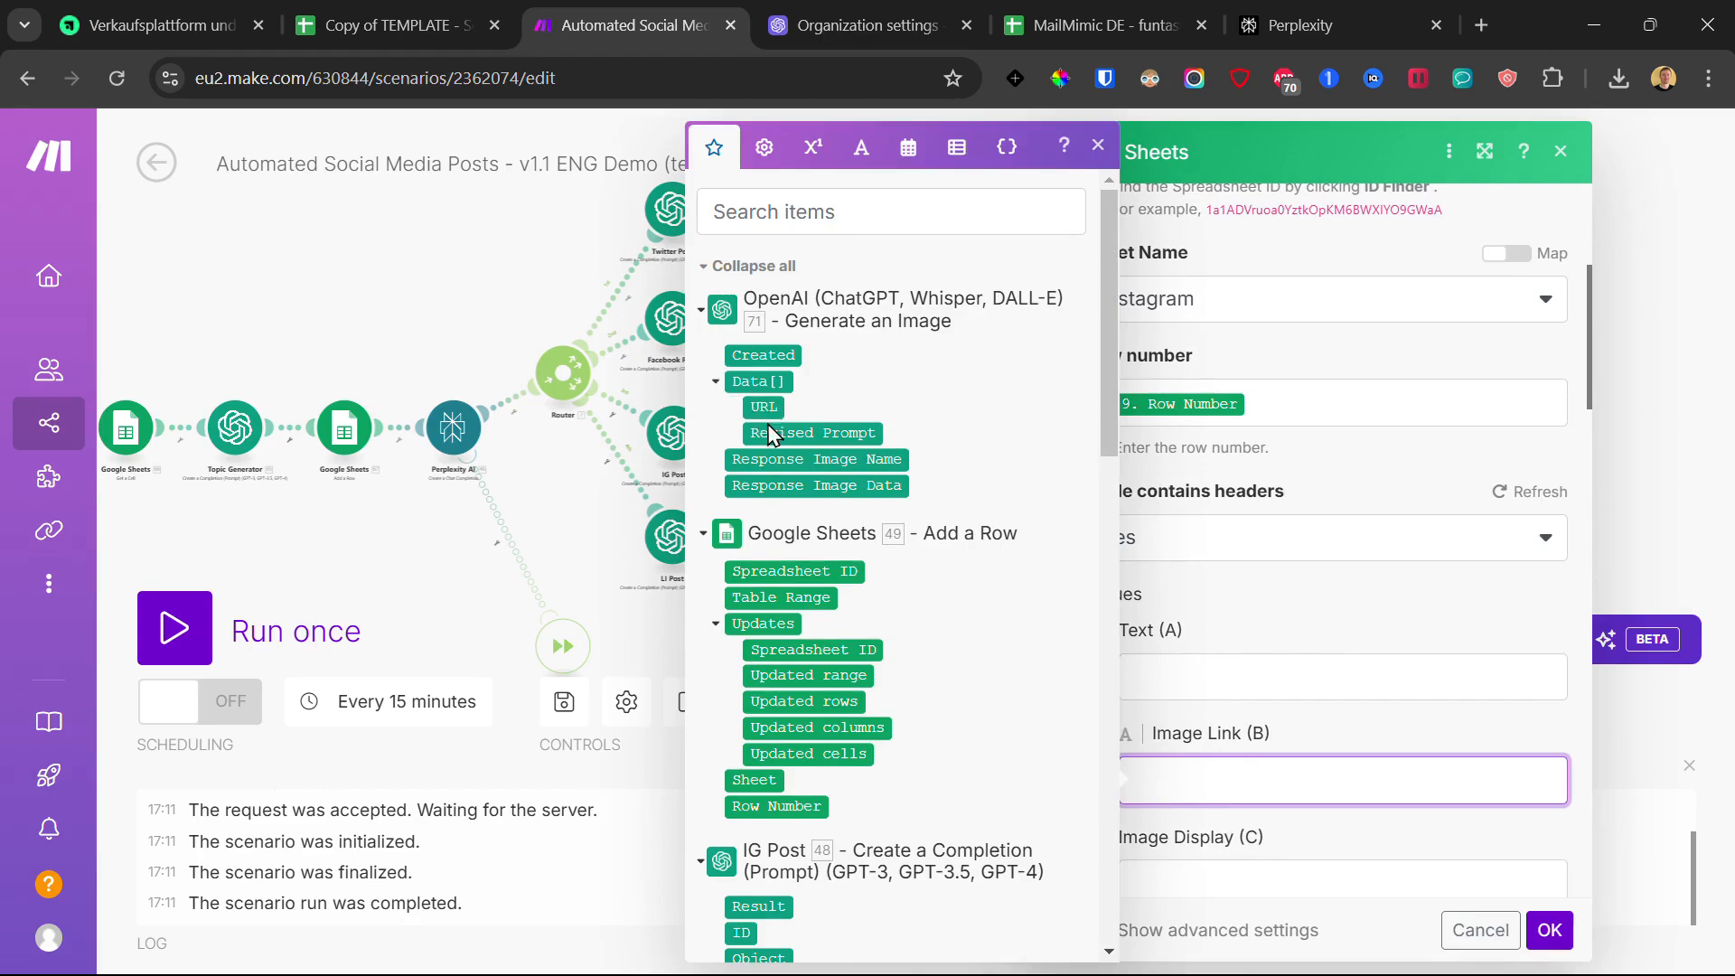
{"action": "left_click", "coordinate": [763, 406]}
{"action": "left_click", "coordinate": [1550, 931]}
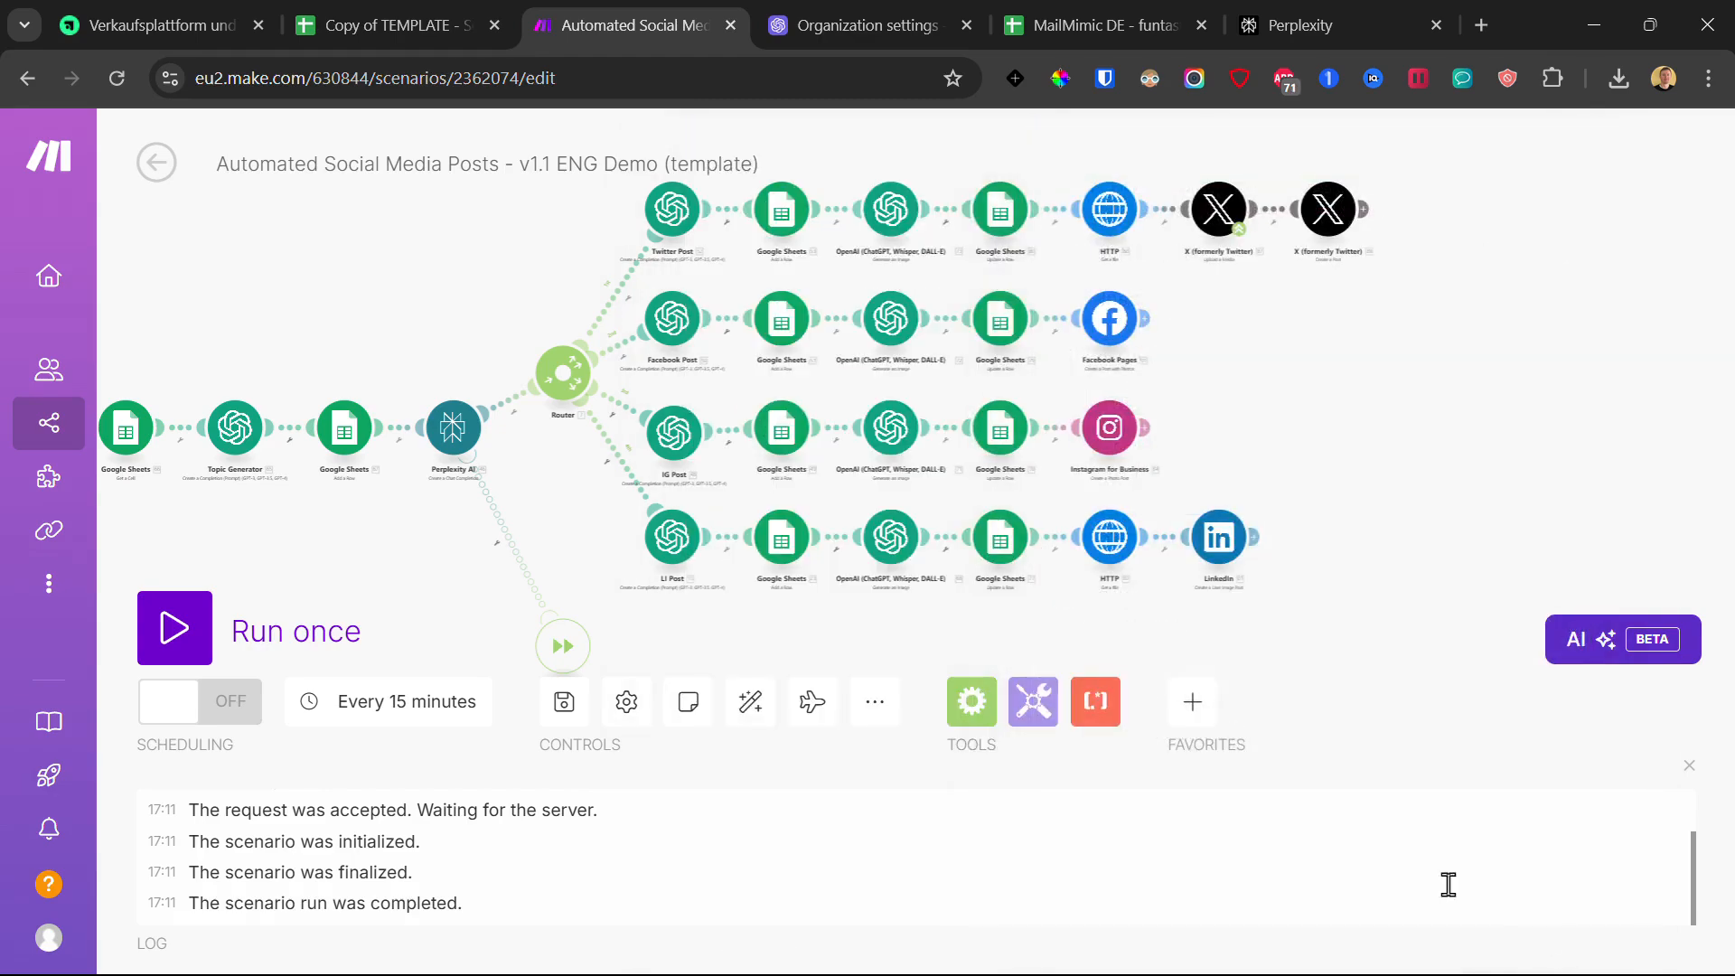
Step: Paste the copied spreadsheet ID into the LinkedIn Sheets module and map Data[] URL to Image Link (B)
{"action": "left_click", "coordinate": [998, 533]}
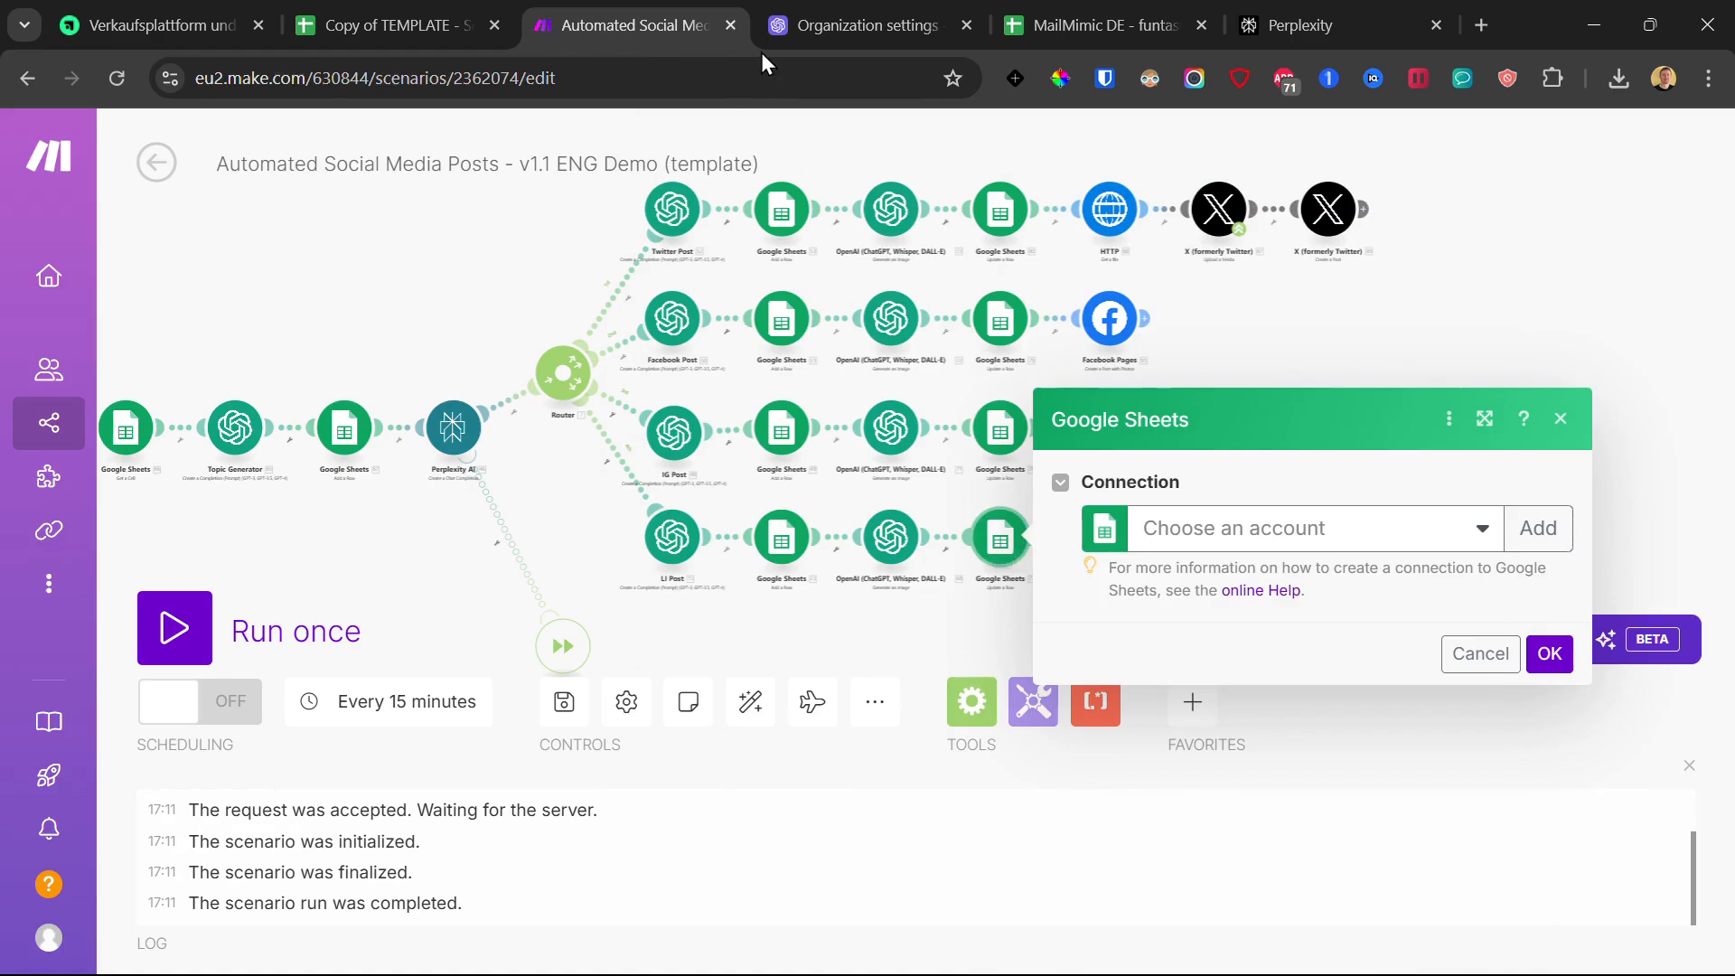
{"action": "double_click", "coordinate": [1315, 522]}
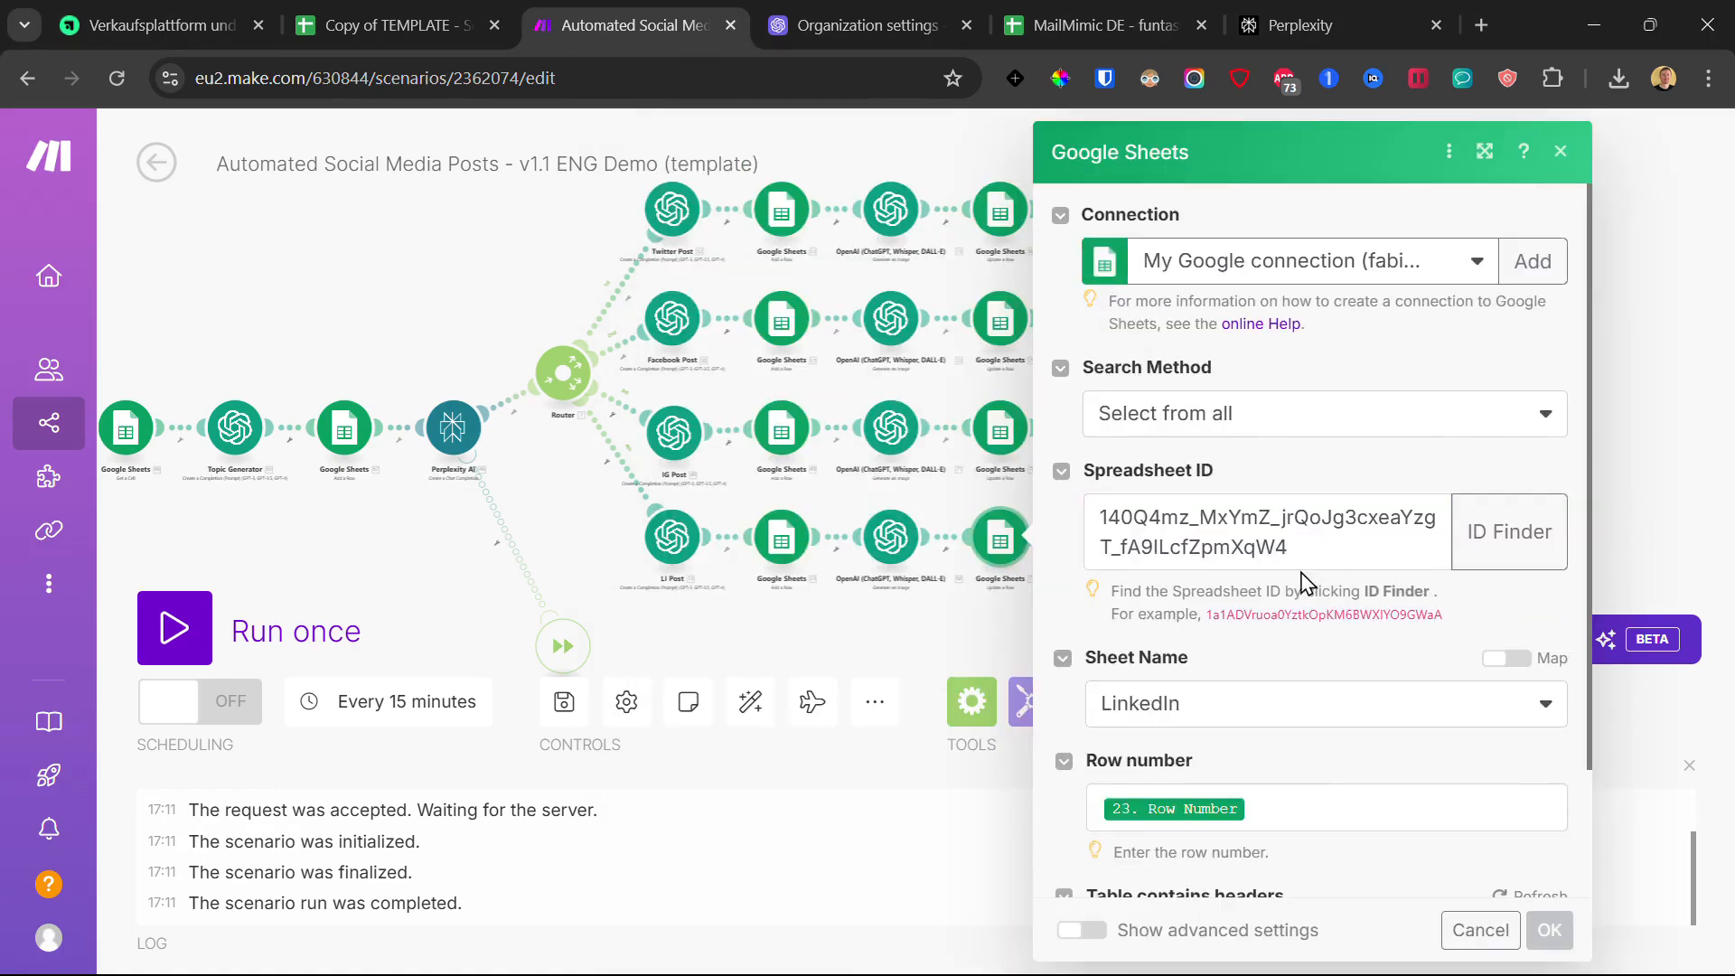
{"action": "scroll", "coordinate": [1302, 581], "scroll_direction": "down", "scroll_amount": 2}
{"action": "scroll", "coordinate": [1266, 736], "scroll_direction": "down", "scroll_amount": 4}
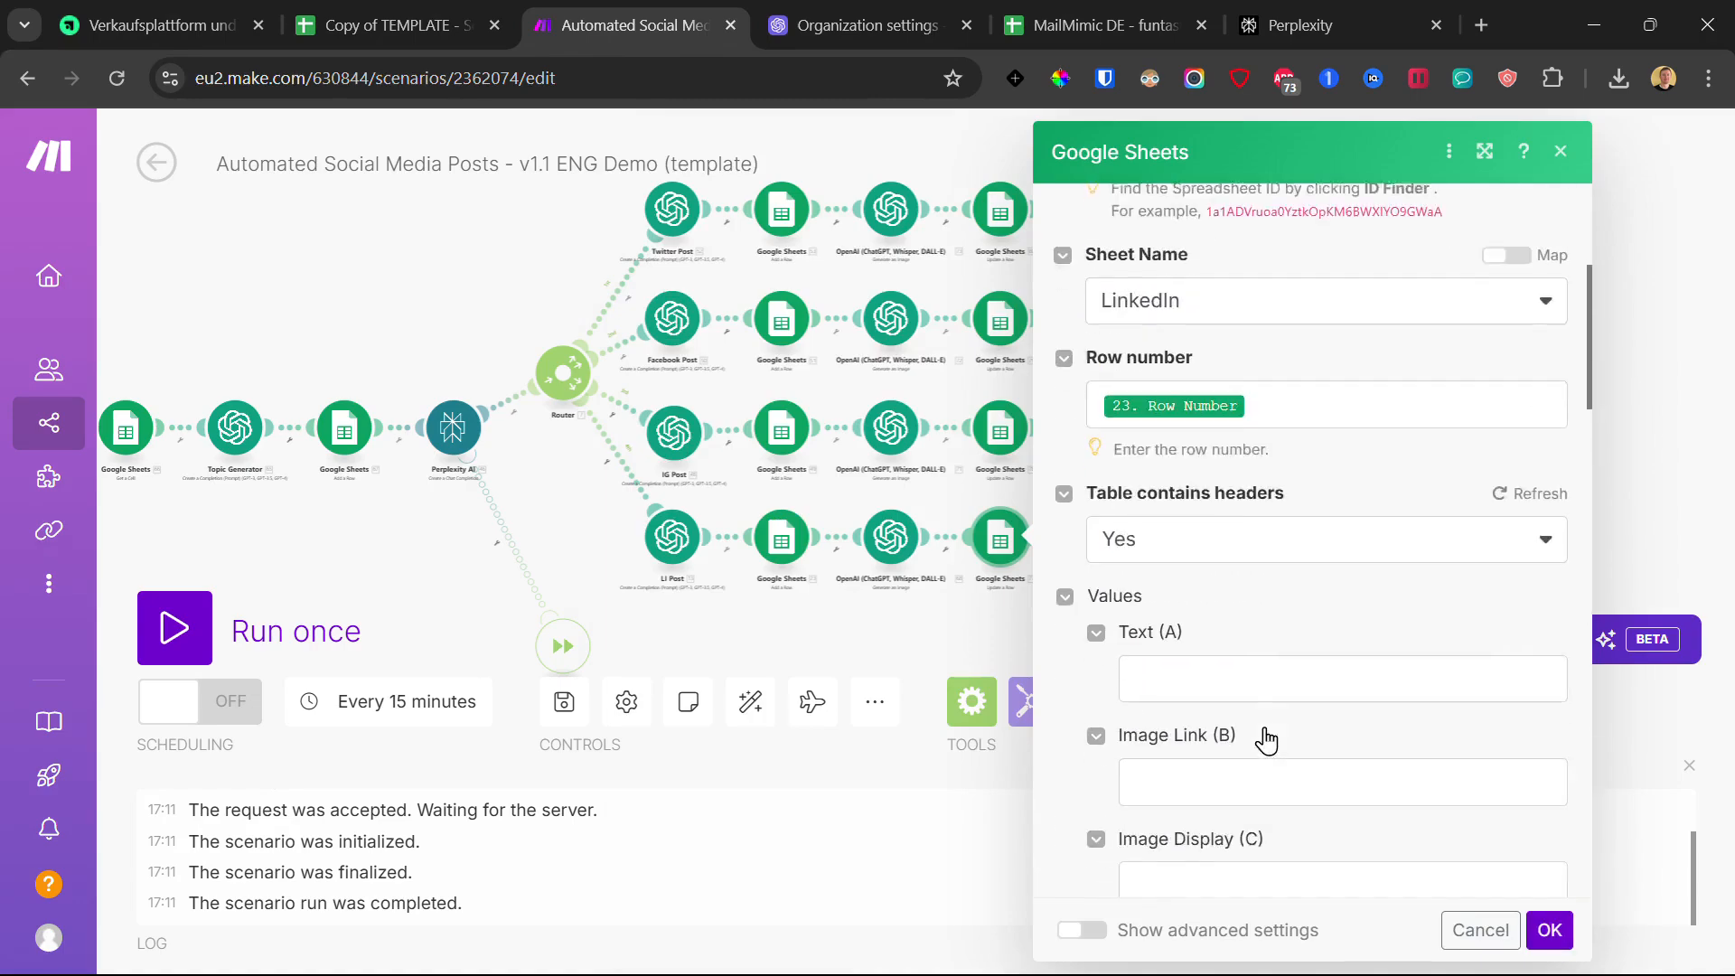
{"action": "left_click", "coordinate": [1196, 666]}
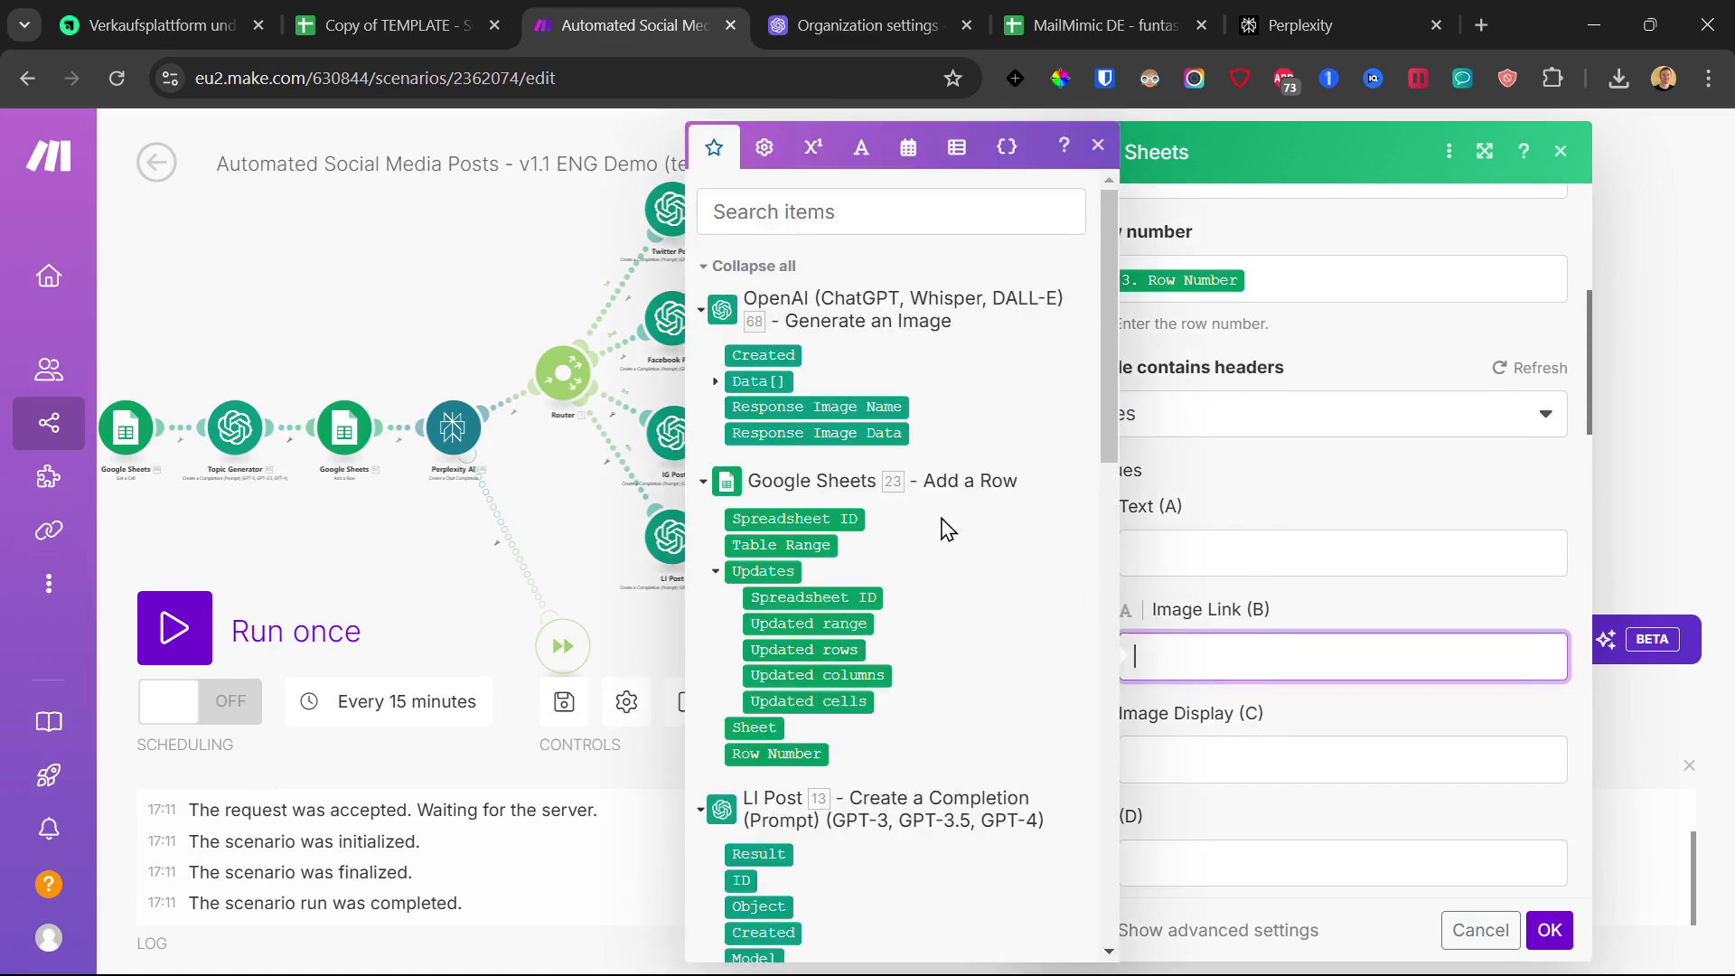
{"action": "left_click", "coordinate": [715, 380]}
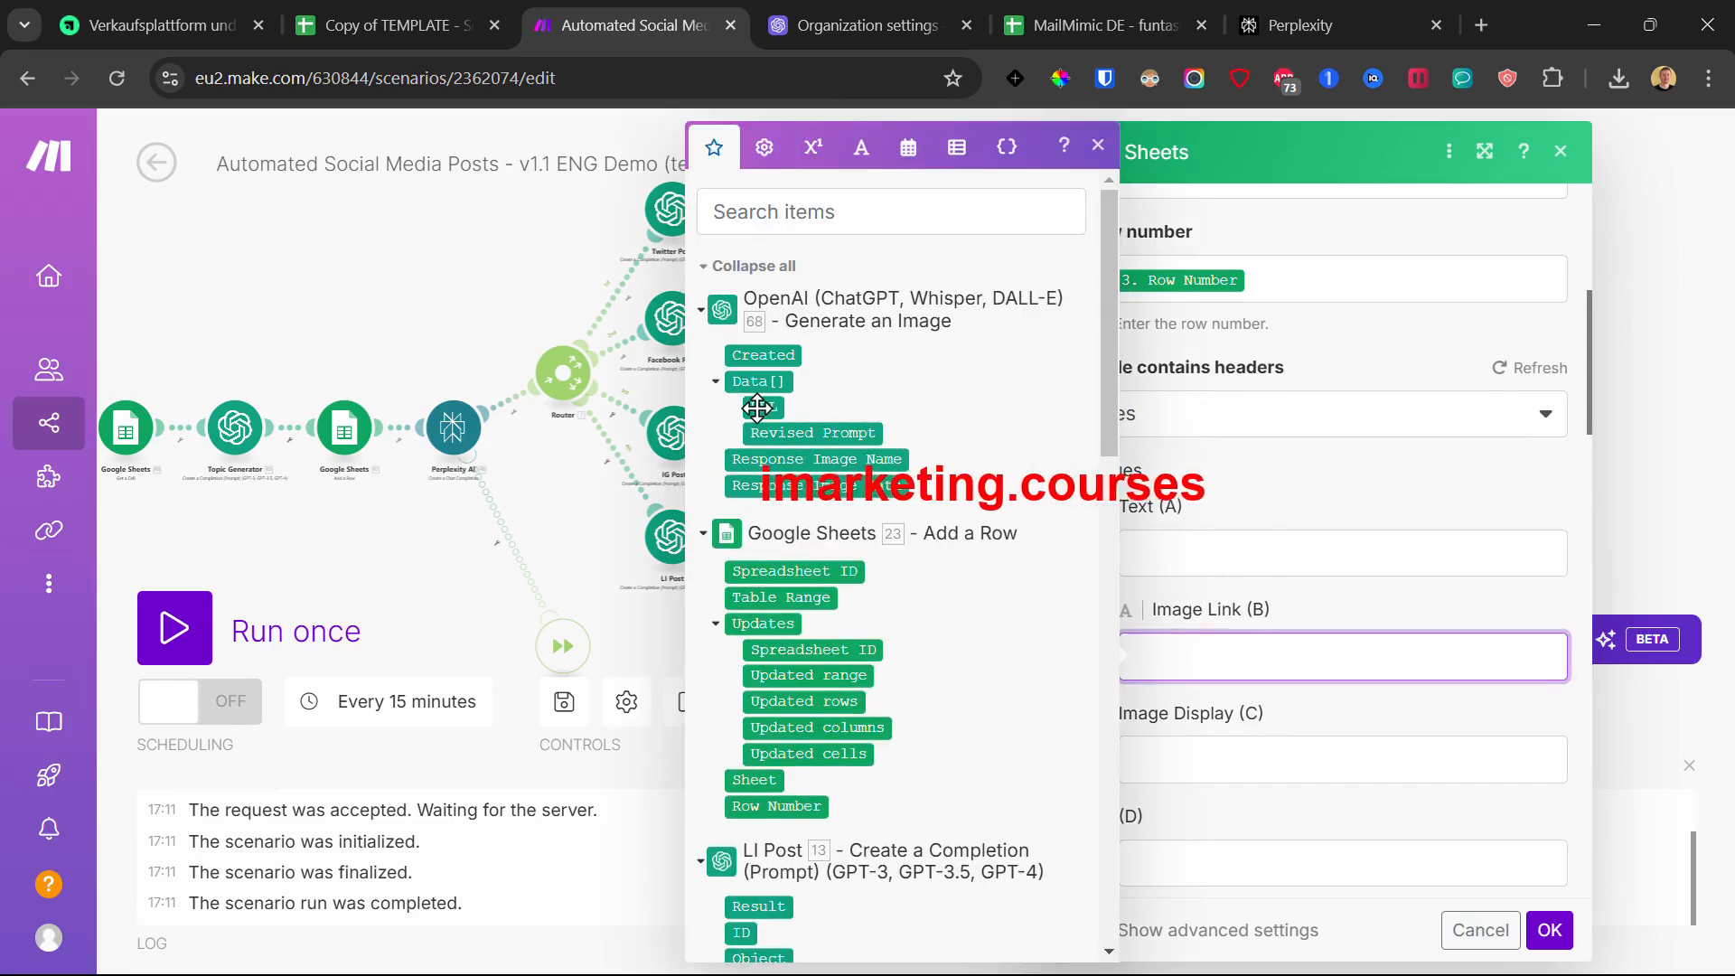
{"action": "left_click", "coordinate": [764, 406]}
{"action": "left_click", "coordinate": [1548, 930]}
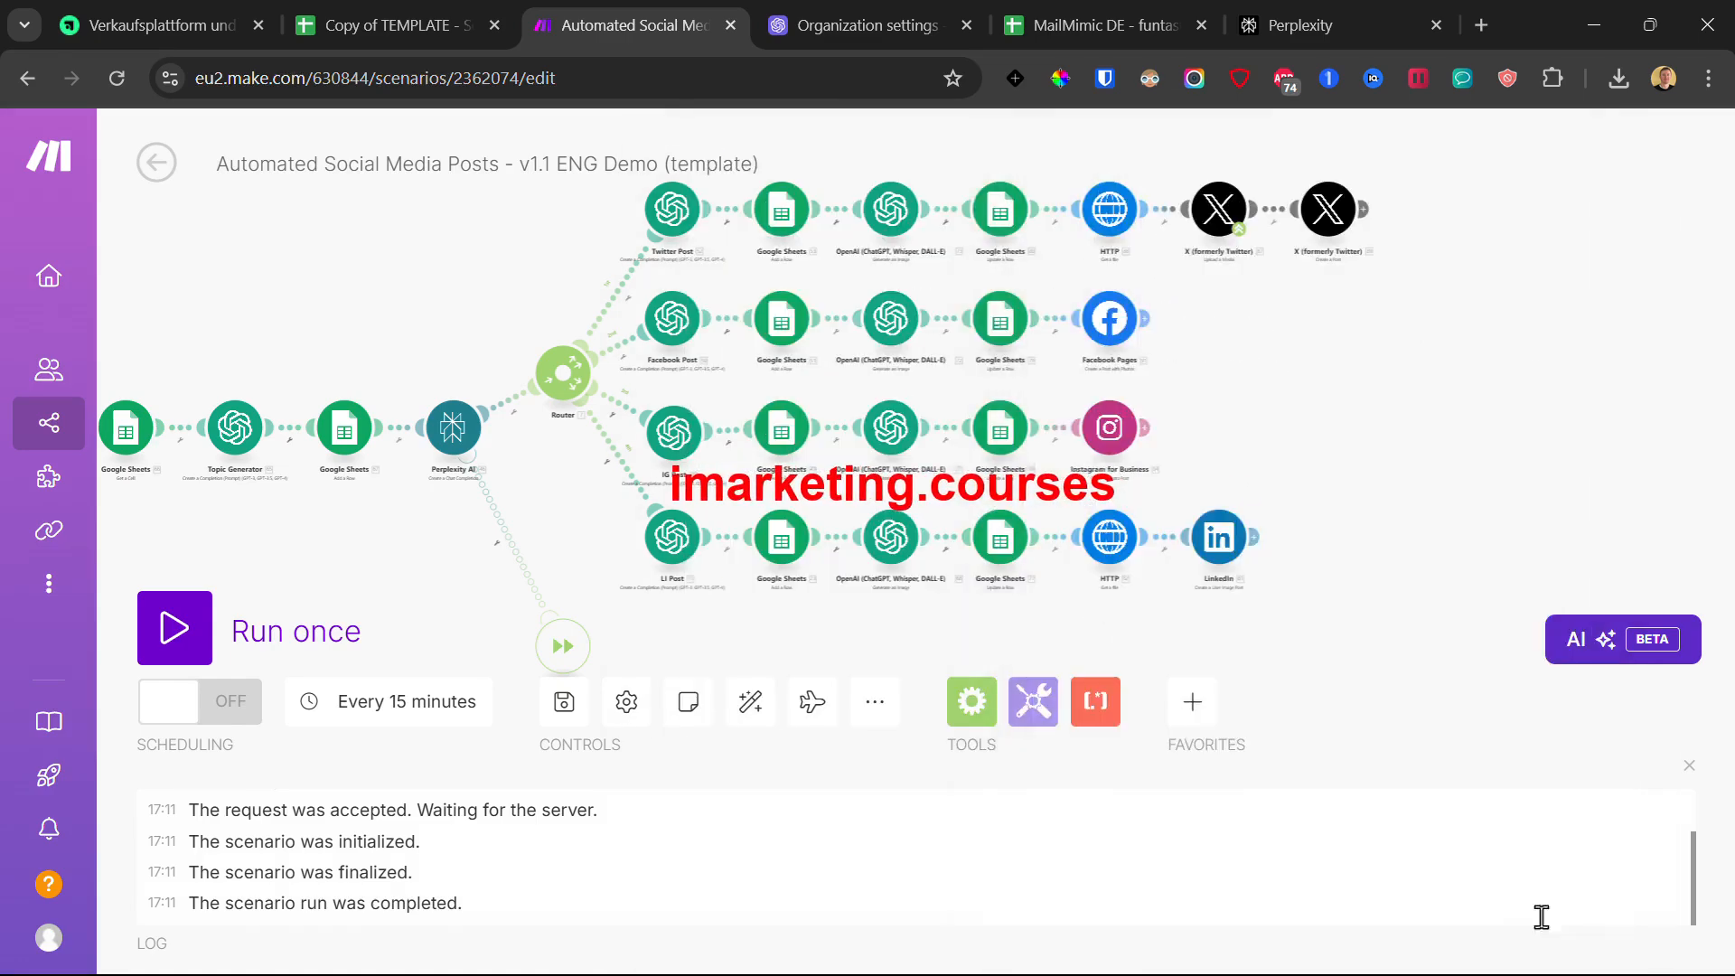
Step: Inspect the top-row and bottom-row HTTP module settings
{"action": "left_click_drag", "start_coordinate": [1335, 395], "coordinate": [1154, 403]}
{"action": "left_click", "coordinate": [932, 207]}
{"action": "left_click", "coordinate": [934, 537]}
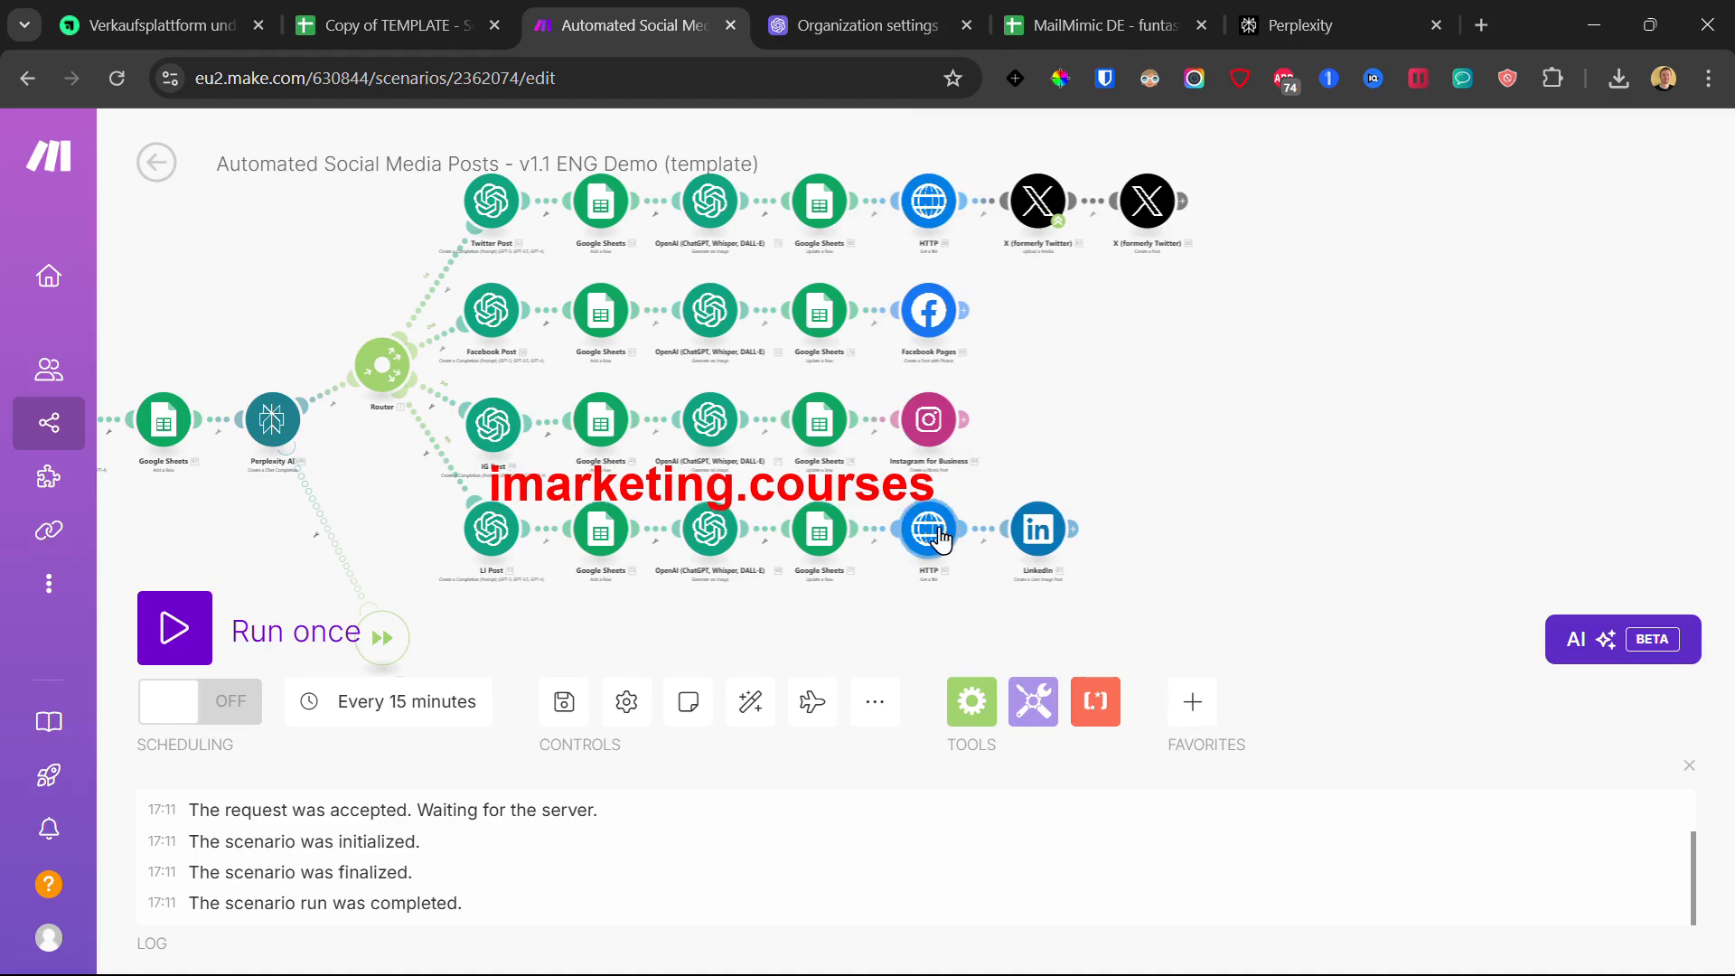
Step: Close the HTTP settings and reopen the first X module to see its connection prompt
{"action": "left_click", "coordinate": [1353, 337]}
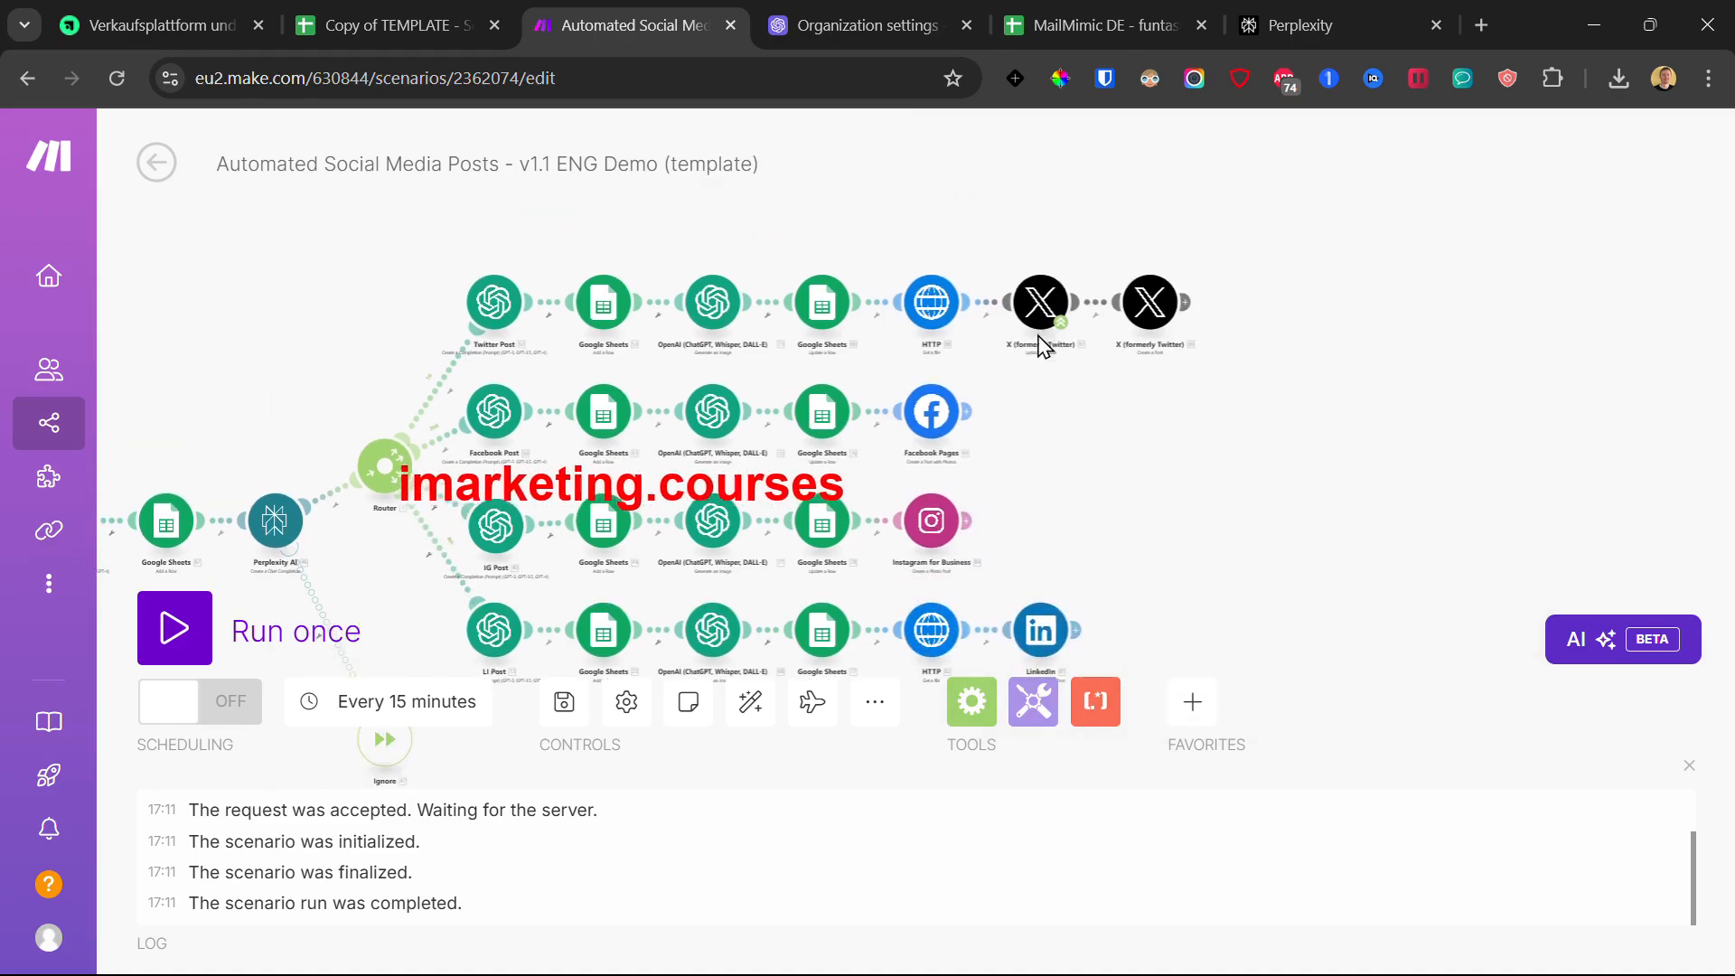
{"action": "left_click", "coordinate": [1041, 301]}
{"action": "left_click", "coordinate": [951, 219]}
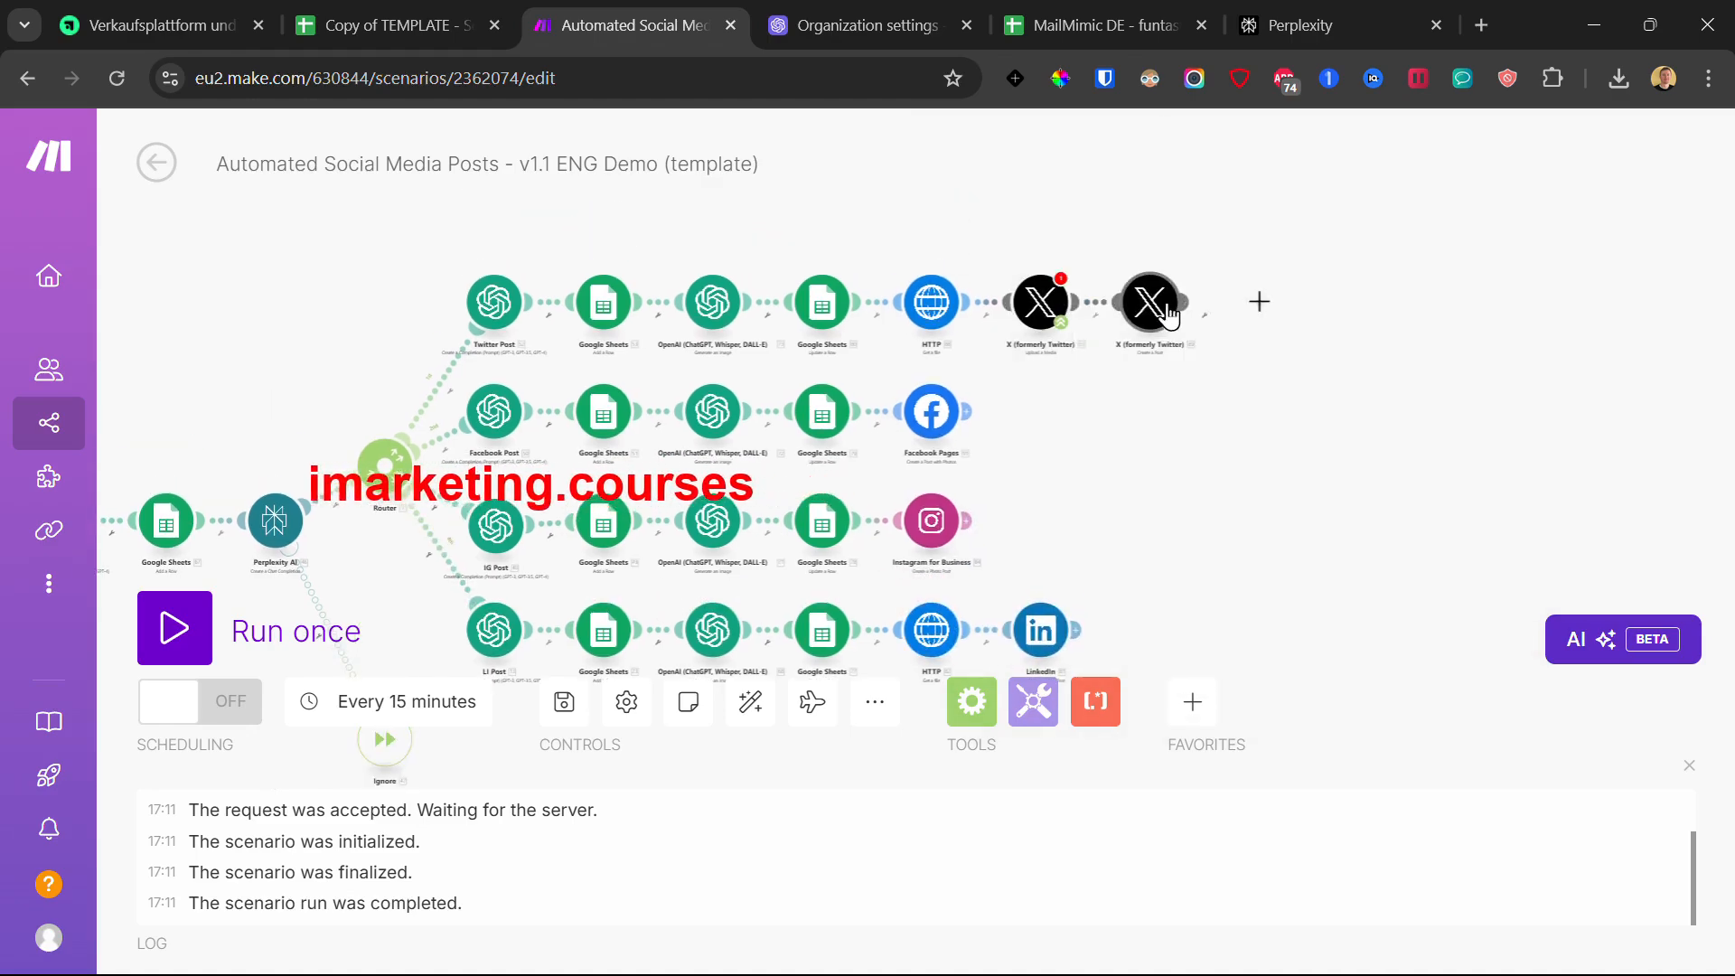
{"action": "left_click", "coordinate": [302, 278]}
{"action": "left_click", "coordinate": [1049, 307]}
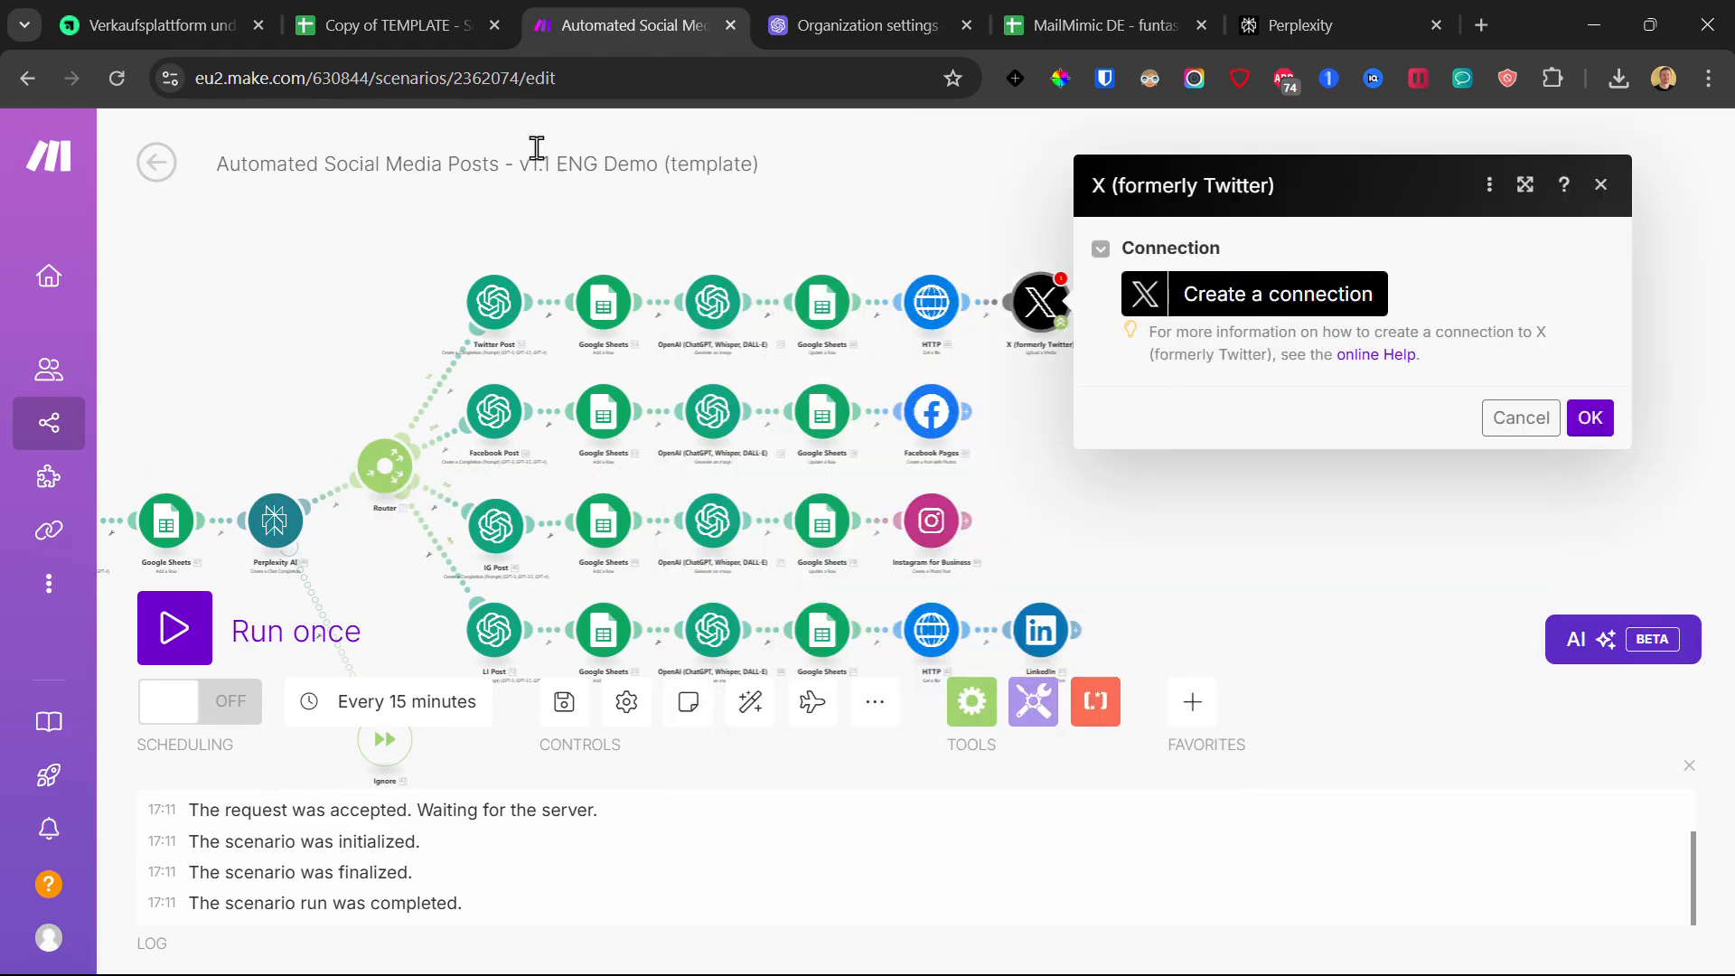
Step: Check the template spreadsheet and course tabs, then close the X module and open a new browser tab
{"action": "left_click", "coordinate": [380, 27]}
{"action": "left_click", "coordinate": [162, 25]}
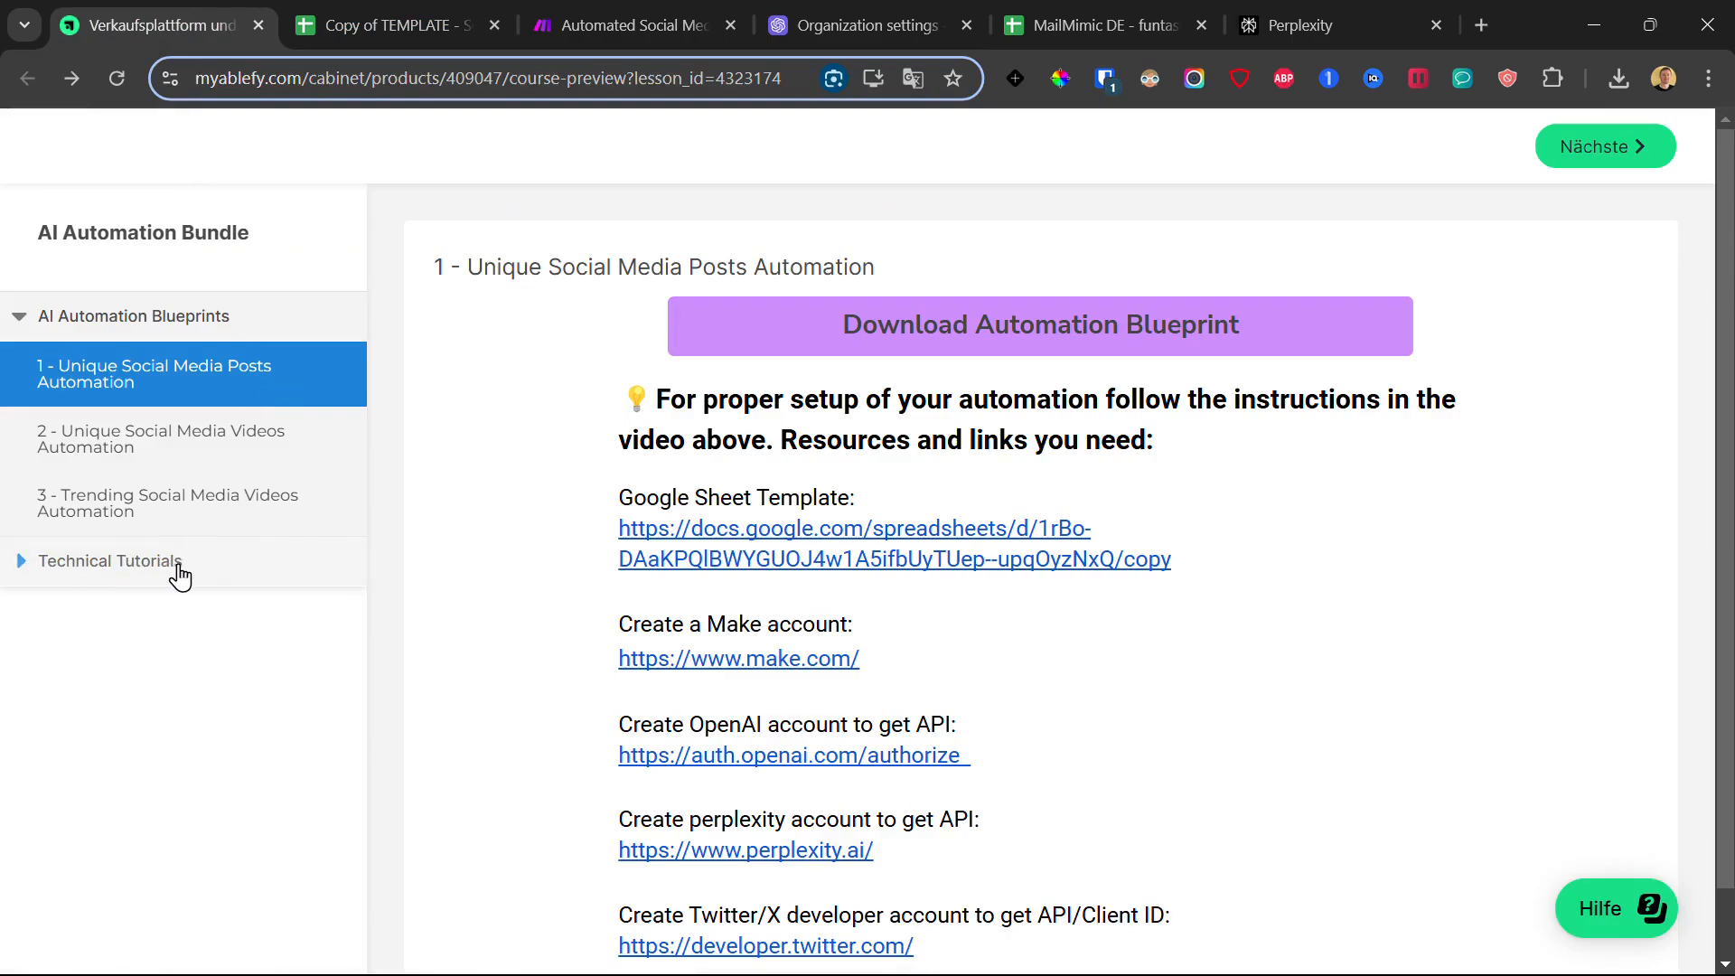
{"action": "left_click", "coordinate": [575, 3]}
{"action": "left_click", "coordinate": [829, 195]}
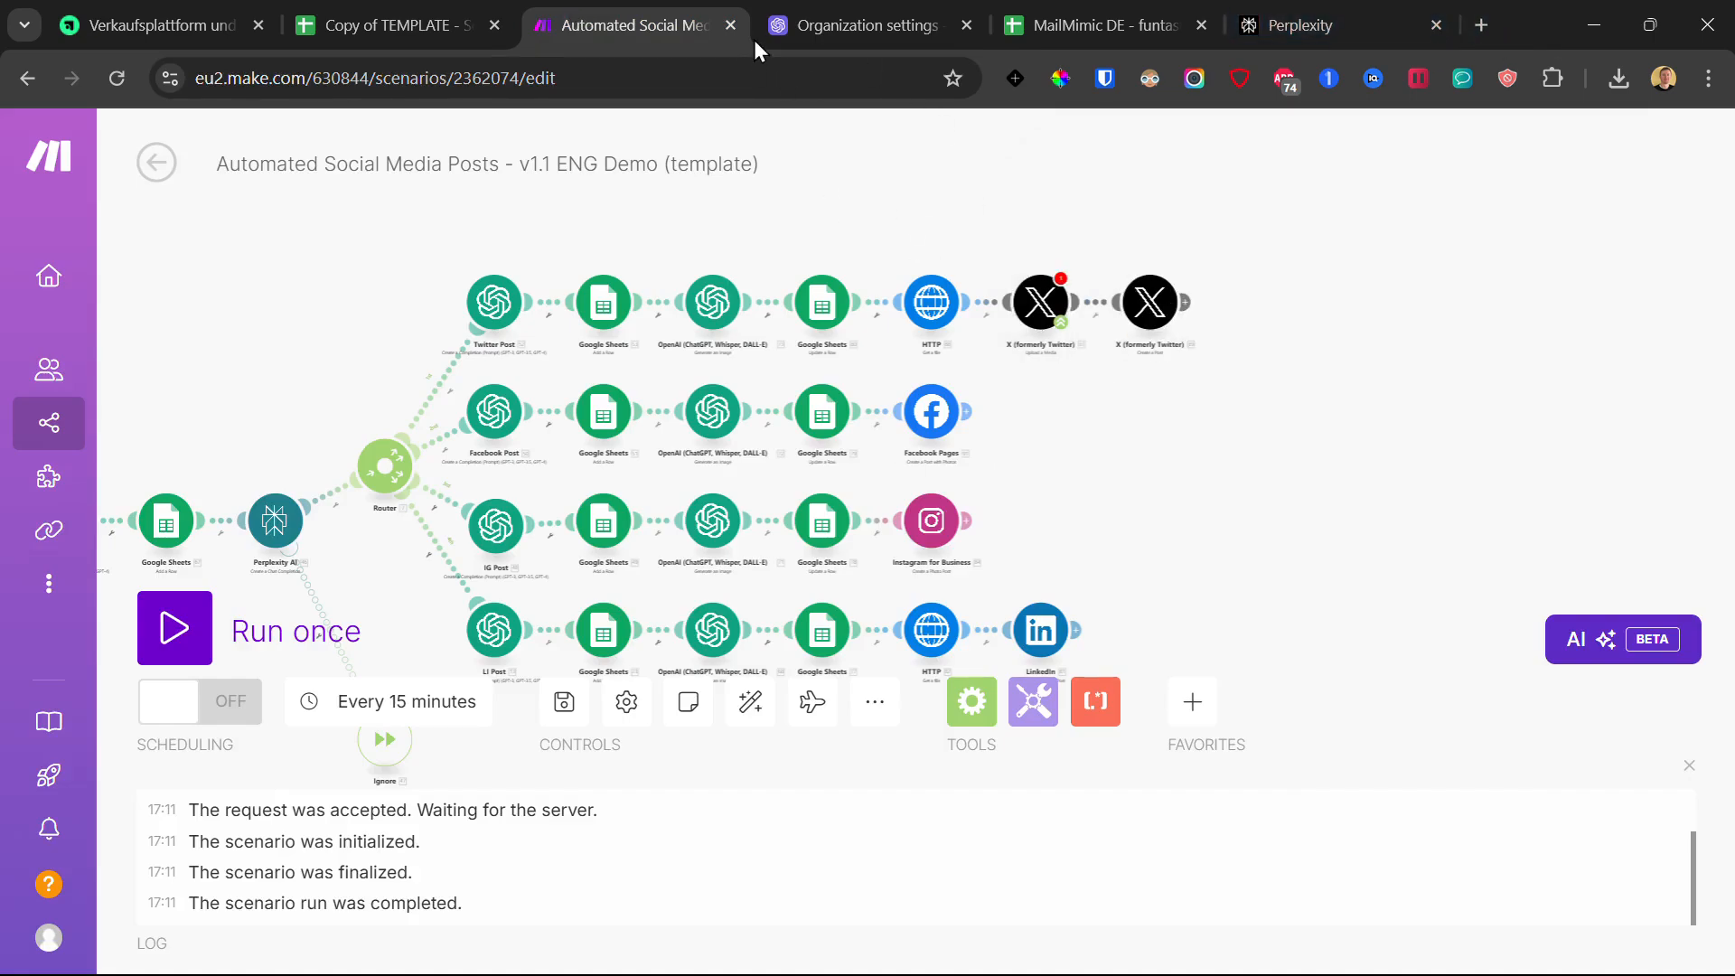
{"action": "left_click", "coordinate": [1475, 36]}
Step: Load the X Developer Portal and open the Social Media AI Automation v2 project
{"action": "type", "text": "deve"}
{"action": "key", "text": "Return"}
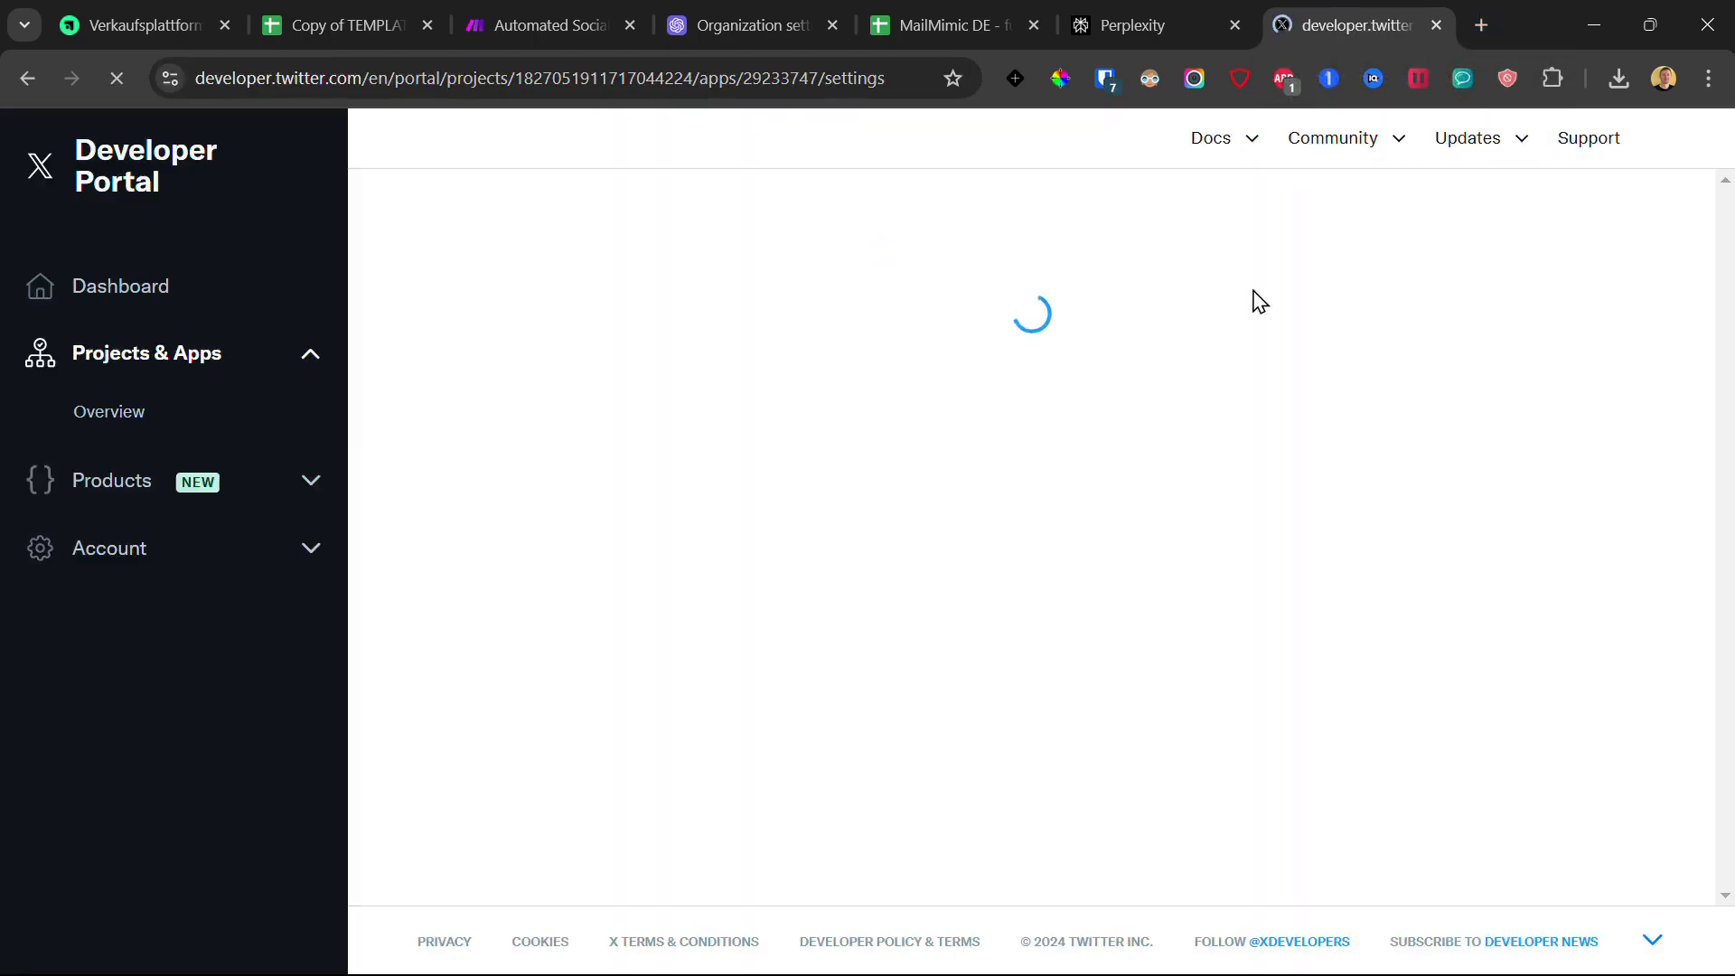
{"action": "left_click", "coordinate": [140, 25]}
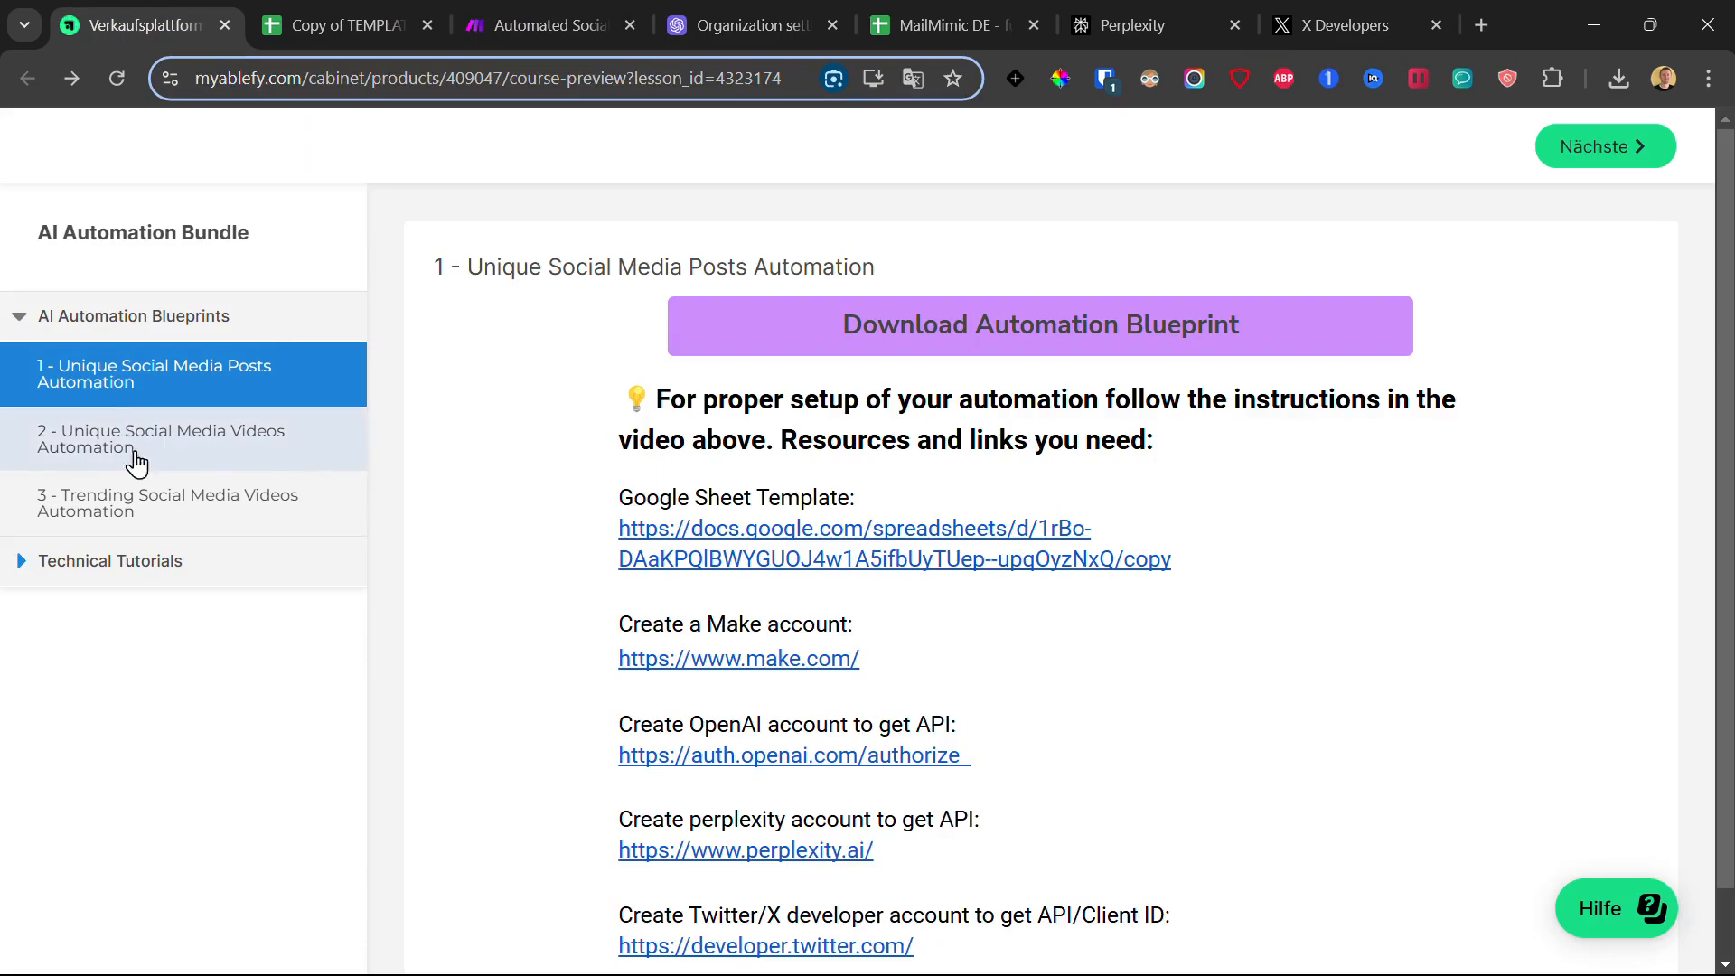
{"action": "left_click", "coordinate": [1345, 24]}
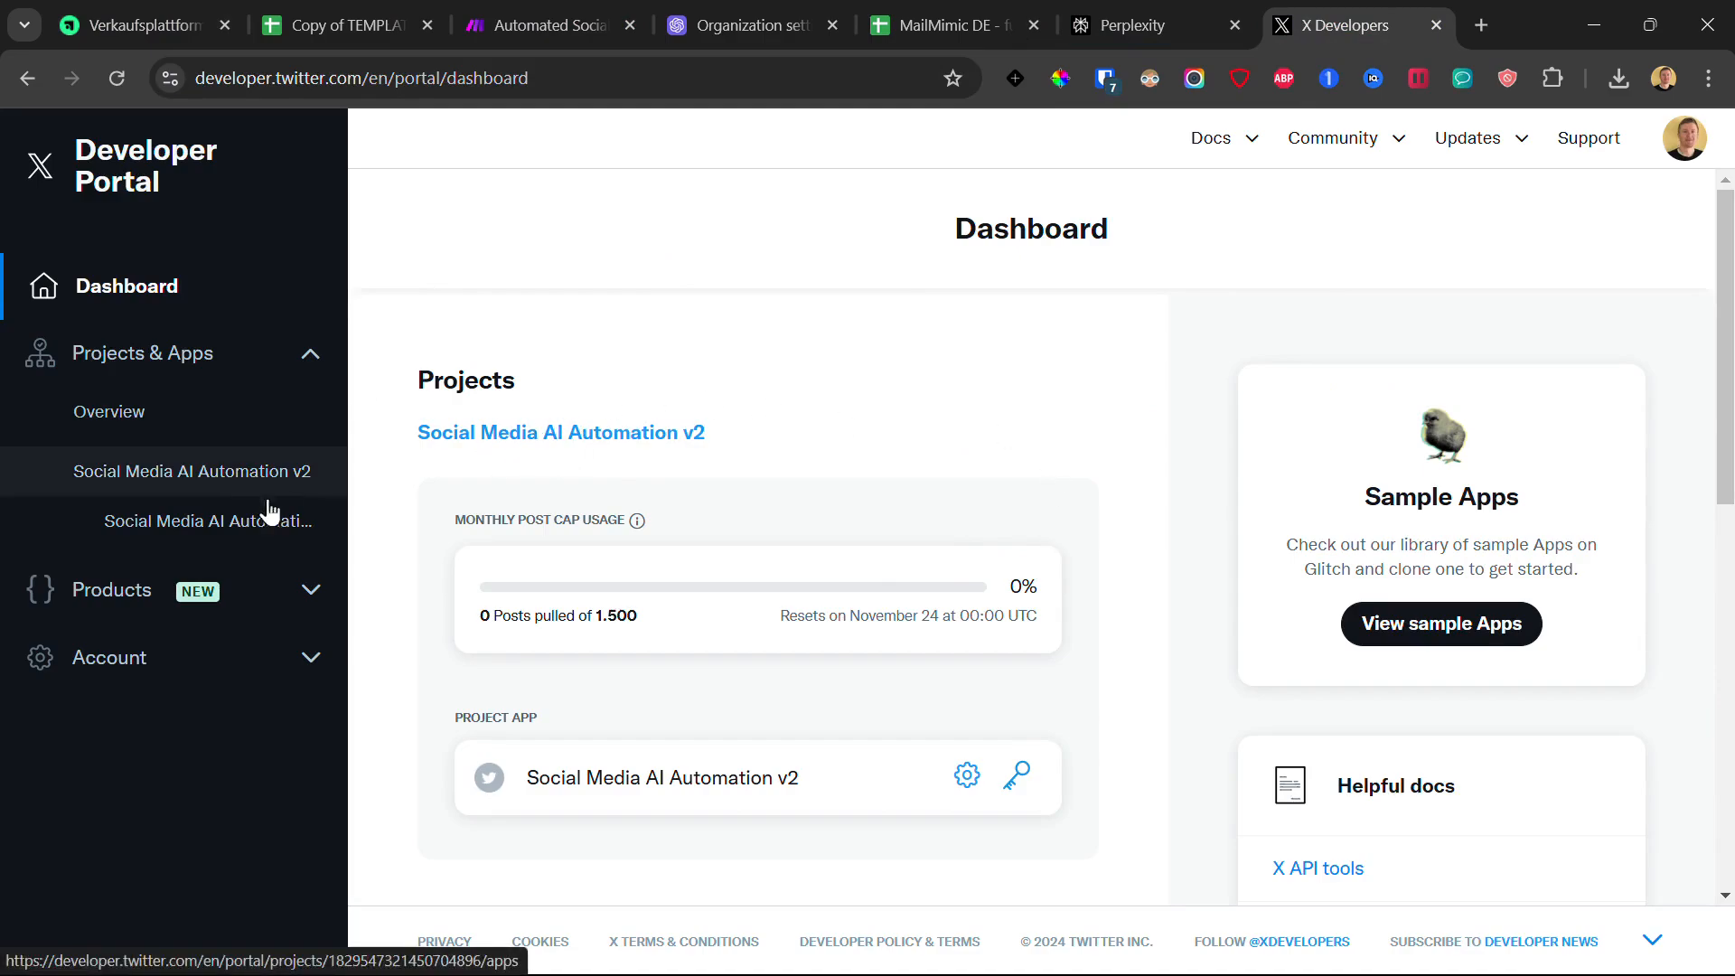
{"action": "left_click", "coordinate": [587, 436]}
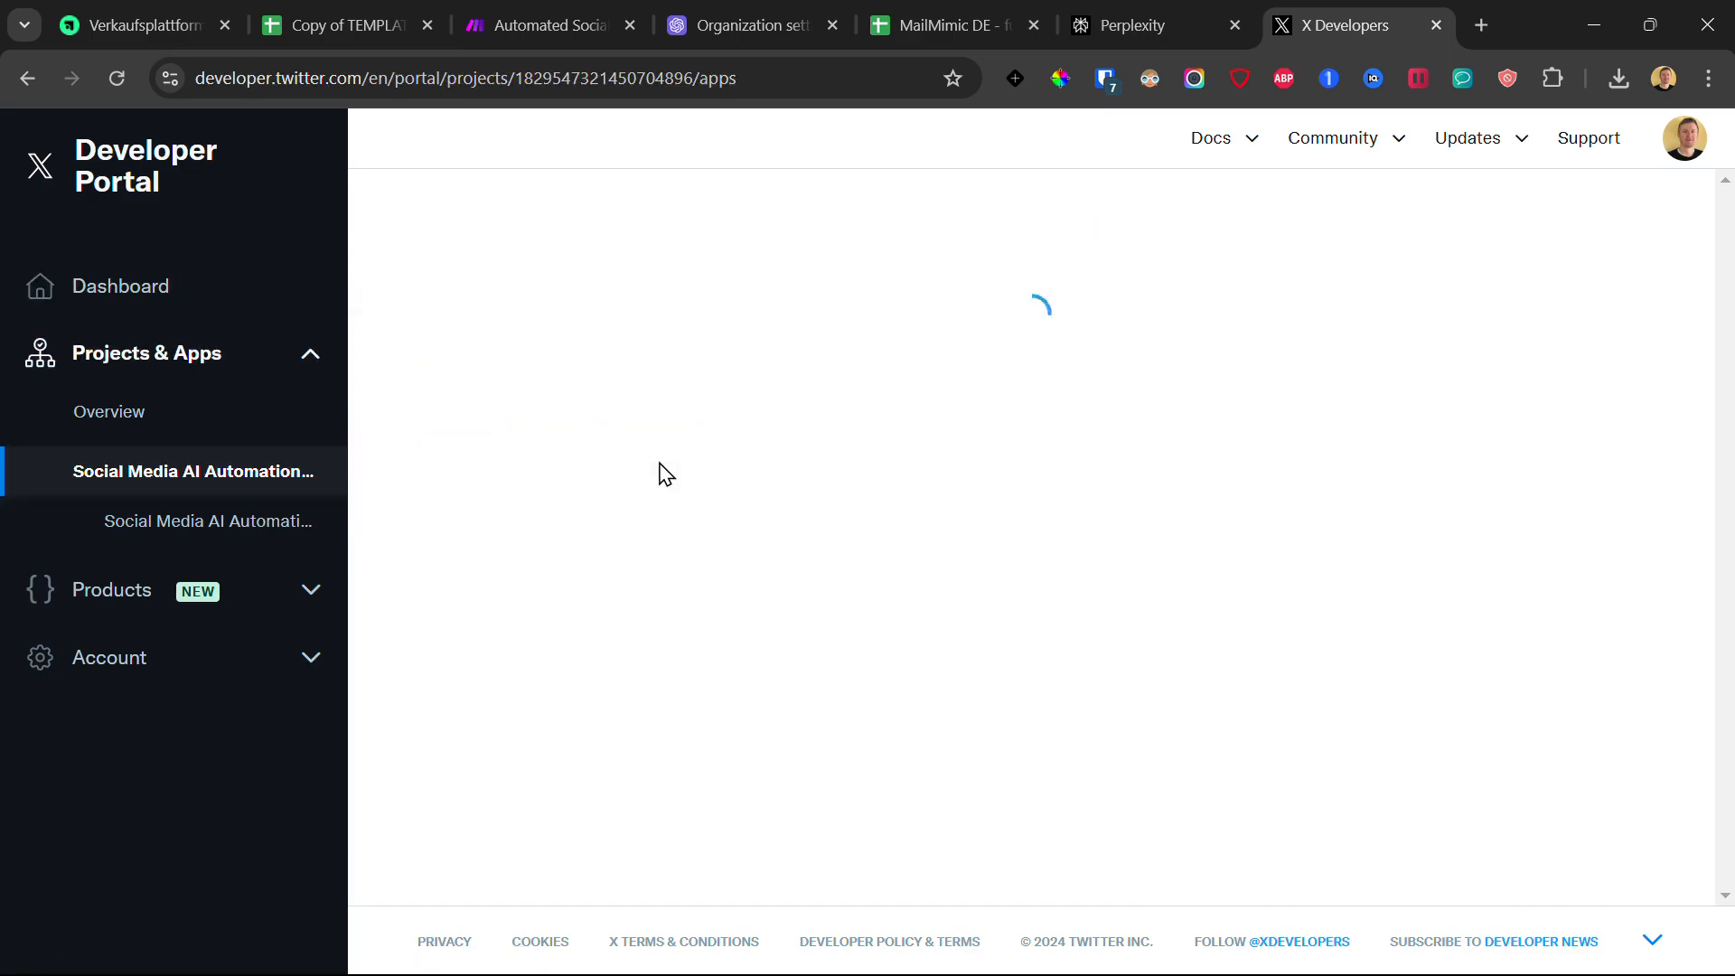
{"action": "left_click", "coordinate": [1111, 289]}
Step: Open the app's Keys and tokens page, then return to the Make scenario
{"action": "scroll", "coordinate": [873, 542], "scroll_direction": "down", "scroll_amount": 2}
{"action": "scroll", "coordinate": [983, 488], "scroll_direction": "up", "scroll_amount": 2}
{"action": "left_click", "coordinate": [946, 271]}
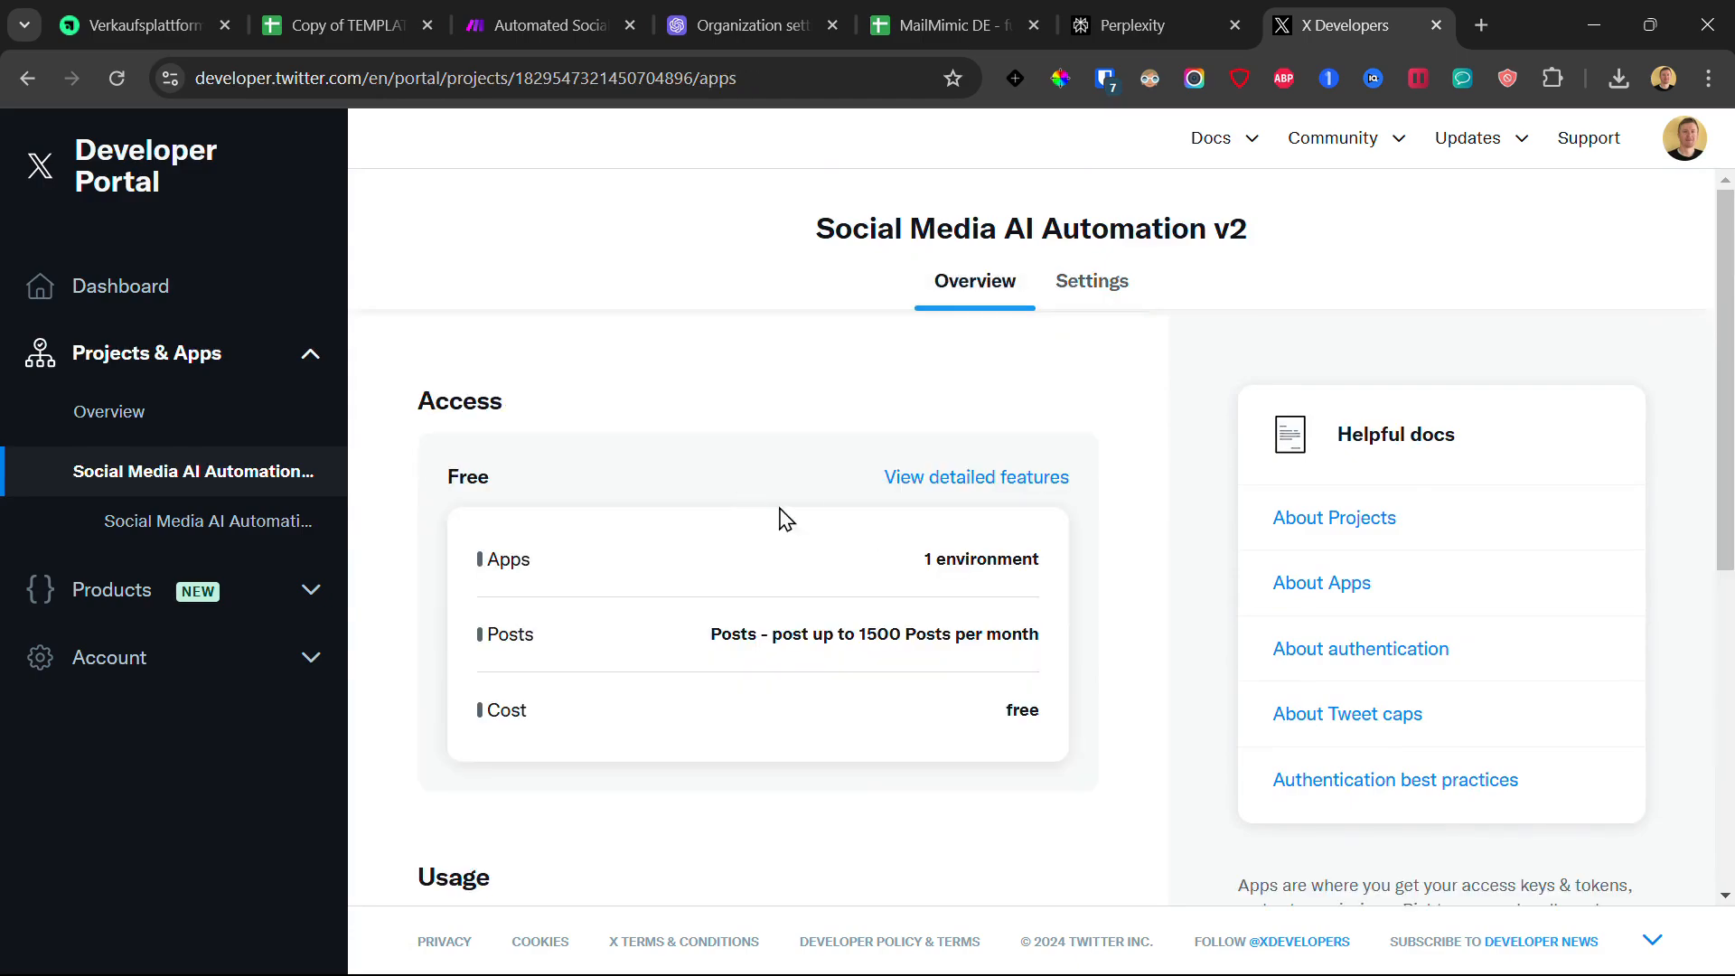
{"action": "scroll", "coordinate": [777, 524], "scroll_direction": "down", "scroll_amount": 6}
{"action": "left_click", "coordinate": [240, 521]}
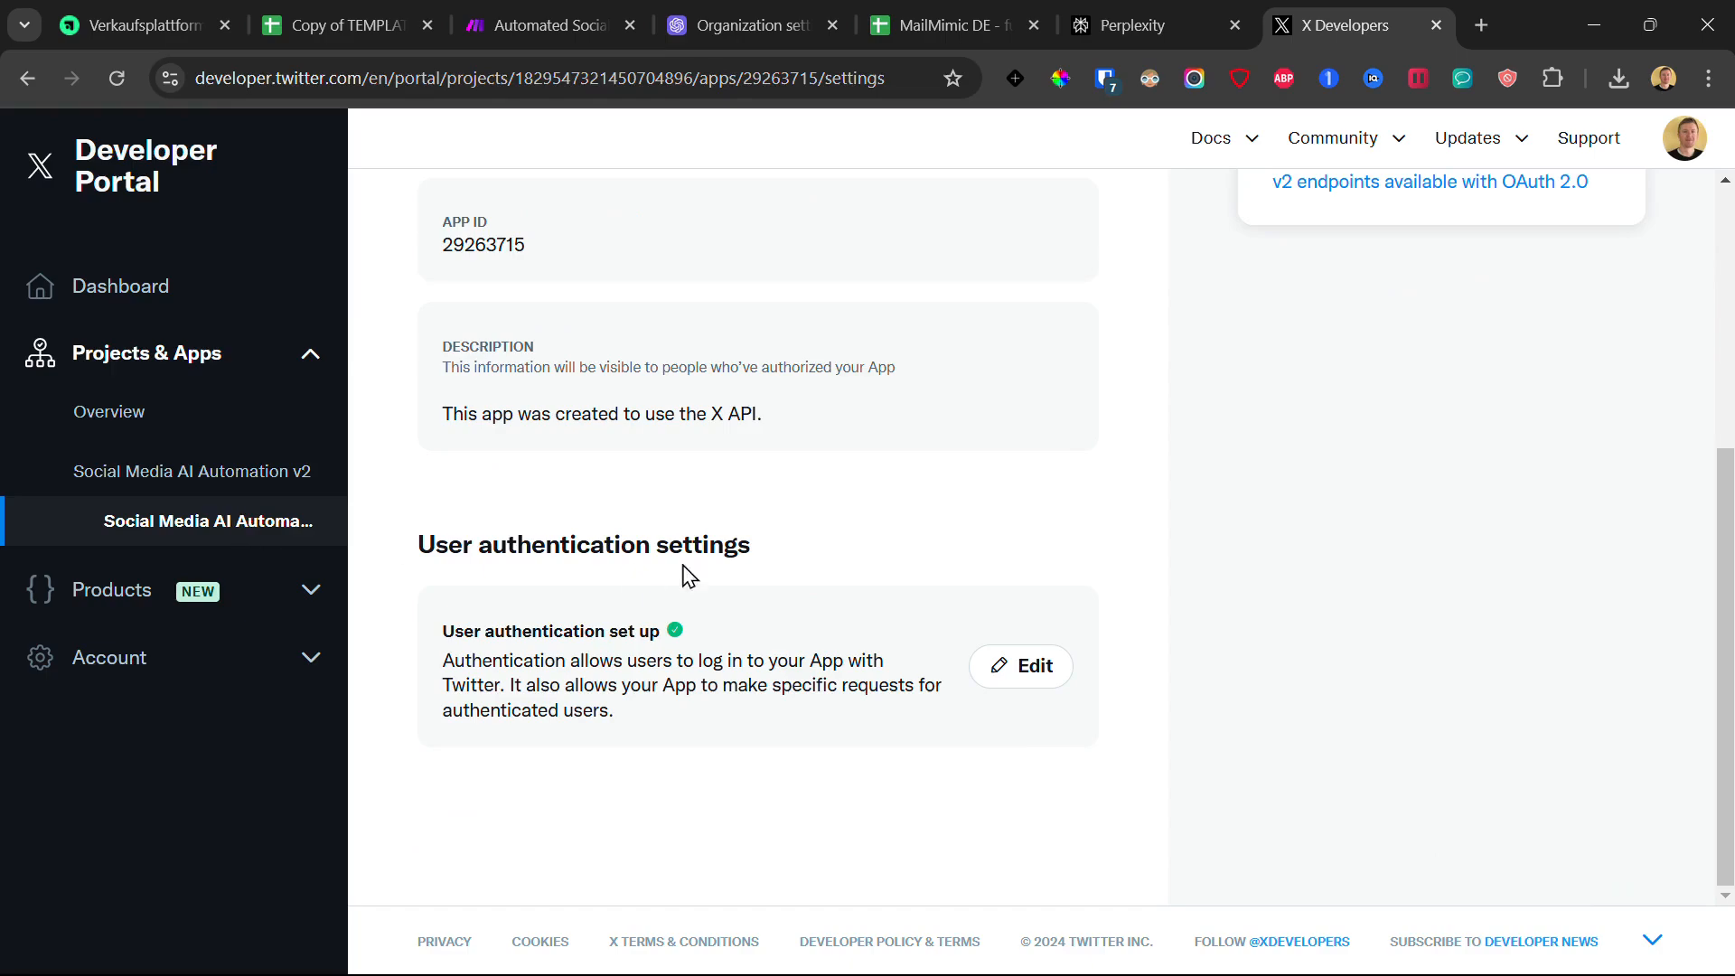
{"action": "left_click", "coordinate": [1093, 318]}
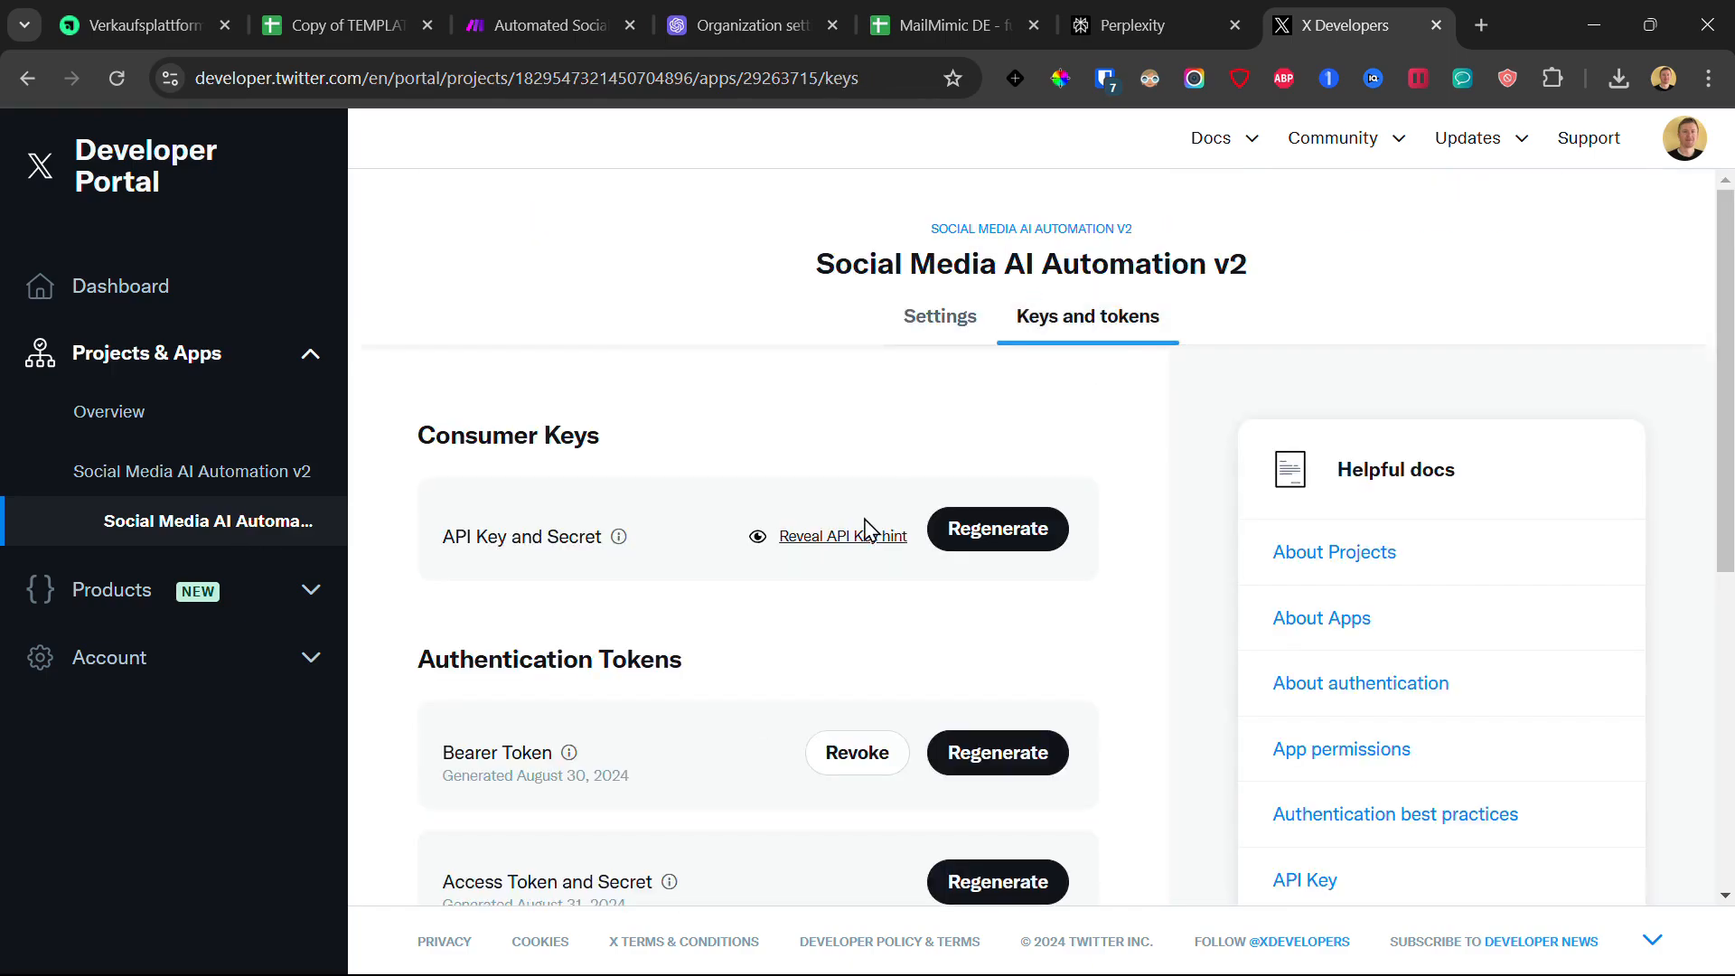
{"action": "scroll", "coordinate": [630, 449], "scroll_direction": "down", "scroll_amount": 2}
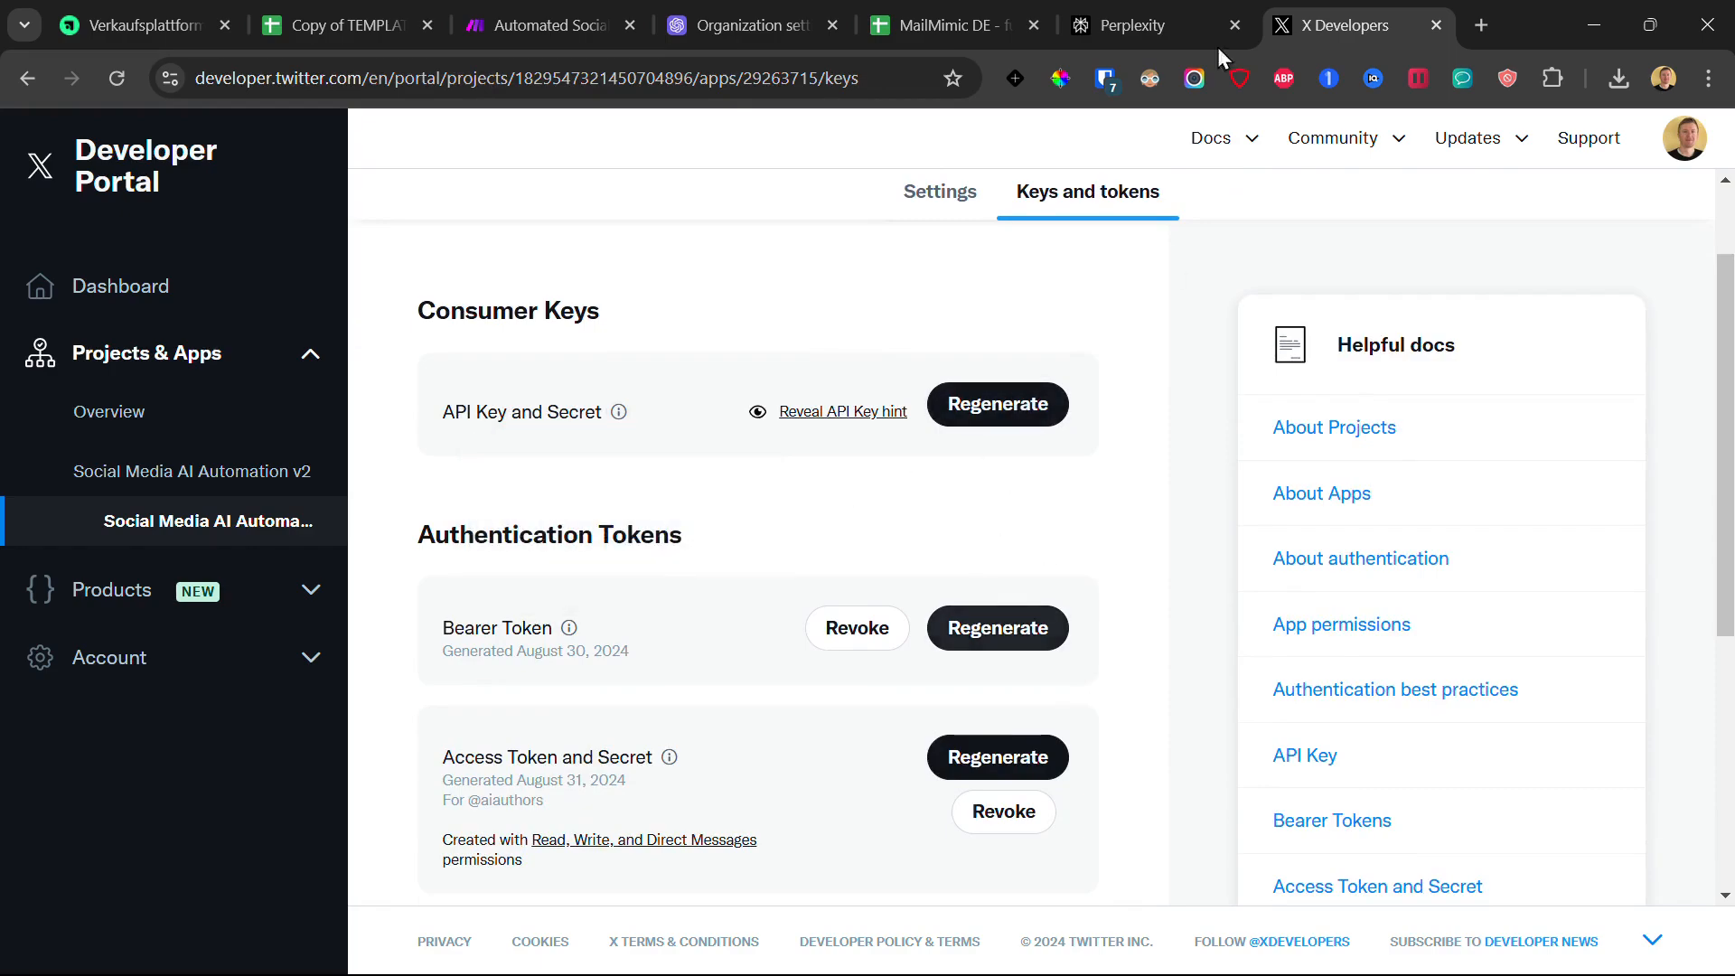
{"action": "left_click", "coordinate": [547, 12]}
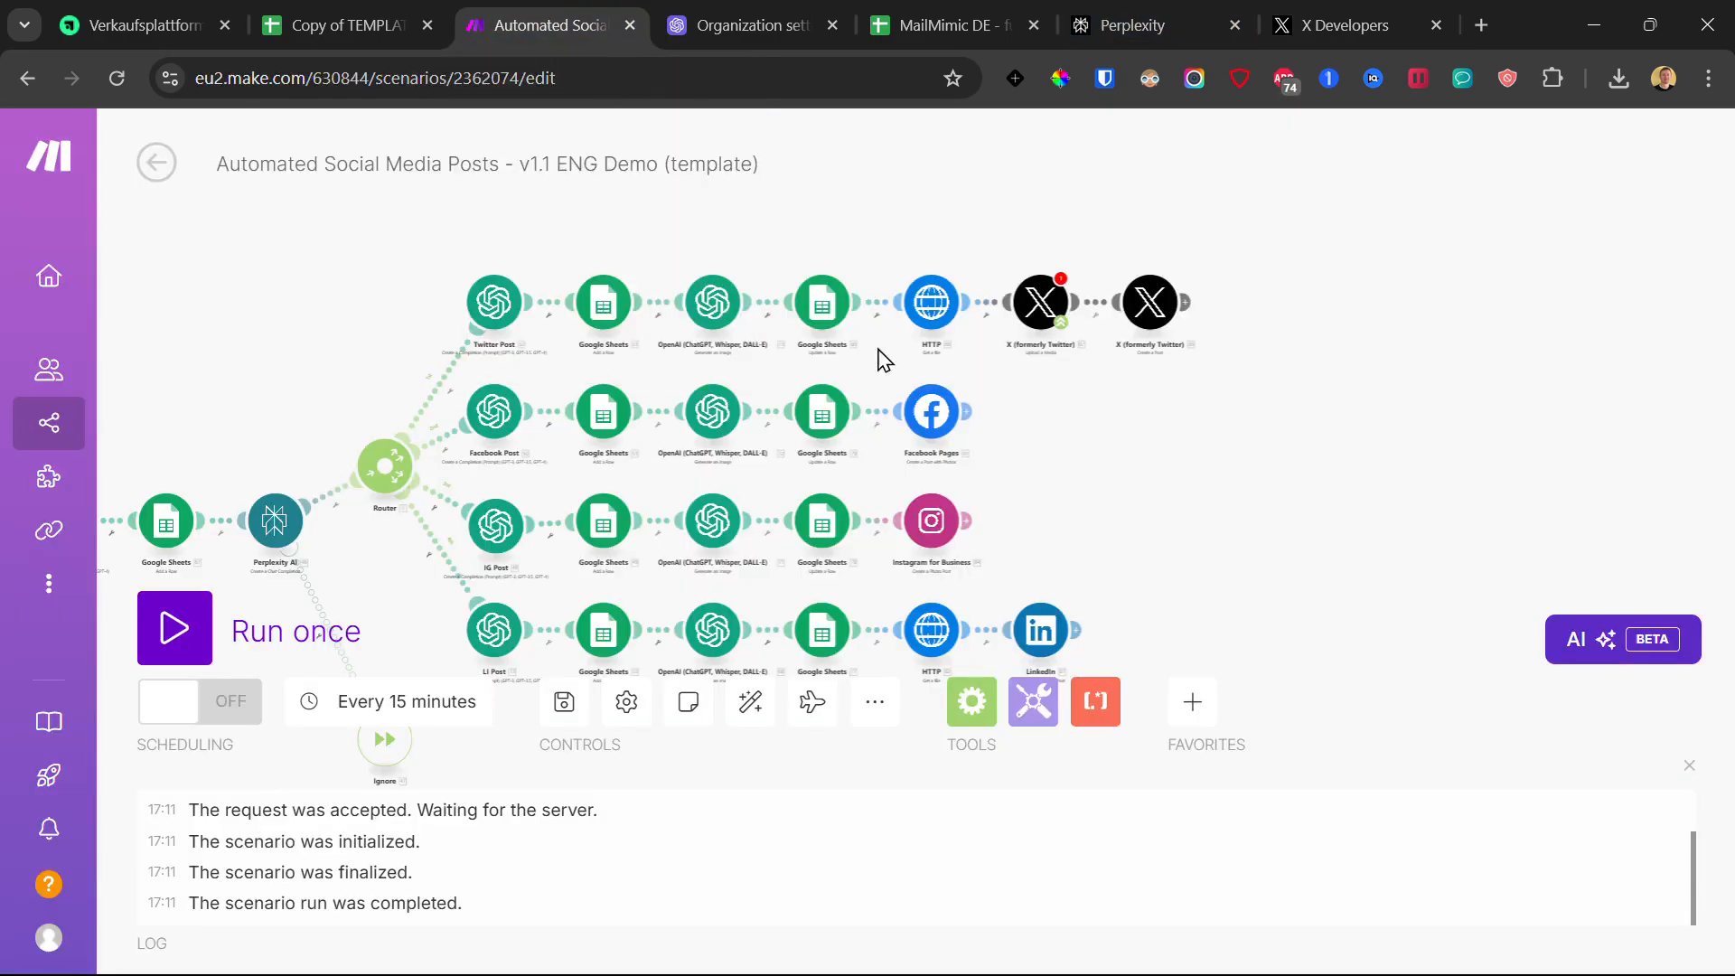
Step: Start an X connection on the first X module, view the API key fields, then close the form
{"action": "left_click", "coordinate": [1045, 314]}
{"action": "left_click", "coordinate": [1267, 294]}
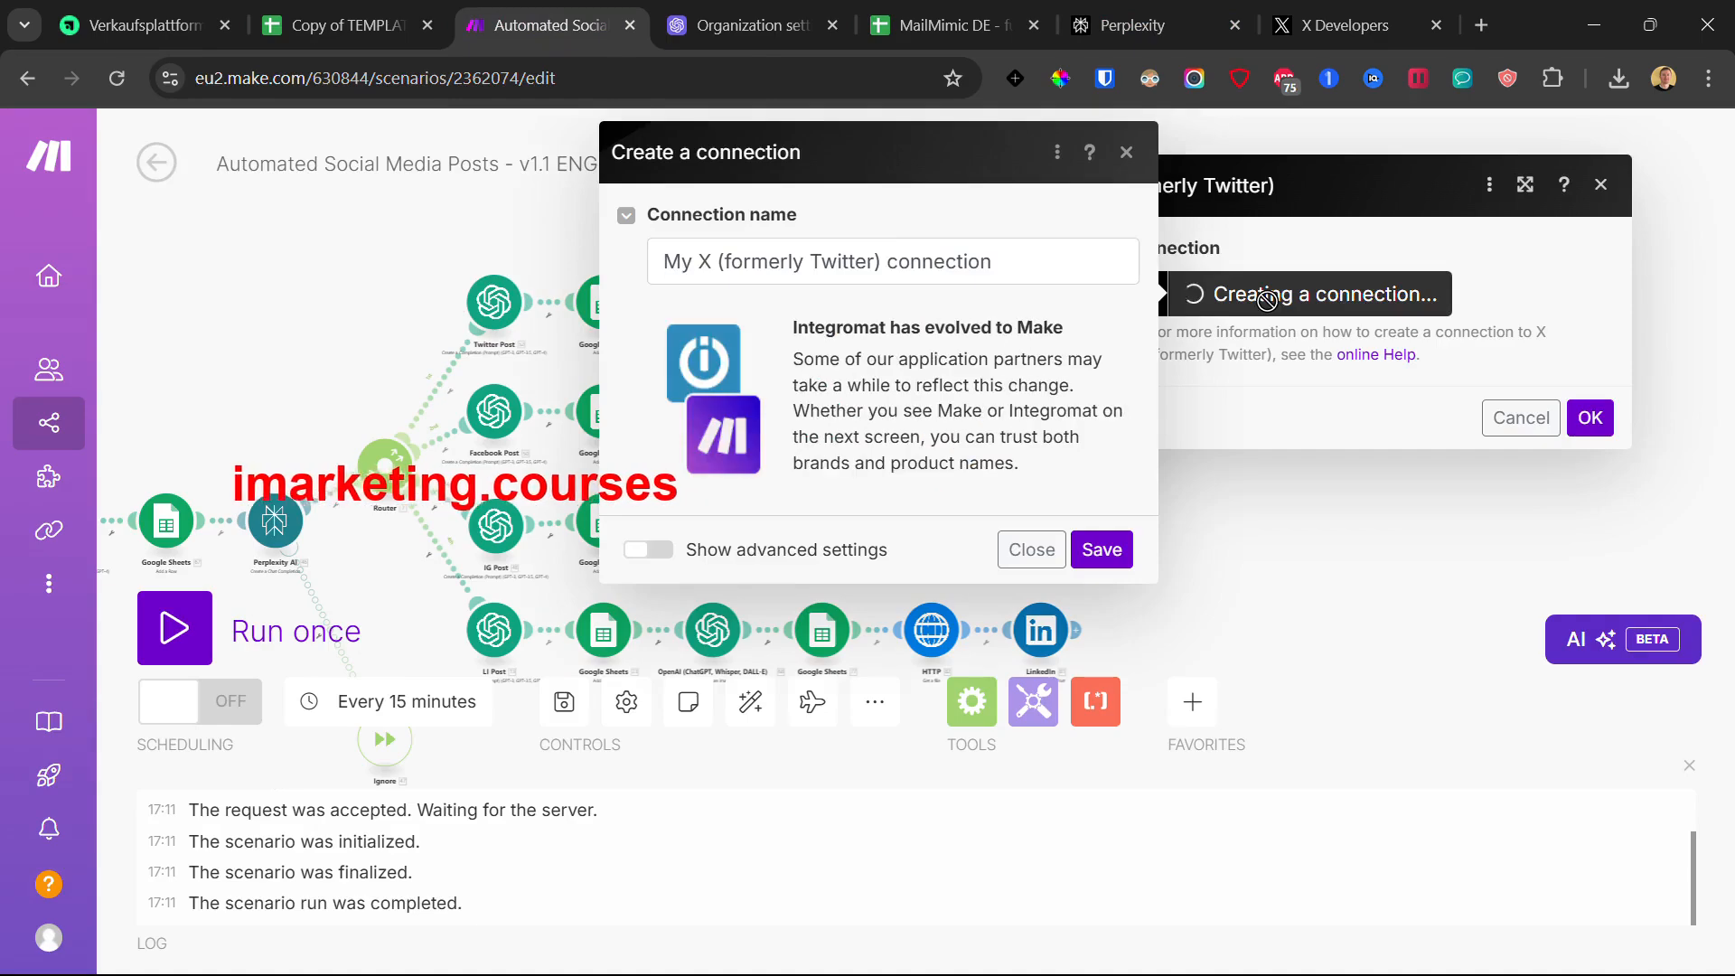
{"action": "left_click", "coordinate": [637, 551]}
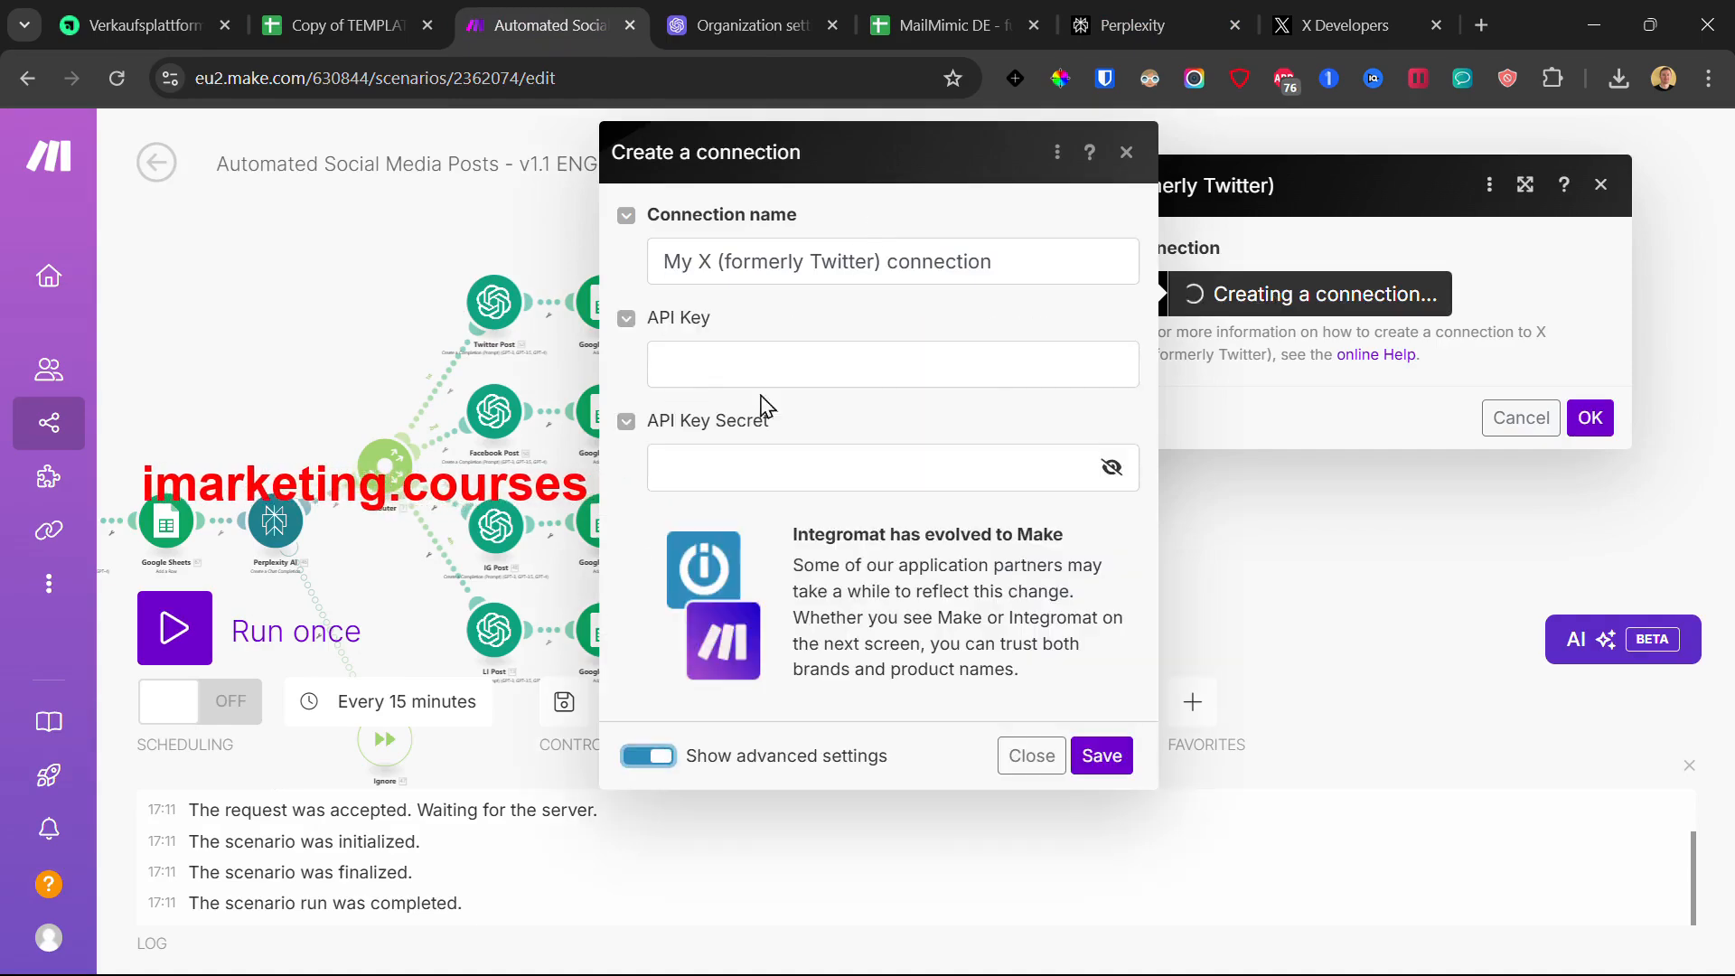
{"action": "left_click", "coordinate": [714, 361]}
{"action": "left_click", "coordinate": [736, 464]}
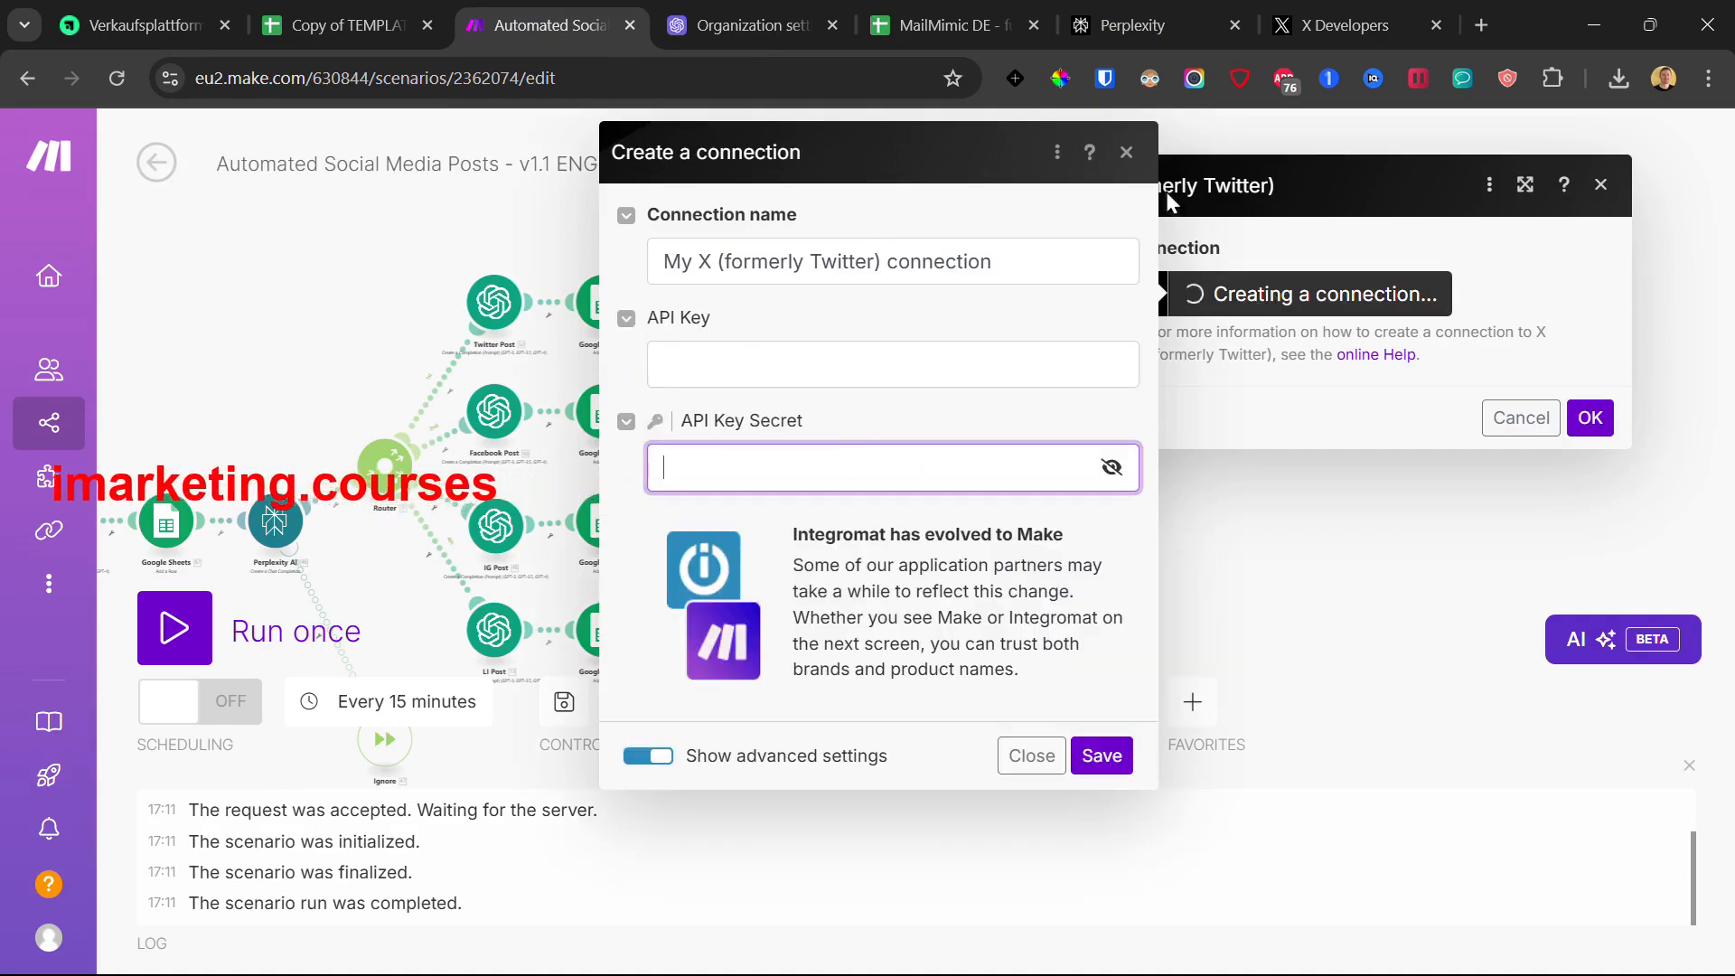
{"action": "left_click", "coordinate": [1127, 155]}
Step: Check the course, Perplexity and X keys tabs, then close the first X module
{"action": "left_click", "coordinate": [145, 25]}
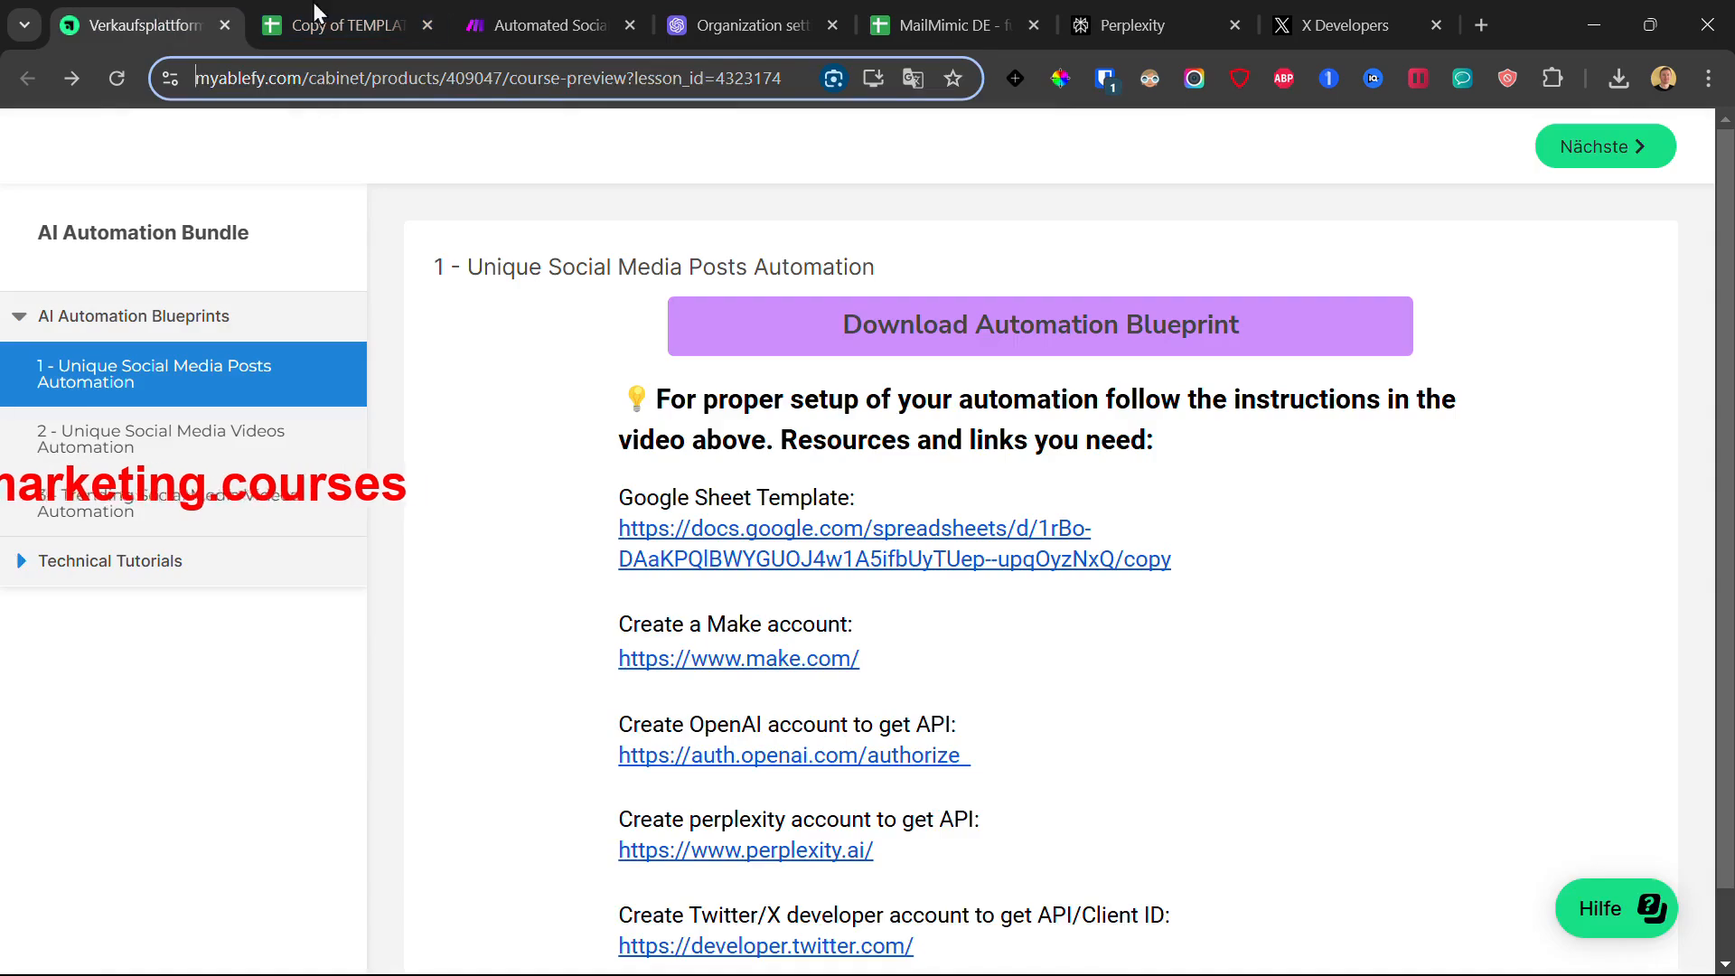
{"action": "left_click", "coordinate": [1234, 13]}
{"action": "left_click", "coordinate": [1383, 18]}
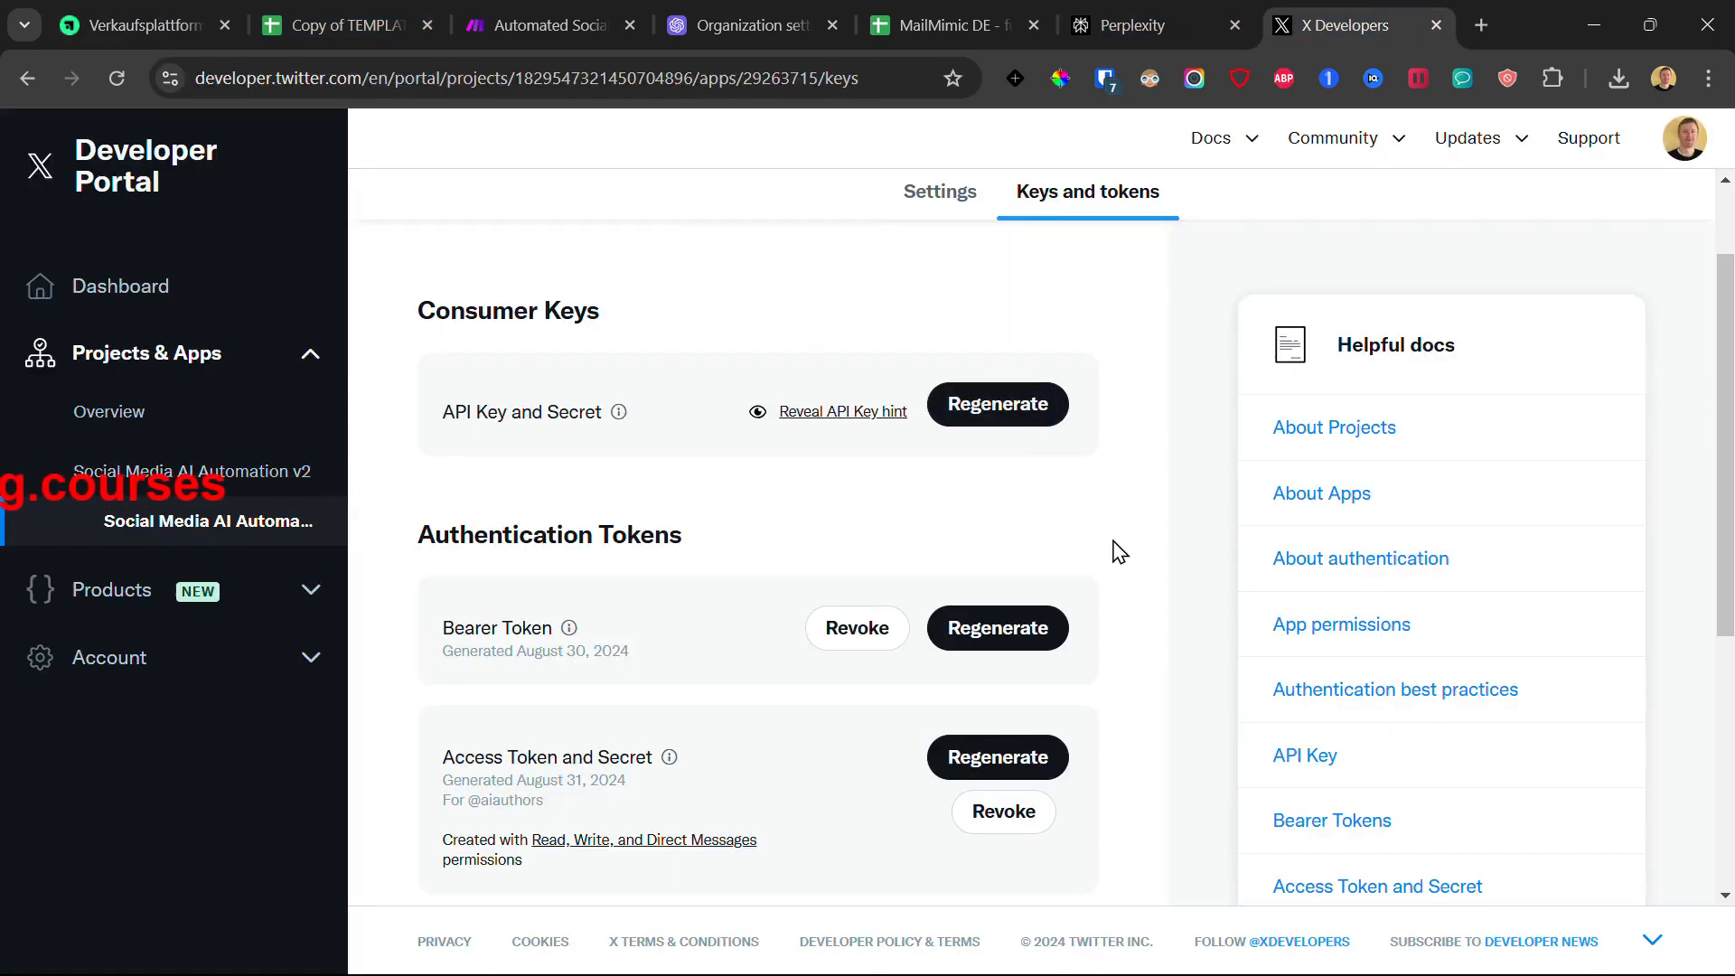
{"action": "left_click", "coordinate": [515, 7]}
{"action": "left_click", "coordinate": [993, 210]}
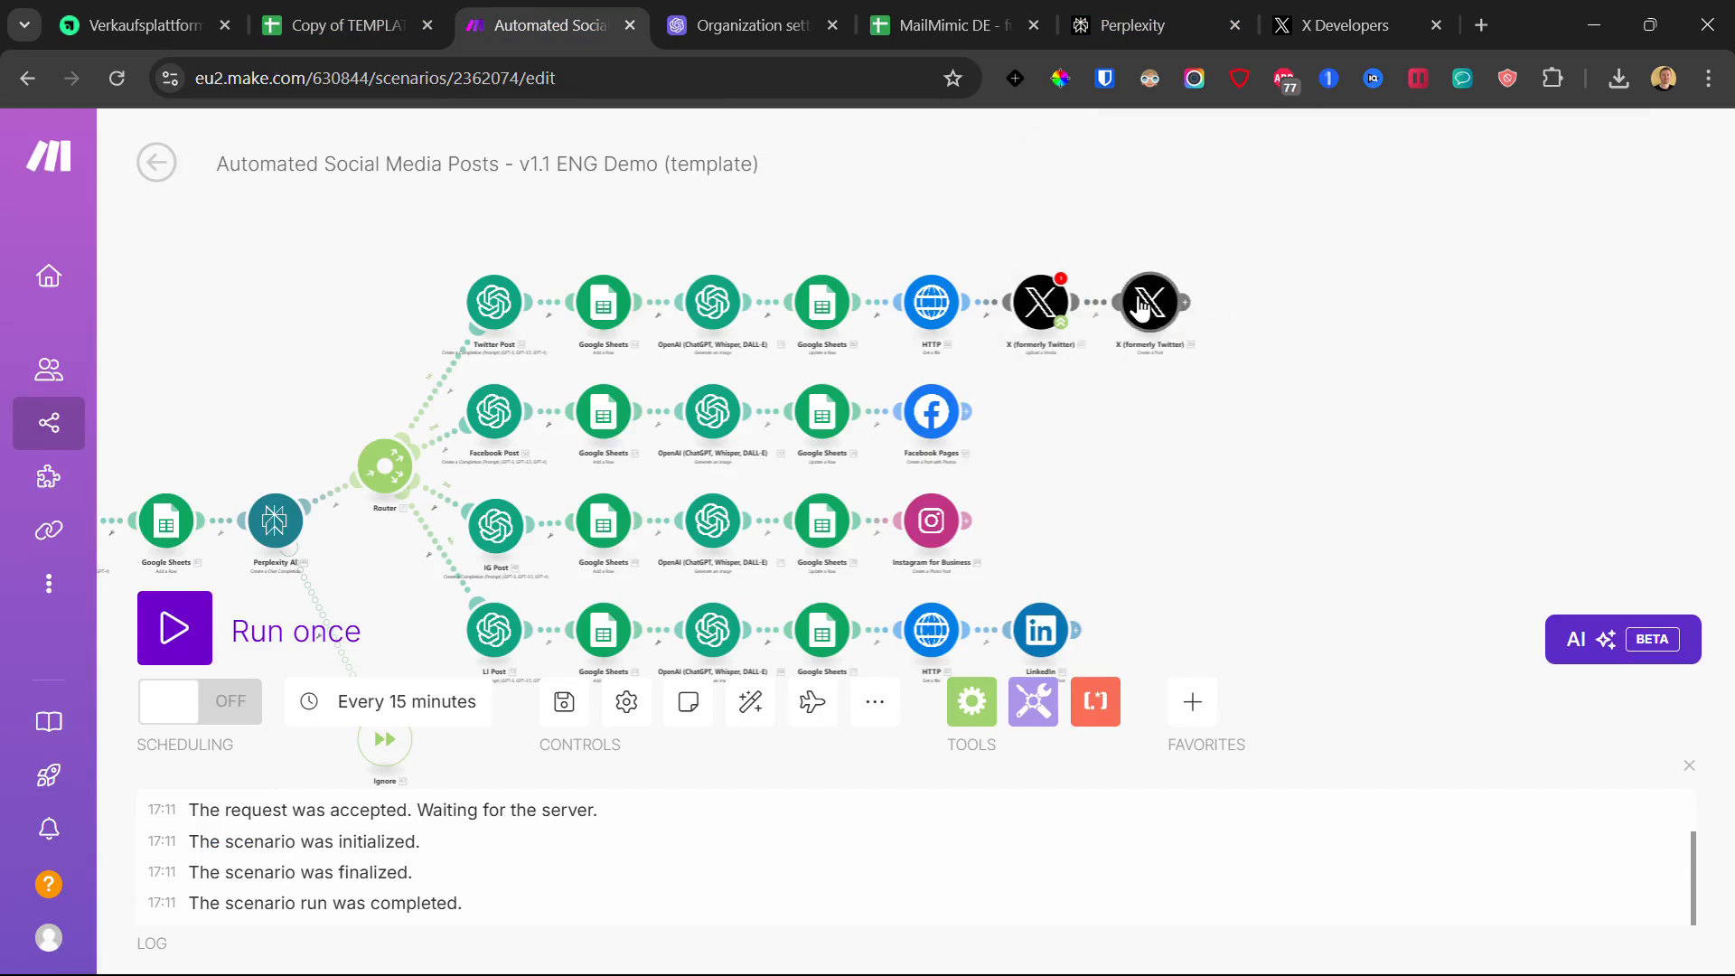
Step: Start a connection for the second X module and copy the OAuth 2.0 Client ID from the portal
{"action": "left_click", "coordinate": [1144, 307]}
{"action": "left_click", "coordinate": [1400, 307]}
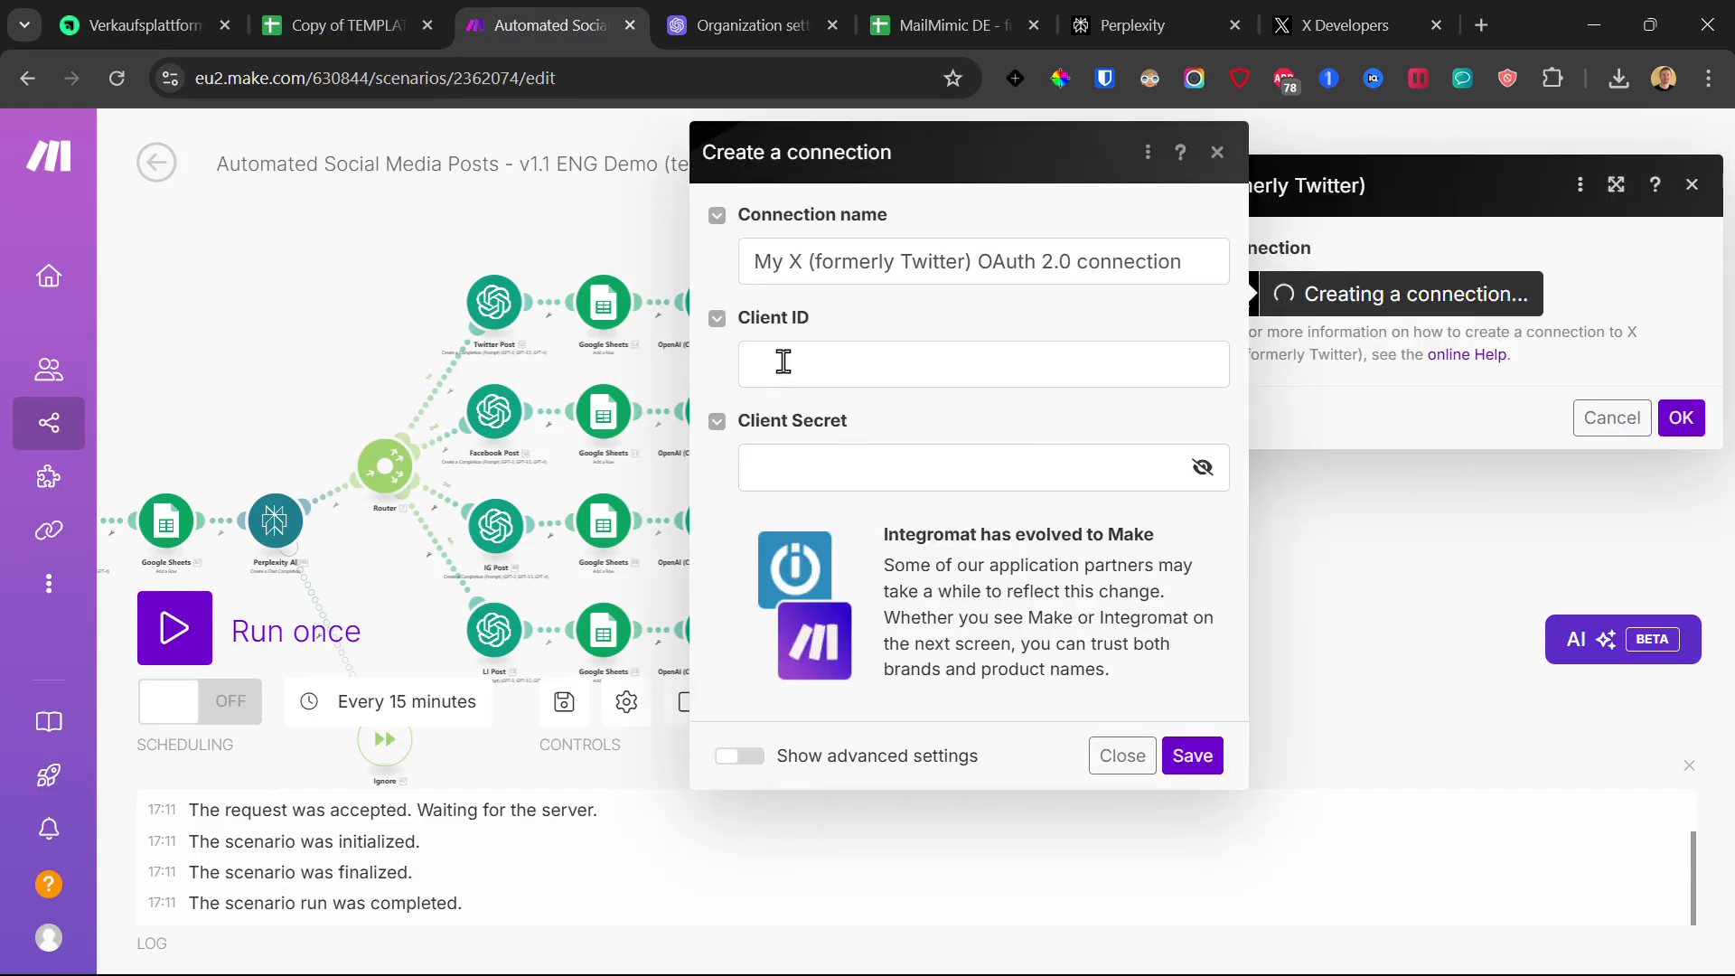
{"action": "left_click", "coordinate": [825, 457]}
{"action": "left_click", "coordinate": [1343, 4]}
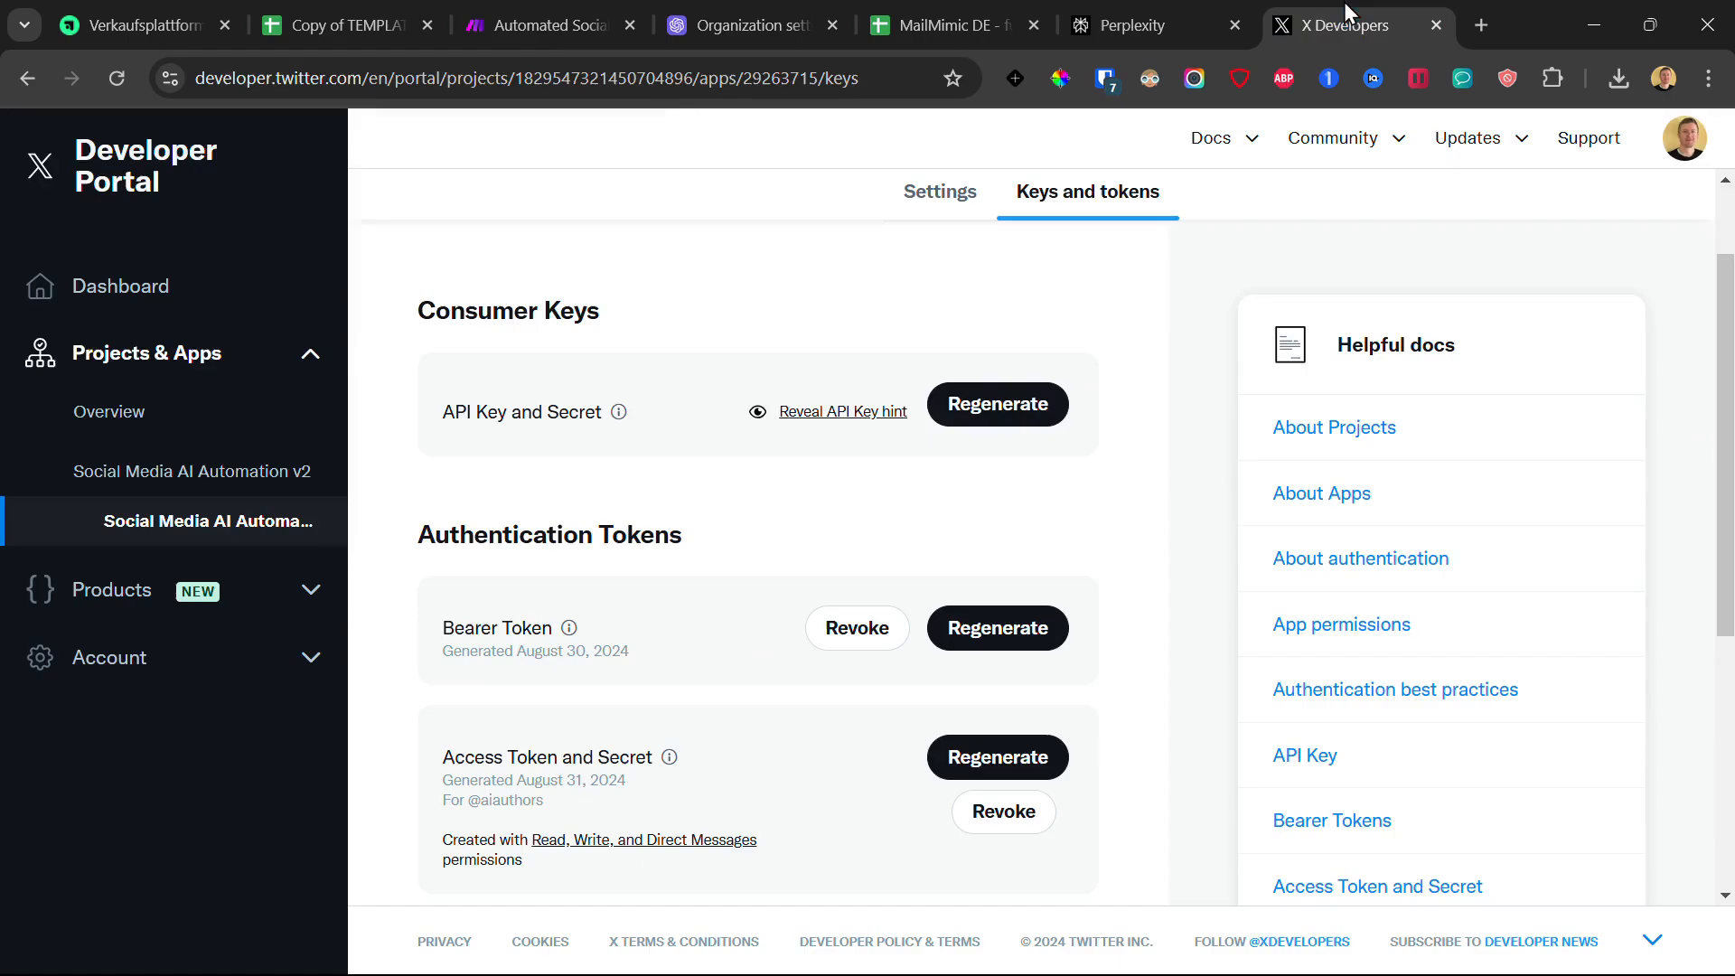
{"action": "scroll", "coordinate": [693, 410], "scroll_direction": "down", "scroll_amount": 5}
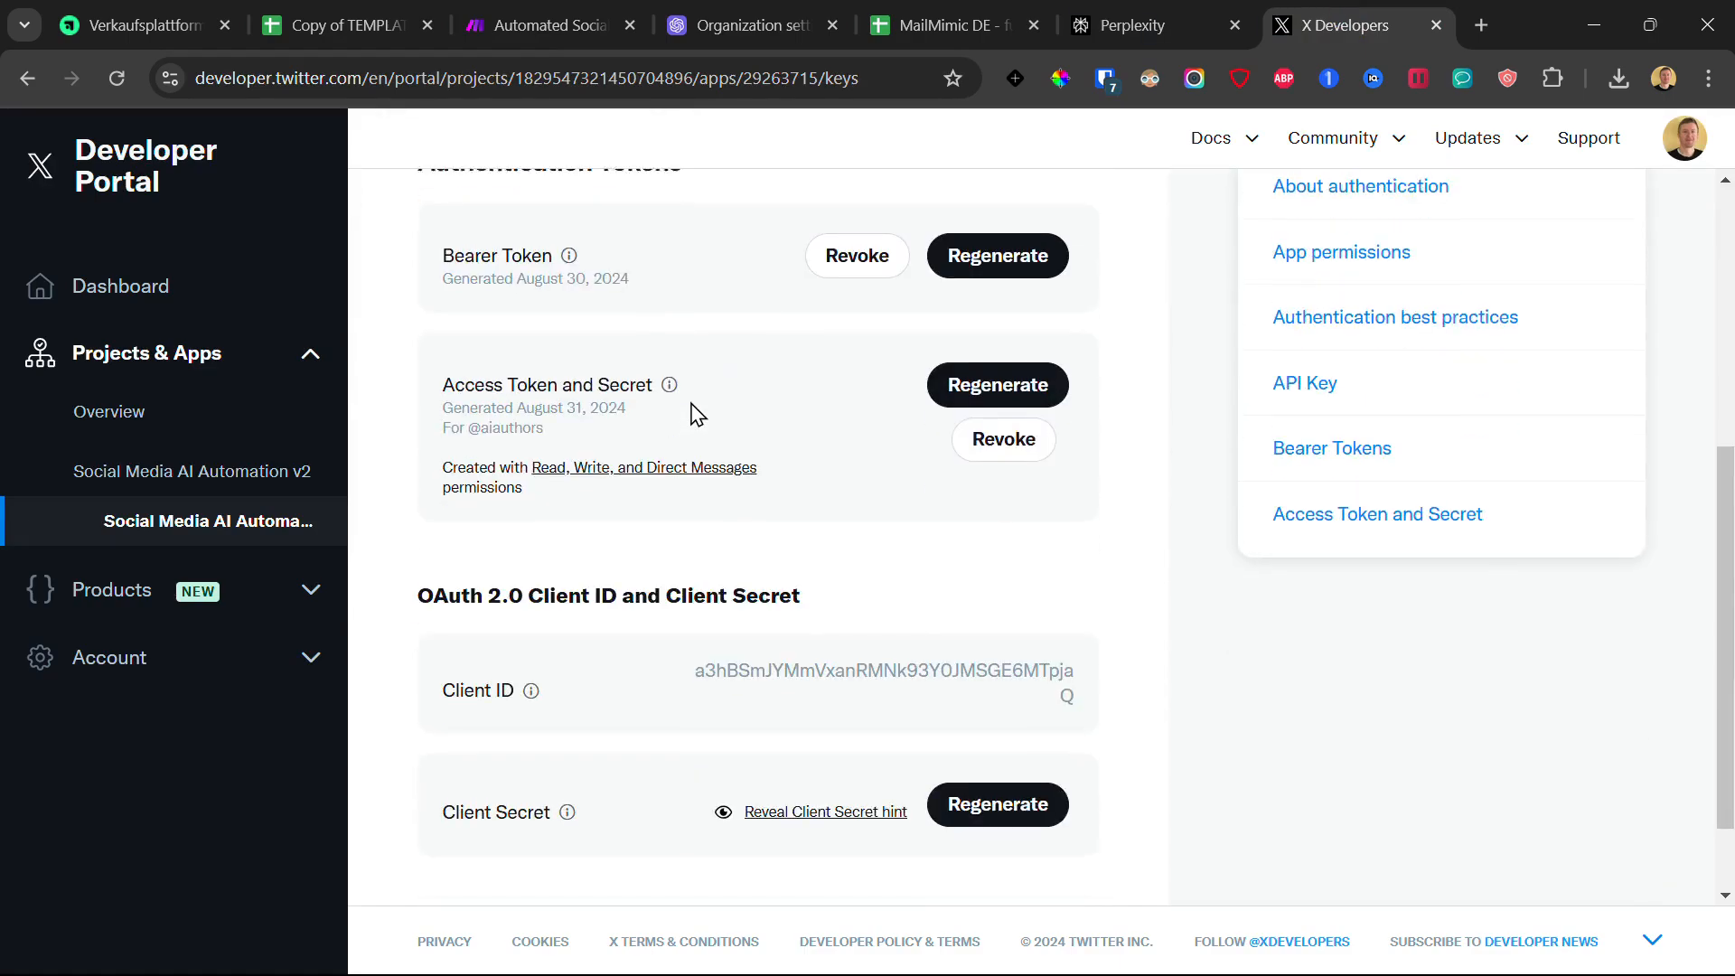
{"action": "double_click", "coordinate": [728, 563]}
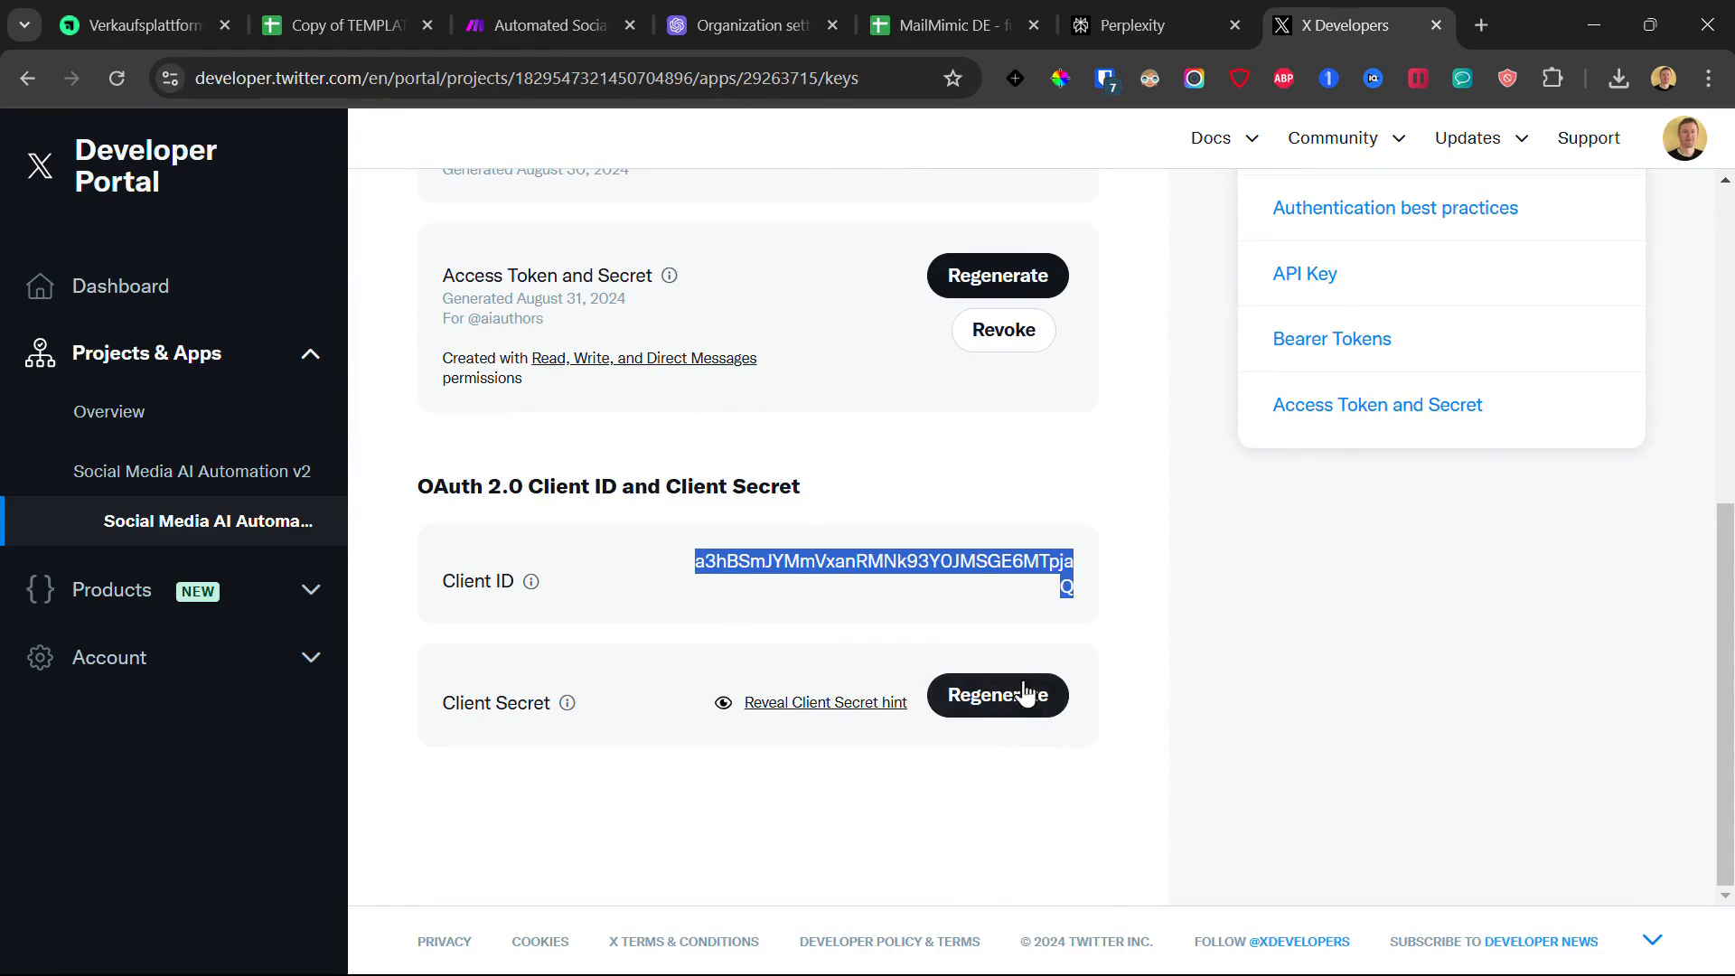
{"action": "left_click", "coordinate": [1010, 4]}
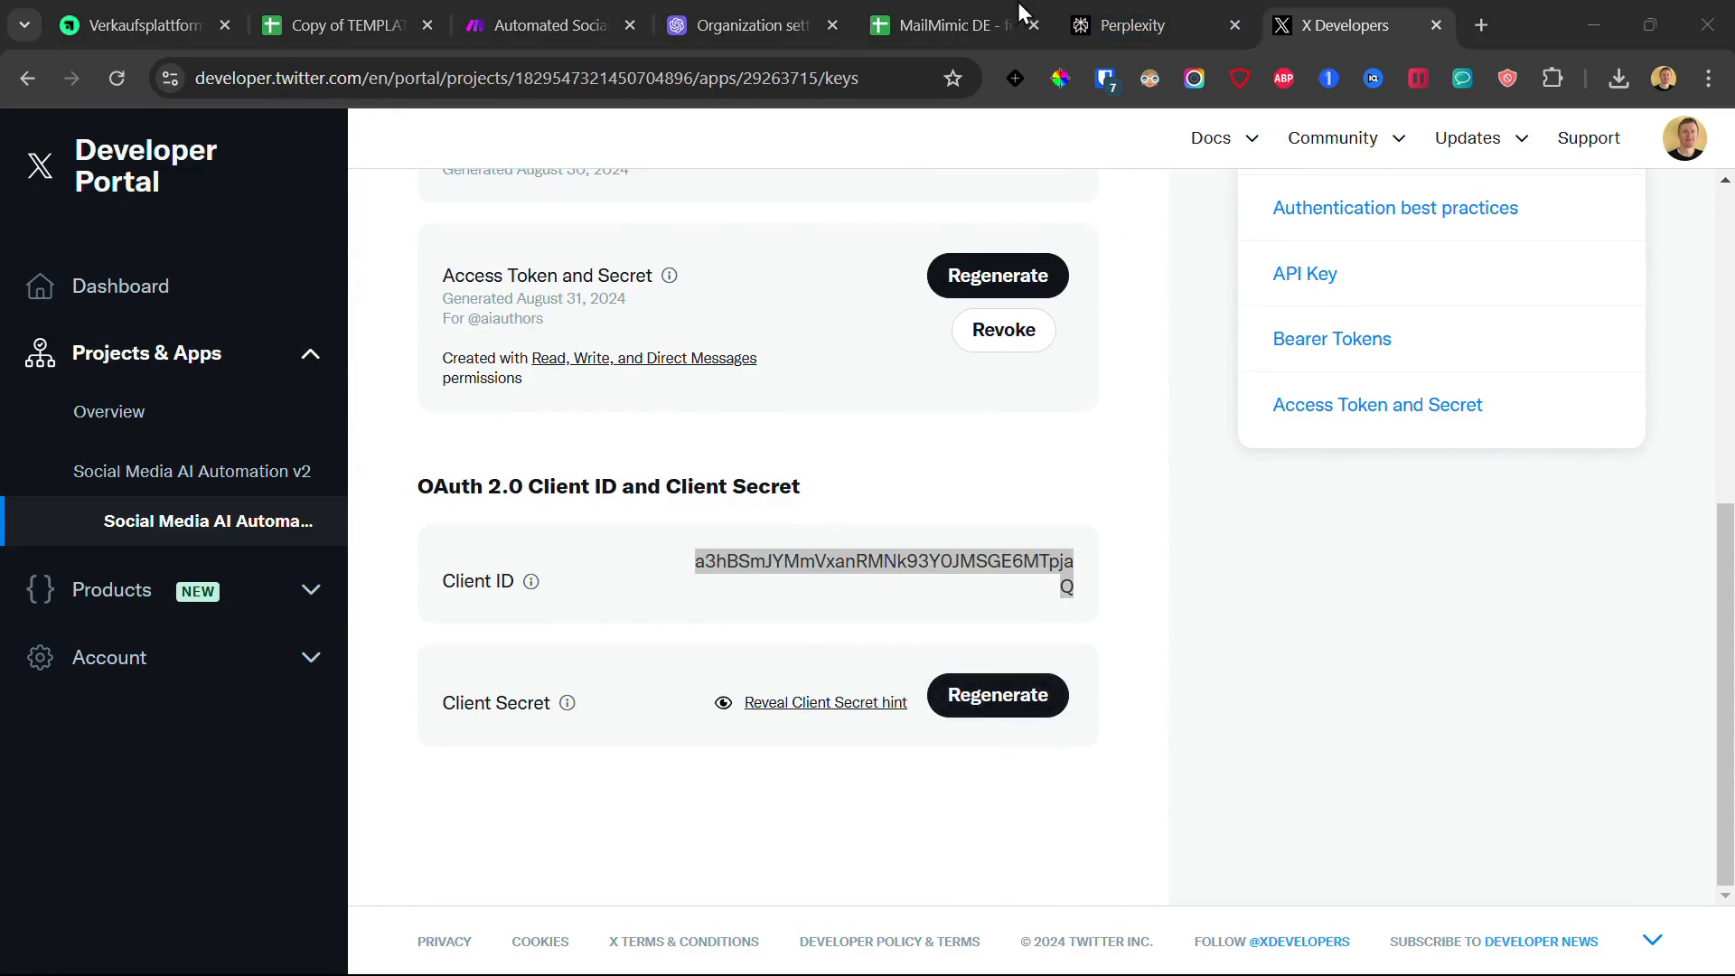
Step: Review the Client ID and Client Secret fields, then close the X setup without saving
{"action": "left_click", "coordinate": [607, 2]}
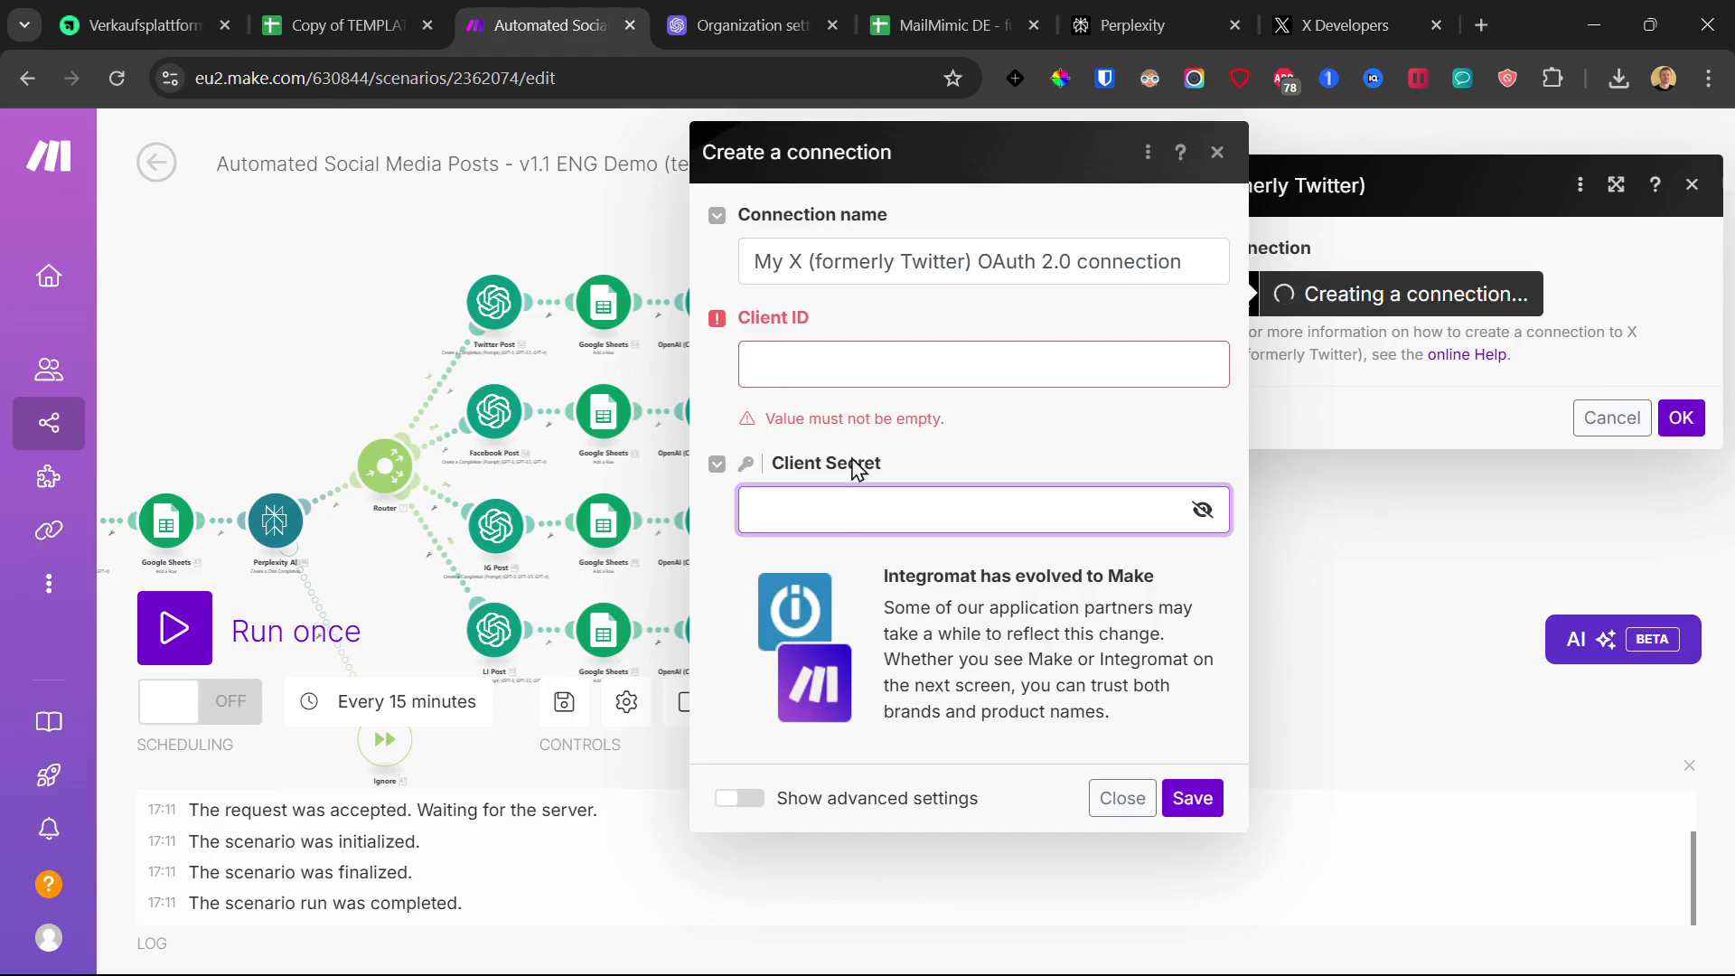
{"action": "left_click", "coordinate": [769, 376]}
{"action": "left_click", "coordinate": [805, 469]}
{"action": "left_click", "coordinate": [1218, 153]}
{"action": "left_click", "coordinate": [1692, 187]}
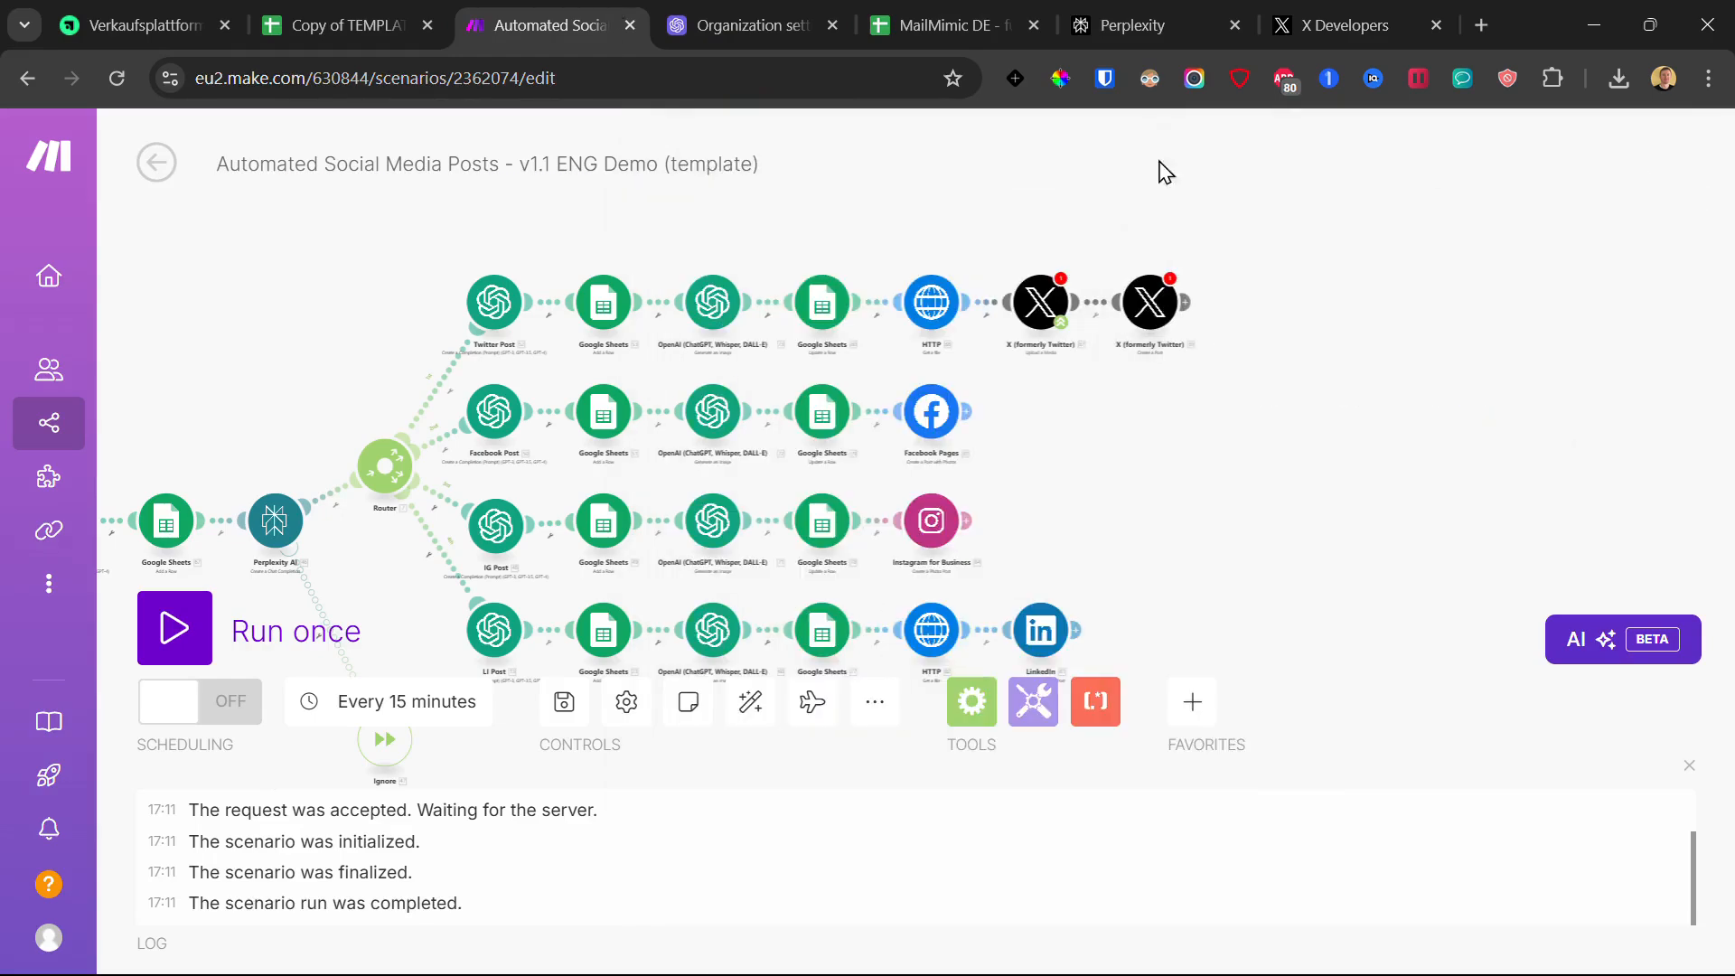
Step: Create and save a Facebook Pages connection, then abandon the authorization popup and close the settings
{"action": "mouse_move", "coordinate": [941, 421]}
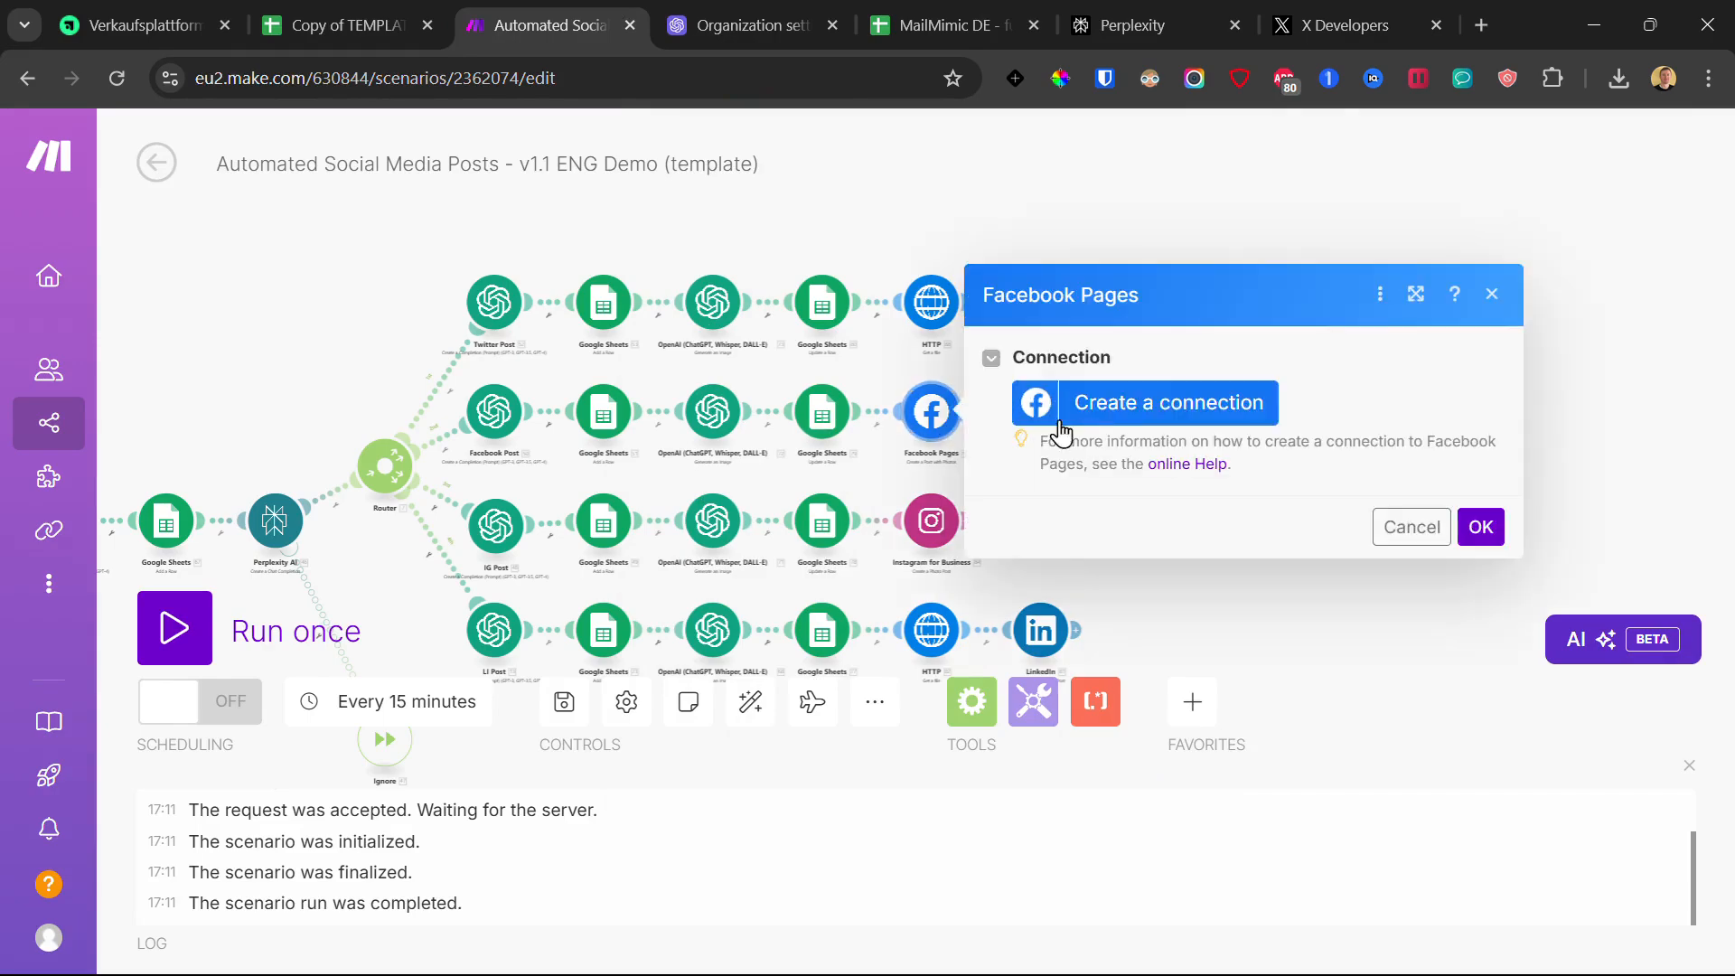
{"action": "left_click", "coordinate": [1195, 414]}
{"action": "left_click", "coordinate": [880, 318]}
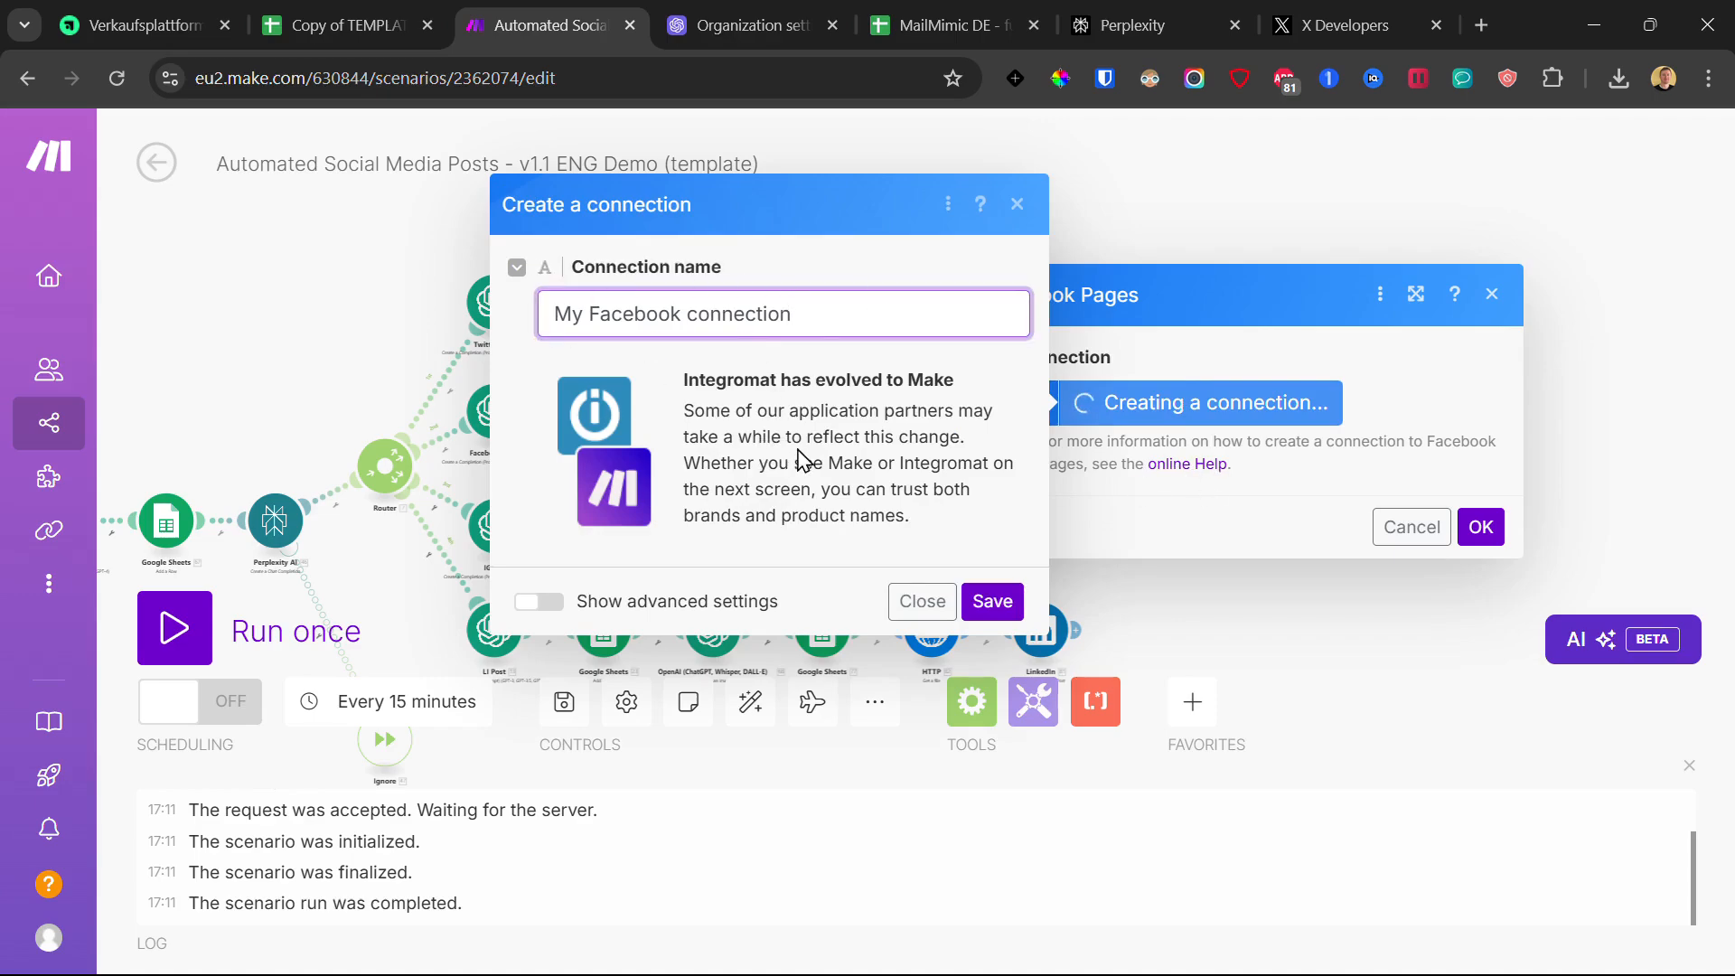
{"action": "left_click", "coordinate": [991, 602]}
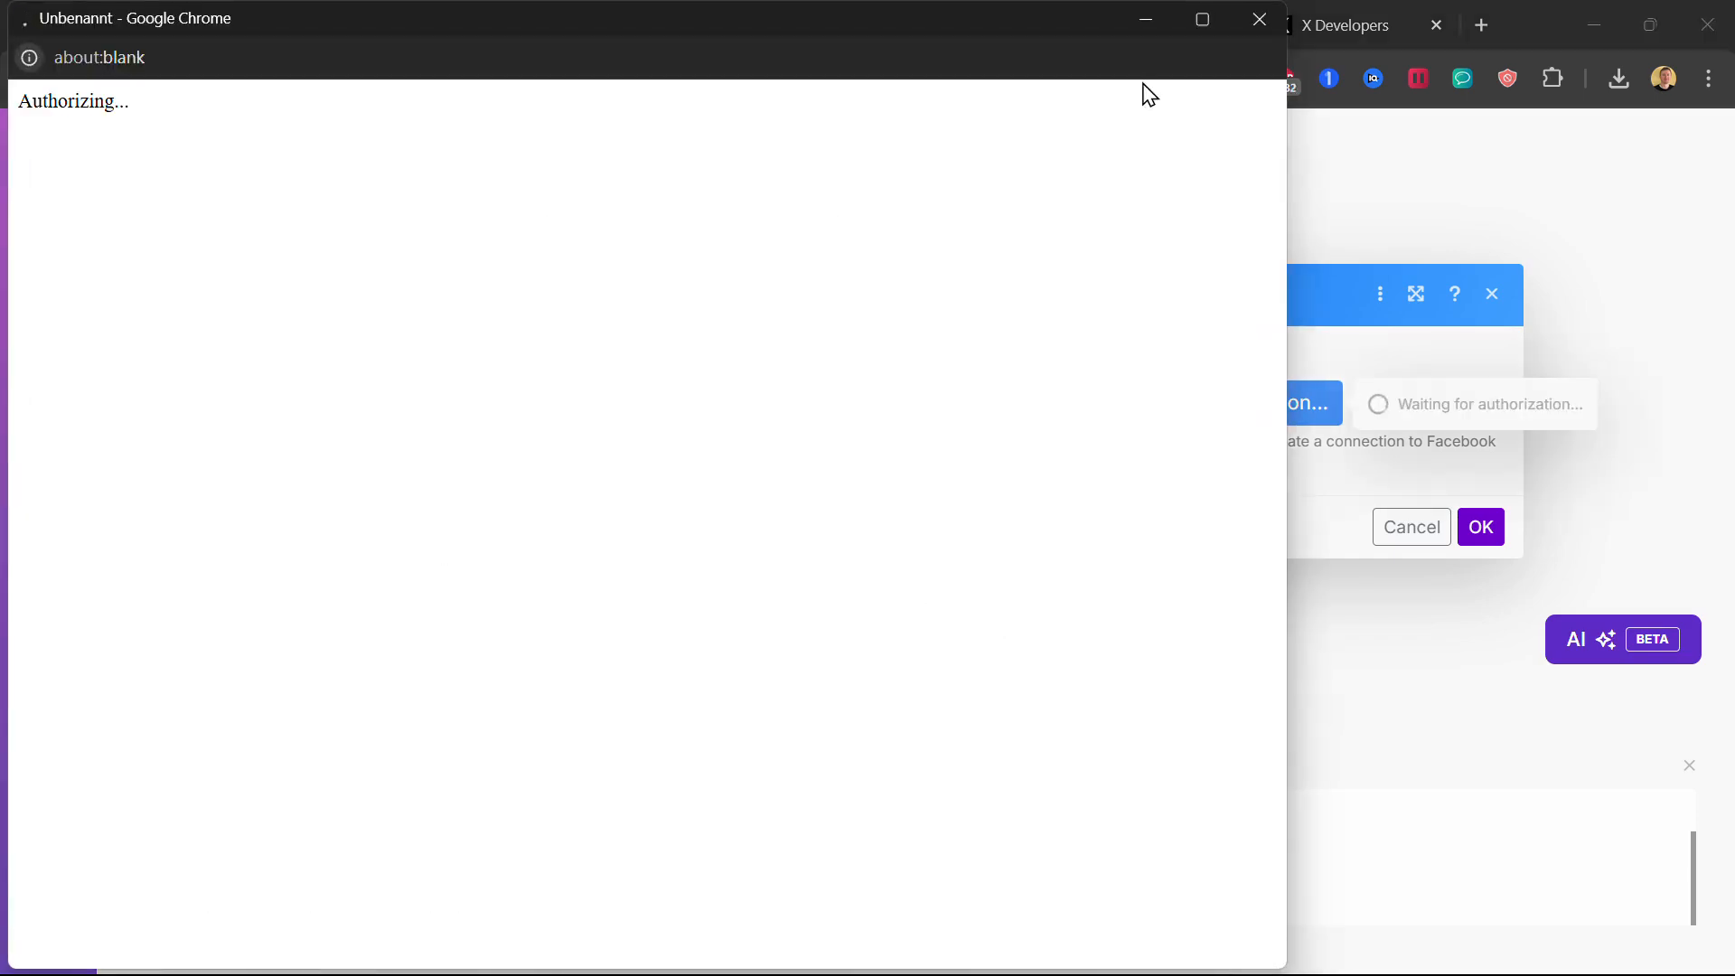
{"action": "left_click", "coordinate": [1260, 19]}
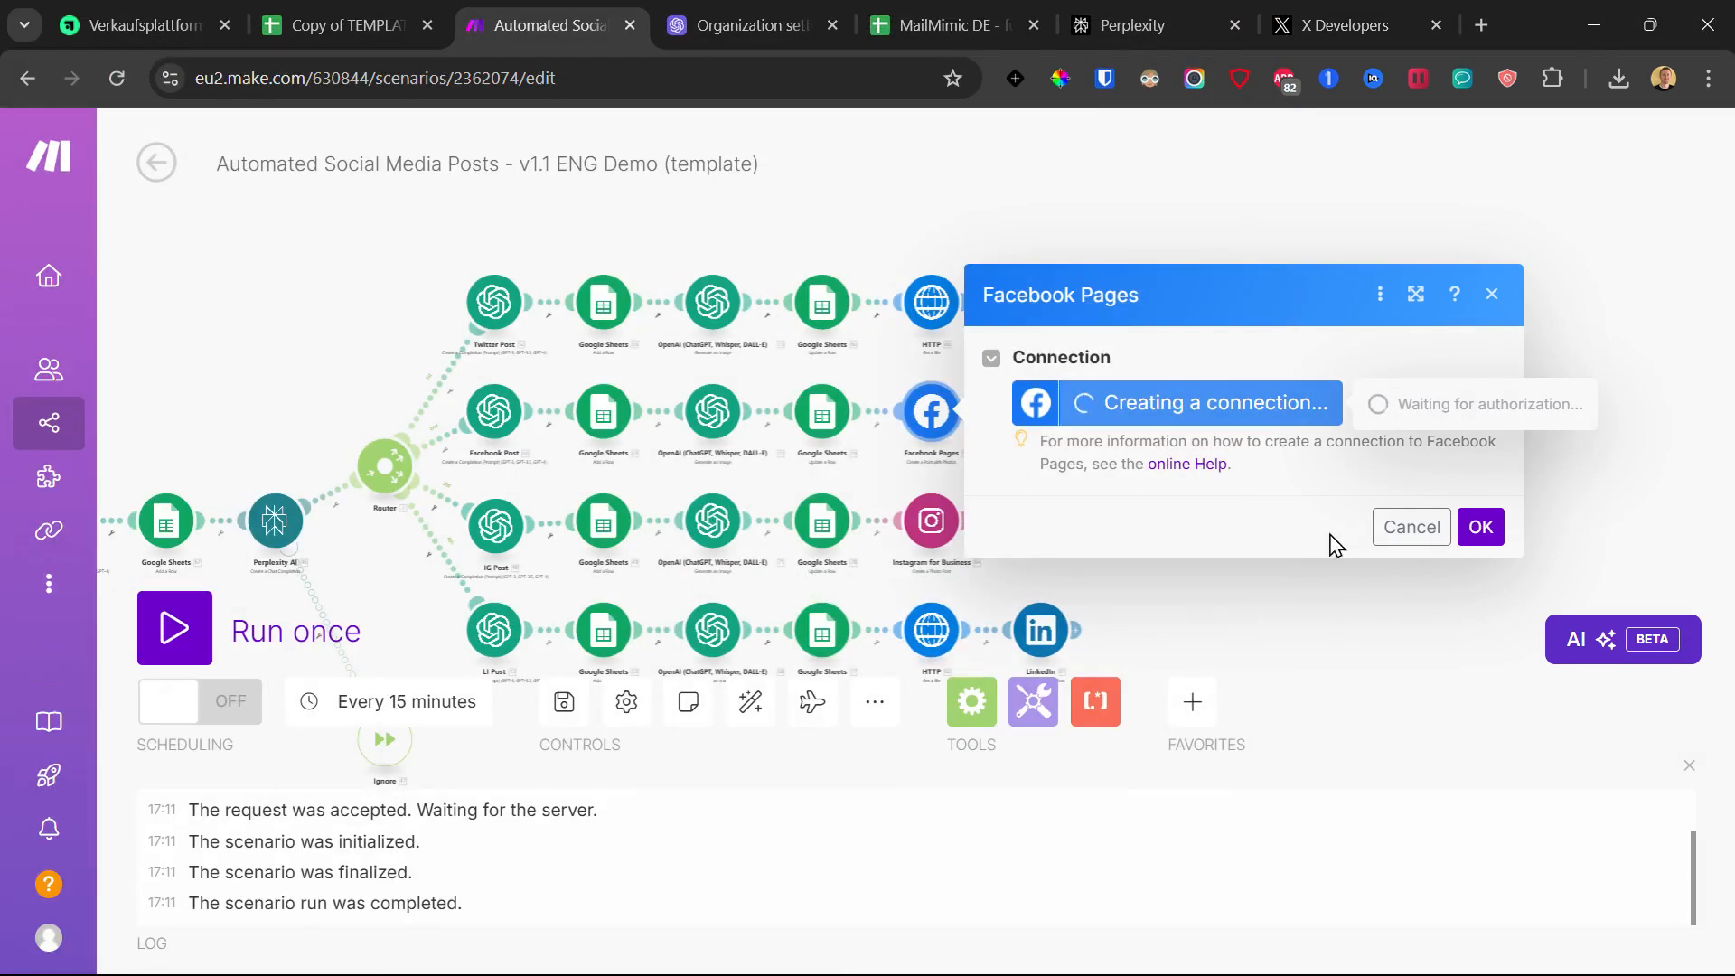
{"action": "left_click", "coordinate": [1283, 583]}
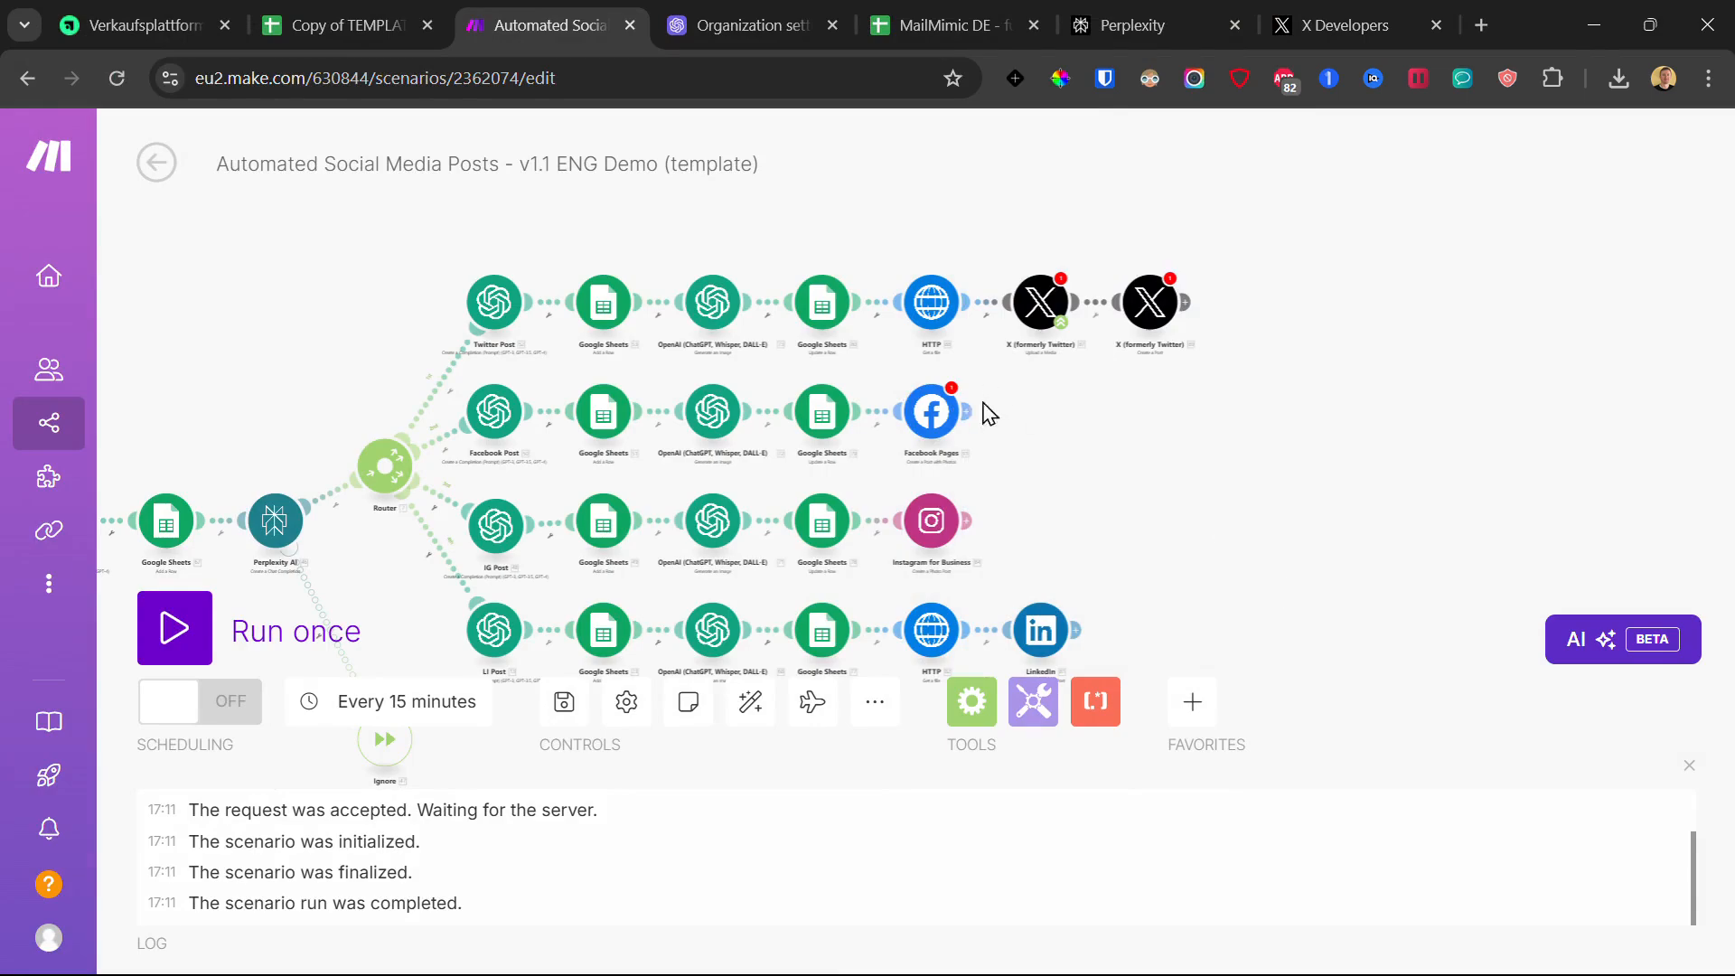
Step: Reopen and close the Facebook Pages settings, then open the Instagram for Business module
{"action": "left_click", "coordinate": [944, 413]}
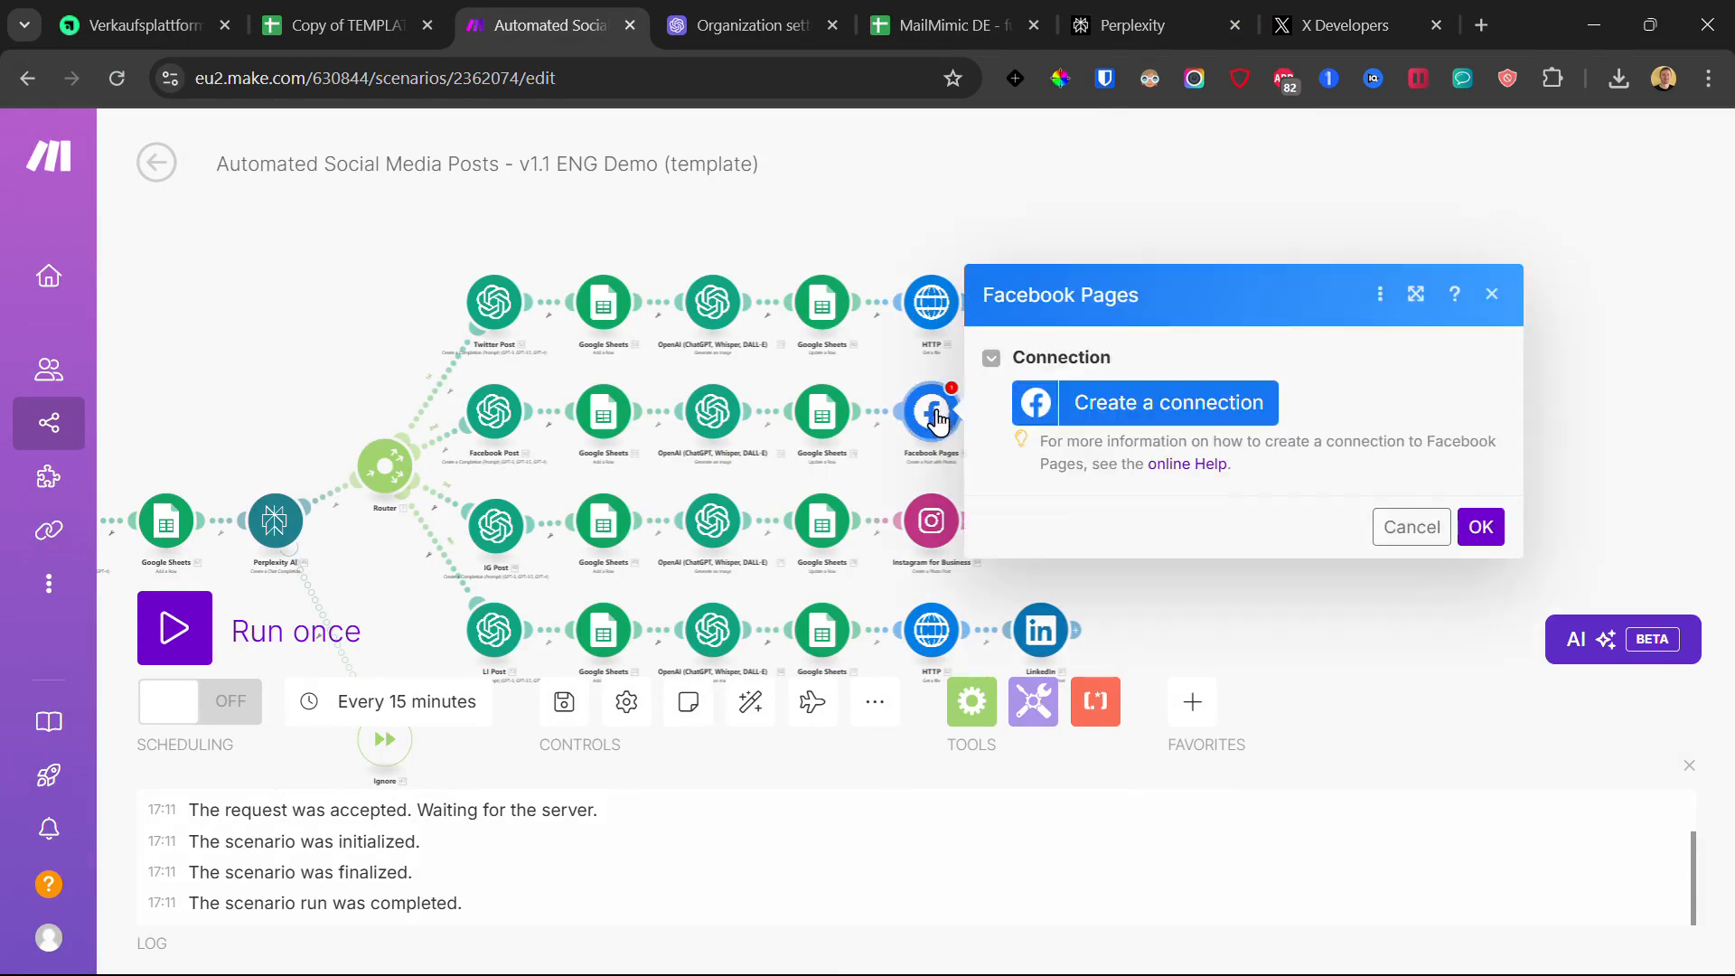
{"action": "left_click", "coordinate": [894, 380]}
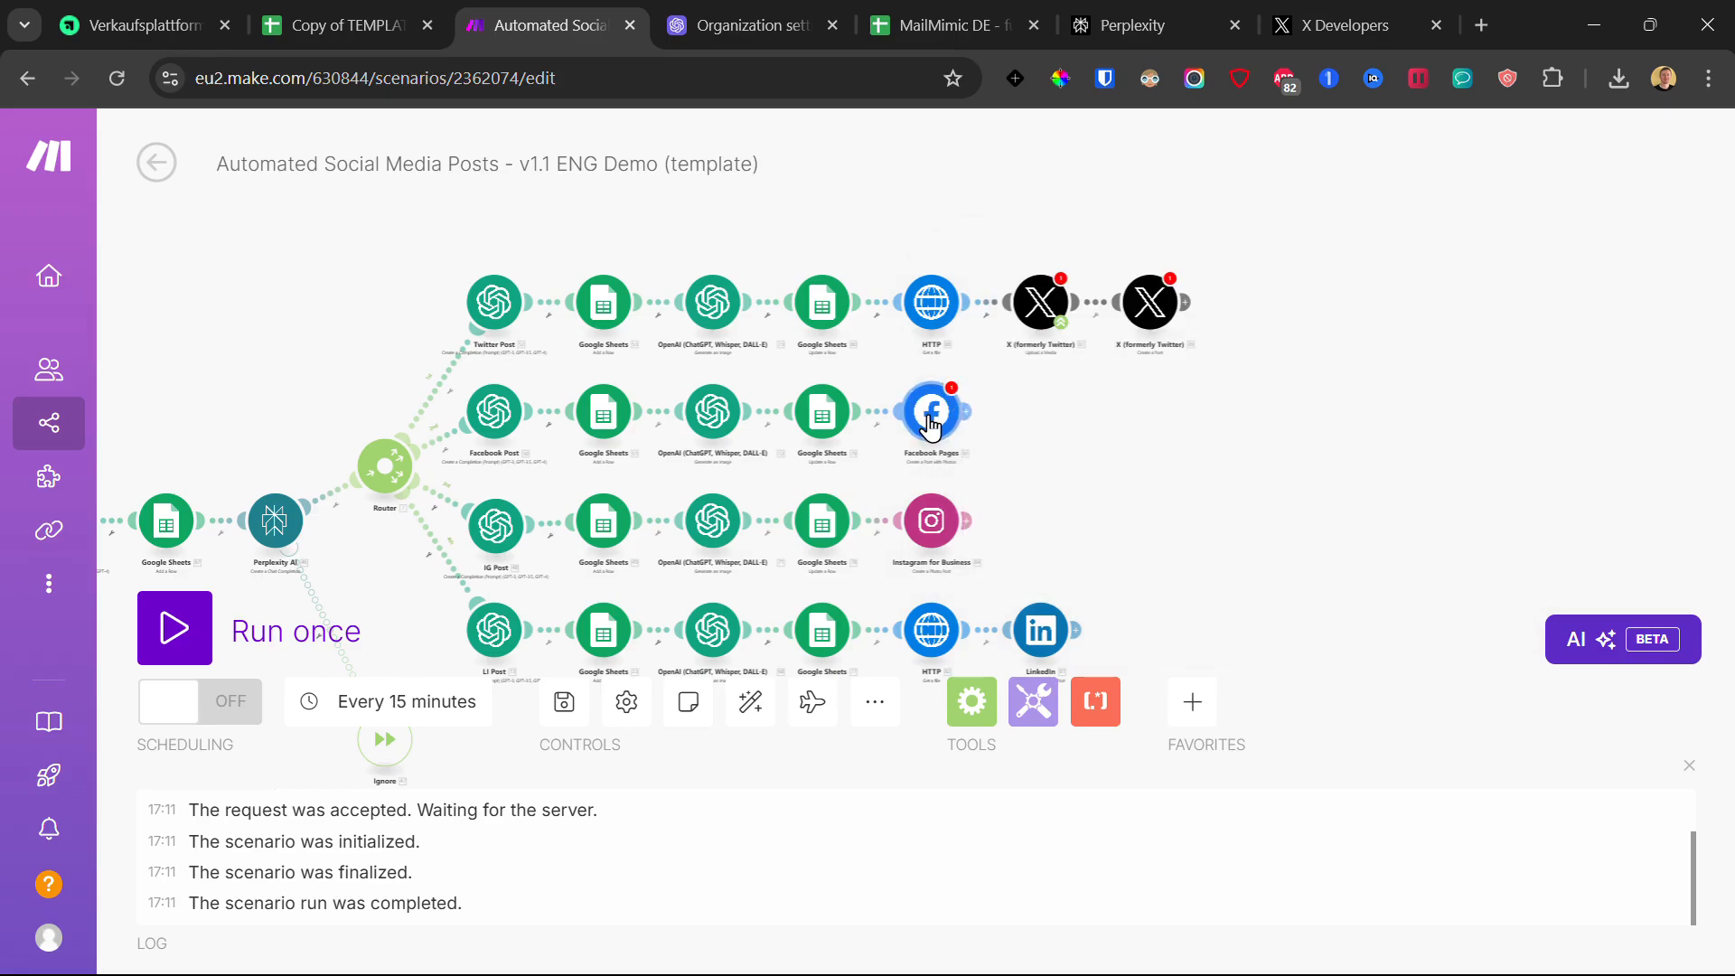
{"action": "left_click", "coordinate": [932, 423]}
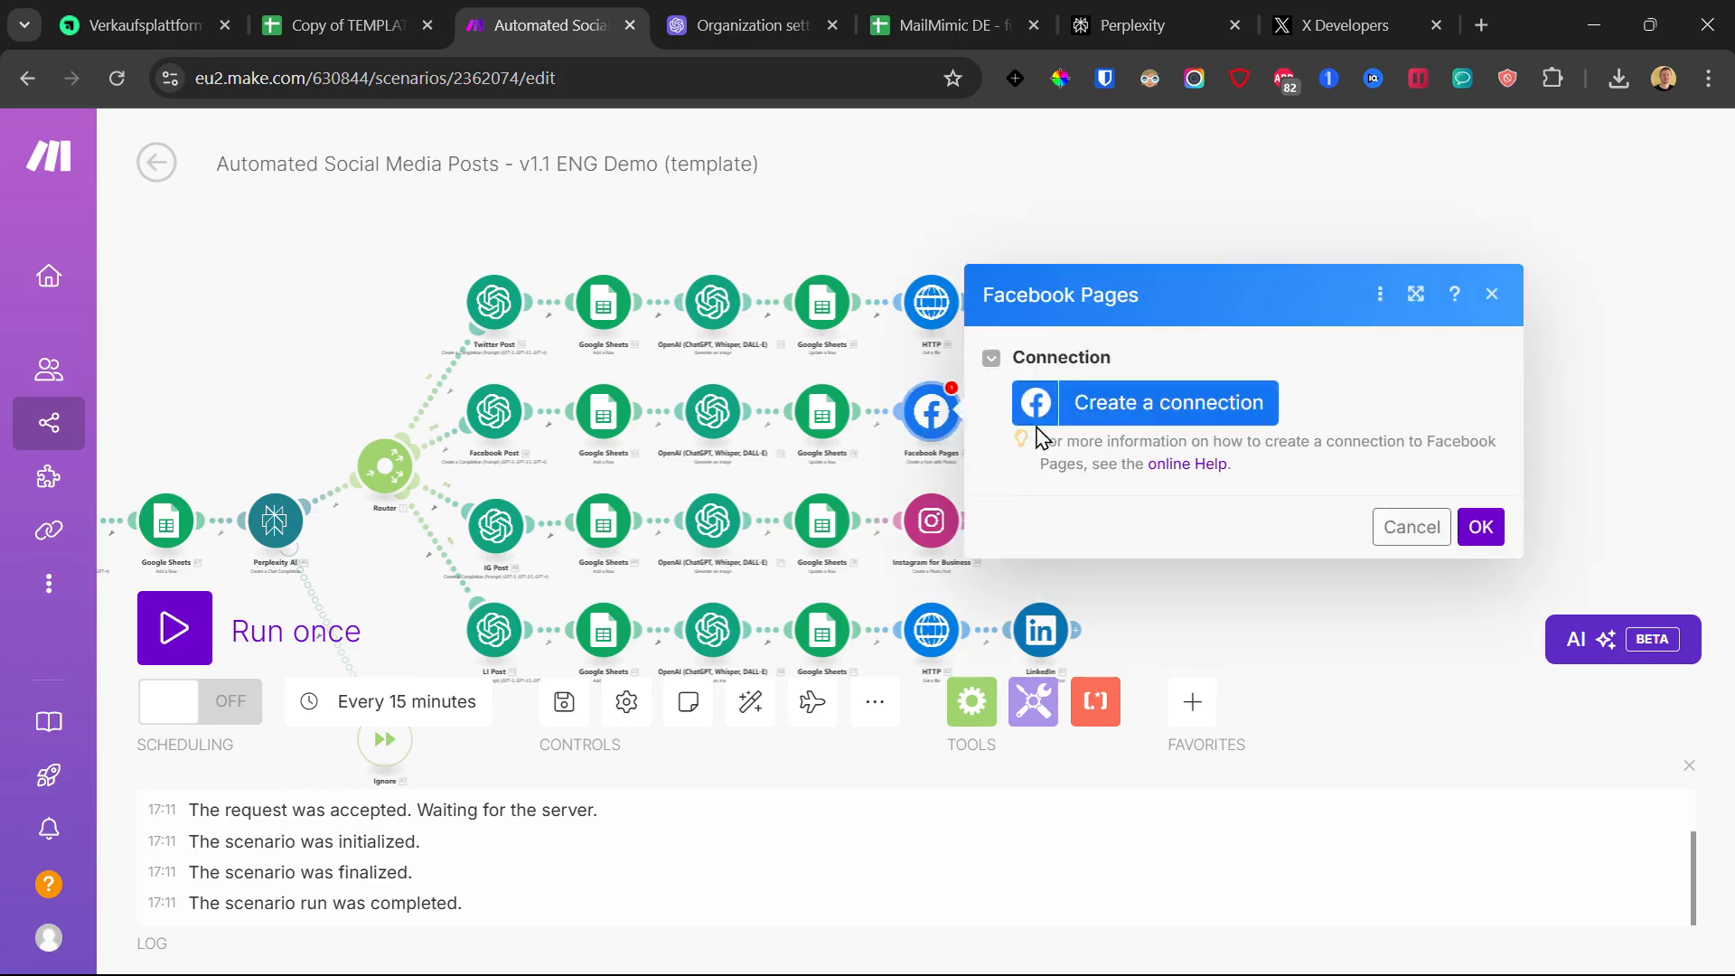
{"action": "left_click", "coordinate": [1341, 640]}
{"action": "left_click", "coordinate": [932, 523]}
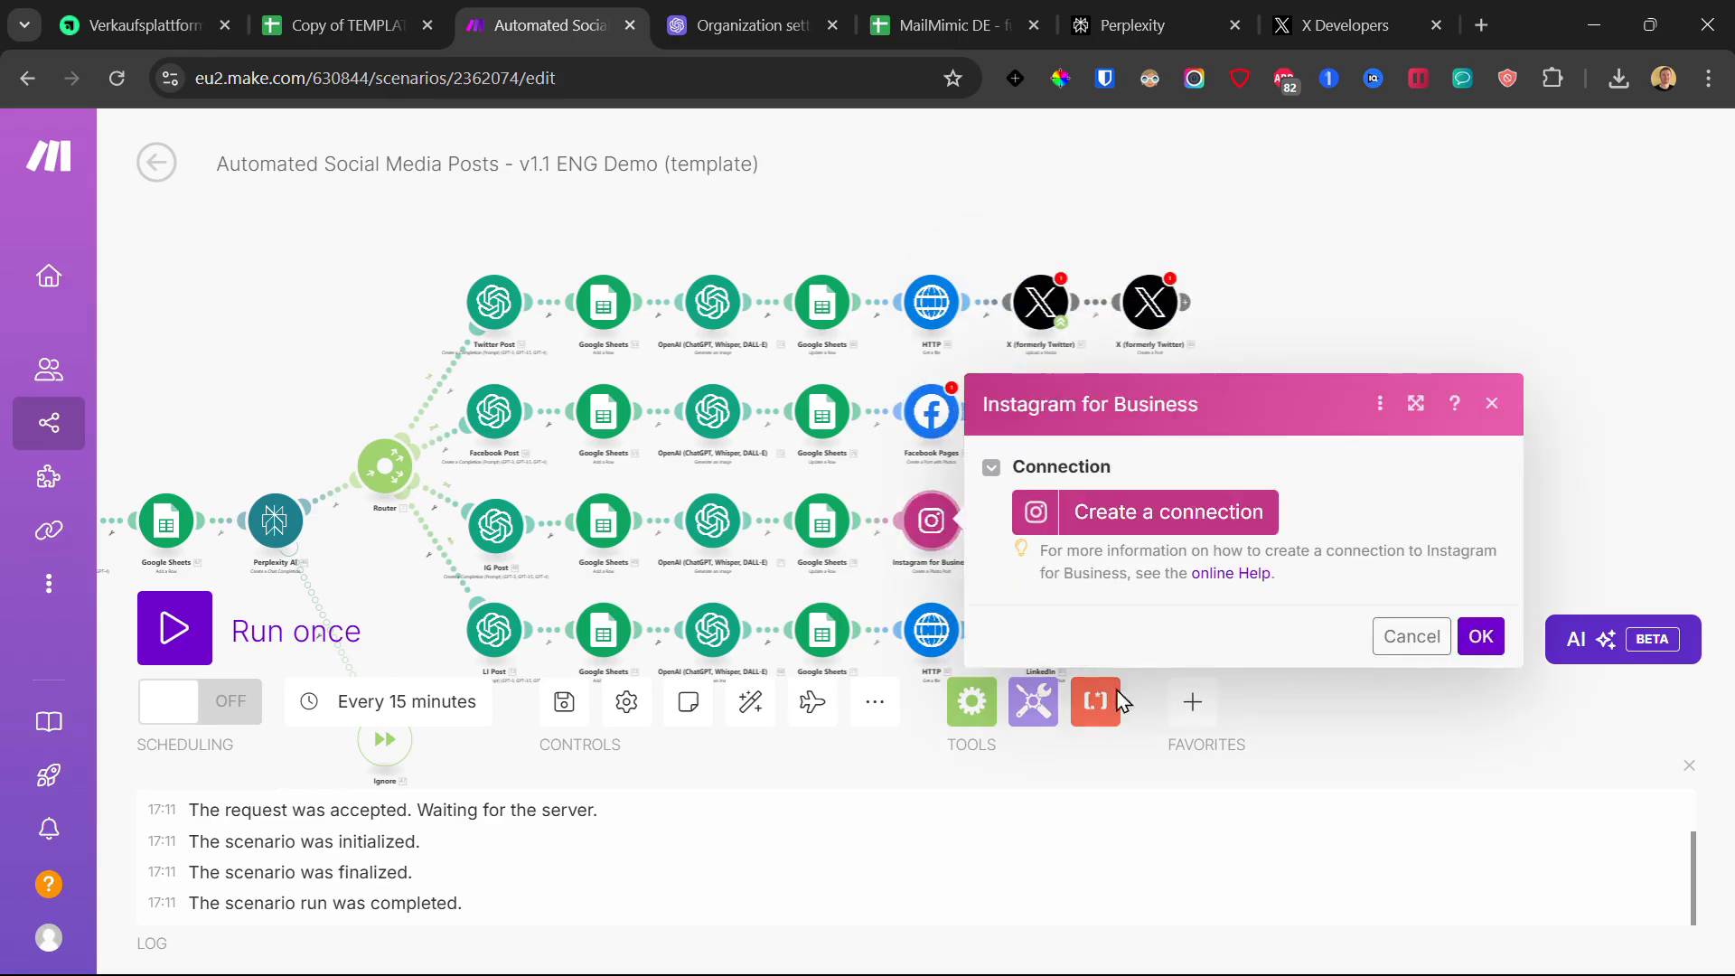
Step: Save a new Instagram for Business connection, then close the Facebook consent popup and the module settings
{"action": "left_click", "coordinate": [1196, 510]}
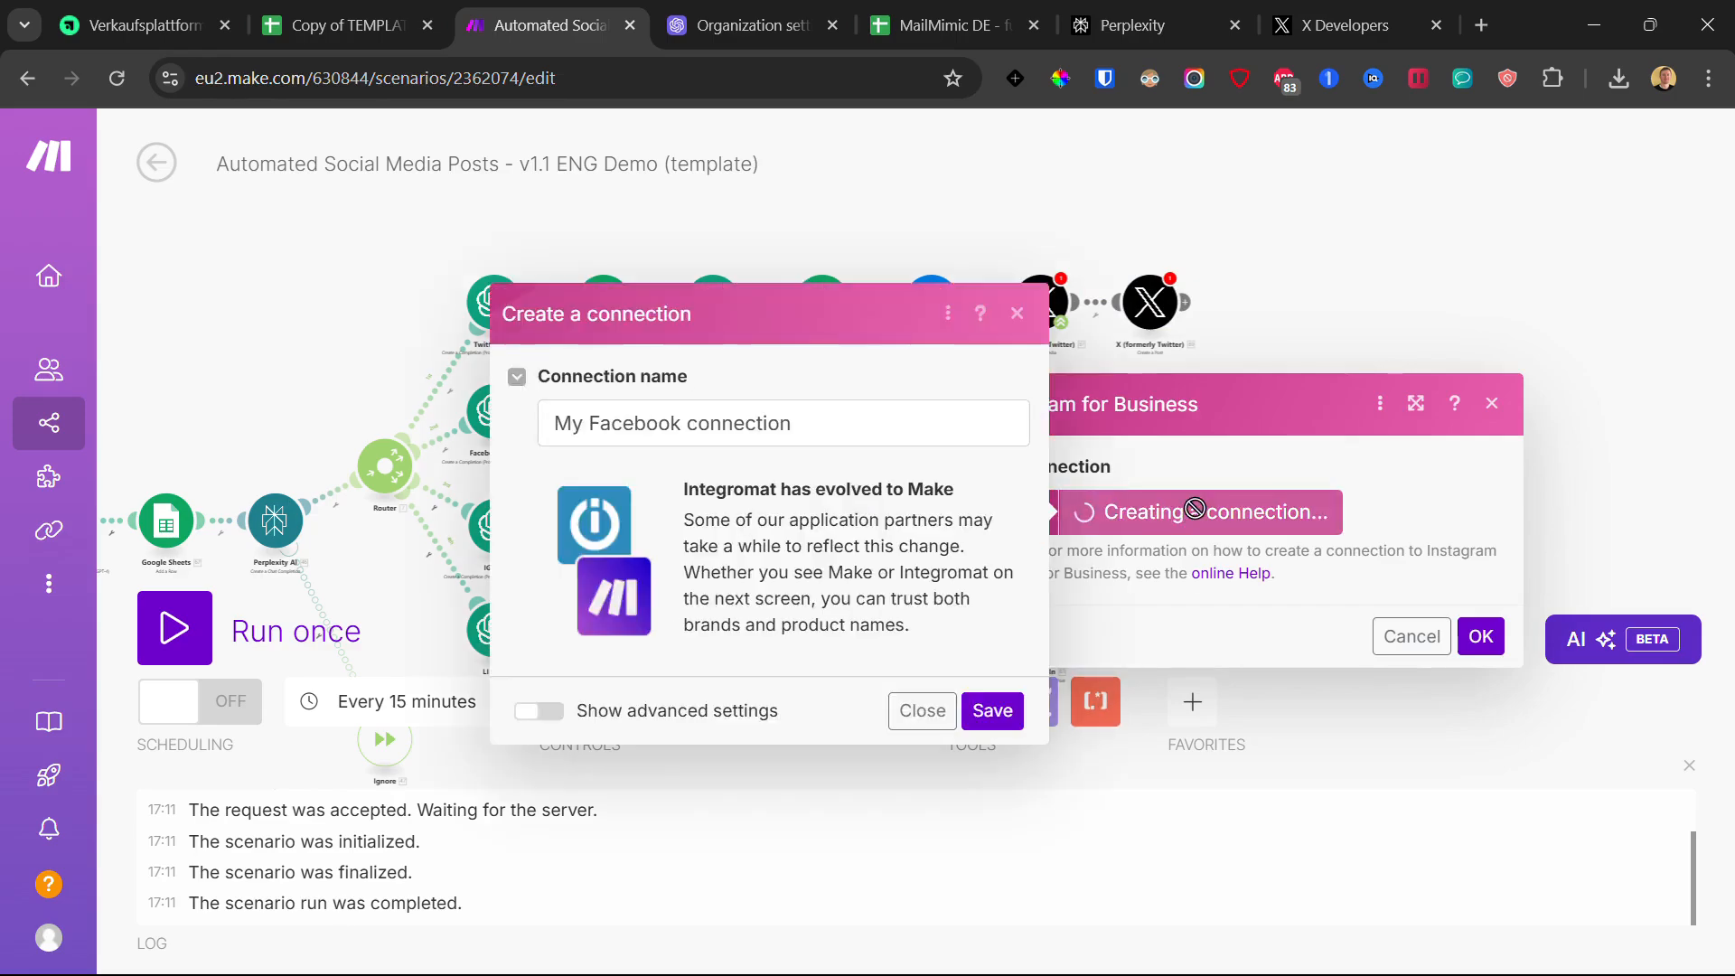
{"action": "left_click", "coordinate": [992, 711]}
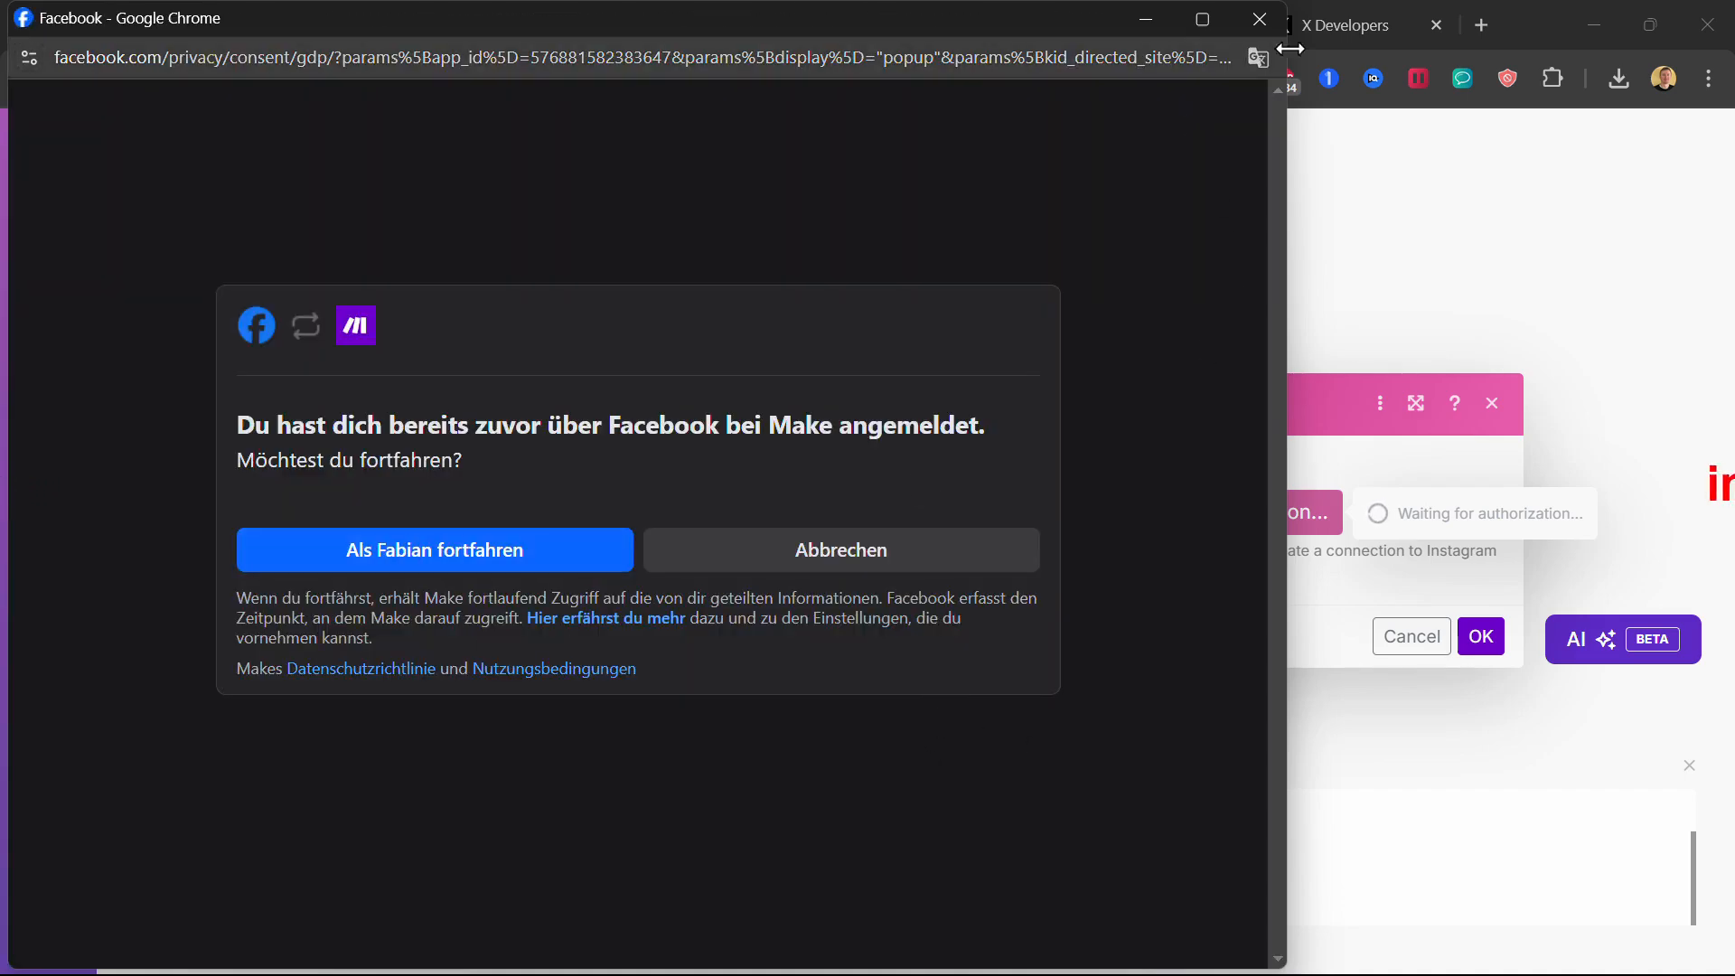
{"action": "left_click", "coordinate": [1261, 31]}
{"action": "left_click", "coordinate": [1278, 349]}
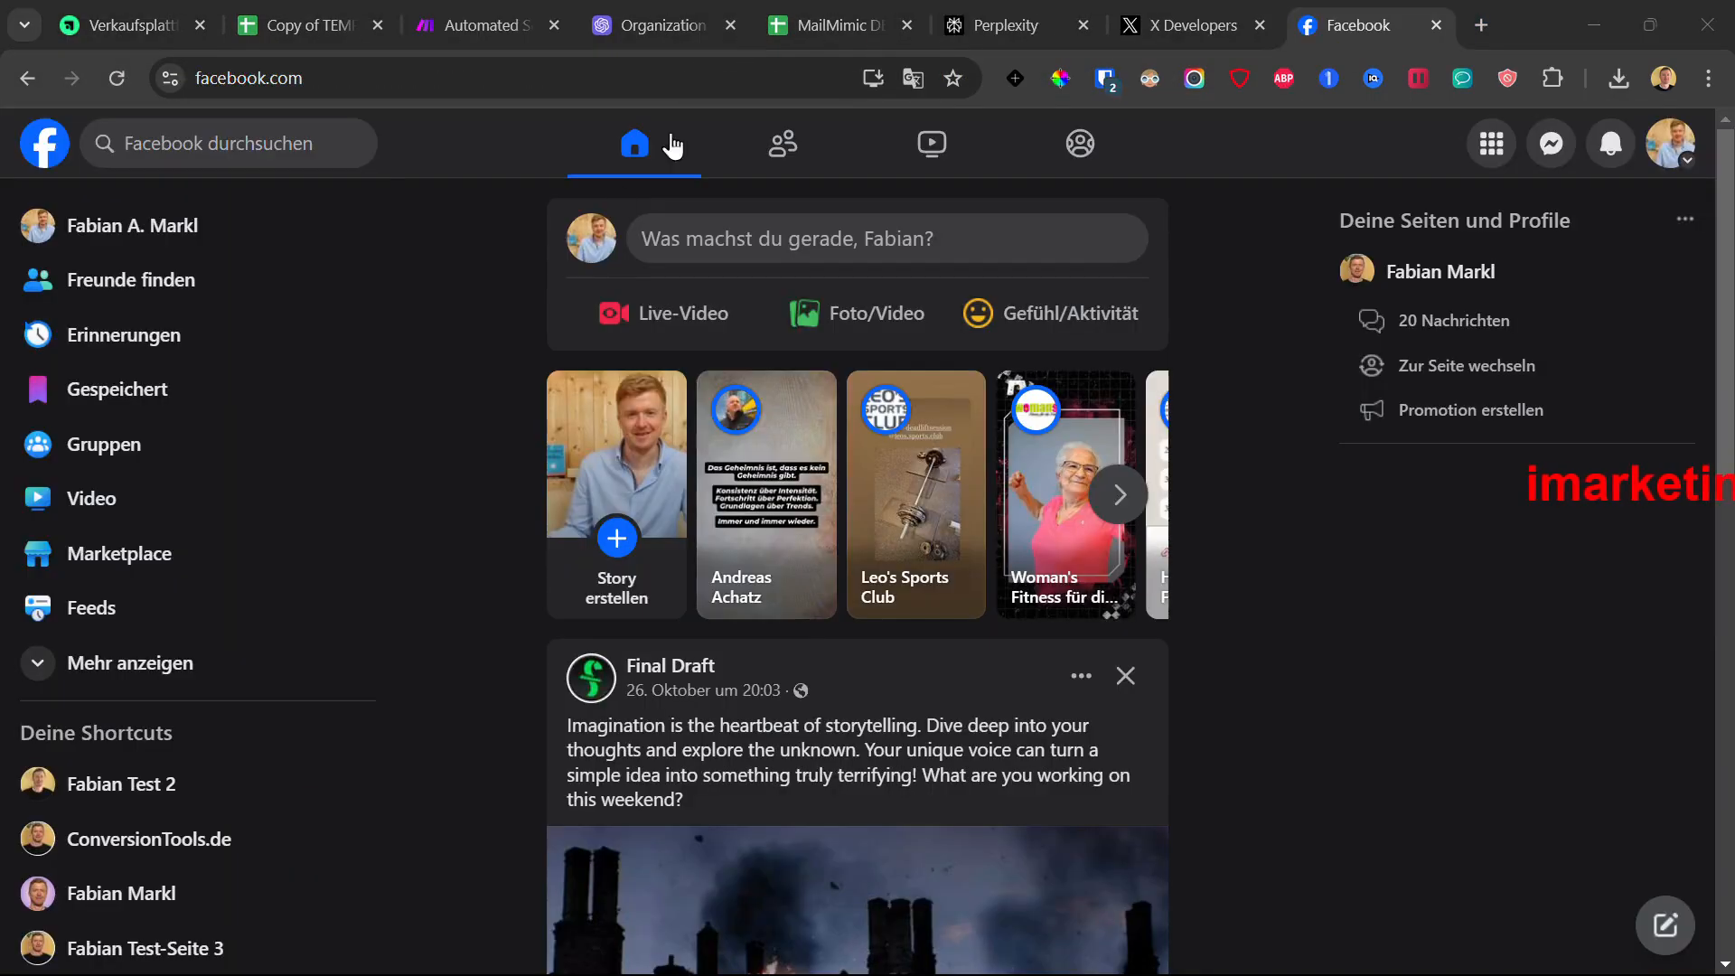
Step: Open the test page from the shortcuts and switch the Facebook profile to act as it
{"action": "left_click", "coordinate": [83, 784]}
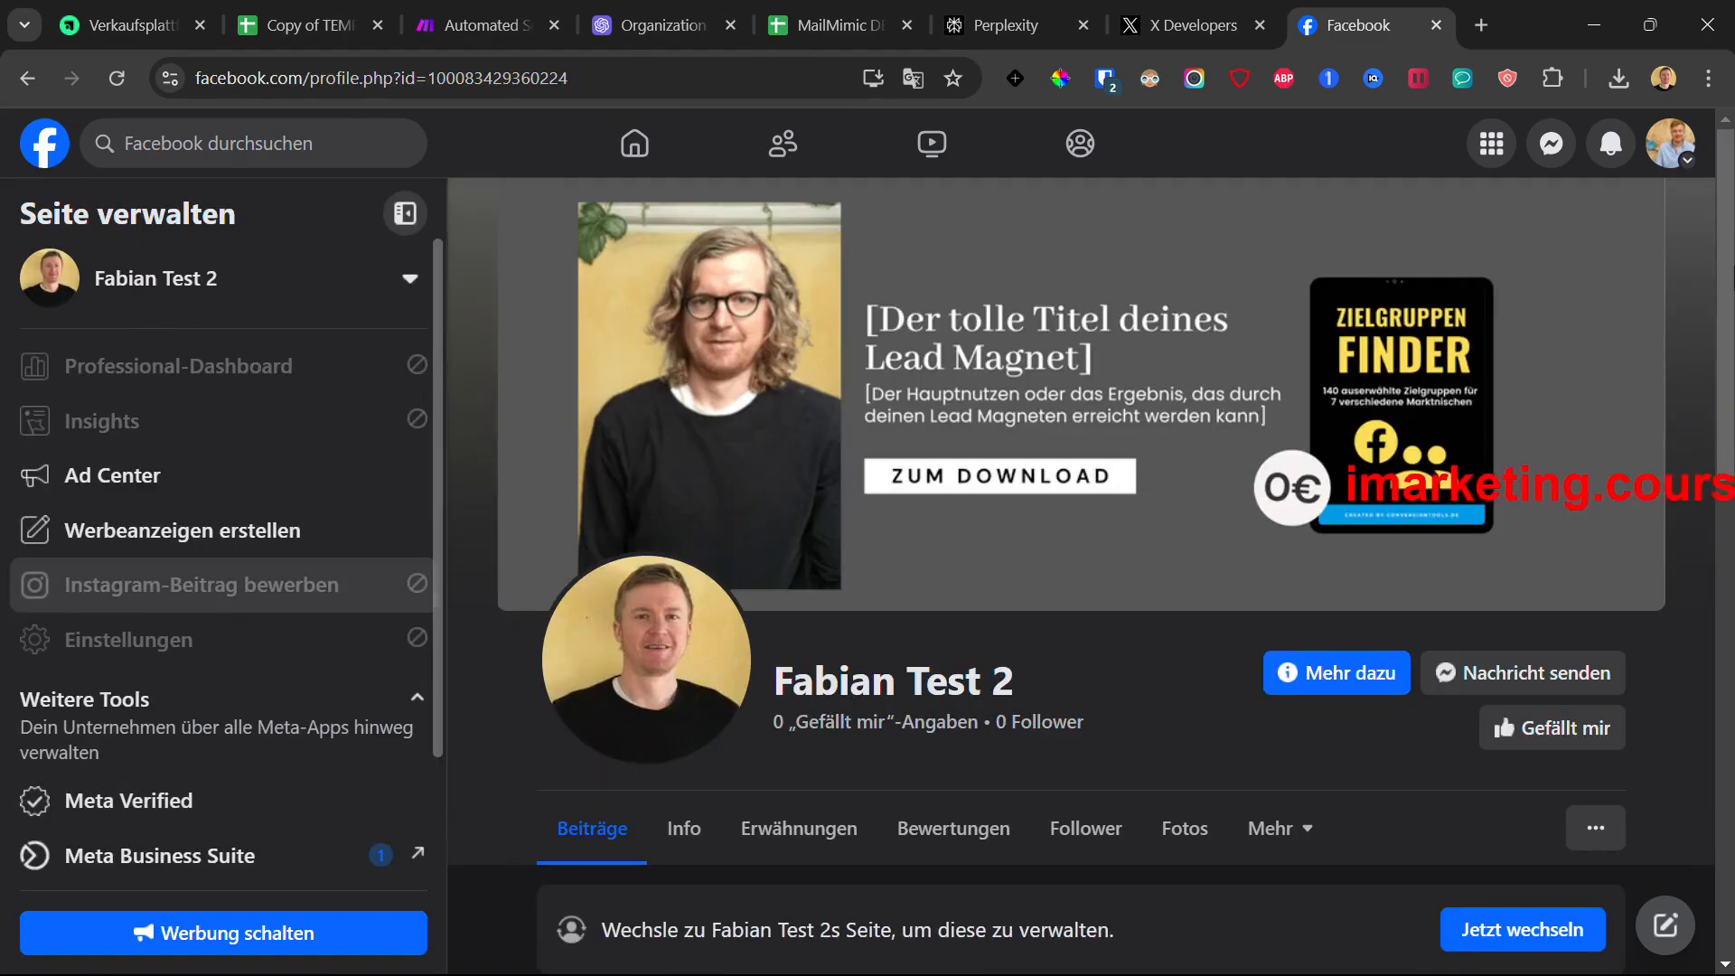
{"action": "left_click", "coordinate": [1675, 149]}
{"action": "left_click", "coordinate": [1319, 321]}
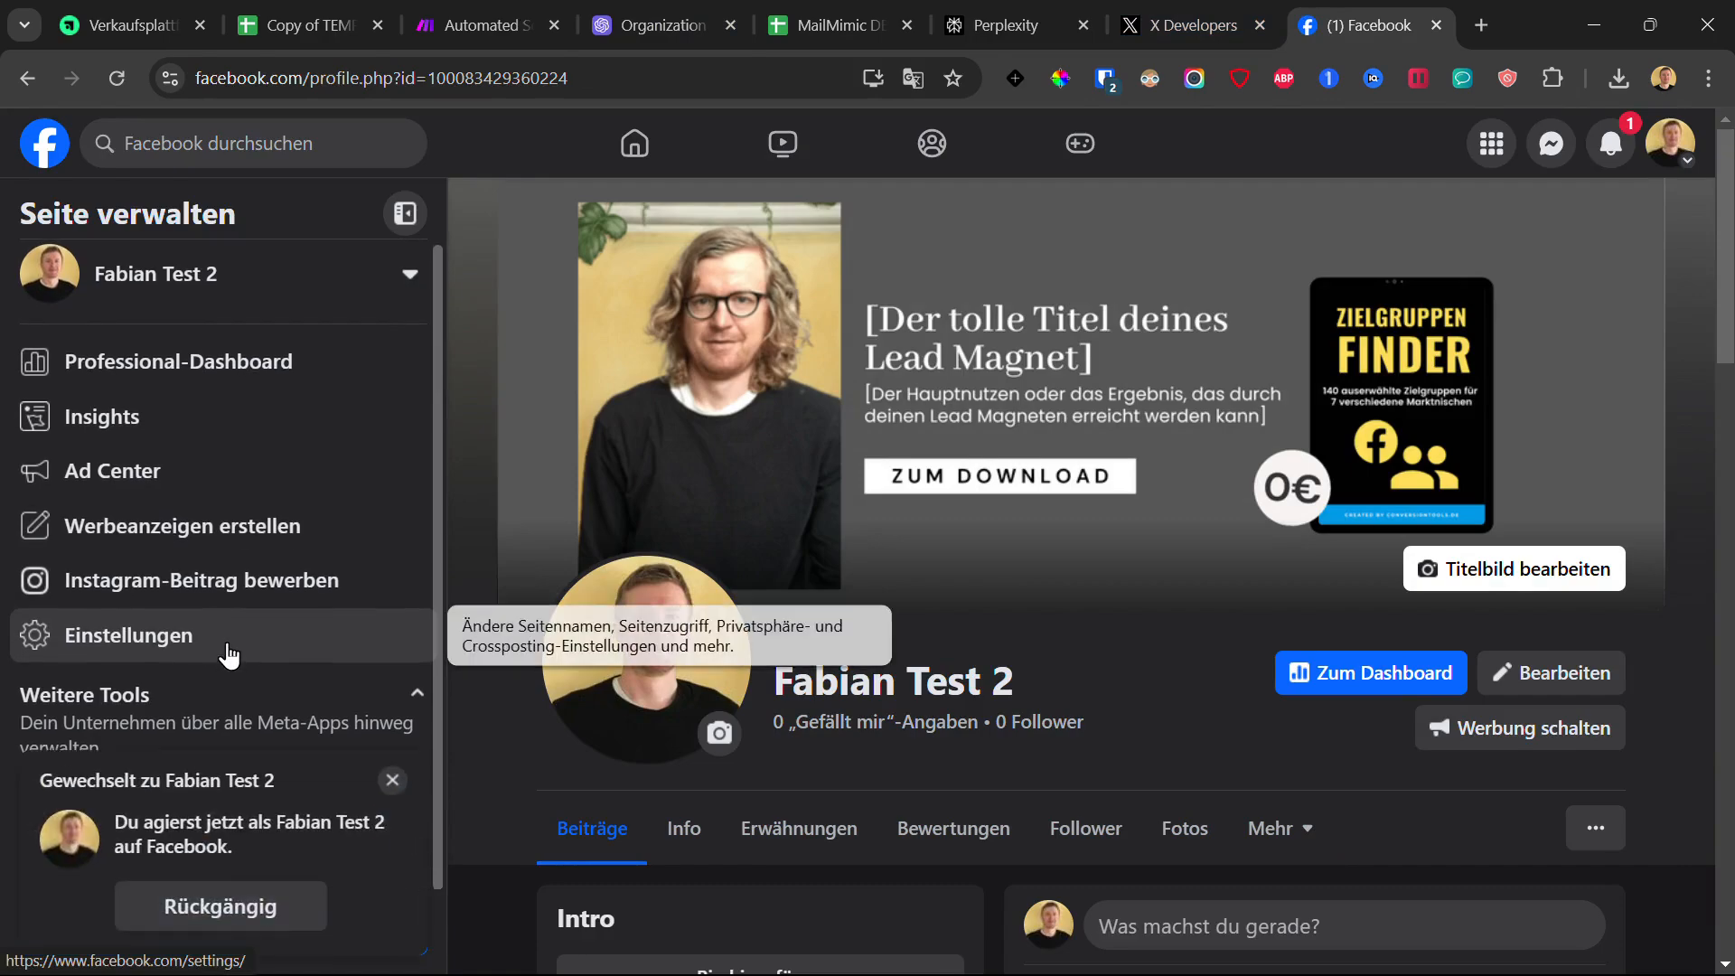
{"action": "left_click", "coordinate": [398, 794]}
{"action": "left_click", "coordinate": [469, 9]}
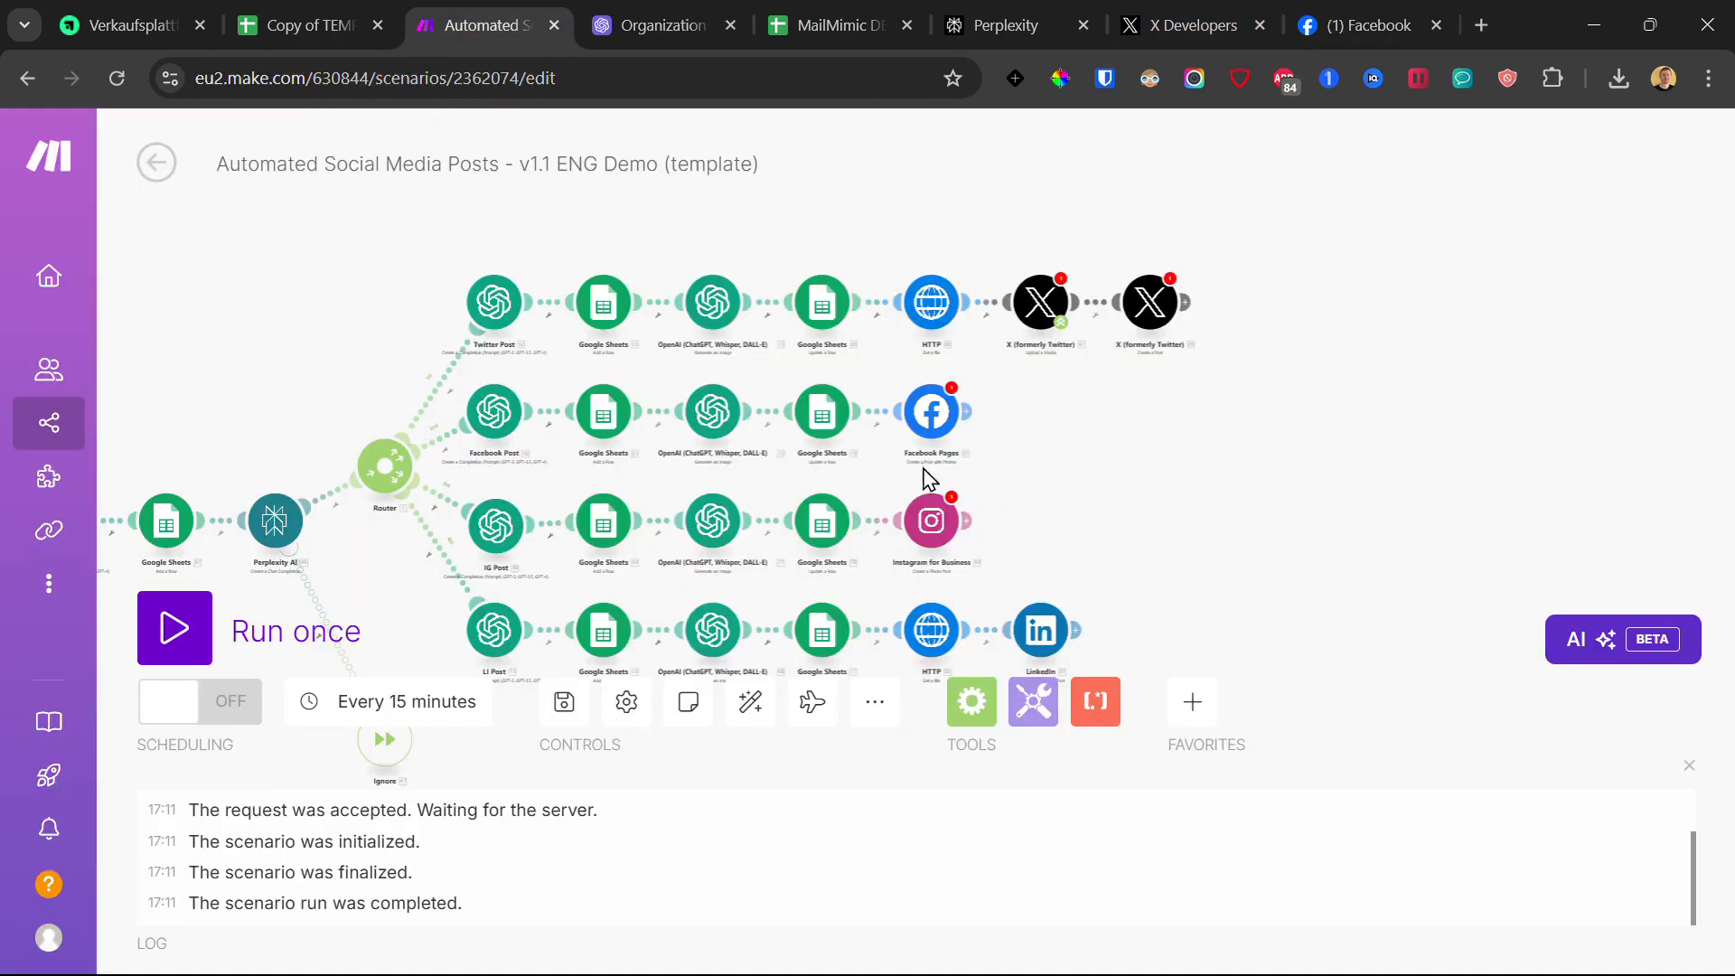
{"action": "left_click", "coordinate": [1356, 25]}
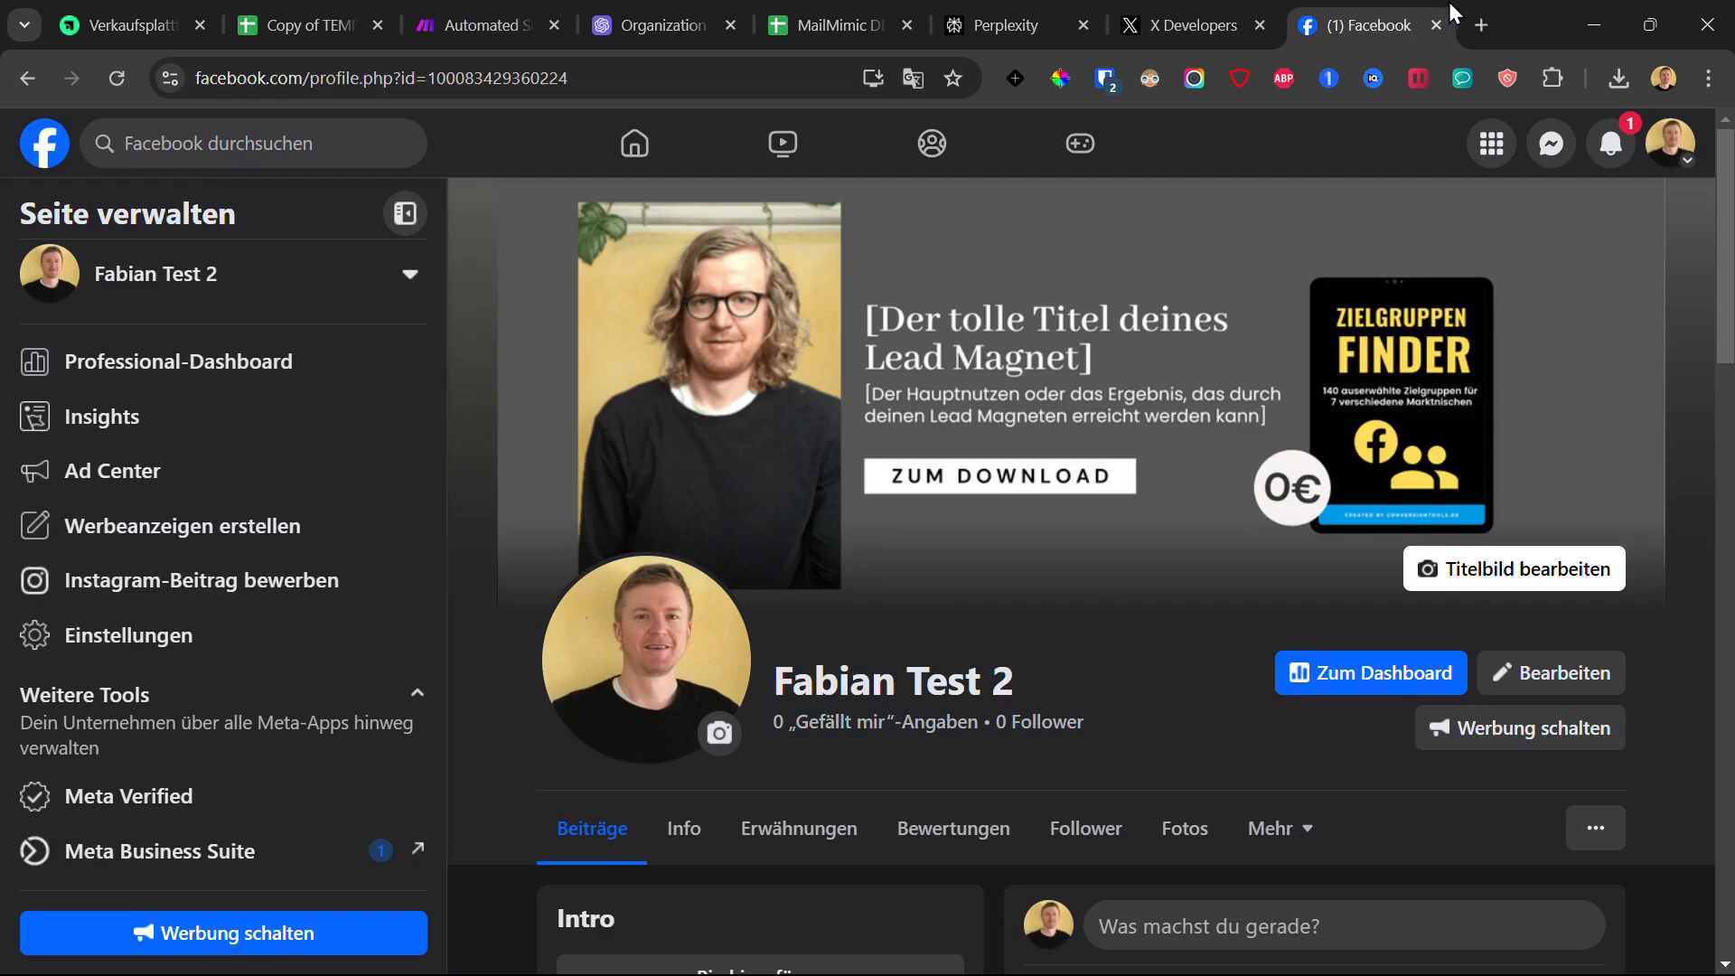
Step: In the page's settings under Verknüpfte Konten, view the linked Instagram account's details
{"action": "left_click", "coordinate": [155, 647]}
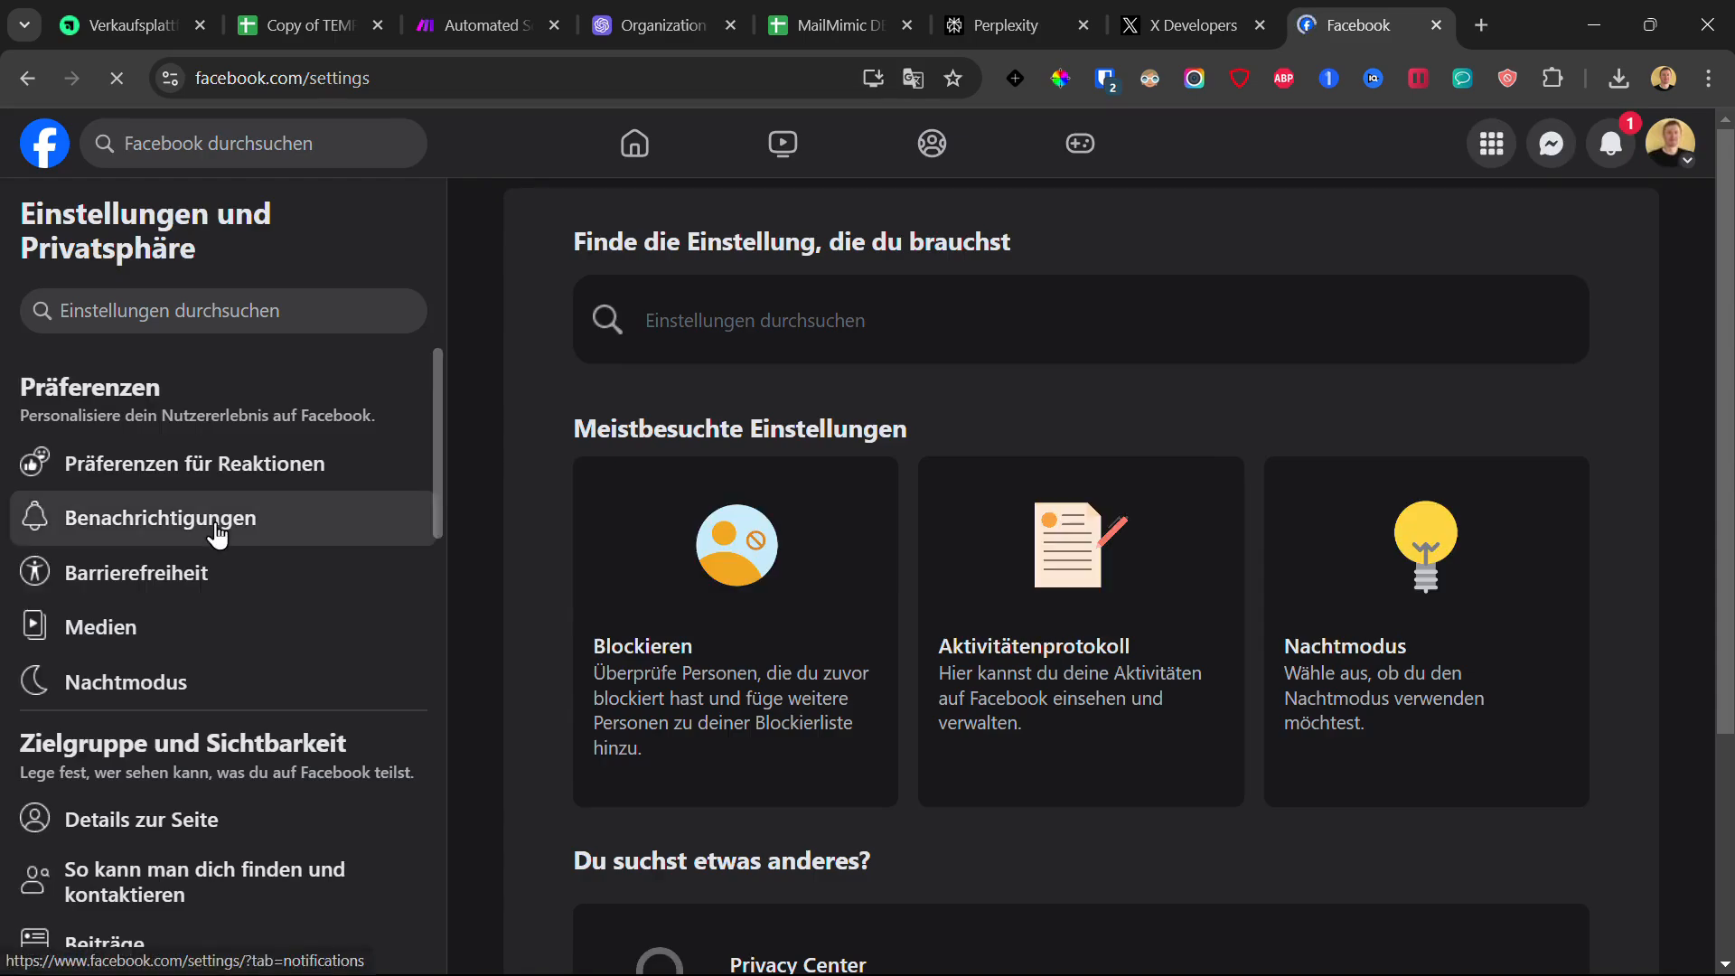
{"action": "scroll", "coordinate": [217, 535], "scroll_direction": "down", "scroll_amount": 8}
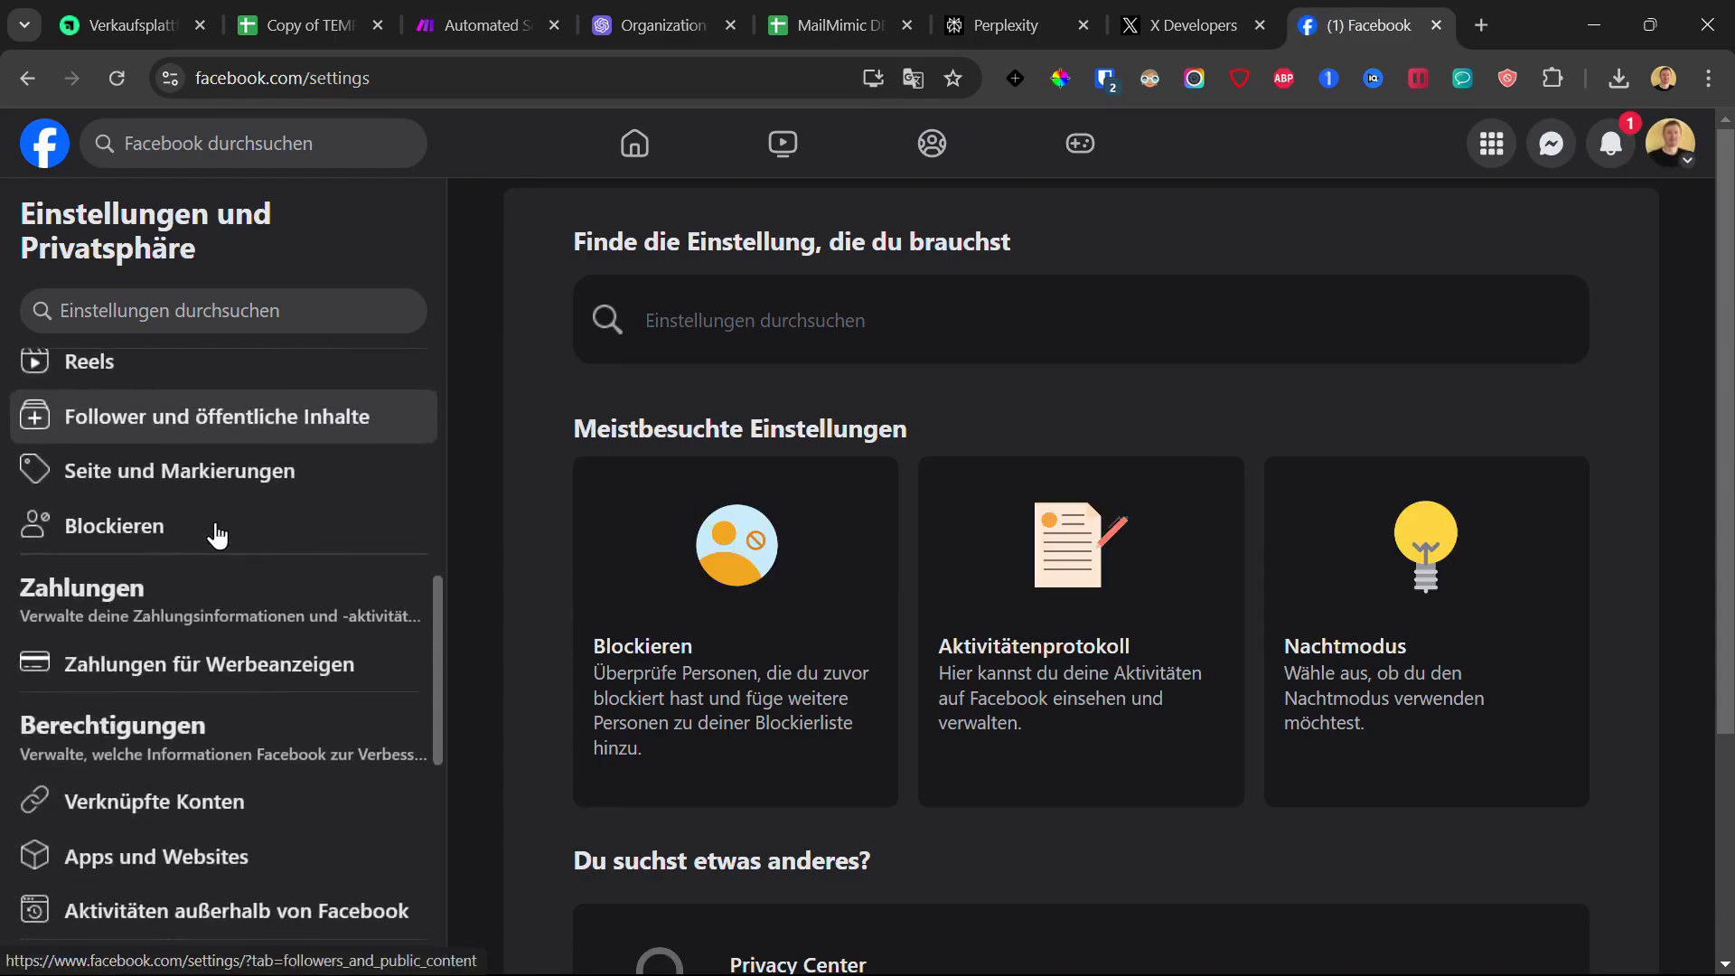
{"action": "scroll", "coordinate": [217, 535], "scroll_direction": "down", "scroll_amount": 1}
{"action": "left_click", "coordinate": [134, 694]}
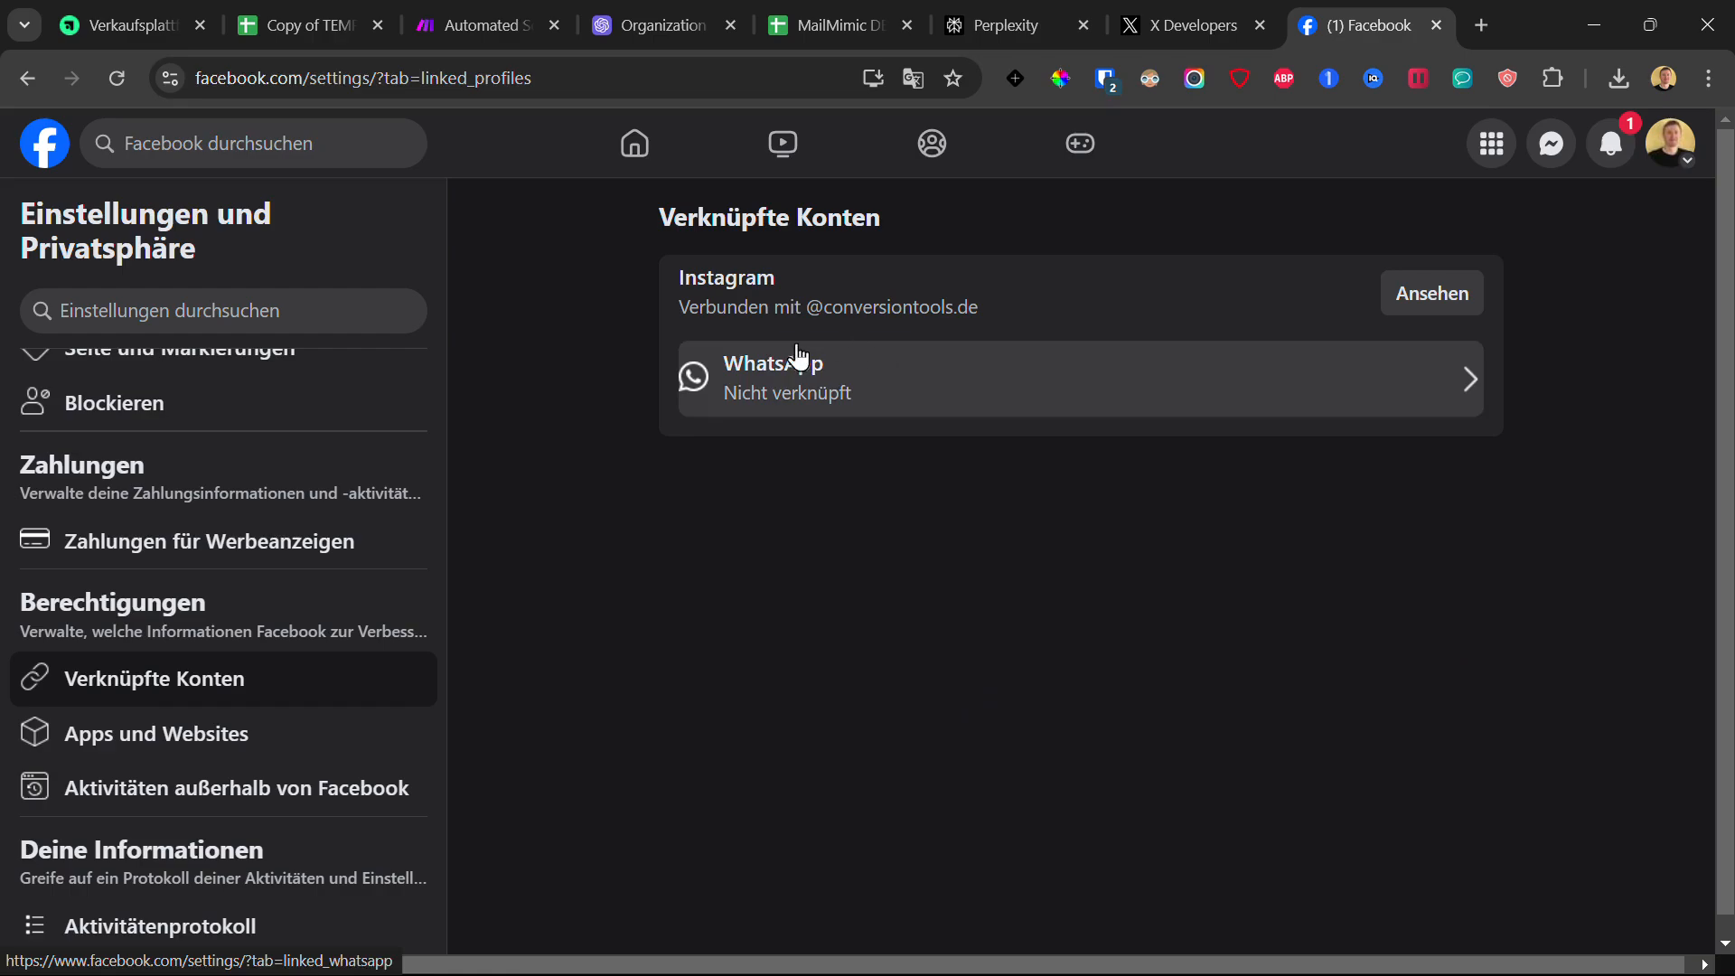
{"action": "mouse_move", "coordinate": [689, 310]}
{"action": "left_mouse_down"}
{"action": "mouse_move", "coordinate": [1028, 308]}
{"action": "mouse_move", "coordinate": [669, 287]}
{"action": "left_mouse_up"}
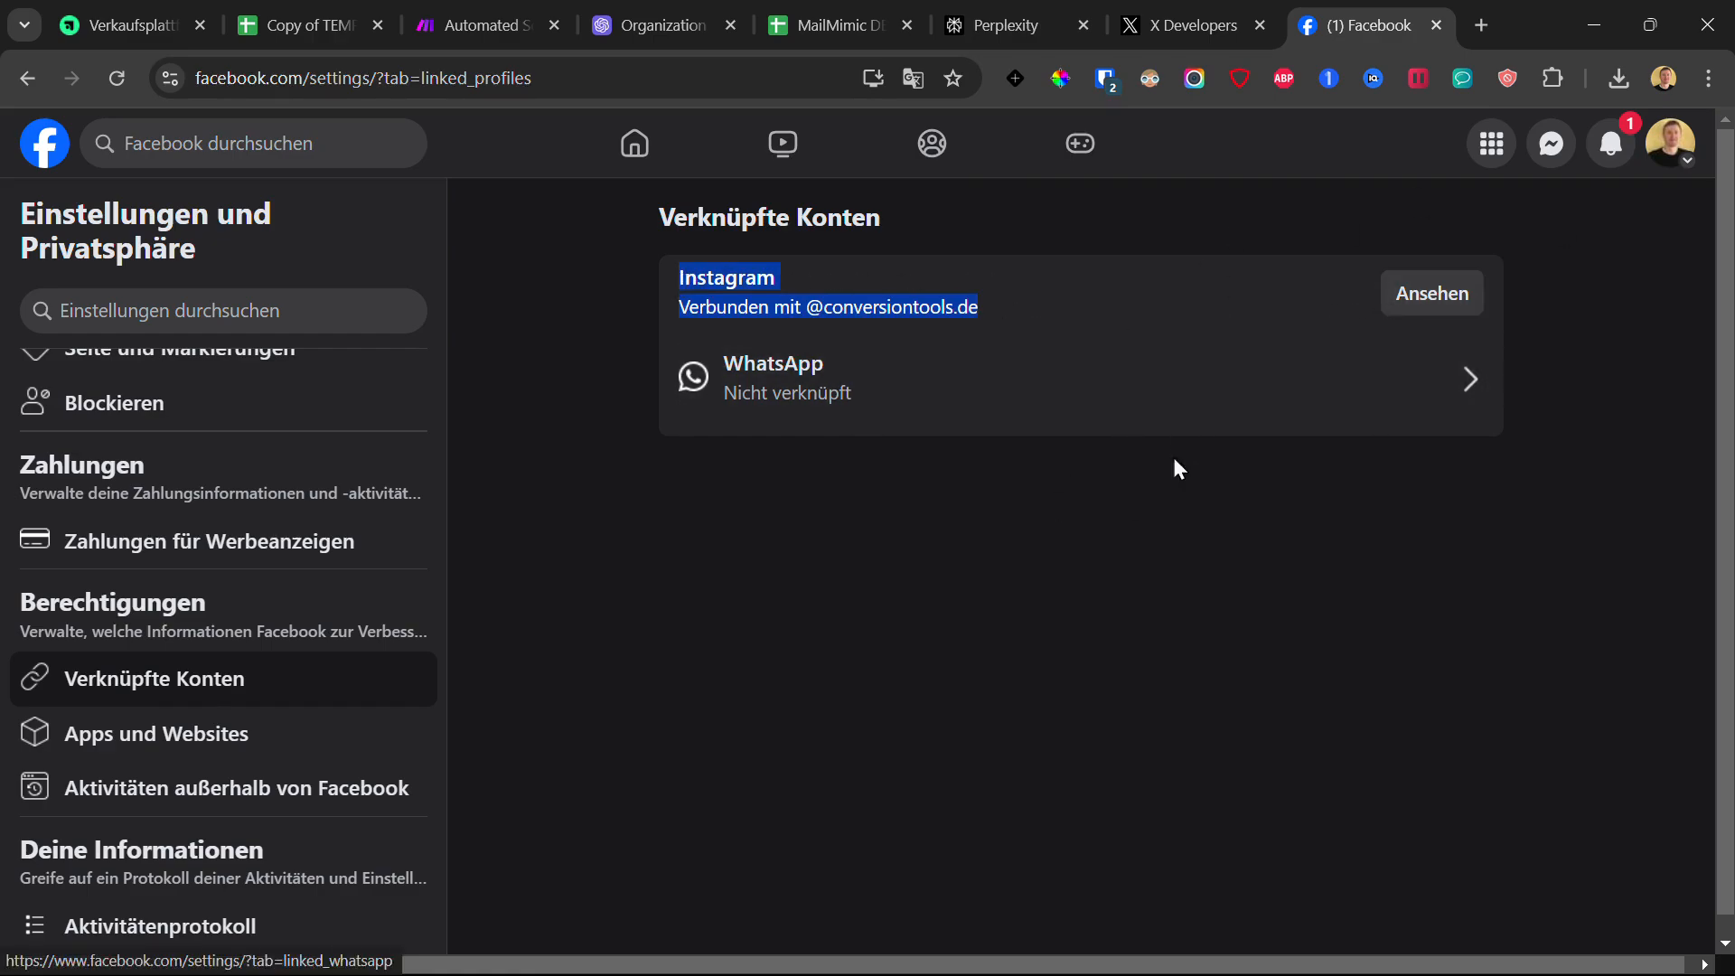
{"action": "left_click", "coordinate": [1437, 299]}
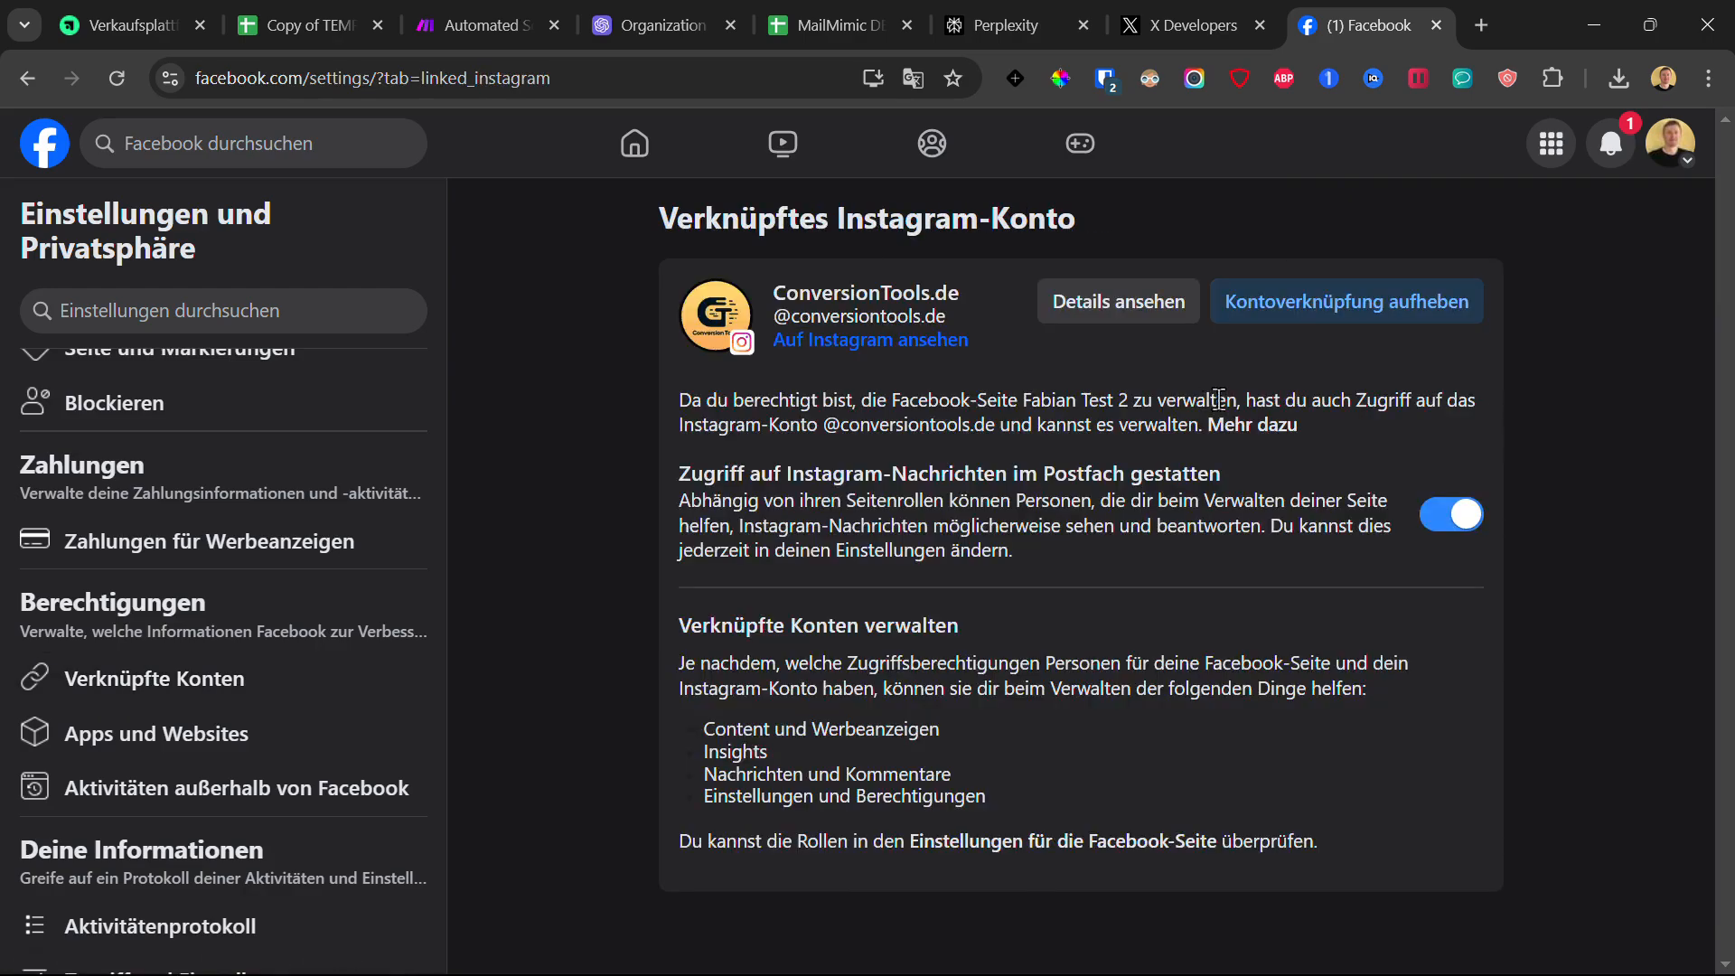
{"action": "left_click_drag", "start_coordinate": [560, 272], "coordinate": [1256, 868]}
{"action": "left_click", "coordinate": [1604, 787]}
Step: Open the Instagram for Business module, start a new connection, then cancel and close it
{"action": "left_click", "coordinate": [474, 25]}
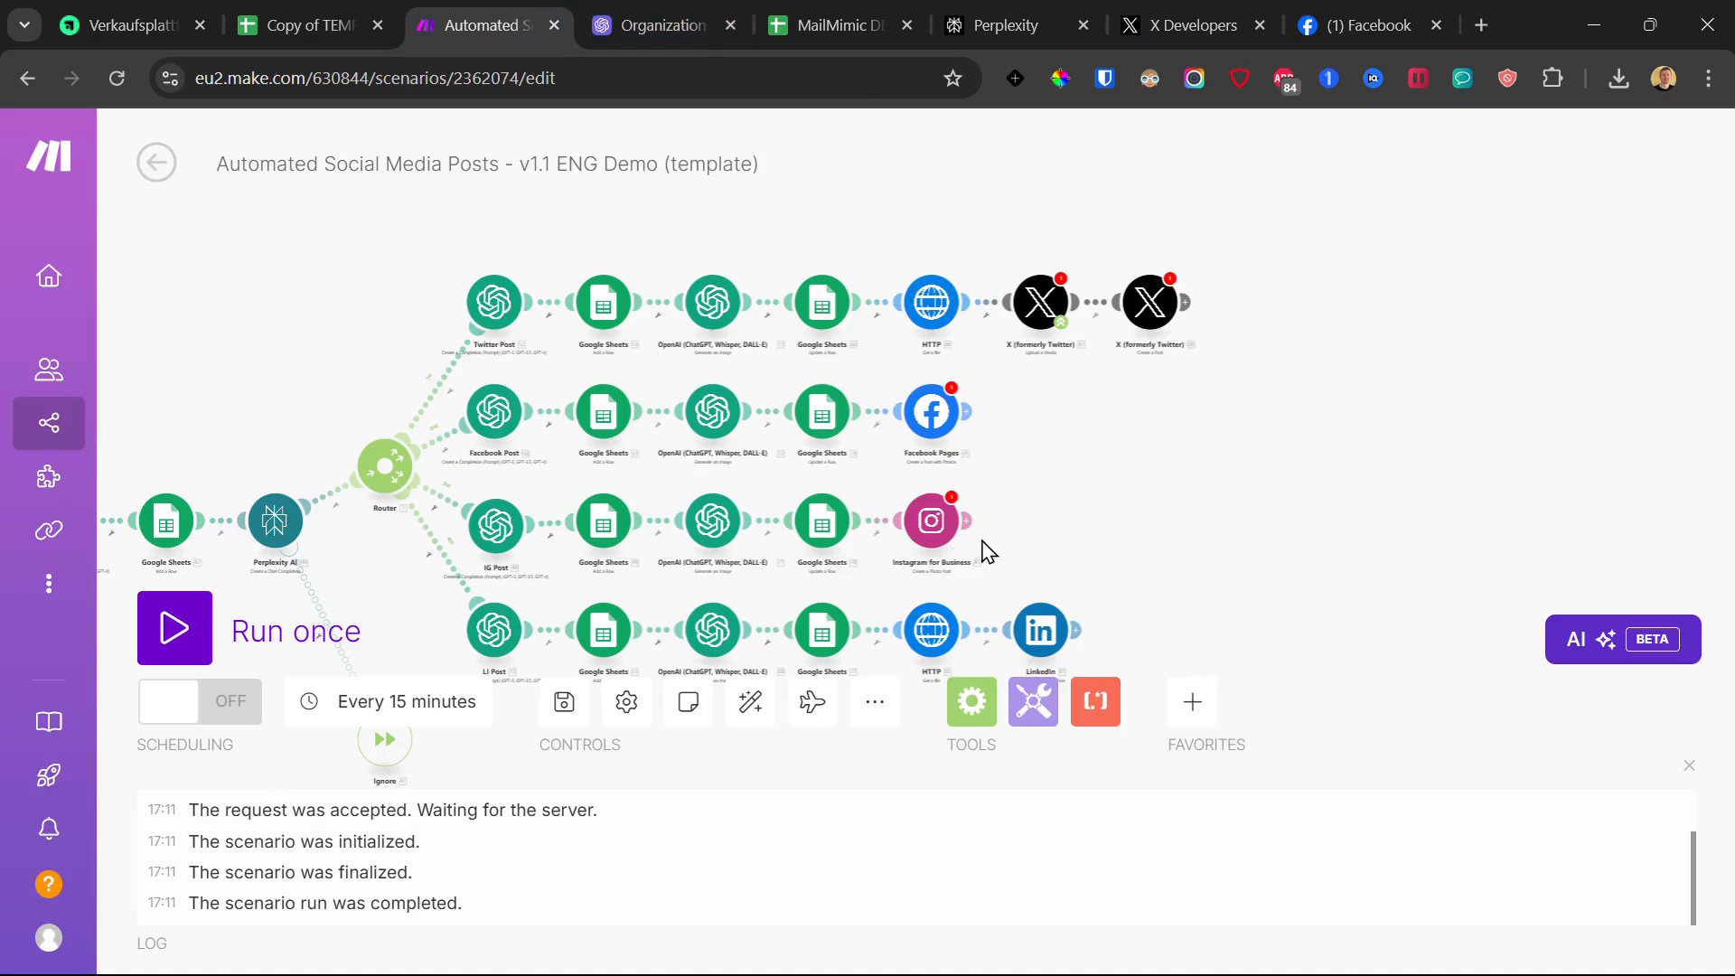
{"action": "left_click", "coordinate": [934, 534]}
{"action": "left_click", "coordinate": [1152, 514]}
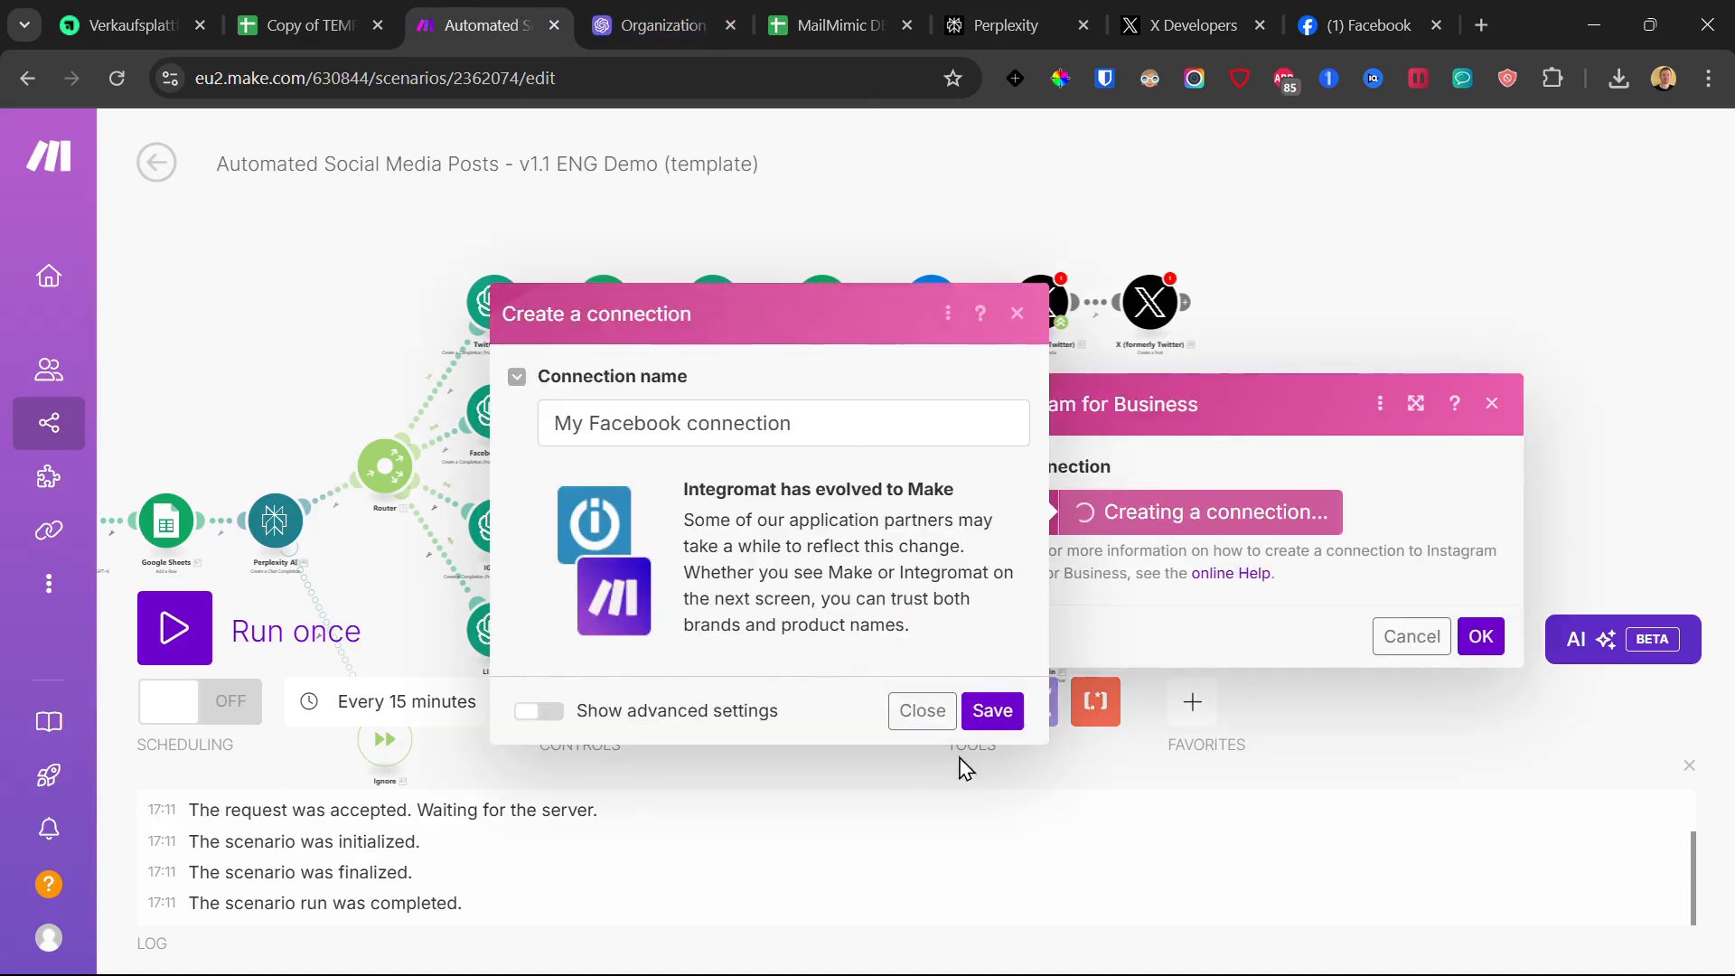
{"action": "left_click", "coordinate": [1019, 314]}
{"action": "left_click", "coordinate": [1382, 305]}
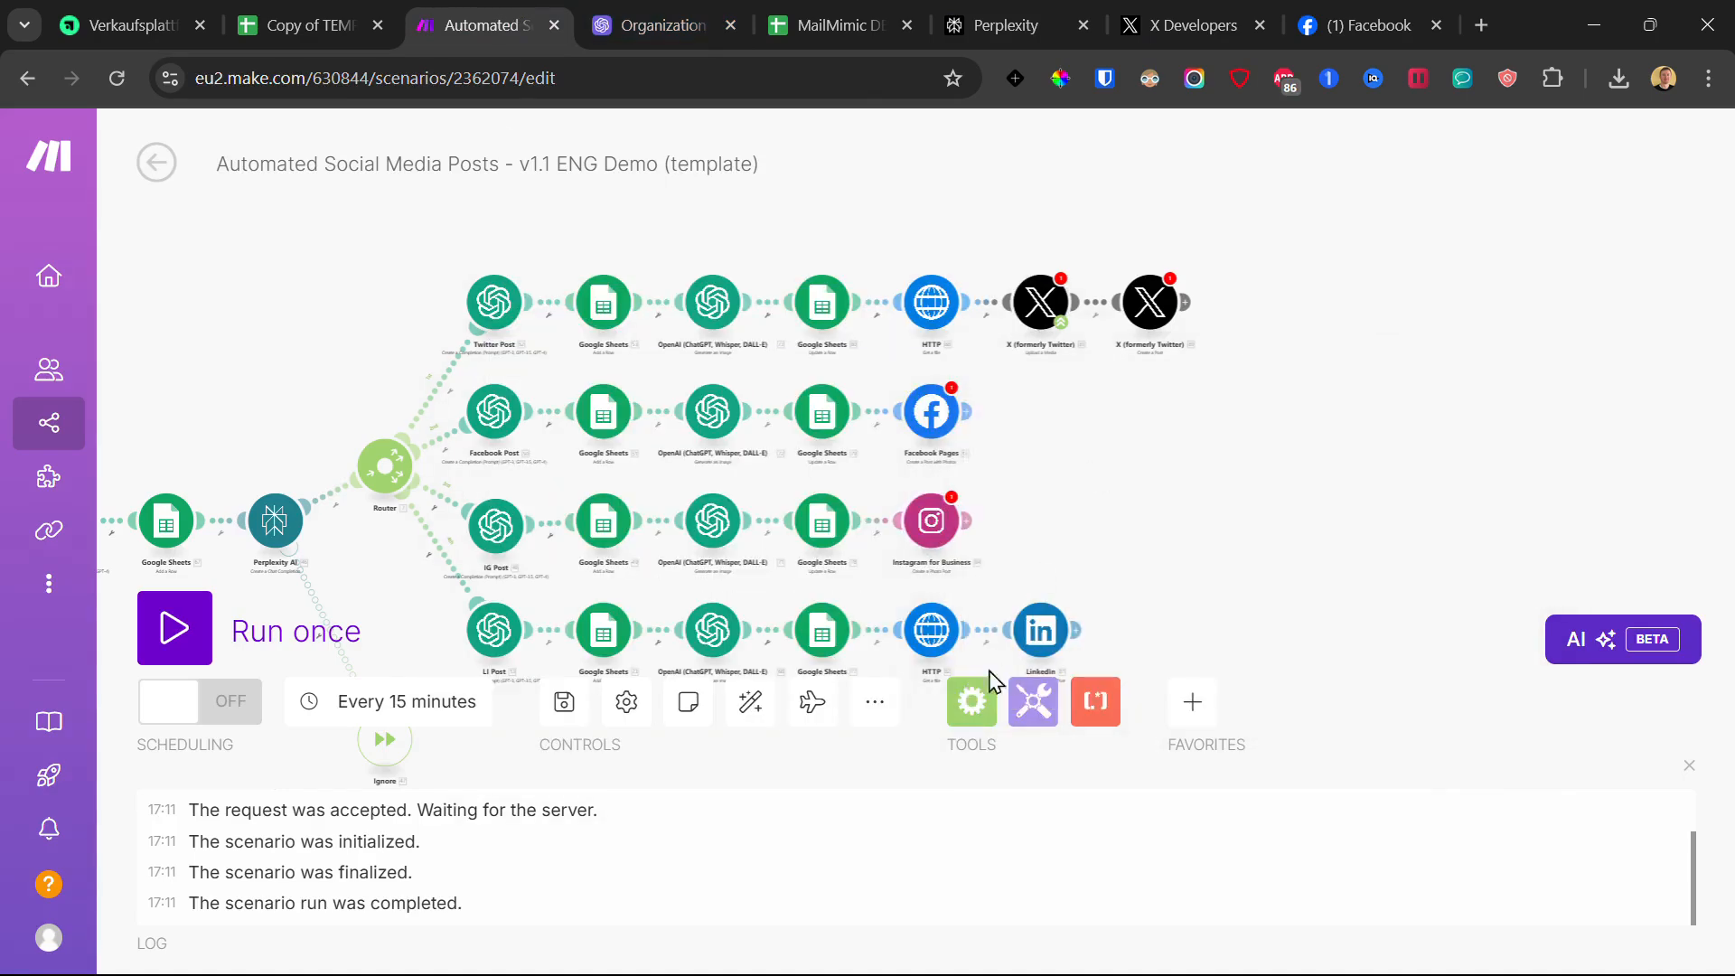
Step: Create a new LinkedIn-type connection for the LinkedIn module and begin authorization
{"action": "left_click", "coordinate": [931, 655]}
{"action": "scroll", "coordinate": [1059, 478], "scroll_direction": "down", "scroll_amount": 2}
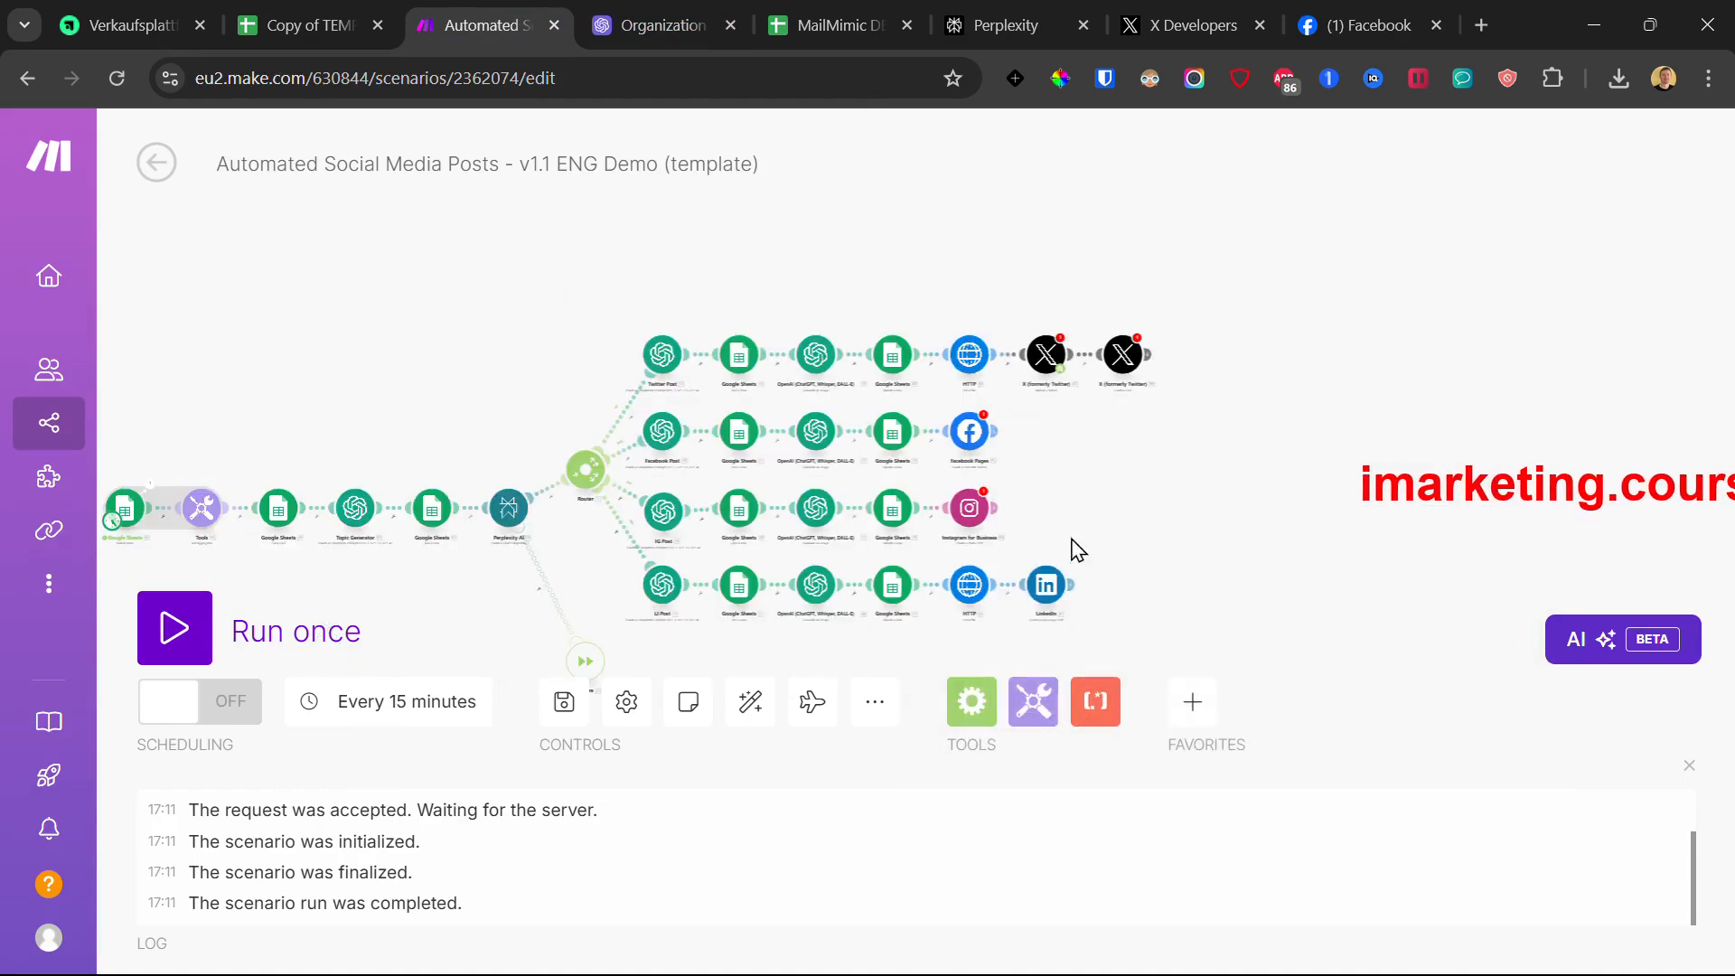
{"action": "left_click", "coordinate": [1048, 589]}
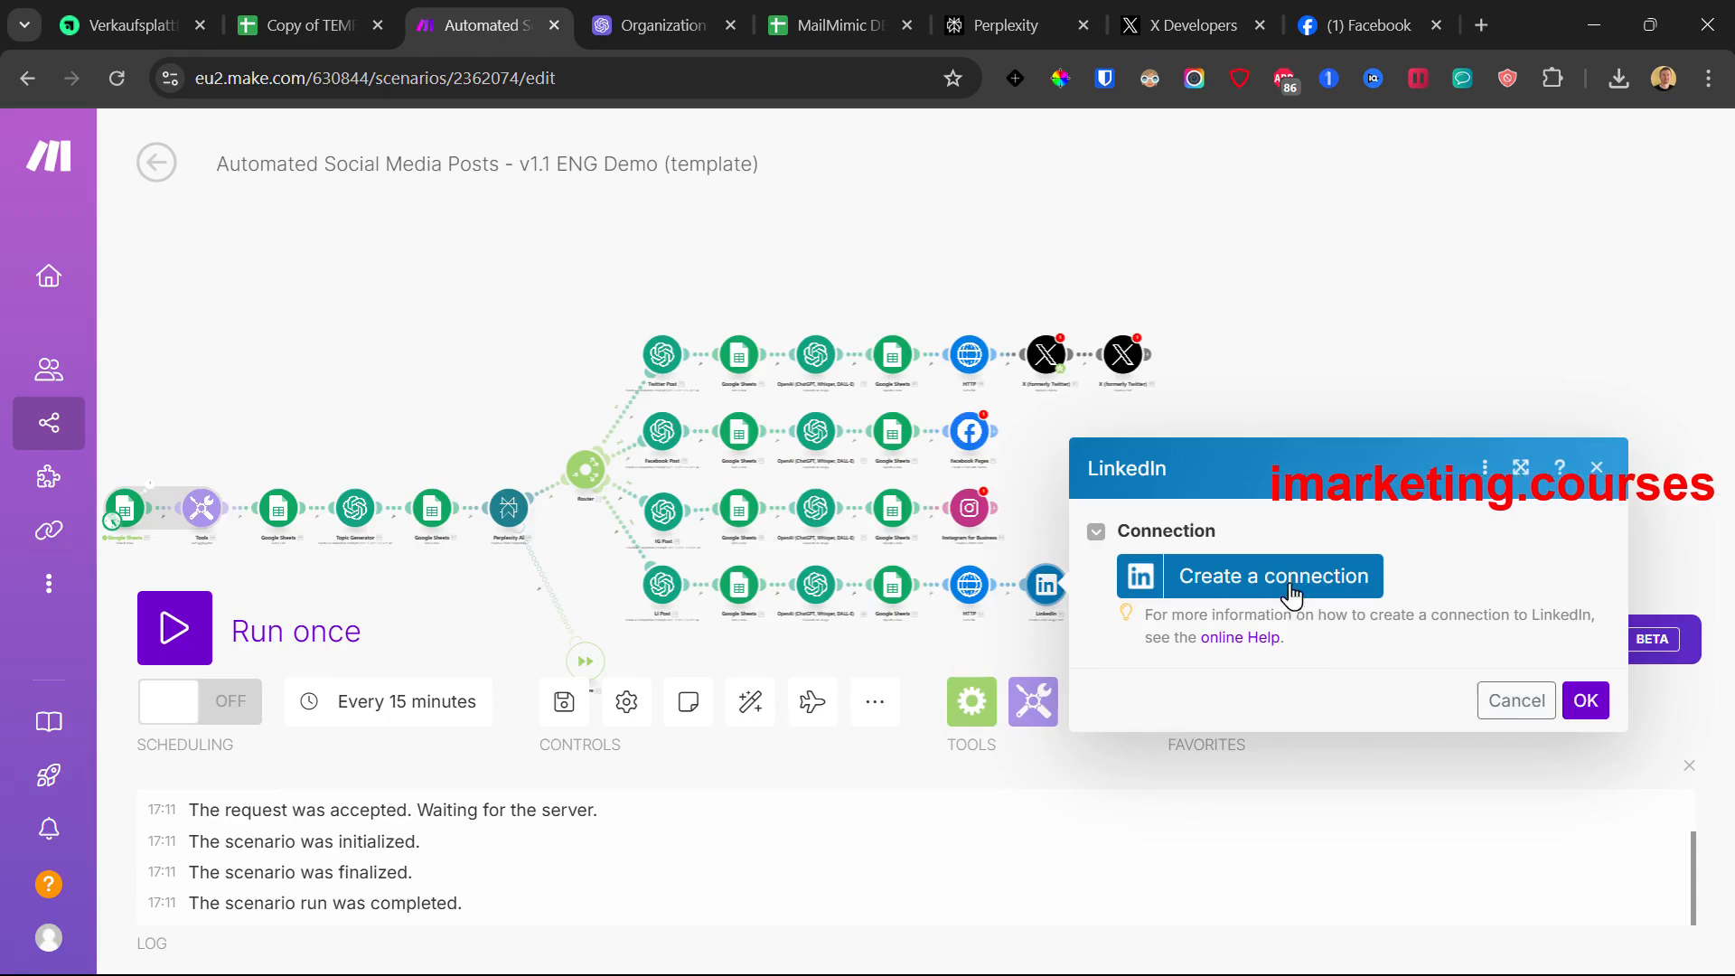
{"action": "left_click", "coordinate": [1298, 583]}
{"action": "left_click", "coordinate": [906, 589]}
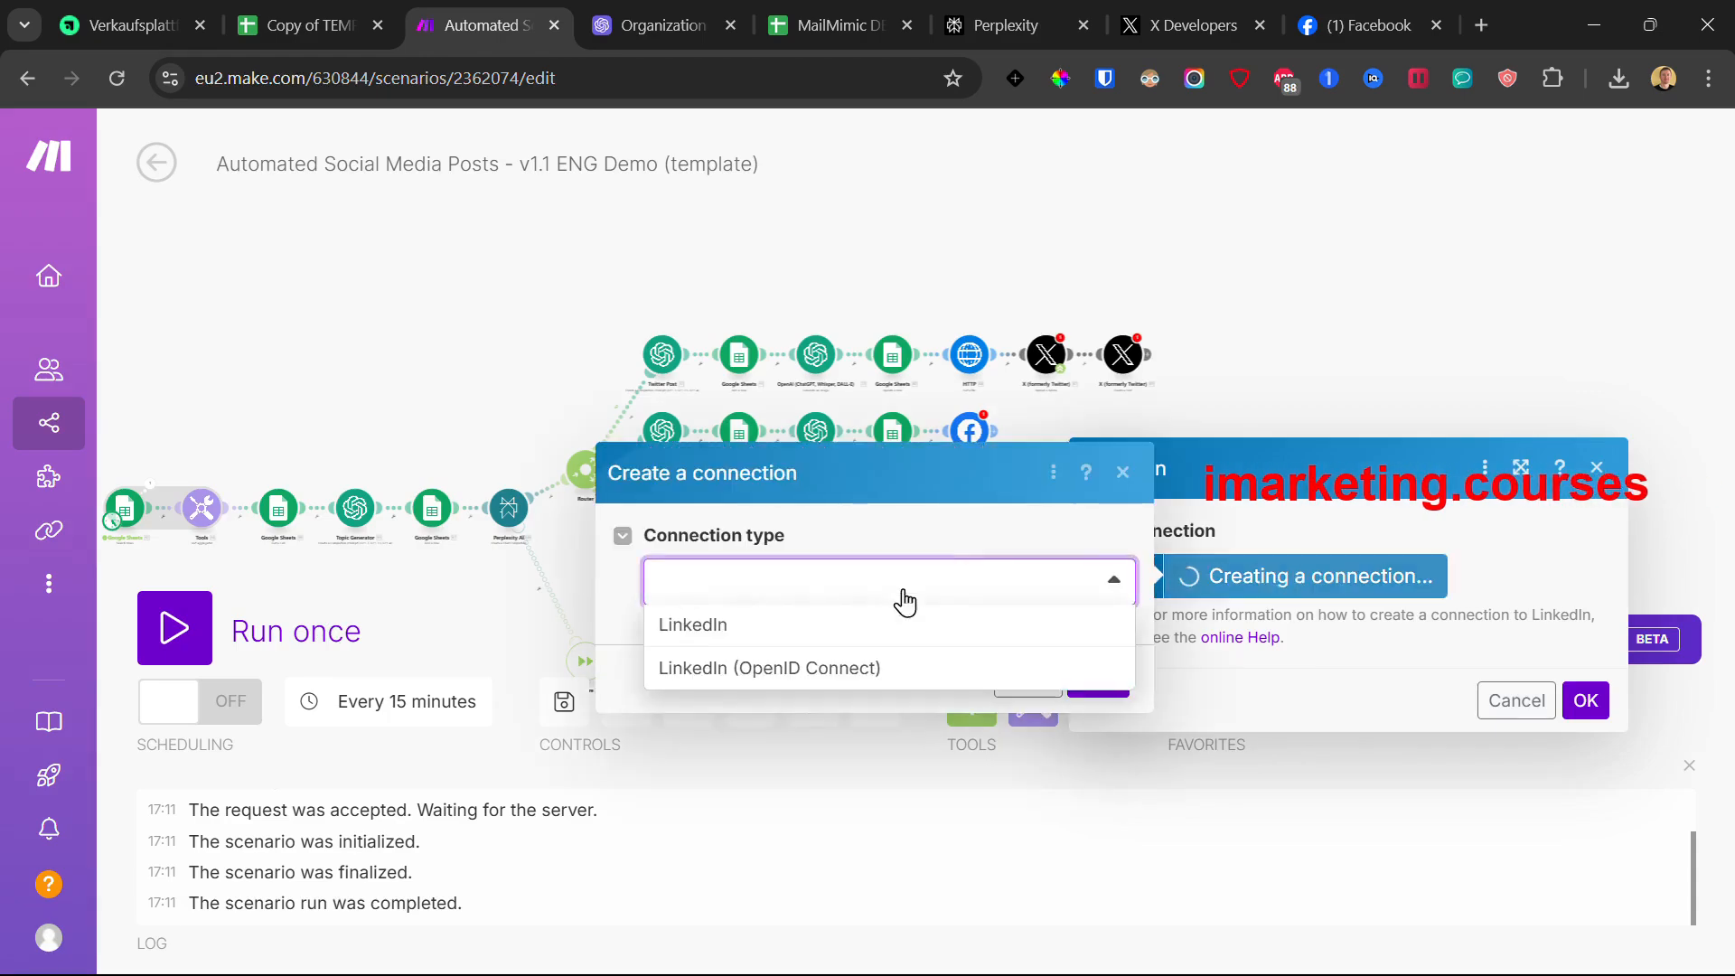
{"action": "left_click", "coordinate": [836, 623]}
{"action": "left_click", "coordinate": [1100, 729]}
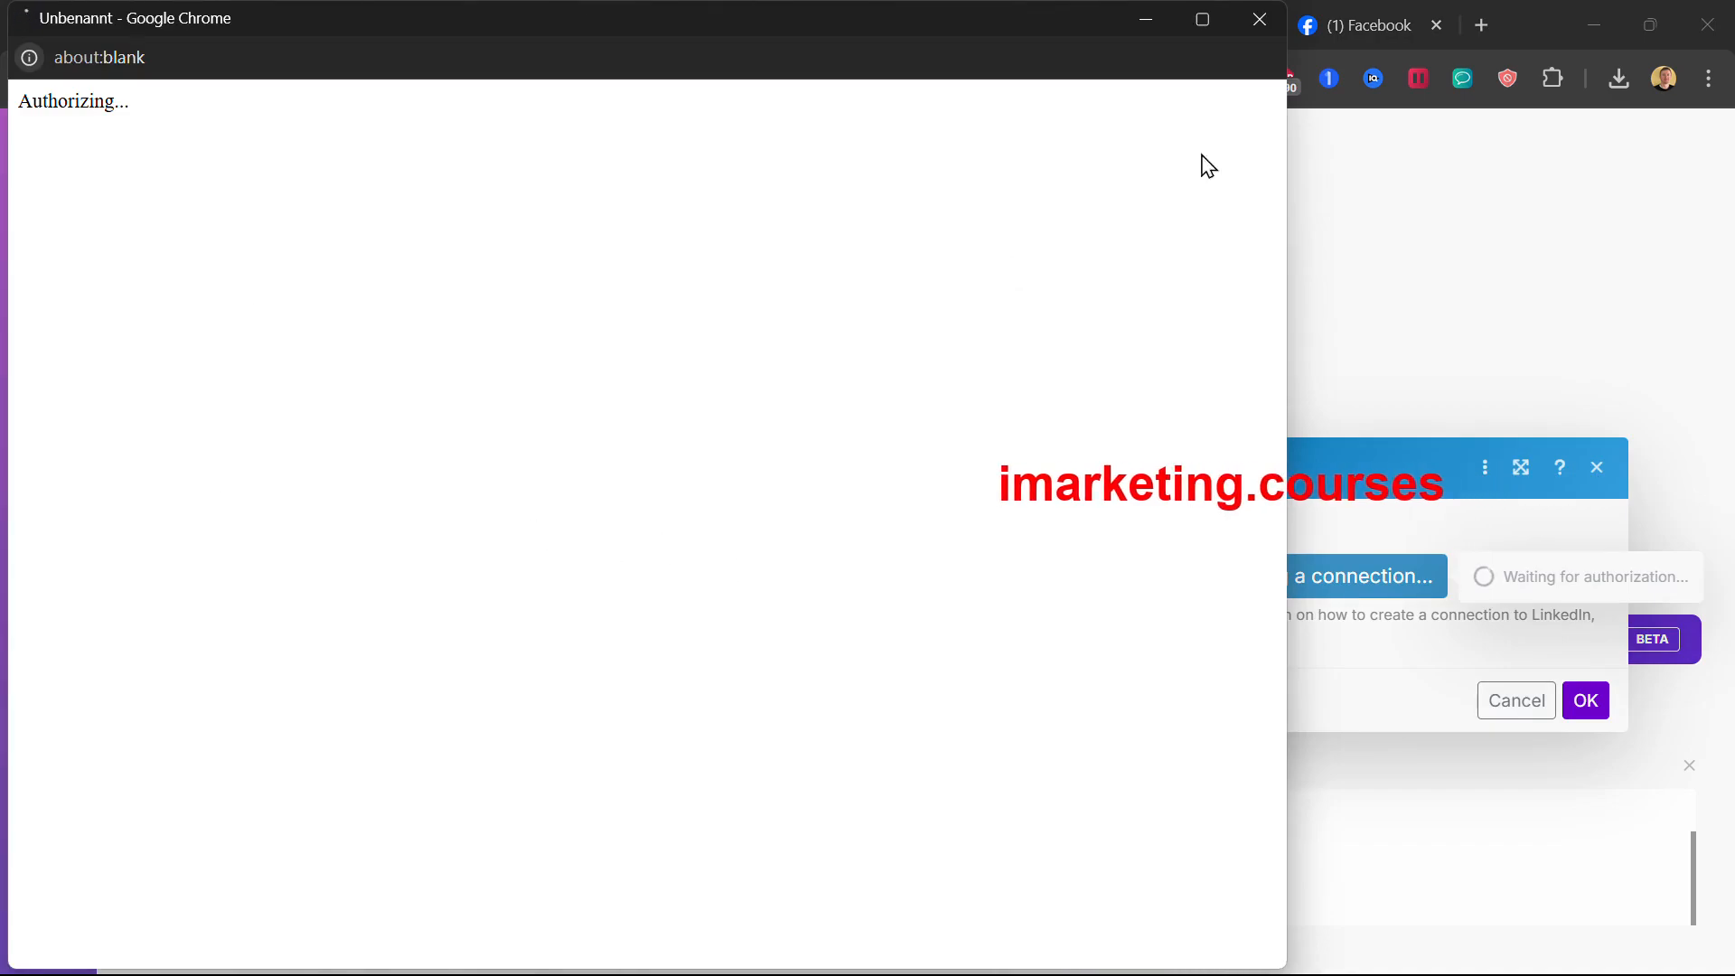
Step: Dismiss the LinkedIn sign-in window and save the scenario, bringing up empty-value warnings
{"action": "left_click", "coordinate": [1260, 19]}
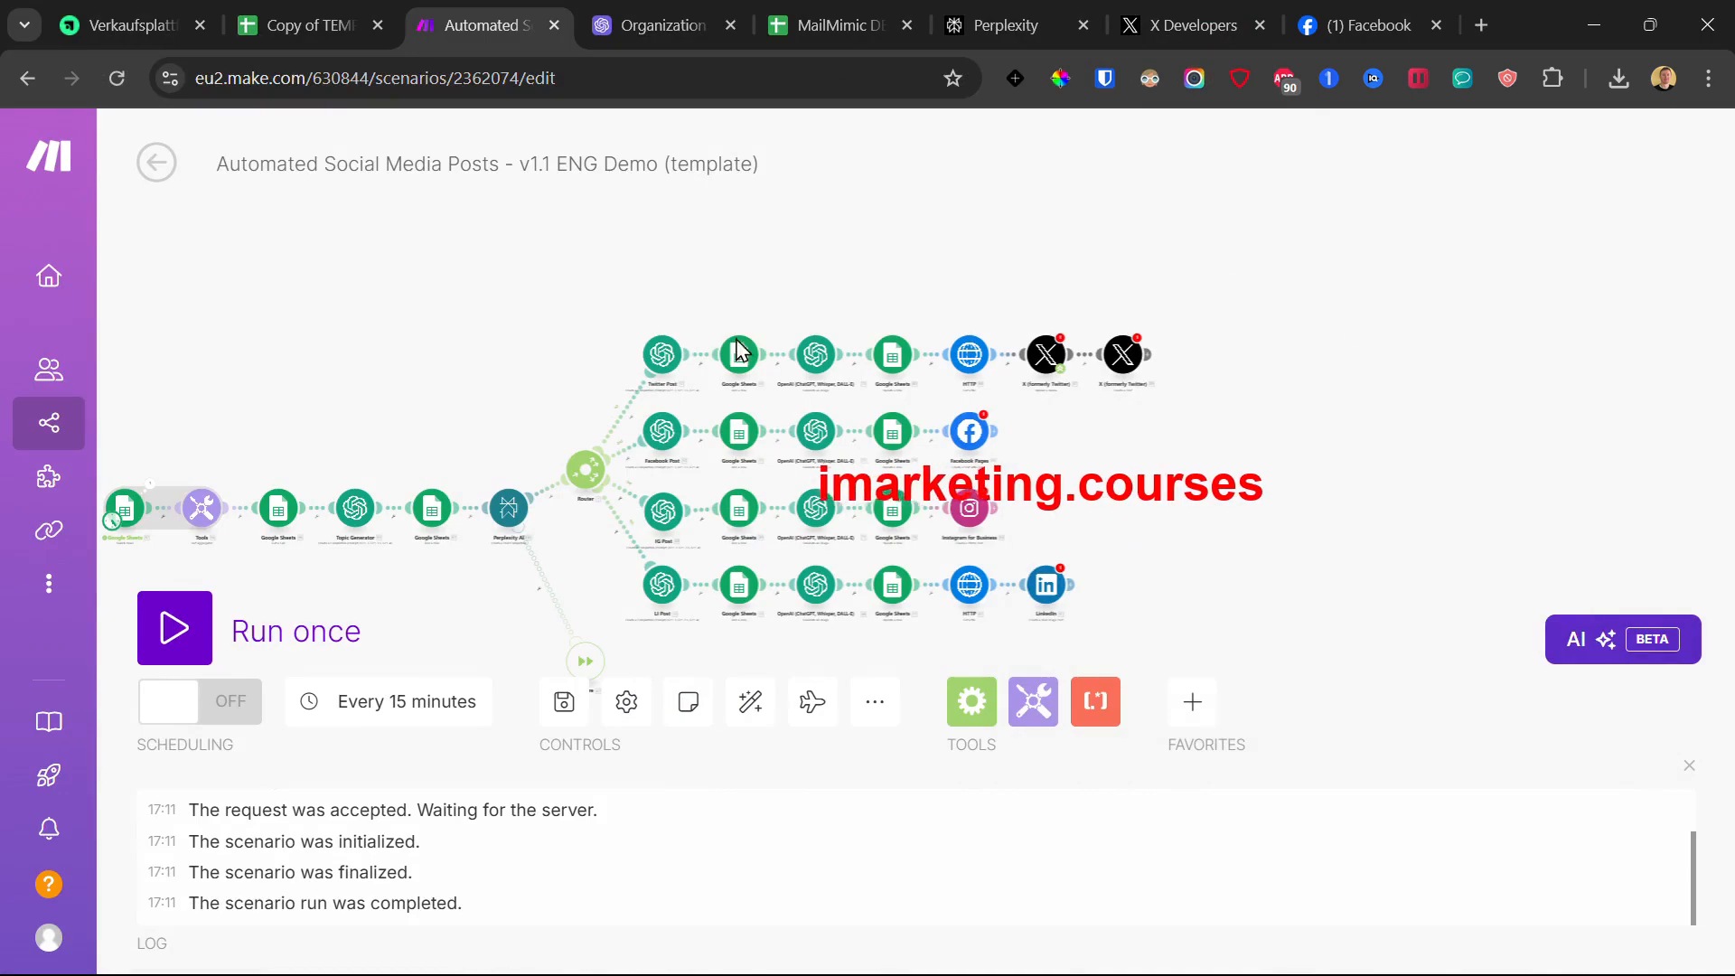
{"action": "left_click_drag", "start_coordinate": [418, 336], "coordinate": [669, 272]}
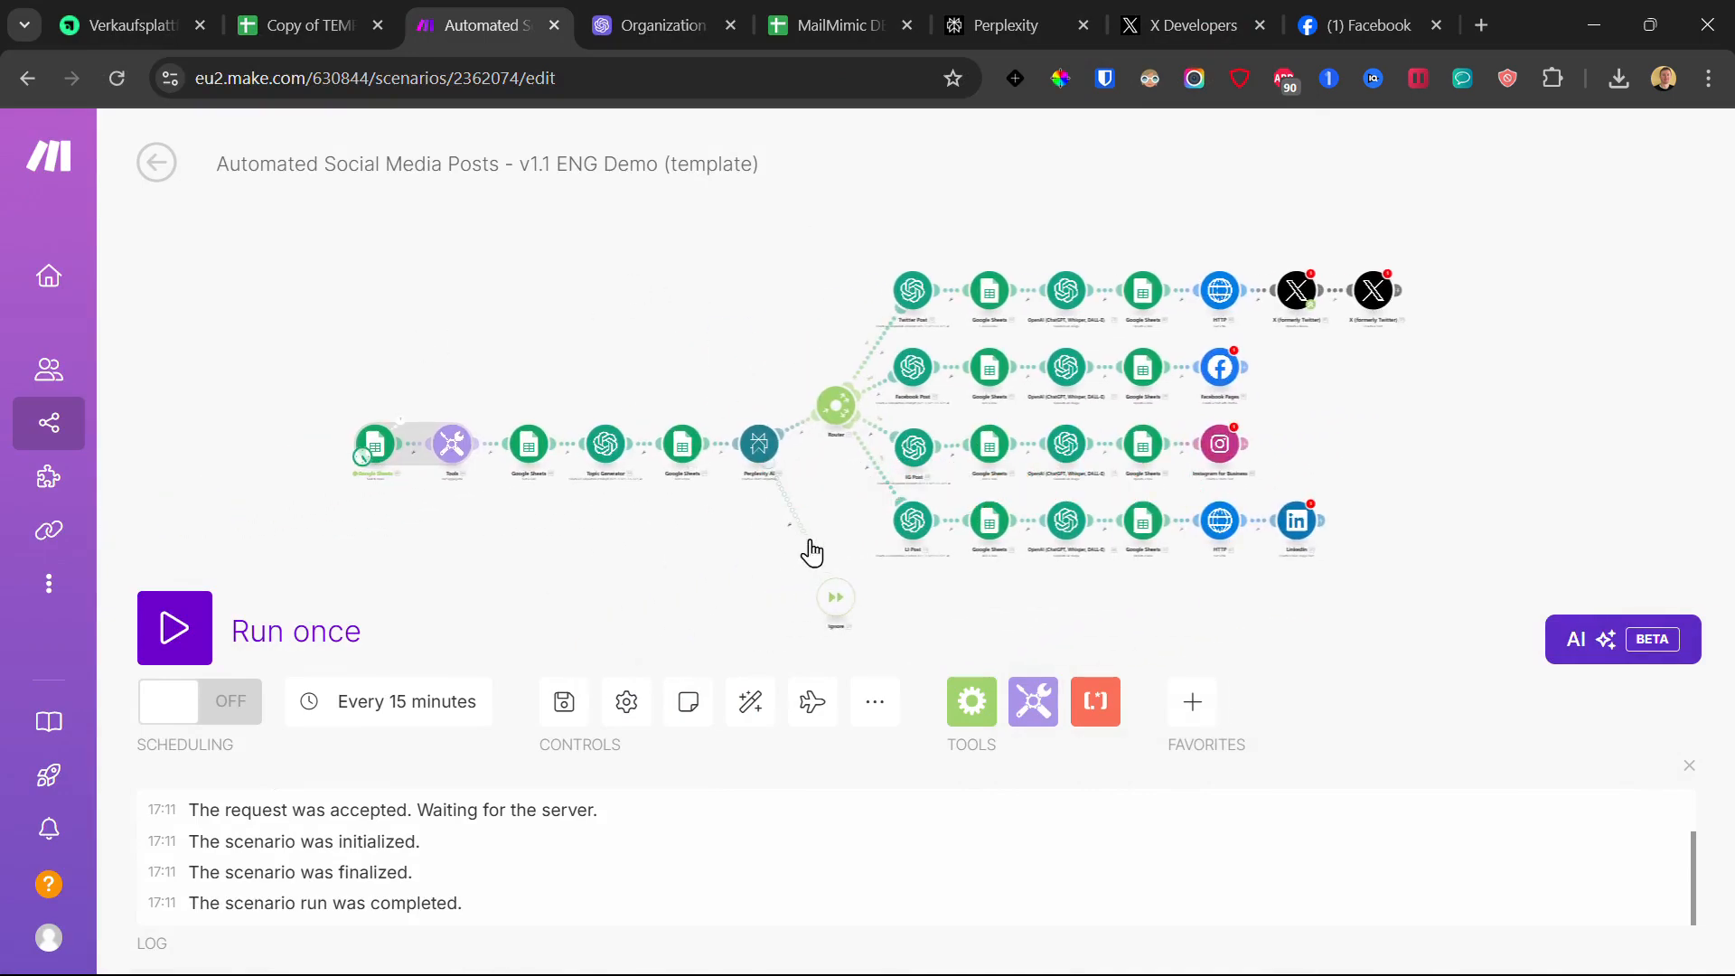
{"action": "left_click", "coordinate": [563, 704]}
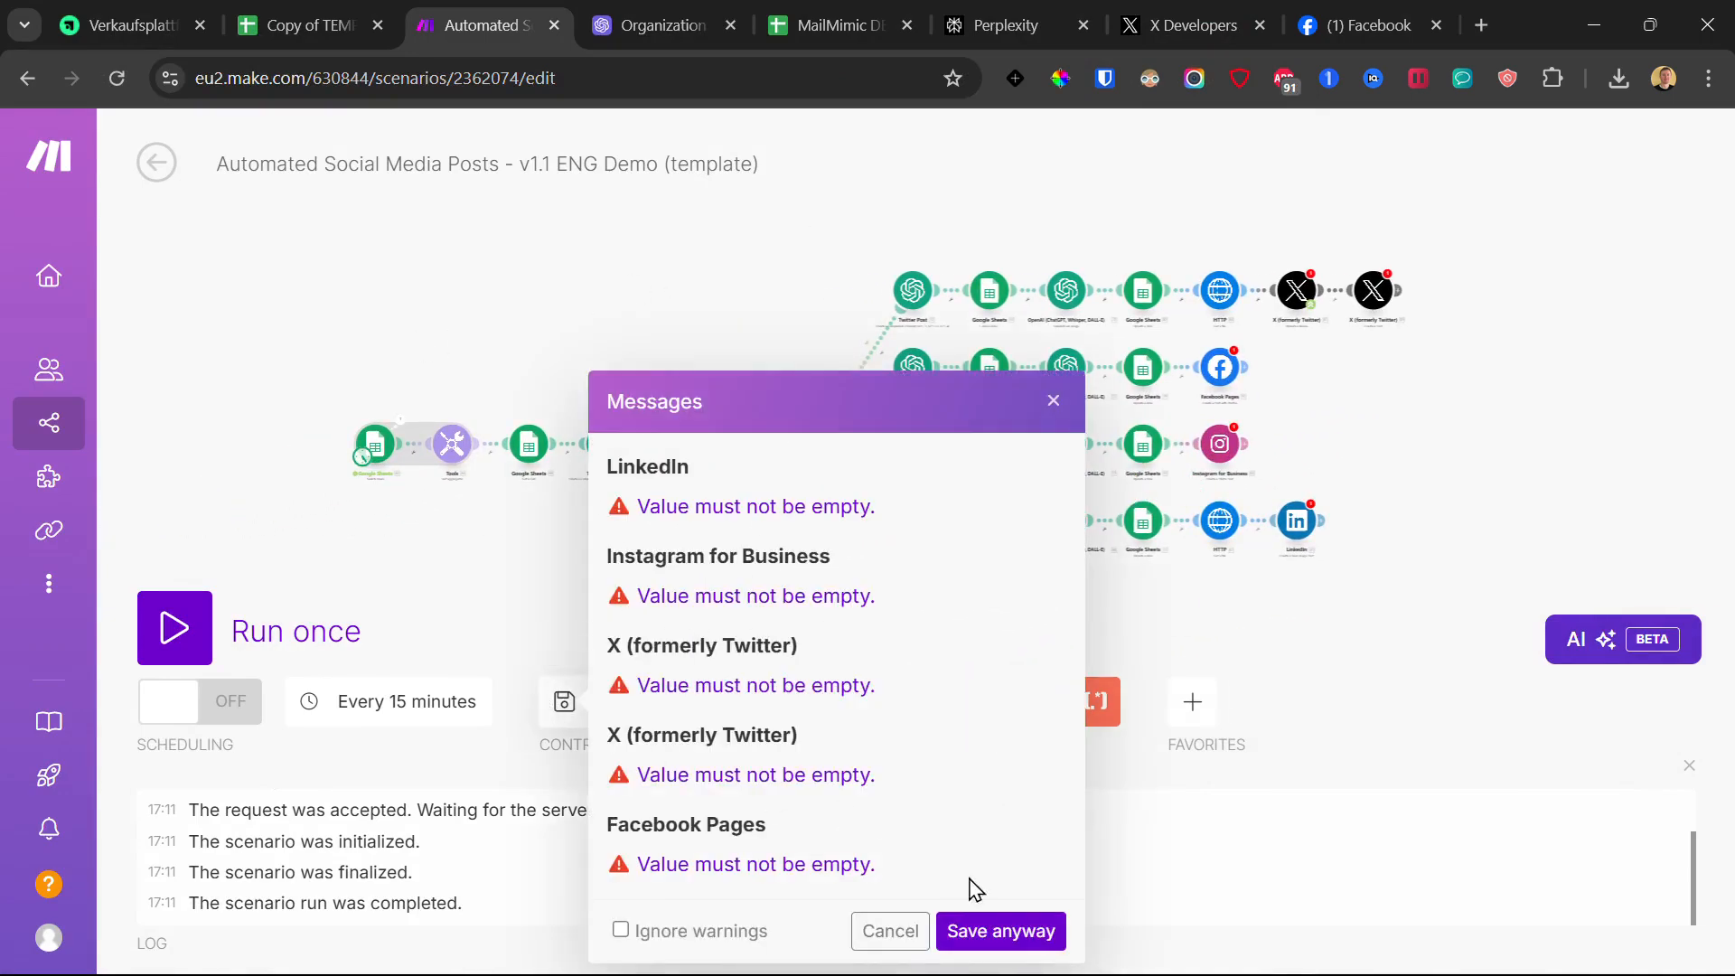
Step: Save despite the empty-value warnings and close the connection-not-found error
{"action": "left_click", "coordinate": [979, 943]}
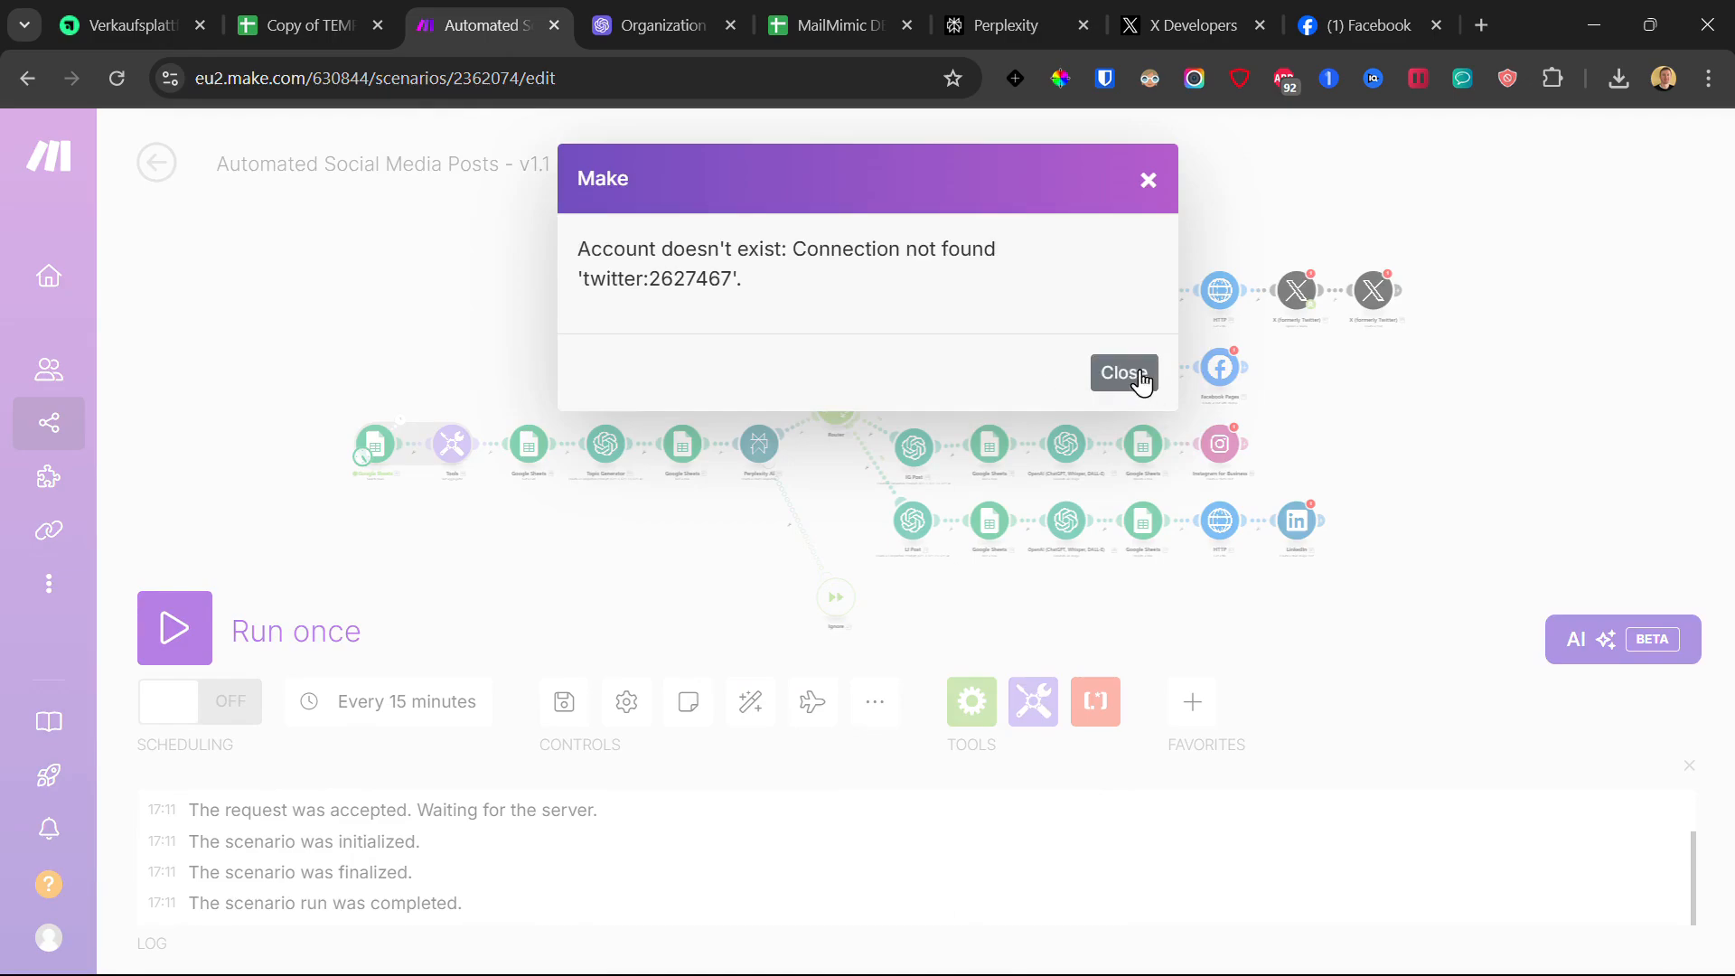
{"action": "left_click_drag", "start_coordinate": [786, 321], "coordinate": [753, 281]}
{"action": "left_click", "coordinate": [592, 249]}
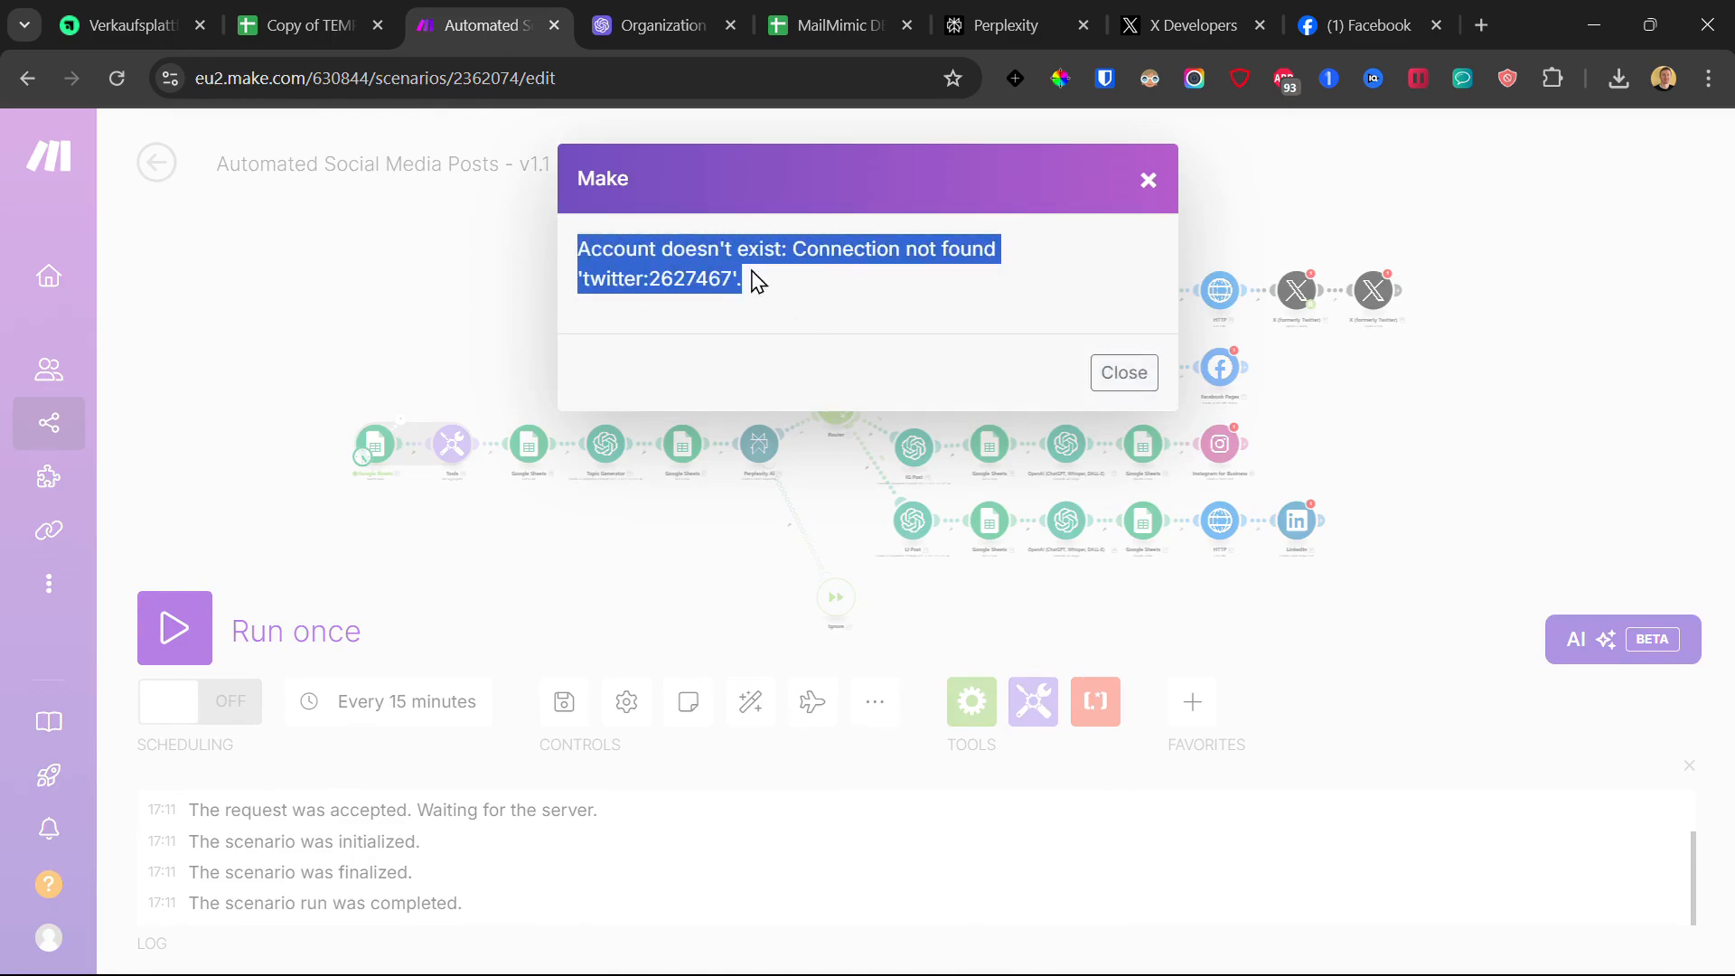
{"action": "left_click", "coordinate": [1164, 185]}
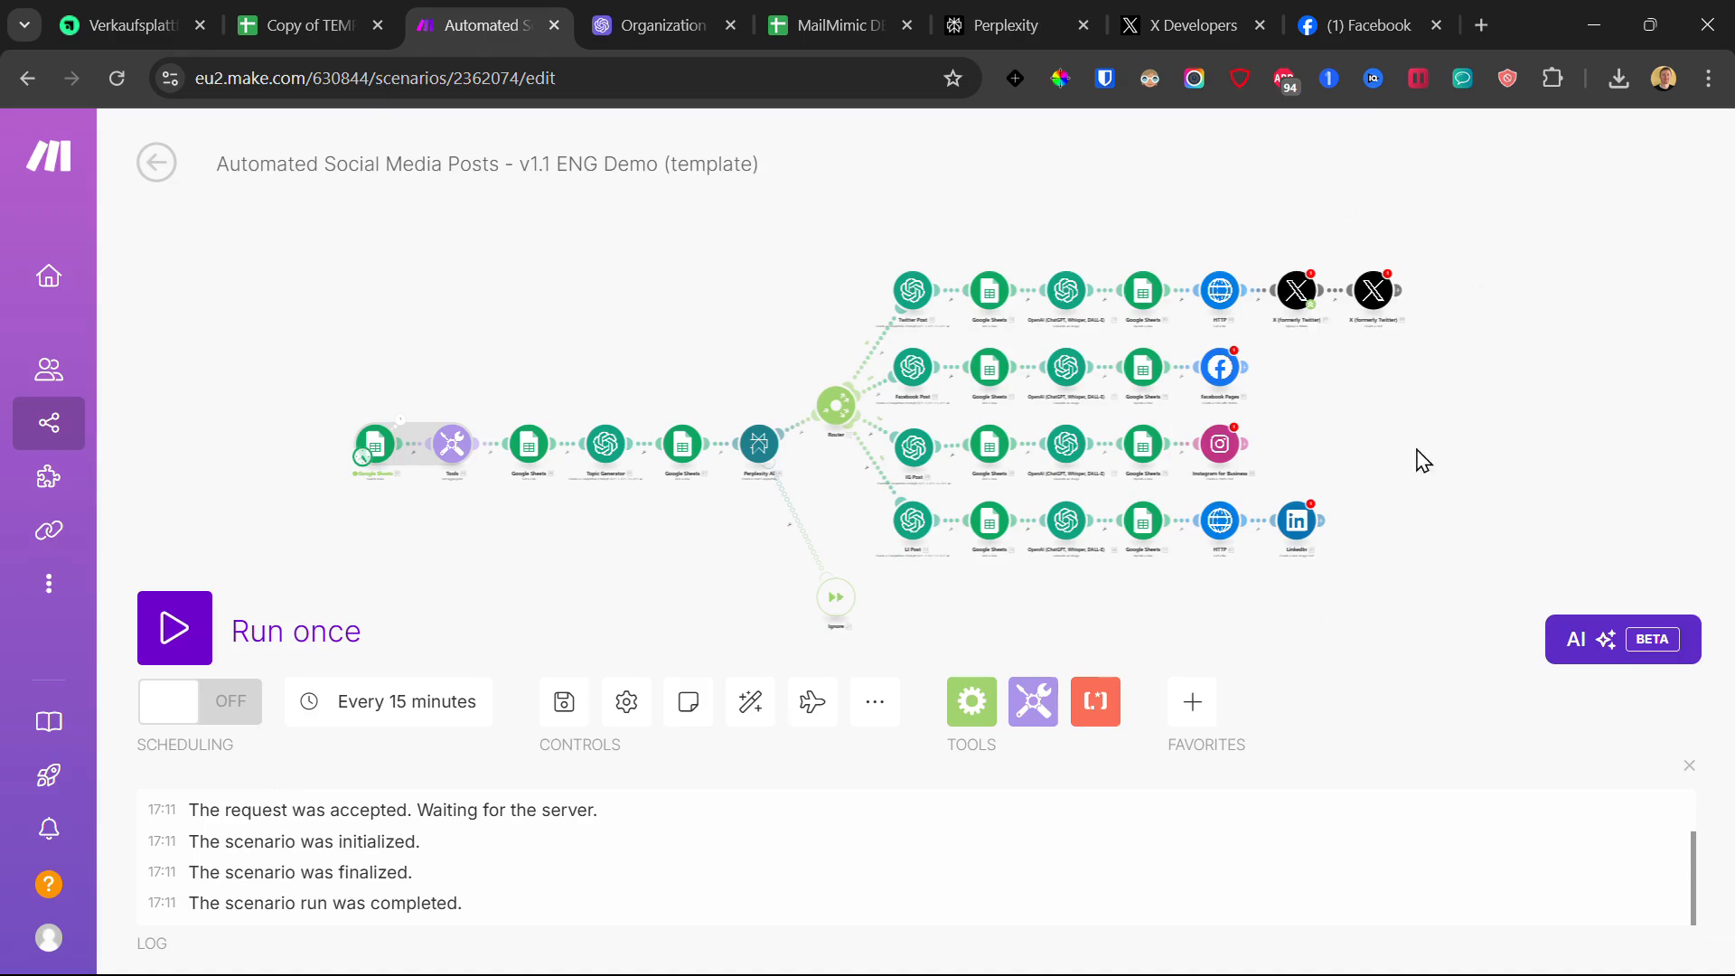
{"action": "scroll", "coordinate": [1408, 421], "scroll_direction": "up", "scroll_amount": 2}
{"action": "left_click_drag", "start_coordinate": [1337, 383], "coordinate": [1270, 360]}
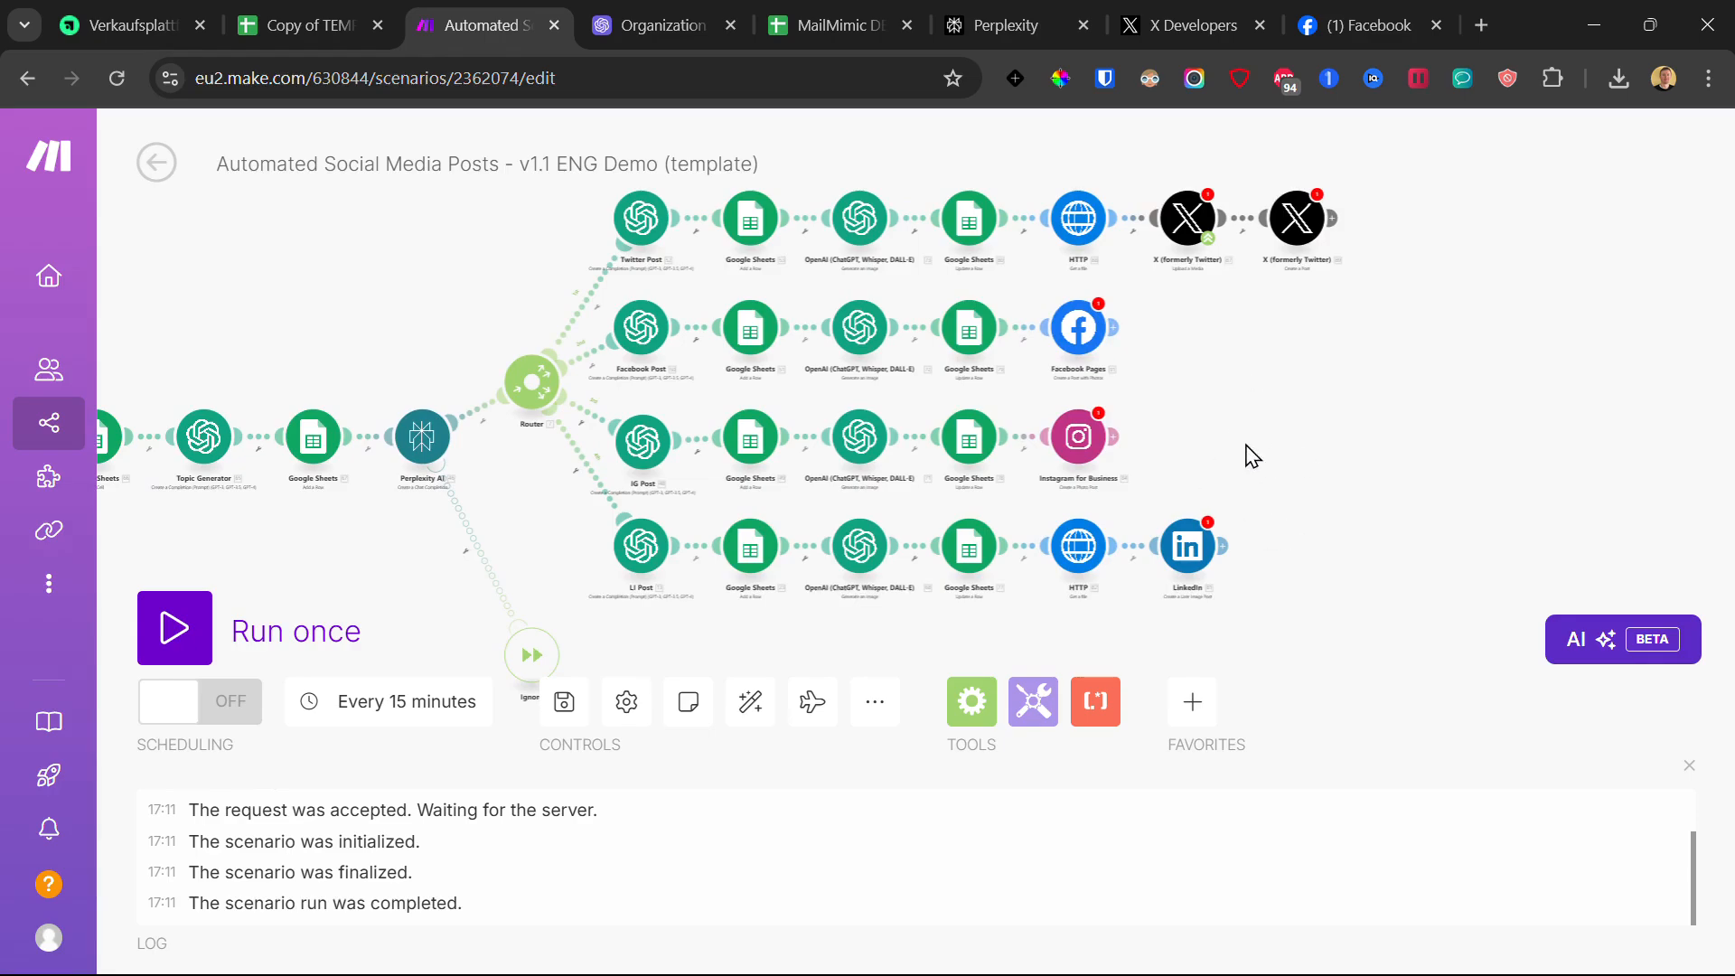
Step: Delete the Facebook and Instagram branch modules, auto-align the rest, and save with Ctrl+S
{"action": "left_click_drag", "start_coordinate": [1154, 456], "coordinate": [627, 336]}
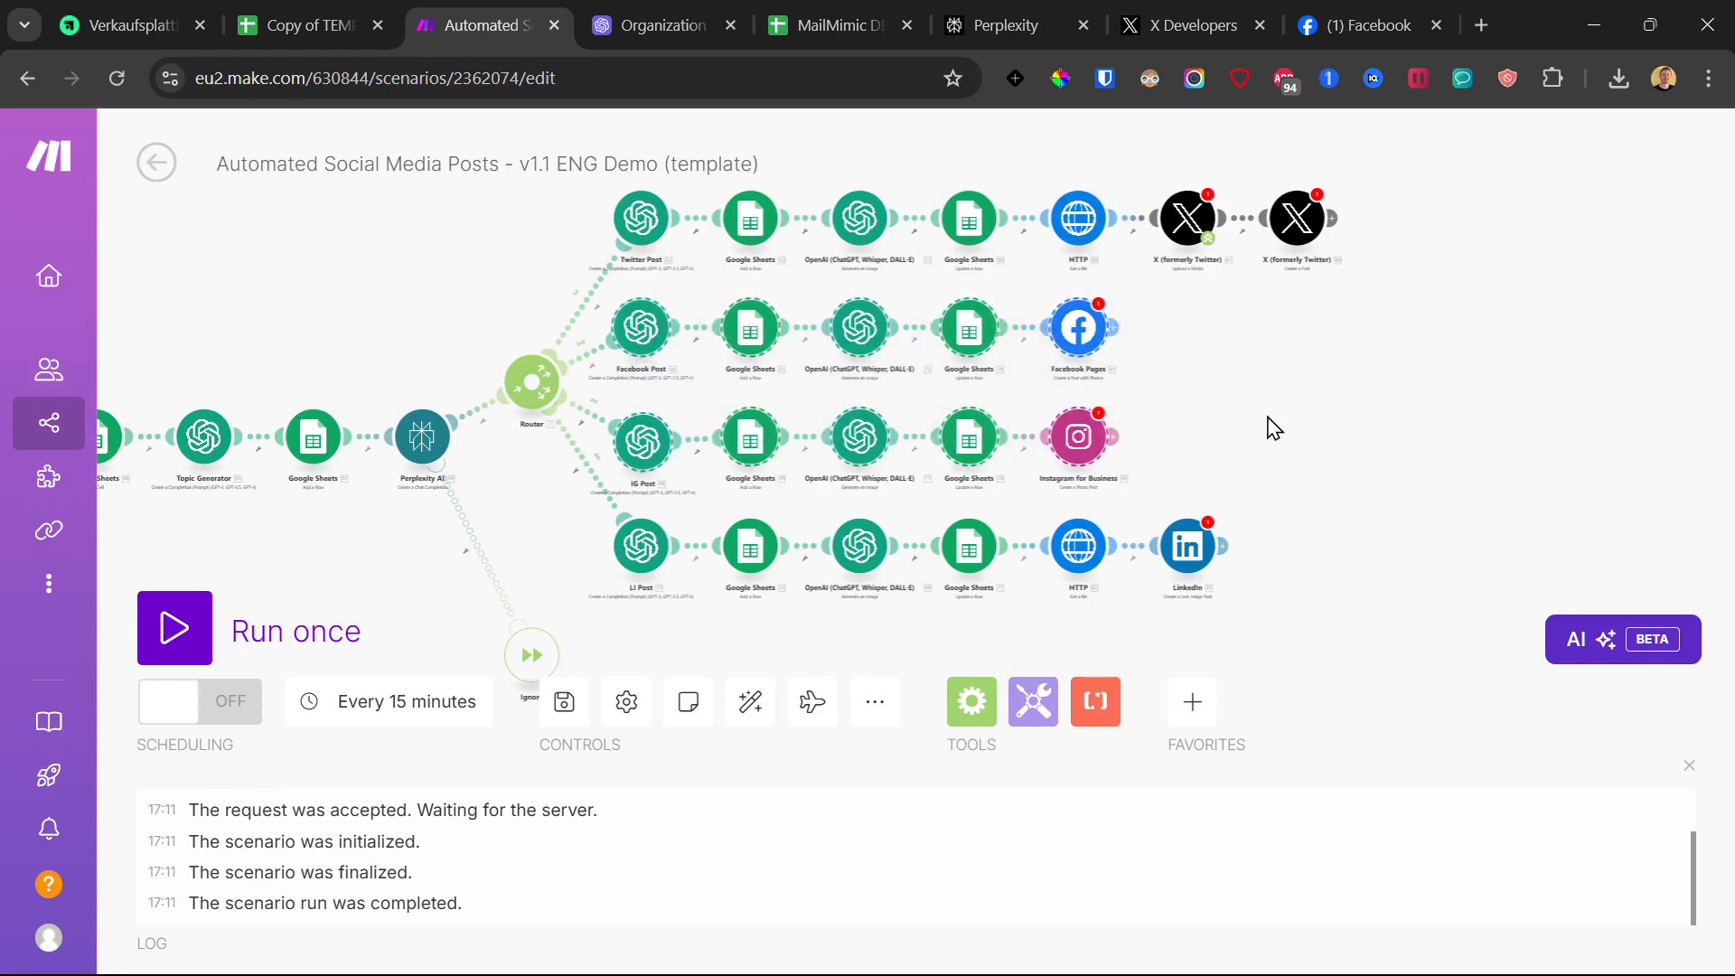
{"action": "key", "text": "Delete"}
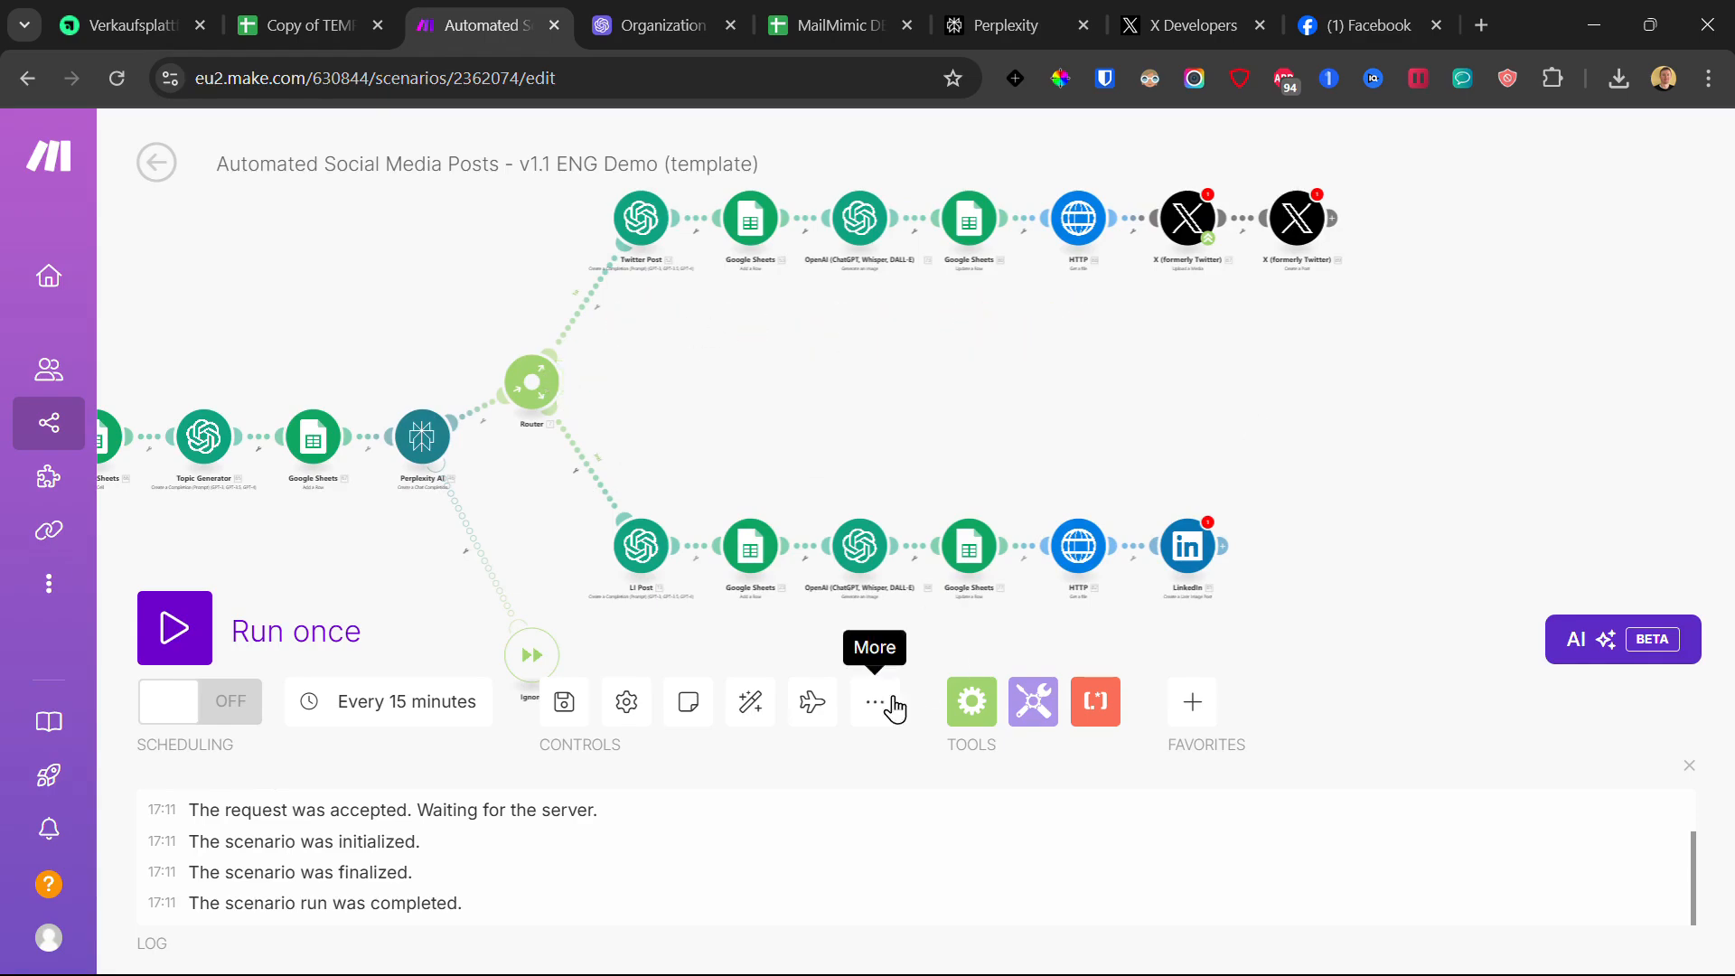
{"action": "left_click", "coordinate": [751, 704]}
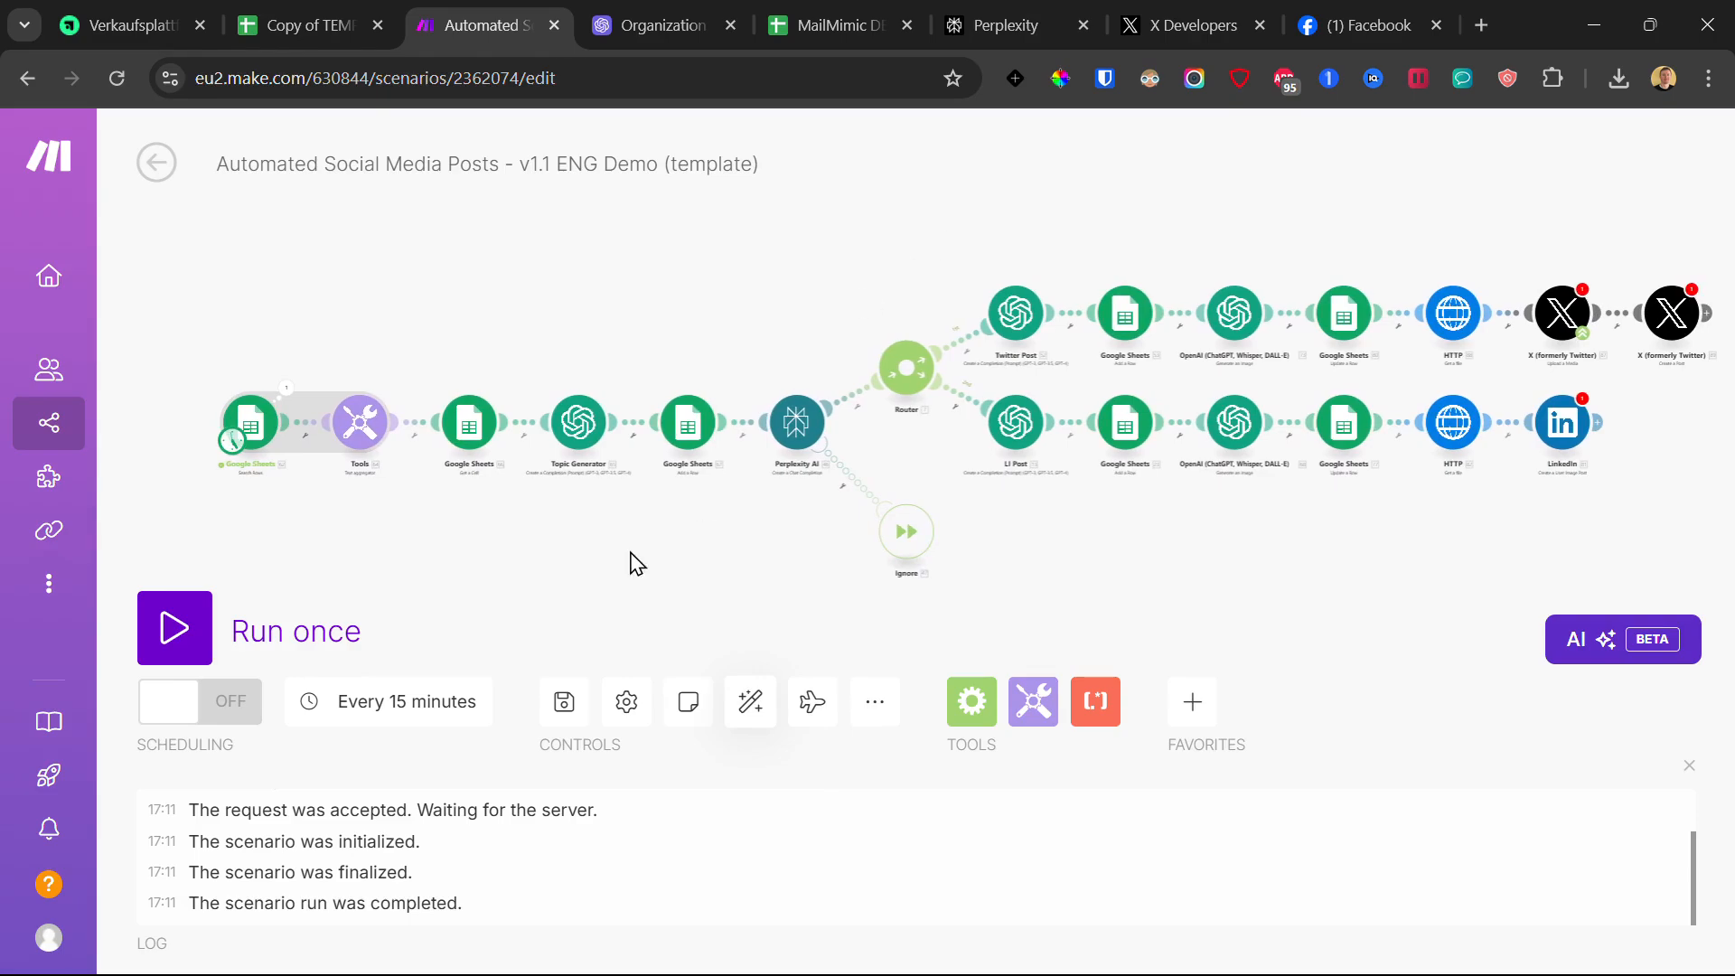
{"action": "key", "text": "ctrl+s"}
Step: Browse the trigger's run options (every day, days of the week) but keep the 15-minute schedule
{"action": "left_click", "coordinate": [233, 444]}
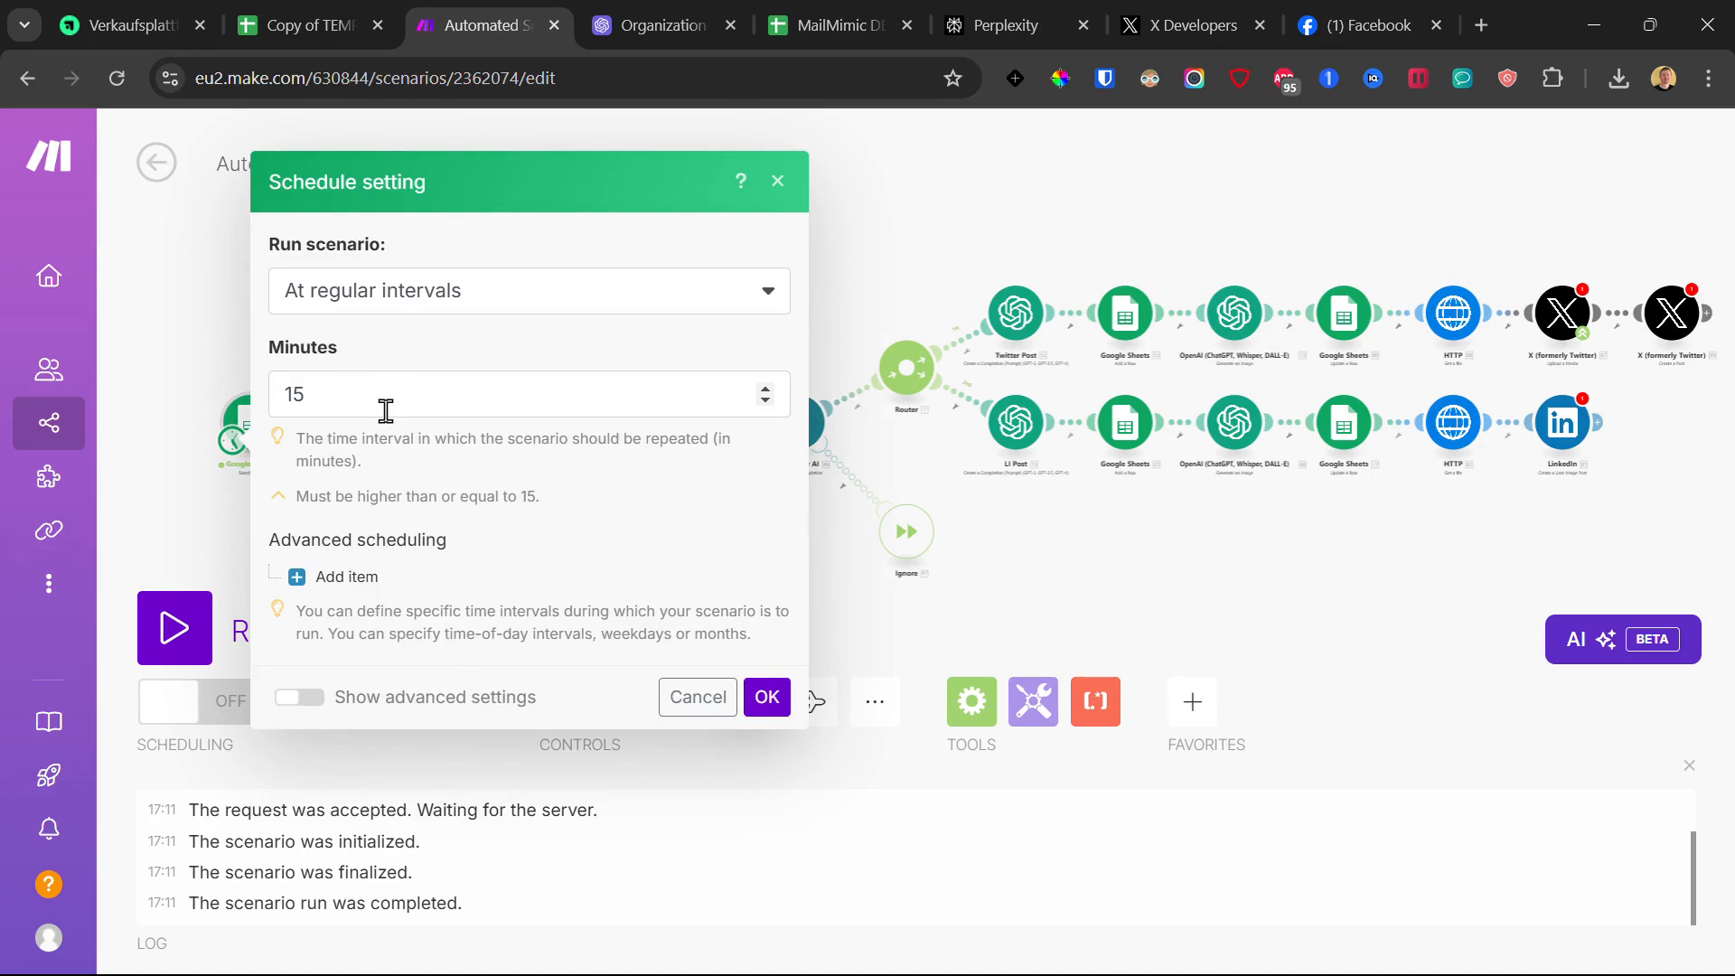
{"action": "left_click", "coordinate": [425, 280]}
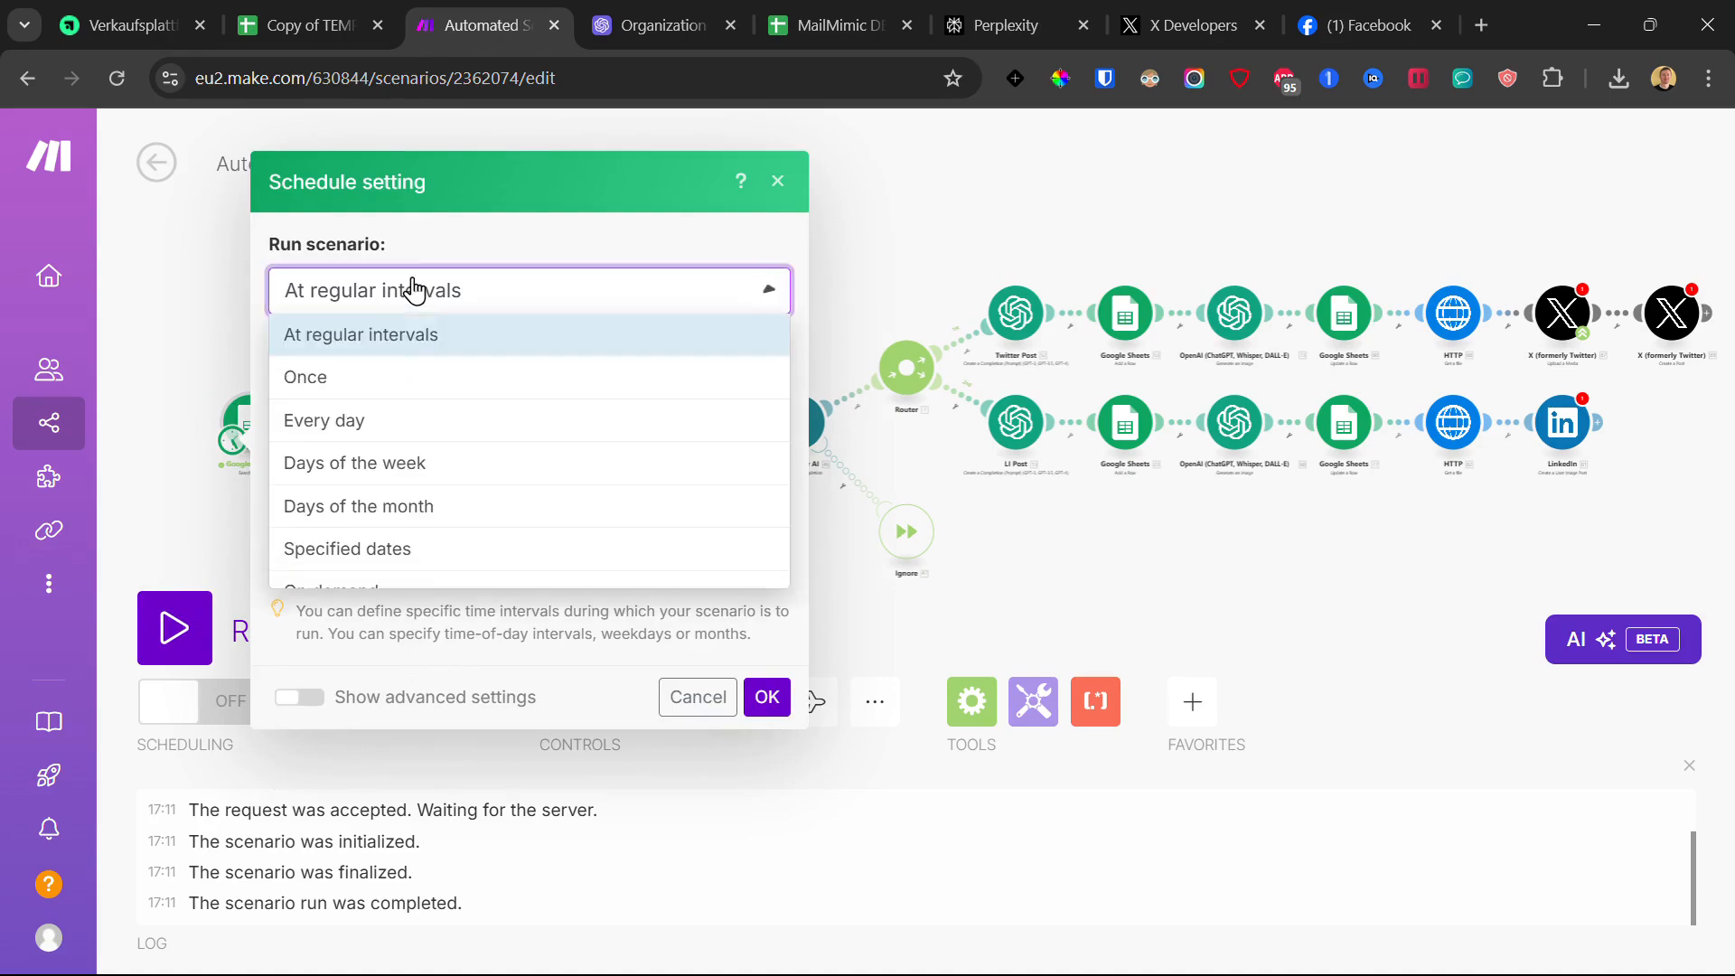
{"action": "left_click", "coordinate": [371, 419]}
{"action": "left_click", "coordinate": [390, 470]}
{"action": "left_click", "coordinate": [389, 380]}
{"action": "left_click", "coordinate": [395, 553]}
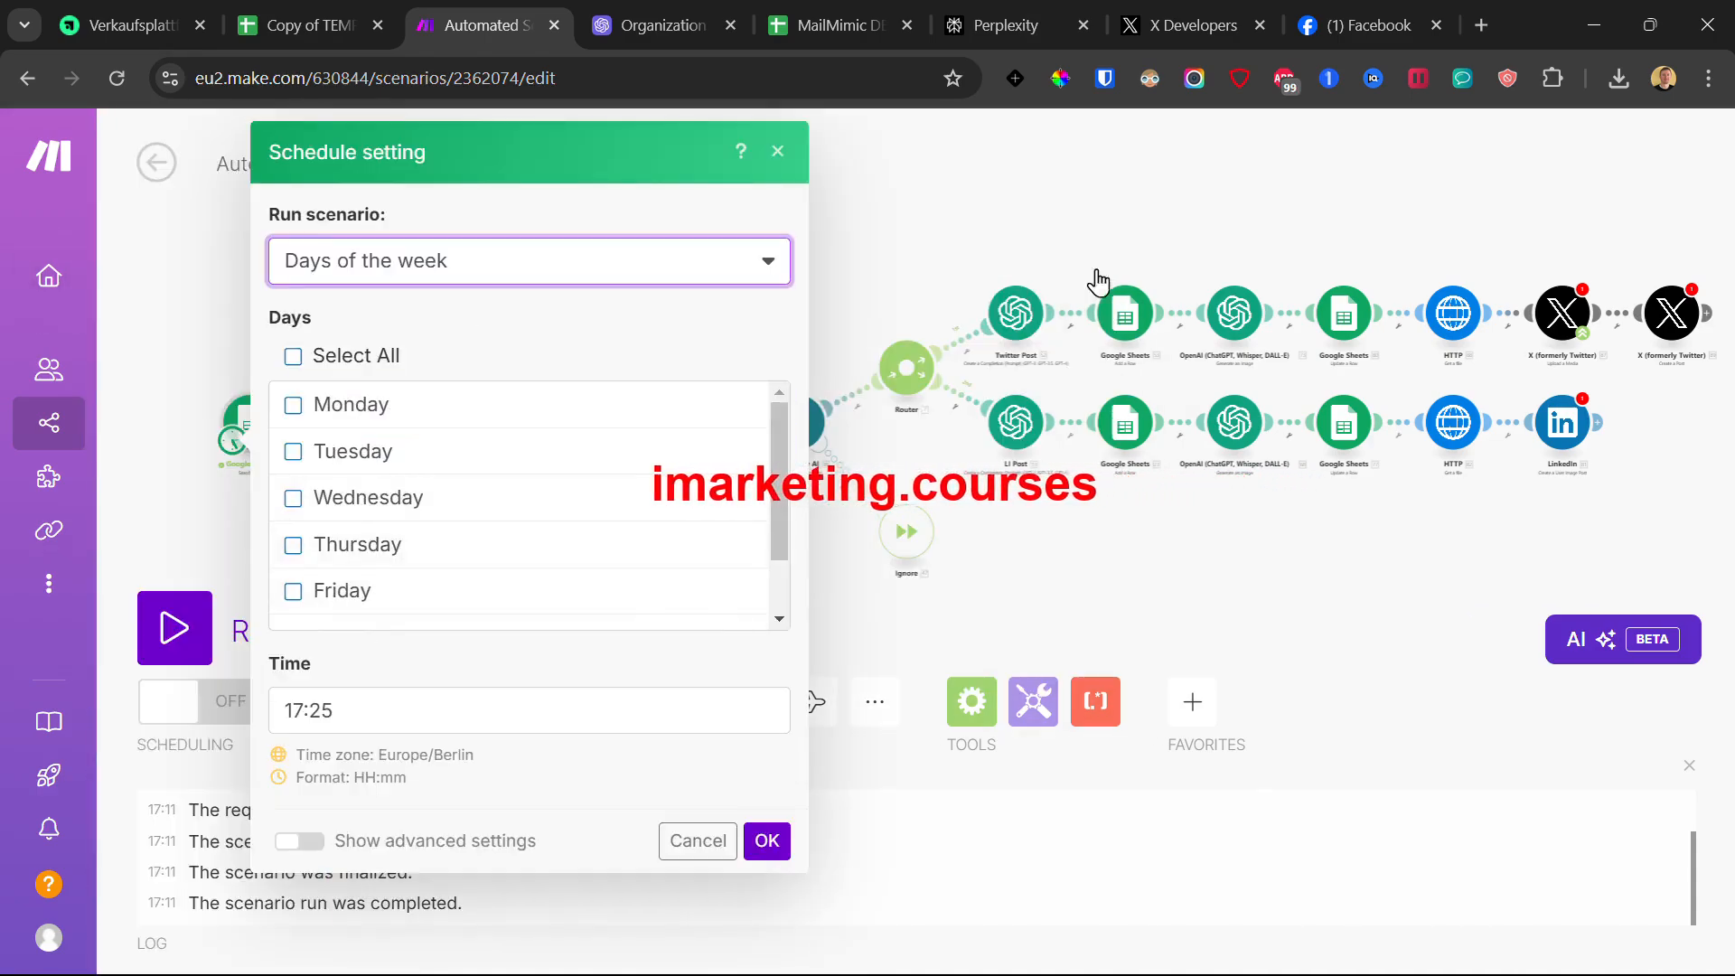
{"action": "left_click", "coordinate": [778, 152]}
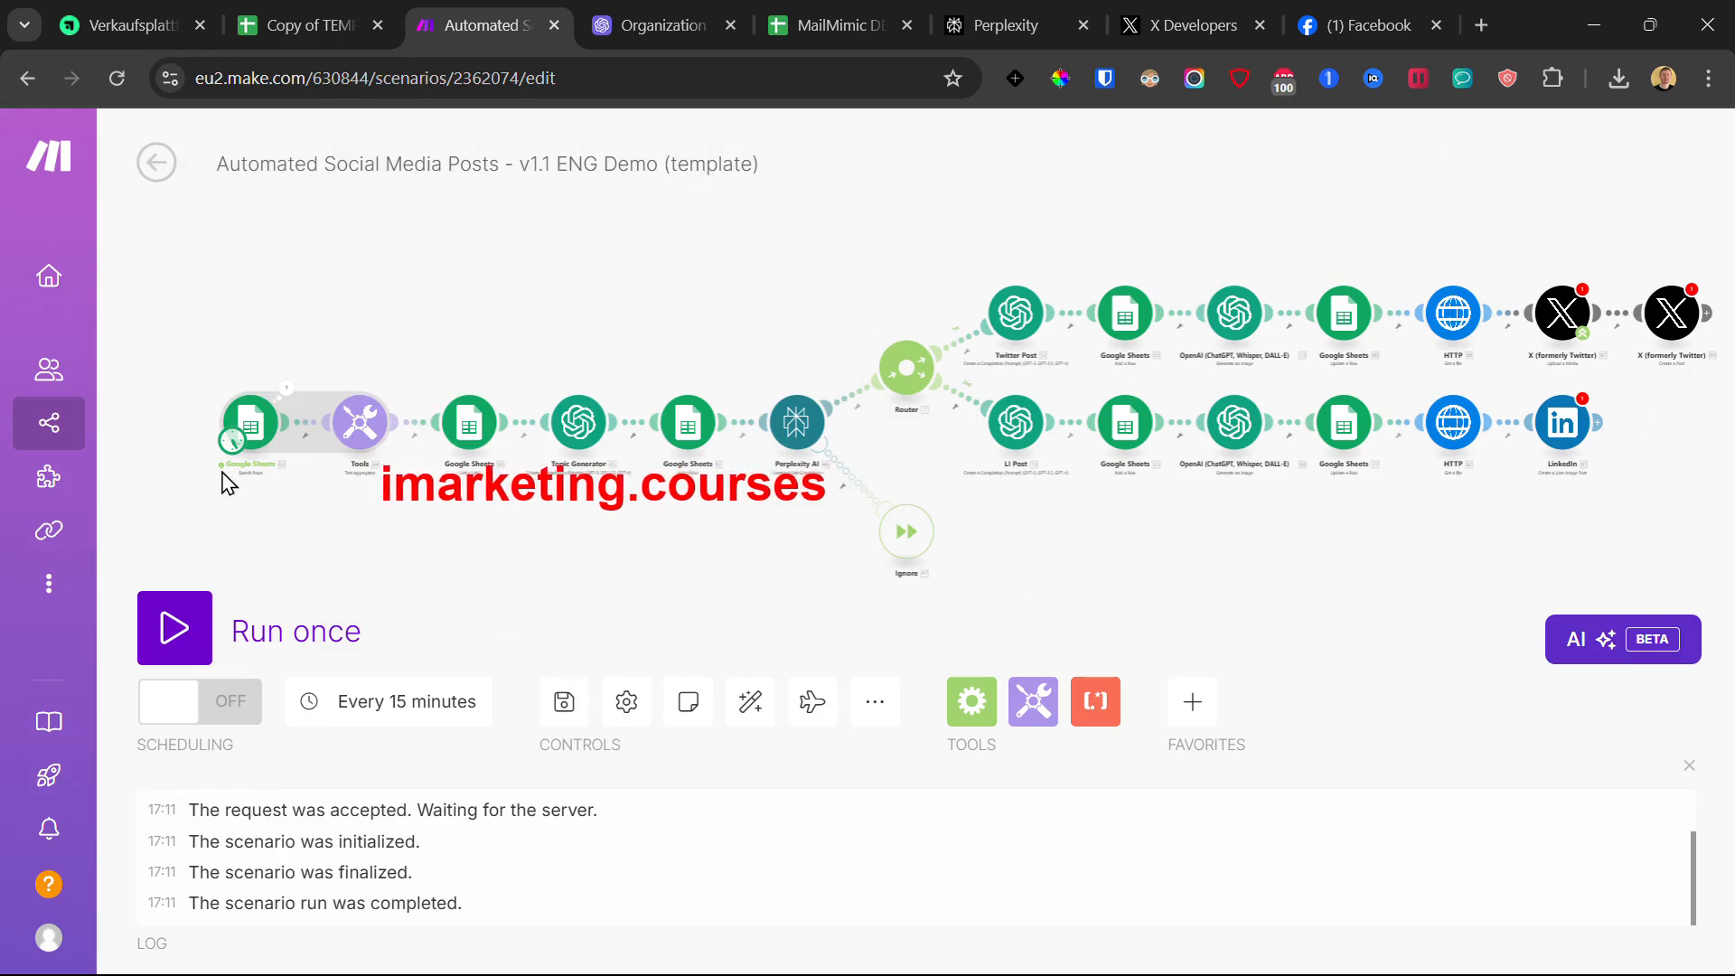
{"action": "left_click", "coordinate": [233, 442]}
{"action": "left_click", "coordinate": [178, 353]}
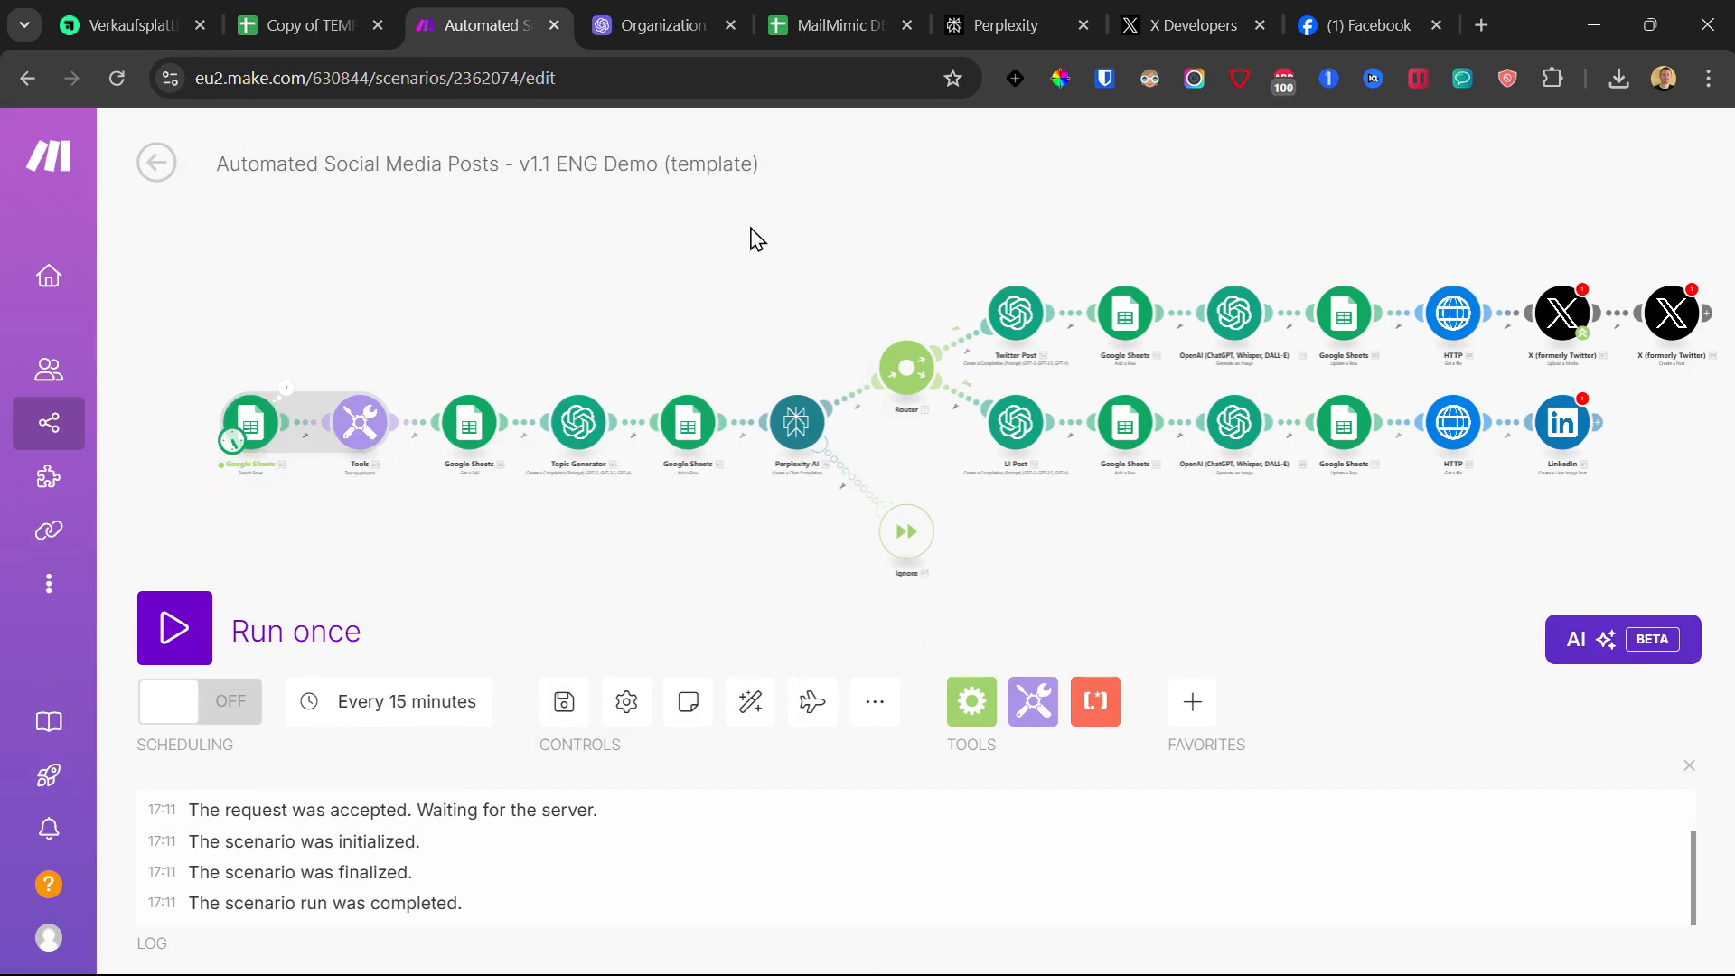
Step: In the template spreadsheet, select the Main Topic or Niche cells A1:A13
{"action": "left_click", "coordinate": [348, 7]}
{"action": "left_click_drag", "start_coordinate": [374, 436], "coordinate": [376, 447]}
{"action": "left_click_drag", "start_coordinate": [135, 328], "coordinate": [208, 655]}
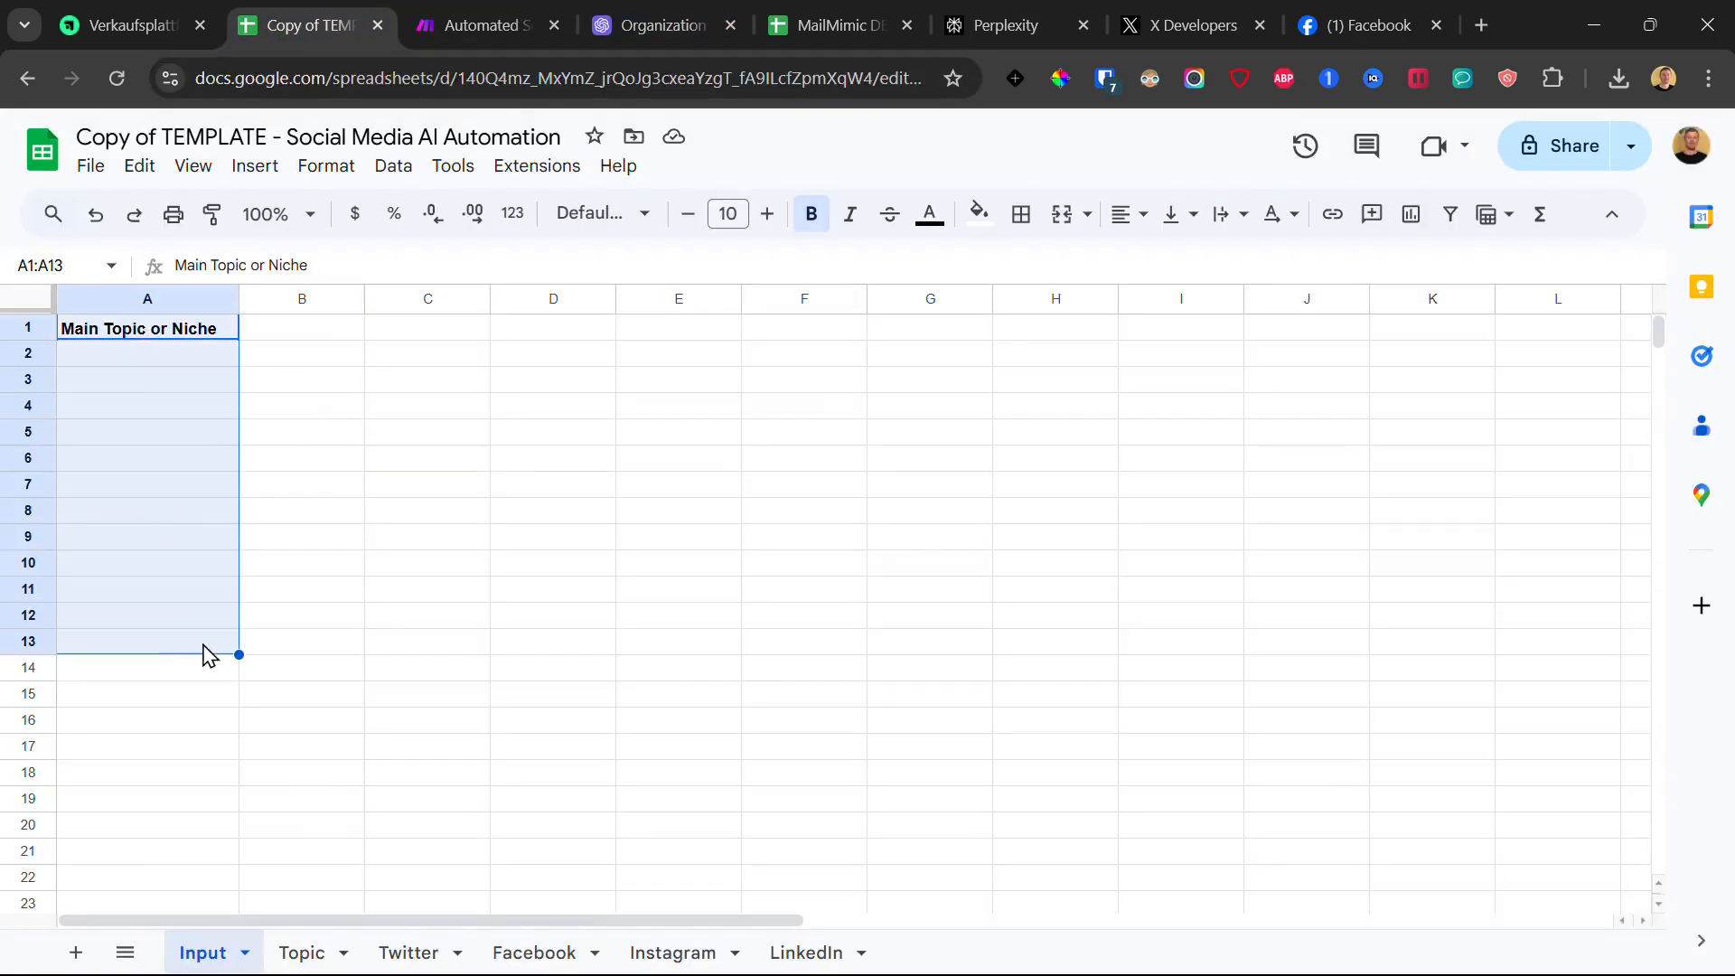
Step: Check the Topic, Facebook, Instagram, LinkedIn and Input sheets, then go back to the Make scenario
{"action": "left_click", "coordinate": [326, 953]}
{"action": "left_click", "coordinate": [541, 956]}
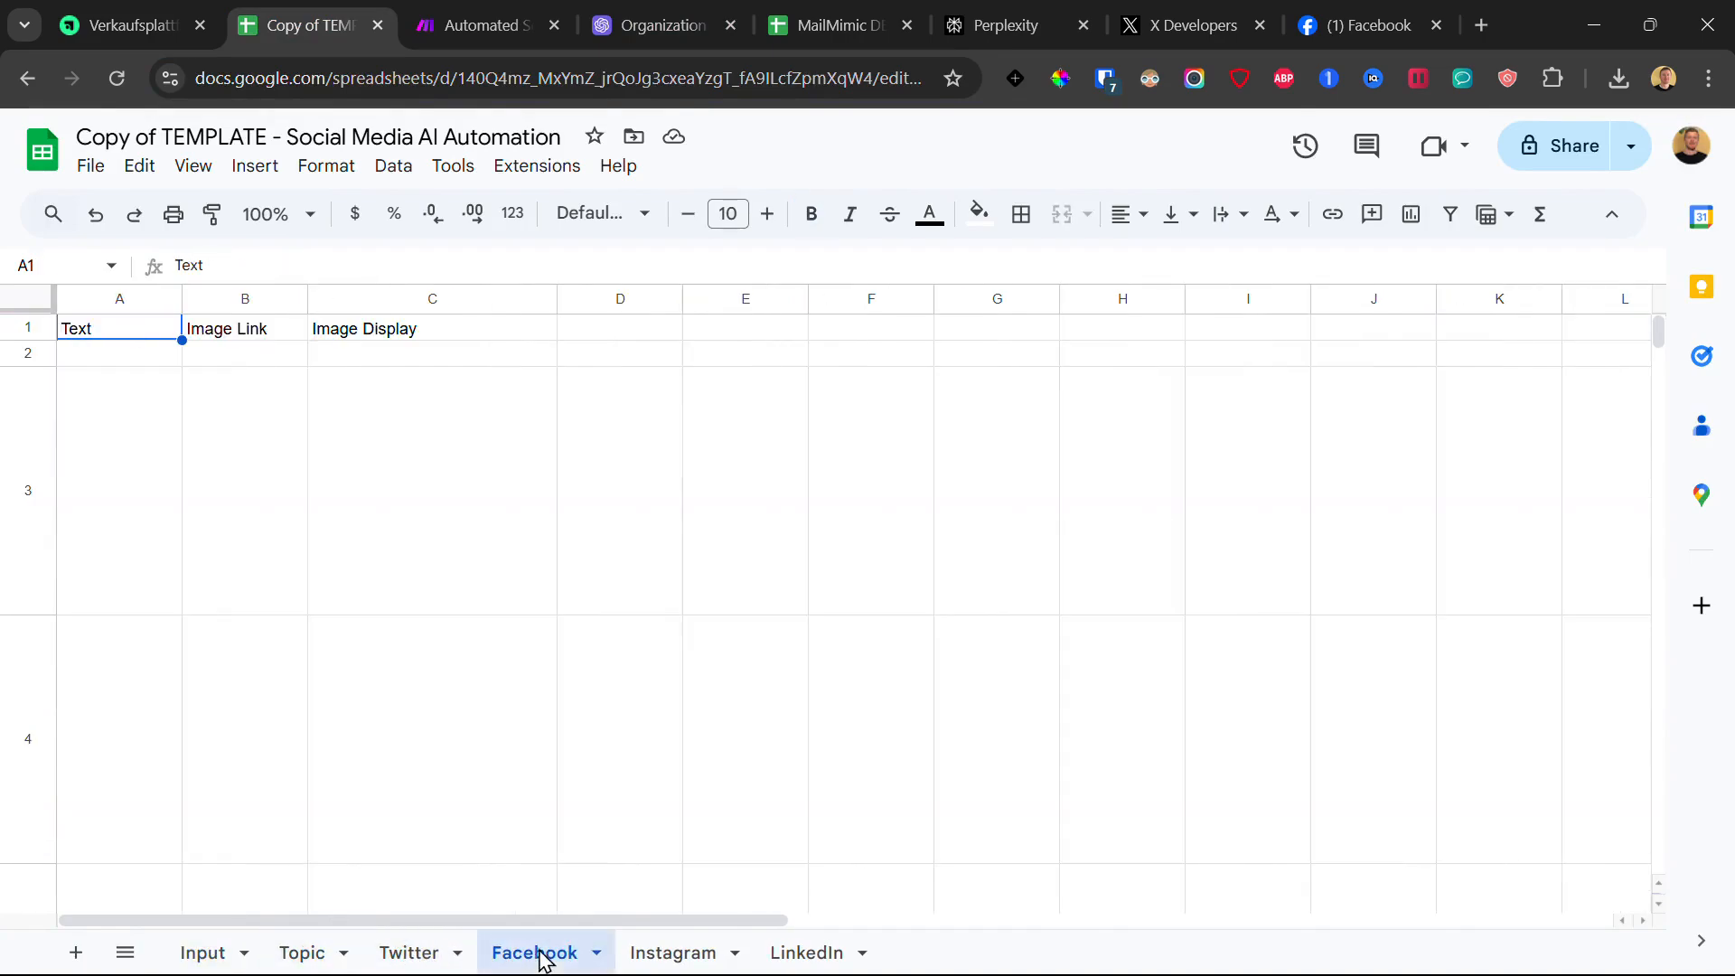
{"action": "left_click", "coordinate": [669, 954]}
{"action": "left_click", "coordinate": [836, 956]}
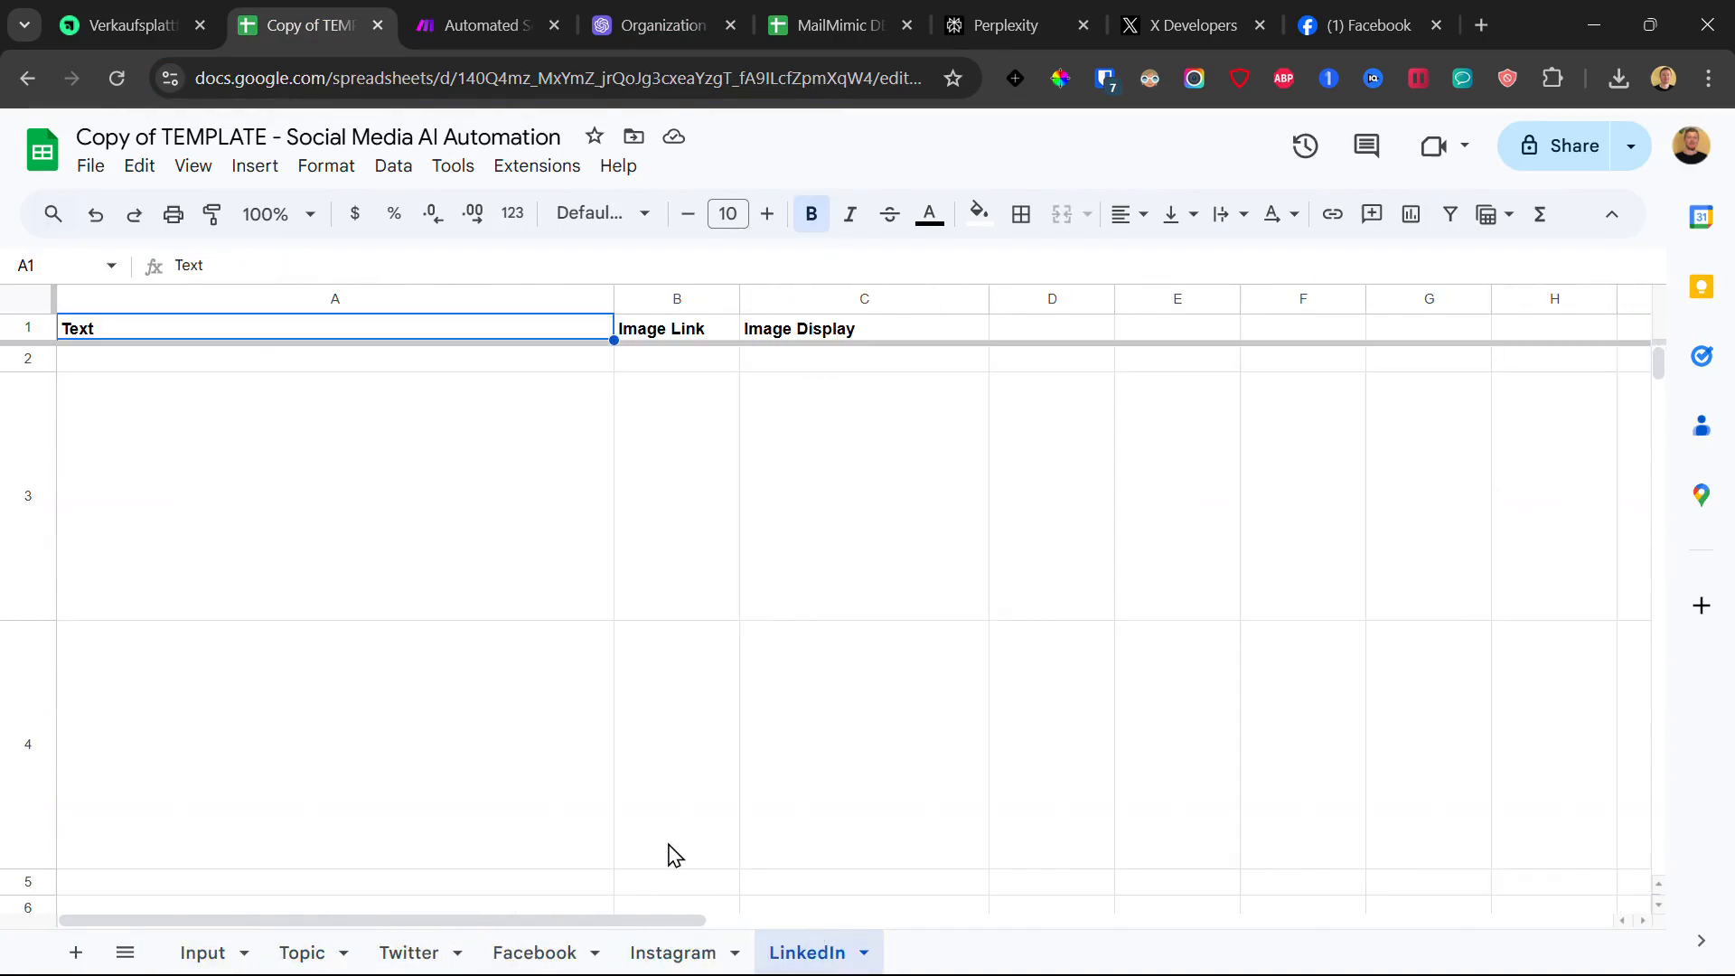
{"action": "left_click", "coordinate": [210, 951]}
{"action": "left_click", "coordinate": [328, 954]}
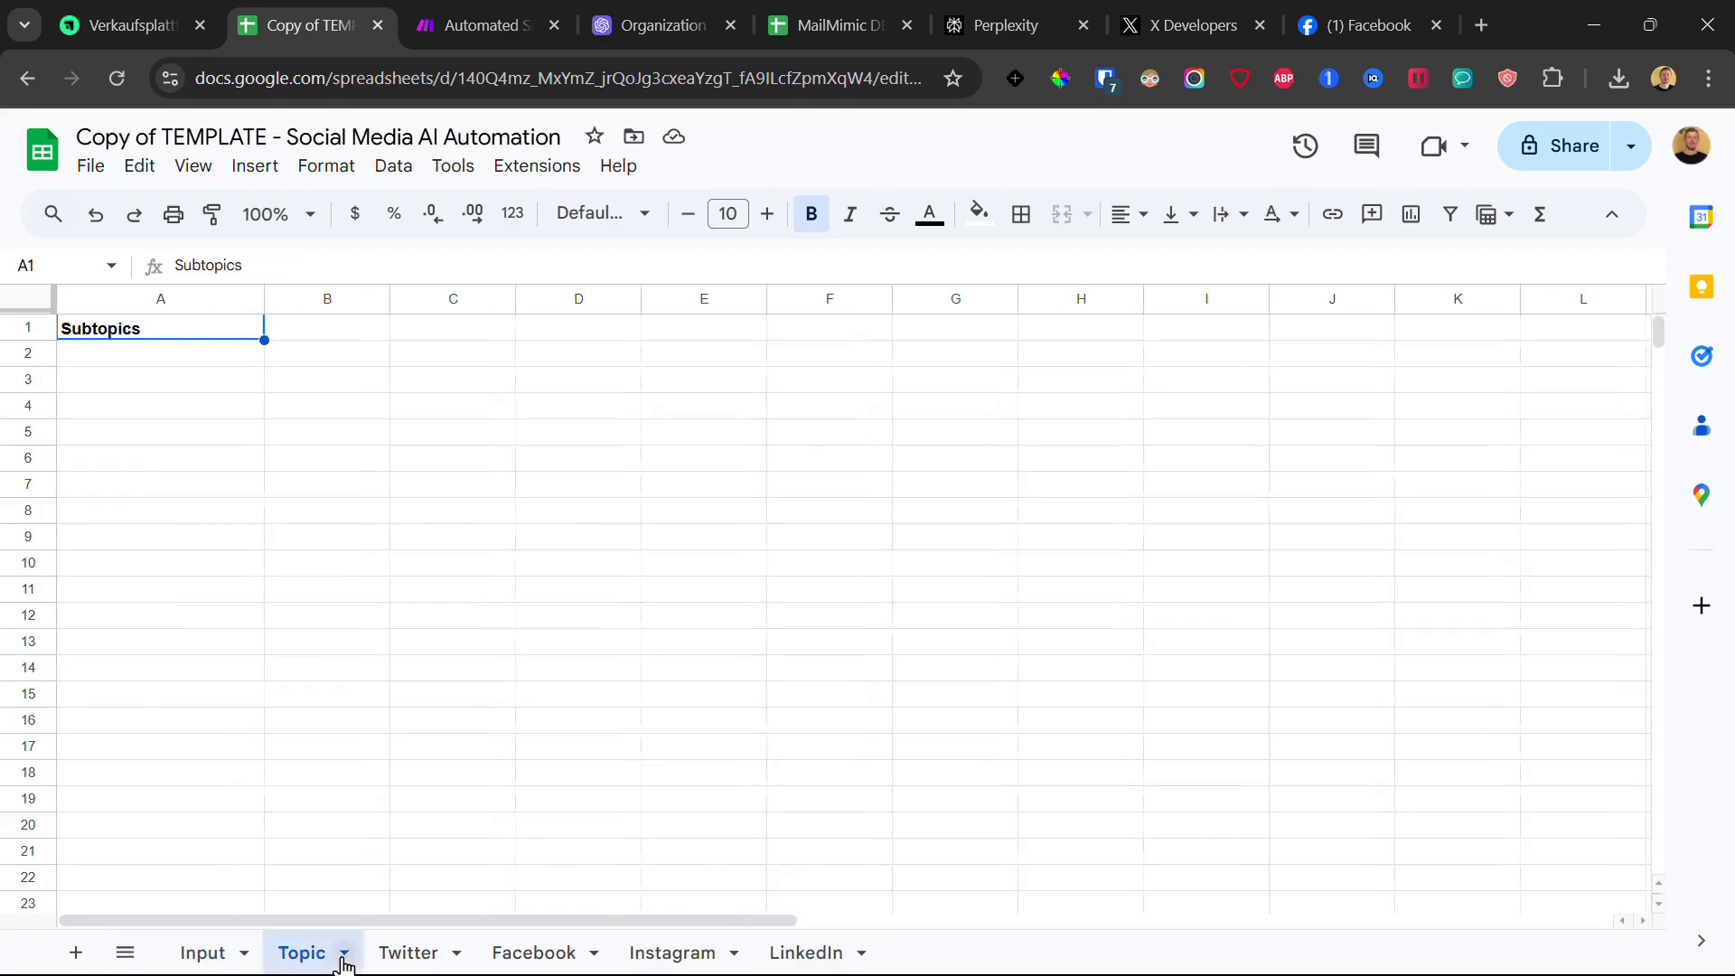
{"action": "left_click", "coordinate": [714, 955]}
{"action": "left_click", "coordinate": [841, 954]}
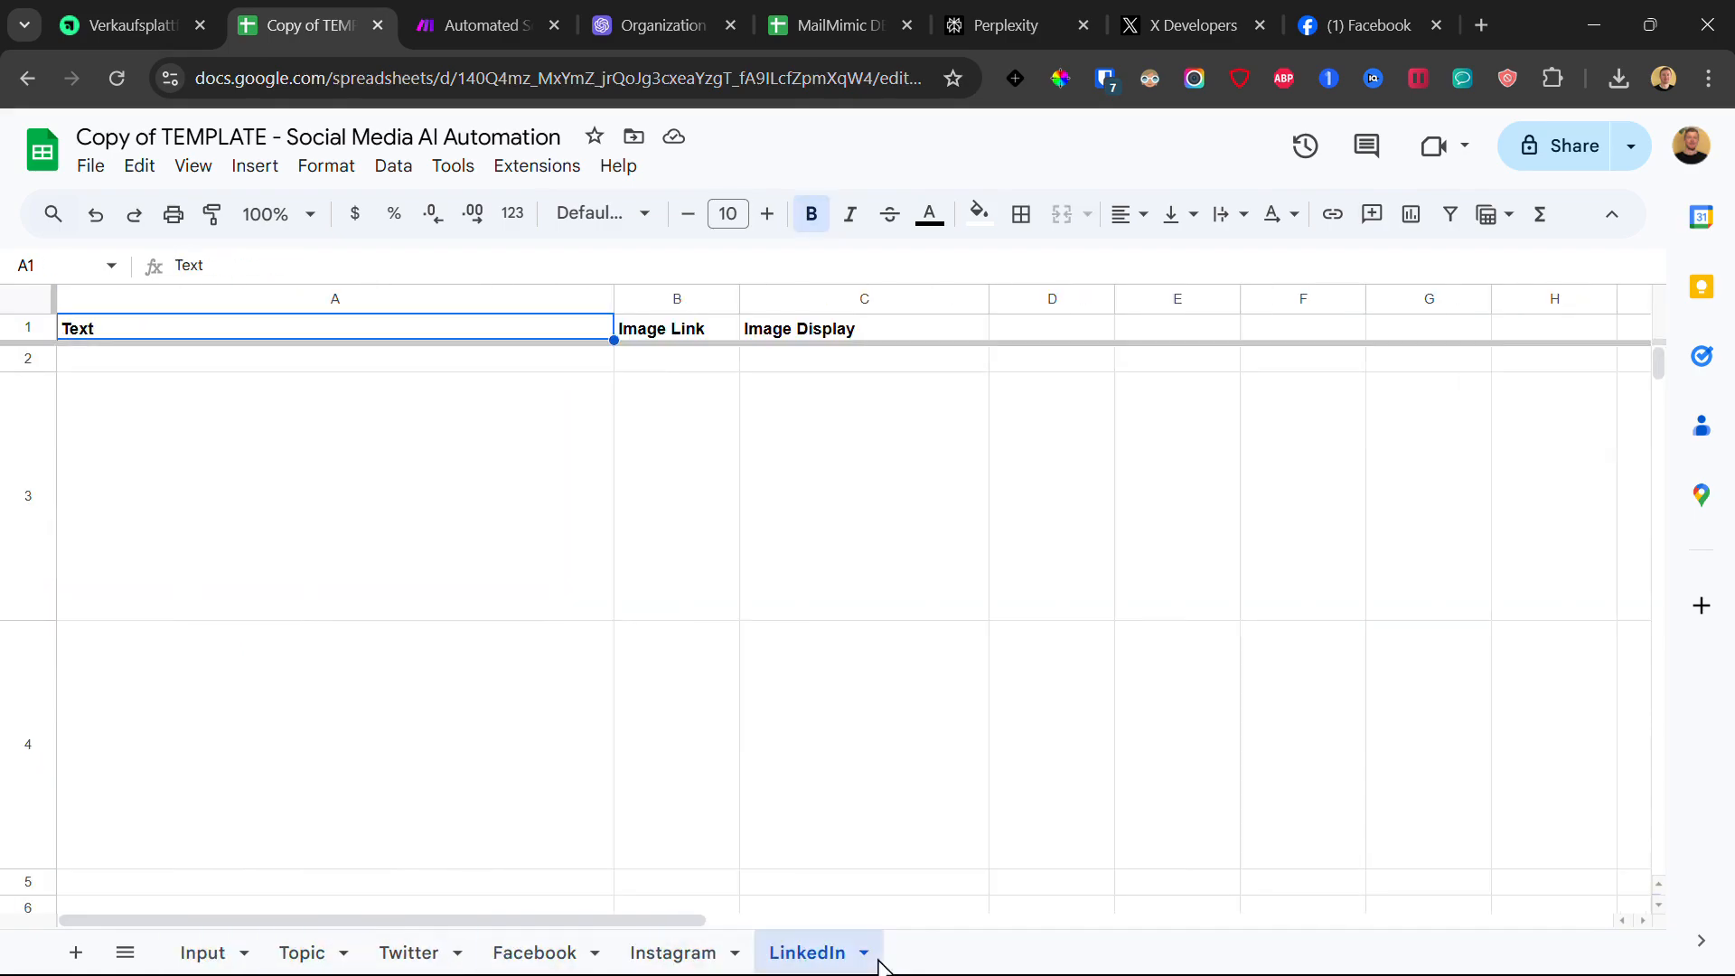
{"action": "left_click", "coordinate": [506, 18]}
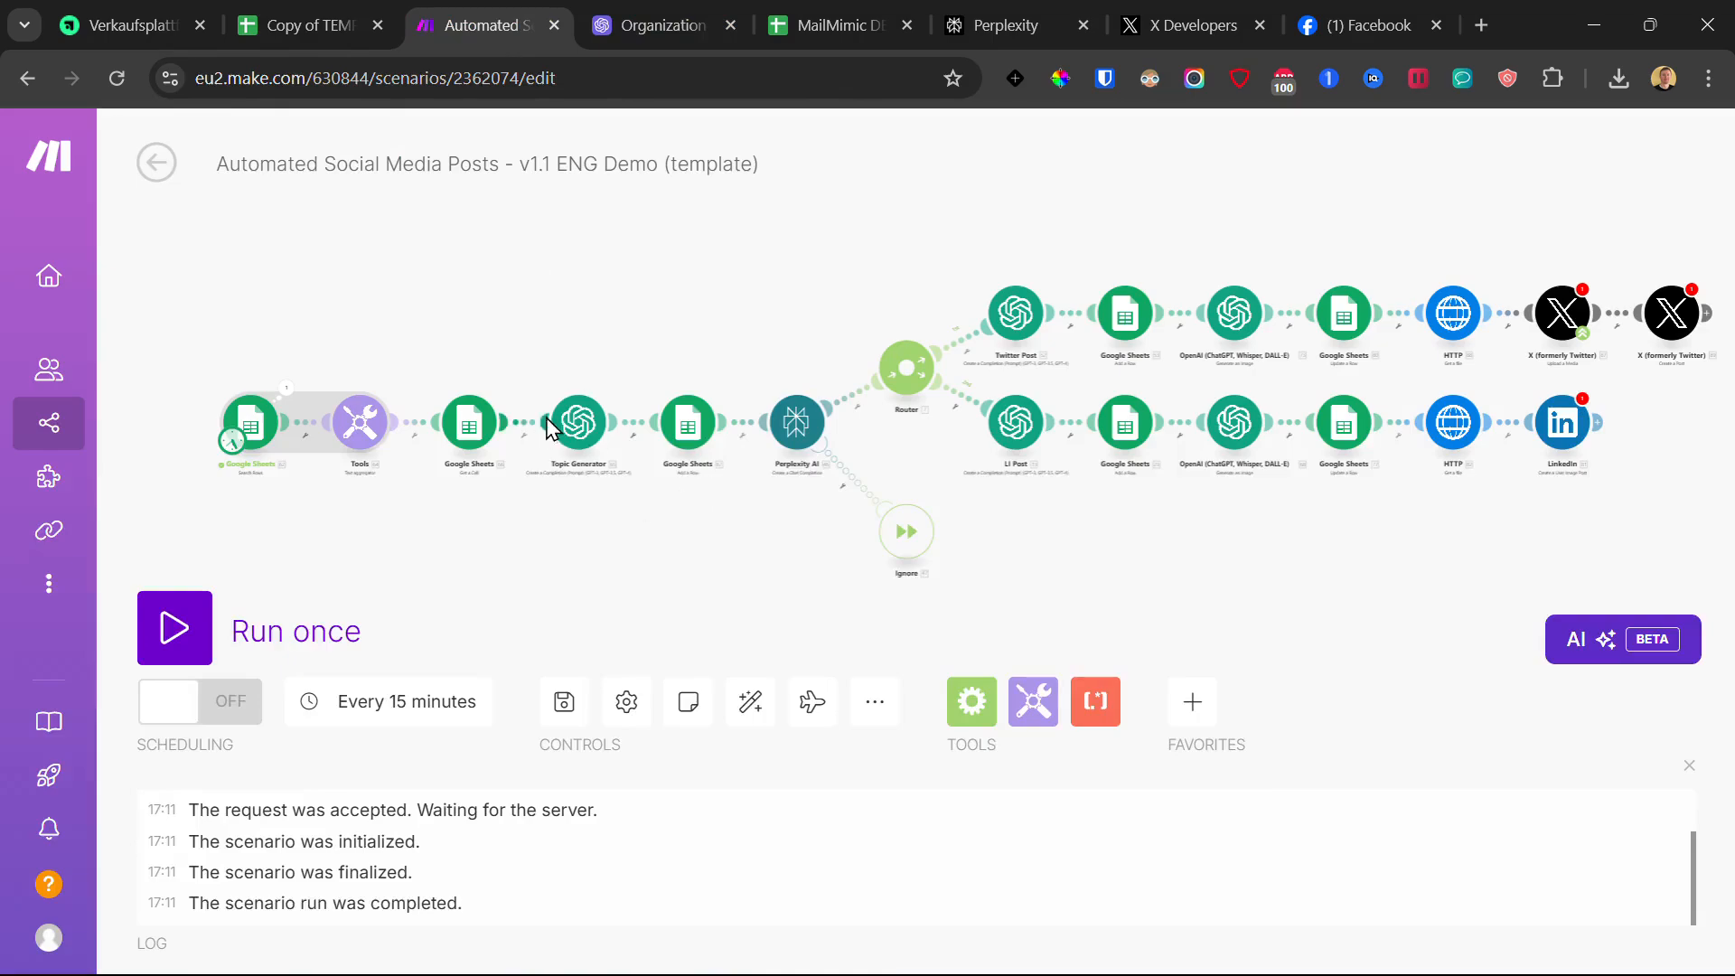
{"action": "left_click", "coordinate": [548, 428]}
{"action": "left_click", "coordinate": [1270, 267]}
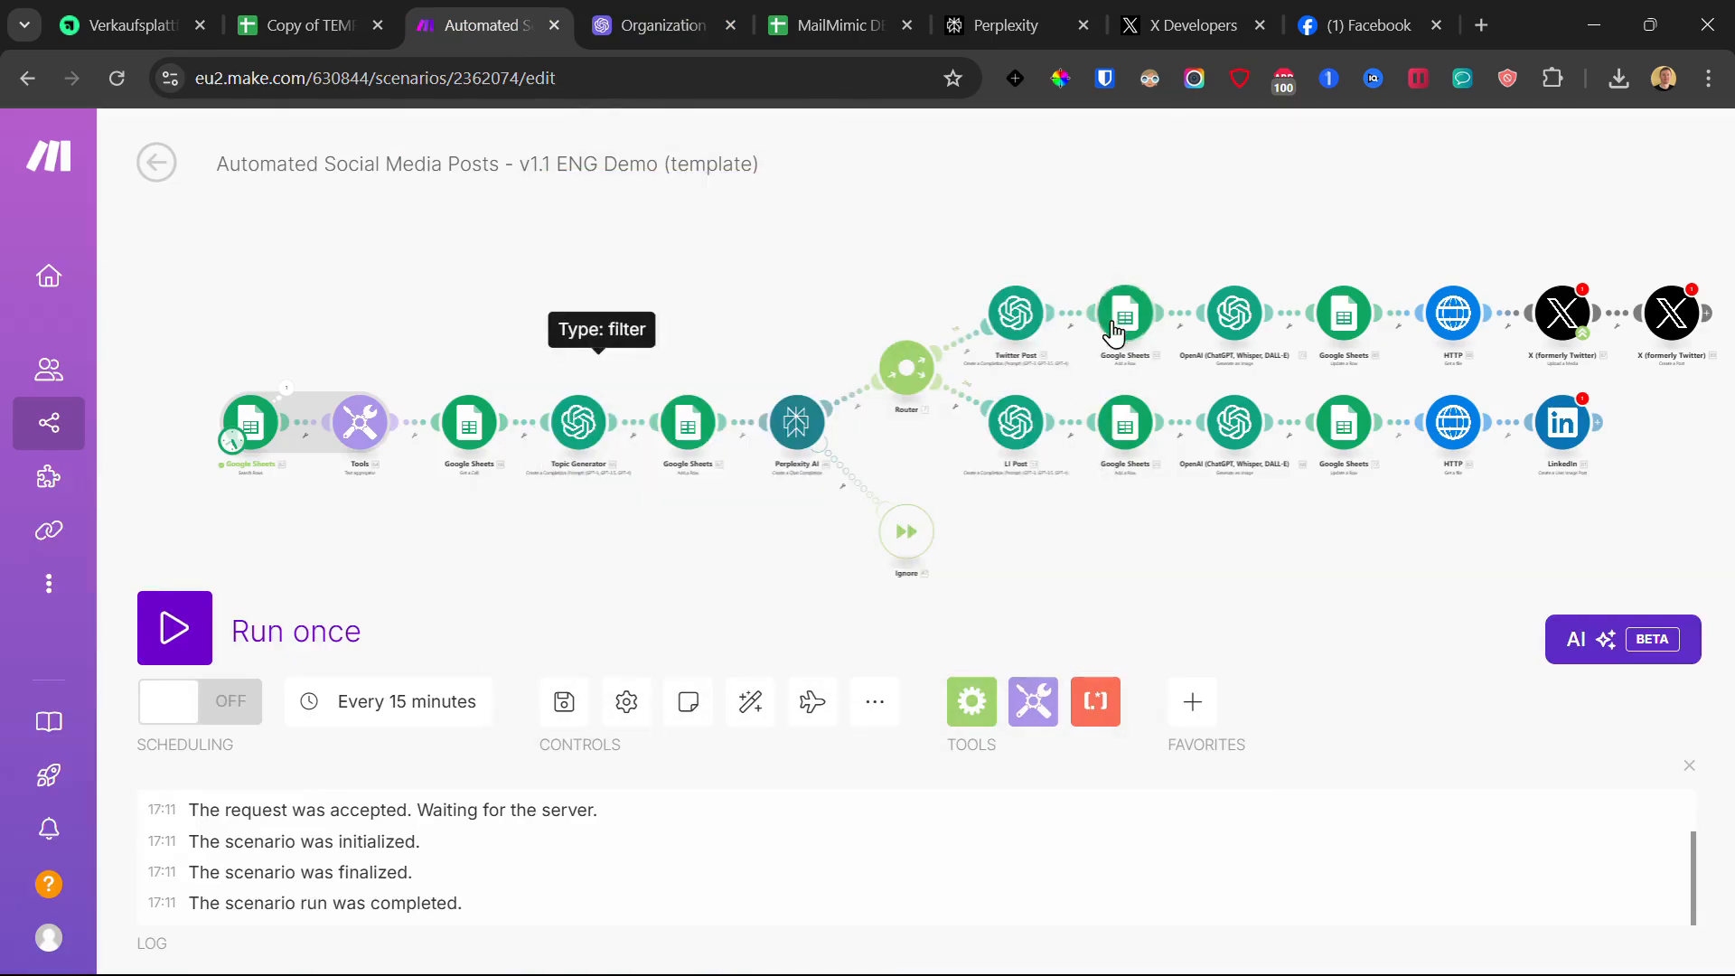
{"action": "left_click", "coordinate": [1030, 321]}
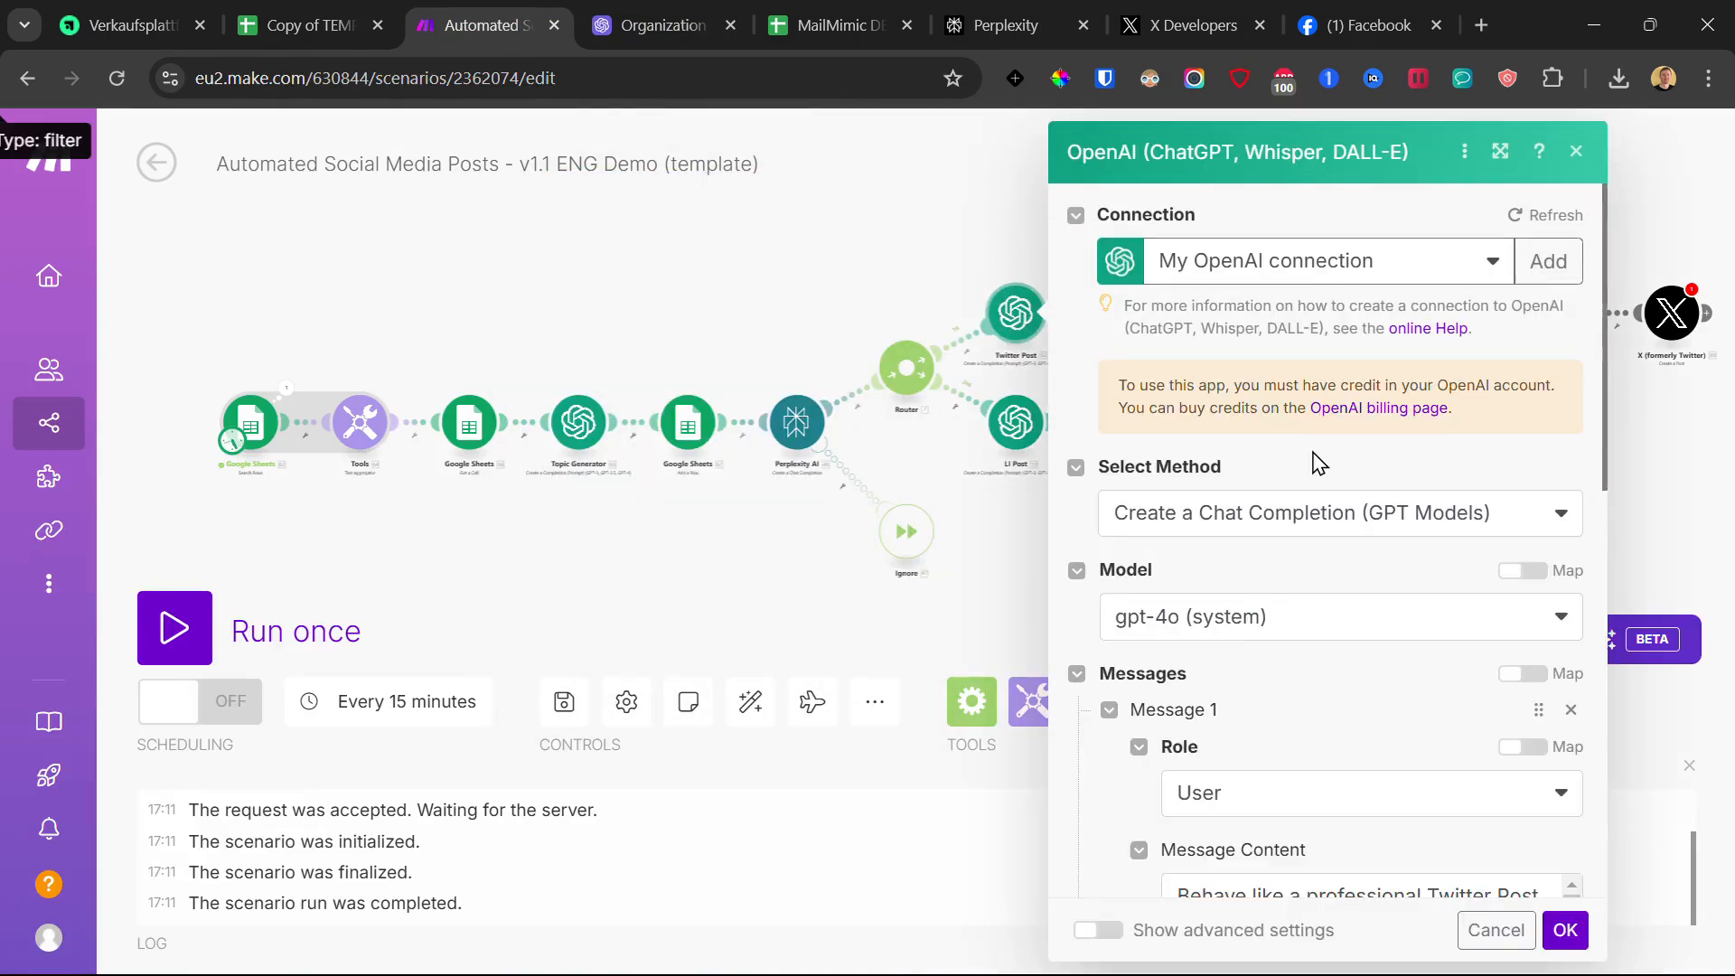
{"action": "scroll", "coordinate": [1297, 632], "scroll_direction": "down", "scroll_amount": 10}
{"action": "left_click", "coordinate": [1389, 362]}
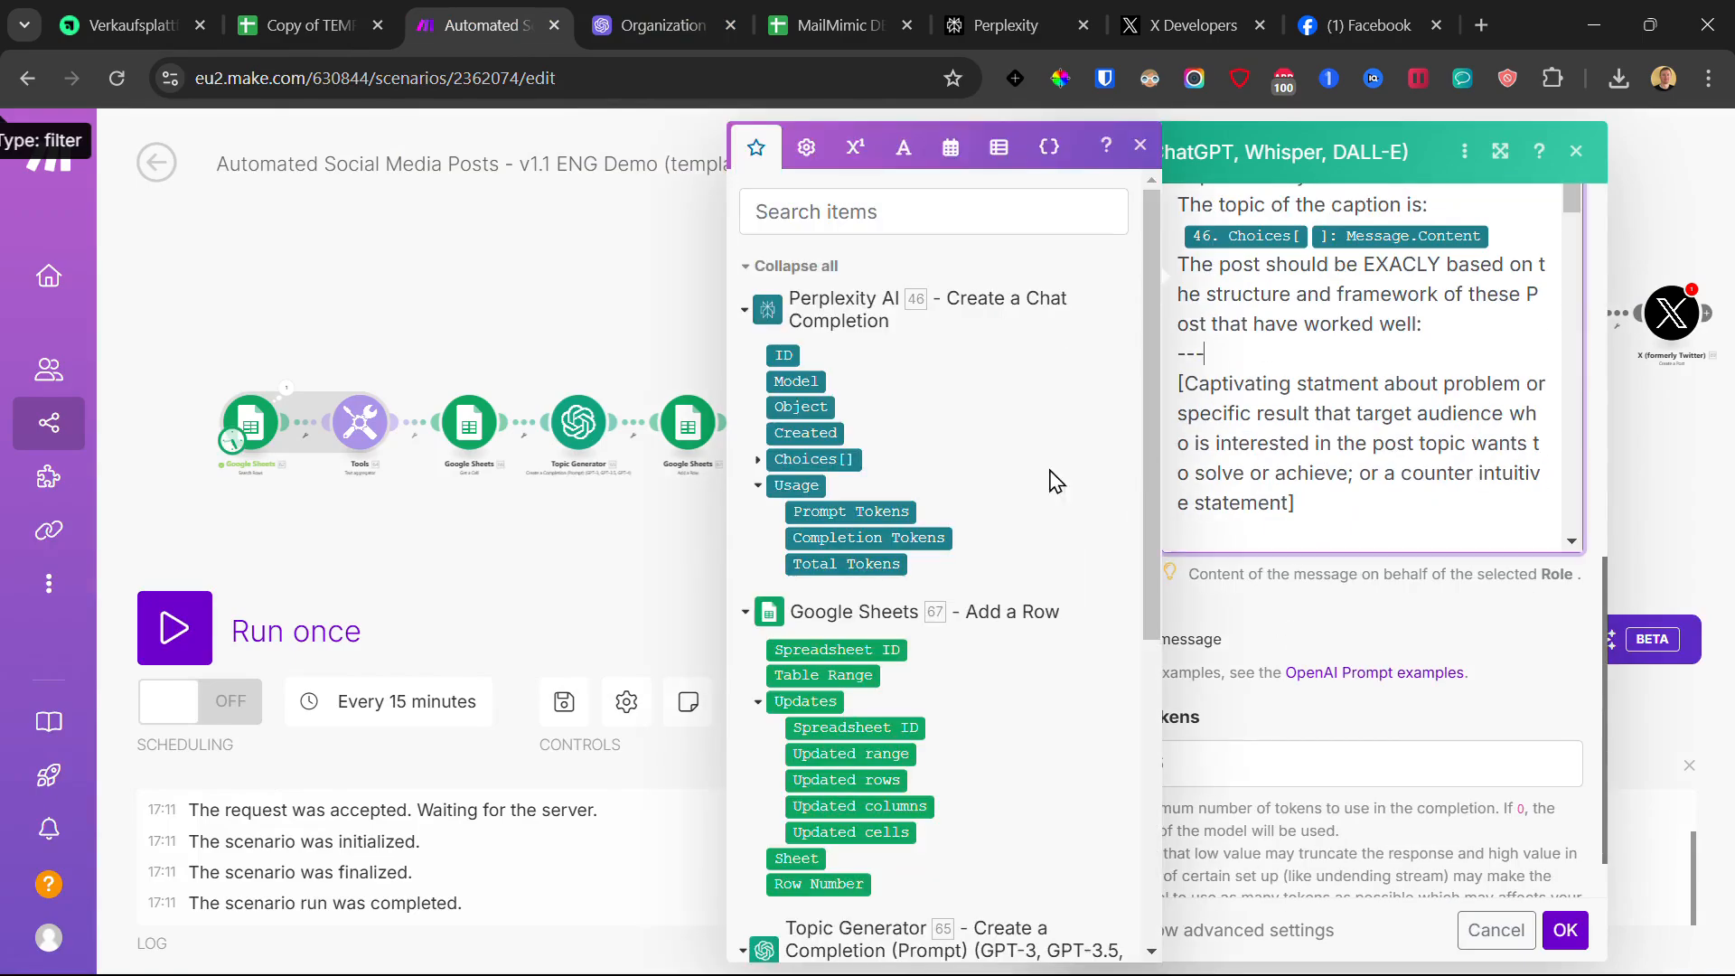
{"action": "left_click", "coordinate": [461, 315]}
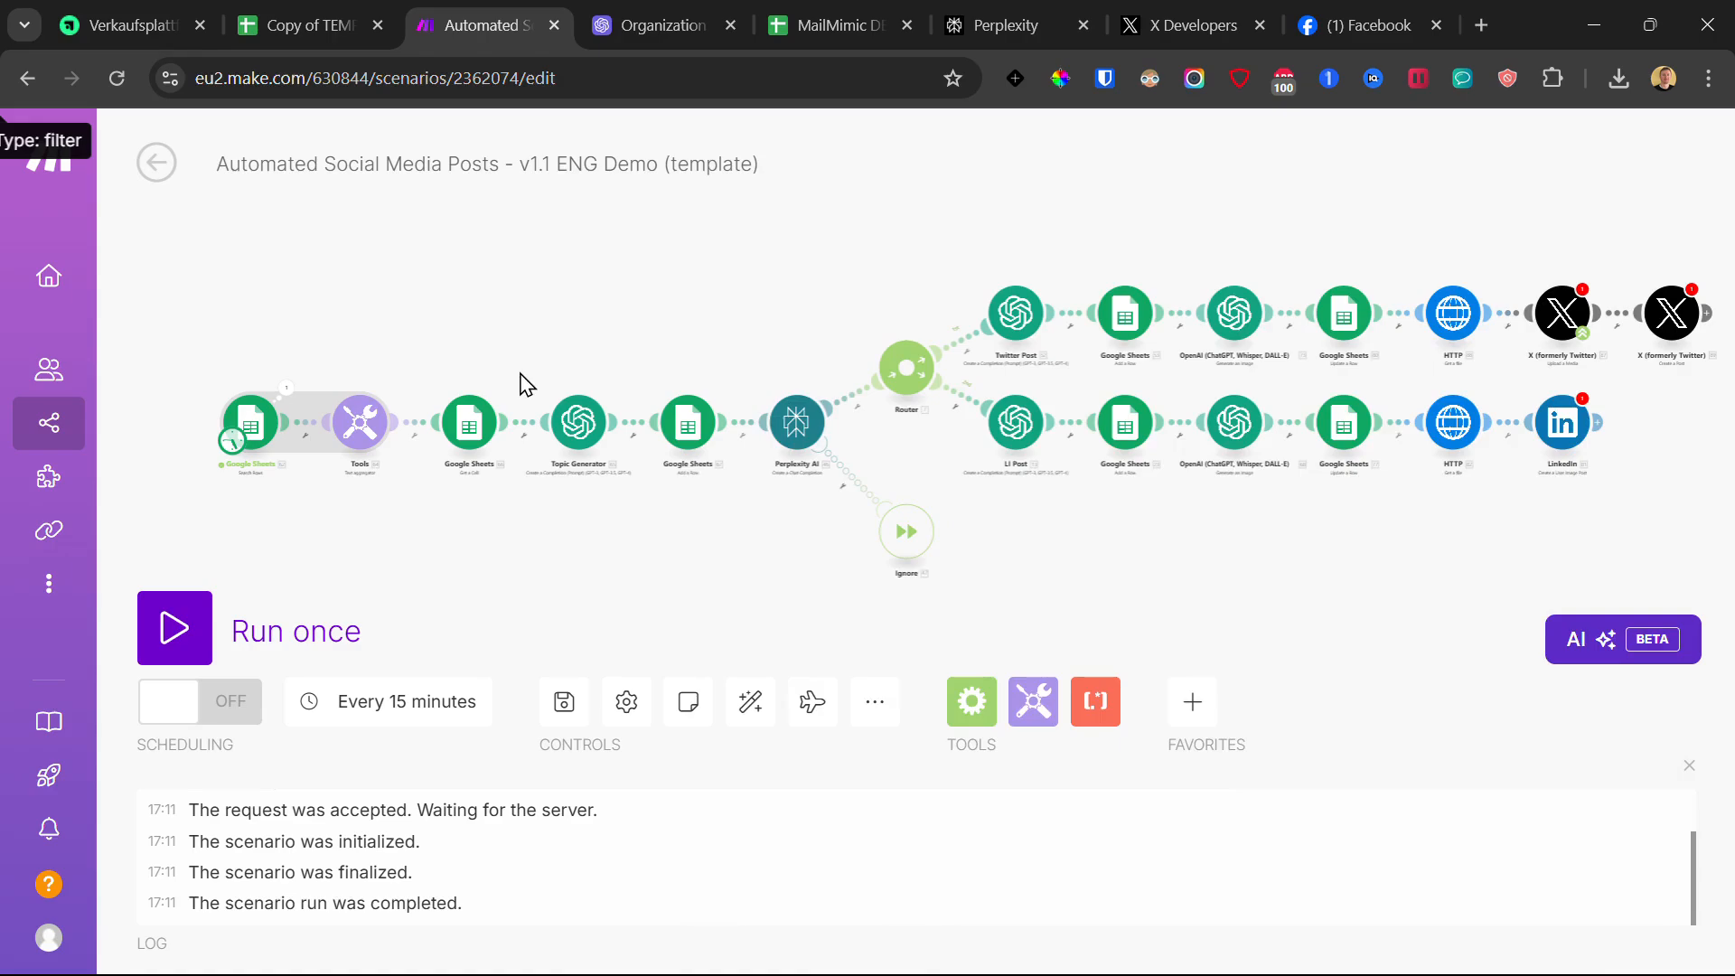
{"action": "left_click_drag", "start_coordinate": [1387, 196], "coordinate": [1351, 196]}
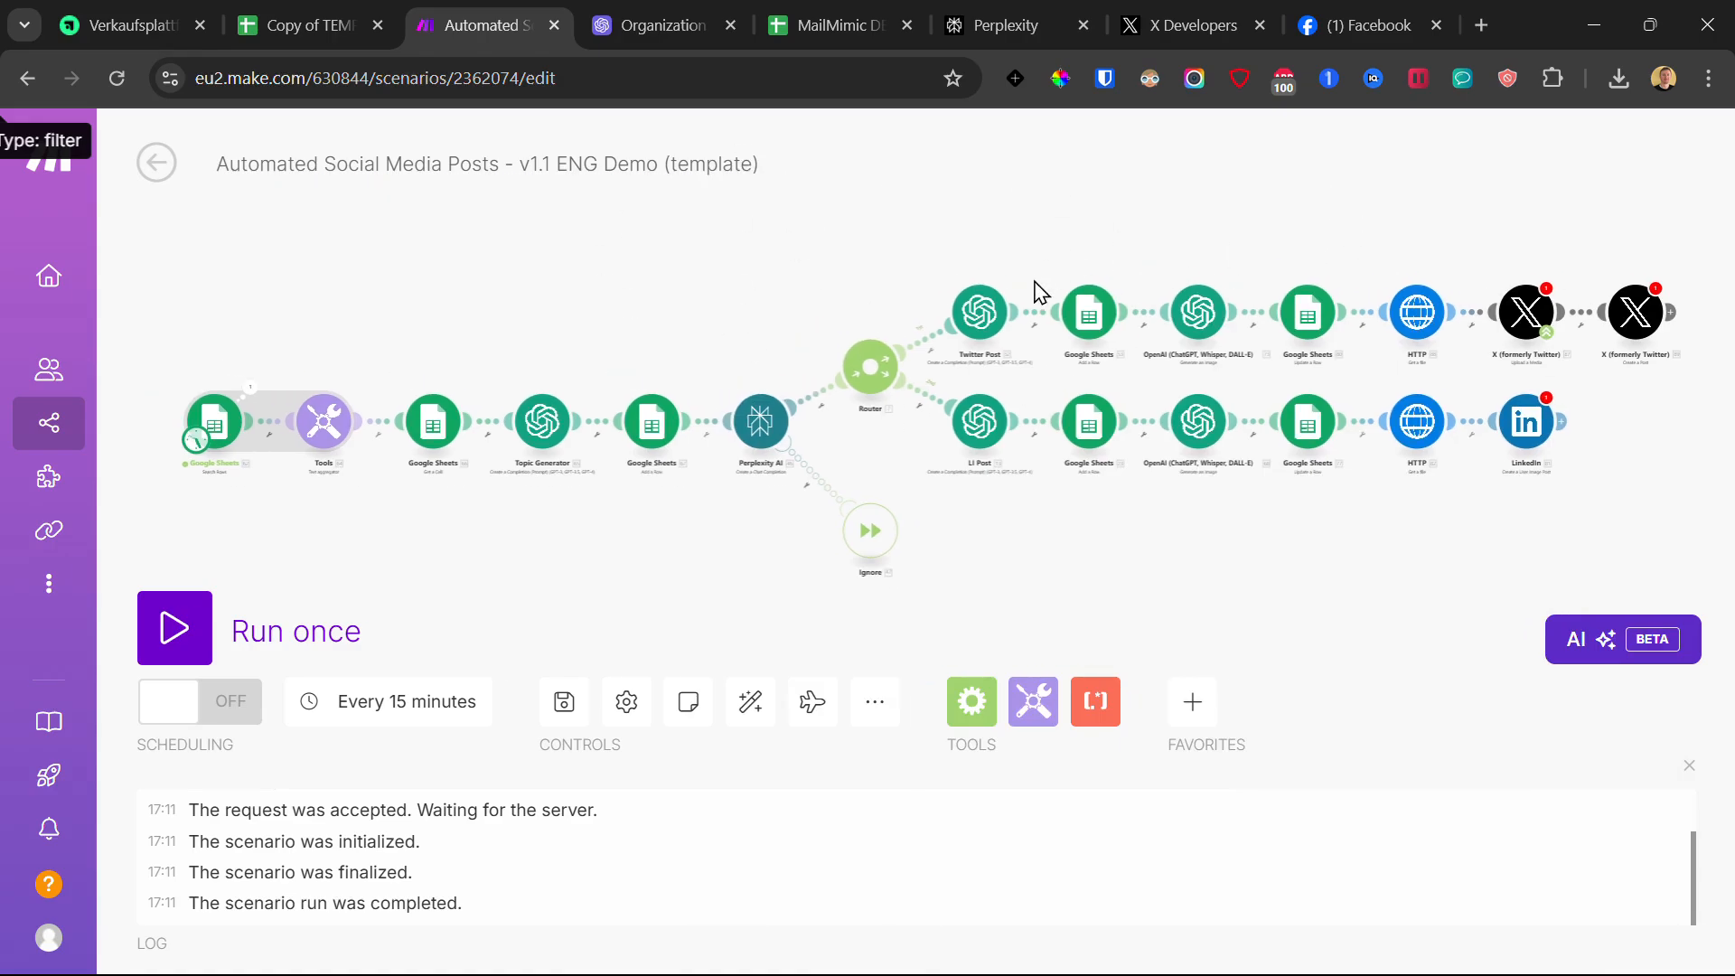